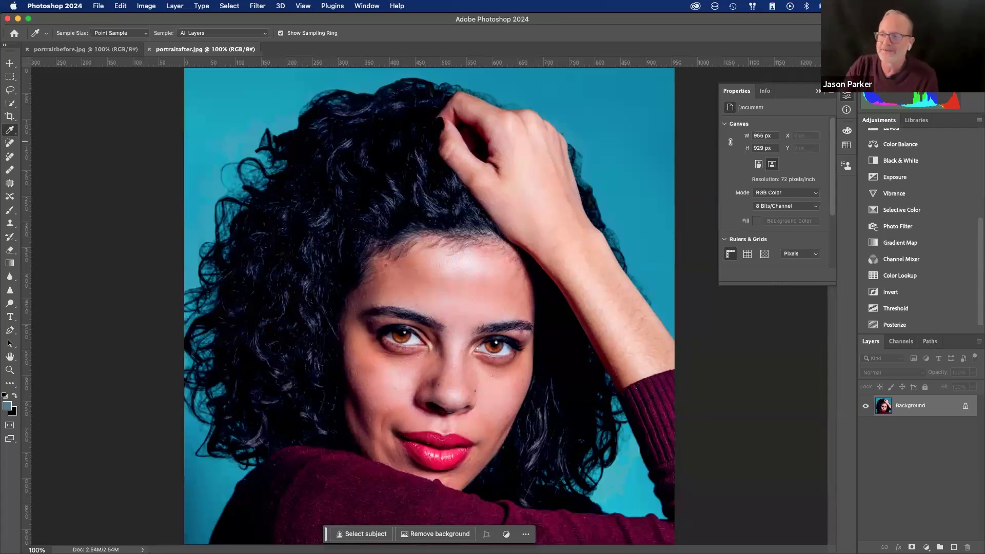
- Compare portraitbefore.jpg with portraitafter.jpg and close both documents
{"action": "left_click", "coordinate": [86, 49]}
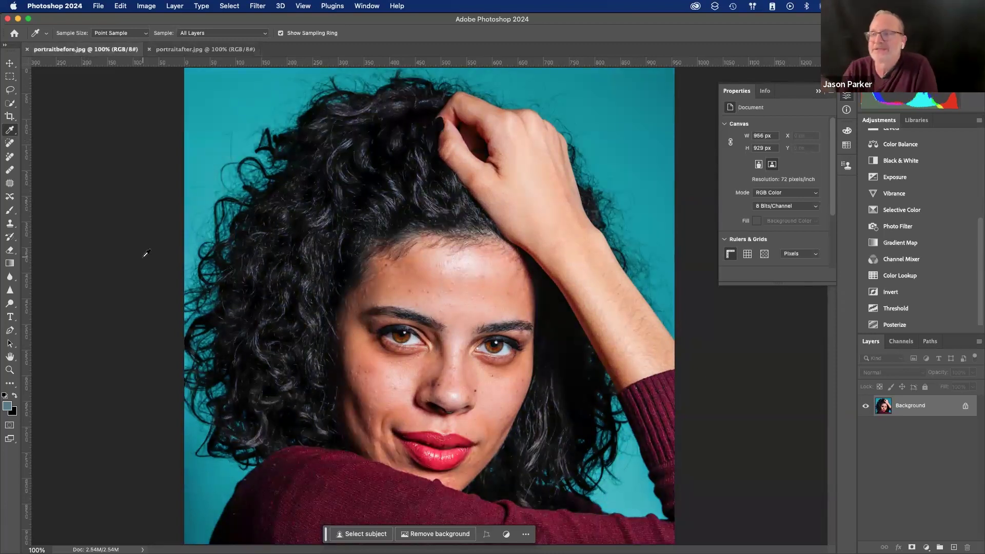
{"action": "left_click", "coordinate": [181, 50]}
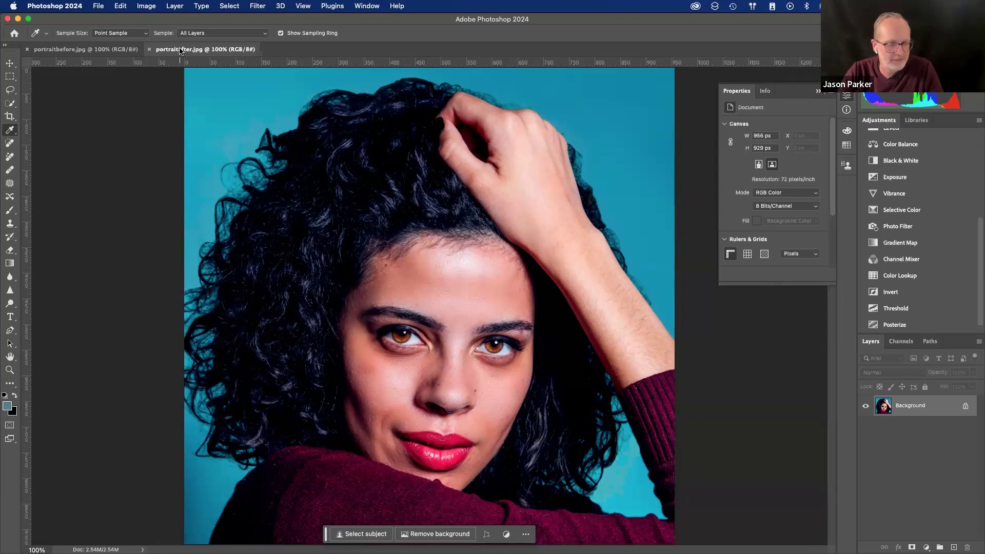
{"action": "left_click", "coordinate": [148, 49]}
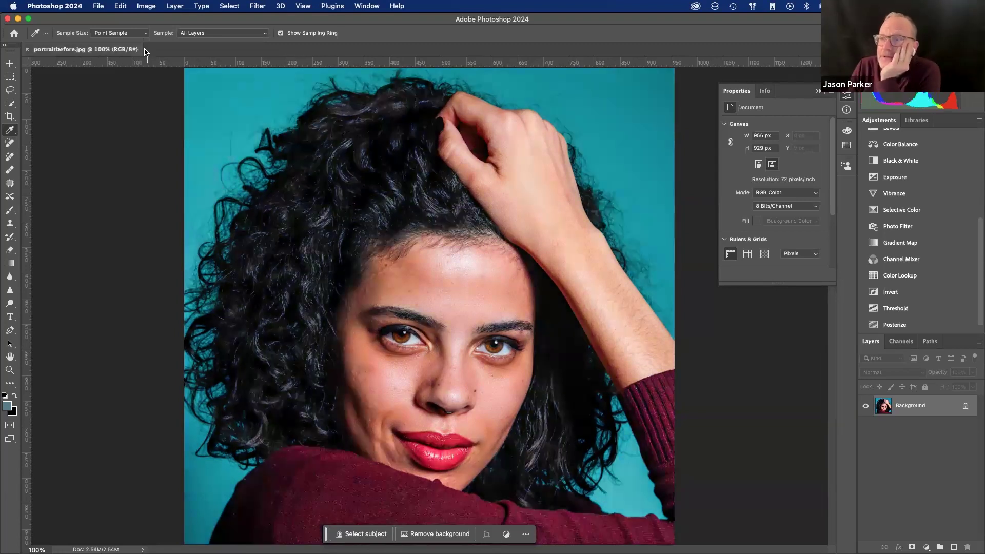
{"action": "left_click", "coordinate": [28, 50]}
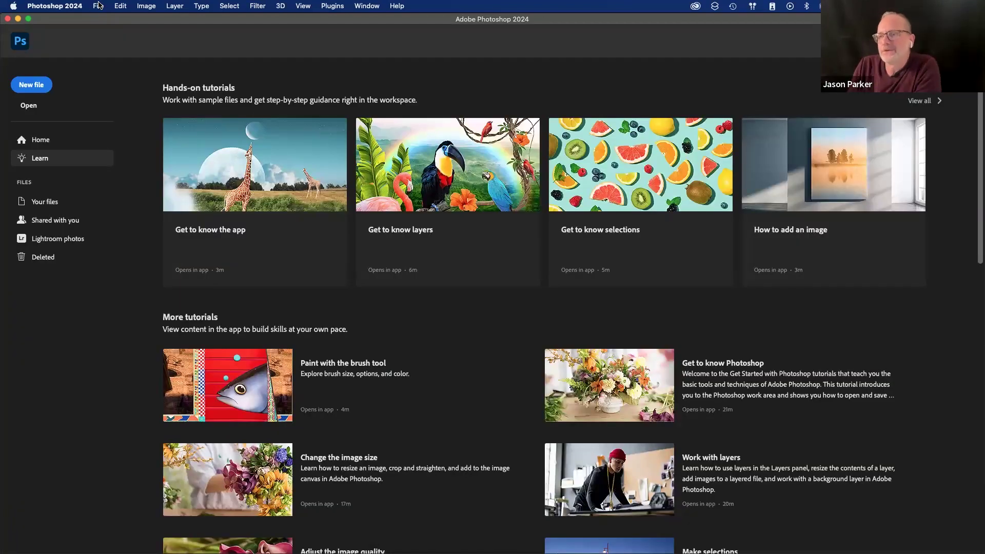
- Open Portrait.jpg from the Portrait Retouching folder using the Camera Raw format
{"action": "left_click", "coordinate": [99, 5]}
{"action": "left_click", "coordinate": [128, 35]}
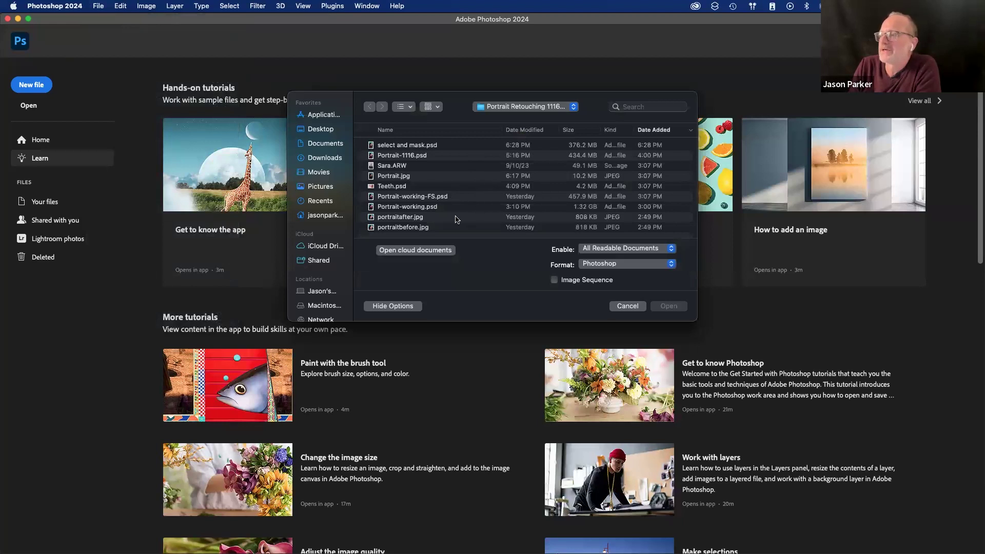
{"action": "left_click", "coordinate": [470, 176]}
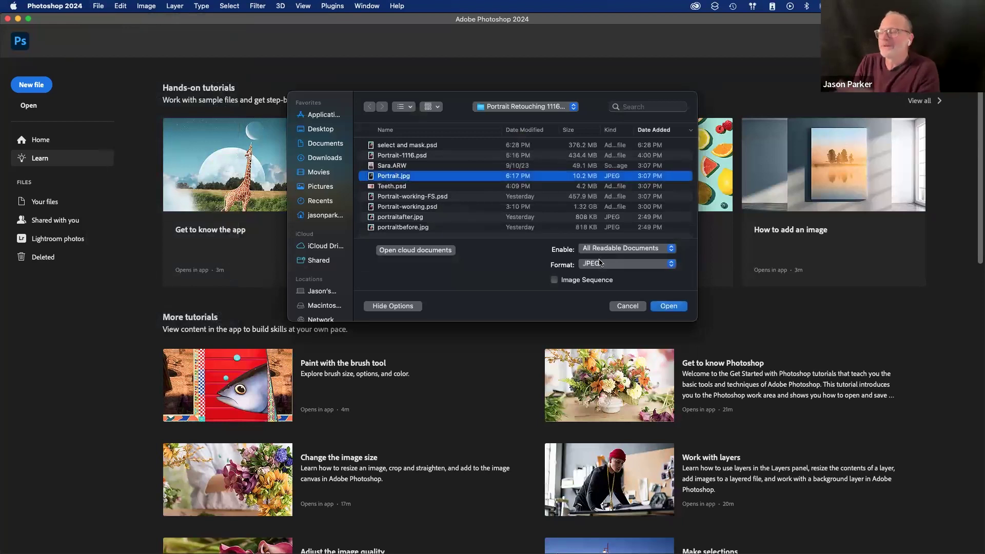
{"action": "left_click", "coordinate": [598, 264]}
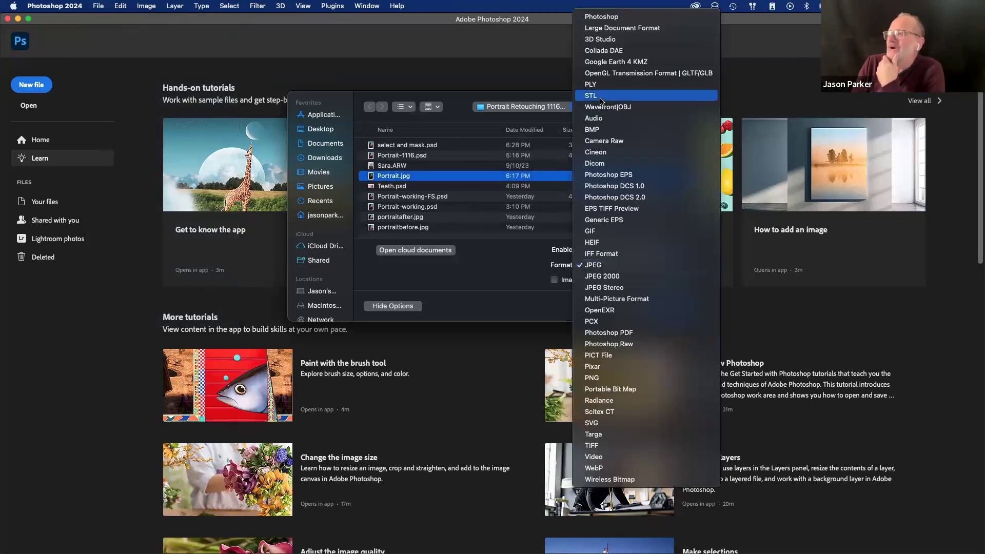
{"action": "left_click", "coordinate": [603, 141]}
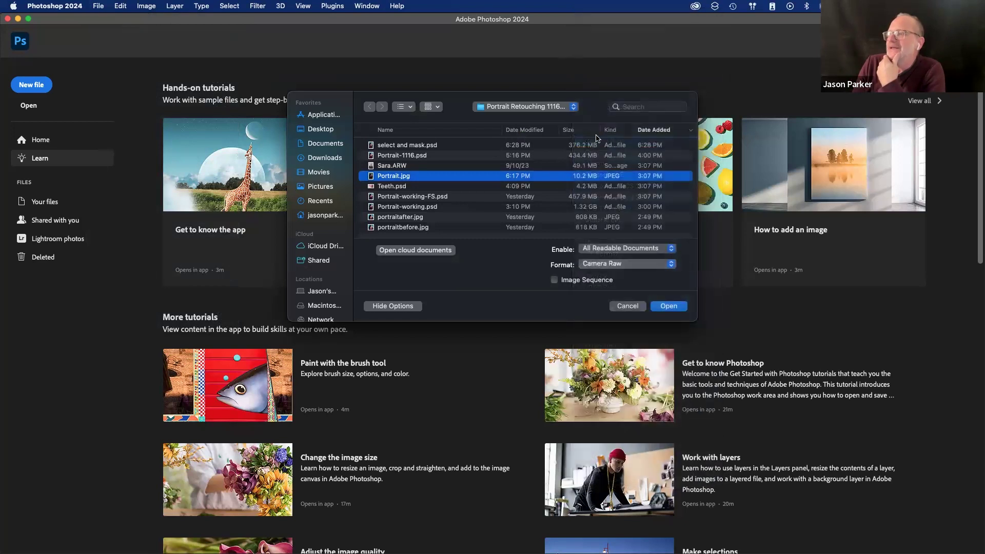
{"action": "left_click", "coordinate": [667, 306]}
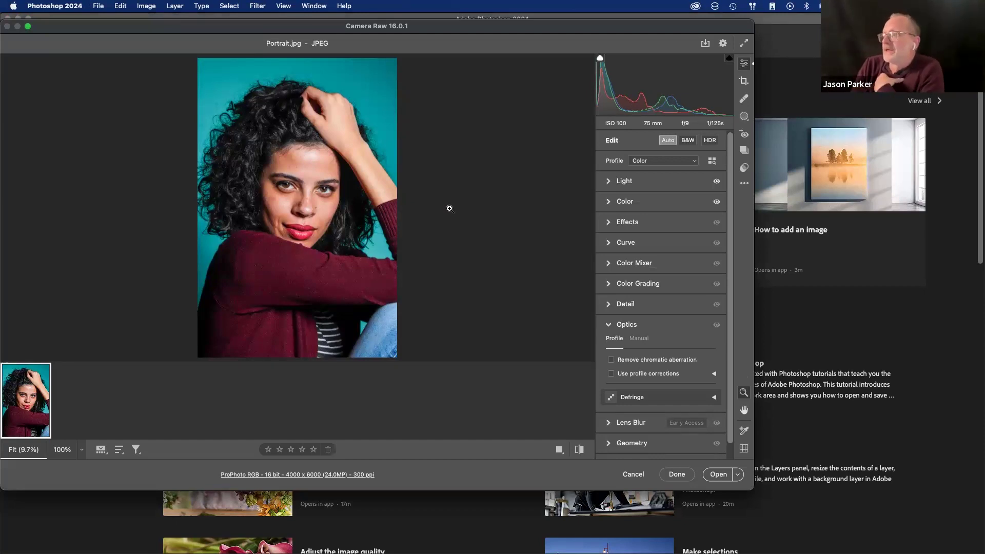
- Compare the portrait without and with the Auto edit, and open it as a document with Auto applied
{"action": "left_click", "coordinate": [668, 140]}
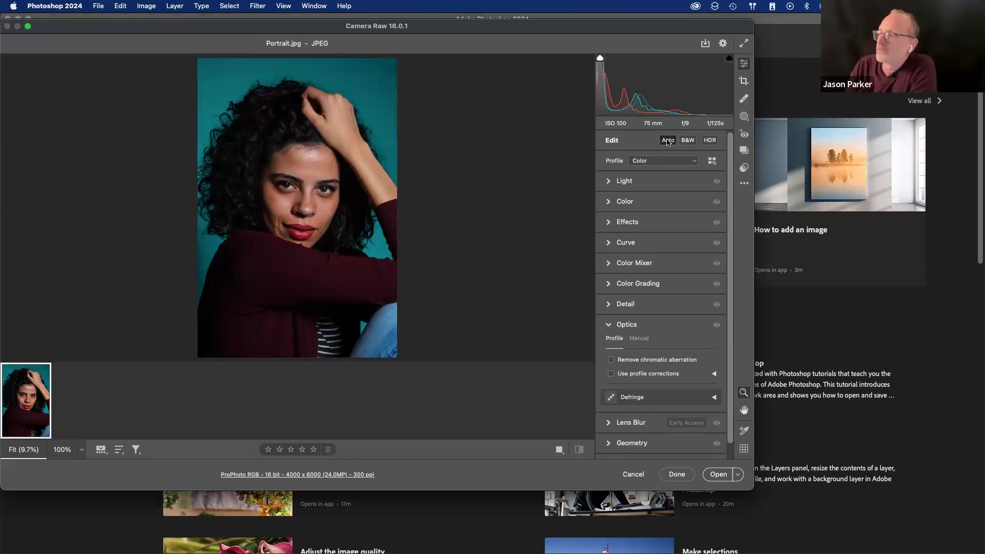
{"action": "left_click", "coordinate": [668, 141]}
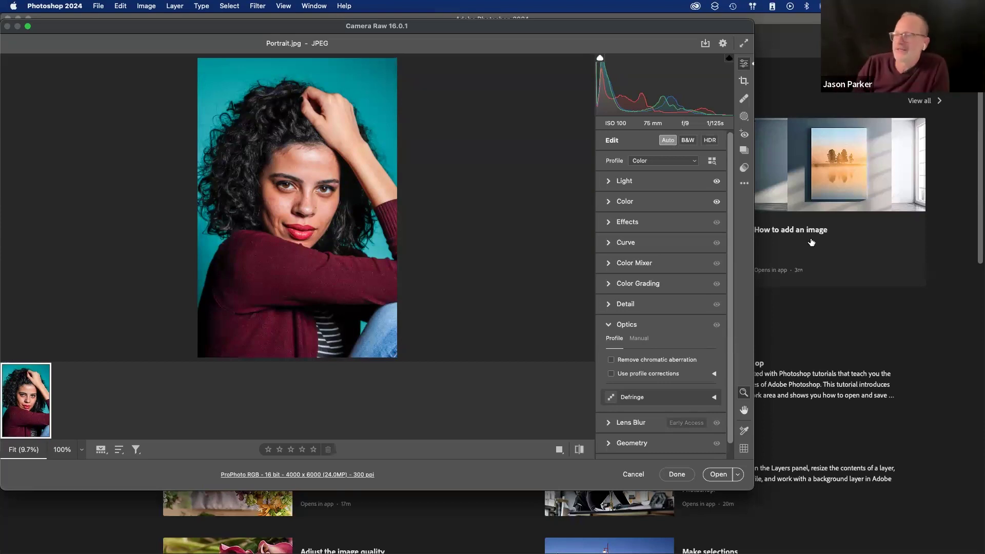
{"action": "left_click", "coordinate": [717, 474]}
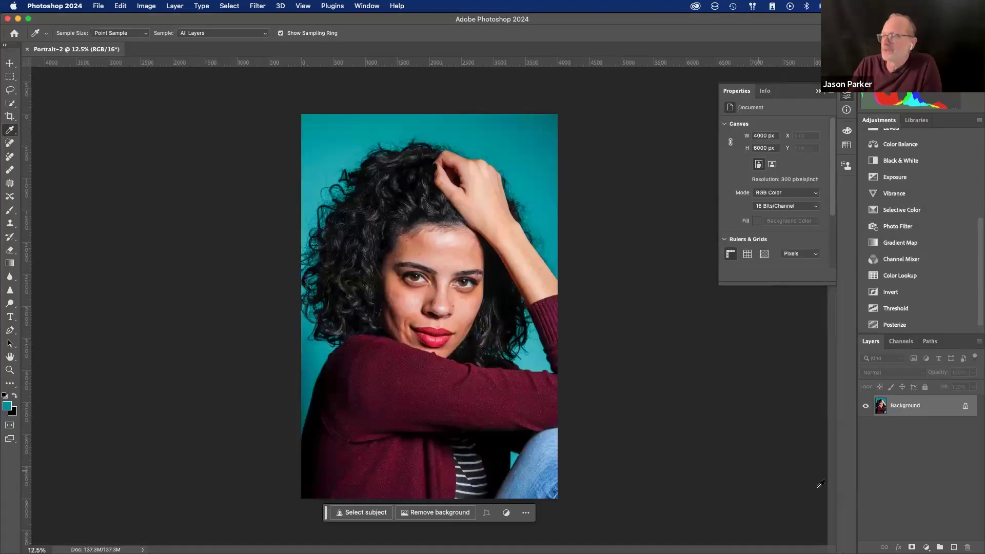
- Duplicate the Background layer and name the copy "working"
{"action": "left_click_drag", "start_coordinate": [904, 406], "coordinate": [954, 547]}
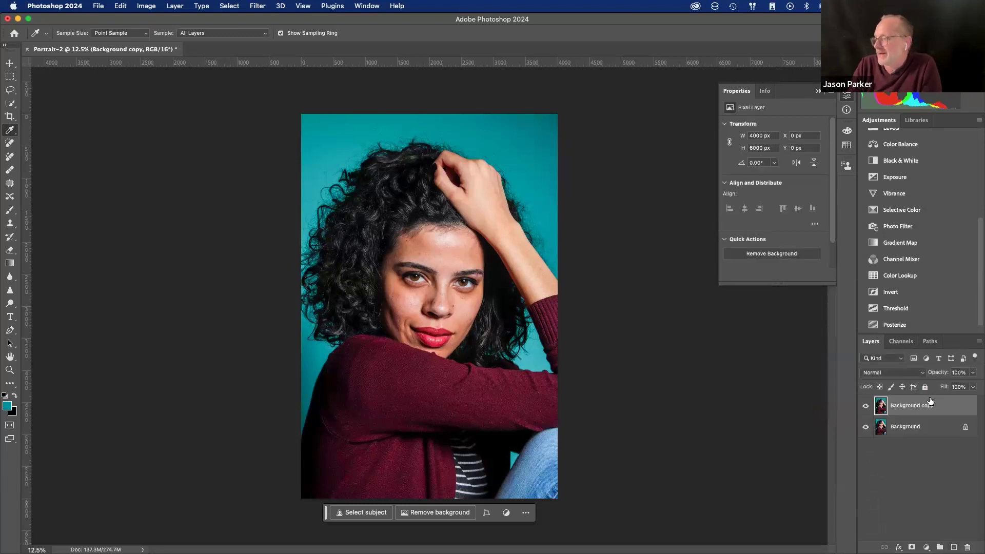
{"action": "double_click", "coordinate": [920, 406]}
{"action": "type", "text": "working"}
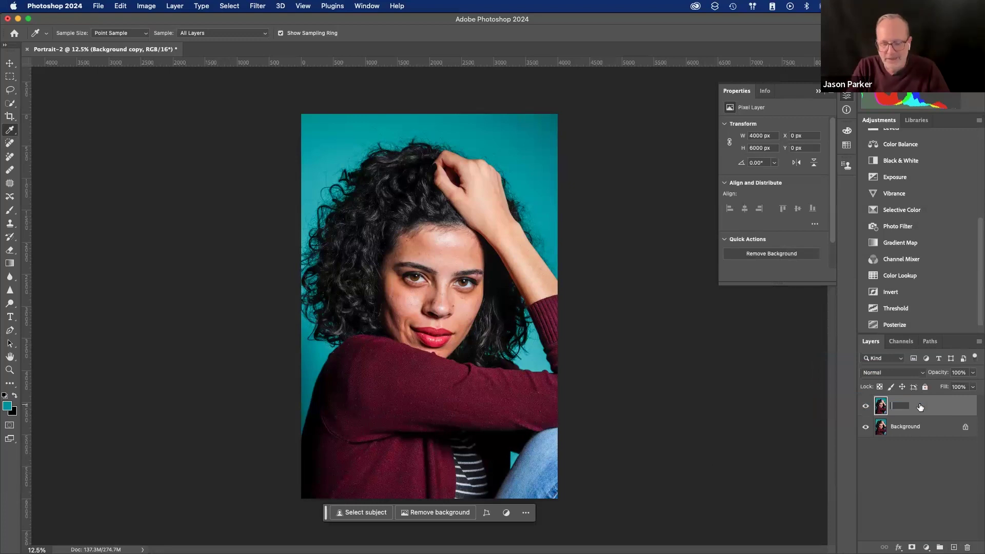
{"action": "key", "text": "Return"}
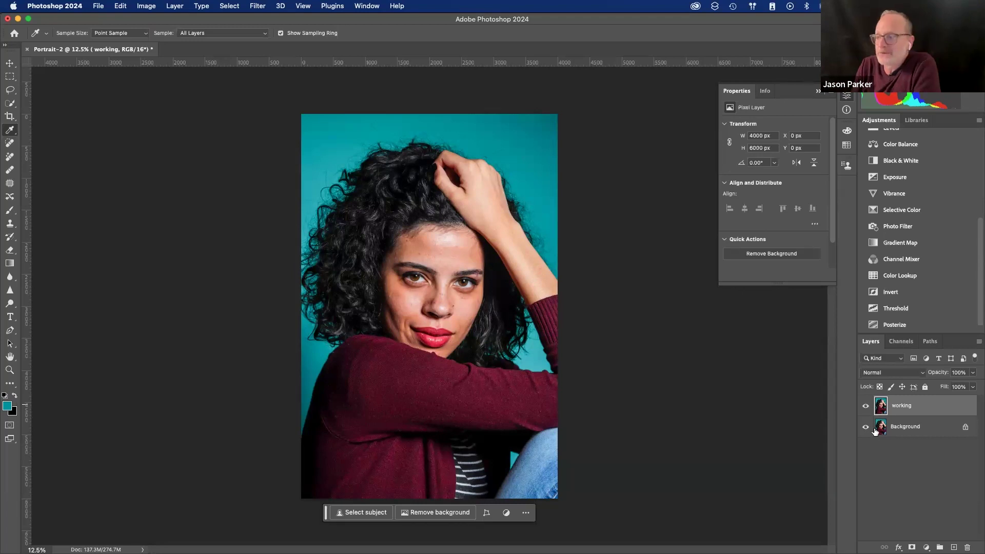
{"action": "key", "text": "super+0"}
{"action": "key", "text": "super+equal"}
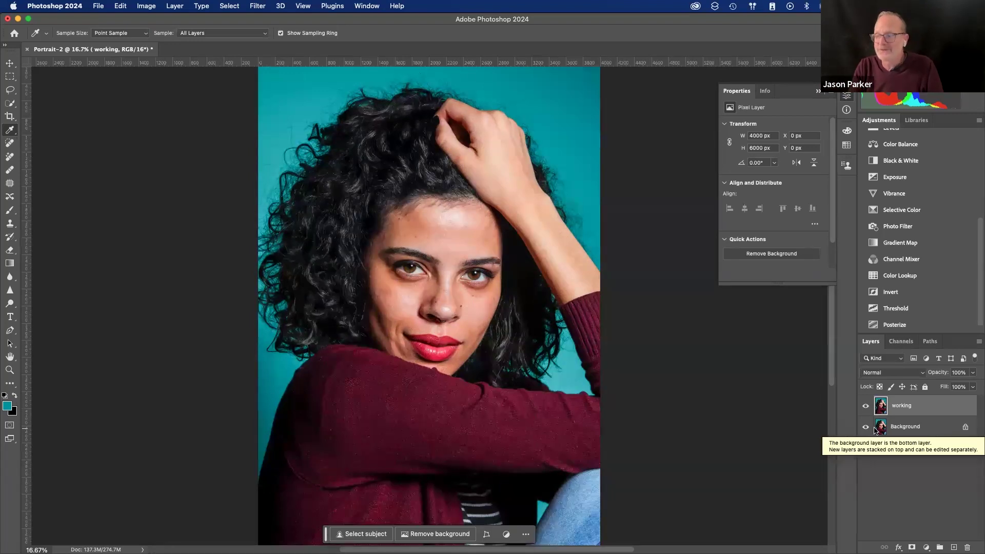
{"action": "key", "text": "super+0"}
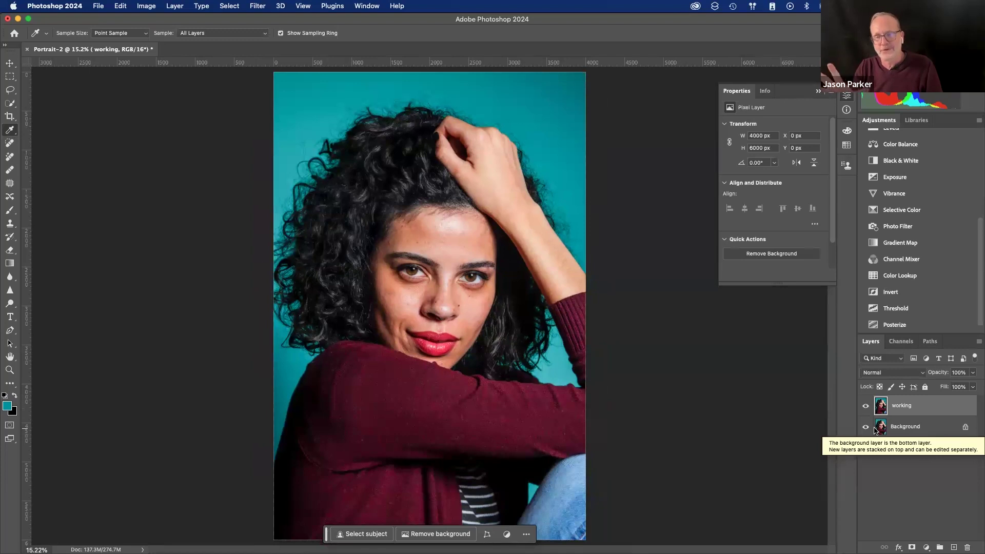
{"action": "key", "text": "super+equal"}
{"action": "key", "text": "super+equal"}
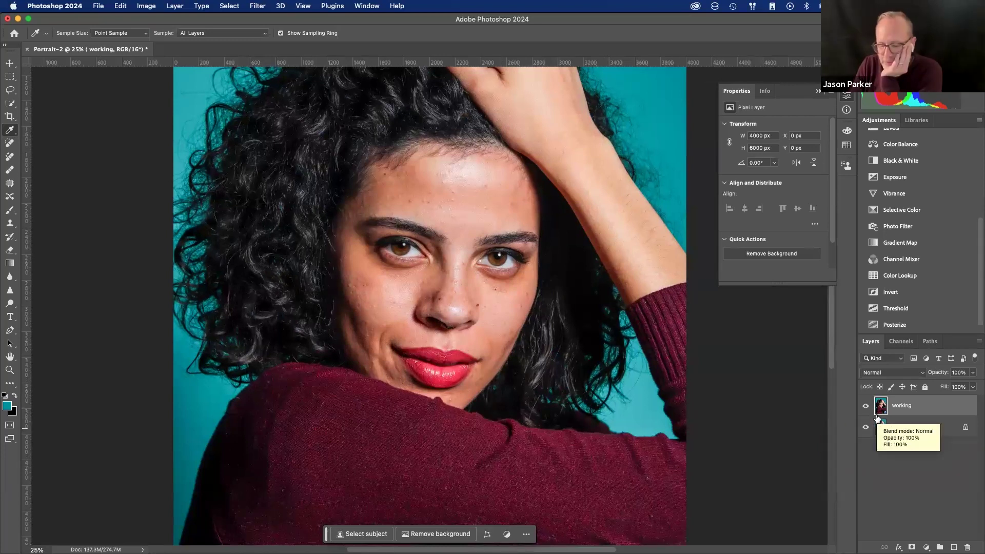
{"action": "key", "text": "super+minus"}
{"action": "key", "text": "super+minus"}
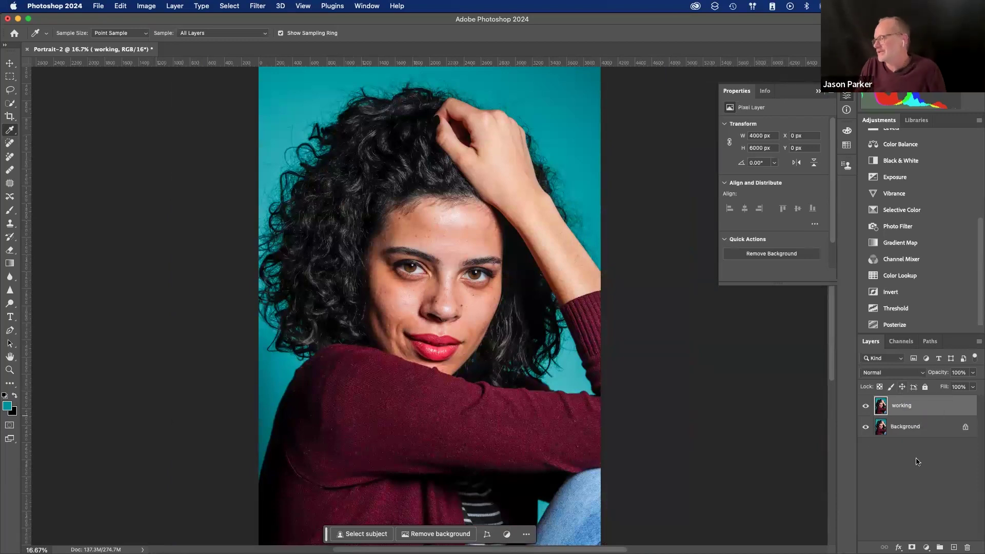
- Add a Levels adjustment layer above the working layer and set its white input level to 225
{"action": "scroll", "coordinate": [941, 267], "scroll_direction": "up", "scroll_amount": 3}
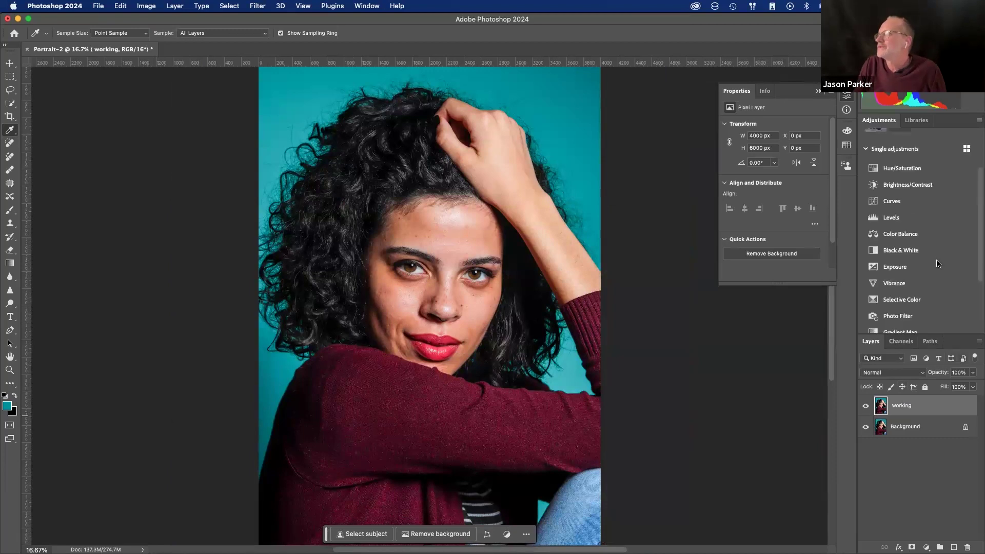
{"action": "left_click", "coordinate": [893, 217]}
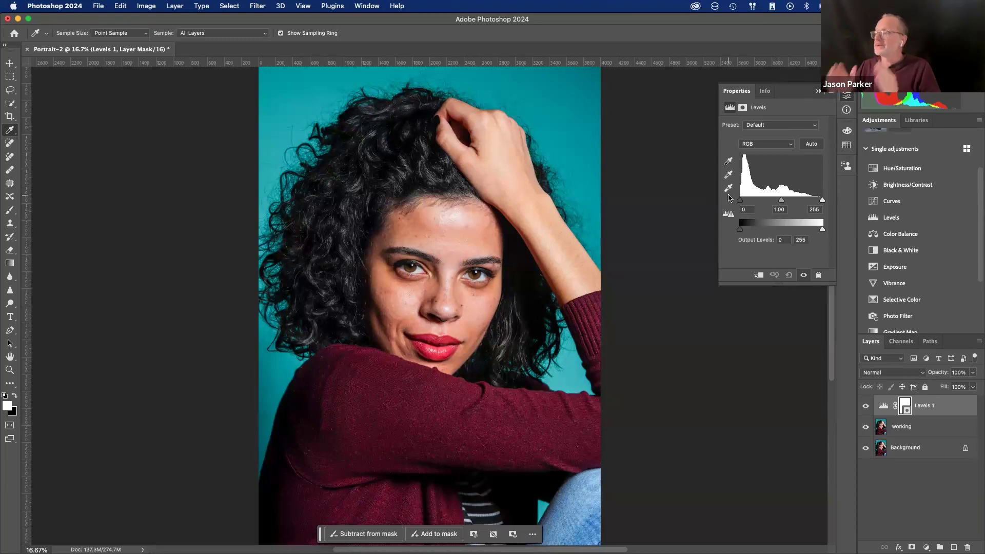
{"action": "left_click_drag", "start_coordinate": [822, 200], "coordinate": [814, 200]}
{"action": "double_click", "coordinate": [816, 209]}
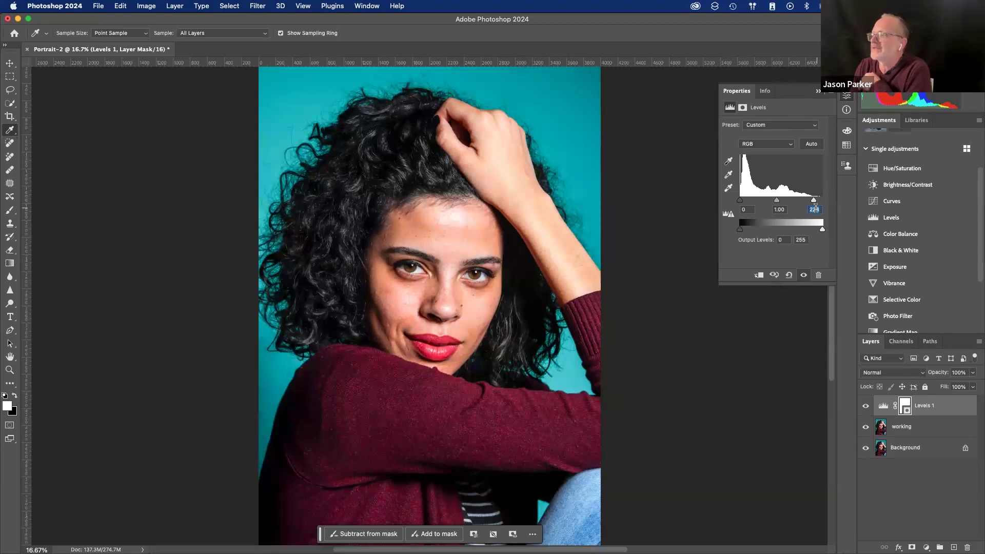
{"action": "type", "text": "225"}
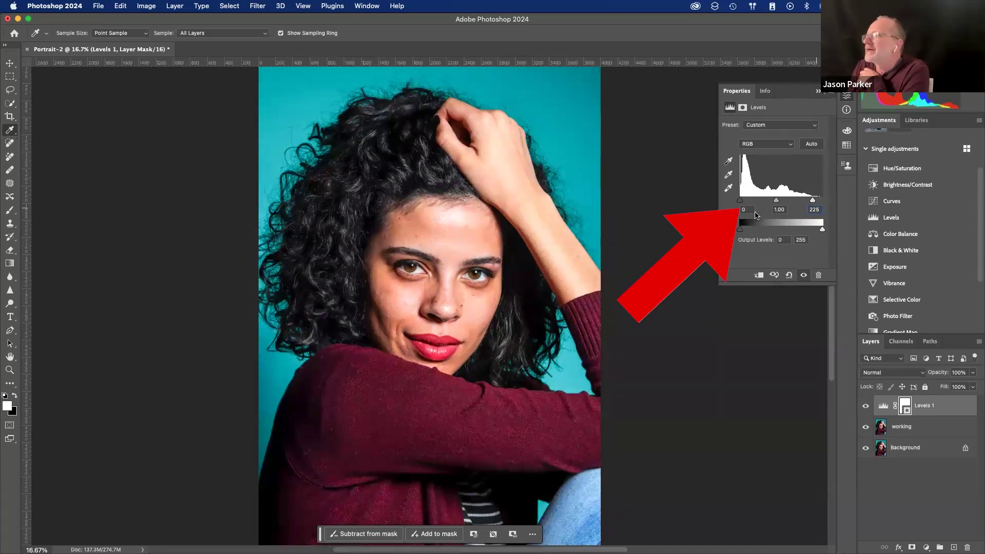
- Set the Levels black input level to 5 and compare the portrait with and without the Levels adjustment
{"action": "left_click", "coordinate": [745, 210]}
{"action": "type", "text": "10"}
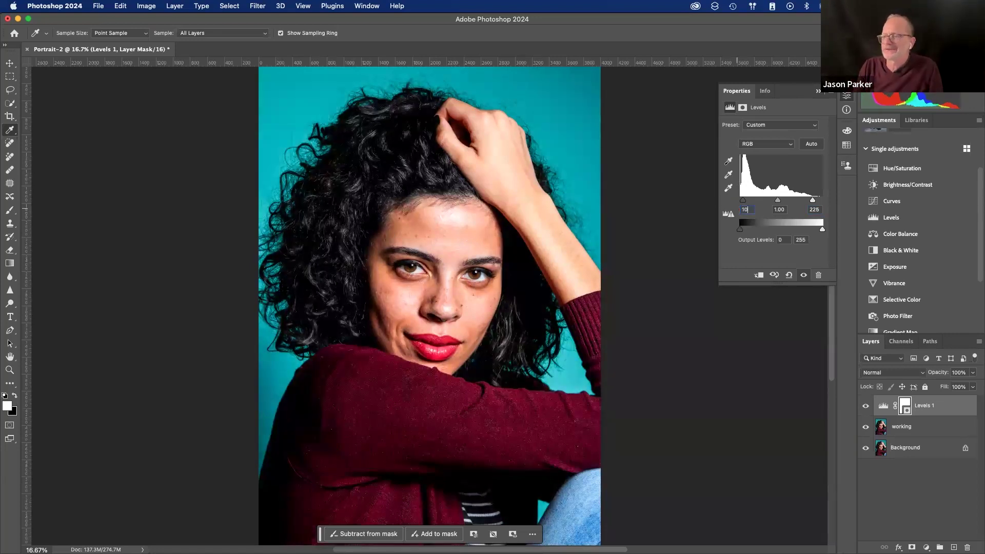
{"action": "key", "text": "Down"}
{"action": "key", "text": "Down"}
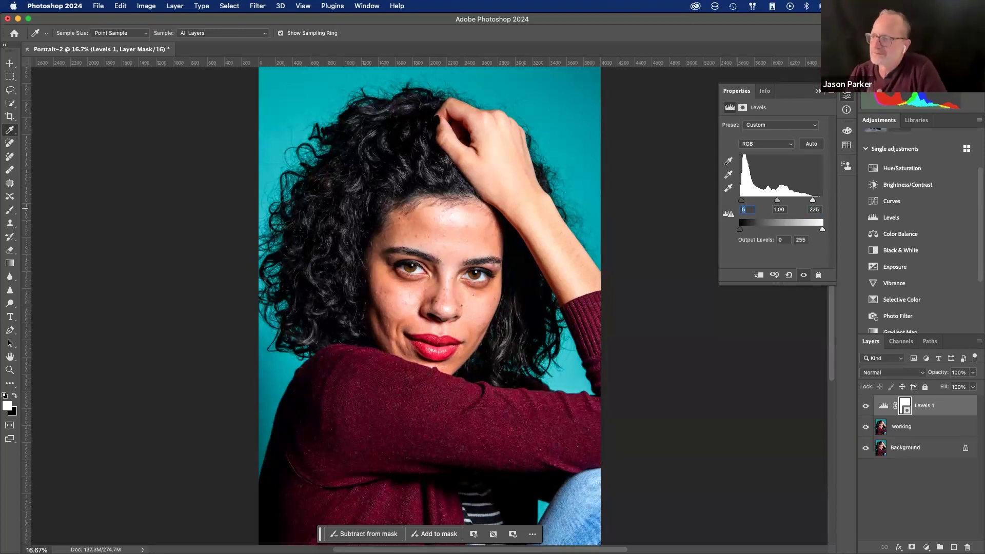
{"action": "left_click", "coordinate": [866, 405]}
{"action": "left_click", "coordinate": [865, 406]}
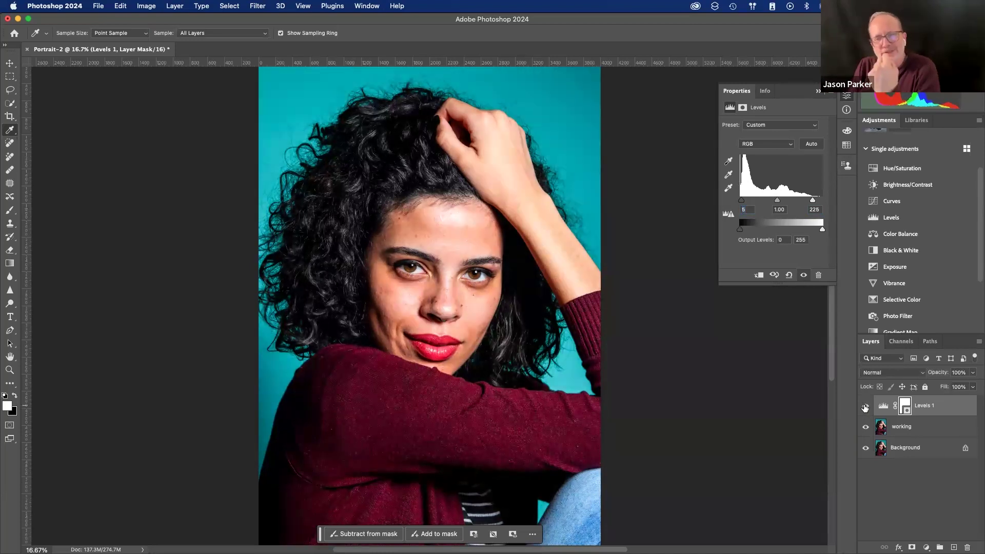
{"action": "left_click", "coordinate": [818, 93]}
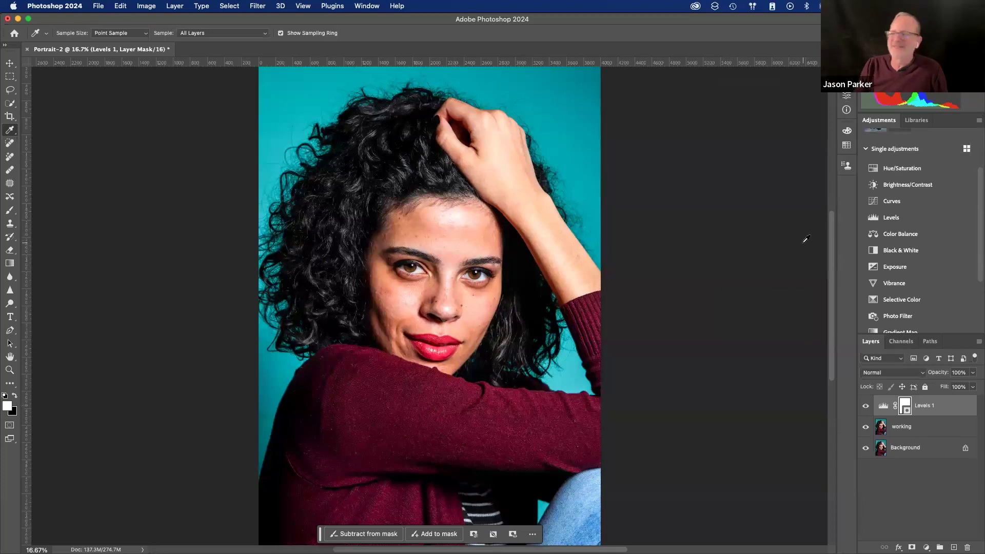
- Add a Curves adjustment with points at input 227, output 231 and input 59, output 52, and compare the result with the unadjusted working layer
{"action": "left_click", "coordinate": [876, 203]}
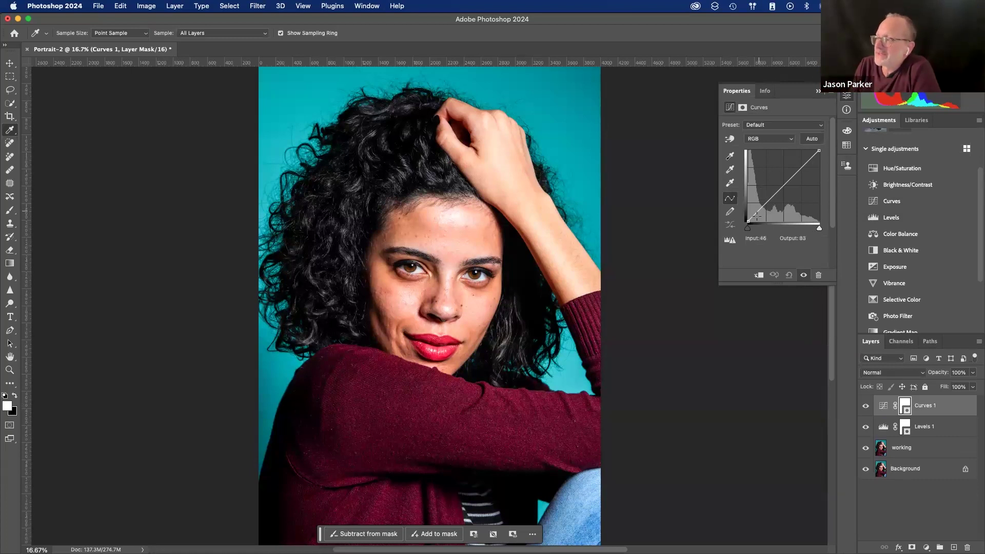
{"action": "left_click_drag", "start_coordinate": [747, 222], "coordinate": [725, 237]}
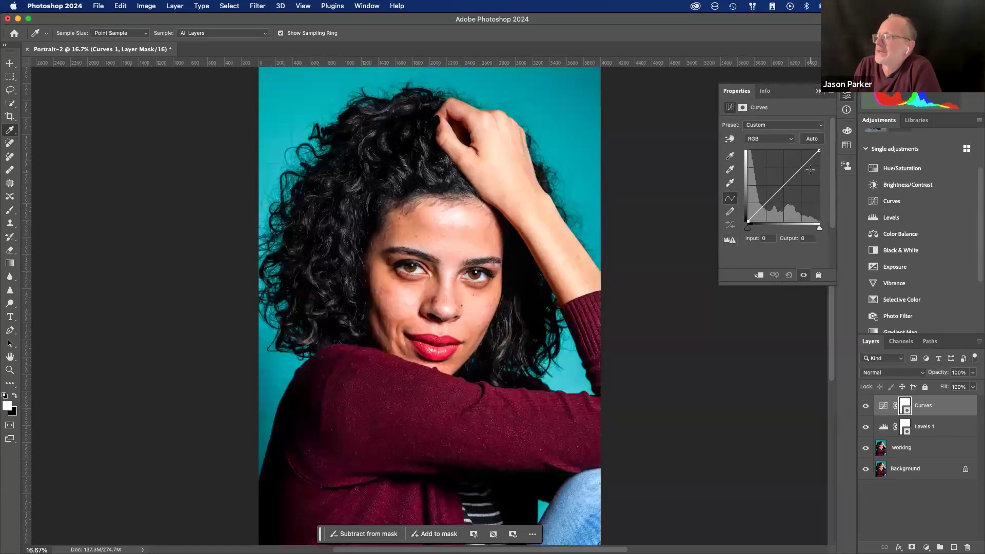
{"action": "mouse_move", "coordinate": [819, 150]}
{"action": "left_mouse_down"}
{"action": "mouse_move", "coordinate": [818, 164]}
{"action": "mouse_move", "coordinate": [815, 151]}
{"action": "mouse_move", "coordinate": [772, 144]}
{"action": "mouse_move", "coordinate": [828, 141]}
{"action": "mouse_move", "coordinate": [812, 157]}
{"action": "left_mouse_up"}
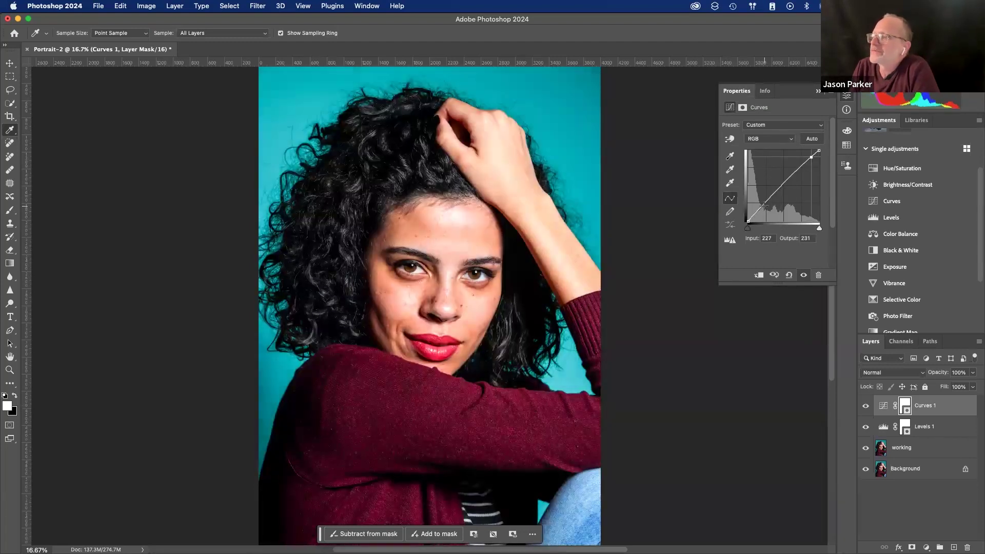
{"action": "left_click_drag", "start_coordinate": [764, 205], "coordinate": [764, 207]}
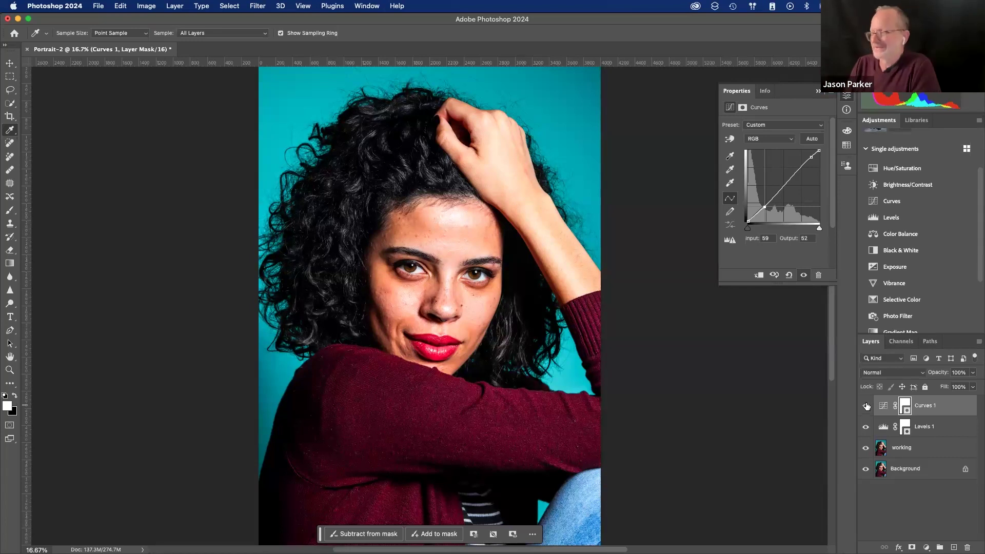
{"action": "left_click", "coordinate": [867, 449], "text": "alt"}
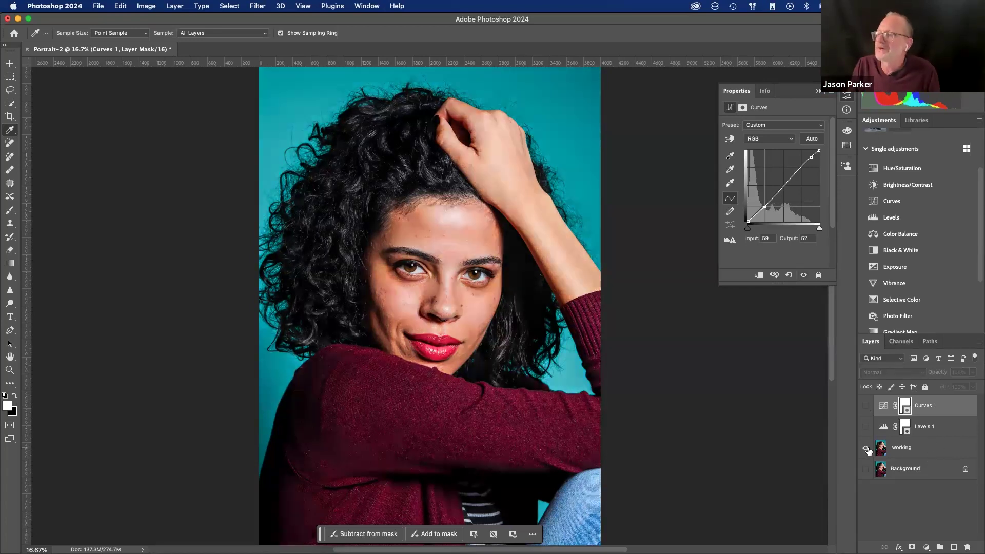
{"action": "left_click", "coordinate": [867, 449], "text": "alt"}
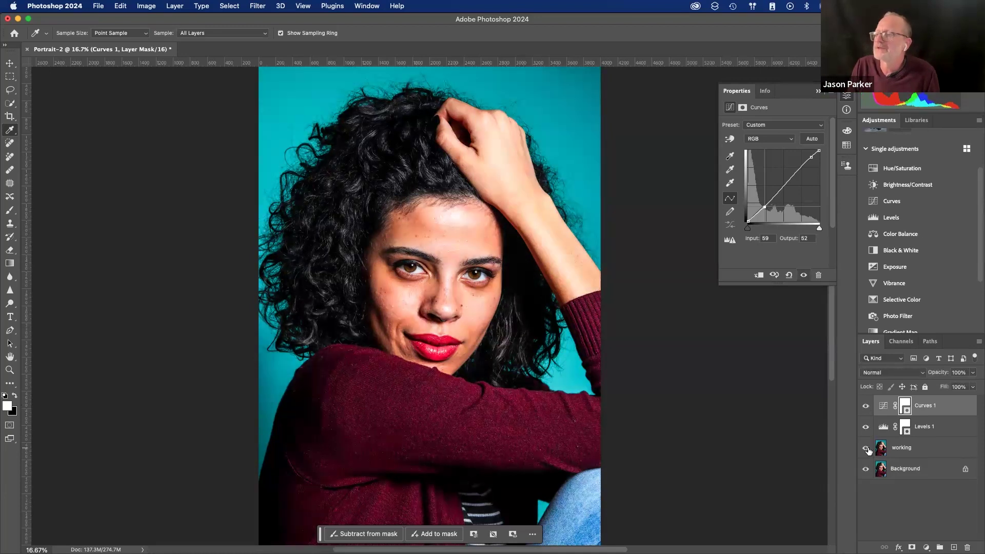
- Add a Color Balance adjustment layer above the Curves layer and set its midtone Yellow-Blue value to +10
{"action": "key", "text": "super+equal"}
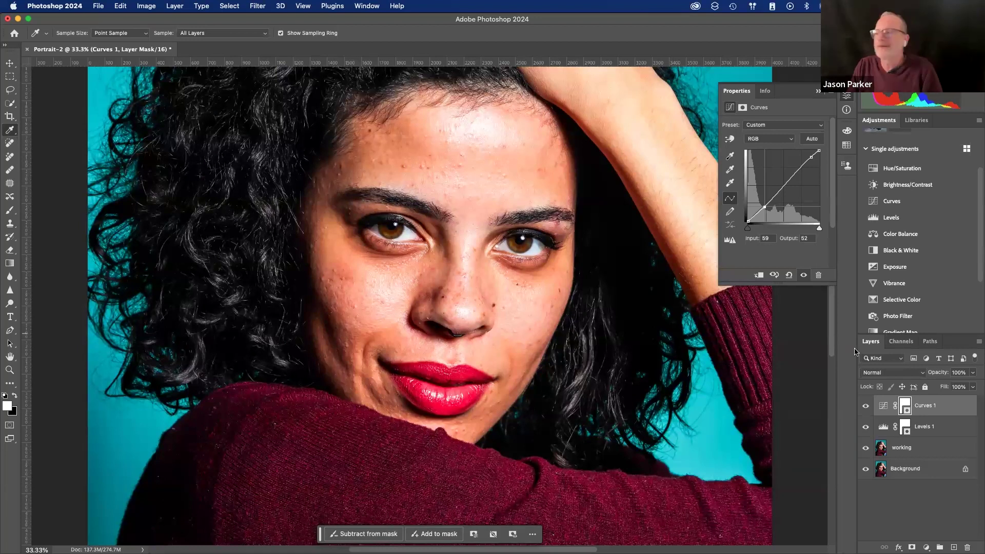
{"action": "left_click", "coordinate": [906, 236]}
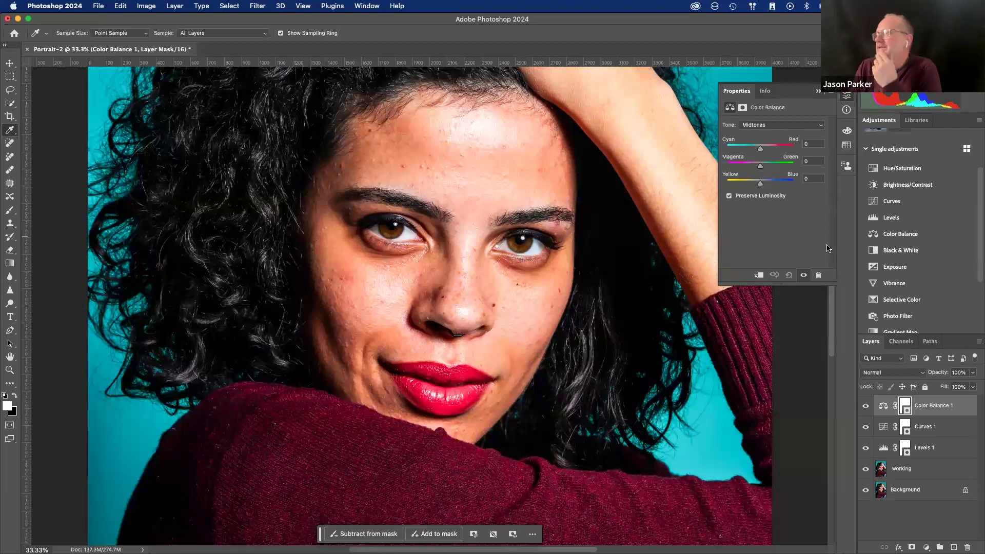
{"action": "left_click", "coordinate": [764, 183]}
{"action": "left_click", "coordinate": [816, 177]}
{"action": "type", "text": "10"}
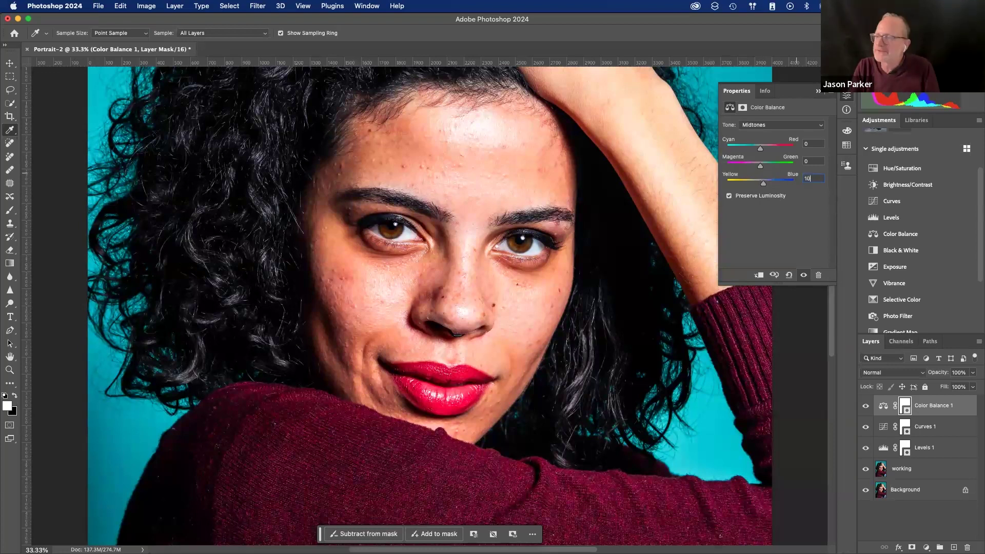
{"action": "key", "text": "Tab"}
- Compare the portrait with and without the Color Balance adjustment, and with Preserve Luminosity off and on
{"action": "left_click", "coordinate": [866, 407]}
{"action": "left_click", "coordinate": [866, 407]}
{"action": "left_click", "coordinate": [866, 407]}
{"action": "left_click", "coordinate": [866, 407]}
{"action": "left_click", "coordinate": [866, 407]}
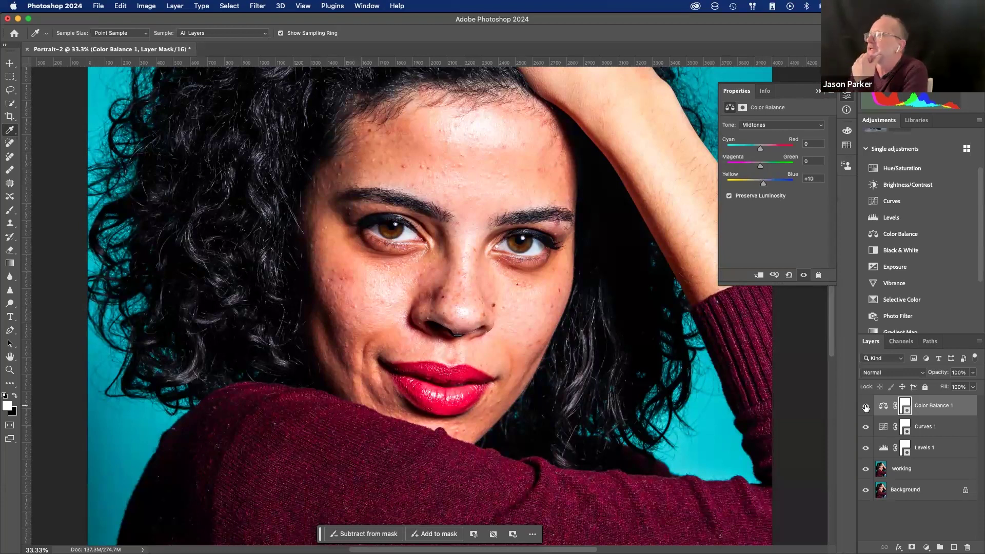
{"action": "left_click", "coordinate": [730, 196]}
{"action": "left_click", "coordinate": [730, 197]}
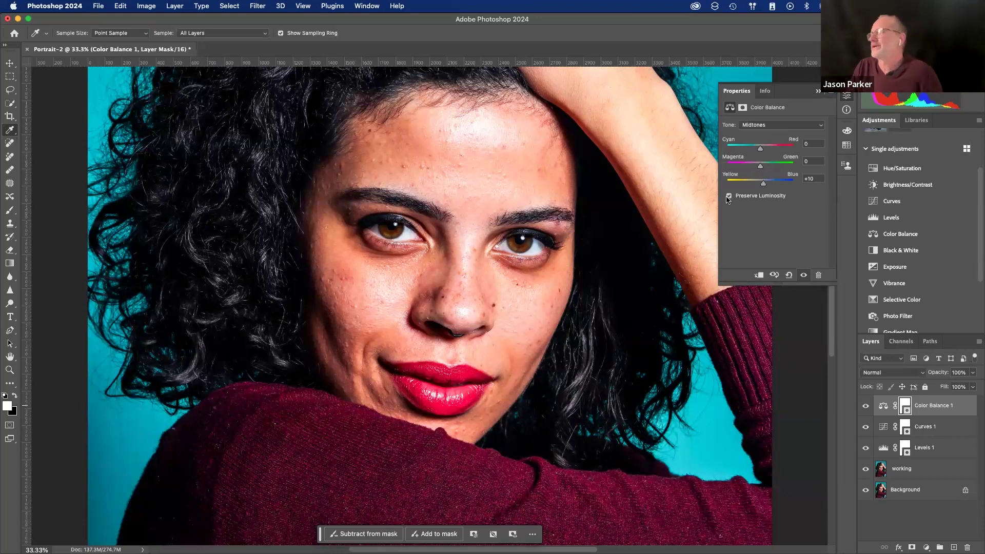
- Try midtone shifts of -22 on Magenta-Green and -10 on Cyan-Red, resetting each to 0
{"action": "left_click_drag", "start_coordinate": [760, 166], "coordinate": [753, 167]}
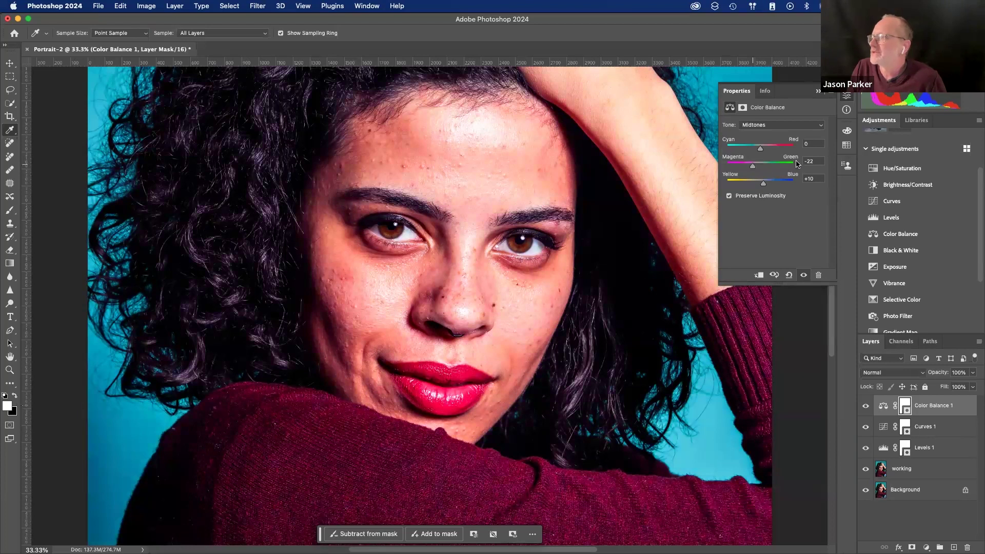
{"action": "left_click", "coordinate": [814, 161]}
{"action": "type", "text": "0"}
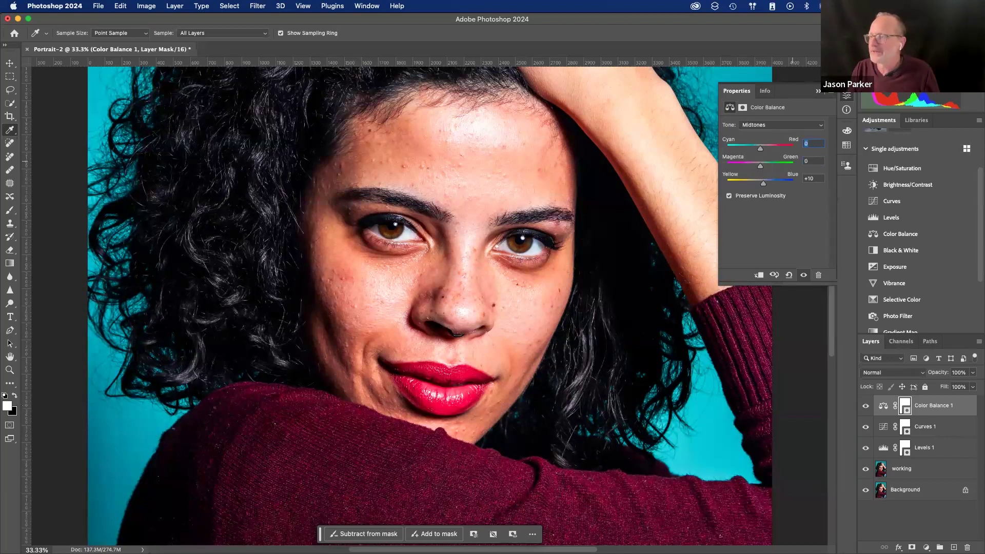
{"action": "key", "text": "shift+Down"}
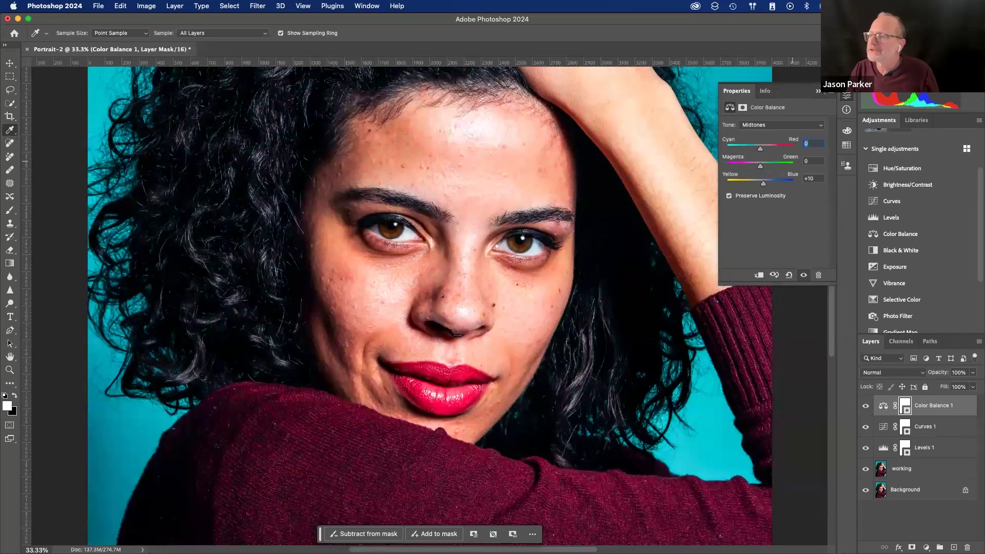
{"action": "key", "text": "shift+Up"}
{"action": "key", "text": "shift+Down"}
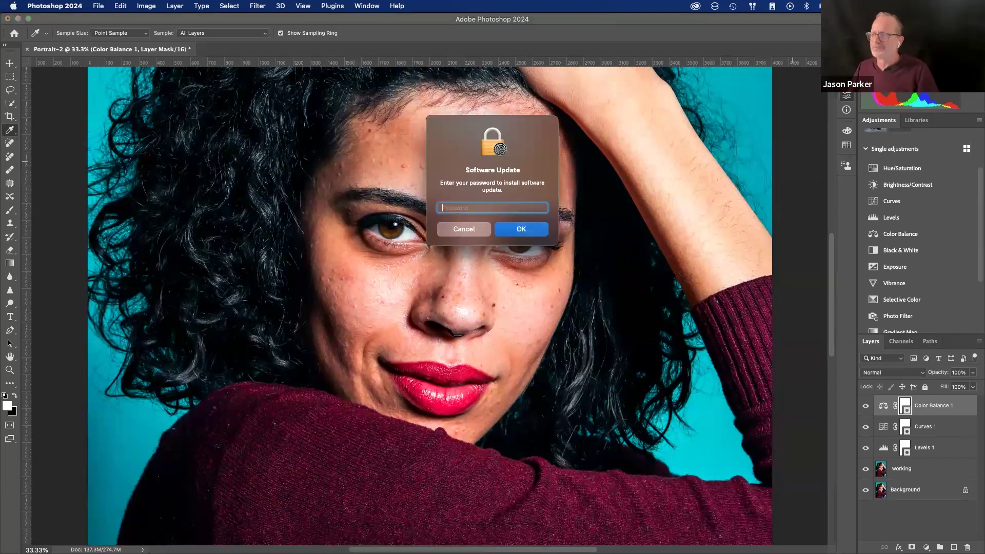
{"action": "key", "text": "Escape"}
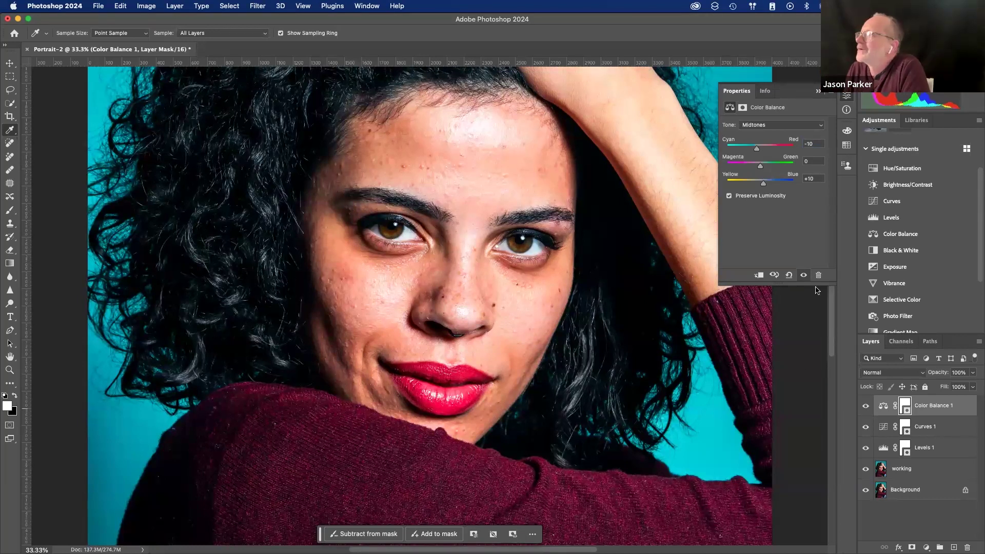
{"action": "left_click", "coordinate": [809, 144]}
{"action": "type", "text": "0"}
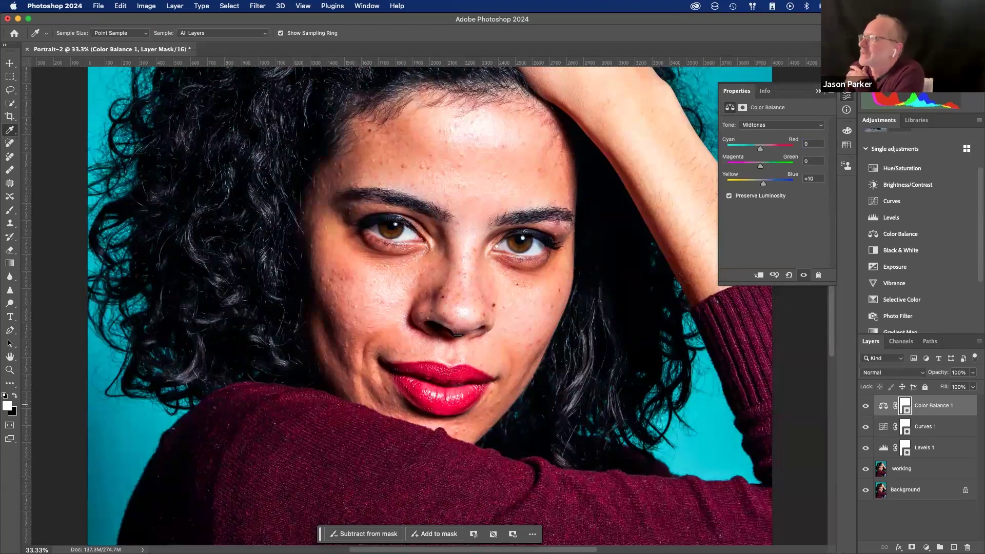
- Try shifting the Yellow-Blue balance of the shadows, and reset it to 0
{"action": "left_click", "coordinate": [793, 125]}
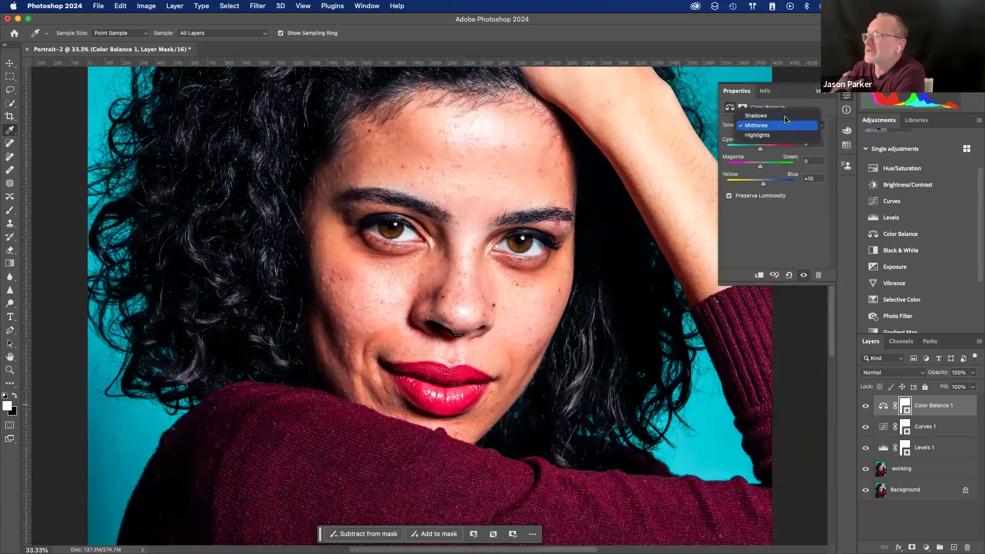
{"action": "left_click", "coordinate": [765, 126]}
{"action": "left_click", "coordinate": [765, 126]}
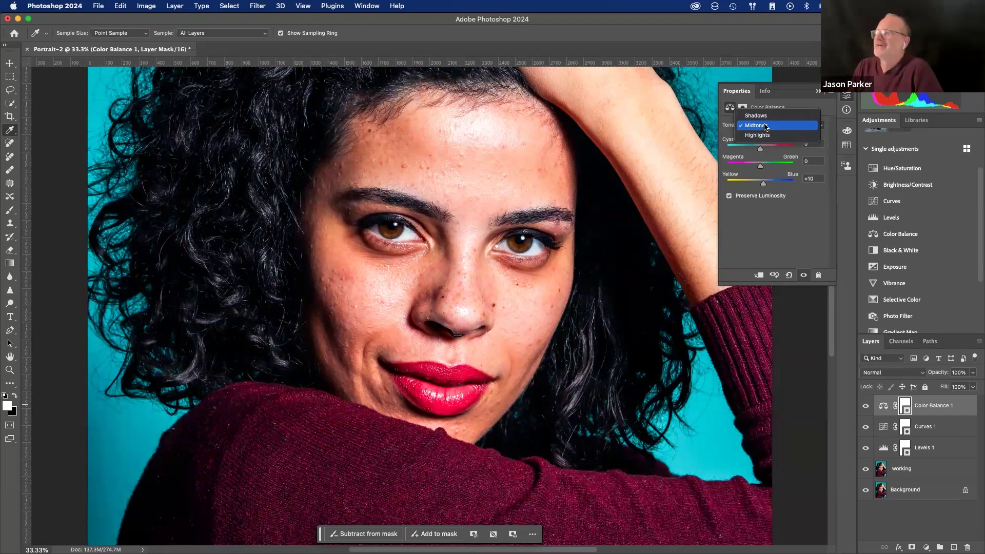
{"action": "left_click", "coordinate": [757, 116]}
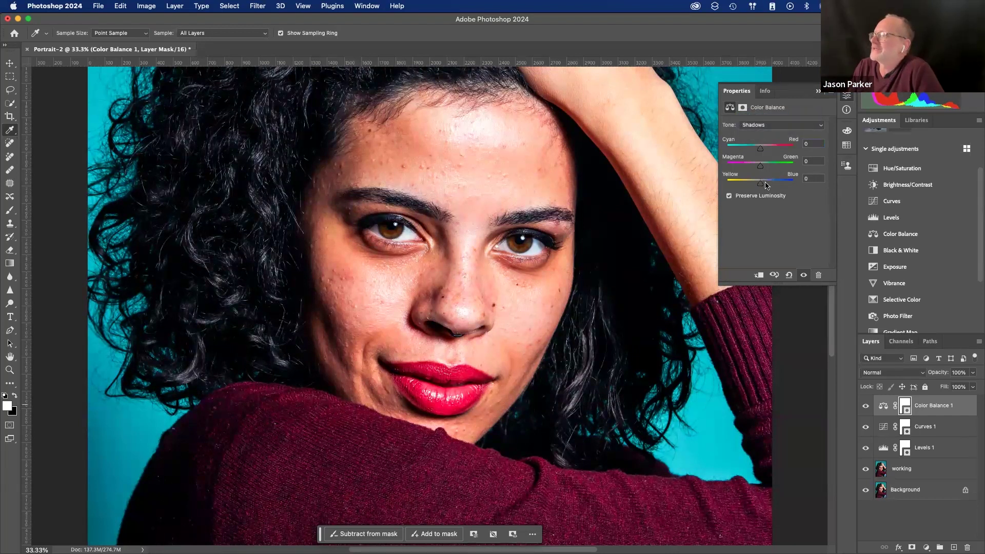
{"action": "left_click_drag", "start_coordinate": [766, 186], "coordinate": [758, 187]}
{"action": "double_click", "coordinate": [809, 178]}
{"action": "type", "text": "0"}
{"action": "key", "text": "Return"}
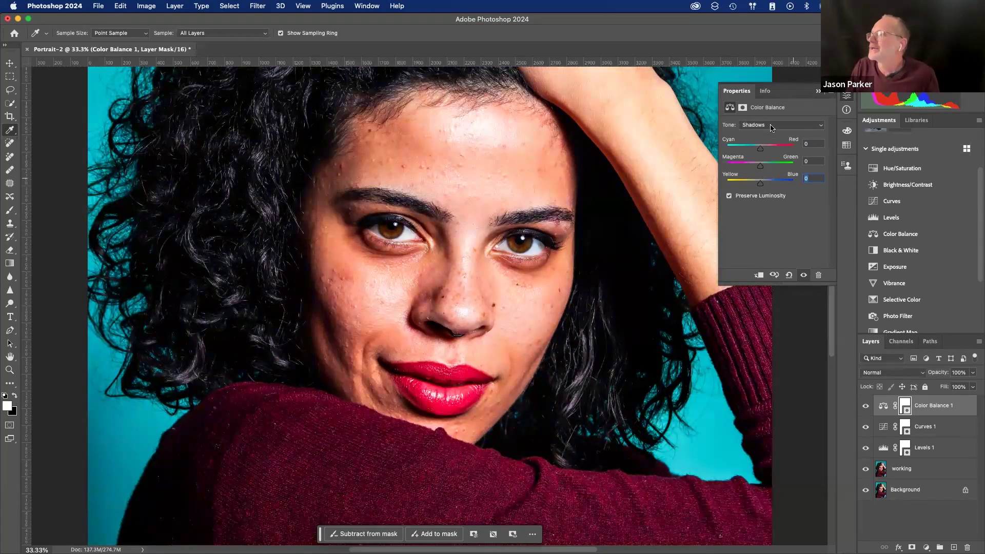
- Try a Magenta-Green shift of +10 in the highlights, reset it to 0, and return to the midtones
{"action": "left_click", "coordinate": [770, 127]}
{"action": "left_click", "coordinate": [764, 145]}
{"action": "left_click_drag", "start_coordinate": [761, 166], "coordinate": [764, 166]}
{"action": "double_click", "coordinate": [816, 161]}
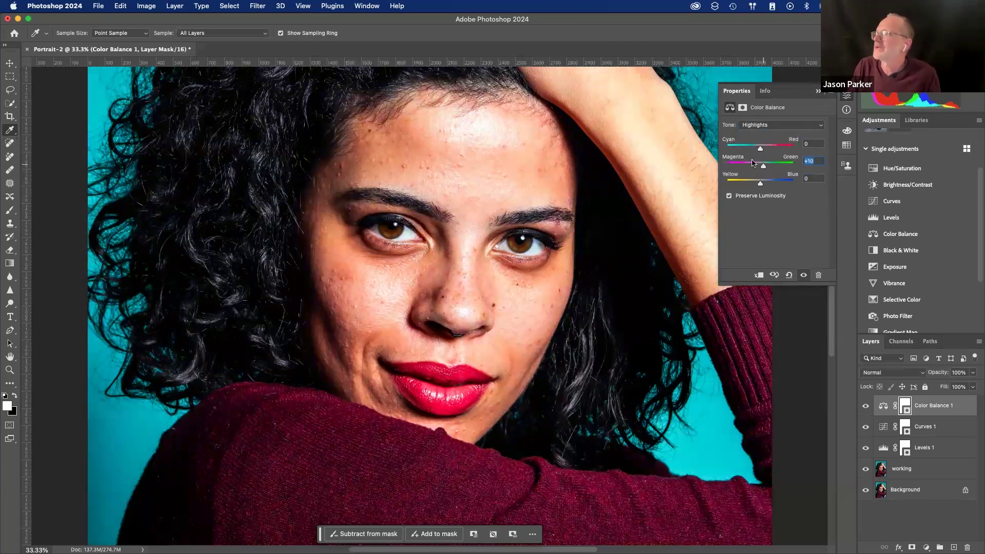
{"action": "left_click", "coordinate": [769, 125]}
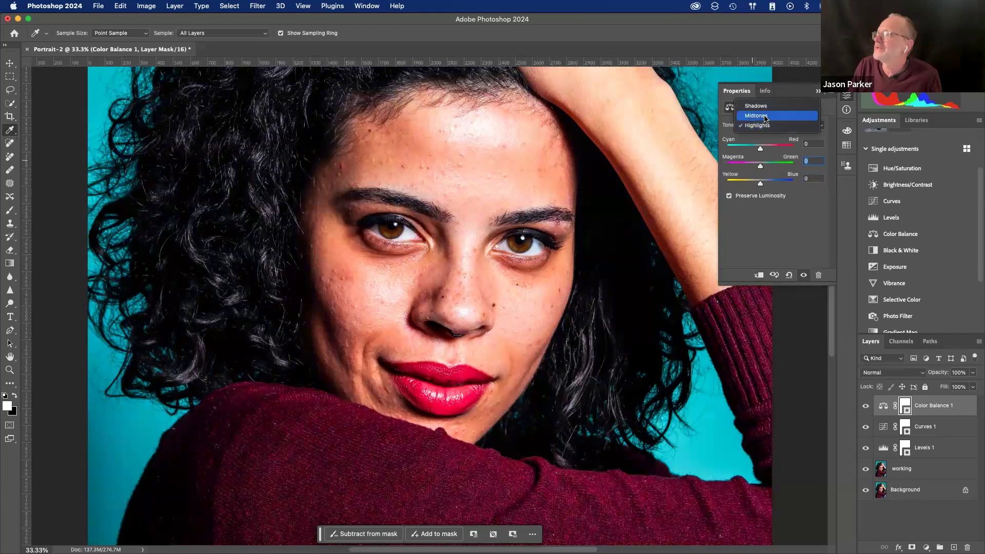
{"action": "left_click", "coordinate": [757, 113]}
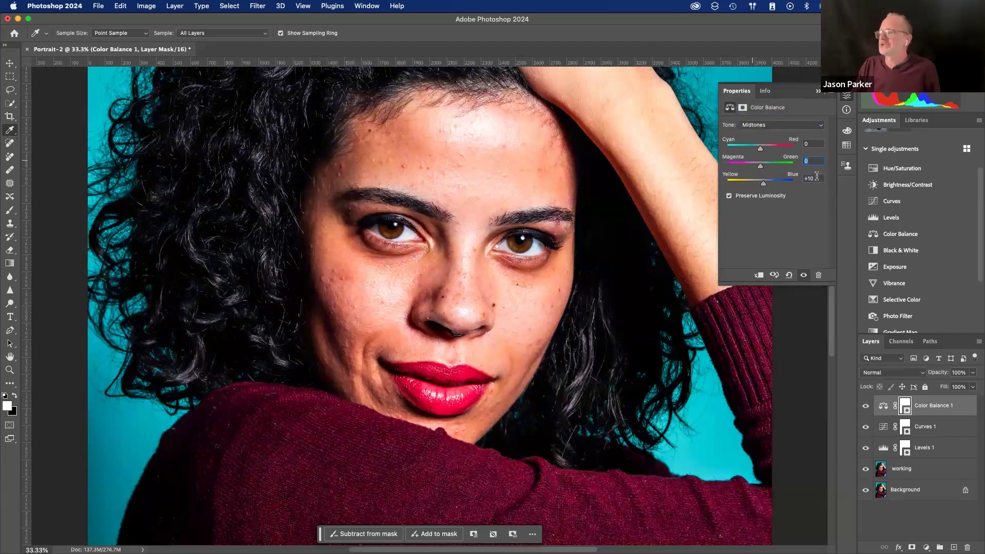
- Group the Color Balance, Curves and Levels adjustment layers and compare the portrait with and without the group
{"action": "left_click", "coordinate": [867, 408]}
{"action": "left_click", "coordinate": [867, 408]}
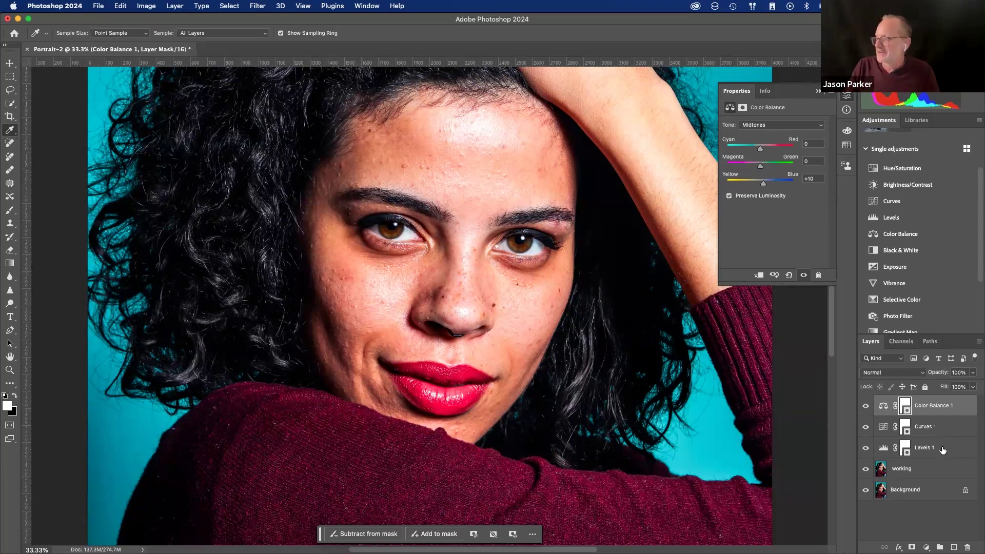
{"action": "left_click", "coordinate": [944, 450], "text": "shift"}
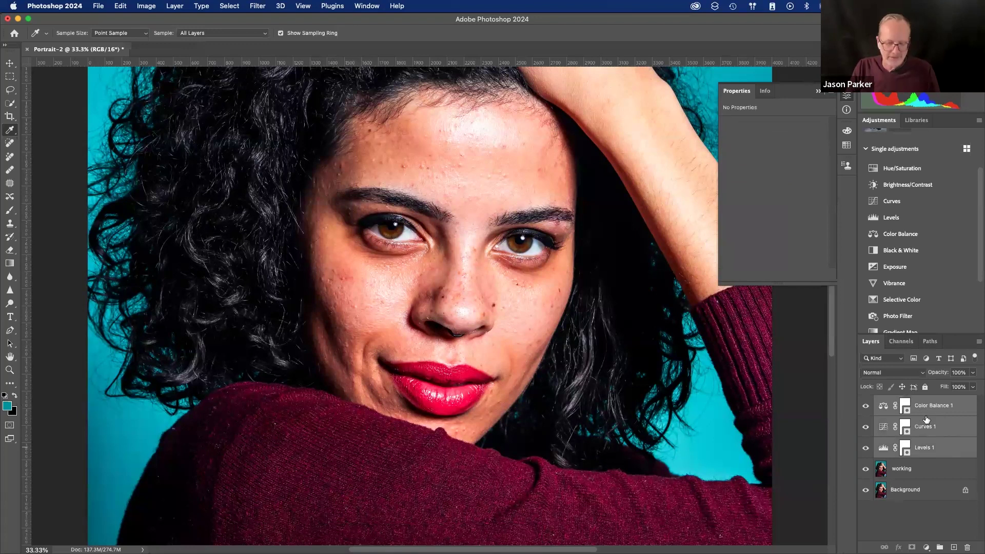
{"action": "key", "text": "super+g"}
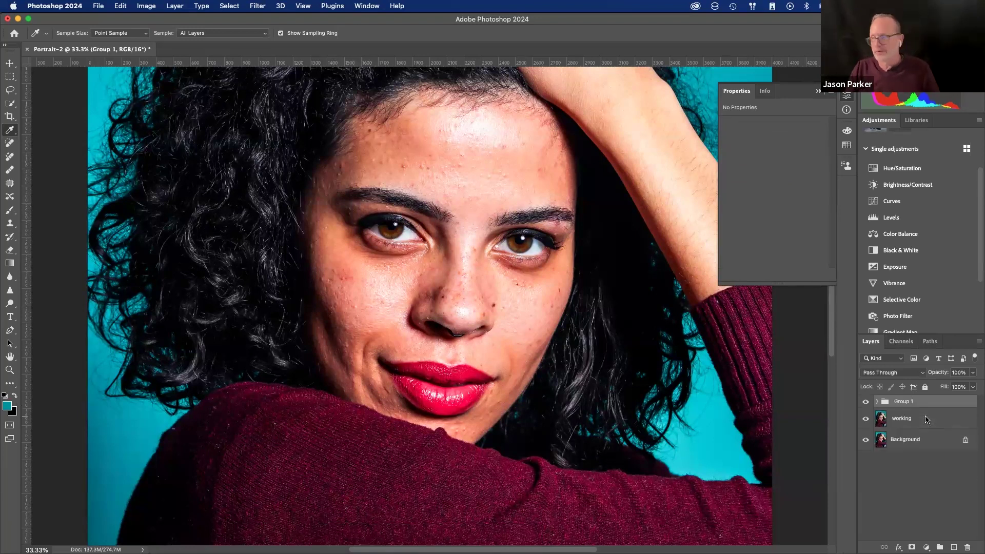
{"action": "left_click", "coordinate": [866, 403]}
{"action": "left_click", "coordinate": [866, 403]}
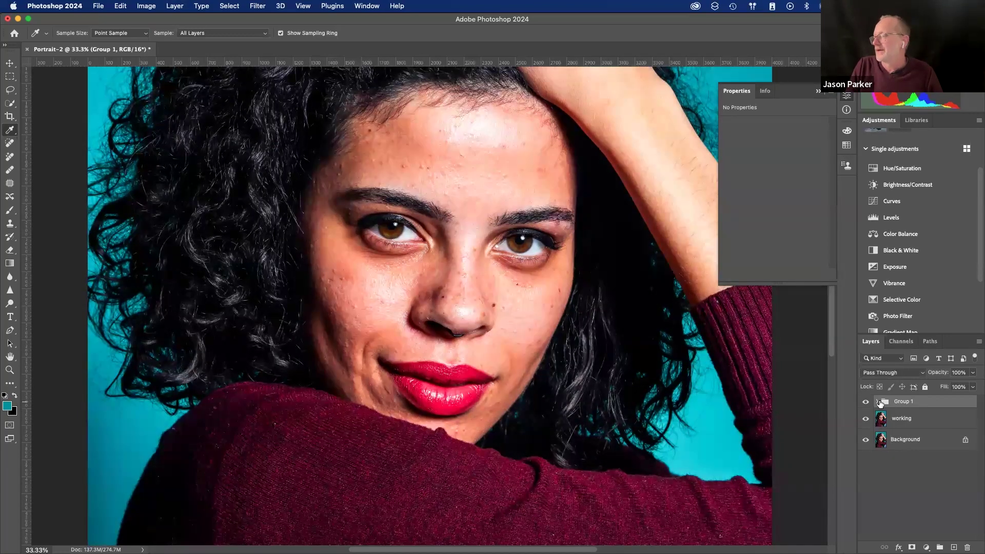
- Rename the group of adjustment layers as "color"
{"action": "double_click", "coordinate": [909, 402]}
{"action": "type", "text": "color"}
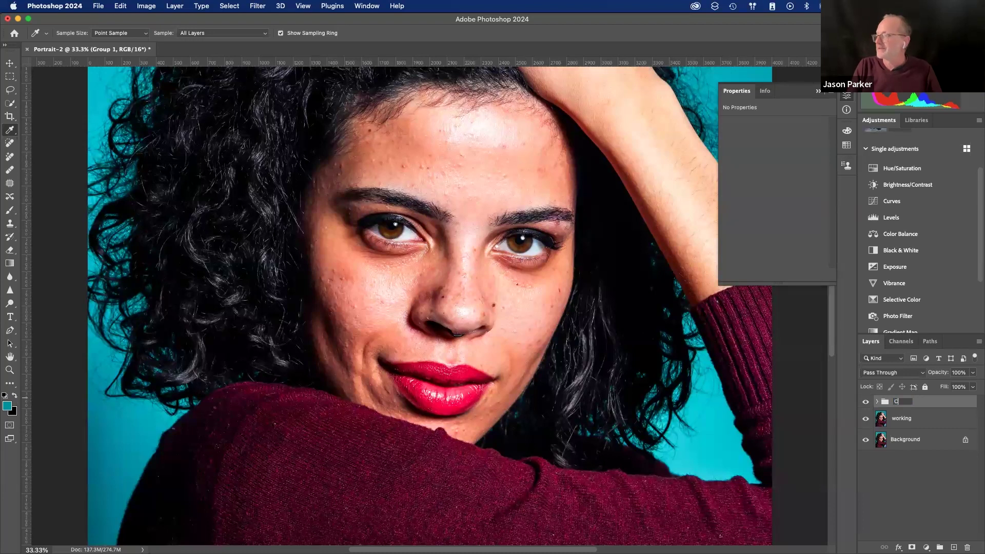
{"action": "key", "text": "Return"}
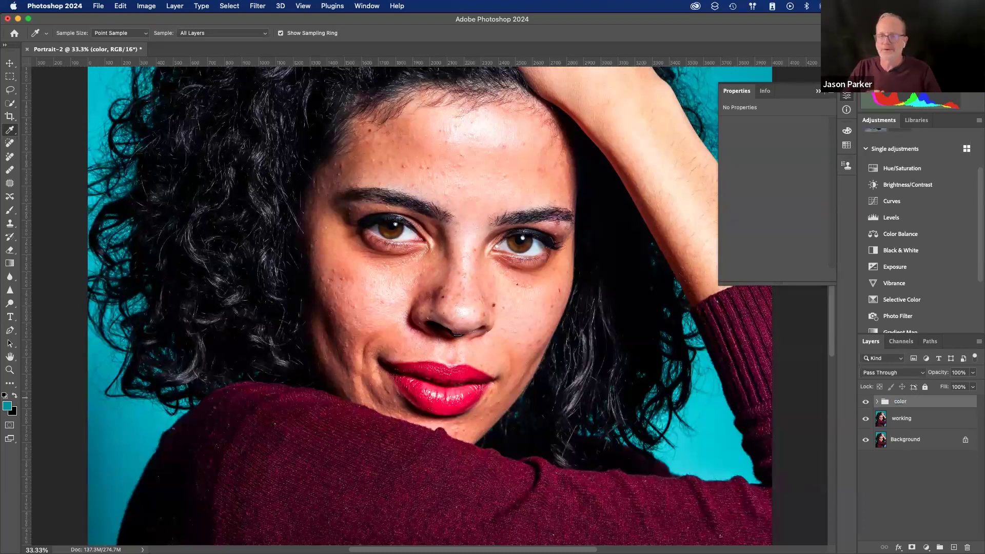
- Open the working layer in the Liquify filter with the face enlarged to 25%
{"action": "left_click", "coordinate": [931, 425]}
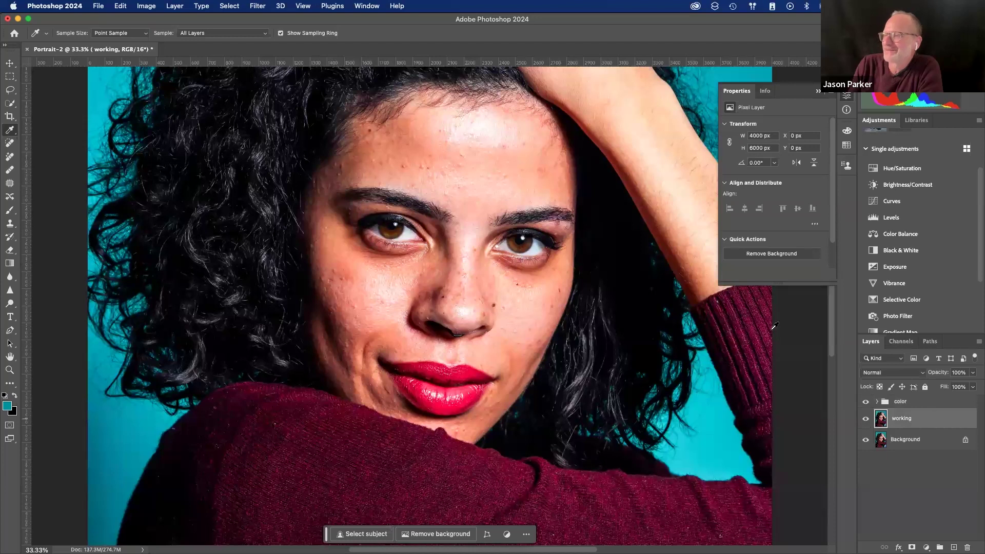
{"action": "left_click", "coordinate": [258, 6]}
{"action": "left_click", "coordinate": [267, 101]}
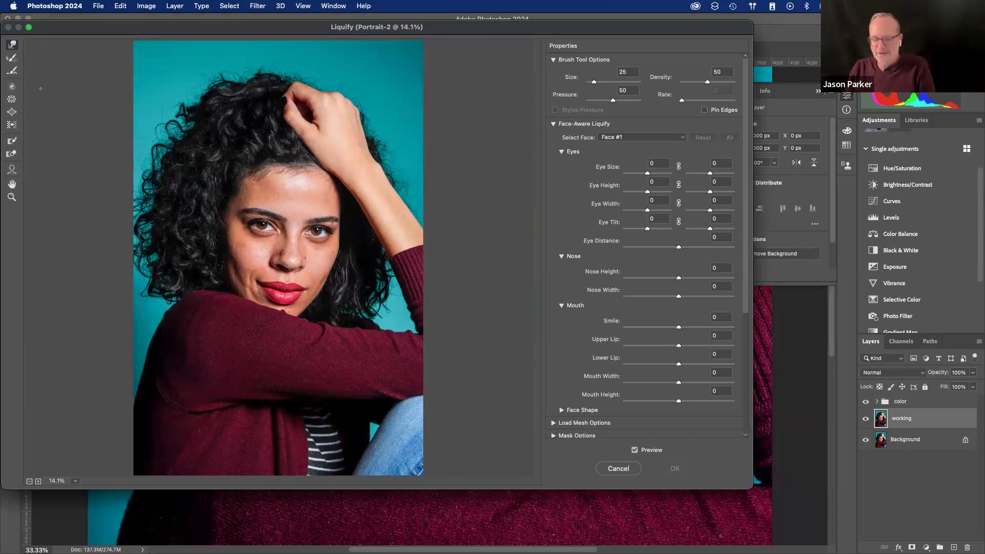
{"action": "left_click", "coordinate": [40, 481]}
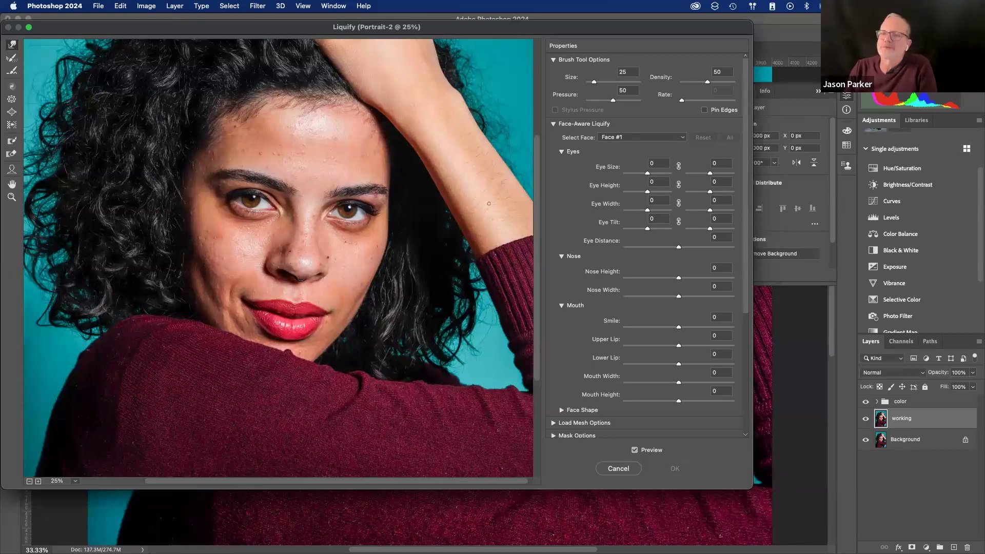
- Enlarge both eyes vertically with the Face tool, to an Eye Height of 73 for the left and 44 for the right
{"action": "key", "text": "a"}
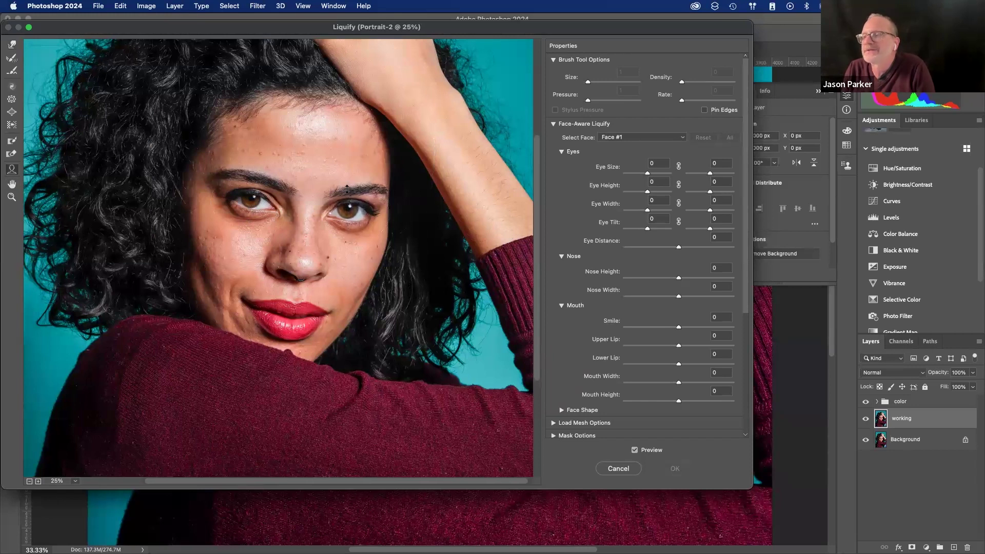
{"action": "left_click_drag", "start_coordinate": [347, 188], "coordinate": [348, 182]}
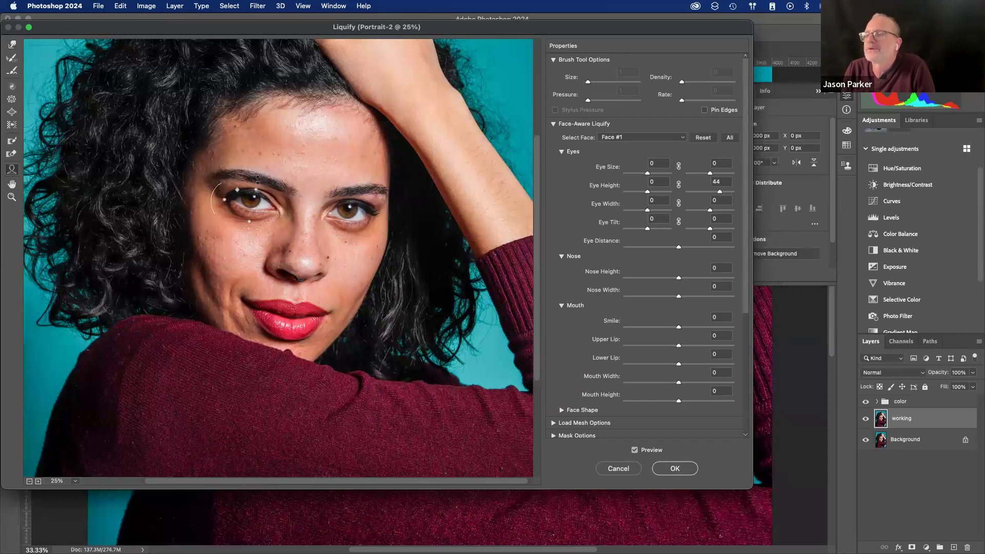
{"action": "left_click_drag", "start_coordinate": [256, 178], "coordinate": [256, 175]}
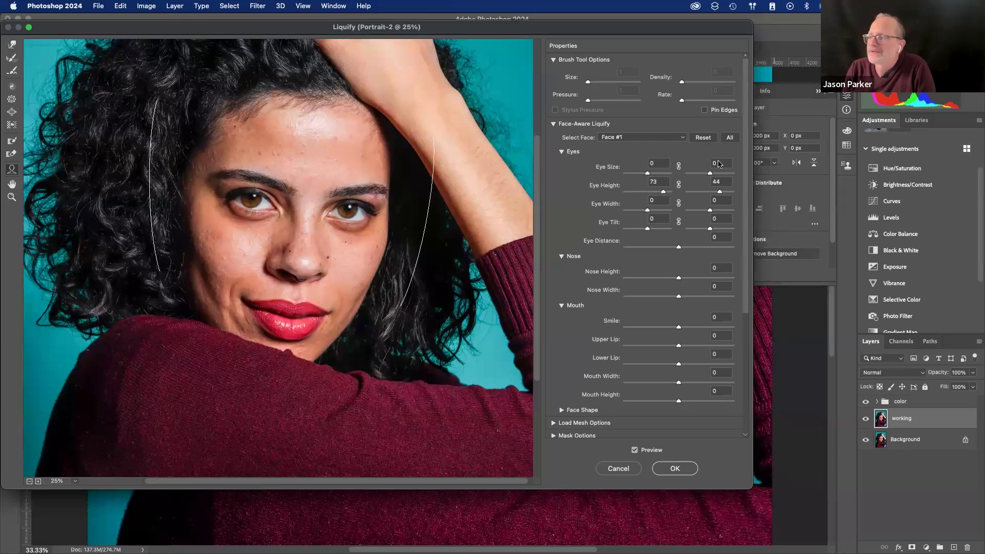
- Reshape the mouth with the Face tool to an Upper Lip value of -19 and a Smile value of -23
{"action": "mouse_move", "coordinate": [295, 308]}
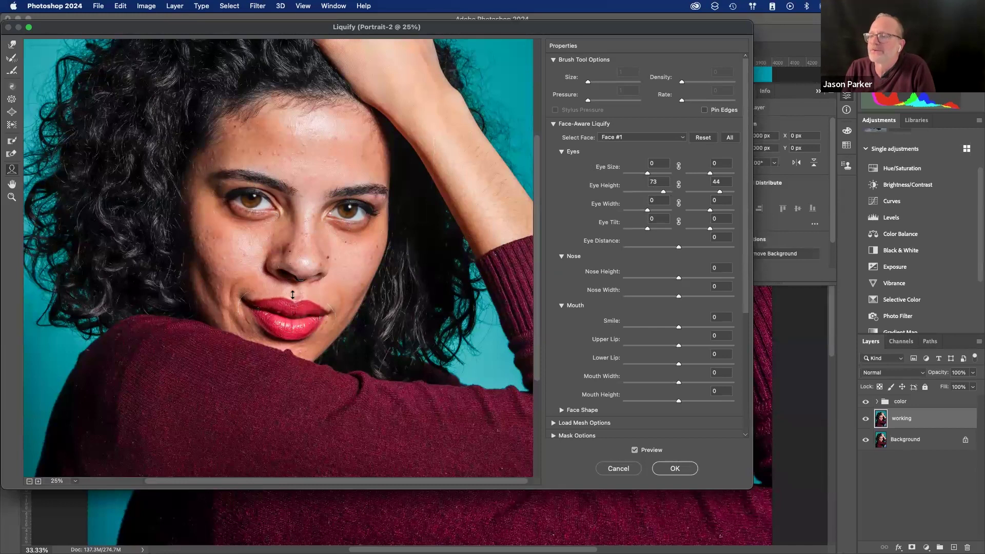
{"action": "left_click_drag", "start_coordinate": [293, 317], "coordinate": [294, 311]}
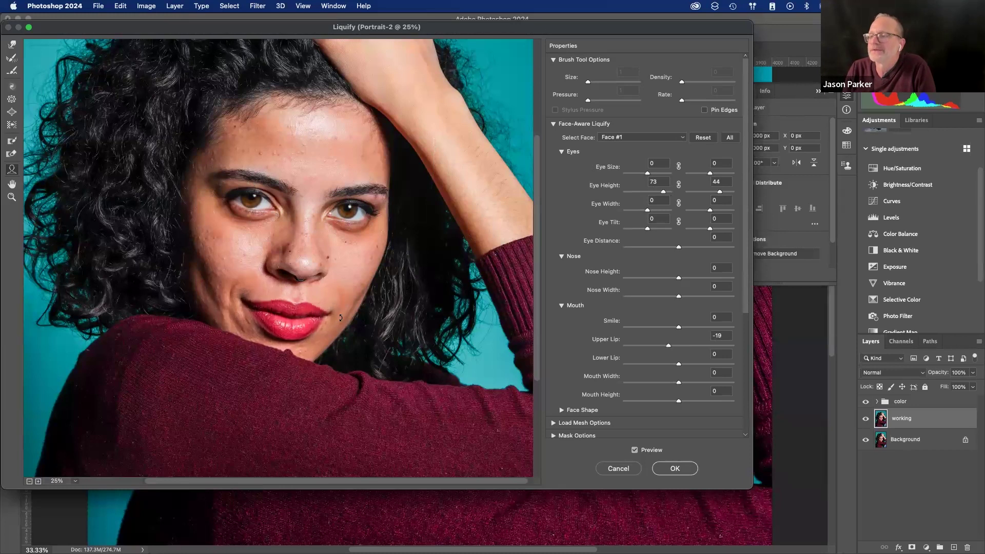
{"action": "left_click_drag", "start_coordinate": [340, 316], "coordinate": [343, 319]}
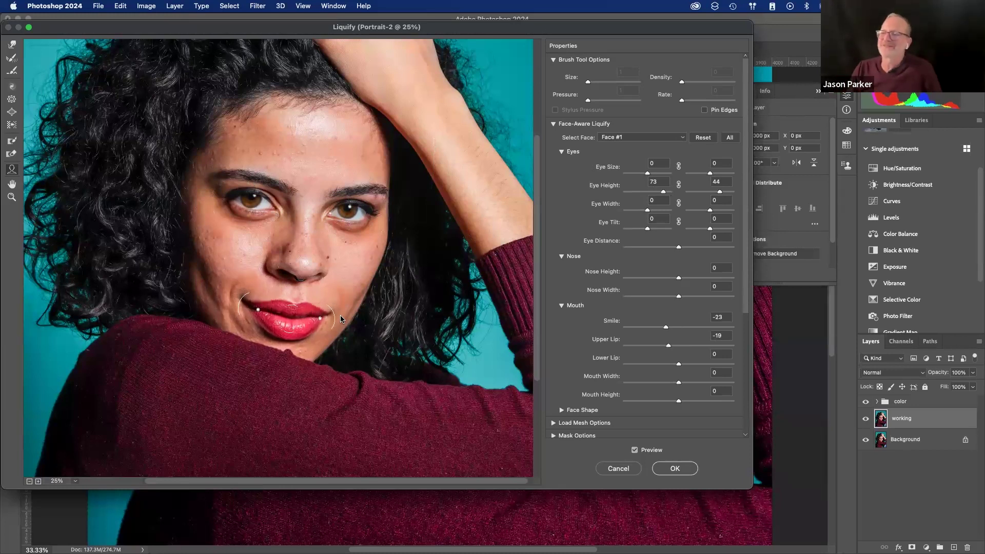
{"action": "scroll", "coordinate": [640, 267], "scroll_direction": "down", "scroll_amount": 5}
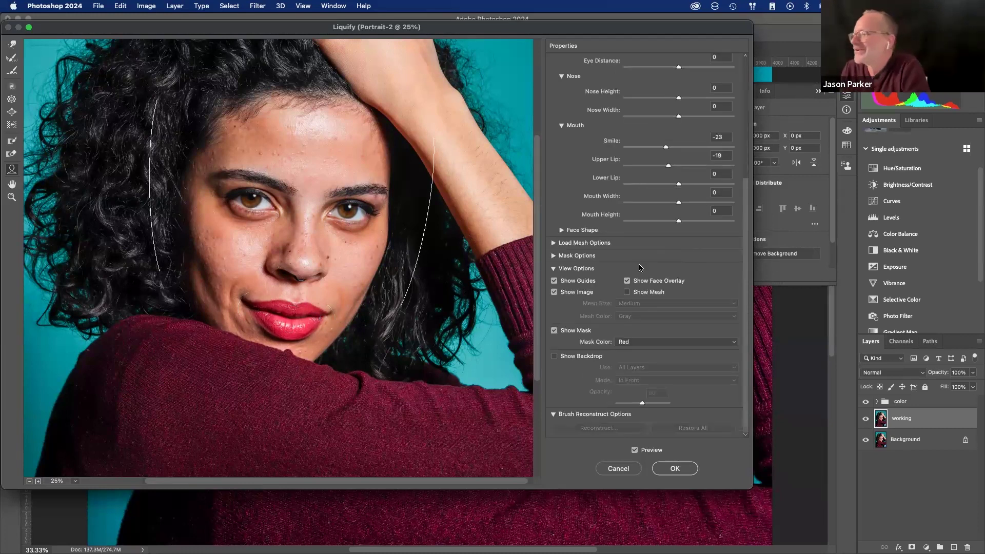
{"action": "scroll", "coordinate": [640, 267], "scroll_direction": "up", "scroll_amount": 5}
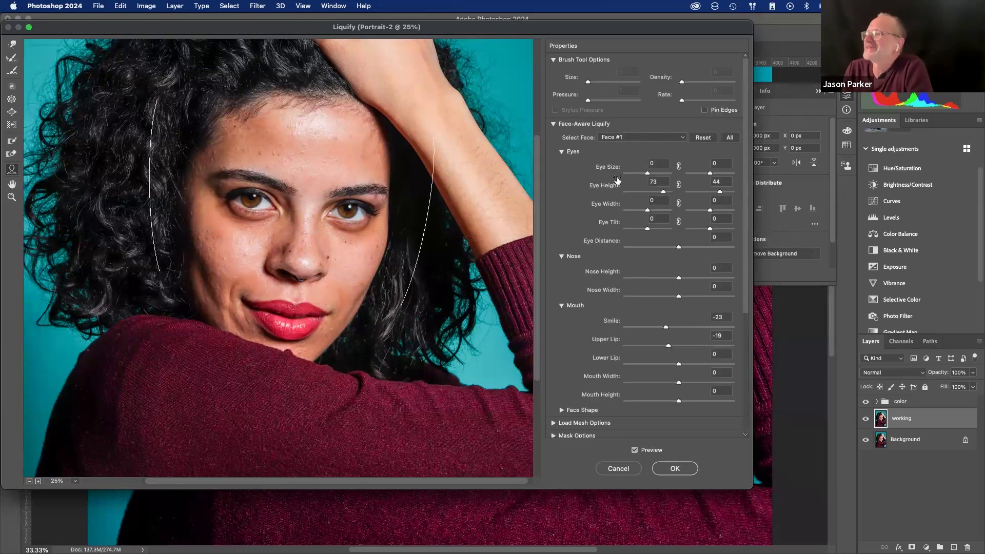
- Activate the Forward Warp tool and reset all Face-Aware Liquify values of Face #1
{"action": "key", "text": "w"}
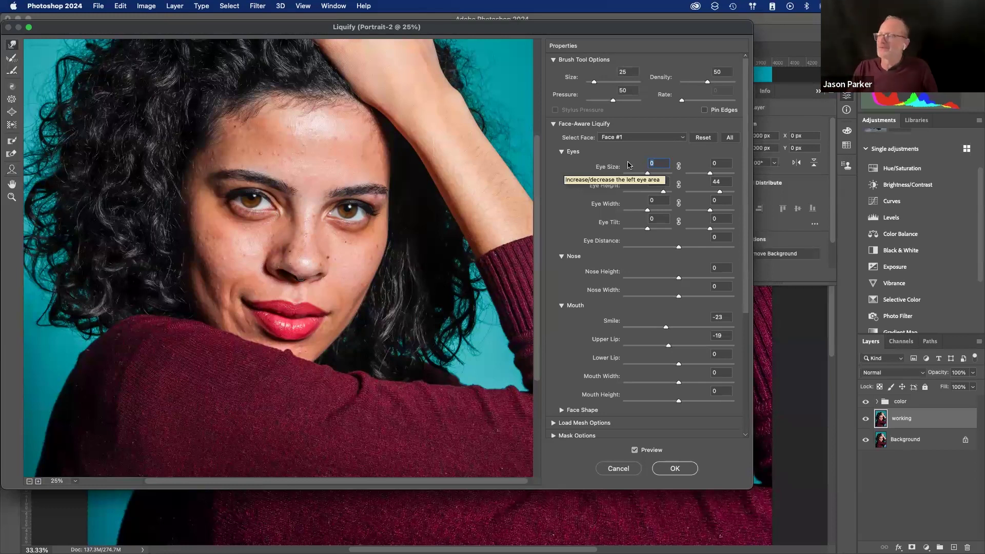
{"action": "left_click", "coordinate": [703, 137]}
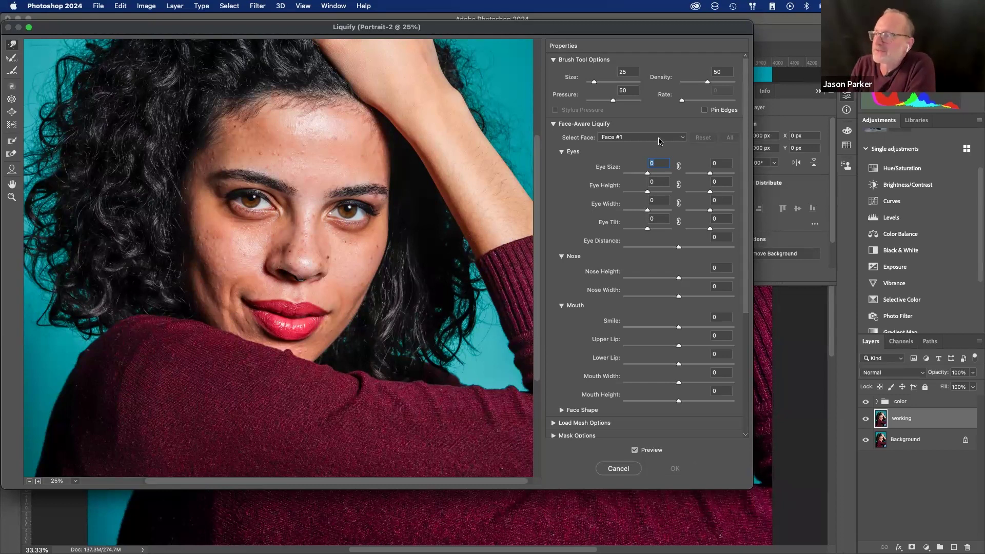
{"action": "left_click", "coordinate": [682, 138]}
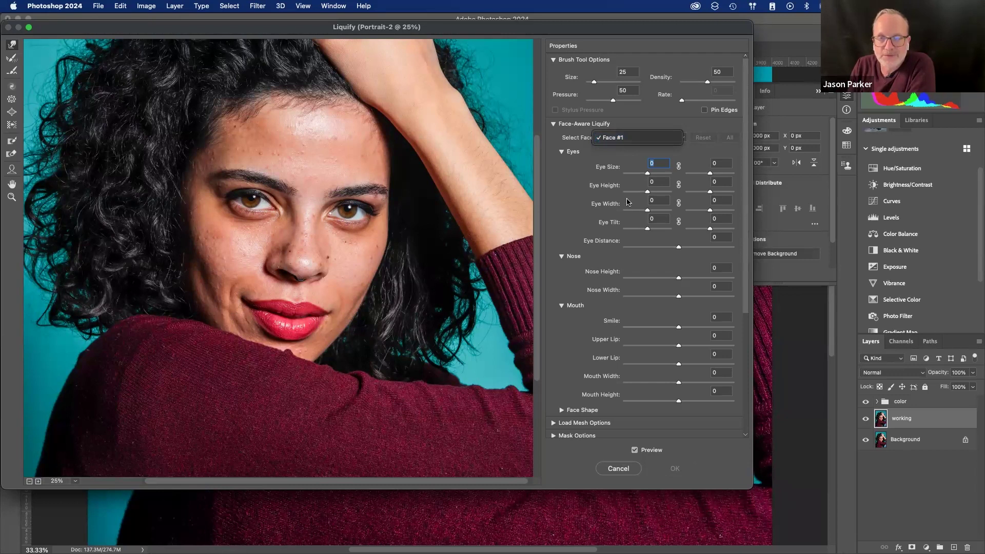
{"action": "left_click", "coordinate": [631, 139]}
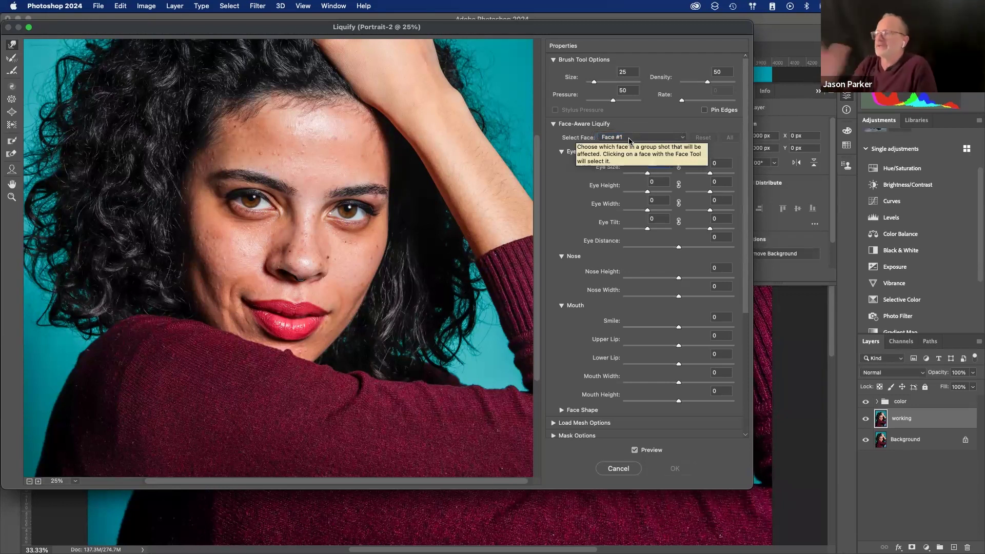
{"action": "left_click", "coordinate": [554, 124]}
{"action": "left_click", "coordinate": [553, 124]}
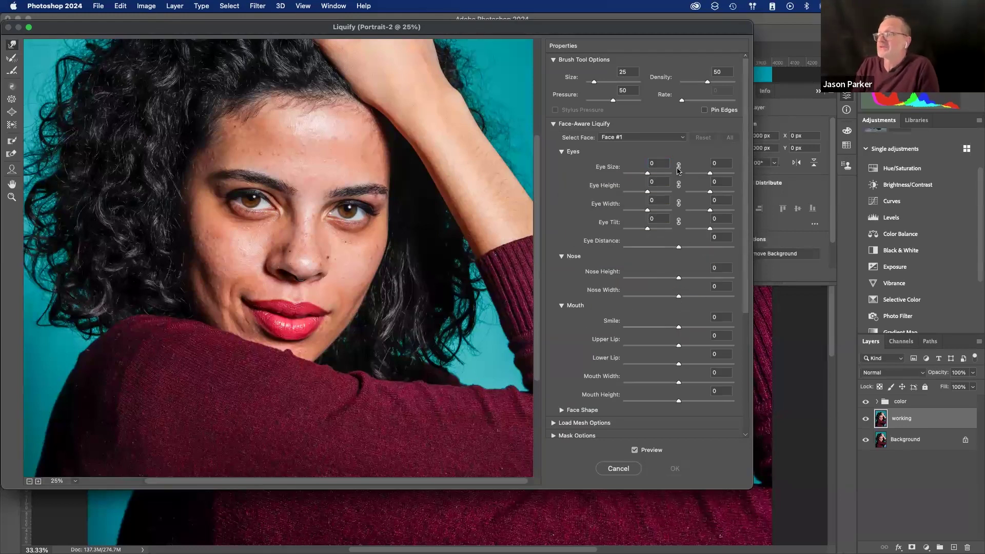
- Try an Eye Size of 20 with both eyes linked, and set it back to 0 with the link off
{"action": "left_click", "coordinate": [659, 164]}
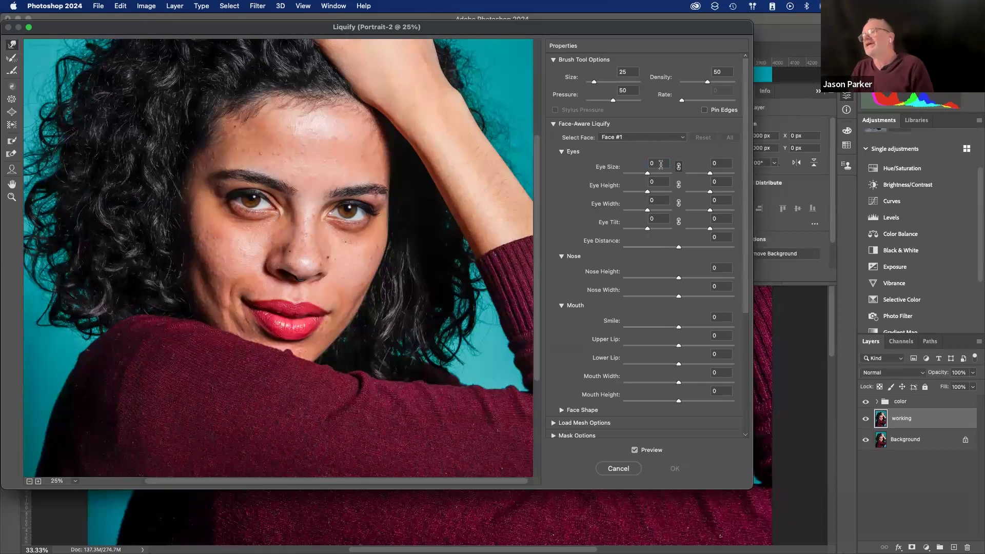
{"action": "type", "text": "90"}
{"action": "key", "text": "Return"}
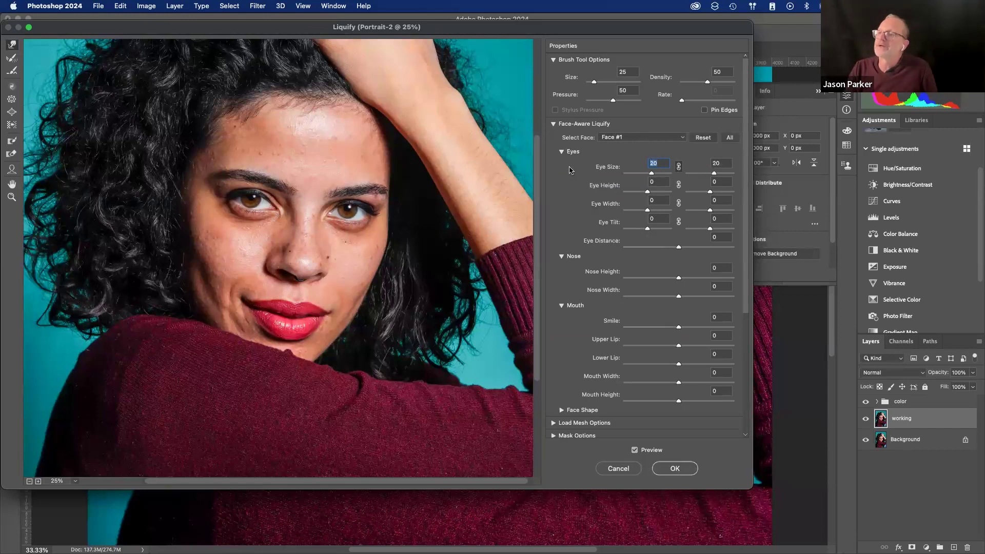
{"action": "type", "text": "0"}
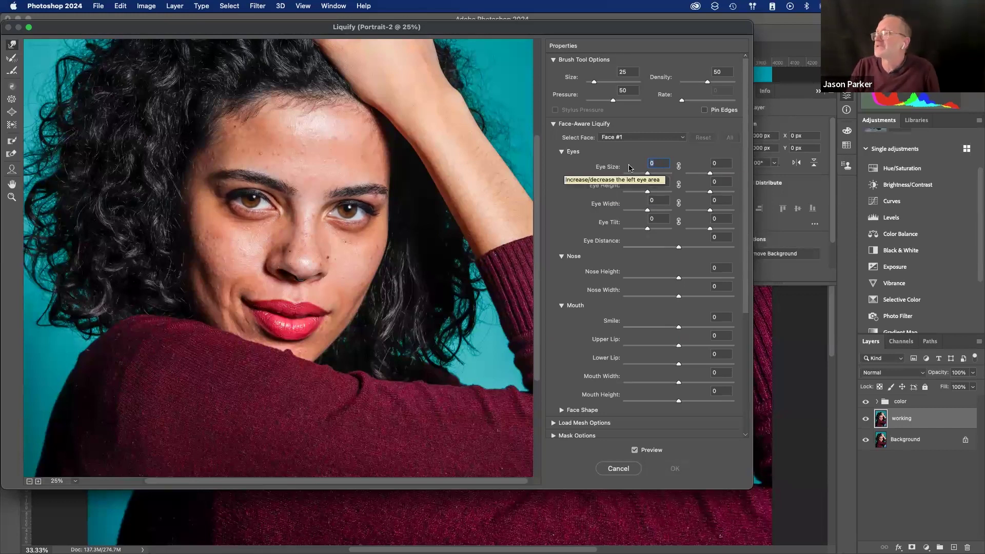
- Set only the left eye's Eye Size to 10 and its Eye Height to 10
{"action": "type", "text": "20"}
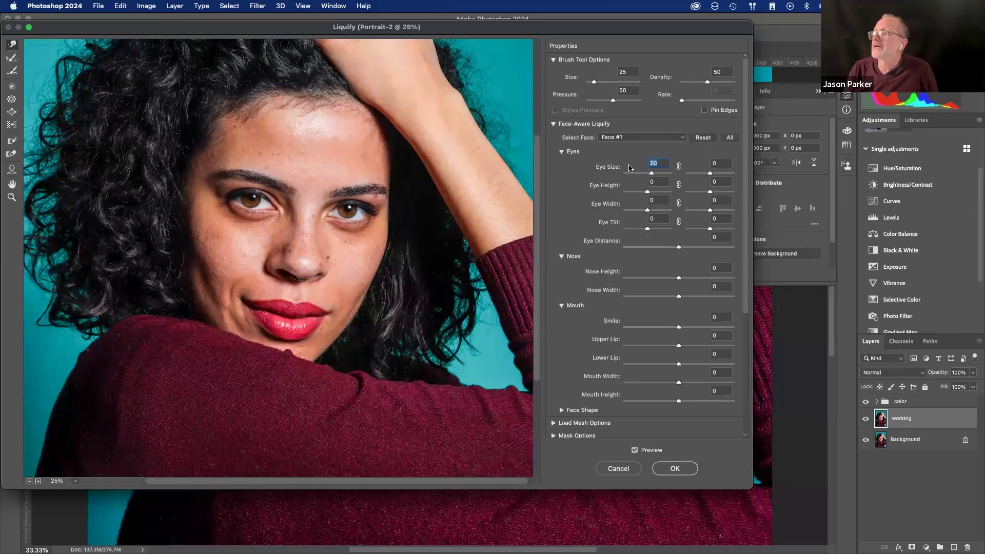
{"action": "type", "text": "10"}
{"action": "key", "text": "Tab"}
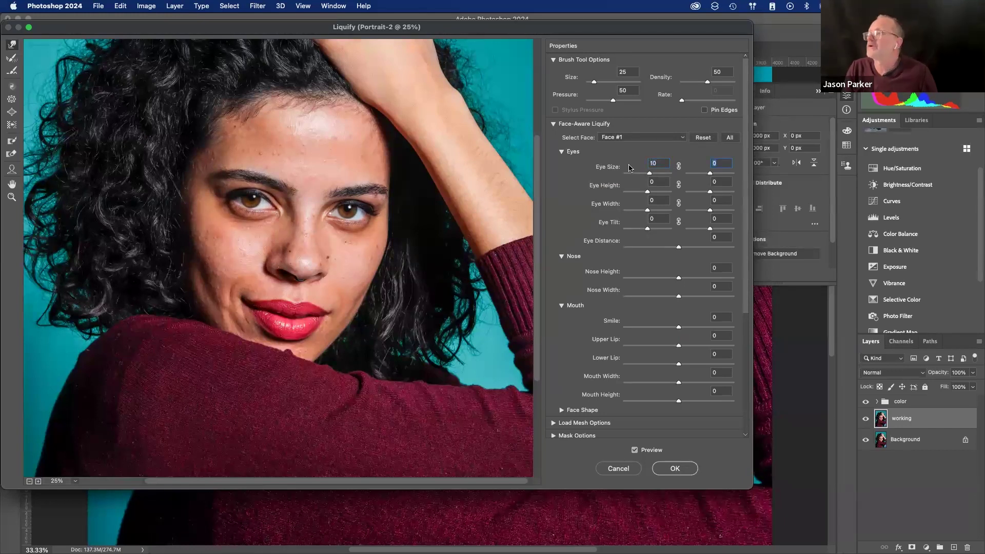
{"action": "key", "text": "Tab"}
{"action": "type", "text": "20"}
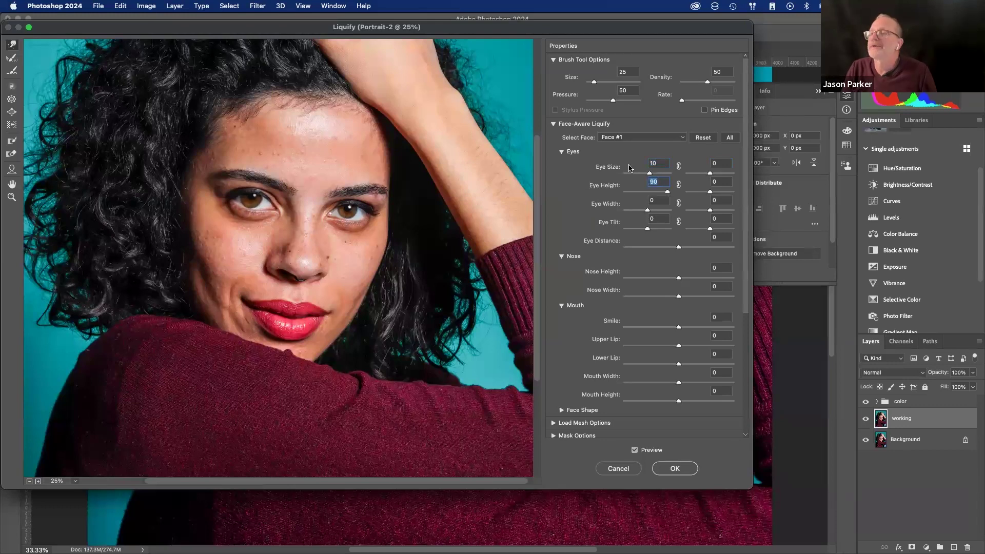
{"action": "type", "text": "10"}
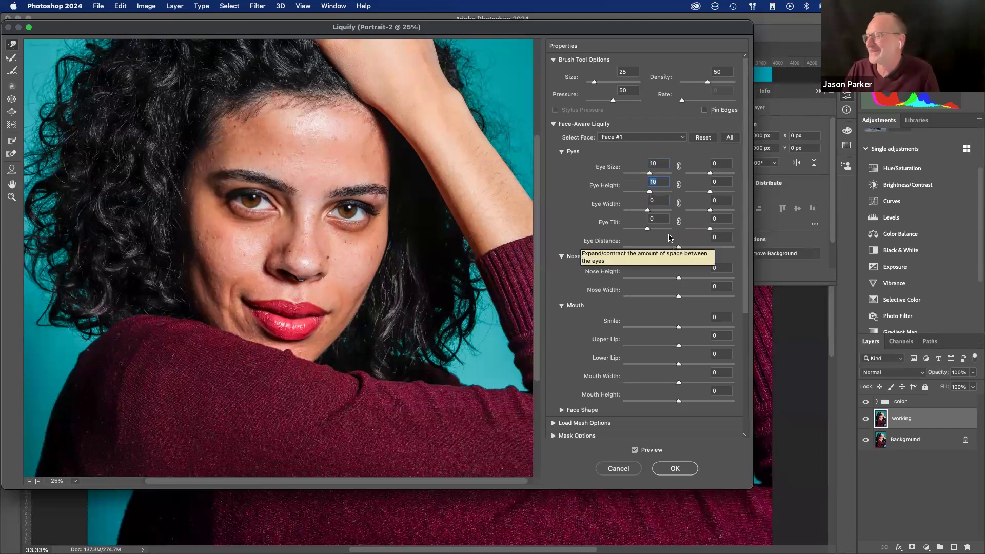
- Link the Eye Tilt of both eyes and set the Nose Height to 17
{"action": "left_click_drag", "start_coordinate": [647, 210], "coordinate": [679, 250]}
{"action": "left_click", "coordinate": [679, 278]}
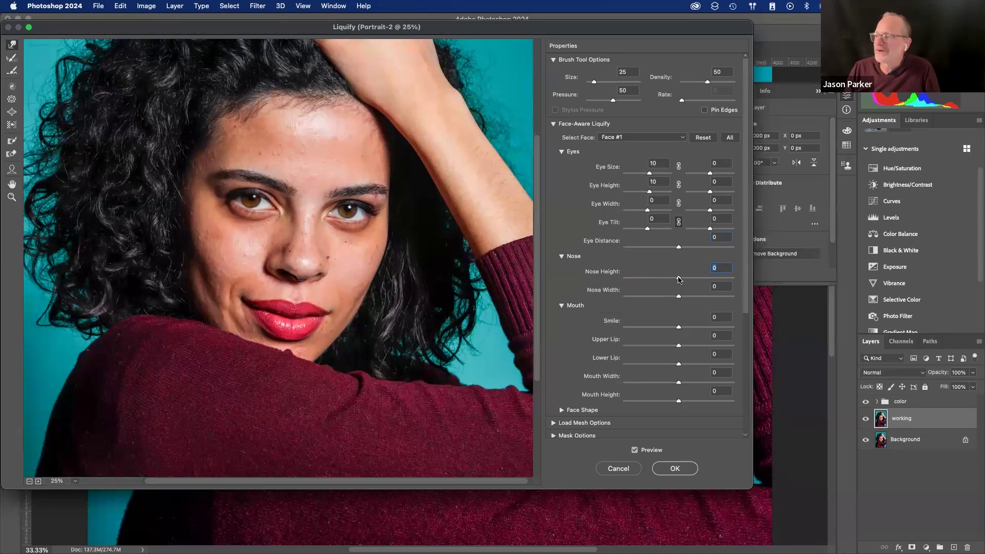
{"action": "left_click_drag", "start_coordinate": [679, 280], "coordinate": [688, 281]}
- Set the Smile value to 10, try a Mouth Height of -100 and return it to 0
{"action": "scroll", "coordinate": [666, 298], "scroll_direction": "down", "scroll_amount": 5}
{"action": "left_click_drag", "start_coordinate": [679, 149], "coordinate": [649, 171]}
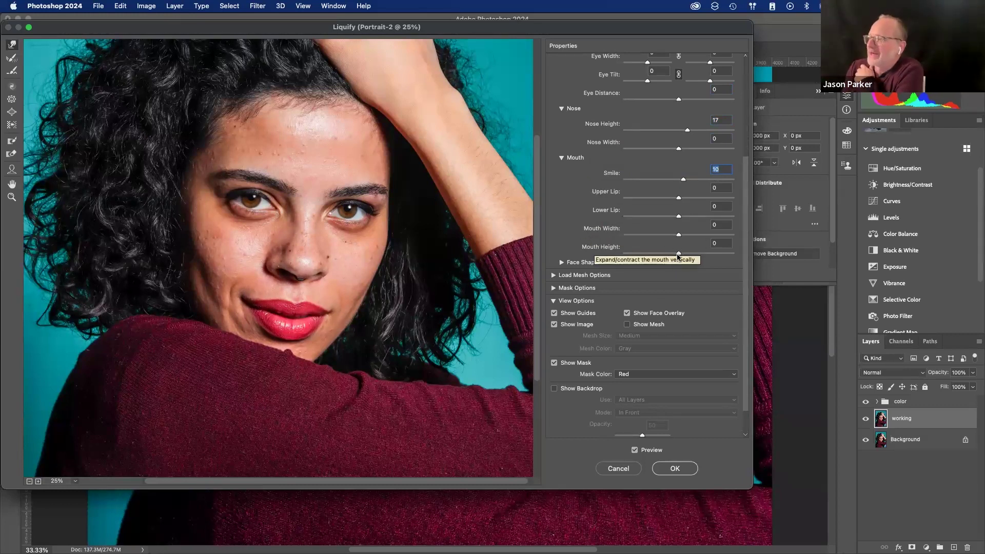
{"action": "left_click_drag", "start_coordinate": [679, 253], "coordinate": [625, 253]}
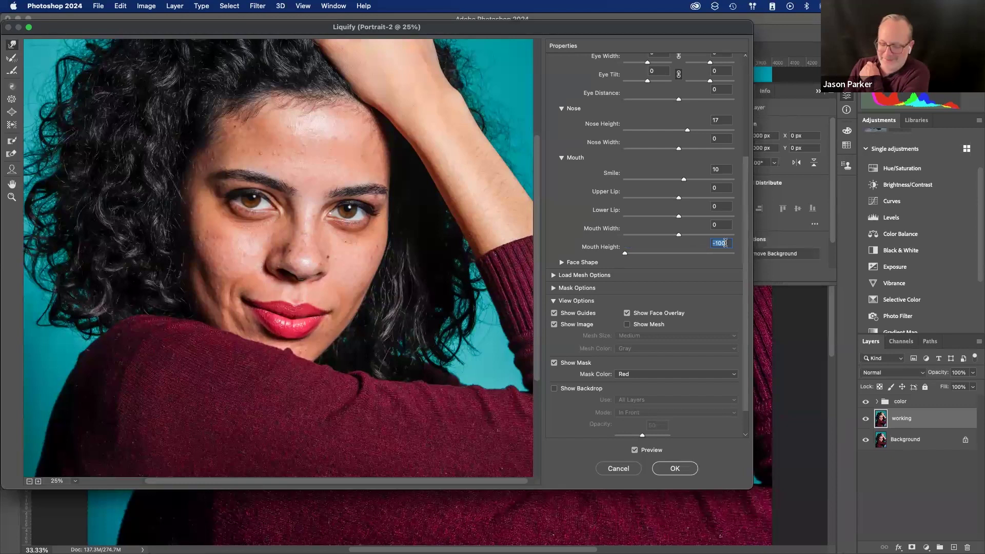
{"action": "type", "text": "0"}
- Expand the Face Shape settings and set the Forehead to 9 with a Face Width of 0
{"action": "left_click", "coordinate": [574, 262]}
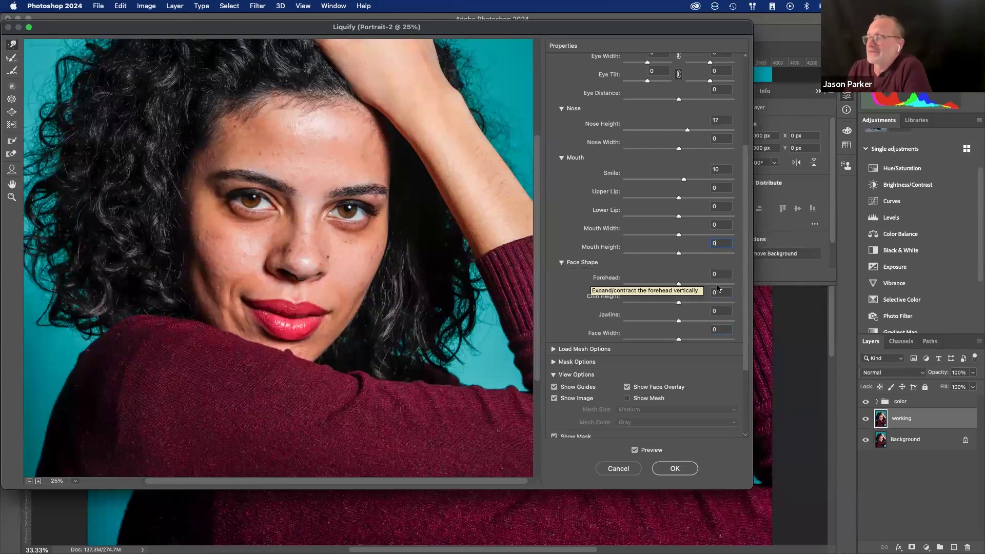
{"action": "left_click_drag", "start_coordinate": [679, 284], "coordinate": [774, 337]}
{"action": "type", "text": "0"}
{"action": "scroll", "coordinate": [693, 334], "scroll_direction": "down", "scroll_amount": 3}
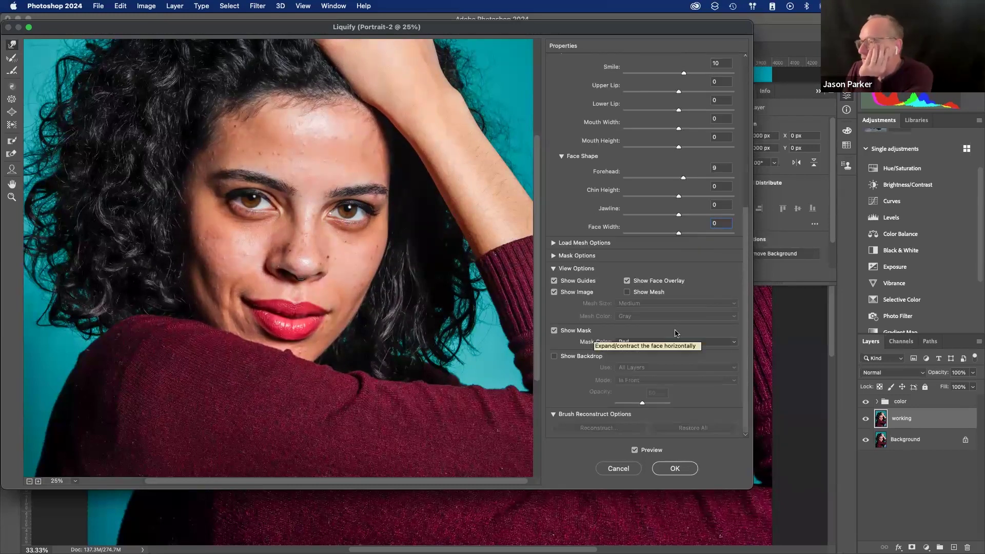
- Set the Forward Warp brush size to 166 with the portrait enlarged to 50%
{"action": "scroll", "coordinate": [684, 327], "scroll_direction": "up", "scroll_amount": 5}
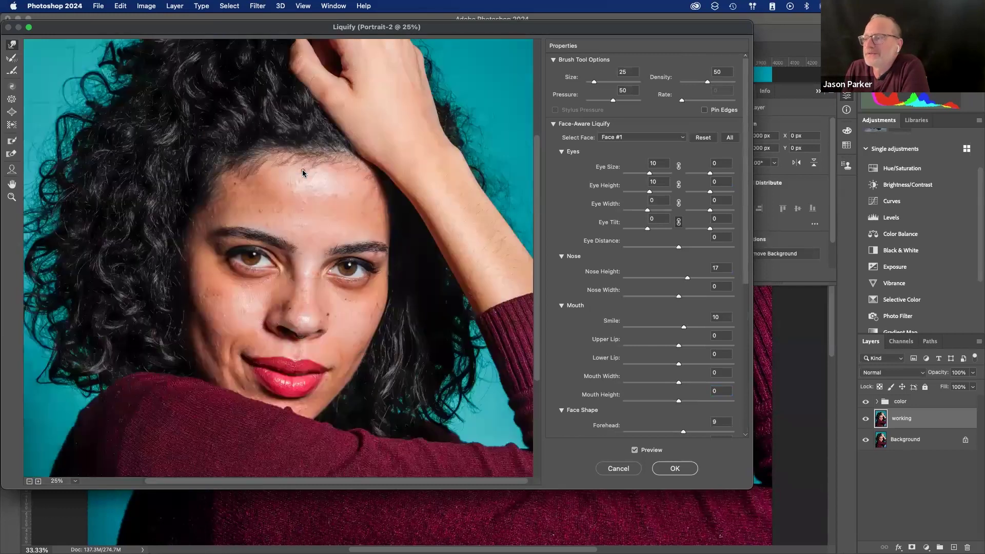
{"action": "scroll", "coordinate": [302, 169], "scroll_direction": "up", "scroll_amount": 2}
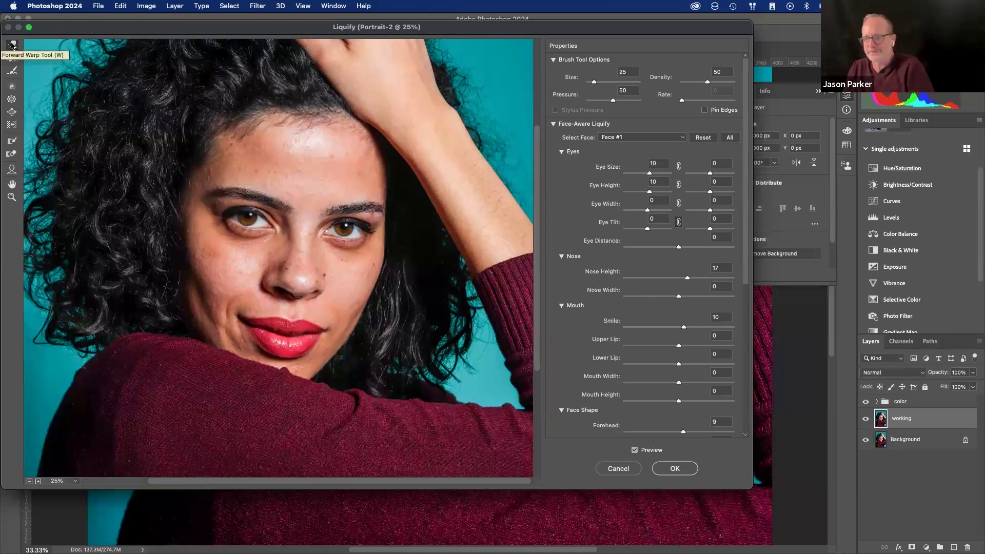
{"action": "scroll", "coordinate": [370, 369], "scroll_direction": "up", "scroll_amount": 1}
{"action": "left_click", "coordinate": [609, 82]}
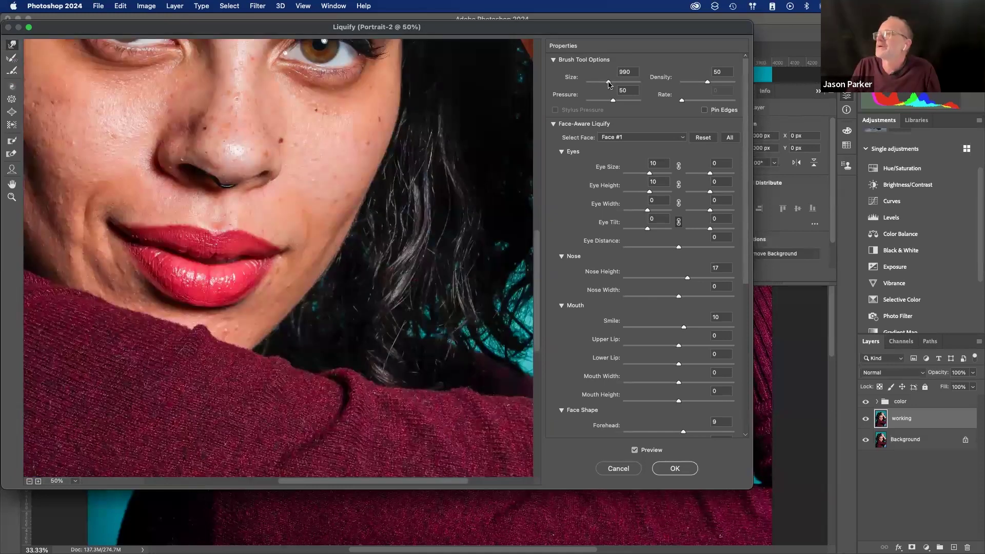
{"action": "left_click_drag", "start_coordinate": [609, 83], "coordinate": [601, 84]}
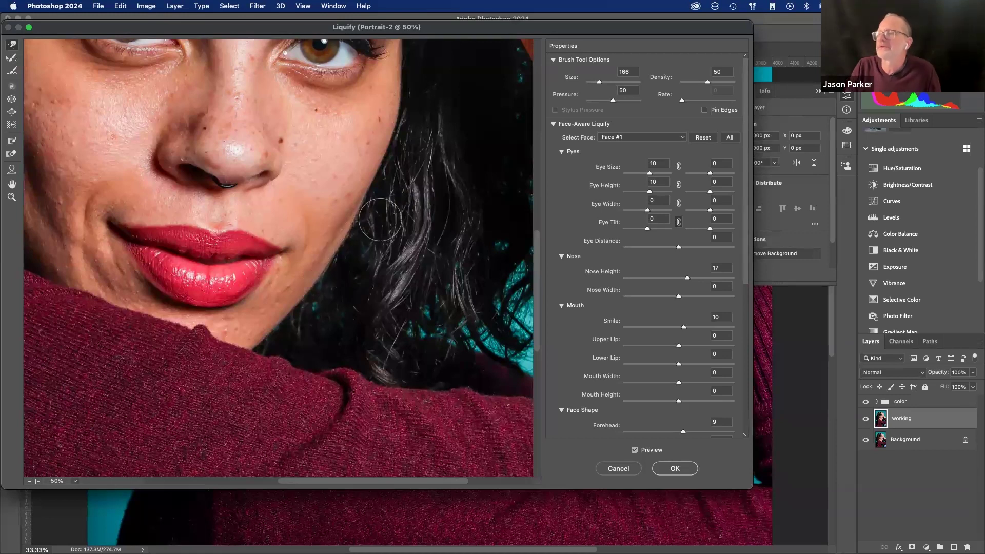
- Paint a Freeze Mask band along the hairline above the forehead, and reduce the mask brush size to 22
{"action": "scroll", "coordinate": [380, 219], "scroll_direction": "up", "scroll_amount": 10}
{"action": "scroll", "coordinate": [379, 222], "scroll_direction": "up", "scroll_amount": 5}
{"action": "scroll", "coordinate": [380, 222], "scroll_direction": "right", "scroll_amount": 4}
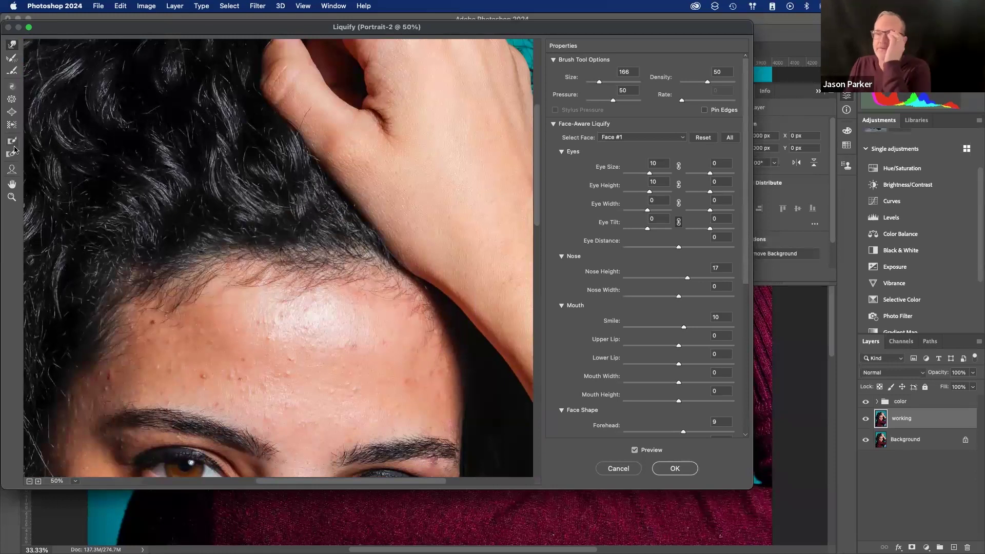
{"action": "left_click", "coordinate": [15, 143]}
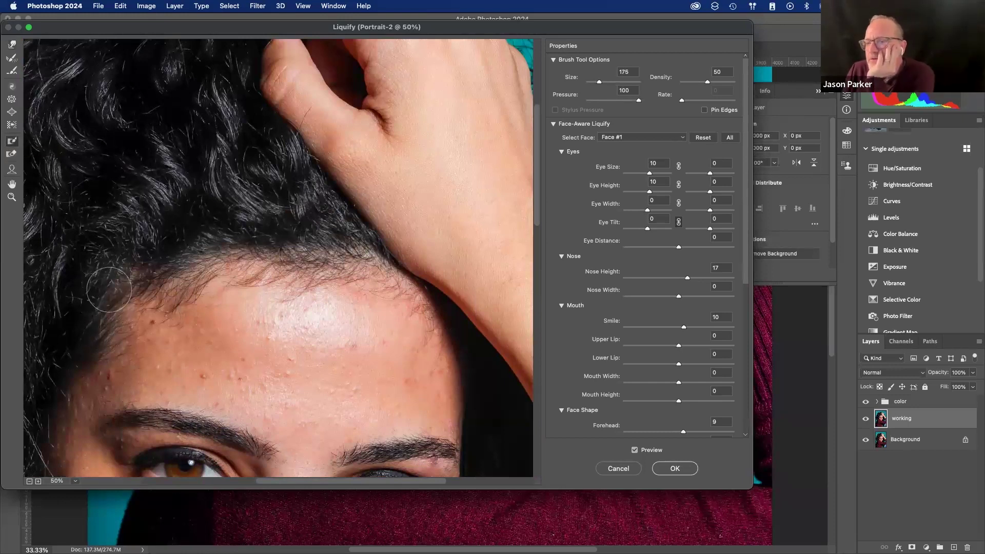
{"action": "mouse_move", "coordinate": [134, 266]}
{"action": "left_mouse_down"}
{"action": "mouse_move", "coordinate": [239, 237]}
{"action": "mouse_move", "coordinate": [370, 254]}
{"action": "mouse_move", "coordinate": [247, 239]}
{"action": "left_mouse_up"}
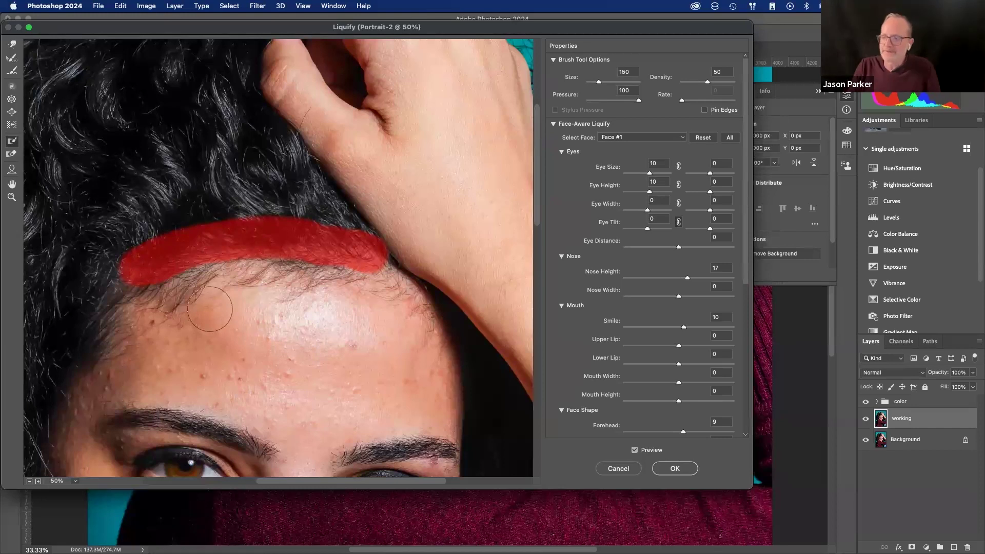
{"action": "left_click_drag", "start_coordinate": [599, 81], "coordinate": [594, 83]}
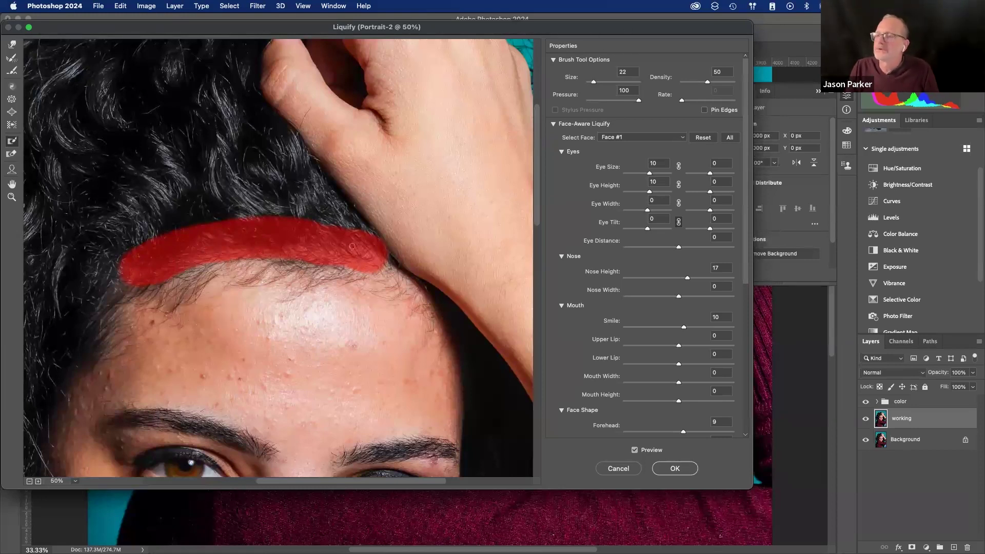
- Try Forward Warp strokes around the frozen hairline, forehead and hand, and undo the distortions
{"action": "key", "text": "w"}
{"action": "left_click_drag", "start_coordinate": [199, 297], "coordinate": [172, 307]}
{"action": "mouse_move", "coordinate": [236, 280]}
{"action": "left_mouse_down"}
{"action": "mouse_move", "coordinate": [267, 280]}
{"action": "mouse_move", "coordinate": [276, 295]}
{"action": "left_mouse_up"}
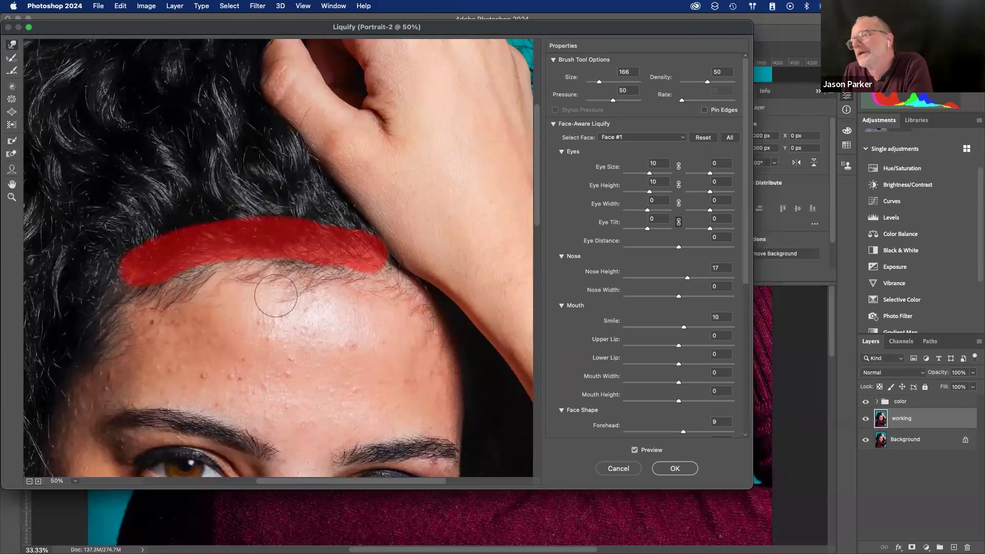
{"action": "mouse_move", "coordinate": [450, 101]}
{"action": "left_mouse_down"}
{"action": "mouse_move", "coordinate": [293, 145]}
{"action": "mouse_move", "coordinate": [343, 252]}
{"action": "mouse_move", "coordinate": [124, 386]}
{"action": "mouse_move", "coordinate": [372, 386]}
{"action": "left_mouse_up"}
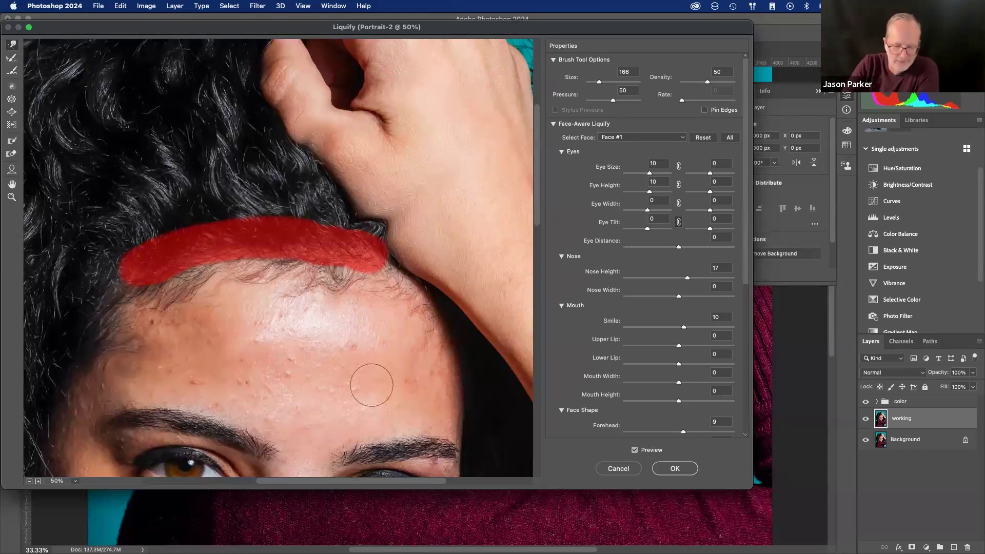
{"action": "key", "text": "super+alt+z"}
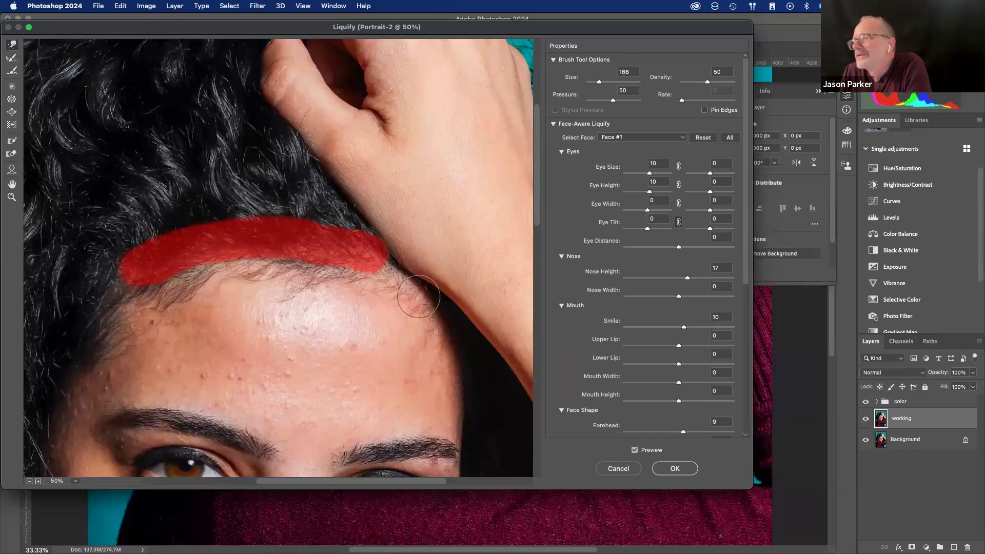
{"action": "mouse_move", "coordinate": [451, 286]}
{"action": "left_mouse_down"}
{"action": "mouse_move", "coordinate": [385, 290]}
{"action": "mouse_move", "coordinate": [393, 286]}
{"action": "mouse_move", "coordinate": [366, 250]}
{"action": "mouse_move", "coordinate": [406, 281]}
{"action": "mouse_move", "coordinate": [374, 250]}
{"action": "mouse_move", "coordinate": [383, 289]}
{"action": "mouse_move", "coordinate": [392, 287]}
{"action": "mouse_move", "coordinate": [308, 277]}
{"action": "mouse_move", "coordinate": [267, 290]}
{"action": "left_mouse_up"}
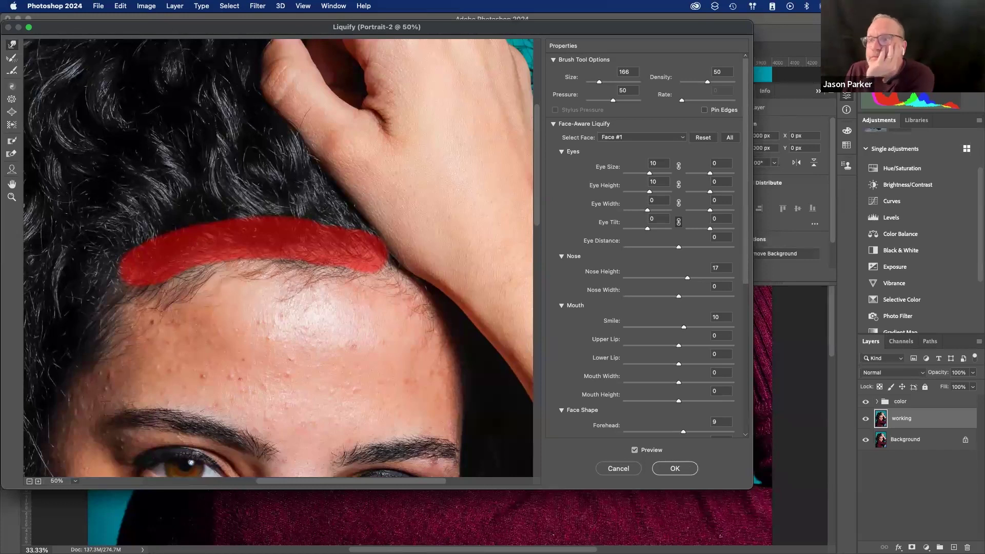
- Compare the face with the Liquify preview off and on using the Face tool at 33.3%, and apply the filter
{"action": "left_click", "coordinate": [11, 170]}
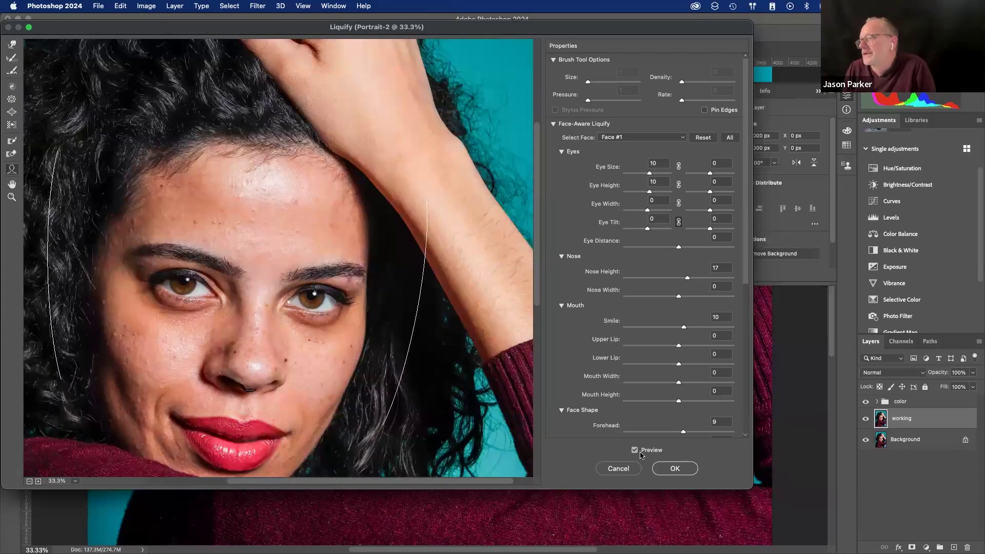
{"action": "left_click", "coordinate": [635, 451]}
{"action": "left_click", "coordinate": [635, 451]}
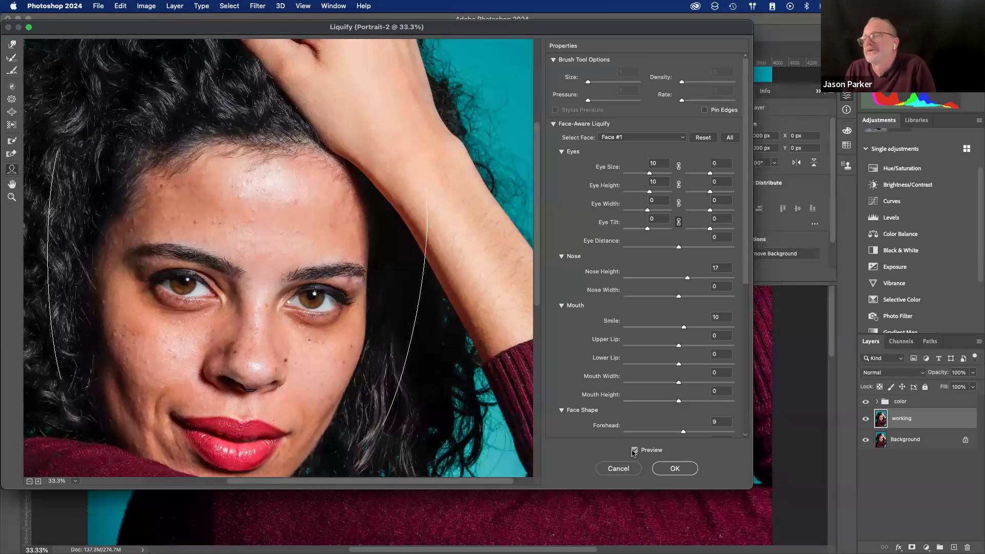
{"action": "left_click", "coordinate": [634, 451]}
{"action": "left_click", "coordinate": [635, 451]}
{"action": "left_click", "coordinate": [635, 451]}
{"action": "left_click", "coordinate": [635, 451]}
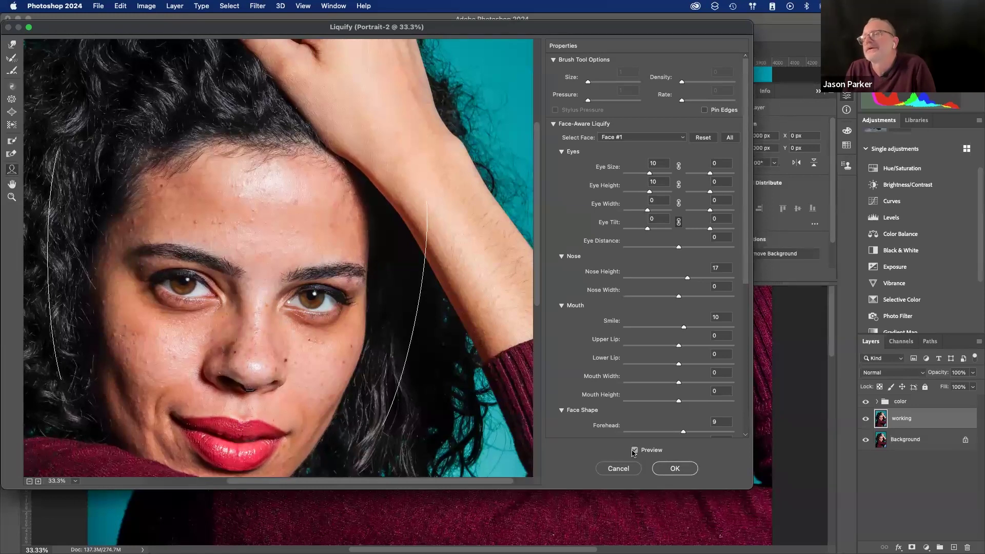
{"action": "left_click", "coordinate": [635, 451]}
{"action": "left_click", "coordinate": [635, 451]}
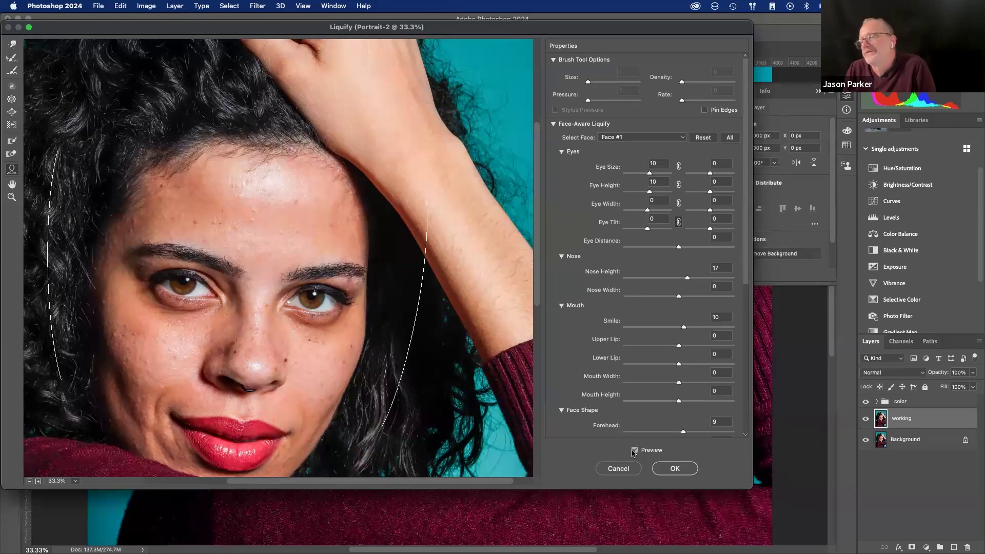
{"action": "mouse_move", "coordinate": [328, 437]}
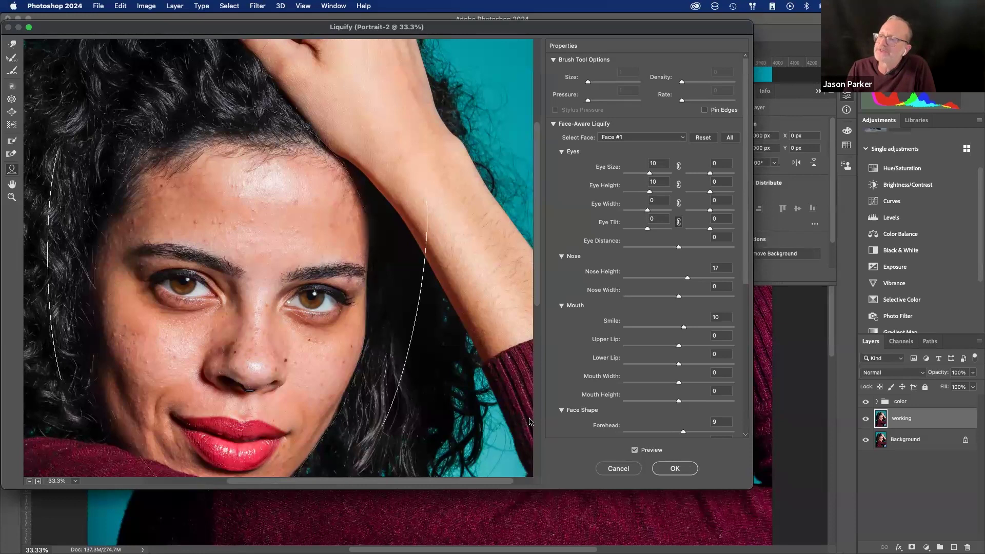
{"action": "left_click", "coordinate": [675, 469]}
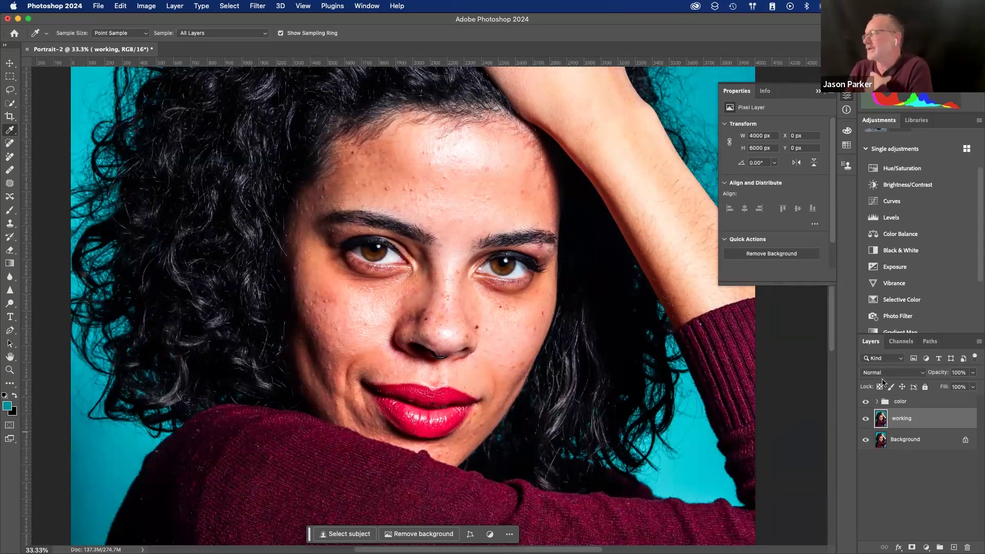
- Add a Brightness/Contrast adjustment layer above the working layer, invert its mask to black, and display the mask as a red overlay
{"action": "left_click", "coordinate": [905, 188]}
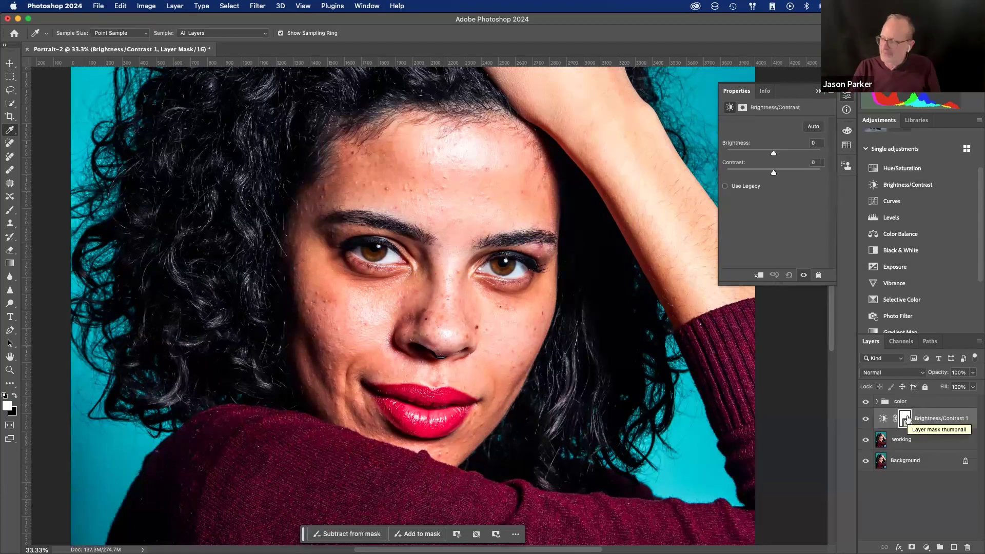
{"action": "key", "text": "super+i"}
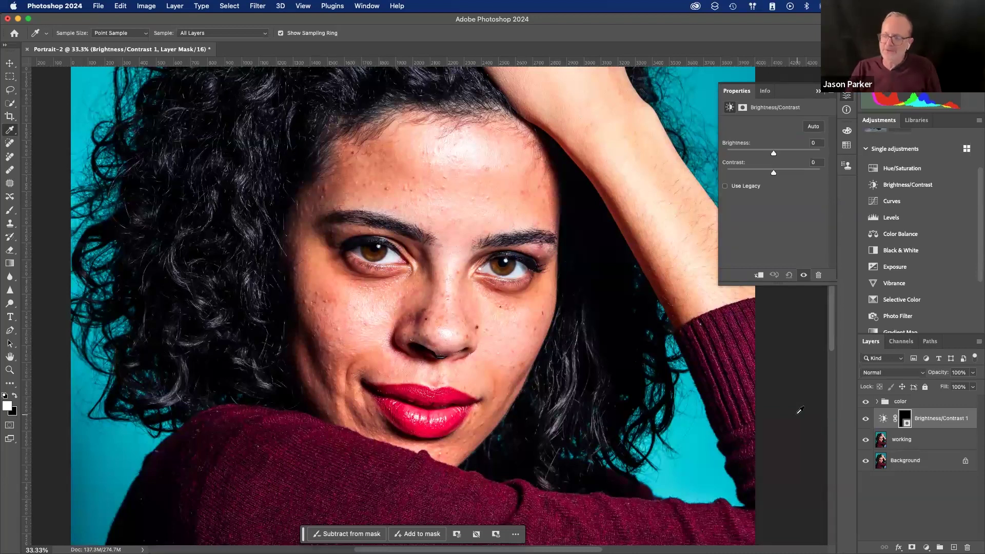
{"action": "key", "text": "backslash"}
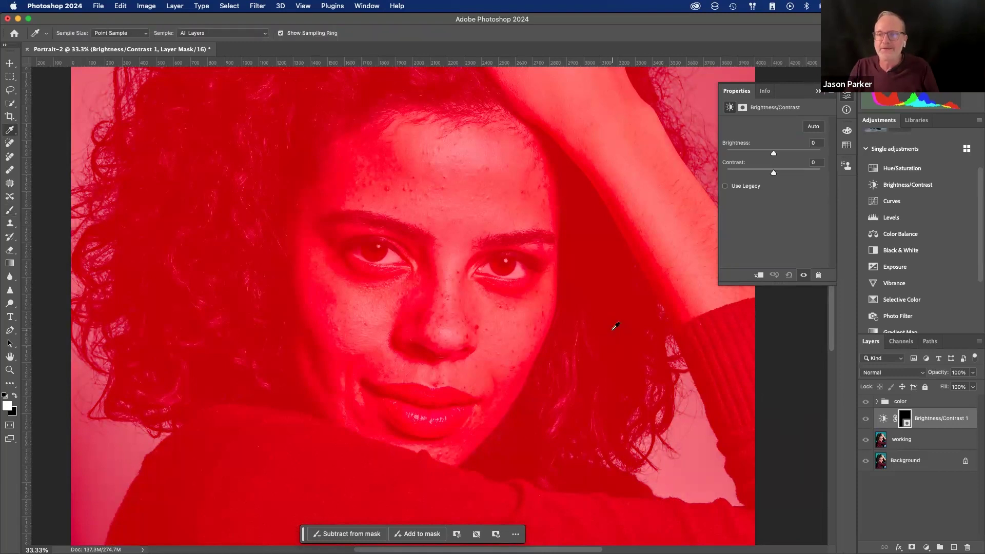
- Set up the Brush tool with a size of 125 px and 15% hardness
{"action": "left_click", "coordinate": [9, 214]}
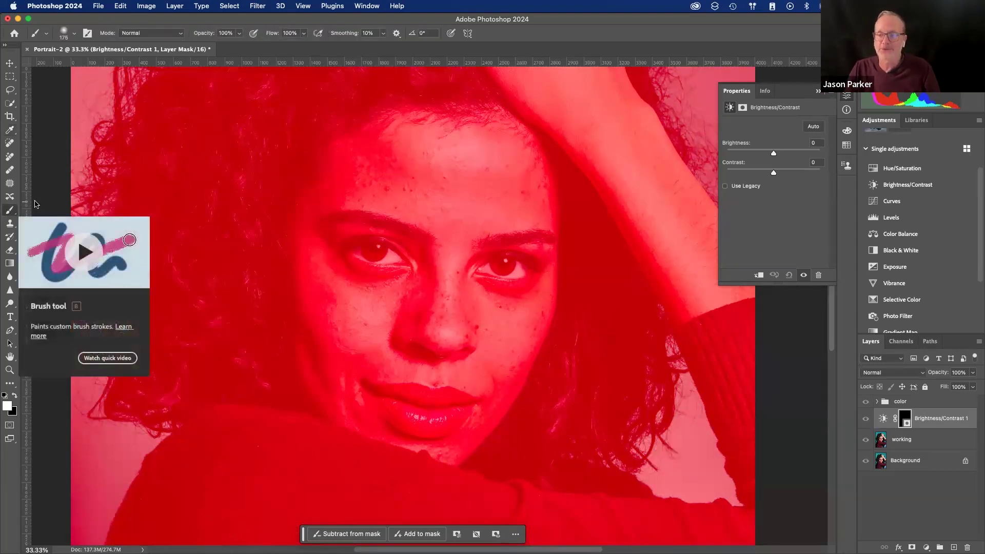
{"action": "key", "text": "bracketleft"}
{"action": "key", "text": "bracketleft"}
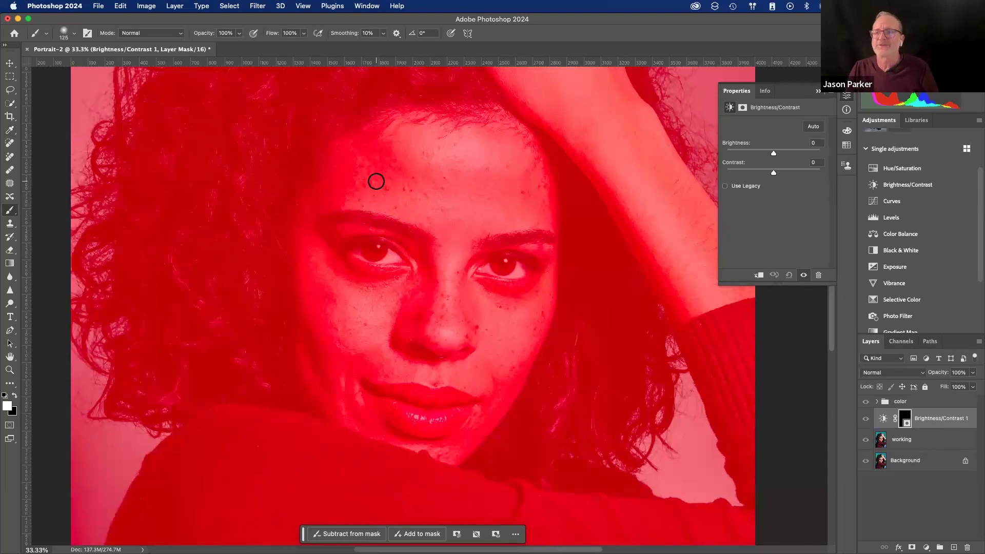
{"action": "left_click", "coordinate": [65, 33]}
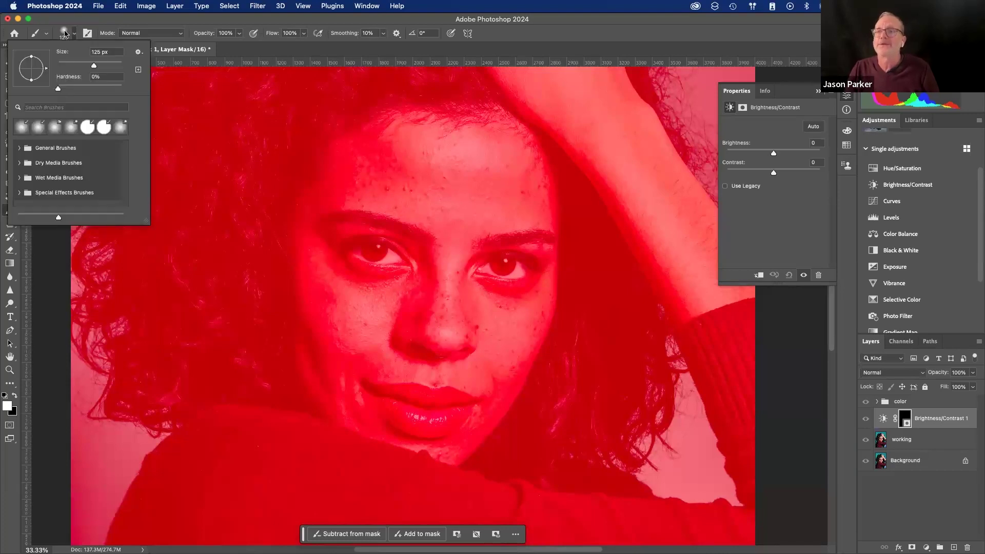
{"action": "left_click_drag", "start_coordinate": [58, 88], "coordinate": [68, 88]}
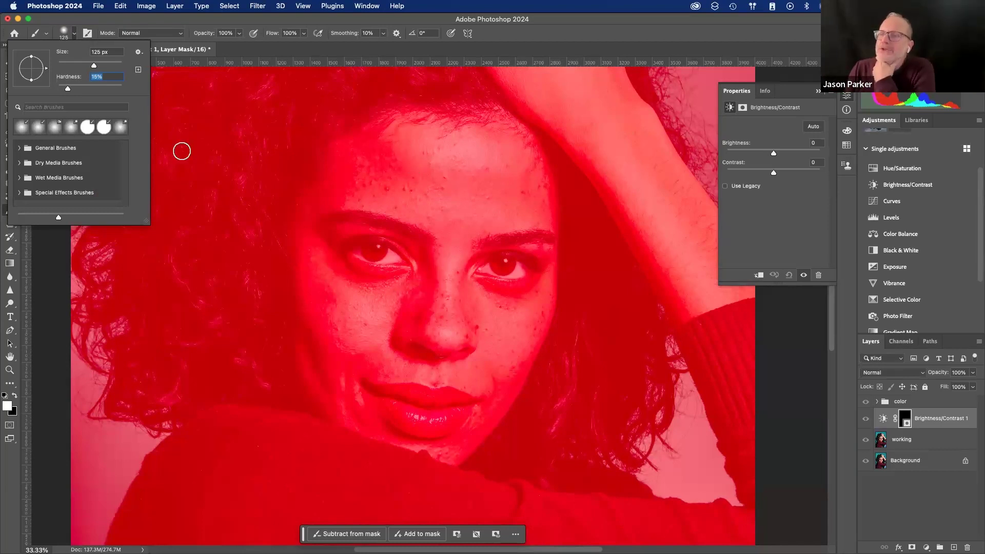
{"action": "left_click", "coordinate": [302, 49]}
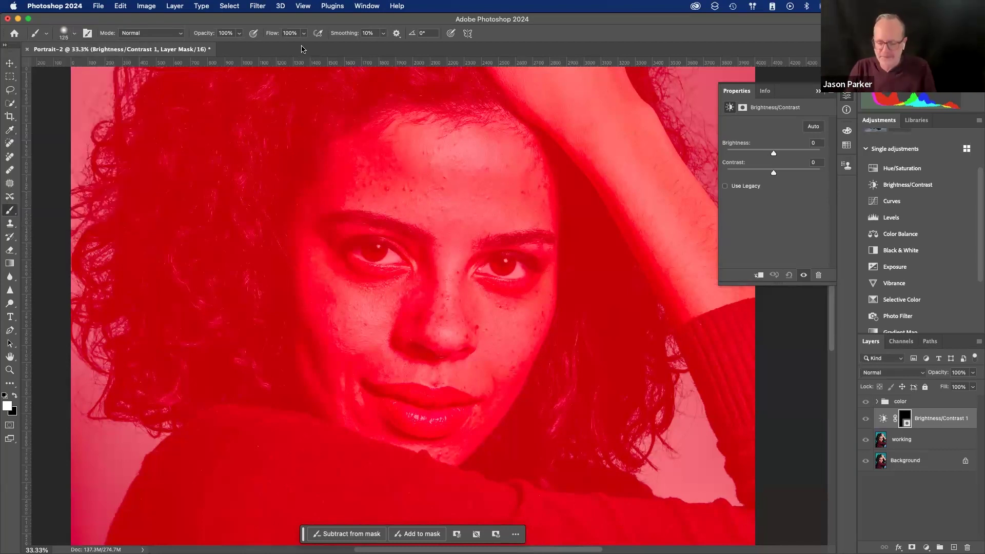
- Paint white on the Brightness/Contrast mask over the iris and white of both eyes at 100% zoom
{"action": "key", "text": "super+equal"}
{"action": "key", "text": "super+equal"}
{"action": "key", "text": "super+equal"}
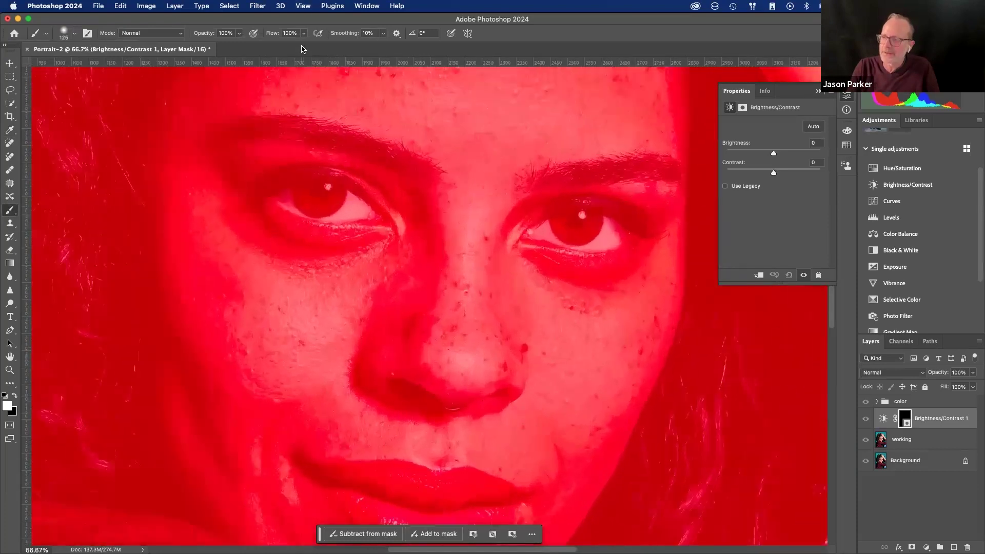
{"action": "scroll", "coordinate": [318, 168], "scroll_direction": "up", "scroll_amount": 3}
{"action": "scroll", "coordinate": [318, 169], "scroll_direction": "left", "scroll_amount": 3}
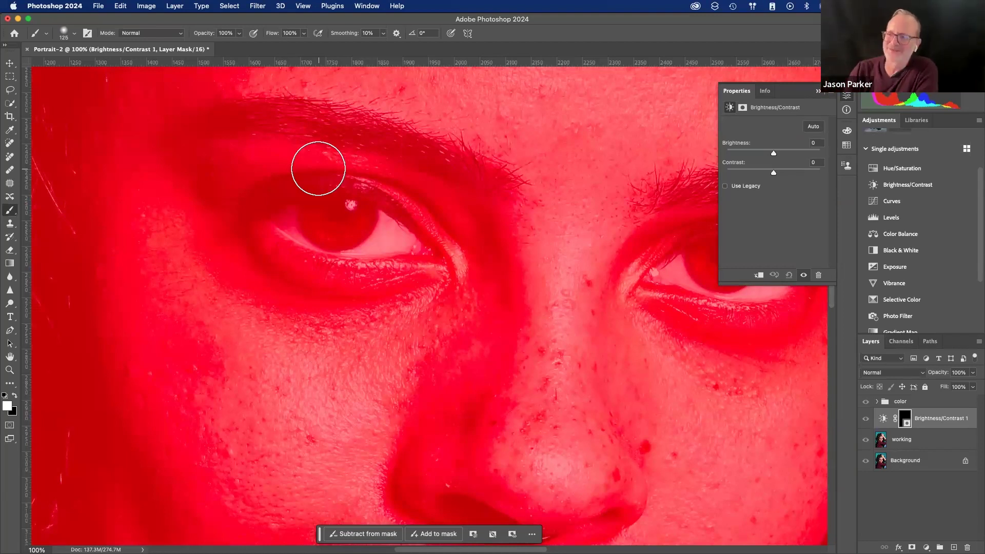
{"action": "left_click", "coordinate": [380, 232]}
{"action": "mouse_move", "coordinate": [380, 232]}
{"action": "left_mouse_down"}
{"action": "mouse_move", "coordinate": [328, 216]}
{"action": "mouse_move", "coordinate": [293, 219]}
{"action": "mouse_move", "coordinate": [385, 236]}
{"action": "left_mouse_up"}
{"action": "scroll", "coordinate": [504, 278], "scroll_direction": "right", "scroll_amount": 3}
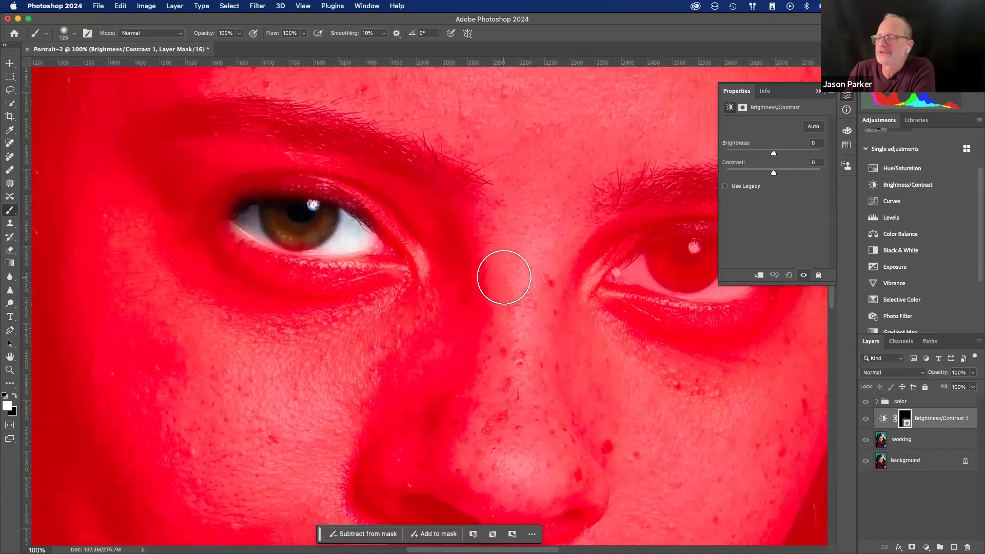
{"action": "scroll", "coordinate": [504, 278], "scroll_direction": "right", "scroll_amount": 8}
{"action": "left_click_drag", "start_coordinate": [606, 276], "coordinate": [526, 270]}
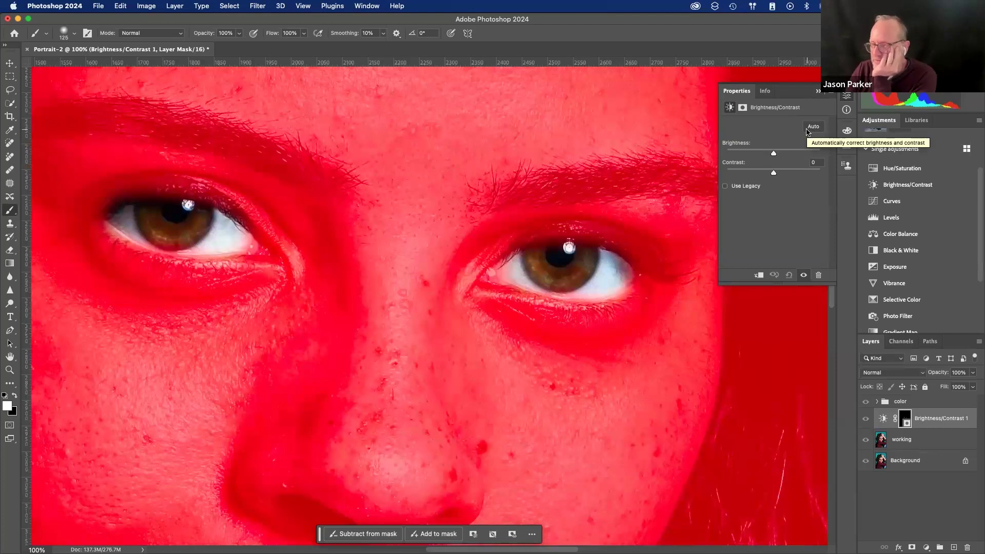
- Hide the mask overlay, apply the automatic brightness and contrast correction with contrast reset to 0, and compare the eyes before and after
{"action": "key", "text": "backslash"}
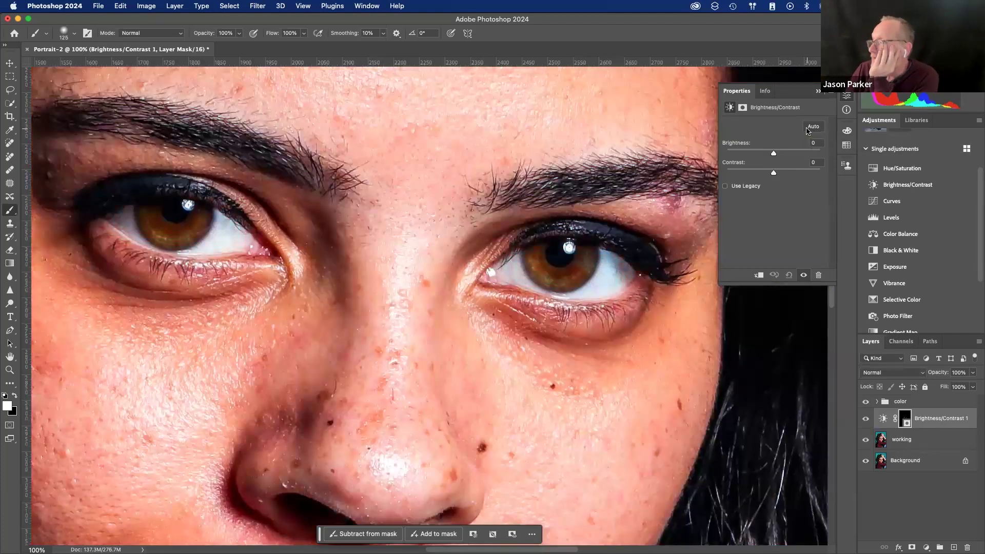
{"action": "left_click", "coordinate": [814, 126]}
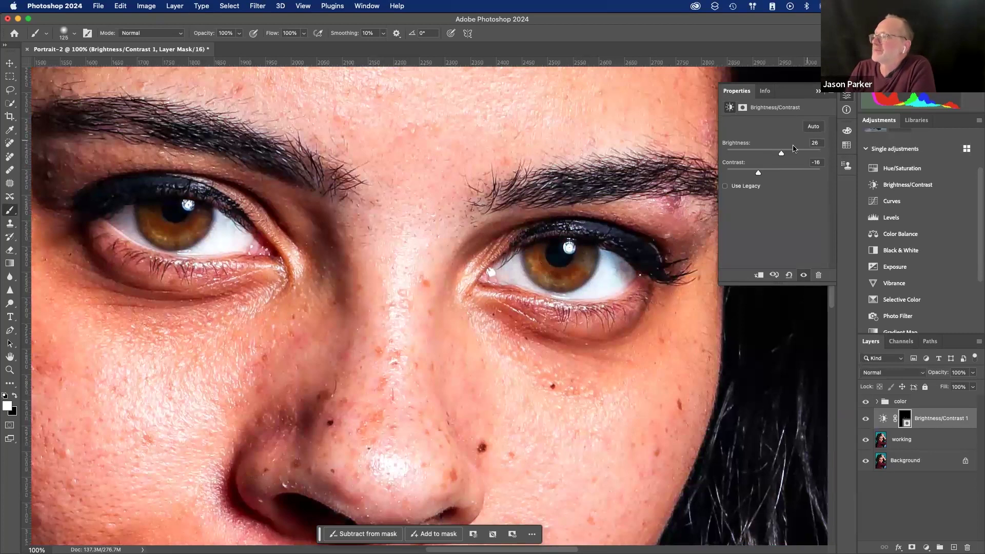
{"action": "left_click", "coordinate": [822, 163]}
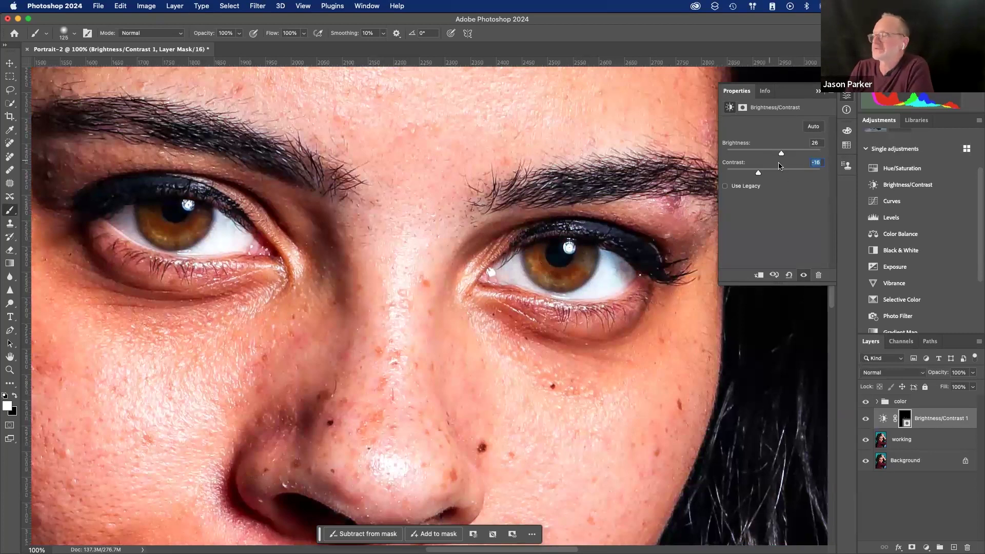
{"action": "key", "text": "shift+Up"}
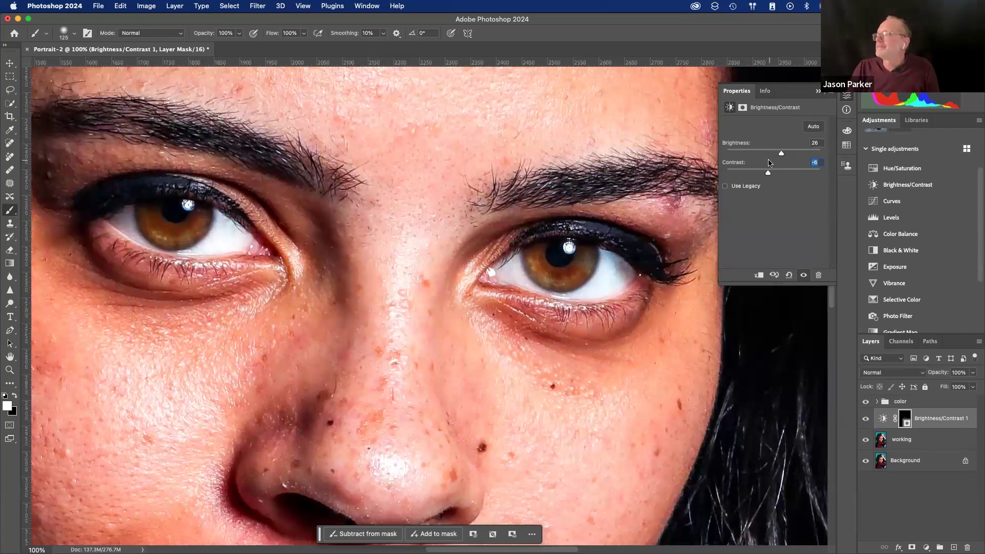
{"action": "type", "text": "0"}
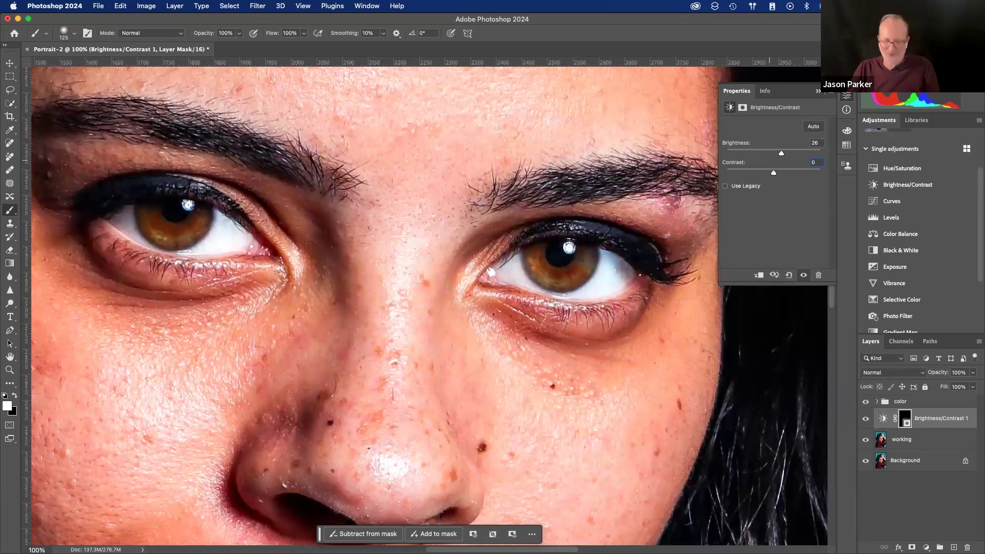
{"action": "key", "text": "Return"}
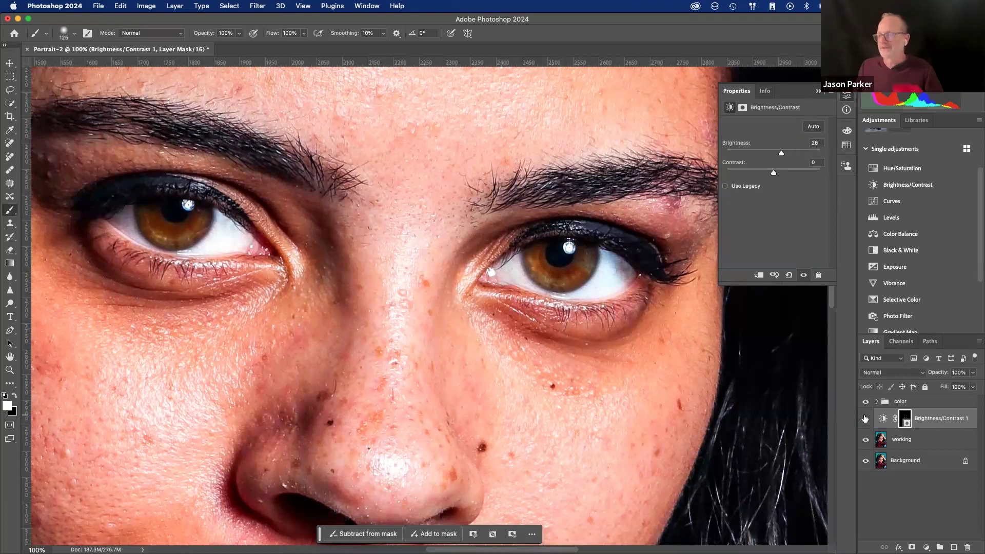
{"action": "left_click", "coordinate": [866, 420]}
{"action": "left_click", "coordinate": [866, 421]}
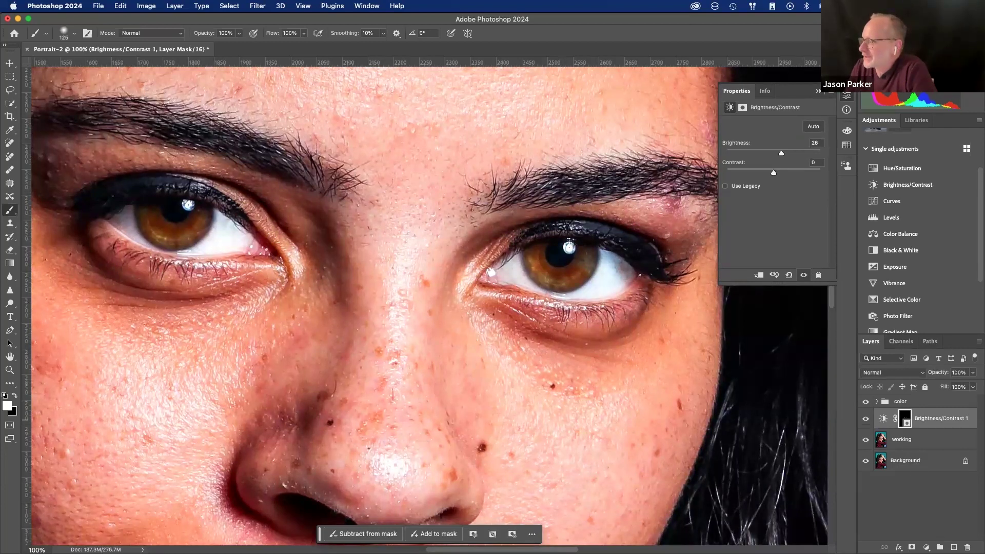
- Add a Curves adjustment layer above Brightness/Contrast, with one curve point in the highlights and one at input 89, output 81
{"action": "left_click", "coordinate": [927, 548]}
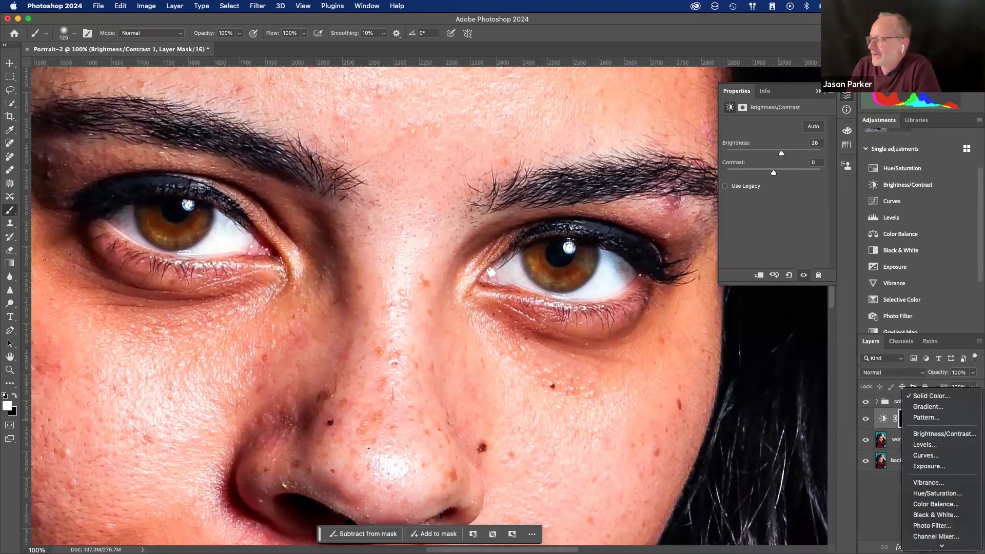
{"action": "left_click", "coordinate": [926, 456]}
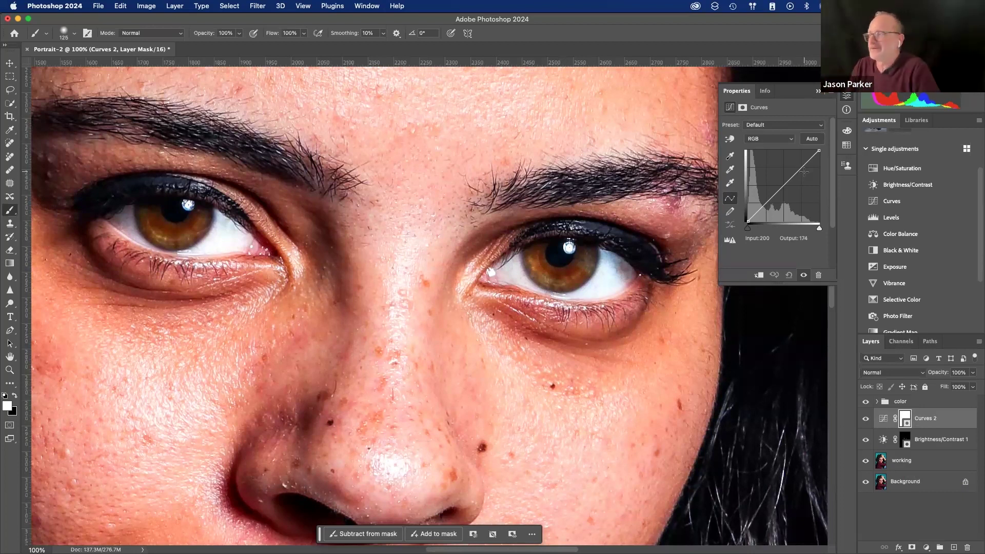
{"action": "left_click_drag", "start_coordinate": [804, 172], "coordinate": [805, 168]}
{"action": "left_click", "coordinate": [773, 198]}
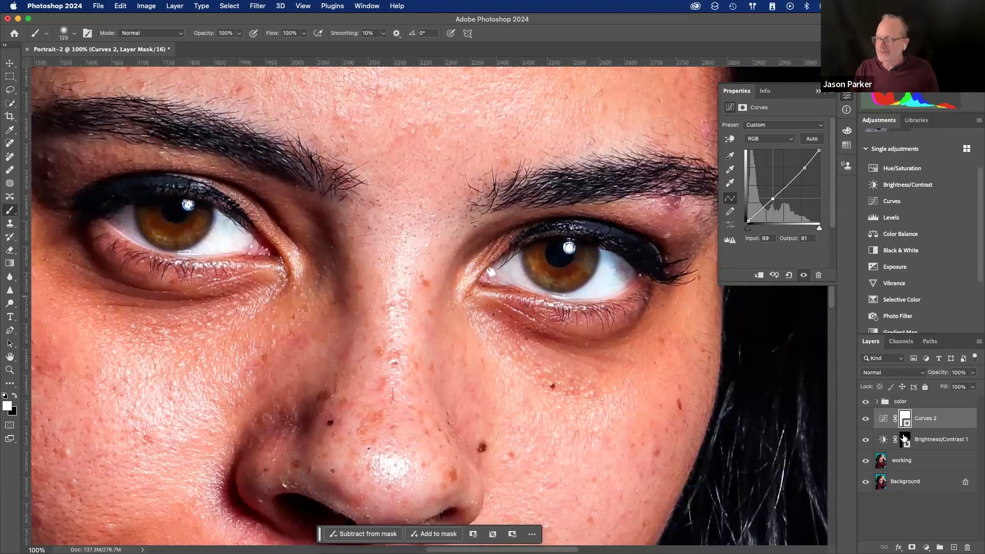
- Replace the Curves layer's mask with the eye mask from the Brightness/Contrast layer, and hide the Brightness/Contrast layer to check Curves alone
{"action": "left_click_drag", "start_coordinate": [905, 438], "coordinate": [907, 426]}
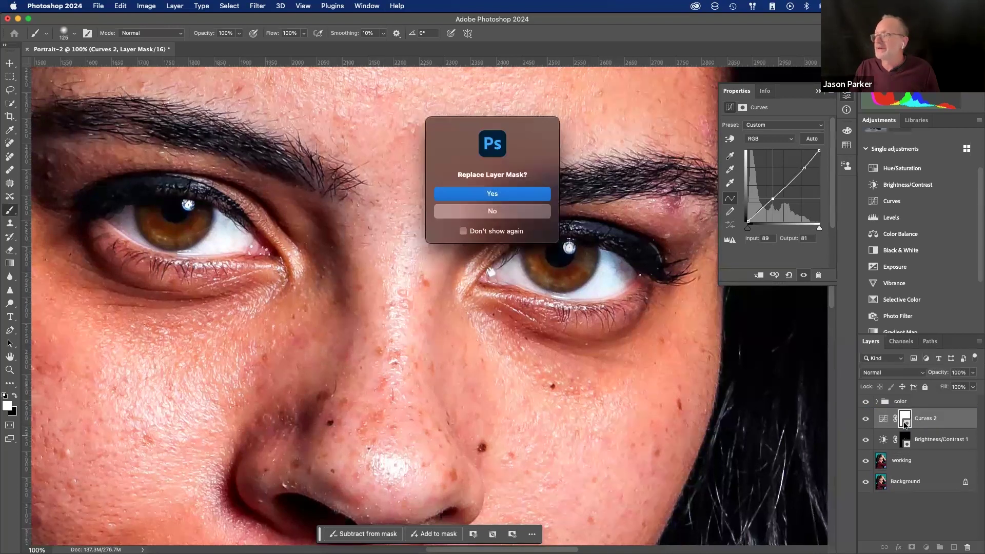
{"action": "left_click", "coordinate": [514, 193]}
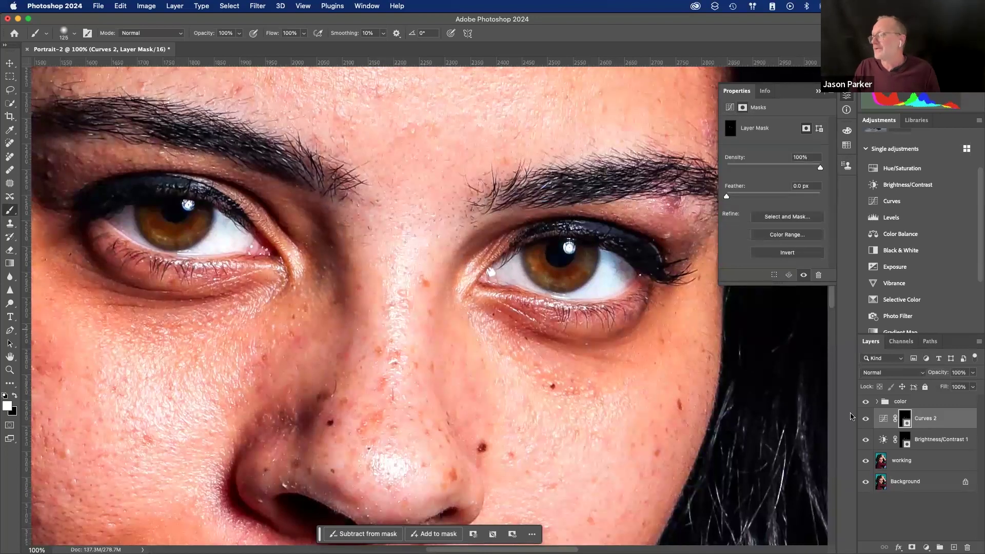
{"action": "left_click", "coordinate": [865, 419]}
{"action": "left_click", "coordinate": [866, 420]}
{"action": "left_click", "coordinate": [866, 439]}
{"action": "left_click", "coordinate": [866, 419]}
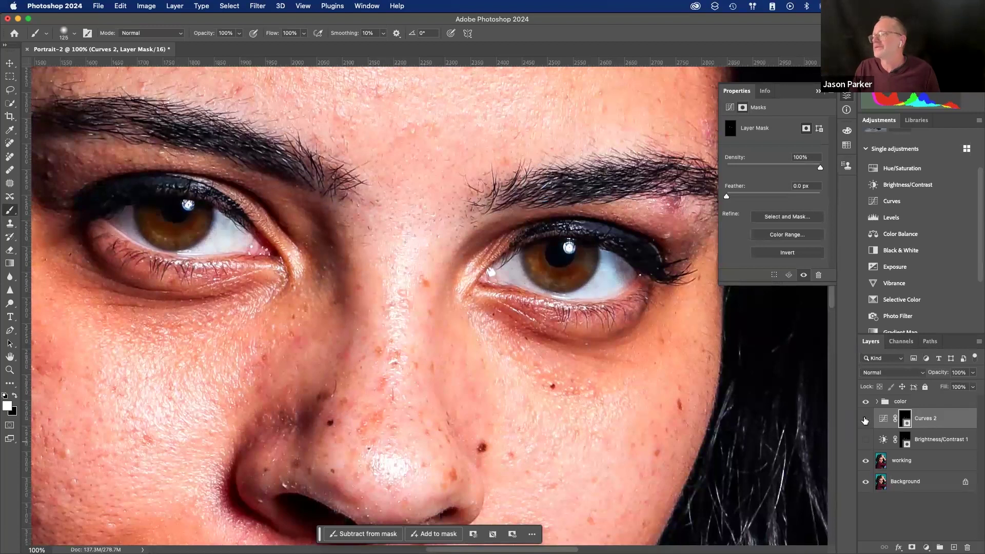
{"action": "left_click", "coordinate": [865, 420]}
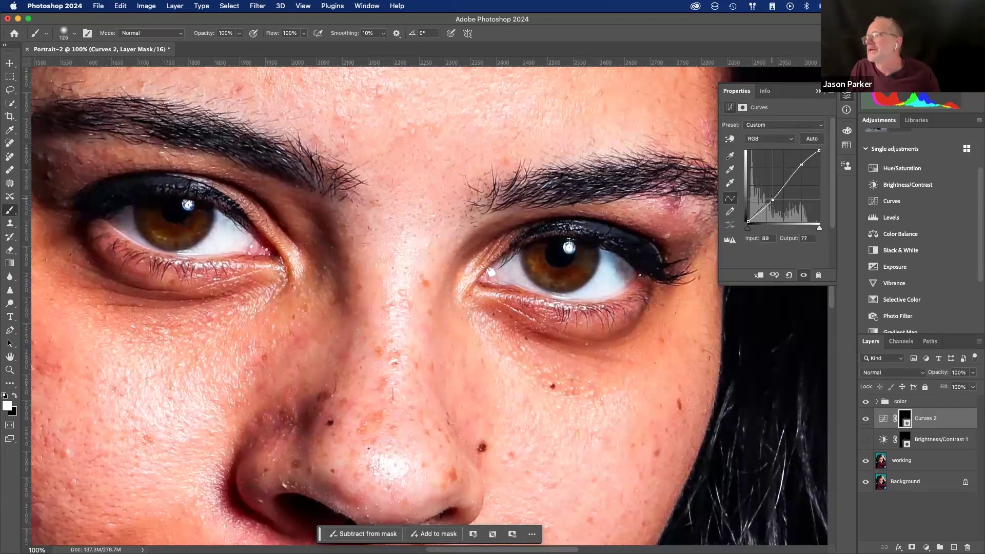
- Brighten the eyes with Curves points at input 74, output 94 and input 192, output 203, and check the layer off and on
{"action": "left_click_drag", "start_coordinate": [773, 203], "coordinate": [768, 195]}
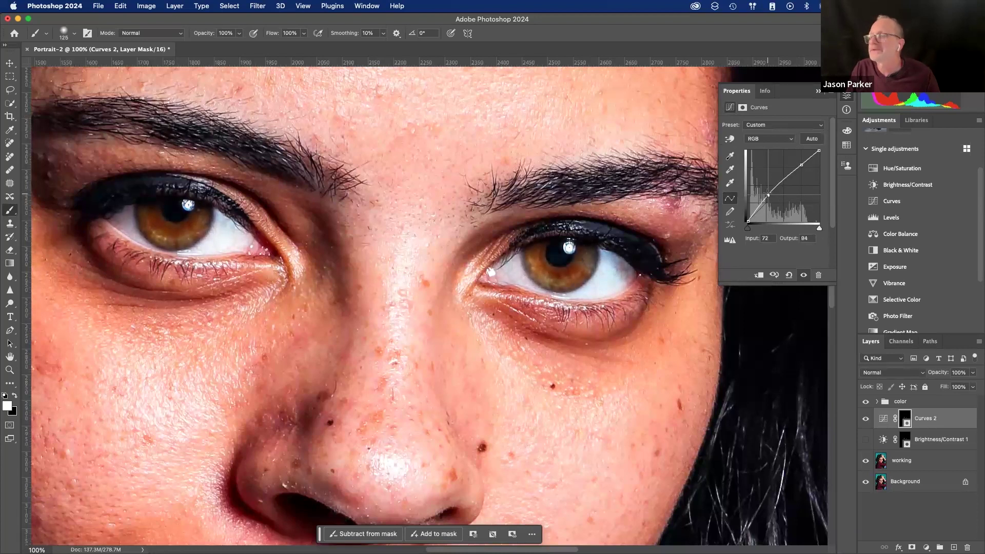
{"action": "left_click", "coordinate": [801, 165]}
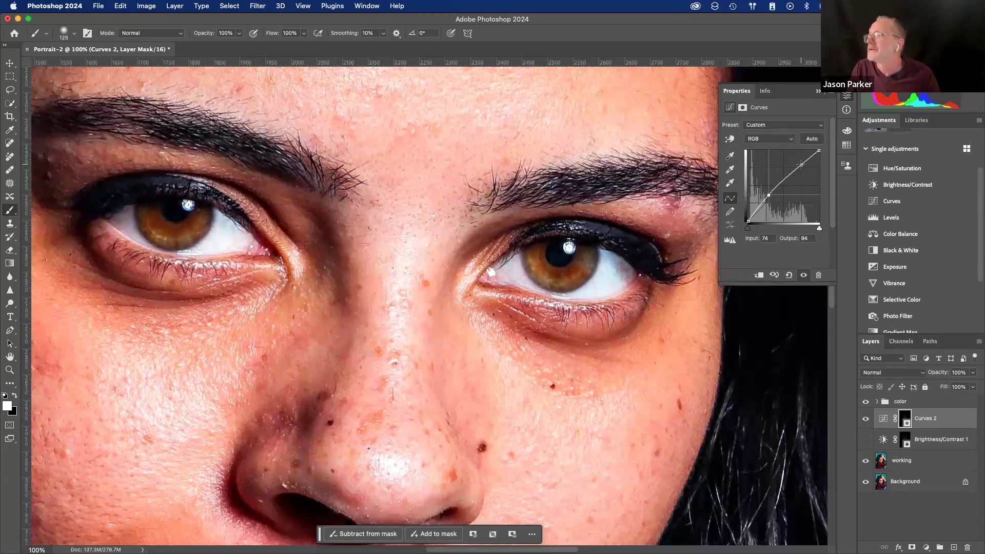
{"action": "left_click", "coordinate": [866, 419]}
{"action": "left_click", "coordinate": [866, 419]}
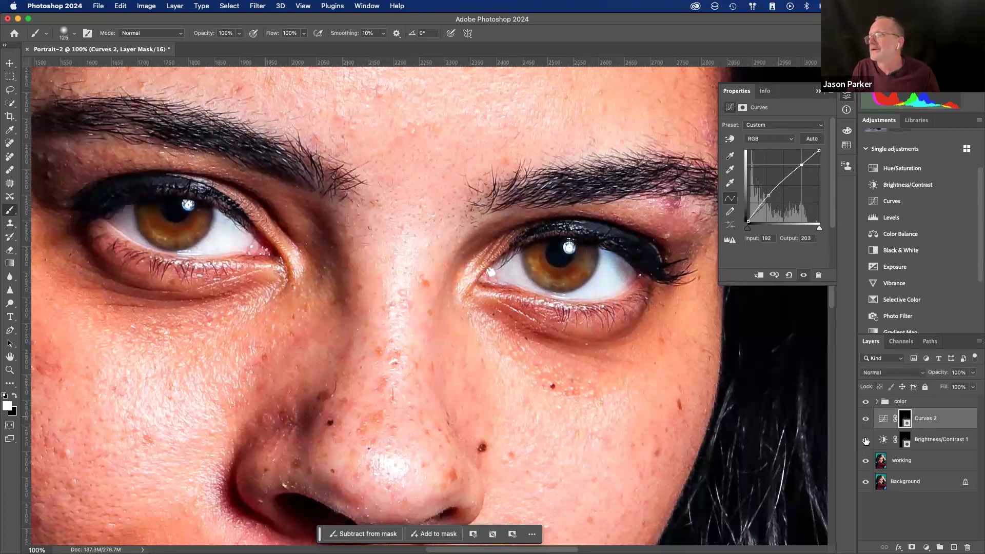
- Compare the eyes with the Curves and Brightness/Contrast adjustments alternately shown and hidden
{"action": "left_click", "coordinate": [866, 439]}
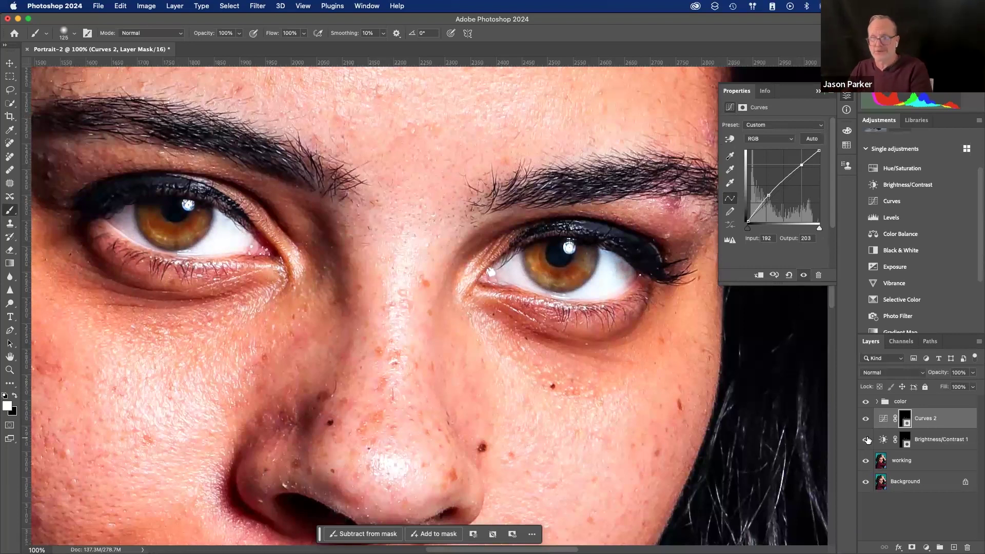
{"action": "left_click", "coordinate": [868, 440]}
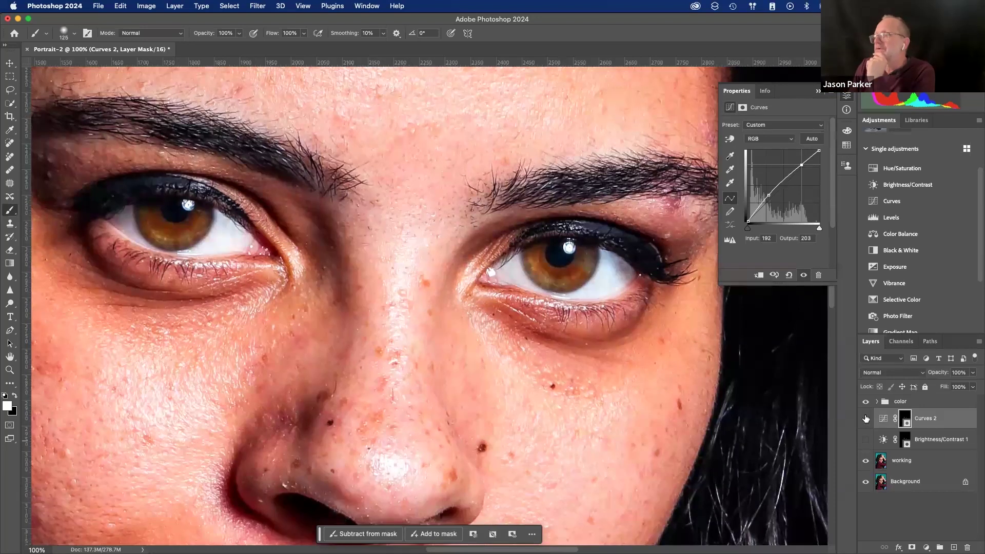
{"action": "left_click", "coordinate": [867, 419]}
{"action": "left_click", "coordinate": [866, 419]}
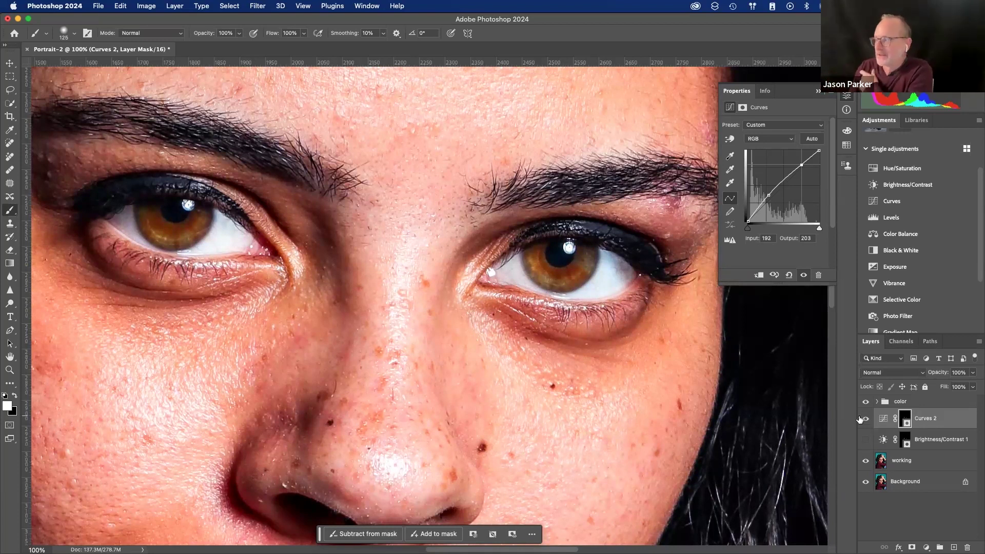
{"action": "left_click", "coordinate": [866, 420]}
{"action": "left_click", "coordinate": [866, 419]}
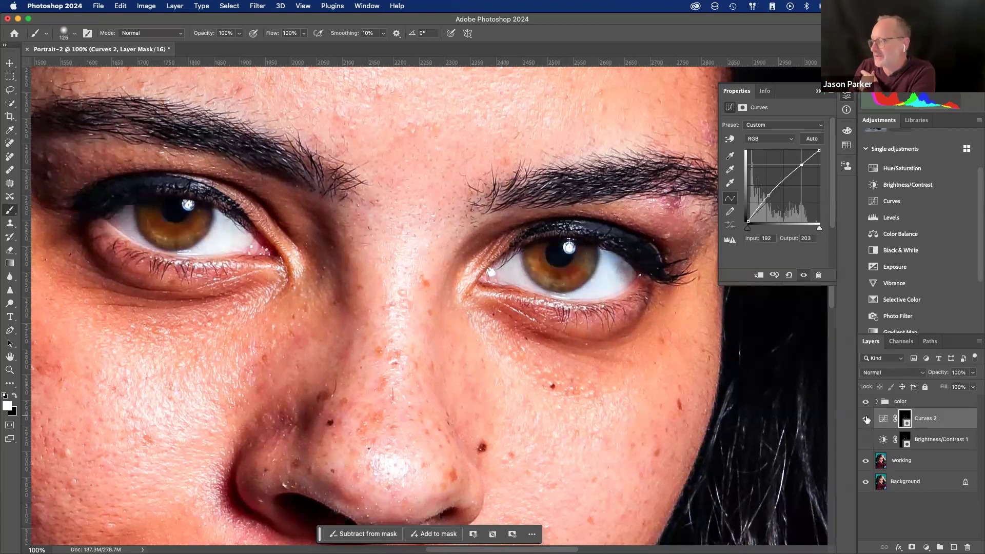
{"action": "left_click", "coordinate": [867, 420]}
{"action": "left_click", "coordinate": [866, 439]}
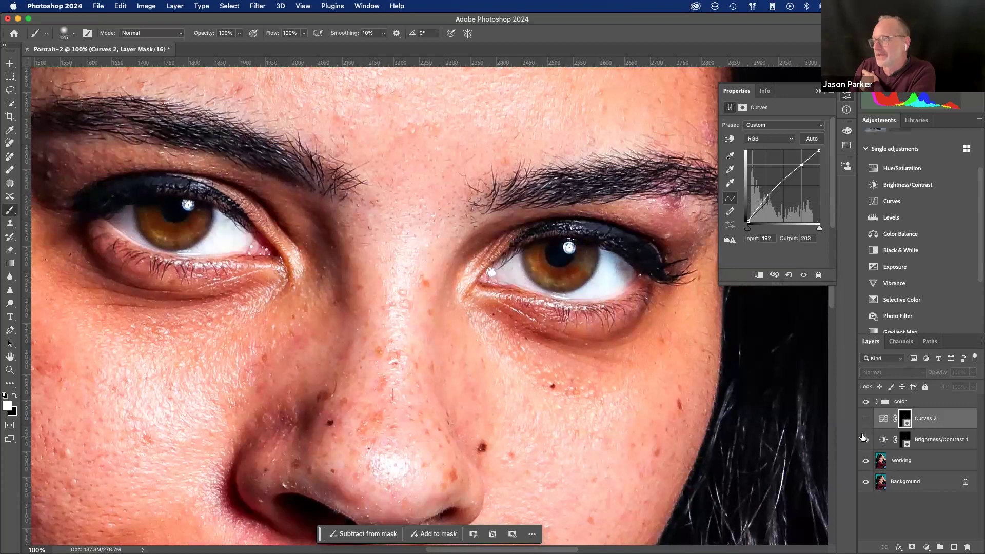
{"action": "left_click", "coordinate": [866, 419]}
{"action": "left_click", "coordinate": [865, 439]}
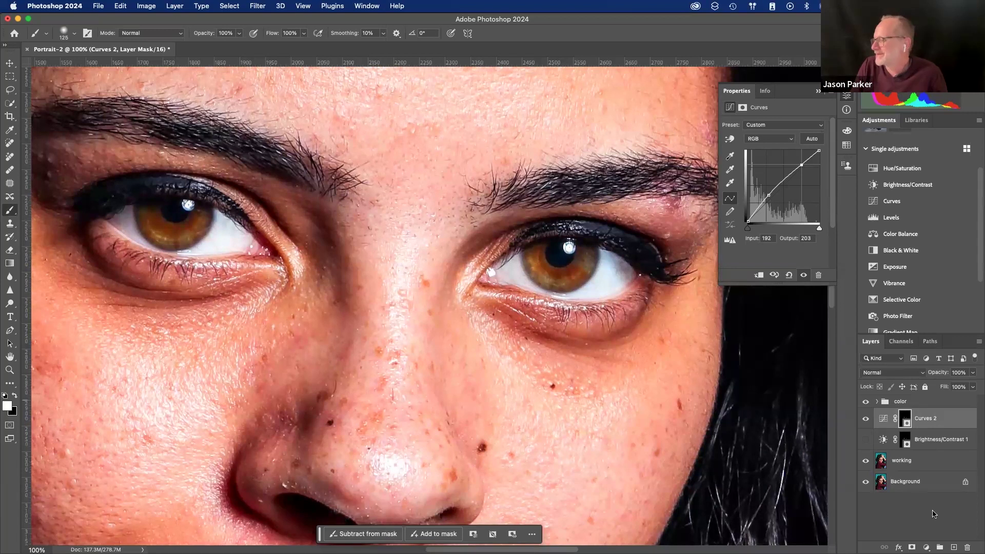
- Select the working layer, set the foreground color to white, and shrink the soft brush to 45 px for painting the irises
{"action": "left_click", "coordinate": [881, 460]}
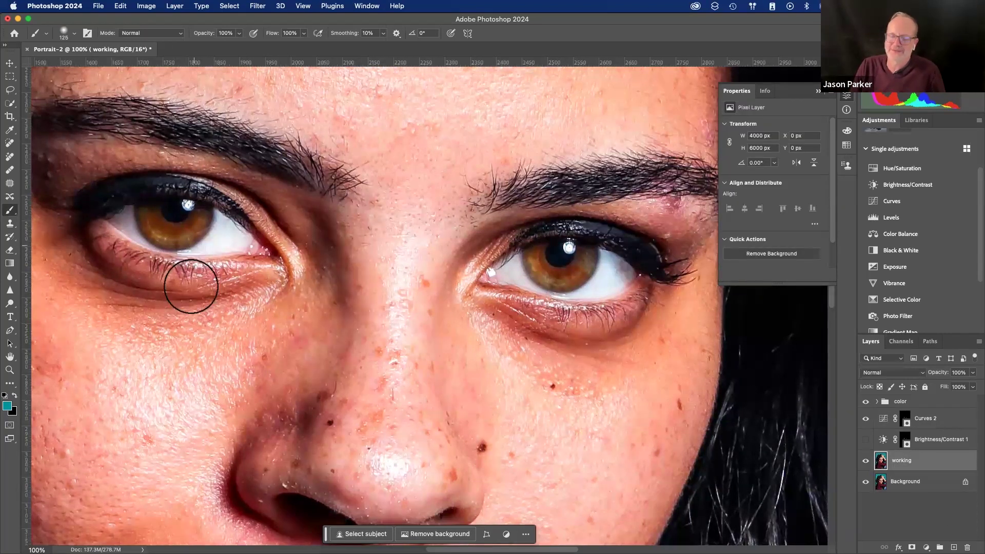
{"action": "left_click", "coordinate": [5, 396]}
{"action": "key", "text": "x"}
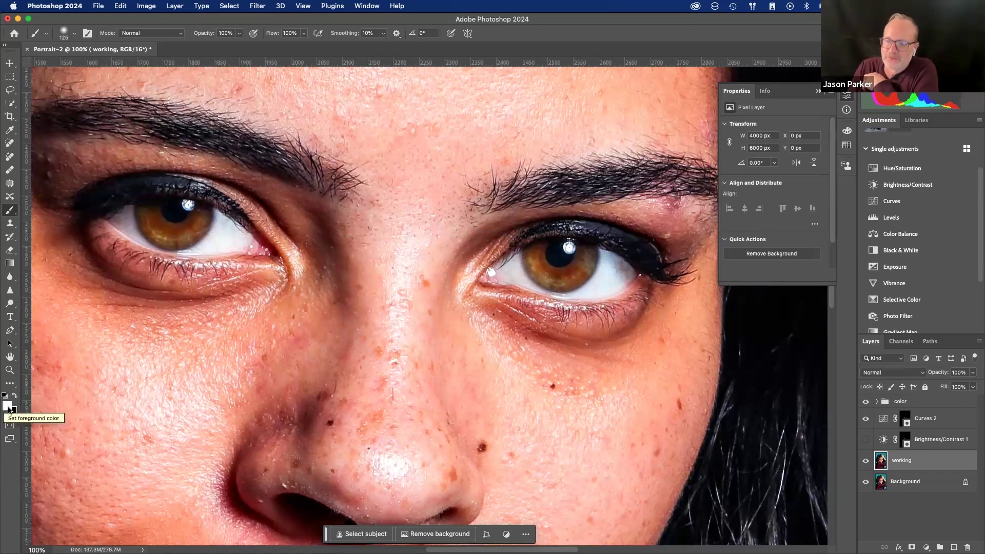
{"action": "key", "text": "bracketleft"}
{"action": "key", "text": "bracketleft"}
{"action": "key", "text": "bracketleft"}
{"action": "key", "text": "bracketleft"}
{"action": "key", "text": "bracketleft"}
{"action": "key", "text": "bracketleft"}
{"action": "key", "text": "bracketleft"}
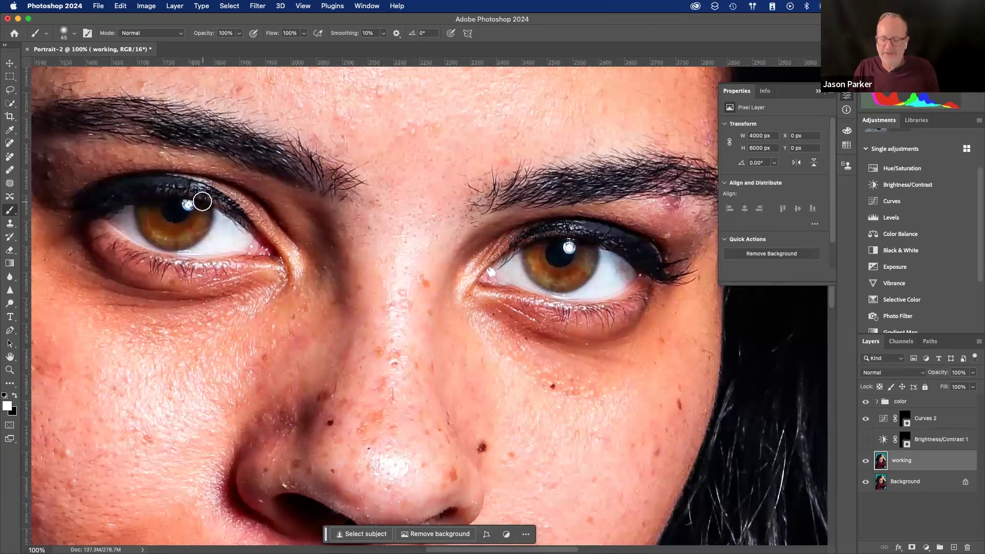
{"action": "right_click", "coordinate": [181, 197]}
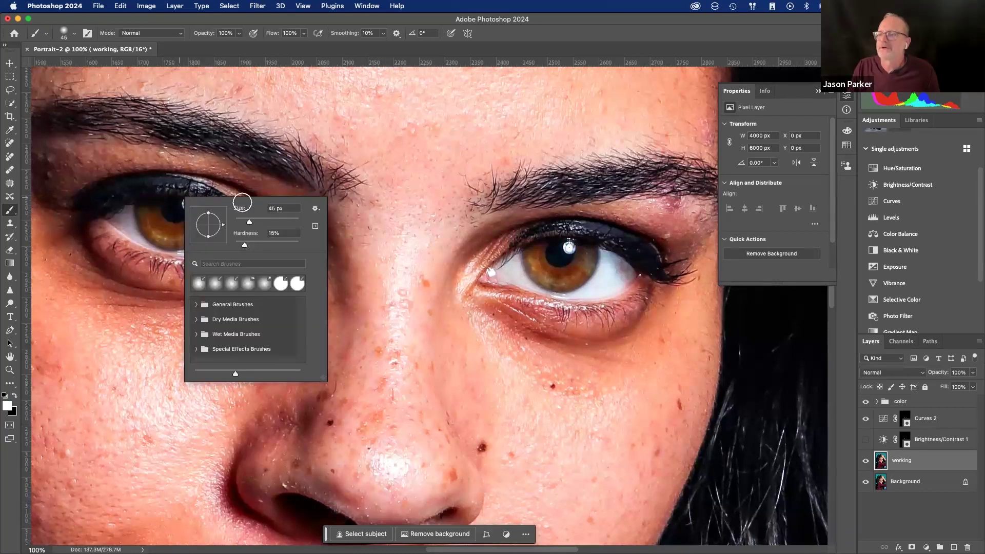
{"action": "left_click", "coordinate": [150, 215]}
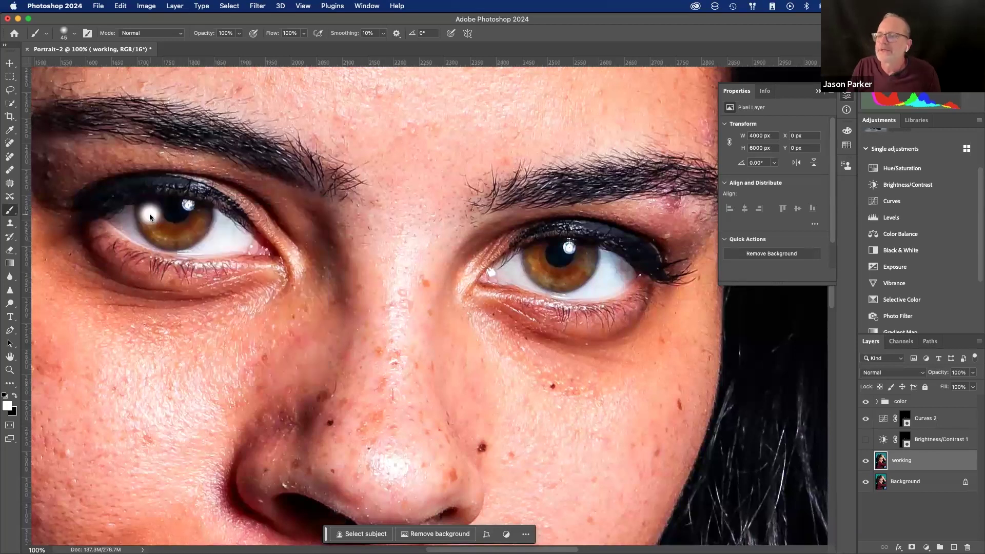
{"action": "key", "text": "super+z"}
{"action": "left_click", "coordinate": [149, 214]}
{"action": "mouse_move", "coordinate": [154, 220]}
{"action": "left_mouse_down"}
{"action": "mouse_move", "coordinate": [167, 233]}
{"action": "mouse_move", "coordinate": [192, 232]}
{"action": "mouse_move", "coordinate": [203, 215]}
{"action": "left_mouse_up"}
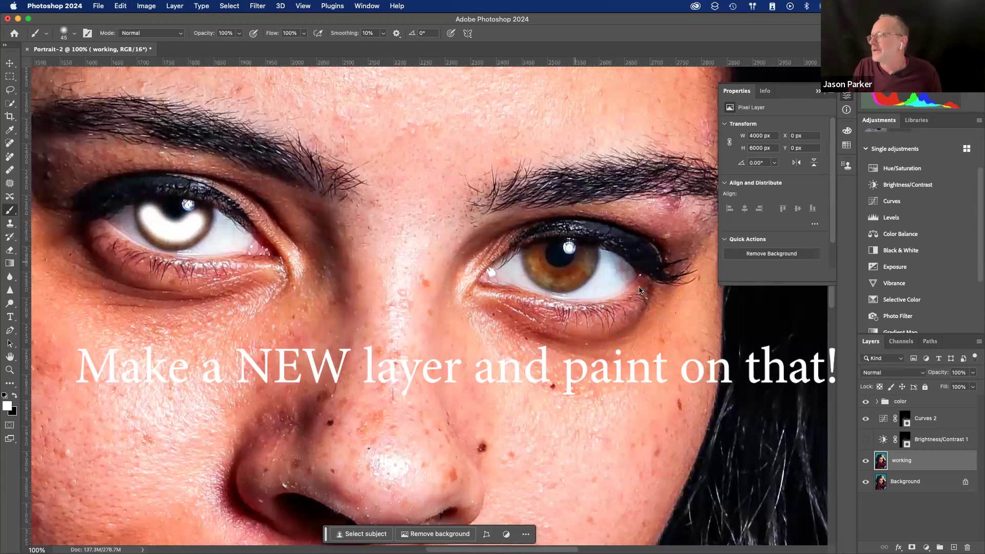
{"action": "mouse_move", "coordinate": [536, 255]}
{"action": "left_mouse_down"}
{"action": "mouse_move", "coordinate": [552, 280]}
{"action": "mouse_move", "coordinate": [589, 267]}
{"action": "left_mouse_up"}
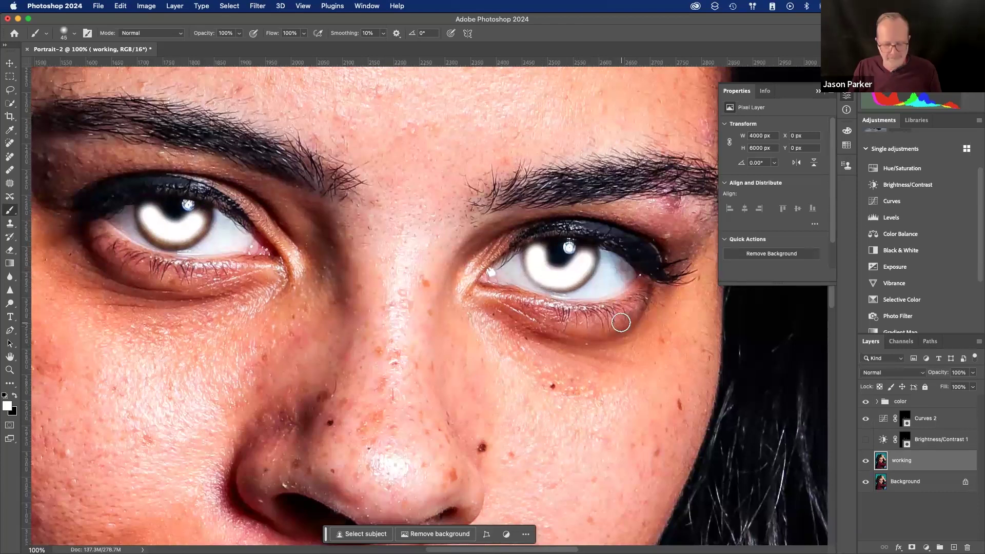
{"action": "key", "text": "ctrl+z"}
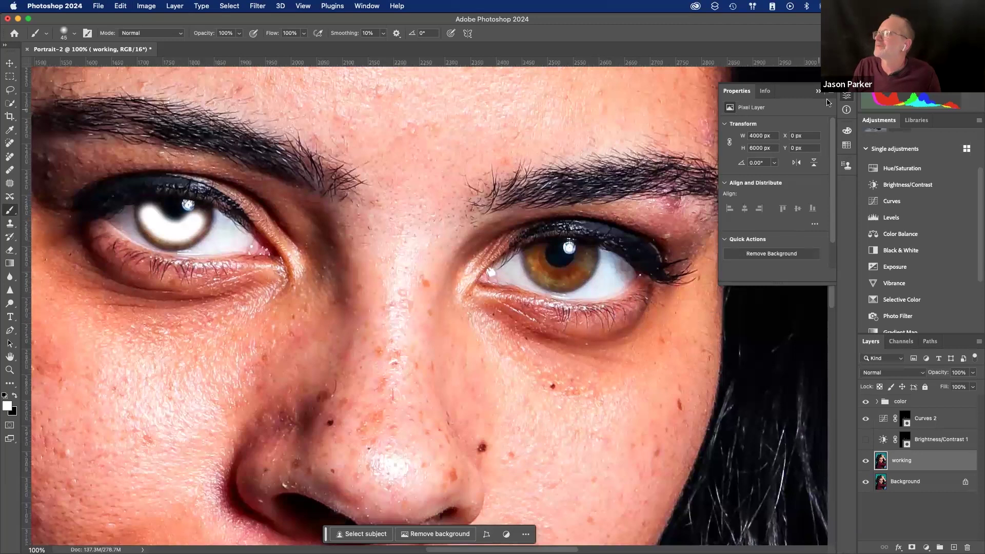
{"action": "left_click", "coordinate": [847, 96]}
{"action": "left_click", "coordinate": [764, 135]}
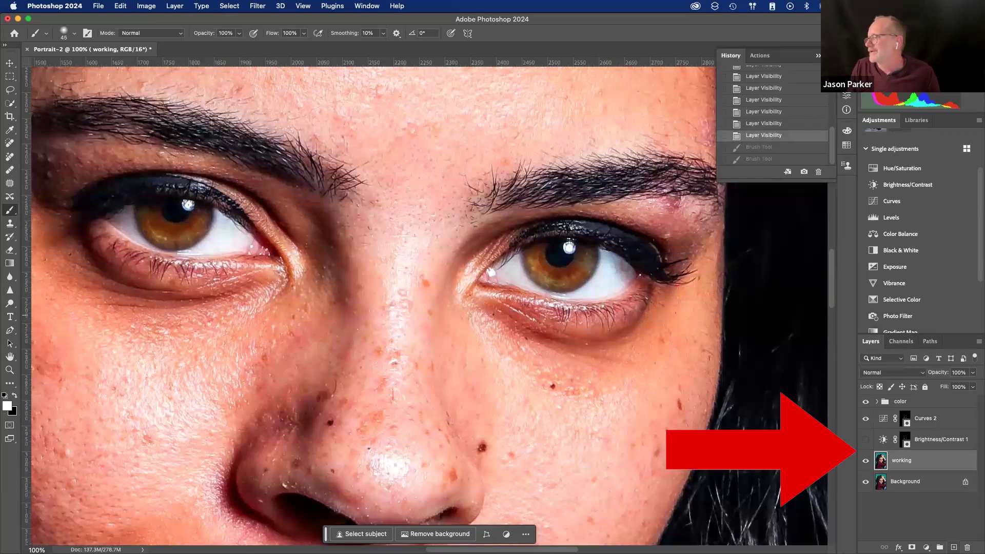
- Create a new layer above the working layer, paint both irises white on it, and set its blend mode to Overlay
{"action": "left_click", "coordinate": [954, 547]}
{"action": "mouse_move", "coordinate": [159, 218]}
{"action": "left_mouse_down"}
{"action": "mouse_move", "coordinate": [146, 219]}
{"action": "mouse_move", "coordinate": [185, 235]}
{"action": "mouse_move", "coordinate": [208, 213]}
{"action": "left_mouse_up"}
{"action": "mouse_move", "coordinate": [534, 251]}
{"action": "left_mouse_down"}
{"action": "mouse_move", "coordinate": [551, 277]}
{"action": "mouse_move", "coordinate": [587, 260]}
{"action": "left_mouse_up"}
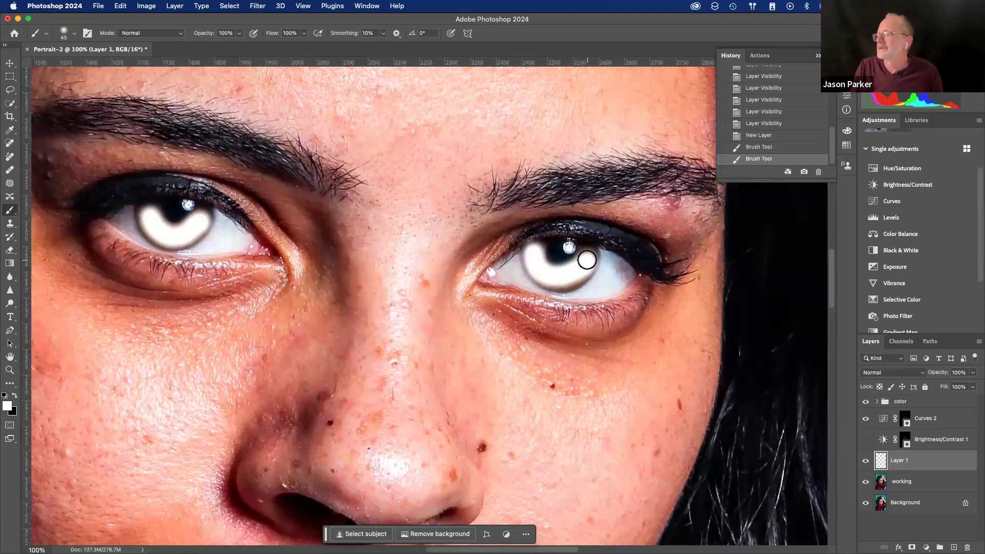
{"action": "left_click", "coordinate": [895, 374]}
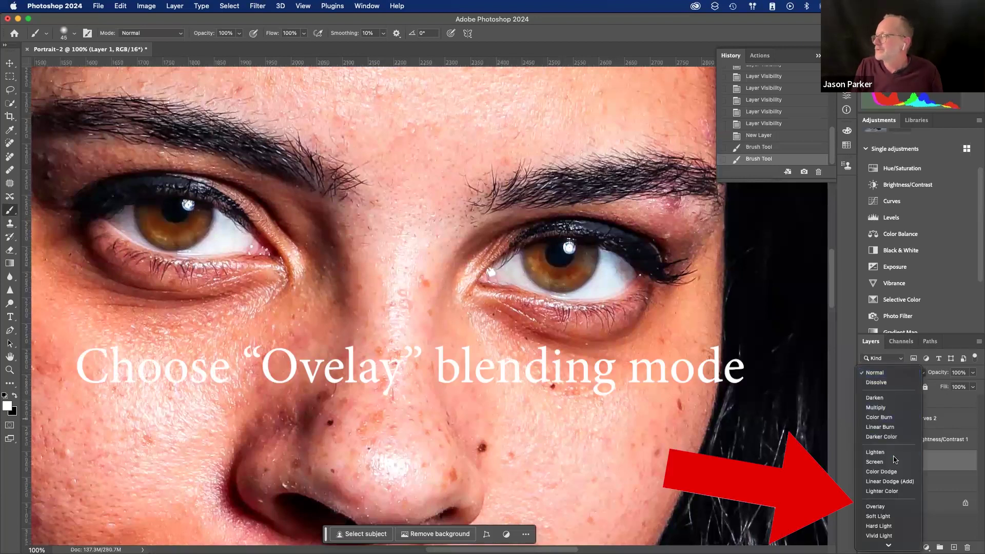
{"action": "left_click", "coordinate": [882, 506]}
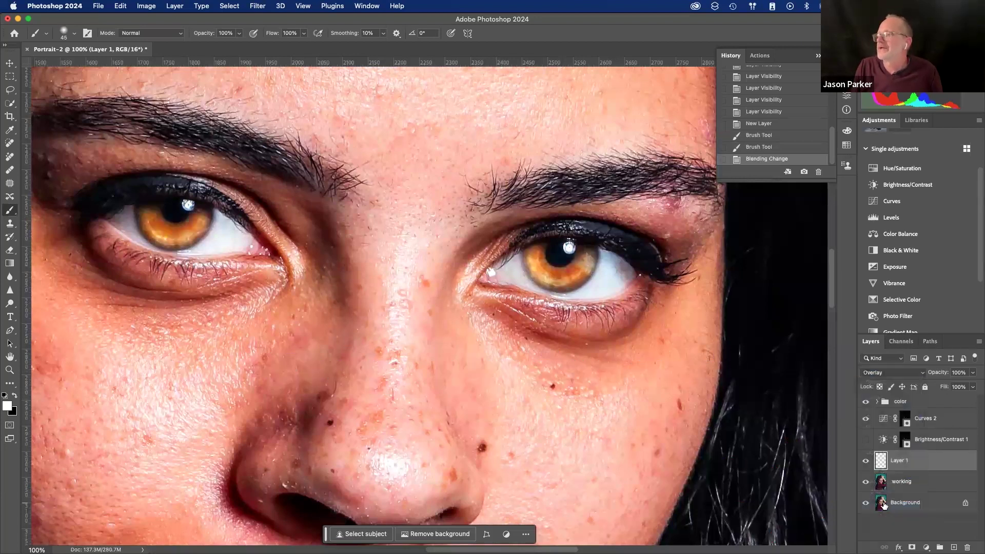
- Lower the Overlay layer's opacity to 40% and compare the eyes with the layer hidden and shown
{"action": "left_click", "coordinate": [866, 461]}
{"action": "left_click", "coordinate": [865, 461]}
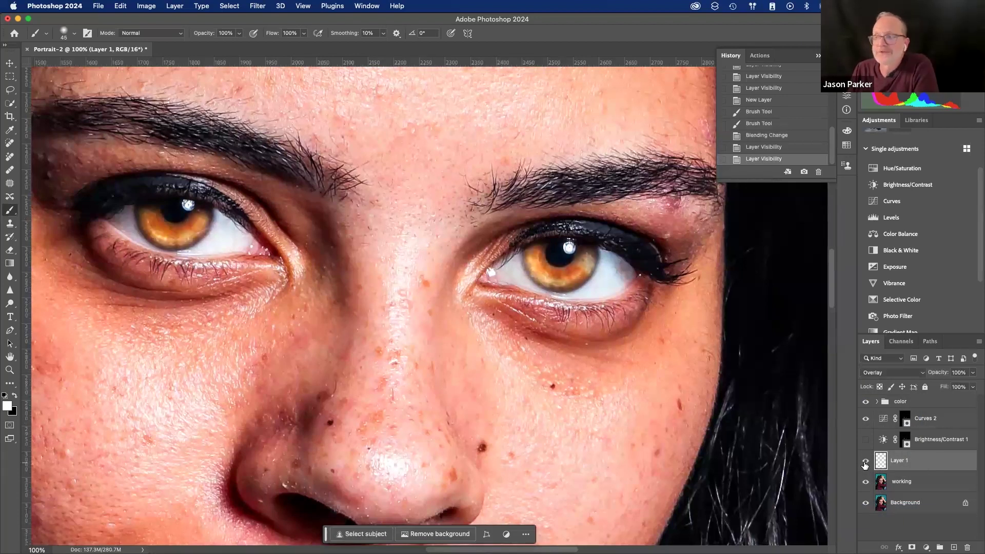
{"action": "left_click", "coordinate": [958, 373]}
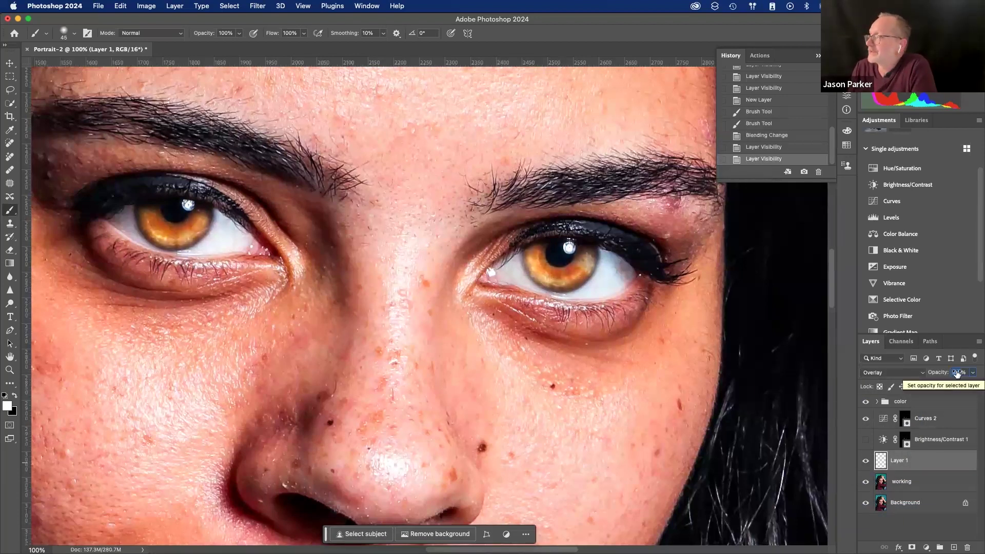
{"action": "type", "text": "90"}
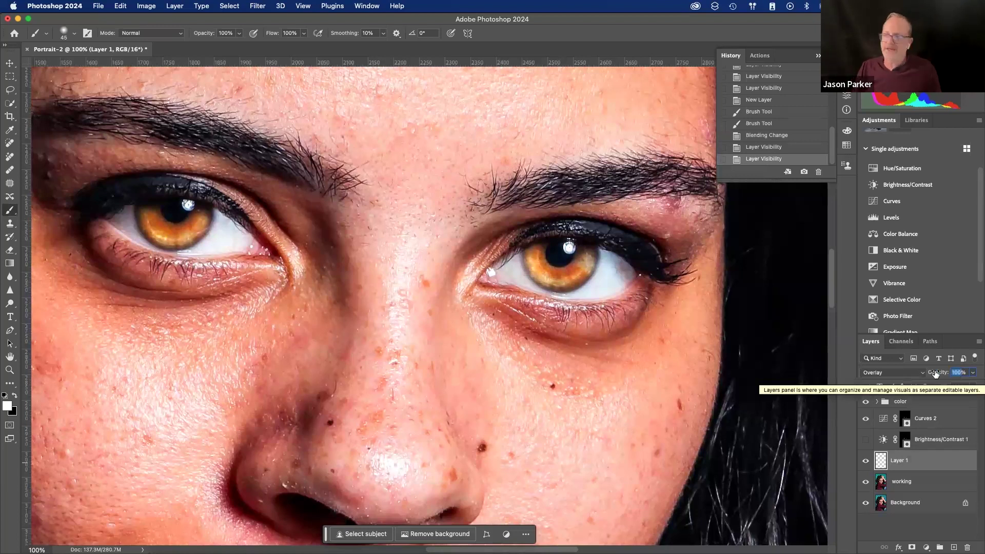
{"action": "key", "text": "Return"}
{"action": "left_click", "coordinate": [866, 461]}
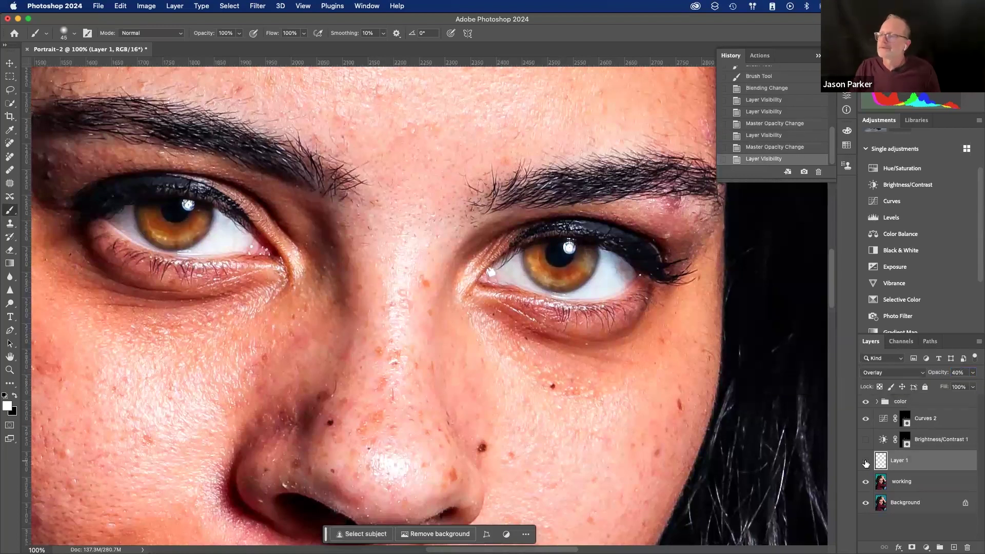
{"action": "left_click", "coordinate": [866, 462]}
{"action": "left_click", "coordinate": [865, 462]}
- Rename the Overlay layer as eyes pop and check its effect with the layer off and on
{"action": "double_click", "coordinate": [899, 462]}
{"action": "type", "text": "eyes p"}
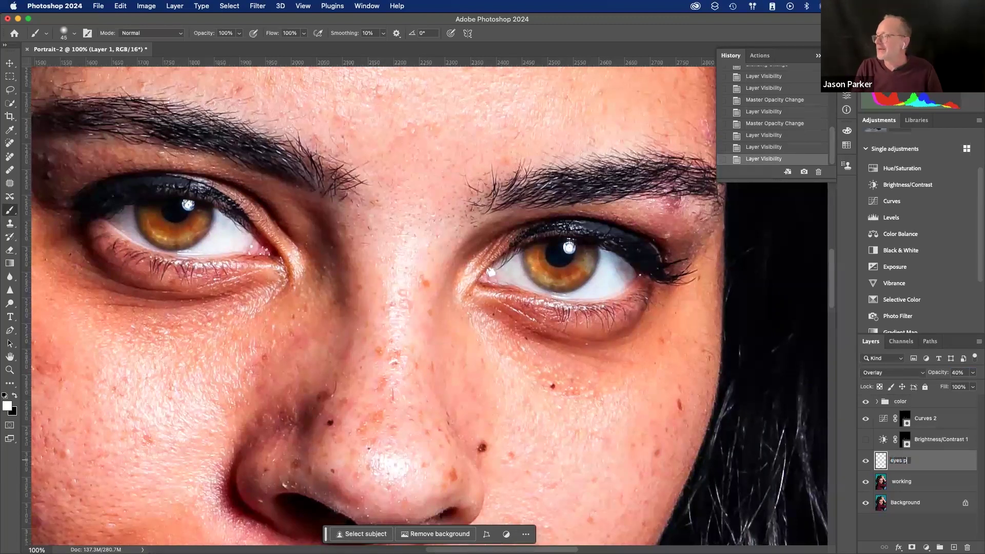
{"action": "type", "text": "op"}
{"action": "left_click", "coordinate": [866, 460]}
{"action": "left_click", "coordinate": [865, 460]}
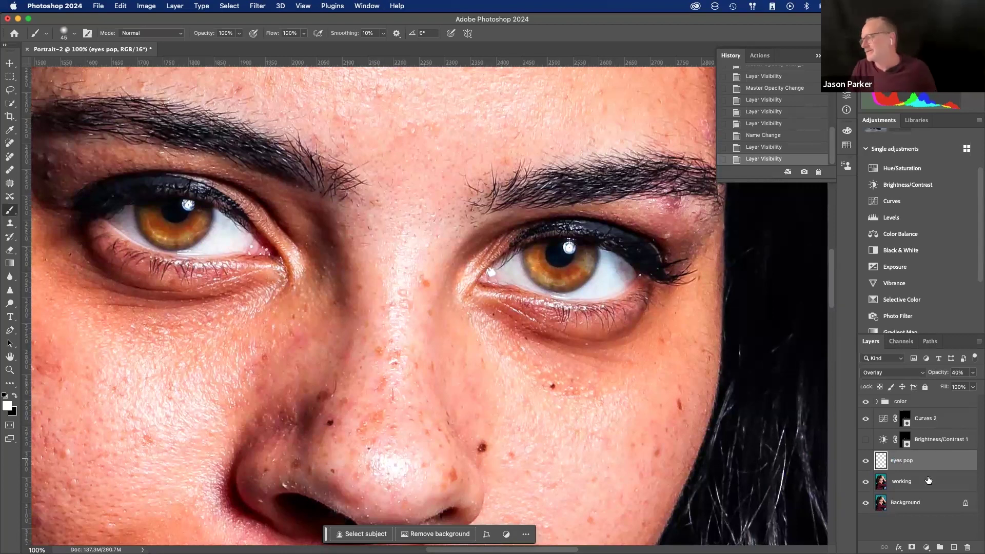
- Add a Hue/Saturation adjustment layer above eyes pop and invert its mask to black
{"action": "left_click", "coordinate": [927, 548]}
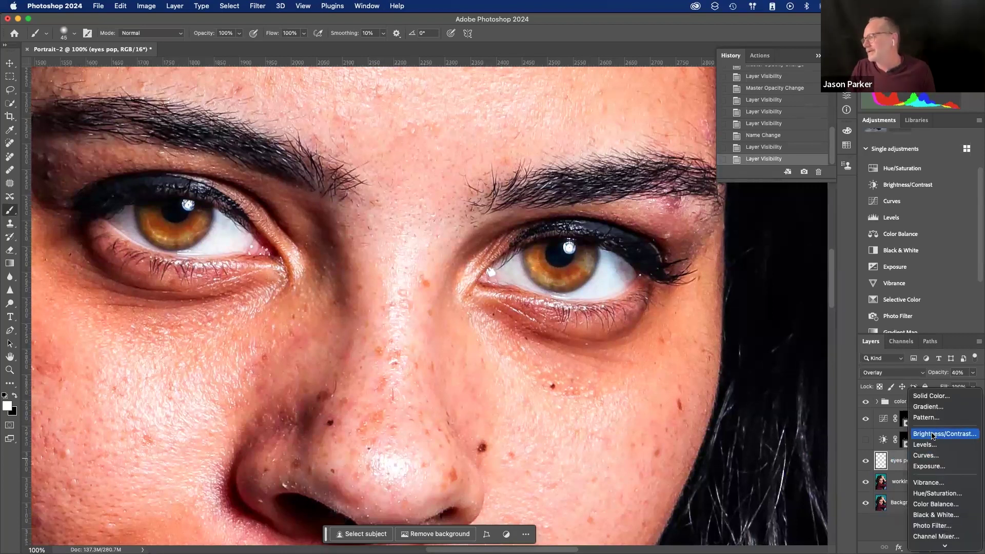
{"action": "left_click", "coordinate": [937, 494]}
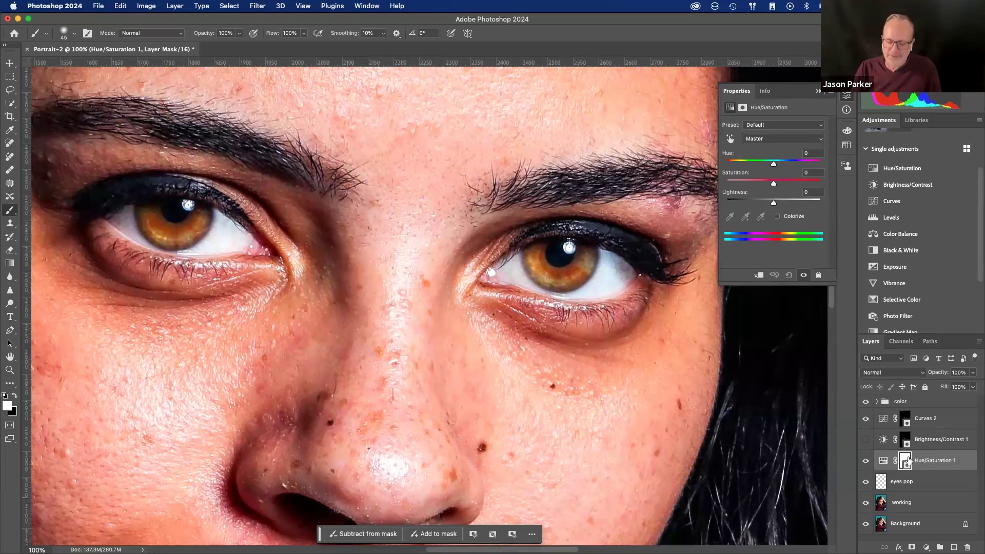
{"action": "key", "text": "super+i"}
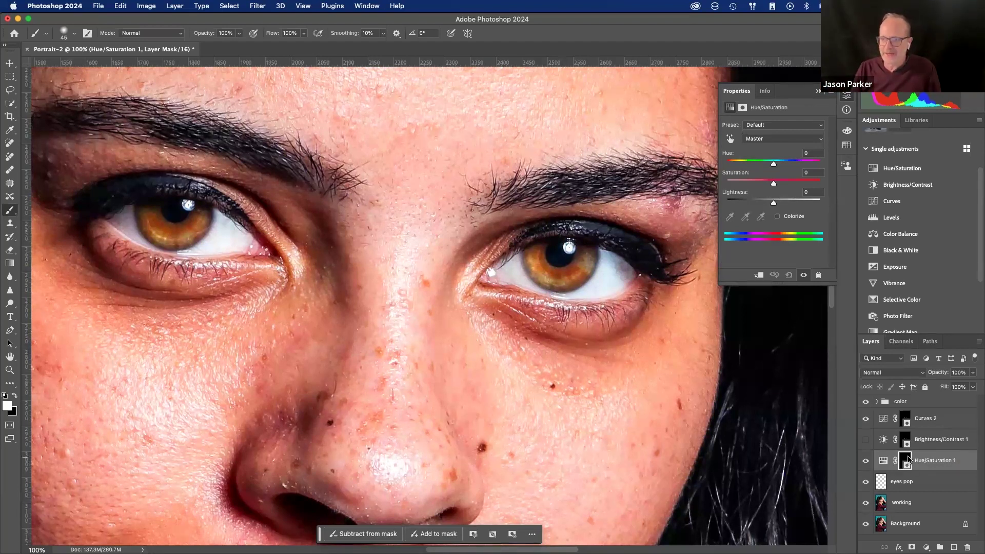
- Paint both irises white in the Hue/Saturation mask with the red mask overlay displayed, starting with an 80 px brush, then hide the overlay
{"action": "key", "text": "backslash"}
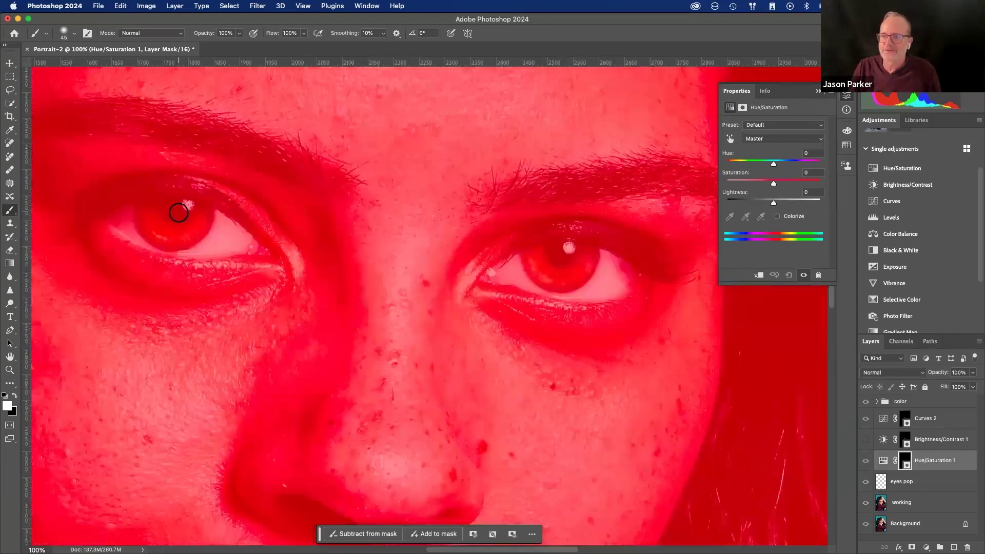
{"action": "key", "text": "bracketright"}
{"action": "key", "text": "bracketright"}
{"action": "key", "text": "bracketright"}
{"action": "key", "text": "bracketright"}
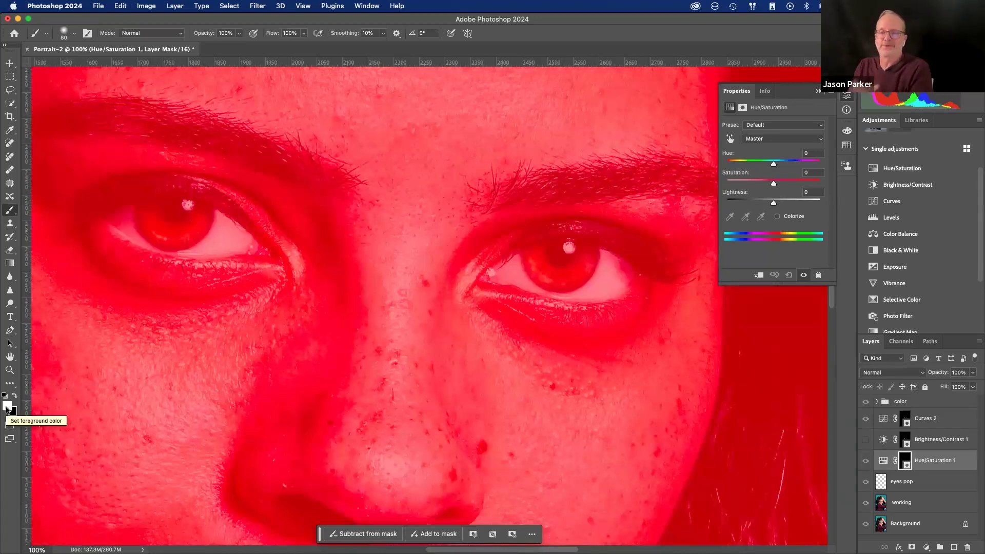
{"action": "mouse_move", "coordinate": [170, 218]}
{"action": "left_mouse_down"}
{"action": "mouse_move", "coordinate": [159, 209]}
{"action": "mouse_move", "coordinate": [156, 222]}
{"action": "mouse_move", "coordinate": [190, 220]}
{"action": "mouse_move", "coordinate": [161, 211]}
{"action": "mouse_move", "coordinate": [183, 216]}
{"action": "mouse_move", "coordinate": [153, 223]}
{"action": "left_mouse_up"}
{"action": "mouse_move", "coordinate": [550, 257]}
{"action": "left_mouse_down"}
{"action": "mouse_move", "coordinate": [543, 267]}
{"action": "mouse_move", "coordinate": [587, 254]}
{"action": "mouse_move", "coordinate": [560, 253]}
{"action": "left_mouse_up"}
{"action": "key", "text": "bracketleft"}
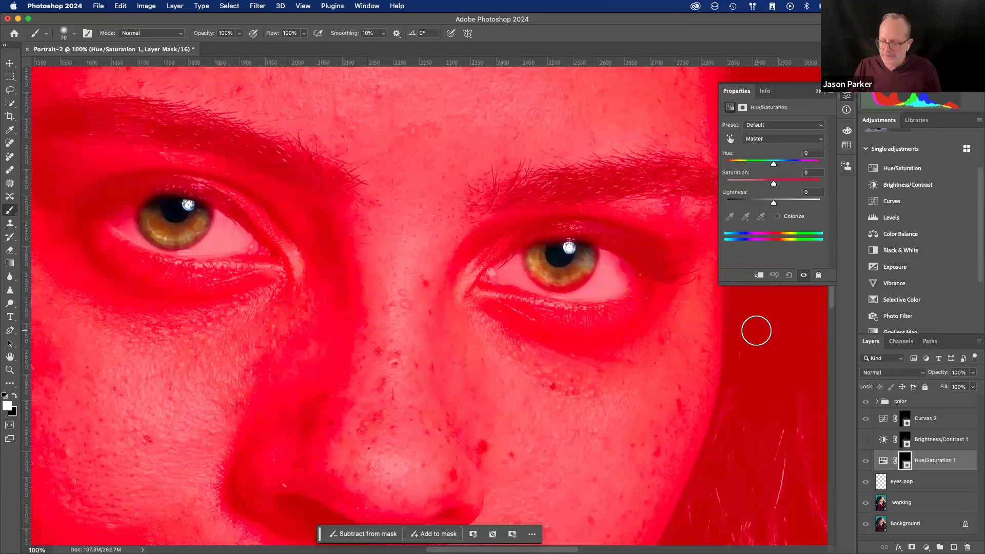
{"action": "key", "text": "backslash"}
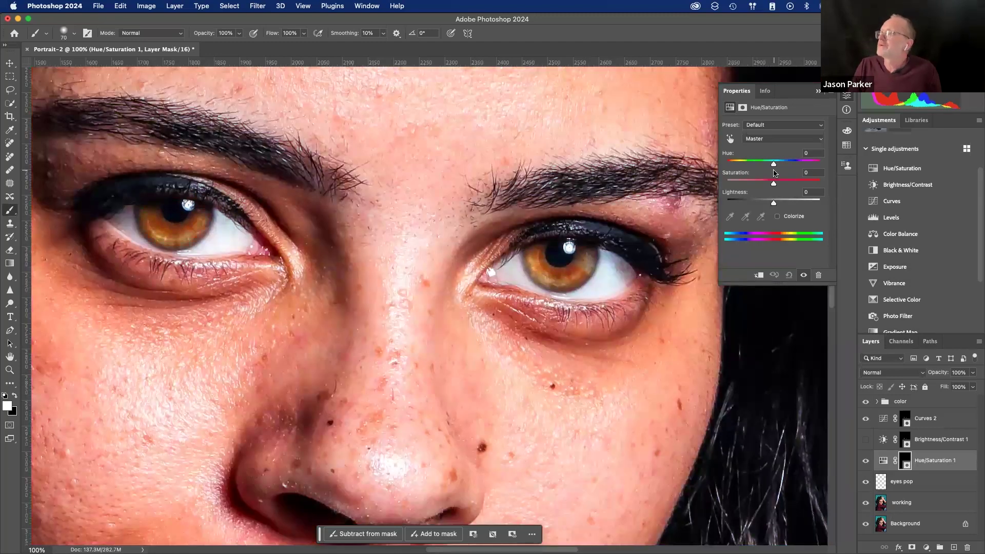
- Turn the irises green by setting Hue to +42 on the Hue/Saturation layer, and compare the layer off and on
{"action": "mouse_move", "coordinate": [774, 168]}
{"action": "left_mouse_down"}
{"action": "mouse_move", "coordinate": [750, 173]}
{"action": "mouse_move", "coordinate": [793, 172]}
{"action": "left_mouse_up"}
{"action": "key", "text": "bracketleft"}
{"action": "key", "text": "bracketleft"}
{"action": "key", "text": "bracketleft"}
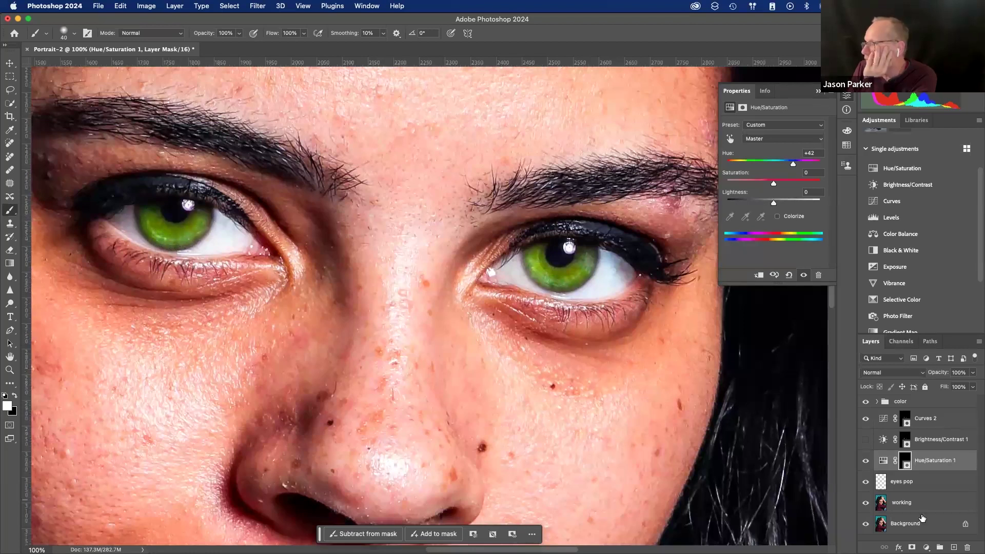
{"action": "left_click", "coordinate": [866, 461]}
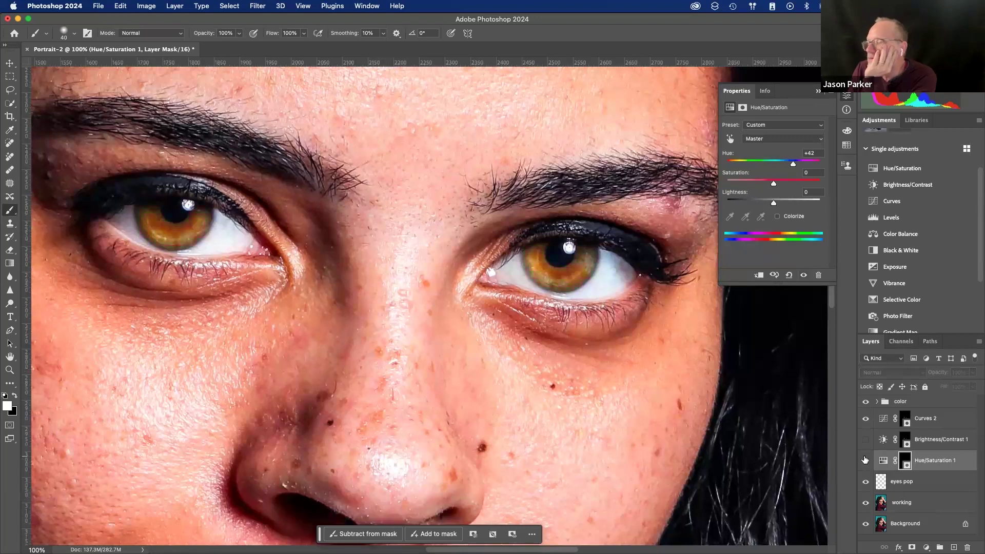
{"action": "left_click", "coordinate": [866, 460]}
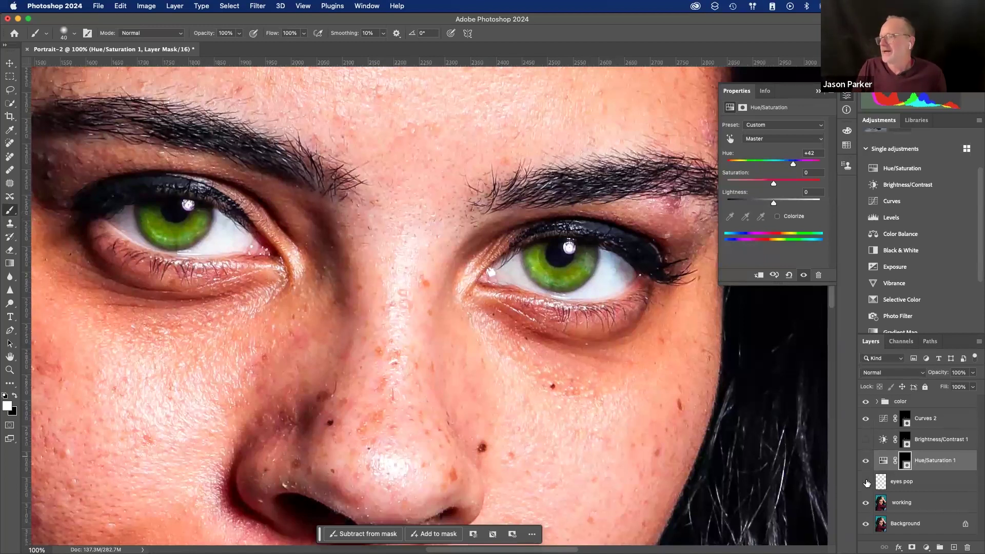
- Compare the green eyes with the Curves 2 and Brightness/Contrast 1 layers each toggled, leaving Brightness/Contrast 1 hidden
{"action": "left_click", "coordinate": [865, 420]}
{"action": "left_click", "coordinate": [865, 420]}
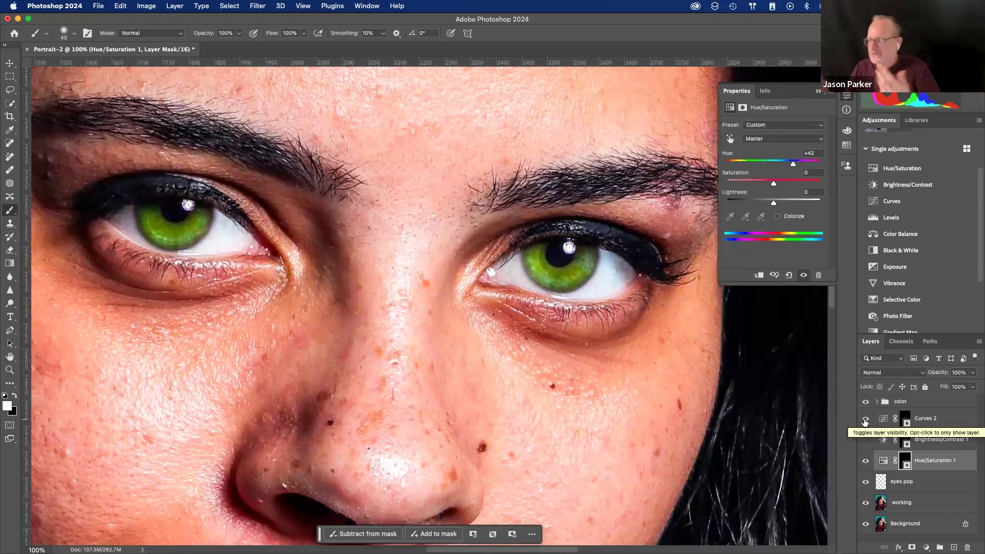
{"action": "left_click", "coordinate": [866, 439]}
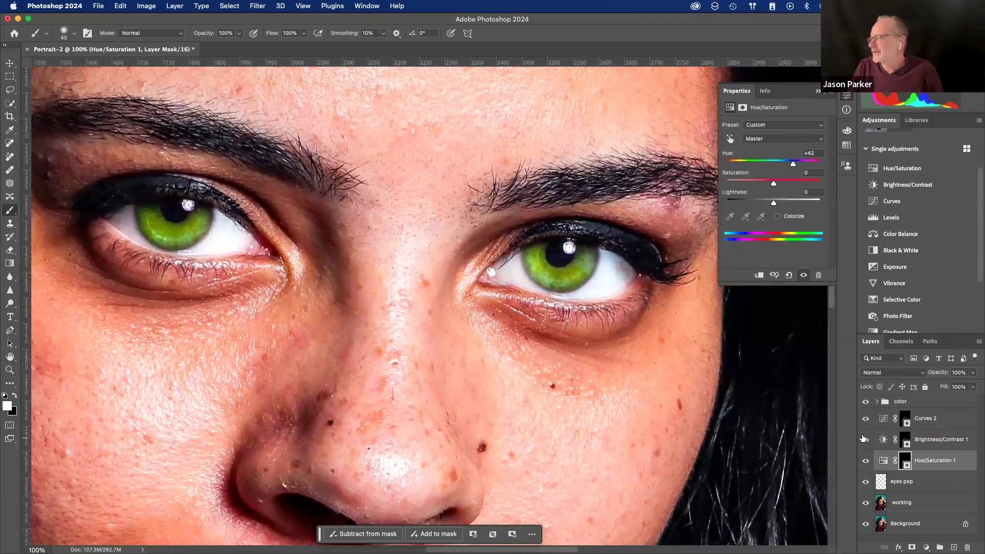
{"action": "left_click", "coordinate": [865, 439]}
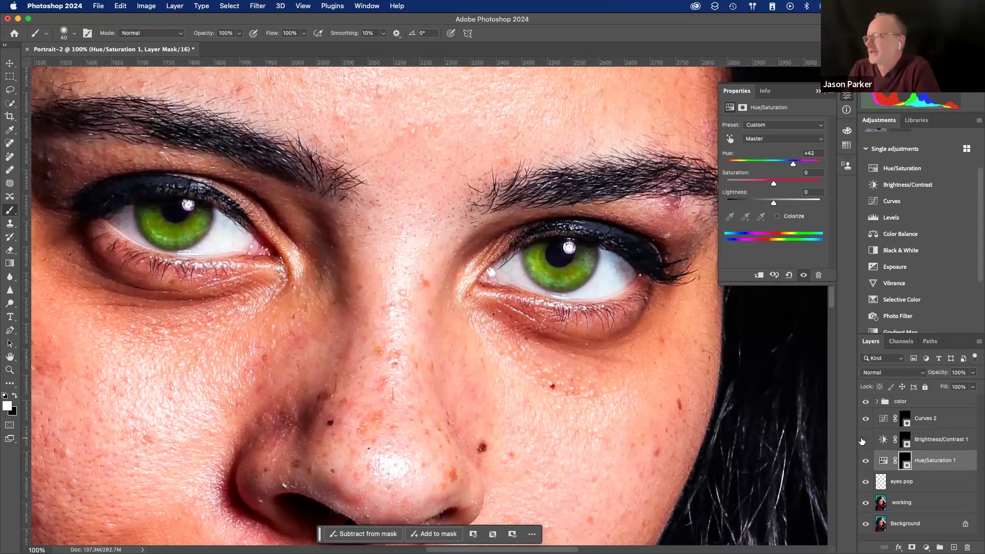
- Duplicate the working layer and start the High Pass filter on the copy
{"action": "left_click", "coordinate": [895, 504]}
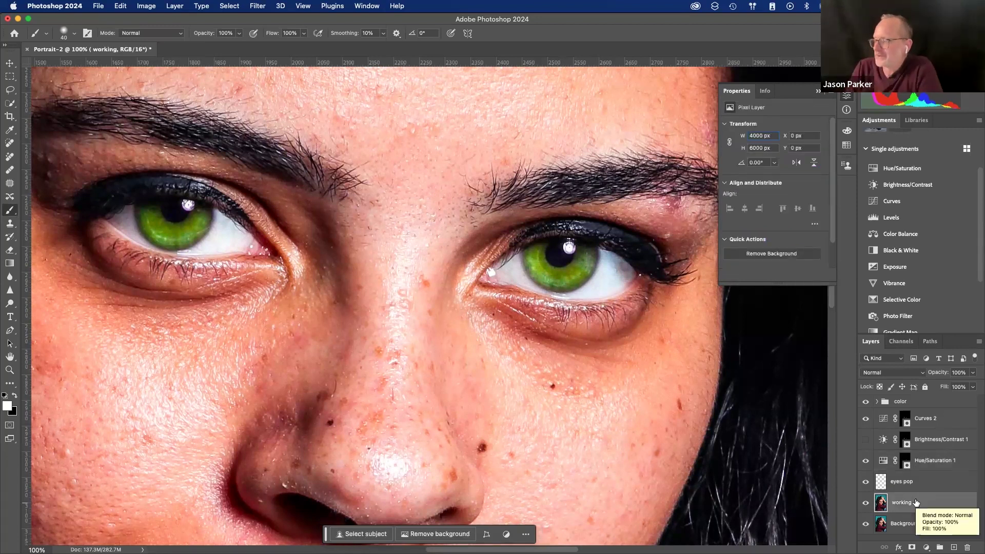
{"action": "left_click_drag", "start_coordinate": [916, 502], "coordinate": [955, 547]}
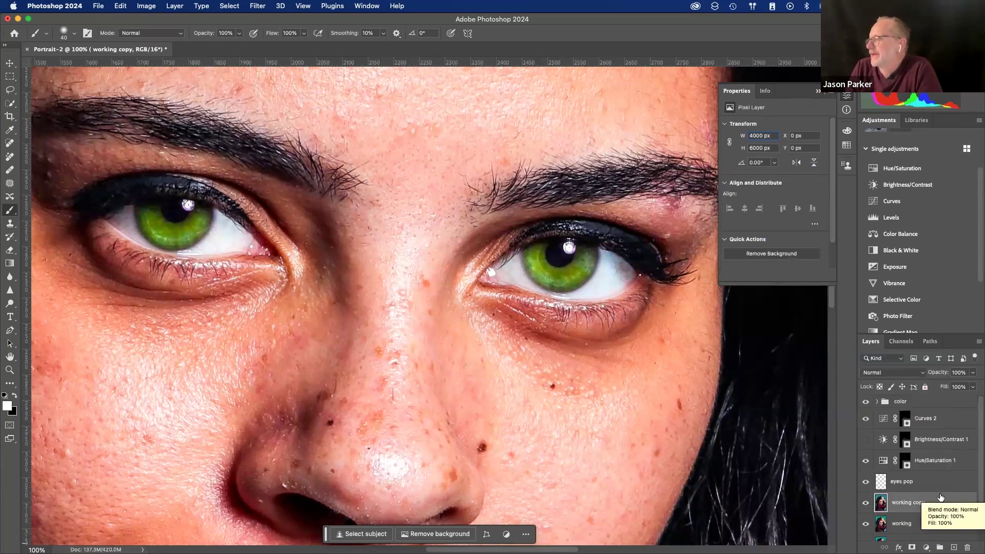
{"action": "left_click", "coordinate": [256, 6]}
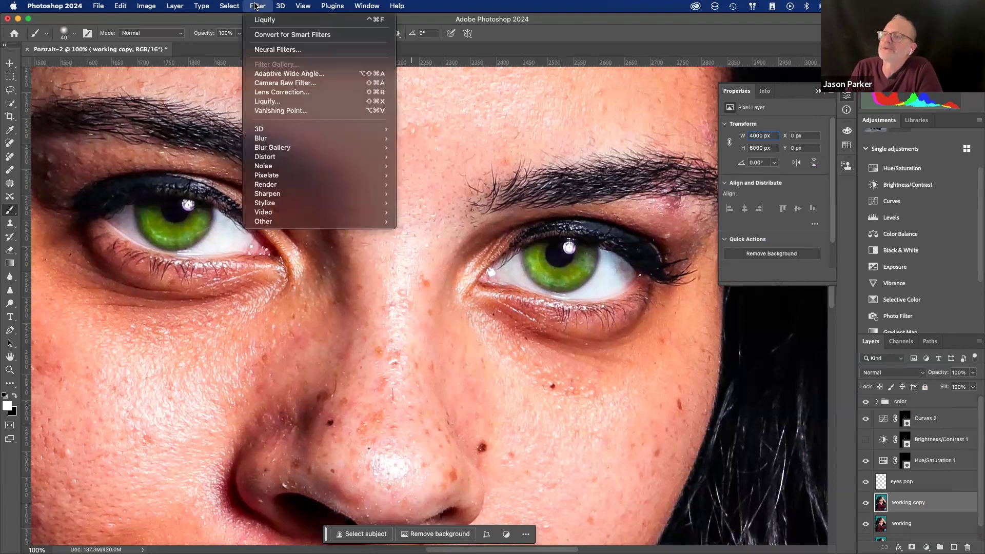
{"action": "mouse_move", "coordinate": [275, 223]}
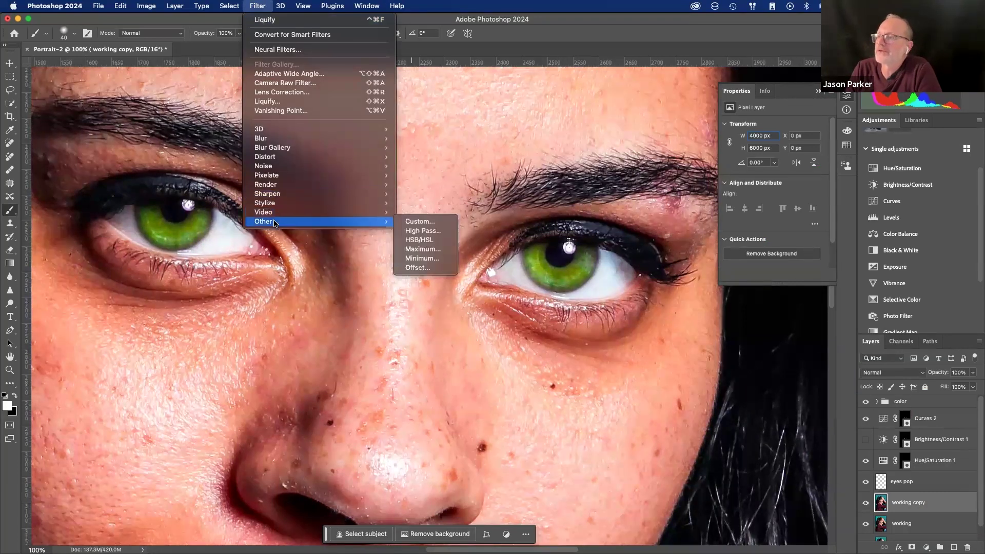
{"action": "left_click", "coordinate": [424, 231]}
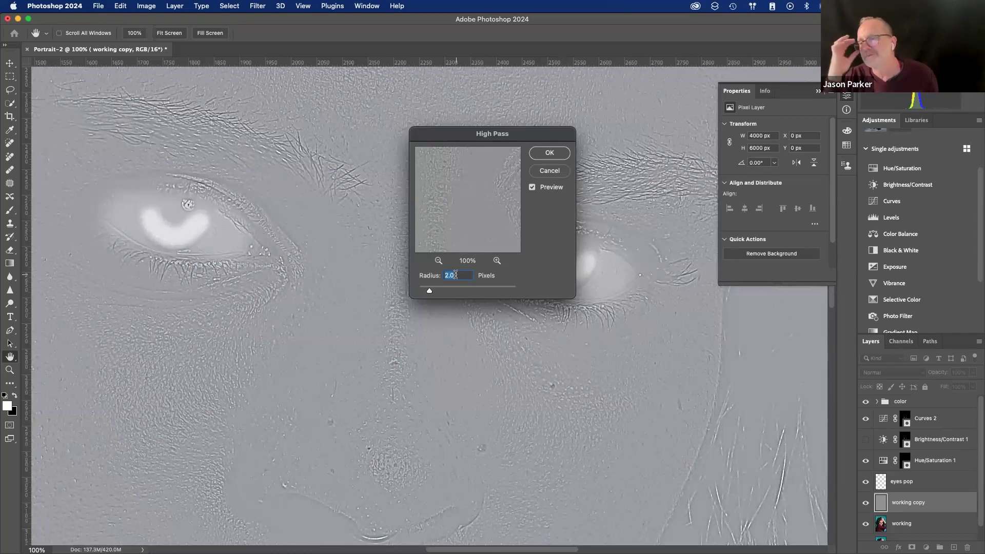
- Preview High Pass radii of 3.1 and 4.1 pixels, and apply the filter with a radius of 2 pixels
{"action": "key", "text": "shift+Down"}
{"action": "key", "text": "shift+Up"}
{"action": "key", "text": "shift+Up"}
{"action": "key", "text": "Up"}
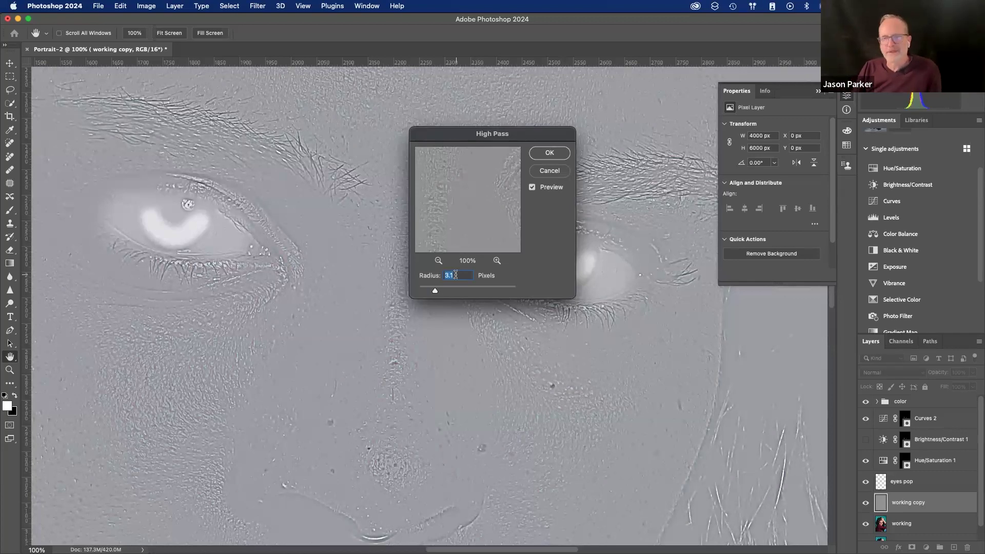
{"action": "key", "text": "shift+Up"}
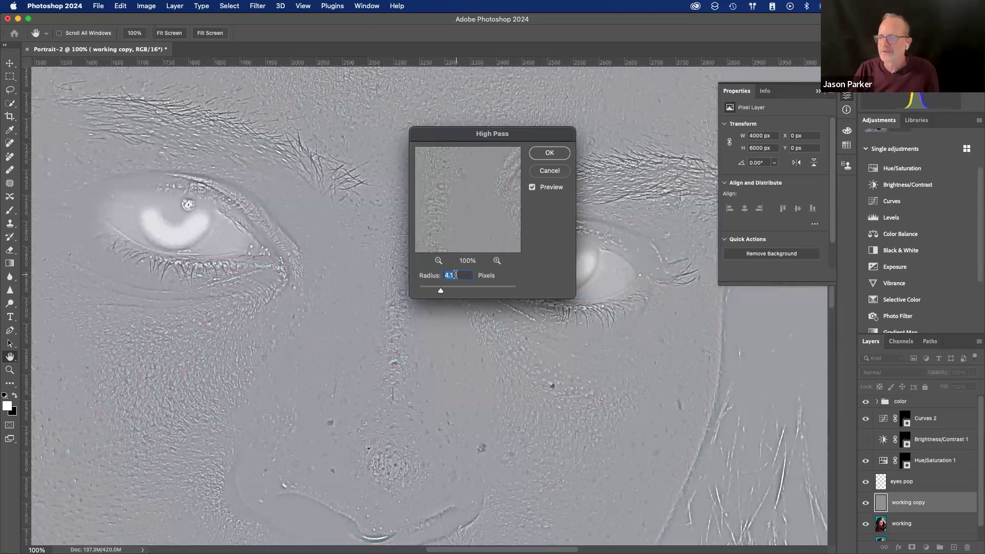
{"action": "key", "text": "shift+Down"}
{"action": "type", "text": "2"}
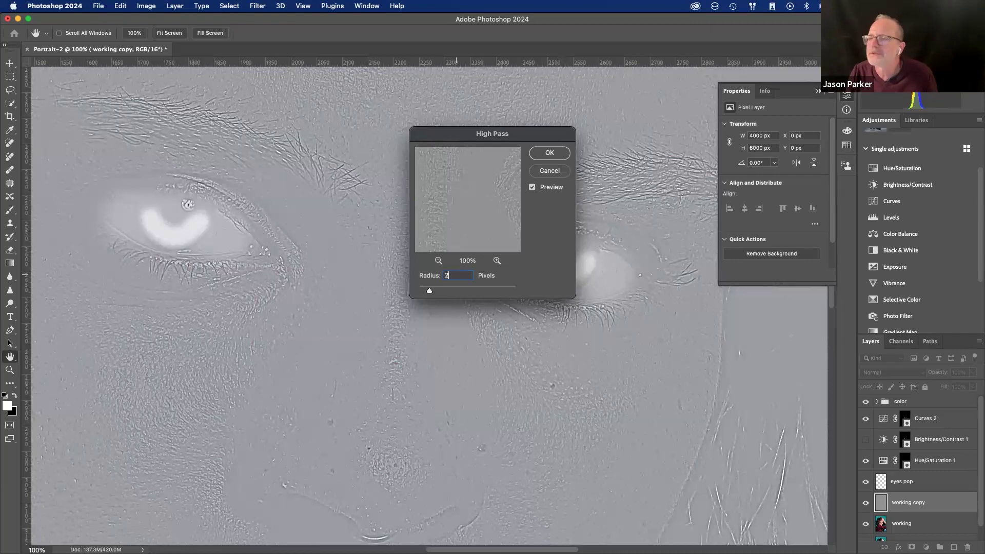
{"action": "left_click", "coordinate": [548, 154]}
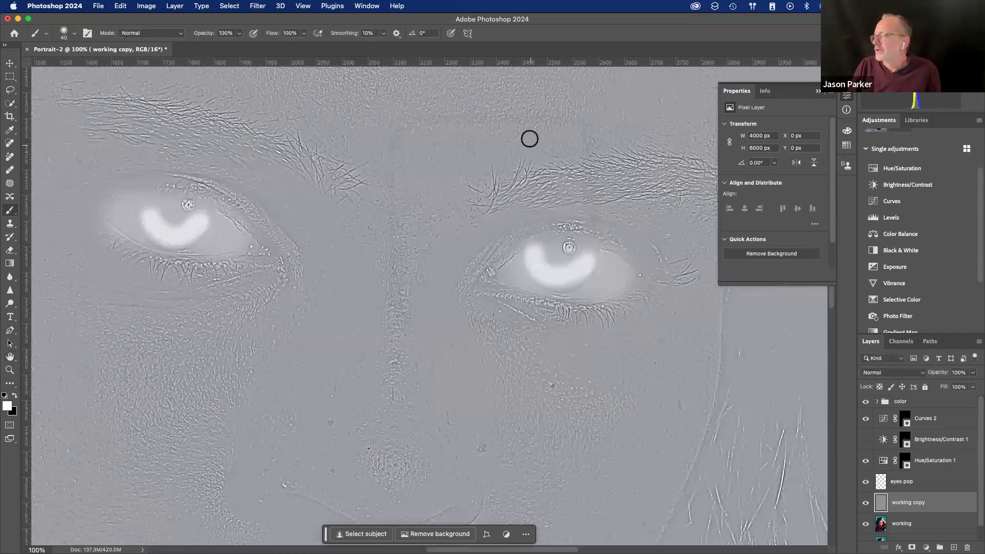
- Set the blend mode of the high-pass working copy layer to Overlay
{"action": "left_click", "coordinate": [891, 375]}
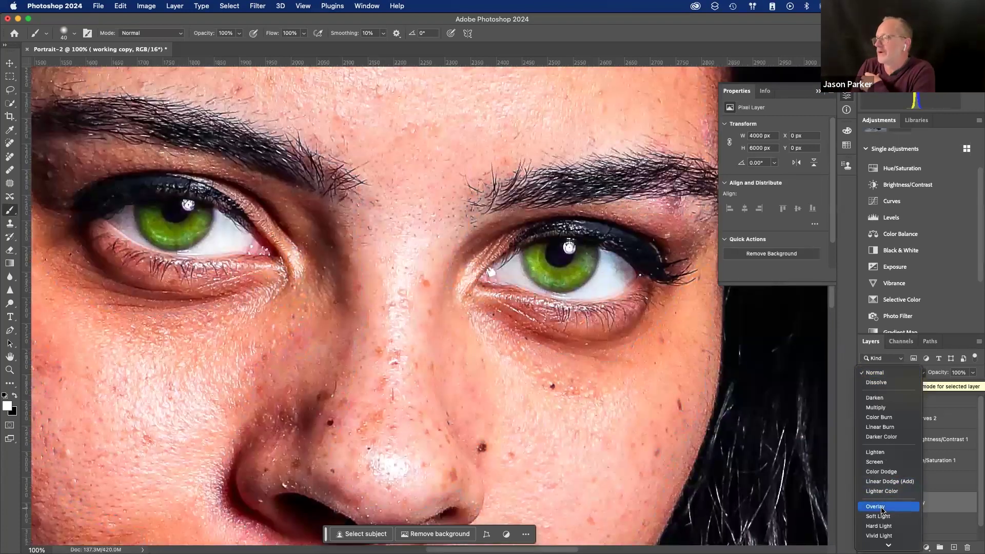
{"action": "left_click", "coordinate": [883, 509]}
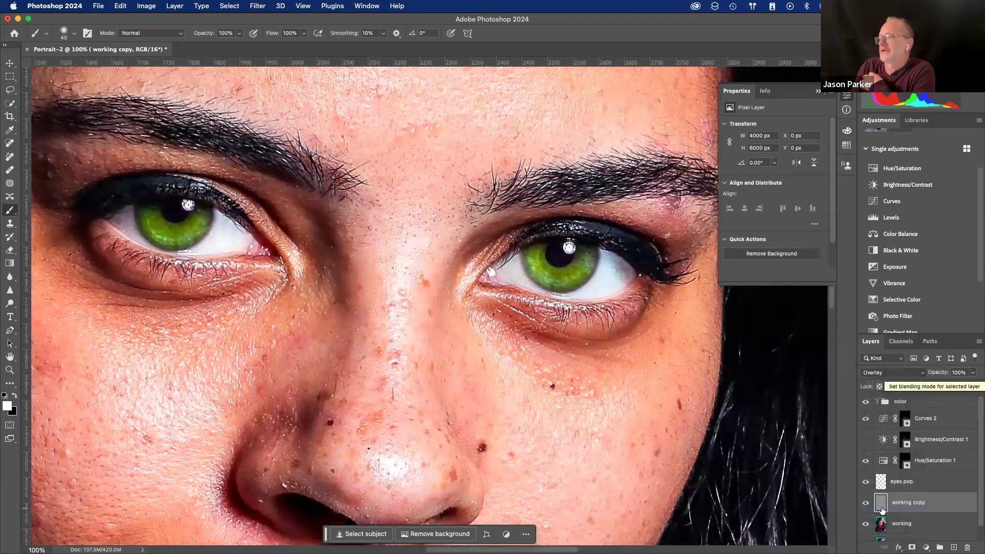
{"action": "right_click", "coordinate": [866, 502]}
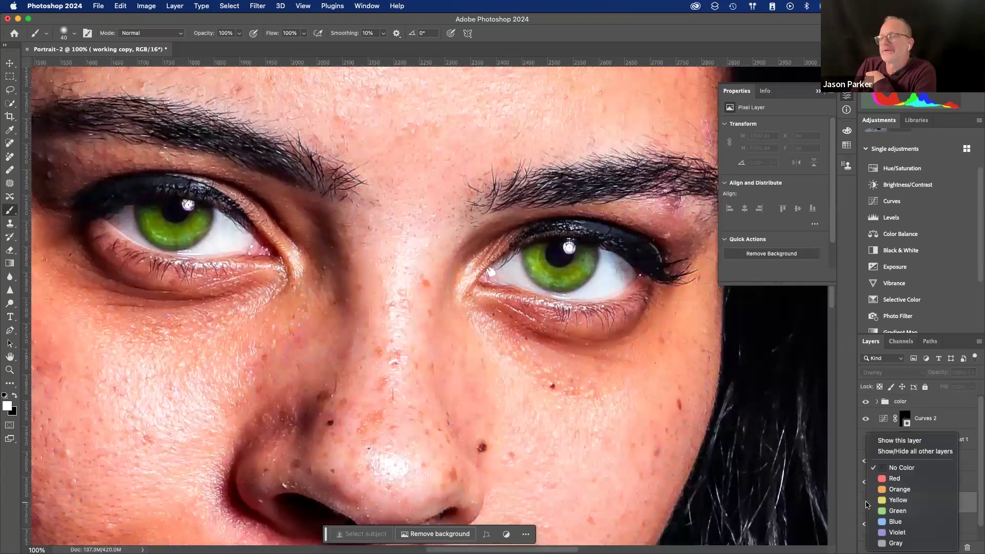
{"action": "left_click", "coordinate": [866, 504]}
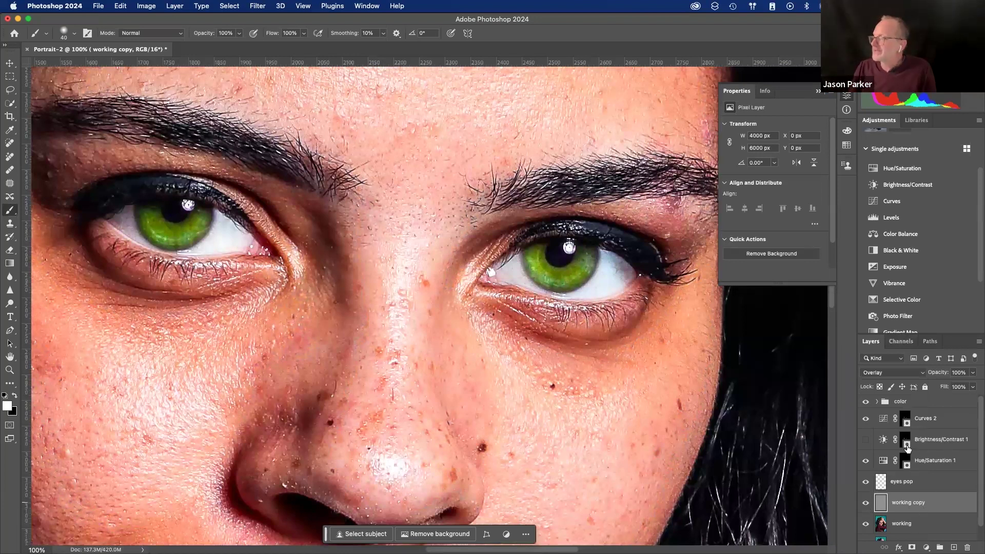
- Copy the Brightness/Contrast 1 mask to working copy, check it with the red mask overlay, and compare the layer off and on
{"action": "left_click_drag", "start_coordinate": [906, 440], "coordinate": [902, 506]}
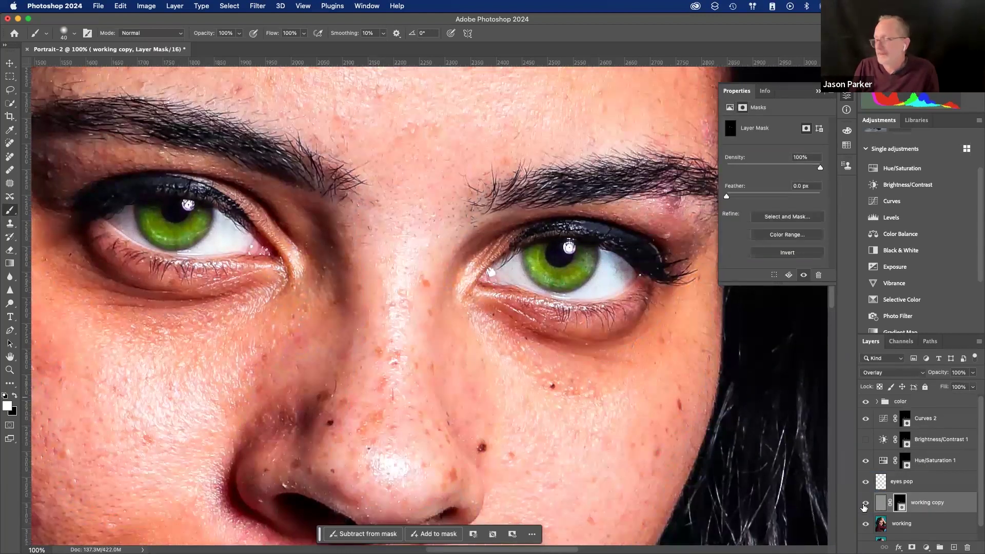
{"action": "key", "text": "backslash"}
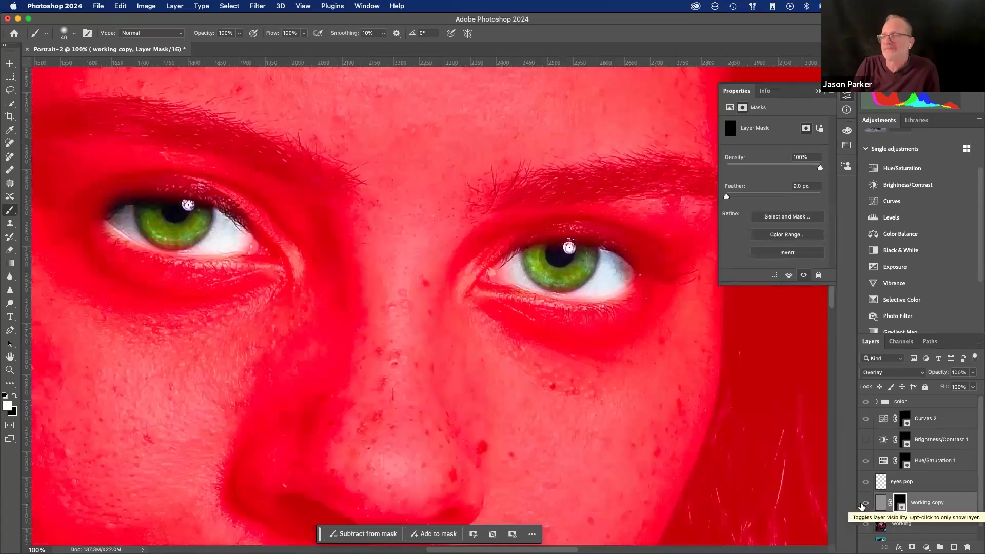
{"action": "key", "text": "backslash"}
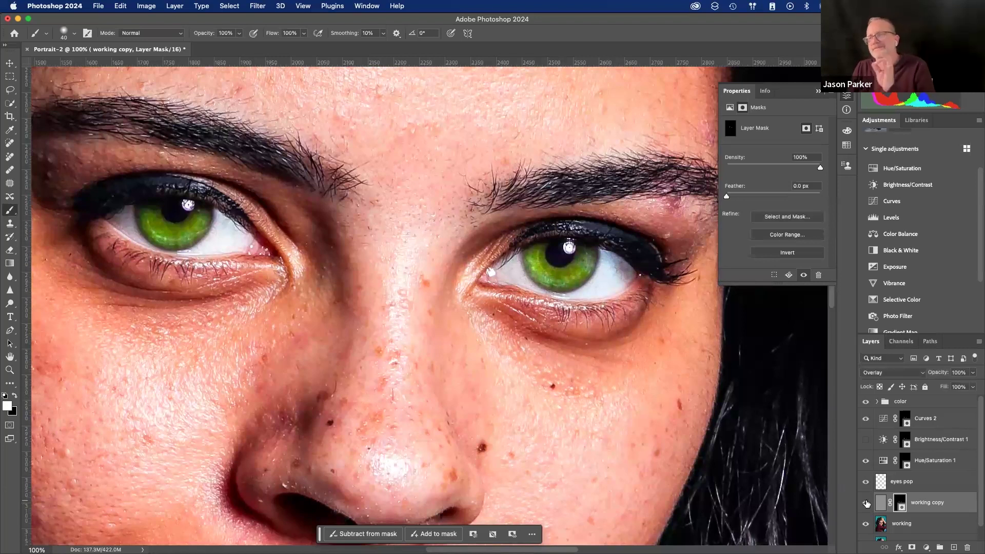
{"action": "left_click", "coordinate": [867, 504]}
{"action": "left_click", "coordinate": [867, 504]}
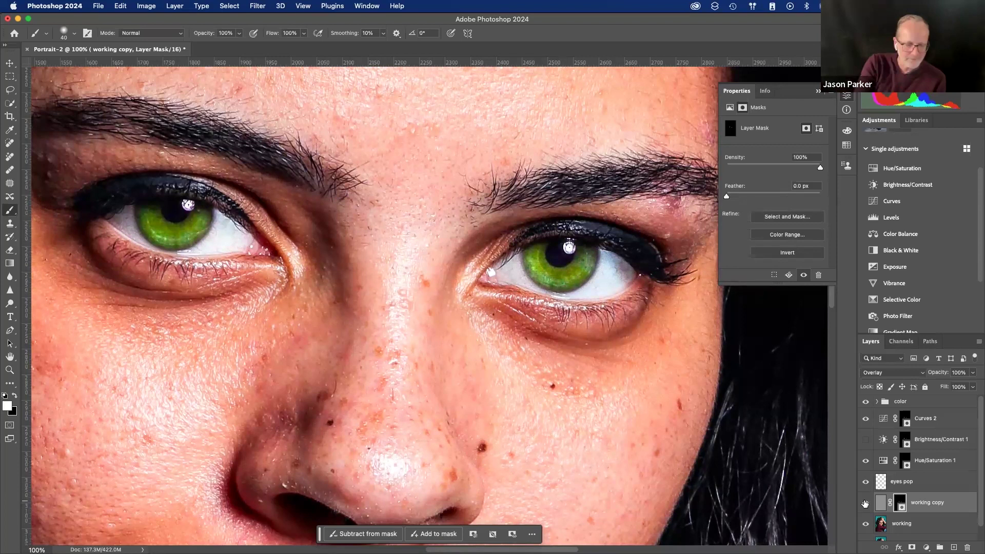
- Hide Hue/Saturation 1 and rename the working copy layer sharpen eyes
{"action": "left_click", "coordinate": [866, 461]}
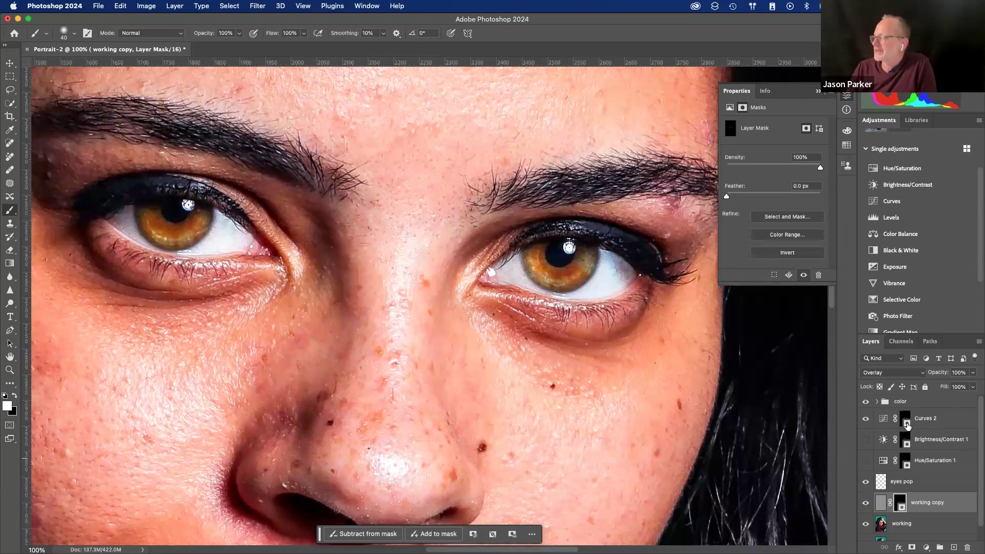
{"action": "double_click", "coordinate": [918, 502]}
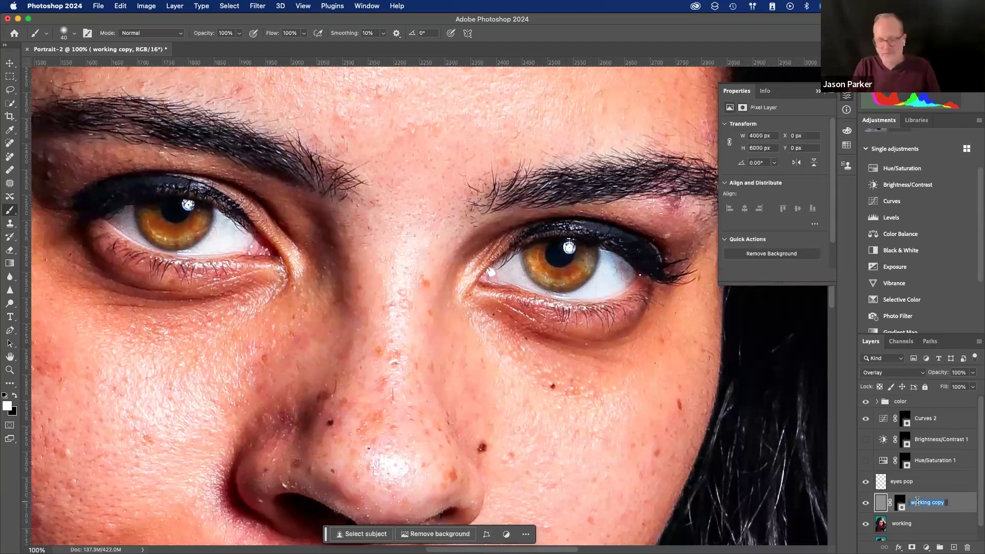
{"action": "type", "text": "sh"}
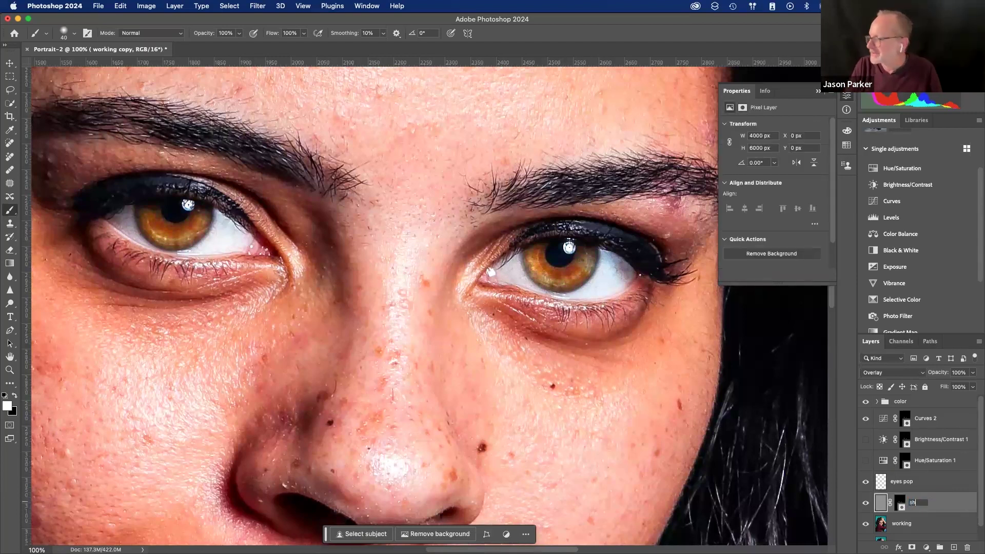
{"action": "type", "text": "arpen eyes"}
{"action": "key", "text": "Return"}
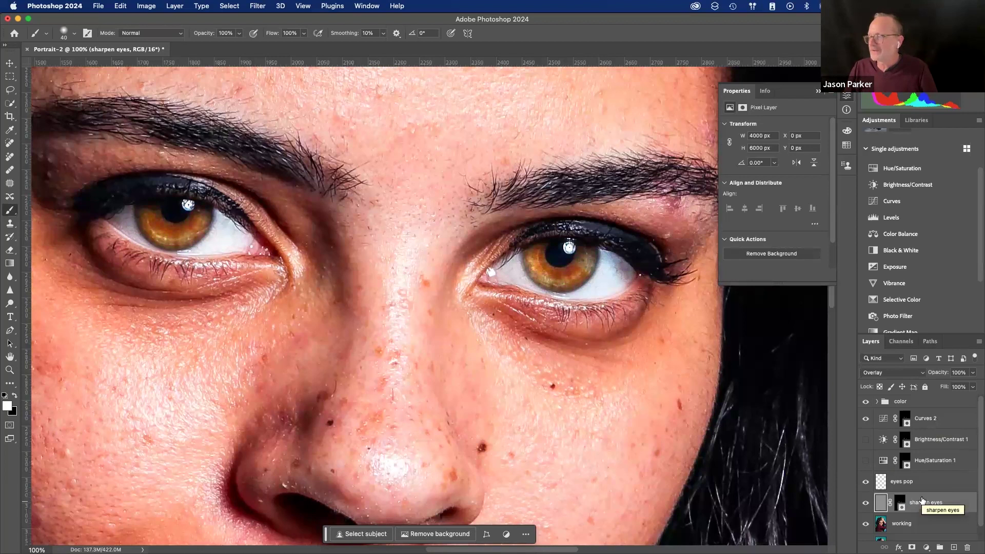
- Group the layers from sharpen eyes up to Curves 2 and name the group eyes
{"action": "left_click", "coordinate": [936, 417], "text": "shift"}
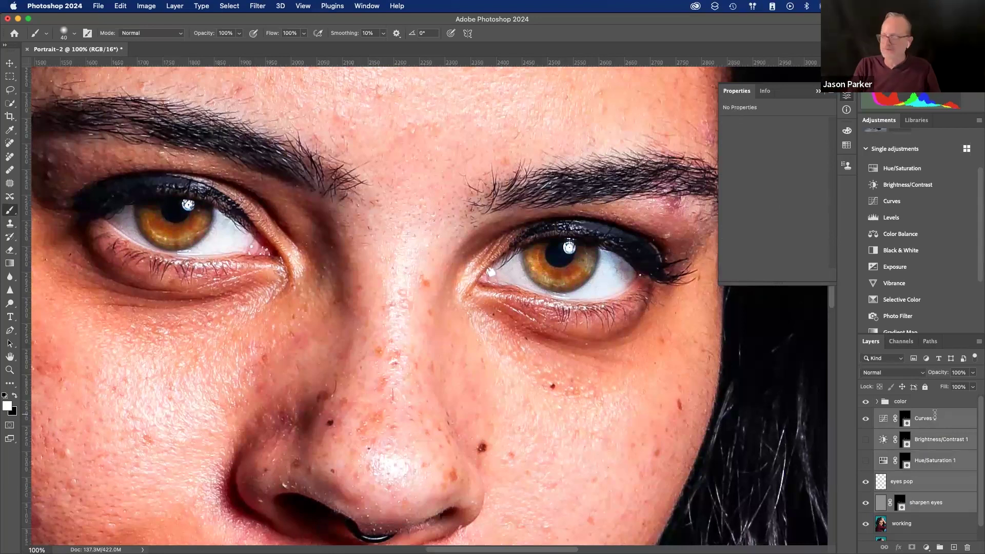
{"action": "key", "text": "super+g"}
{"action": "double_click", "coordinate": [905, 414]}
{"action": "type", "text": "eyes"}
{"action": "key", "text": "Return"}
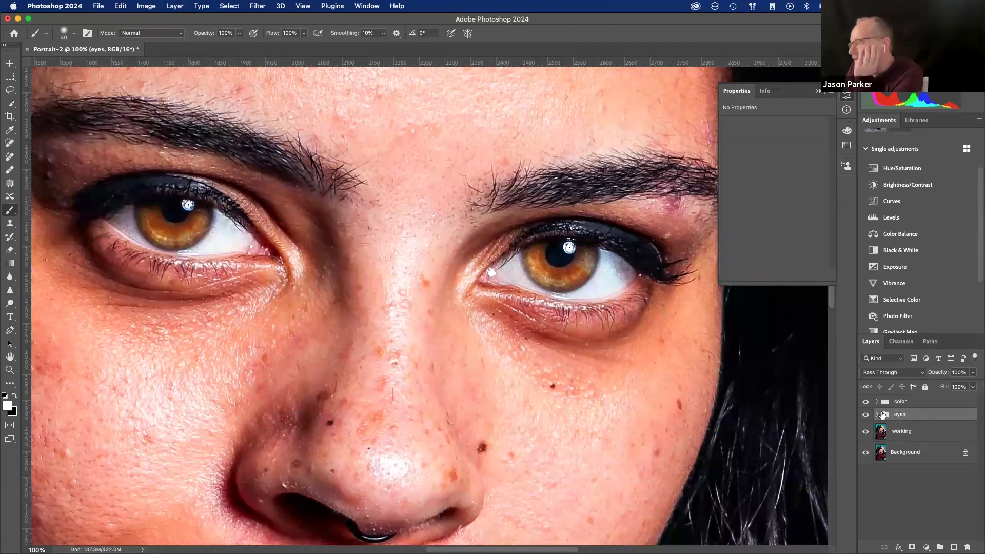
- Compare the eye close-up with the eyes and color groups each toggled, and with only the Background layer shown
{"action": "left_click", "coordinate": [866, 415]}
{"action": "left_click", "coordinate": [866, 415]}
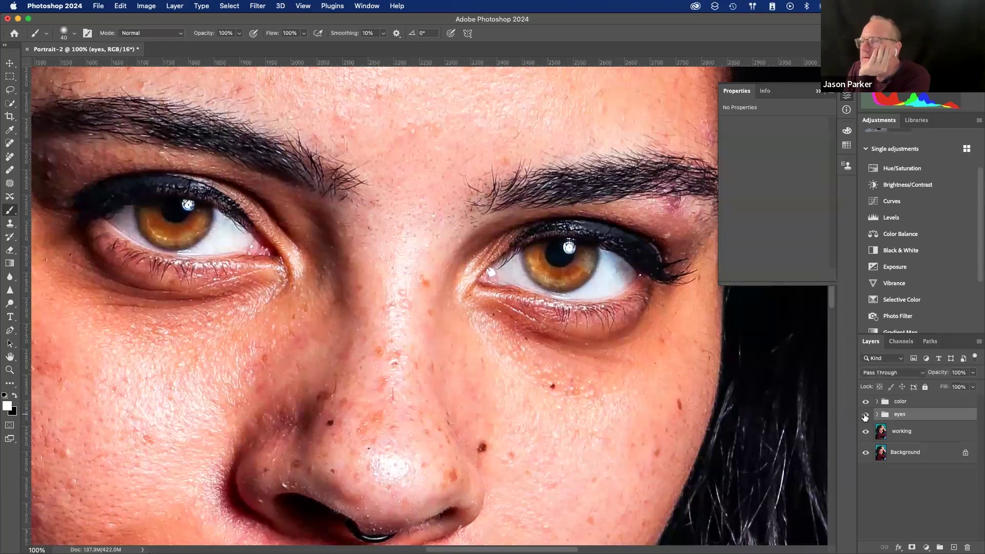
{"action": "left_click", "coordinate": [866, 402]}
{"action": "left_click", "coordinate": [866, 402]}
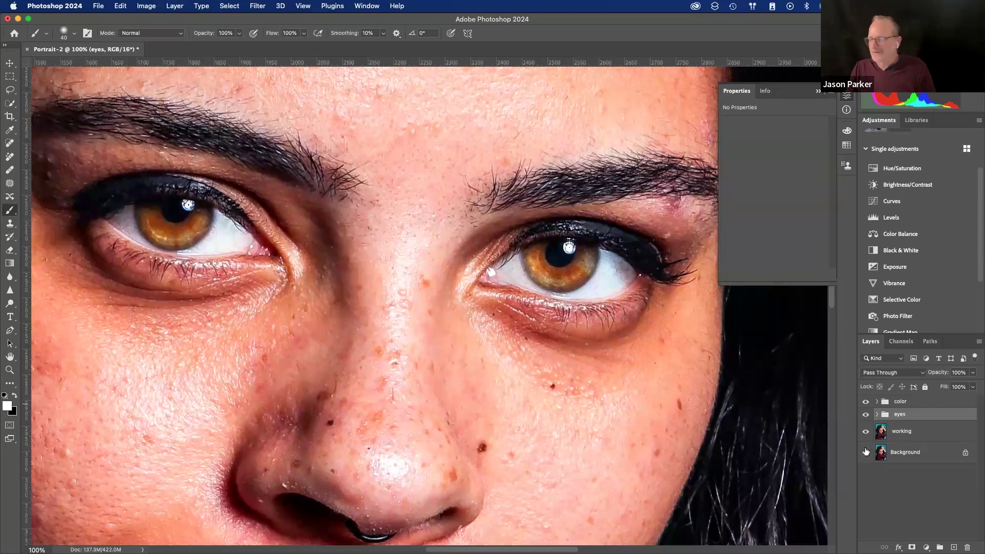
{"action": "left_click", "coordinate": [866, 453], "text": "alt"}
{"action": "left_click", "coordinate": [866, 452], "text": "alt"}
{"action": "left_click", "coordinate": [866, 452], "text": "alt"}
{"action": "left_click", "coordinate": [866, 452], "text": "alt"}
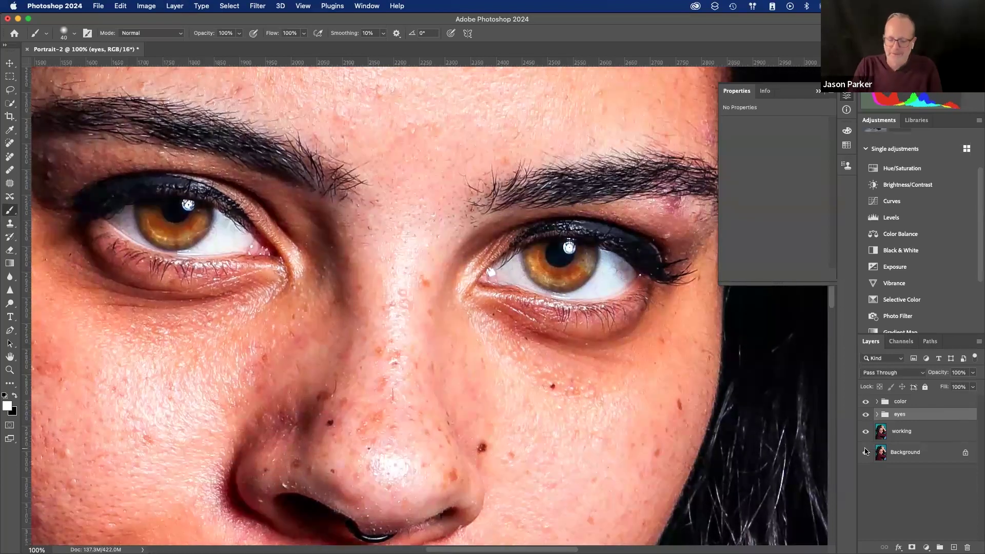
- Compare the whole portrait with only the Background shown against all layers, and examine the retouched face at 33.3%
{"action": "key", "text": "super+0"}
{"action": "left_click", "coordinate": [866, 452], "text": "alt"}
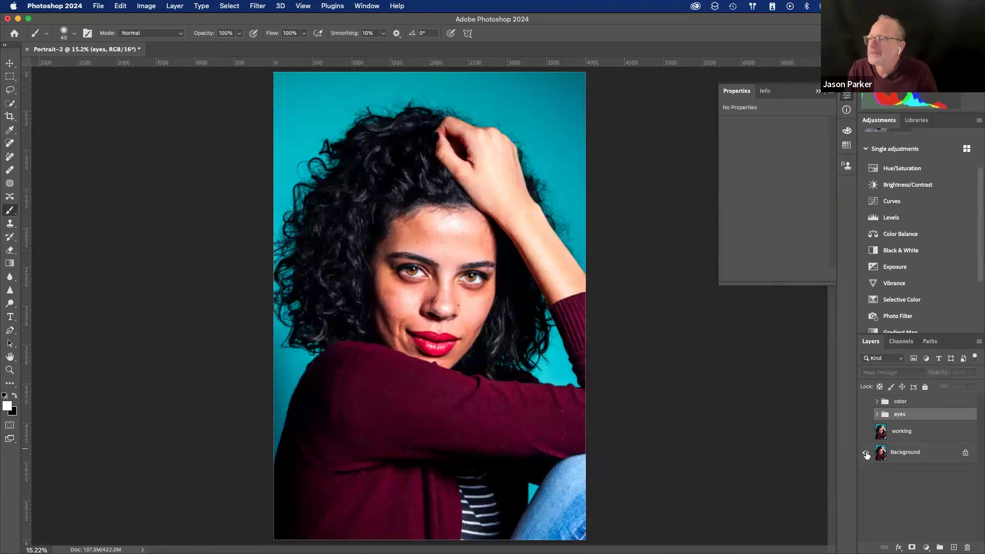
{"action": "left_click", "coordinate": [866, 453], "text": "alt"}
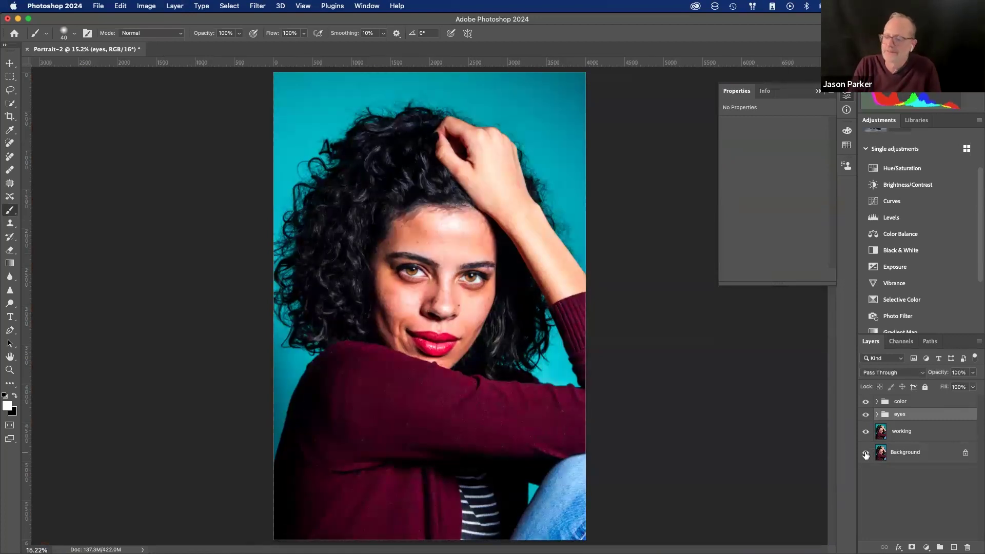
{"action": "key", "text": "super+equal"}
{"action": "key", "text": "super+equal"}
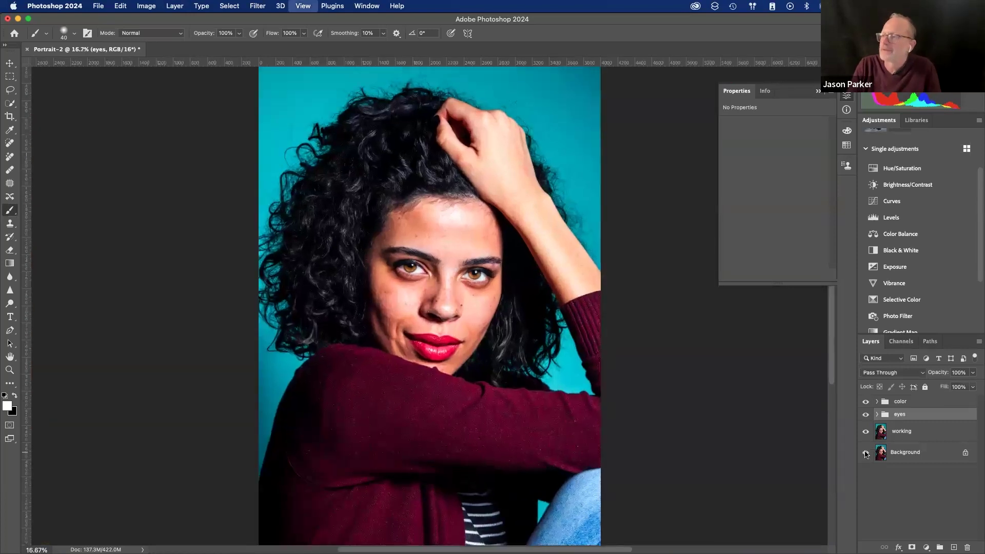
{"action": "key", "text": "backslash"}
{"action": "key", "text": "super+equal"}
{"action": "key", "text": "backslash"}
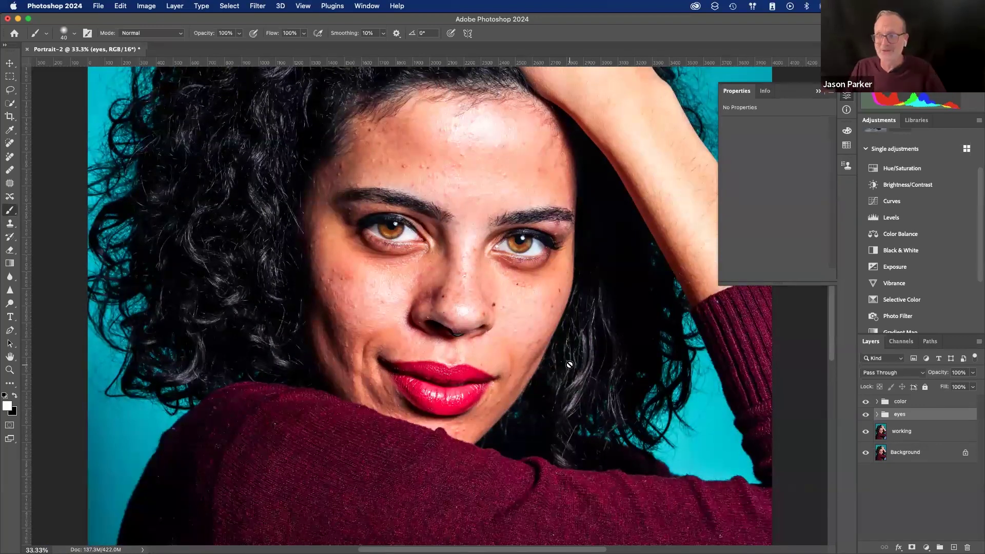
- Open Teeth.psd from the portrait retouching folder
{"action": "left_click", "coordinate": [98, 6]}
{"action": "mouse_move", "coordinate": [121, 61]}
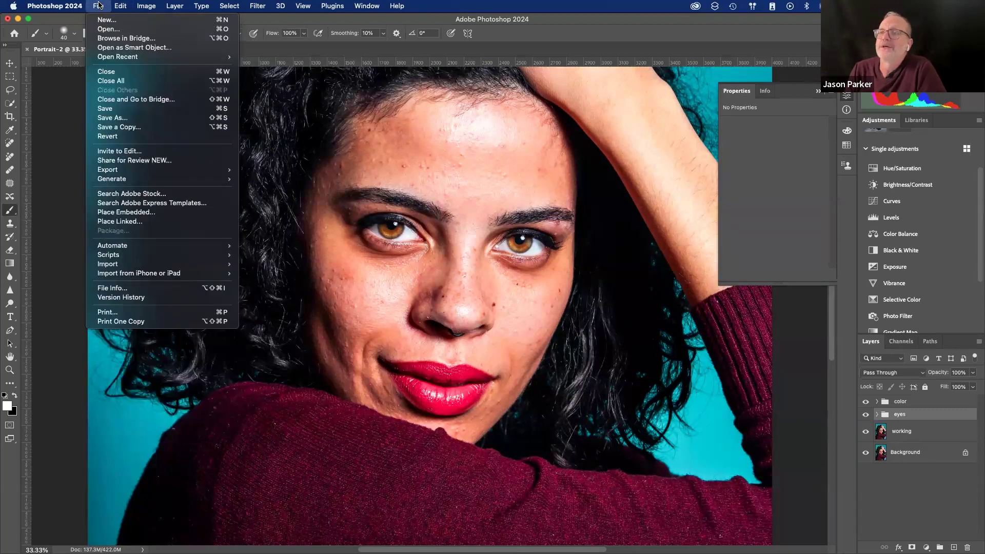
{"action": "left_click", "coordinate": [100, 29]}
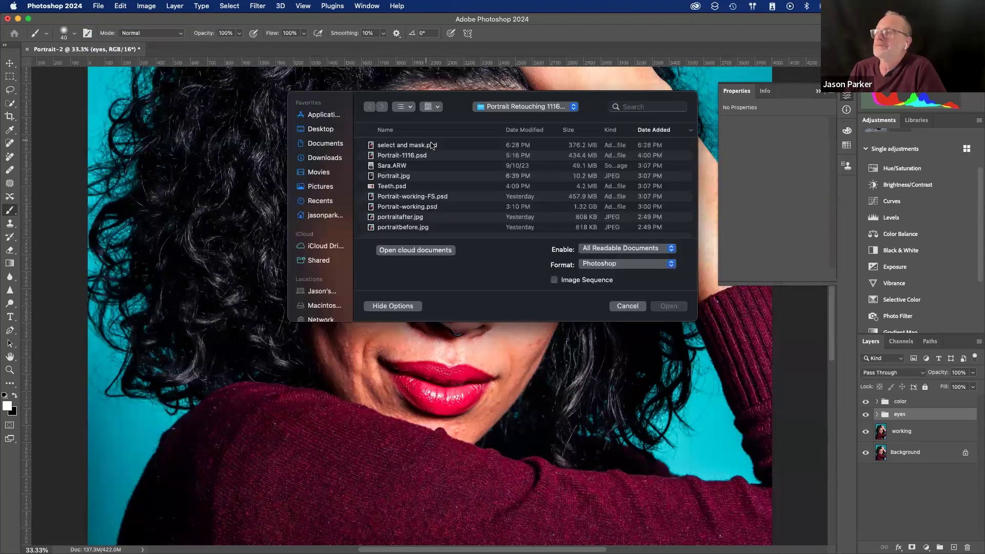
{"action": "double_click", "coordinate": [411, 188]}
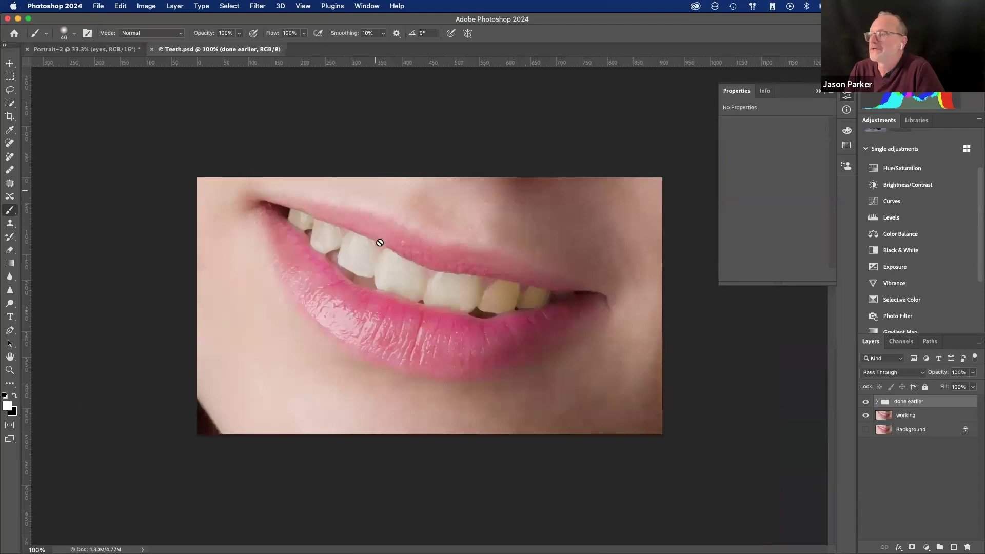
- Compare the teeth with the done earlier group toggled, and expand the group to examine its adjustment layers
{"action": "left_click", "coordinate": [866, 402]}
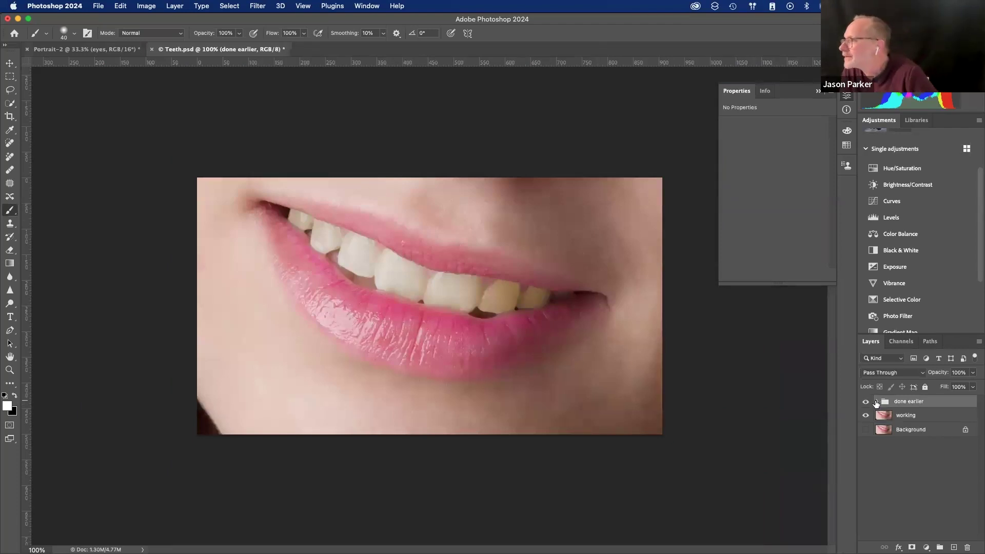
{"action": "left_click", "coordinate": [877, 401]}
{"action": "left_click_drag", "start_coordinate": [866, 415], "coordinate": [869, 480]}
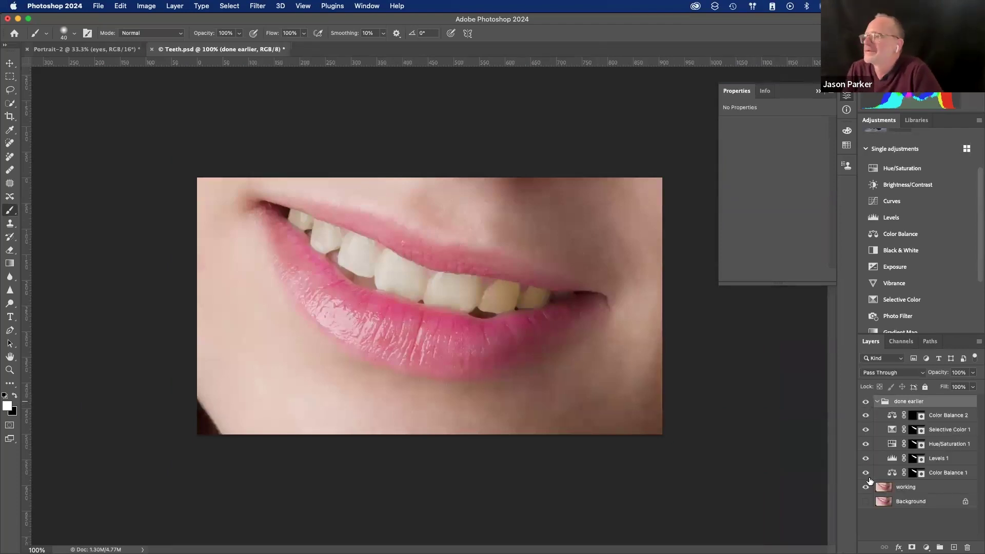
- Hide and collapse the done earlier group so only the working layer shows
{"action": "left_click", "coordinate": [866, 401]}
{"action": "left_click", "coordinate": [877, 401]}
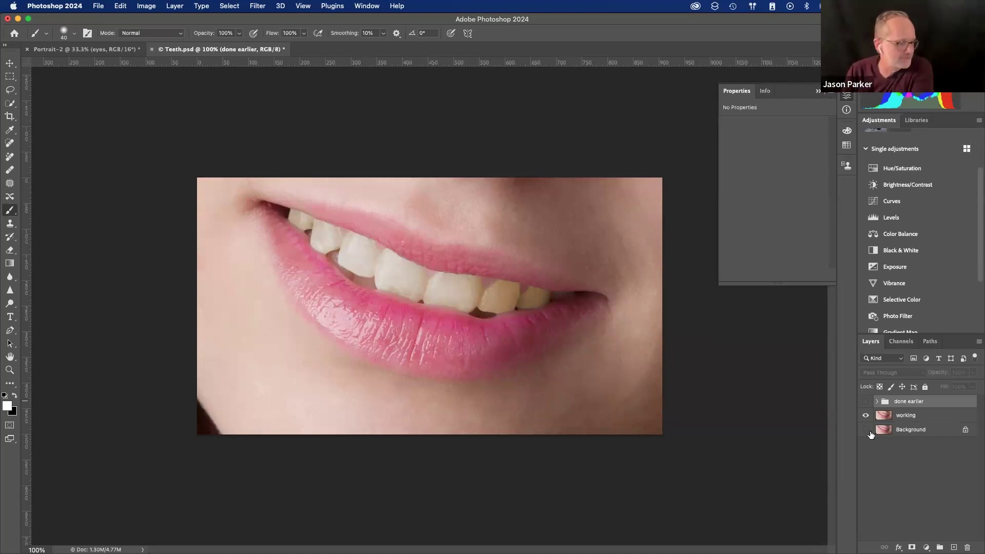
- Choose the Quick Selection tool and reduce its brush size to 35 px, leaving nothing selected
{"action": "left_click", "coordinate": [8, 104]}
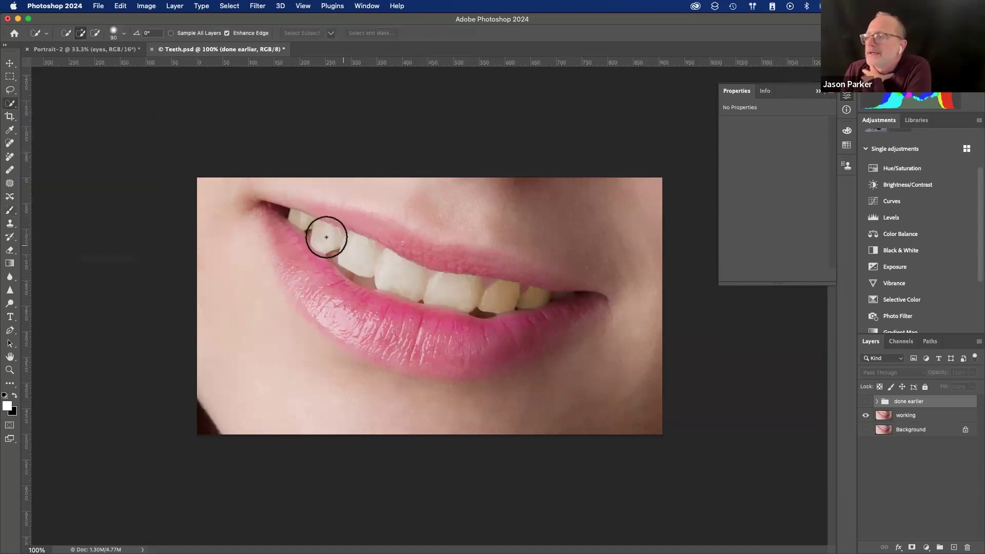
{"action": "key", "text": "bracketleft"}
{"action": "key", "text": "bracketleft"}
{"action": "key", "text": "bracketleft"}
{"action": "key", "text": "bracketleft"}
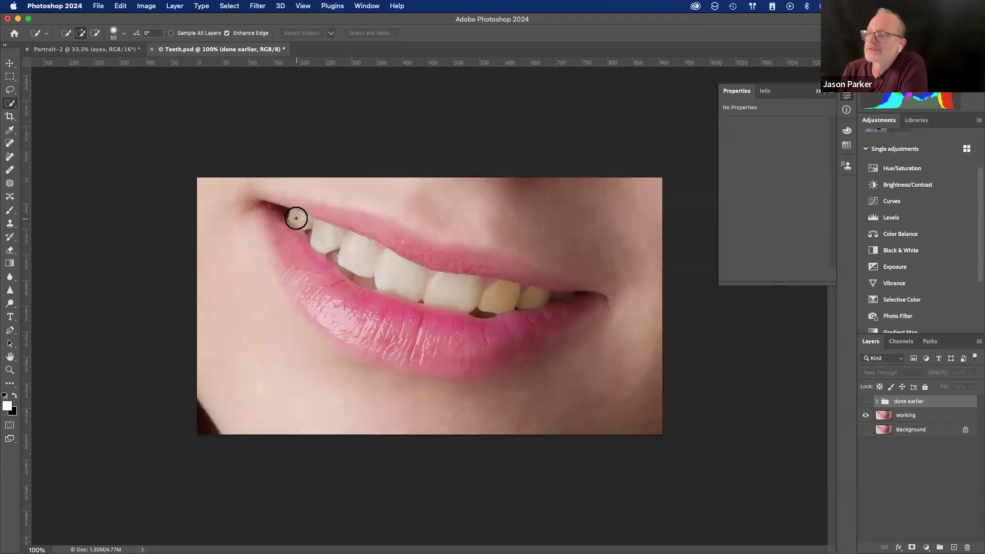
{"action": "key", "text": "bracketleft"}
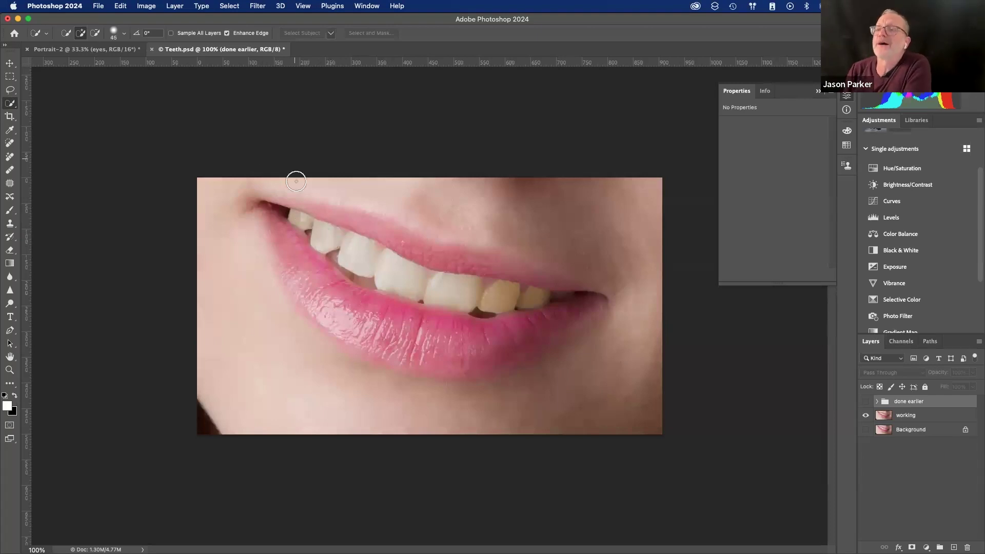
{"action": "left_click", "coordinate": [124, 33]}
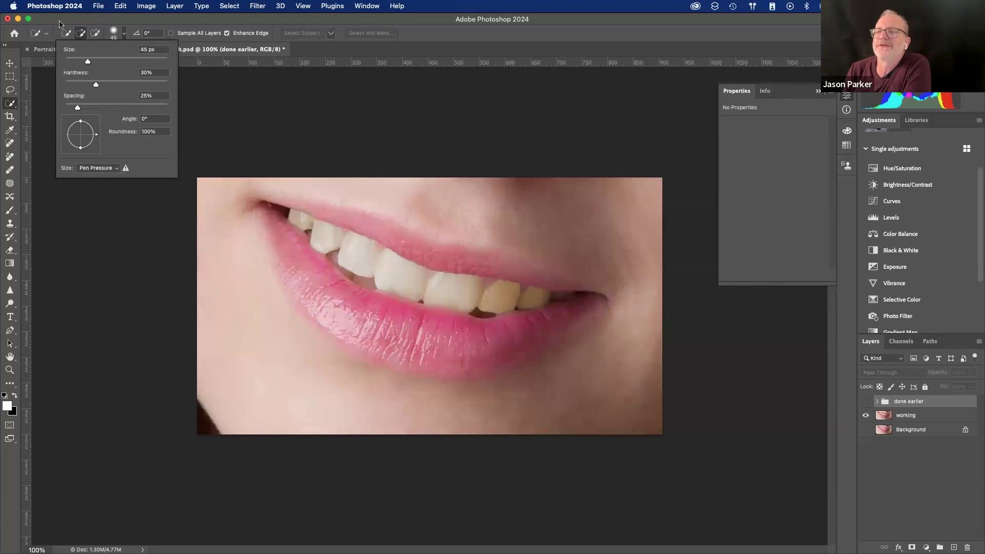
{"action": "left_click", "coordinate": [341, 249]}
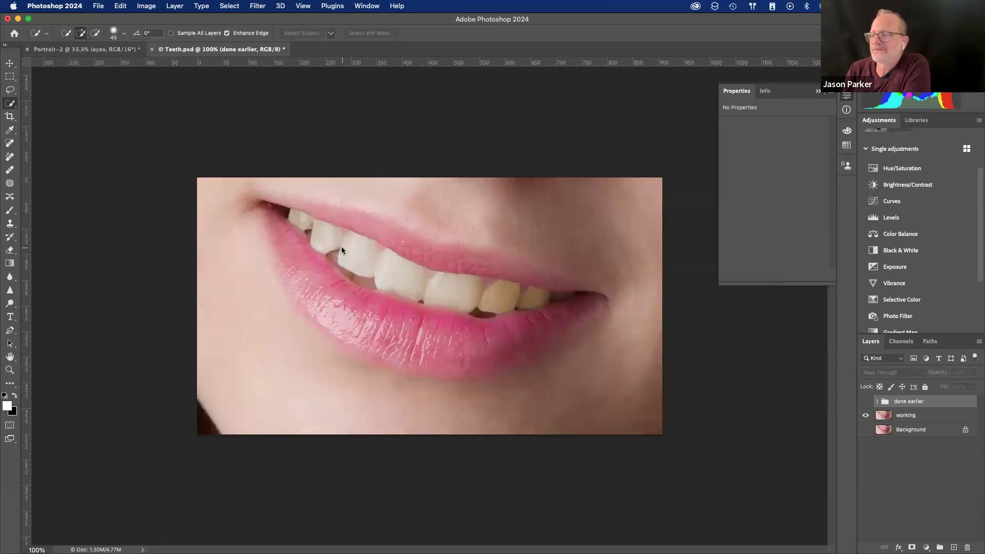
{"action": "left_click_drag", "start_coordinate": [394, 269], "coordinate": [411, 274]}
{"action": "key", "text": "super+d"}
{"action": "key", "text": "bracketleft"}
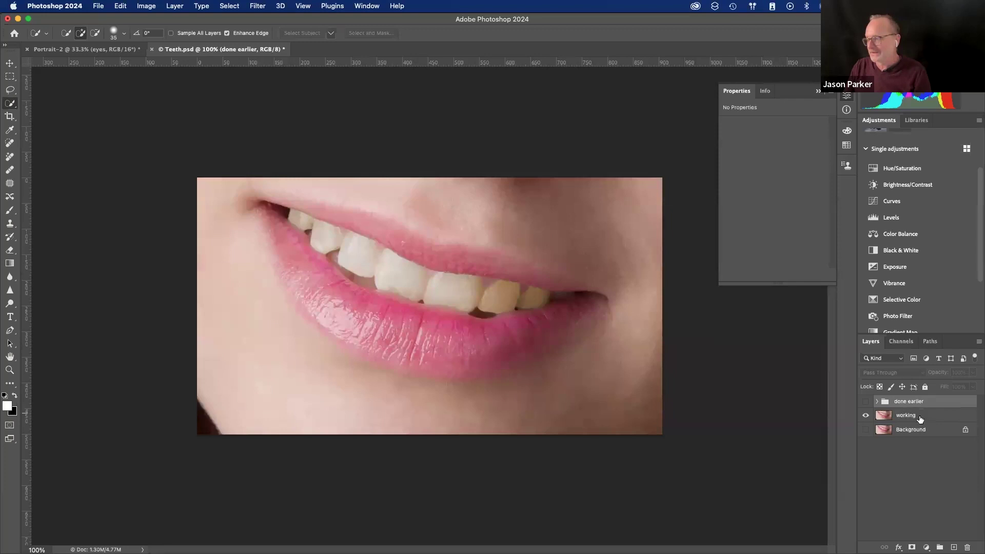
- Select all the visible upper teeth on the working layer with Quick Selection
{"action": "left_click", "coordinate": [916, 417]}
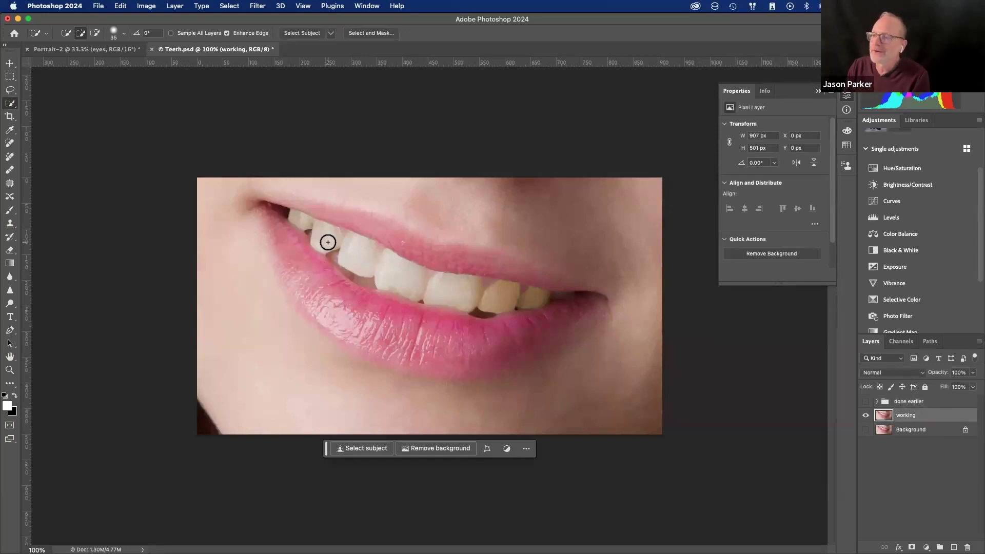
{"action": "key", "text": "super+a"}
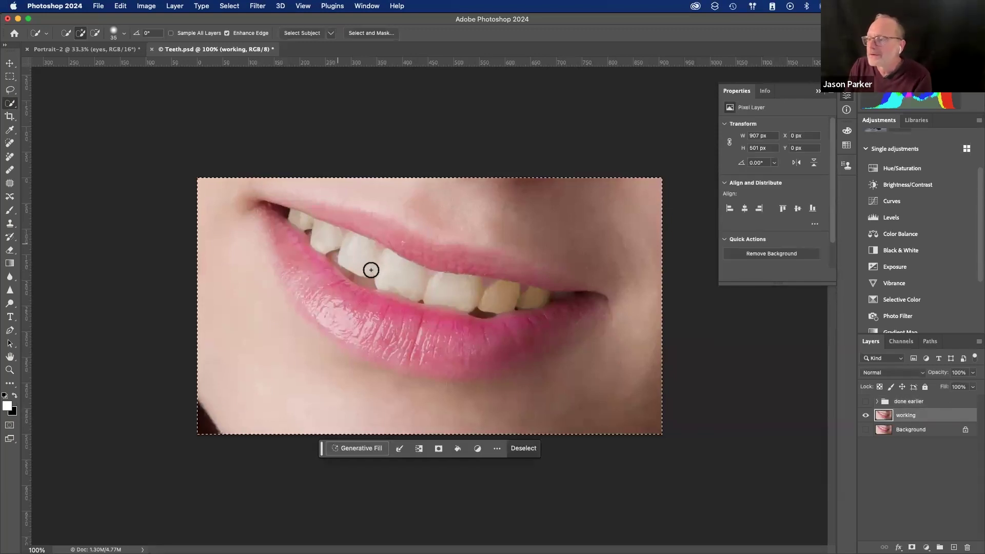
{"action": "key", "text": "super+d"}
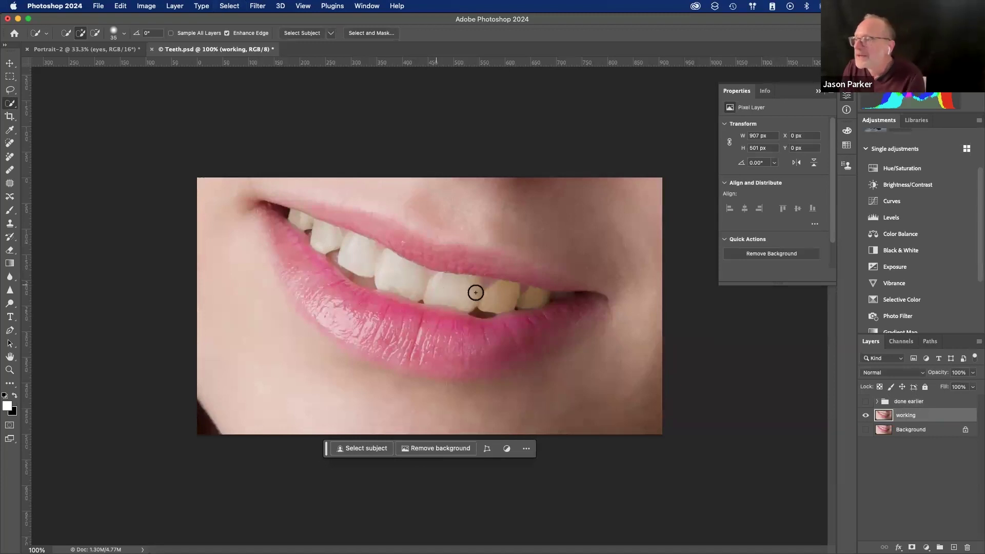
{"action": "left_click", "coordinate": [455, 288]}
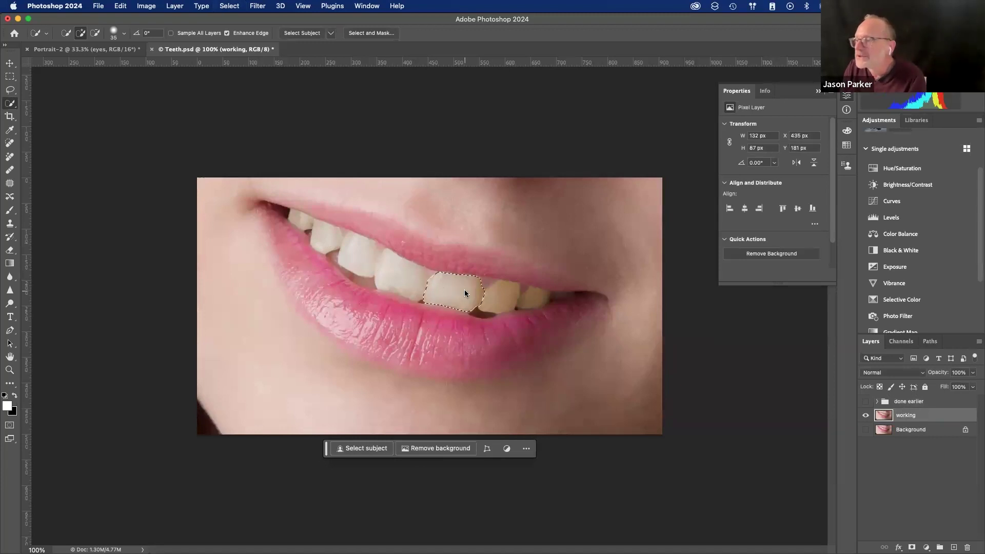
{"action": "left_click", "coordinate": [409, 277]}
{"action": "left_click_drag", "start_coordinate": [352, 250], "coordinate": [300, 222]}
{"action": "left_click_drag", "start_coordinate": [502, 293], "coordinate": [536, 299]}
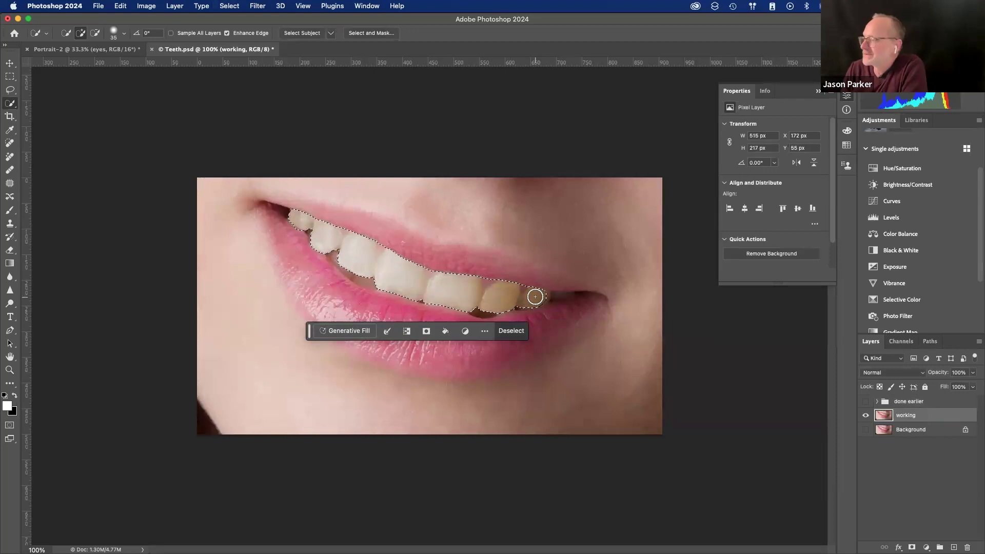
{"action": "left_click", "coordinate": [878, 402]}
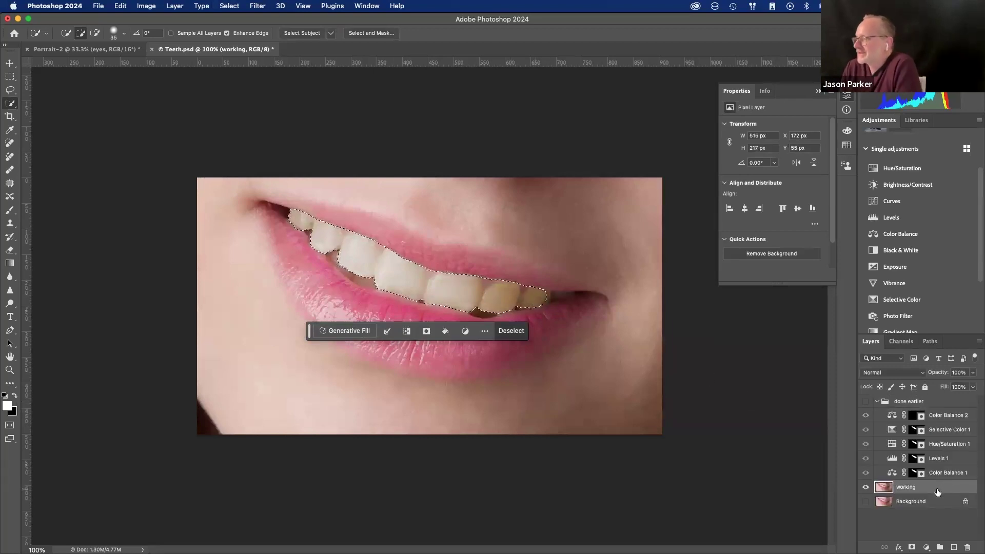
{"action": "left_click", "coordinate": [891, 218]}
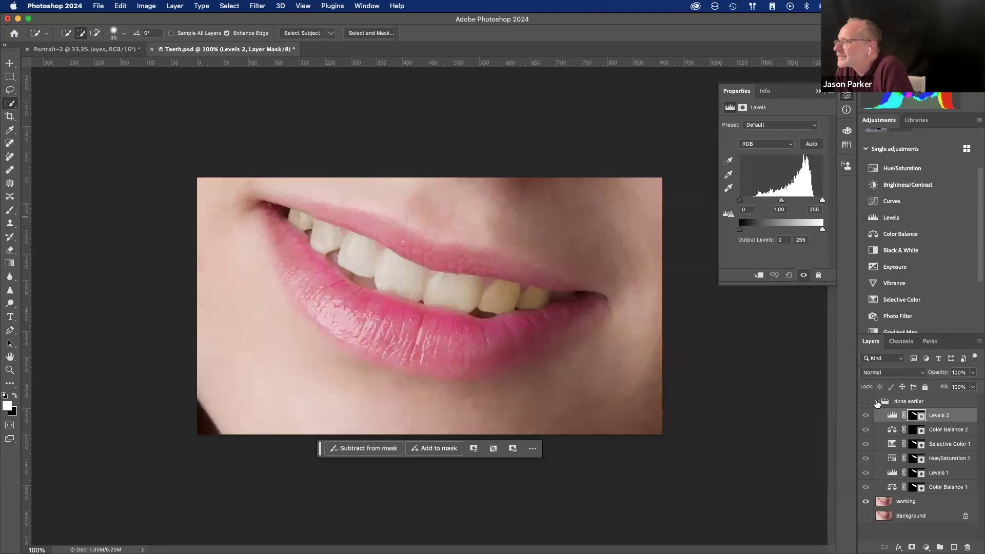
{"action": "key", "text": "super+z"}
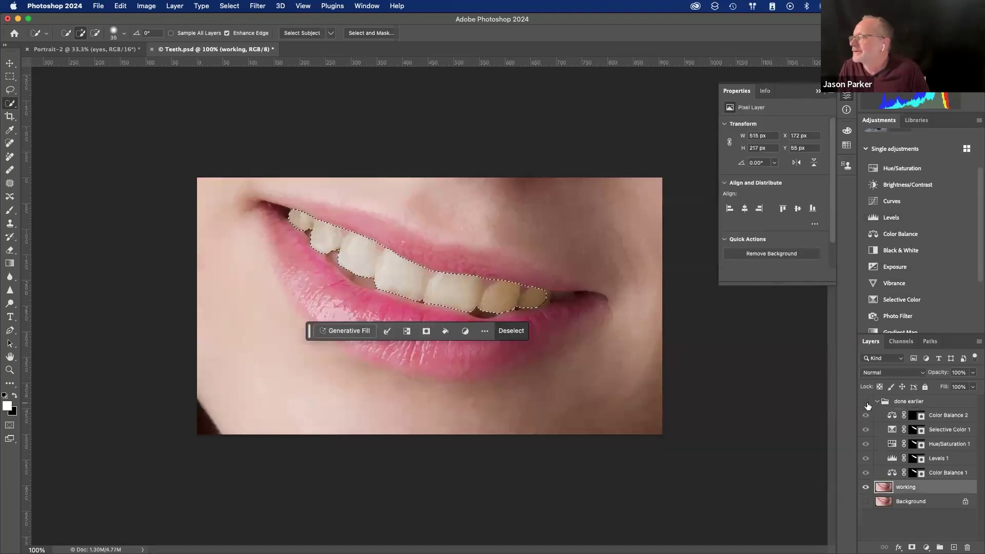
{"action": "left_click", "coordinate": [877, 402]}
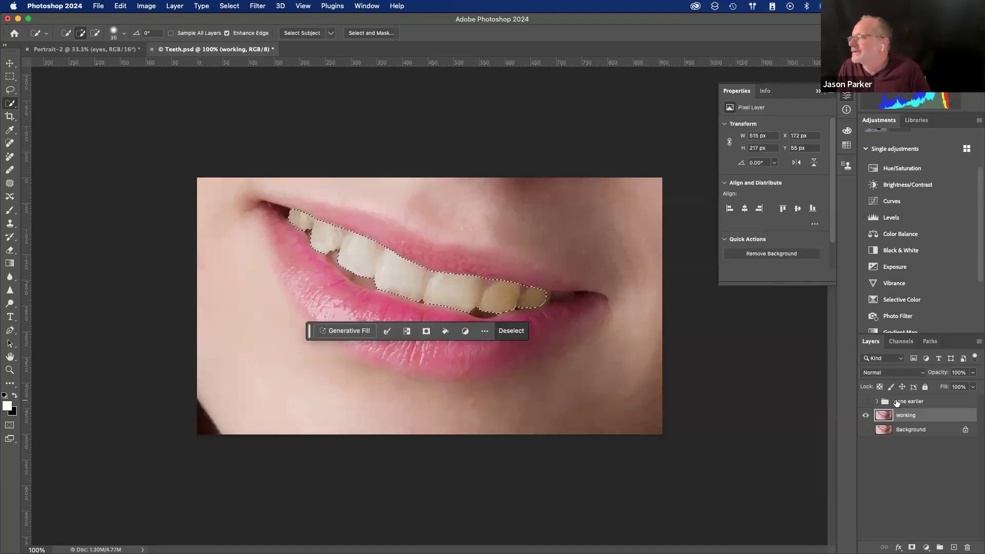
- Add a Levels adjustment masked to the selected teeth directly above the working layer and set its highlight input level to 235
{"action": "left_click", "coordinate": [892, 217]}
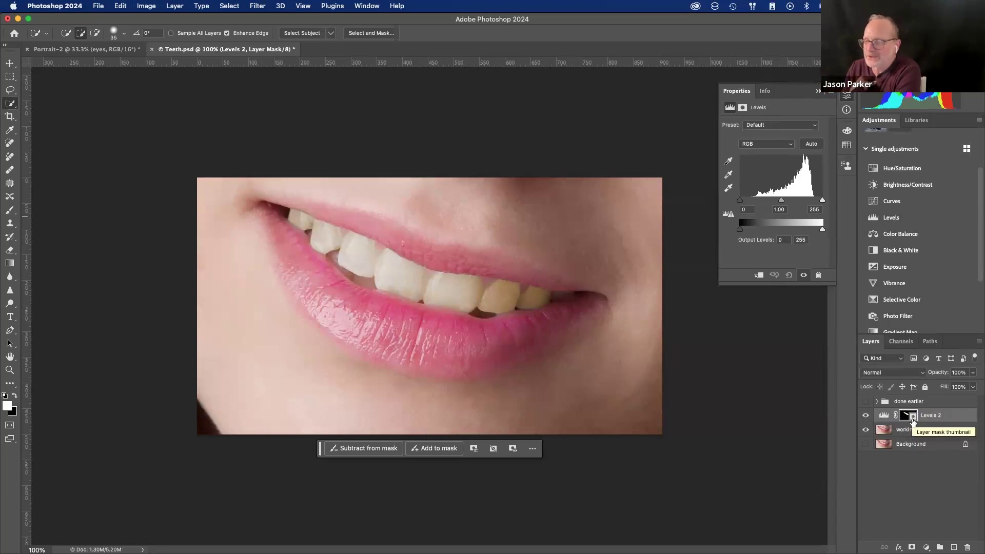
{"action": "key", "text": "backslash"}
{"action": "key", "text": "backslash"}
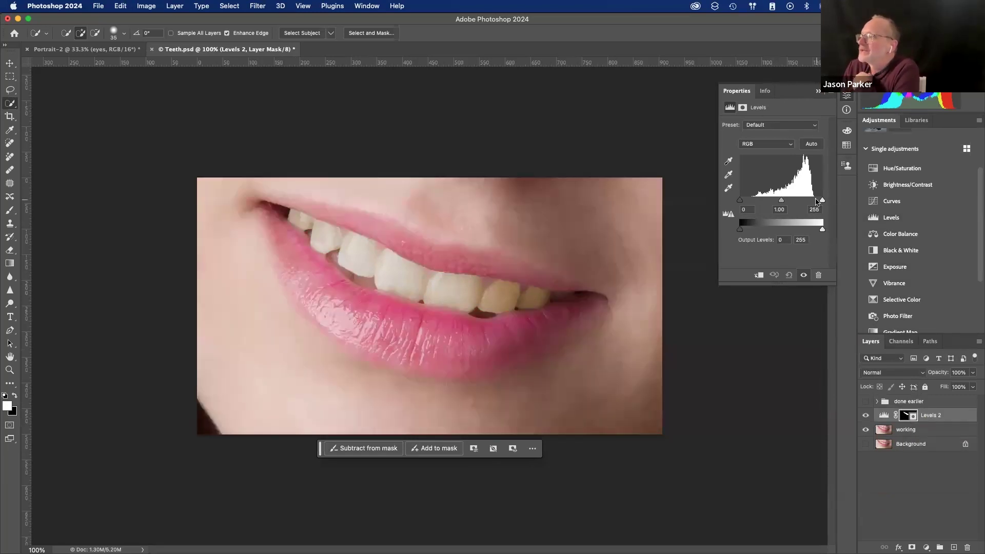
{"action": "left_click_drag", "start_coordinate": [819, 201], "coordinate": [817, 201]}
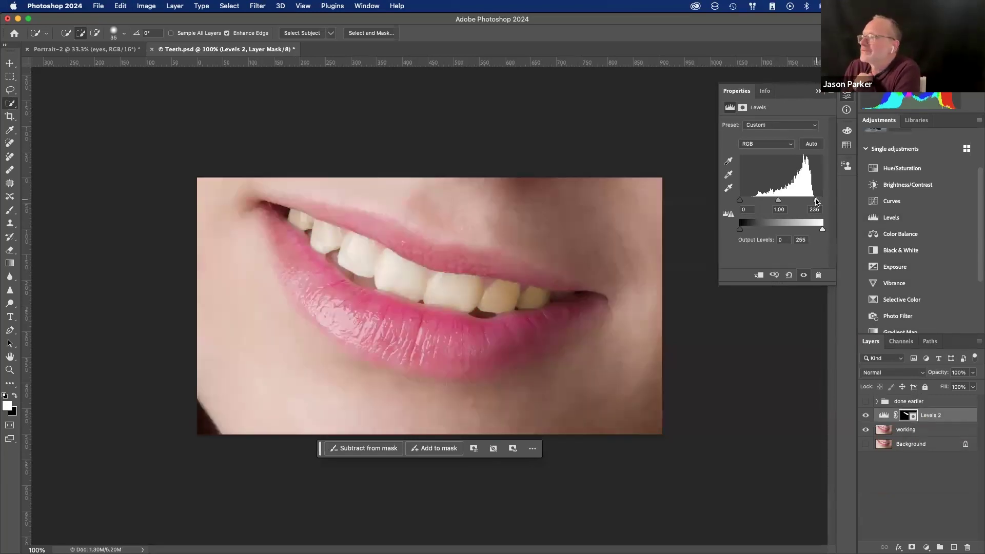
{"action": "double_click", "coordinate": [815, 209]}
{"action": "type", "text": "235"}
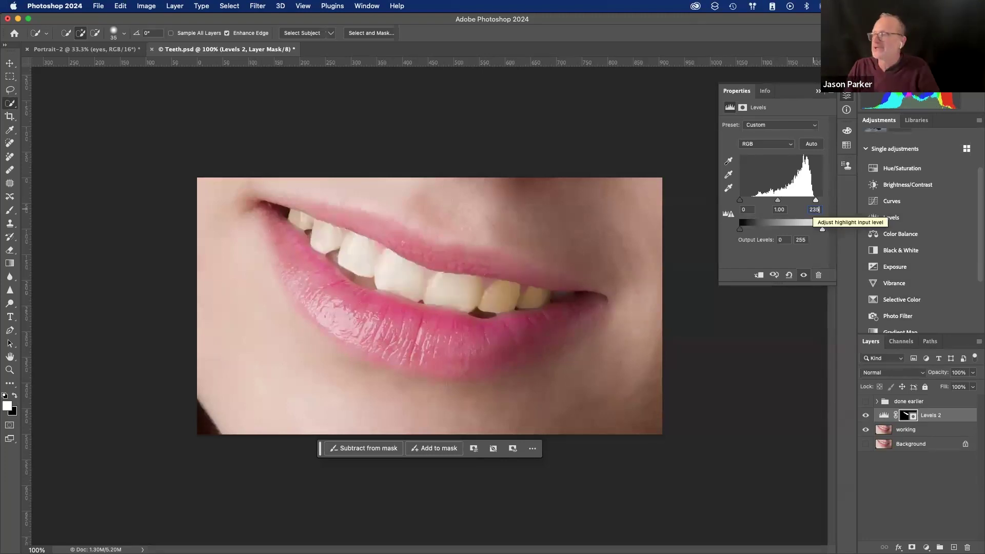
{"action": "mouse_move", "coordinate": [740, 200]}
{"action": "left_mouse_down"}
{"action": "mouse_move", "coordinate": [764, 200]}
{"action": "mouse_move", "coordinate": [738, 201]}
{"action": "left_mouse_up"}
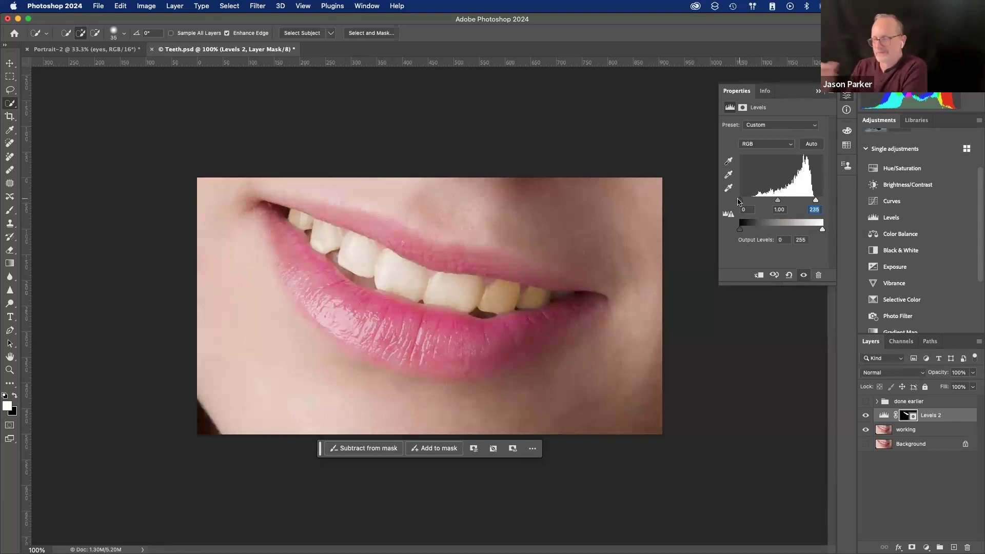
{"action": "left_click", "coordinate": [816, 90]}
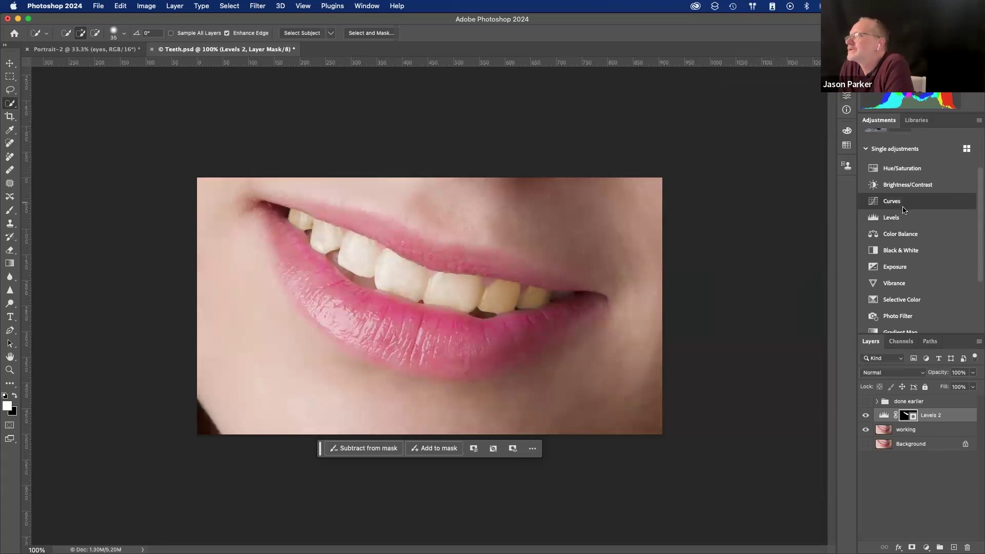
- Add a Color Balance adjustment above the Levels layer and replace its mask with a copy of the Levels teeth mask
{"action": "scroll", "coordinate": [906, 261], "scroll_direction": "down", "scroll_amount": 3}
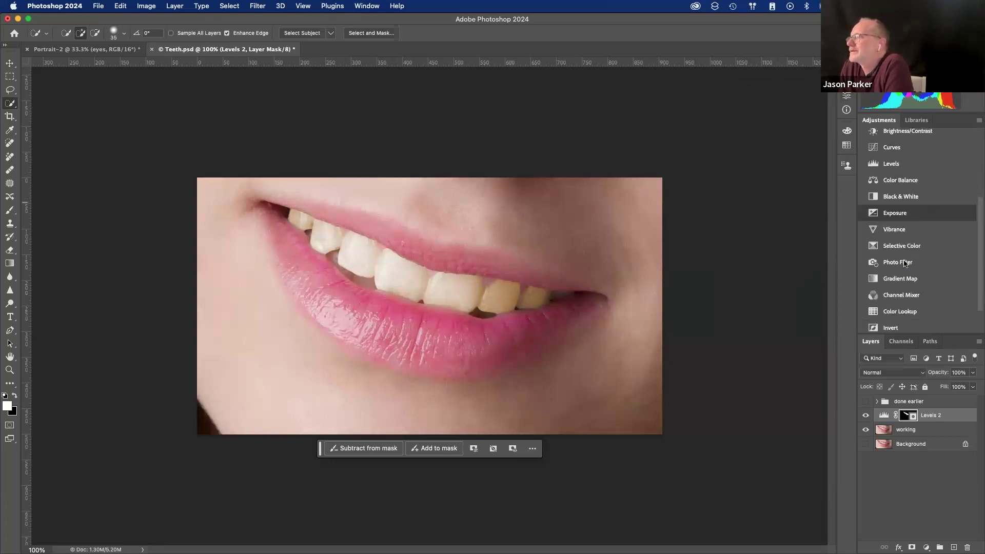
{"action": "scroll", "coordinate": [906, 263], "scroll_direction": "up", "scroll_amount": 5}
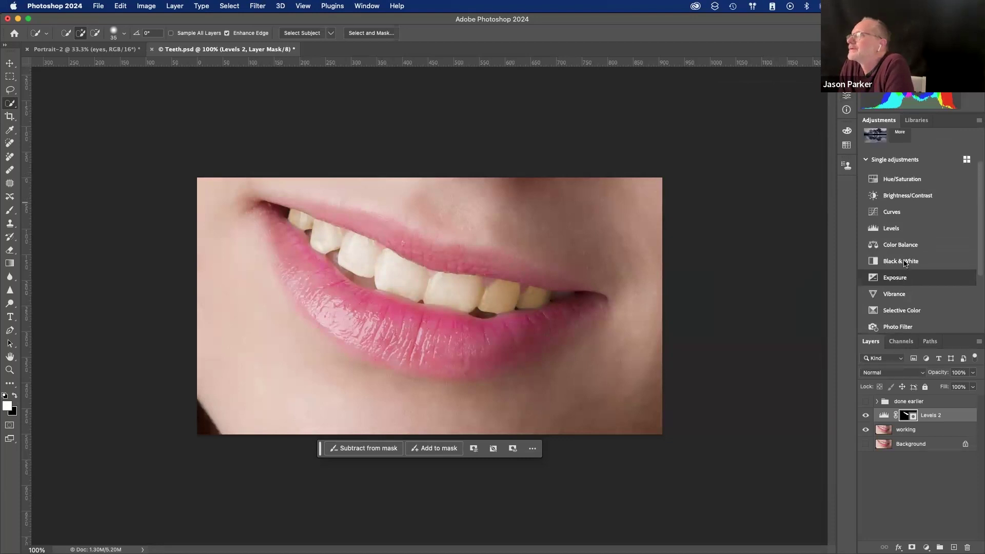
{"action": "left_click", "coordinate": [895, 247]}
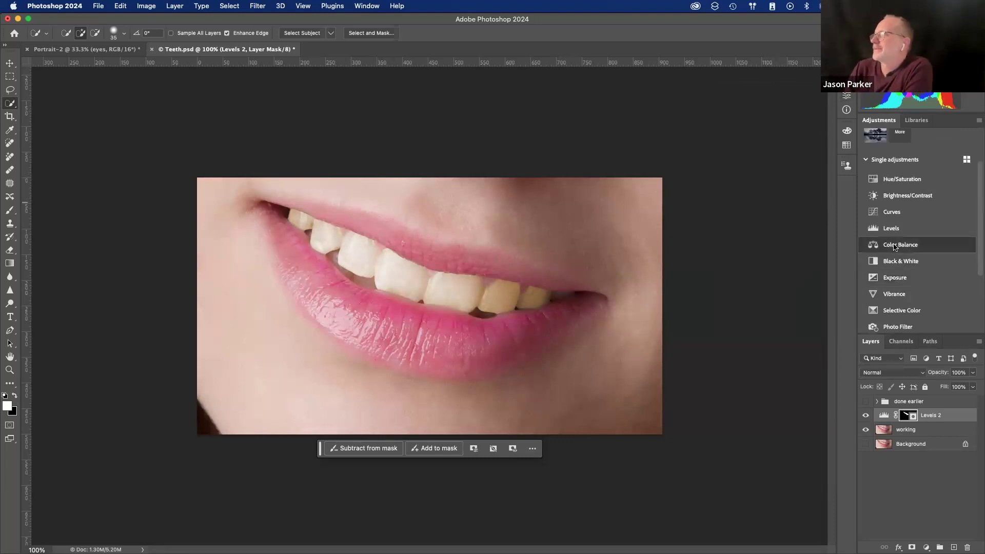
{"action": "left_click_drag", "start_coordinate": [909, 434], "coordinate": [906, 418]}
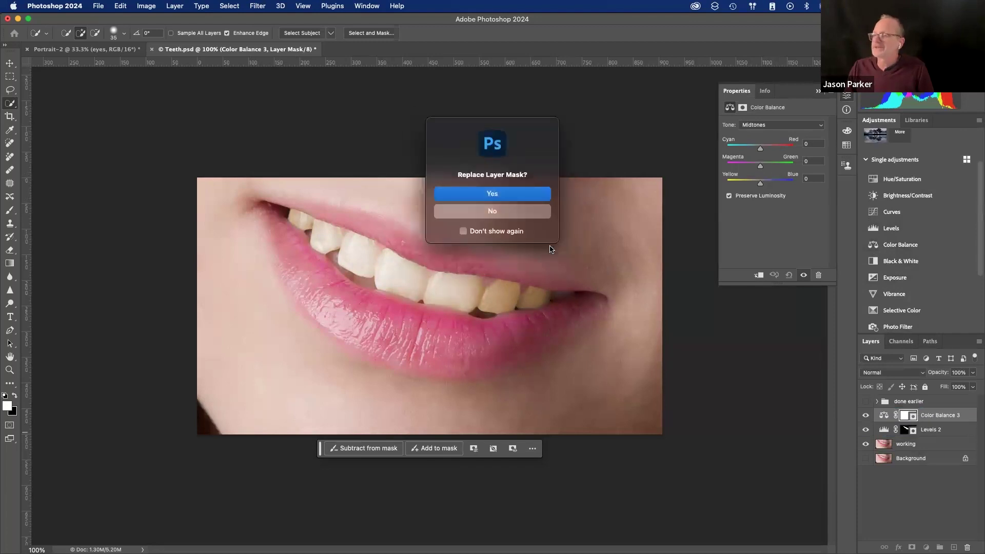
{"action": "left_click", "coordinate": [473, 195]}
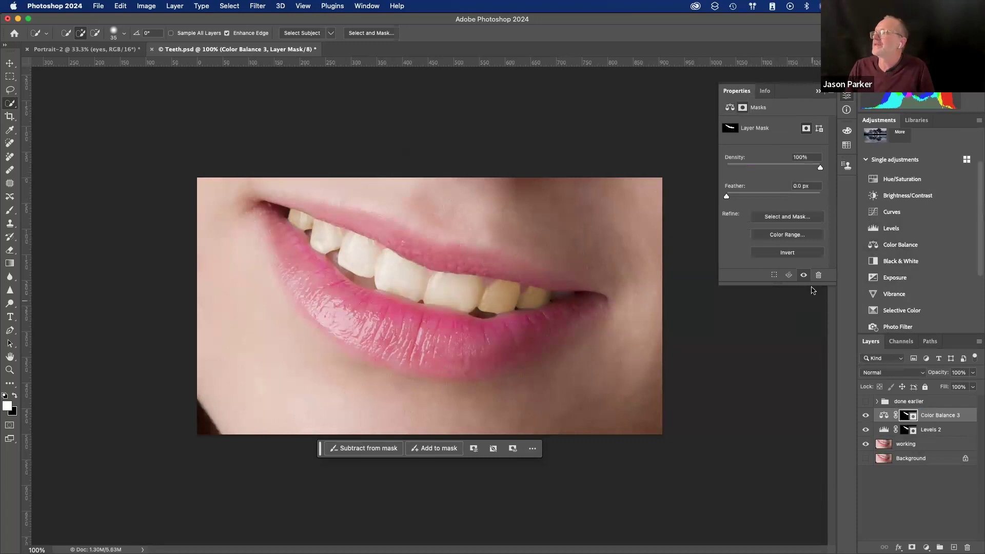
- Shift the teeth's Color Balance toward blue, with Yellow/Blue at +24 for midtones and +13 for highlights
{"action": "key", "text": "super+2"}
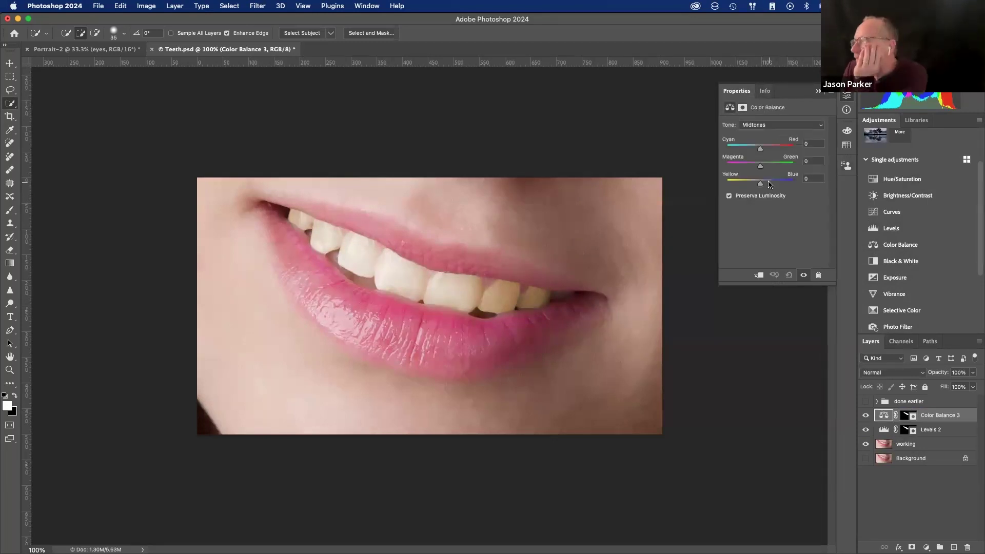
{"action": "left_click_drag", "start_coordinate": [764, 186], "coordinate": [769, 185]}
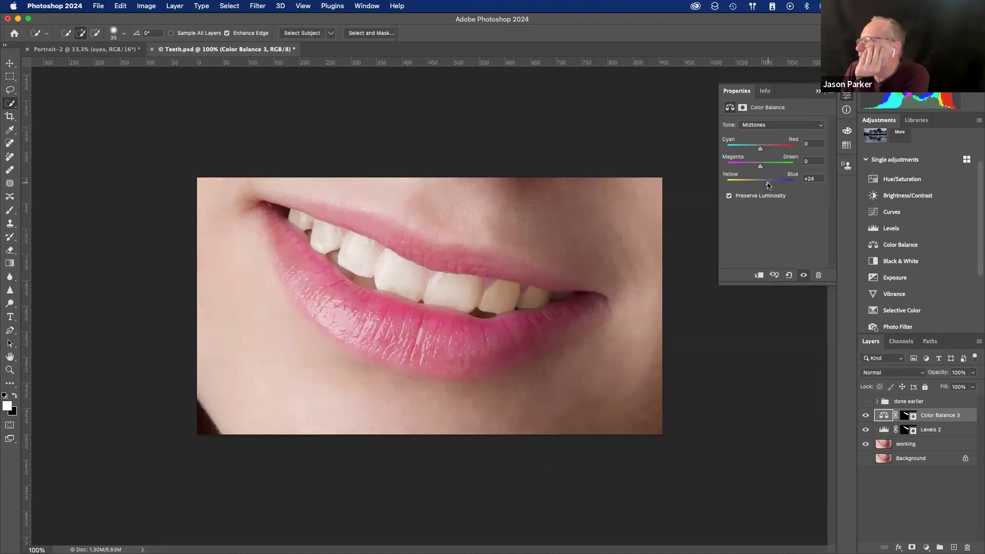
{"action": "left_click", "coordinate": [758, 125]}
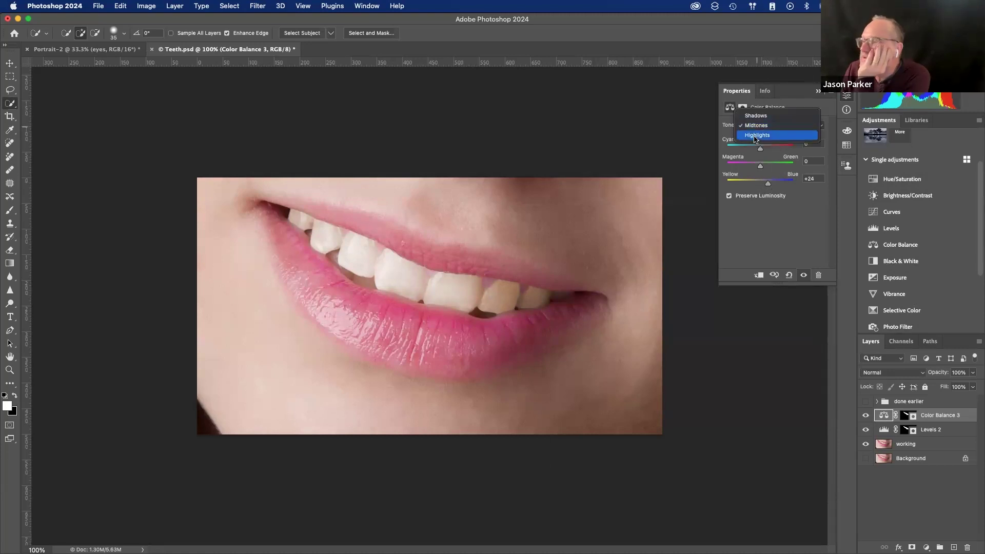
{"action": "left_click", "coordinate": [755, 135]}
{"action": "left_click", "coordinate": [768, 184]}
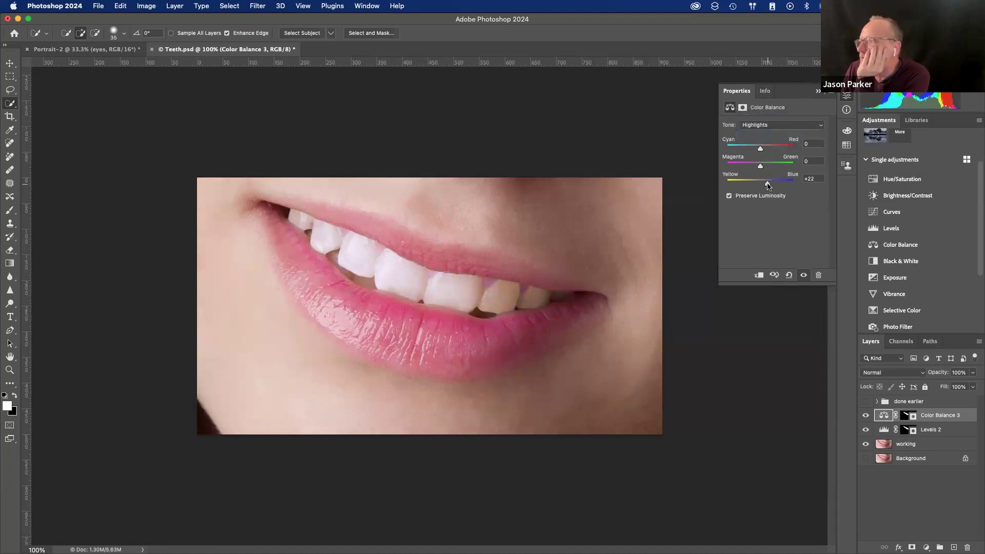
{"action": "left_click_drag", "start_coordinate": [768, 186], "coordinate": [764, 187]}
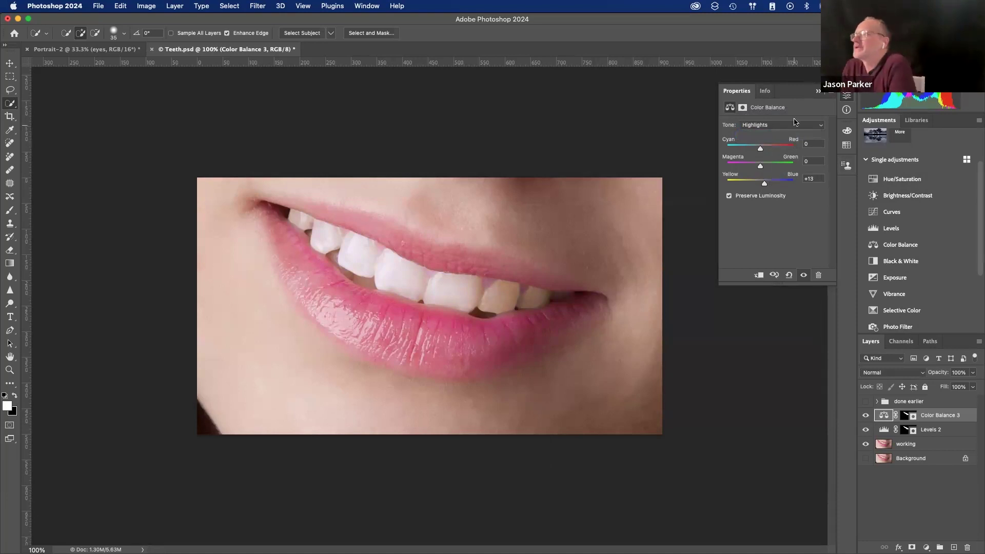
{"action": "left_click", "coordinate": [819, 91]}
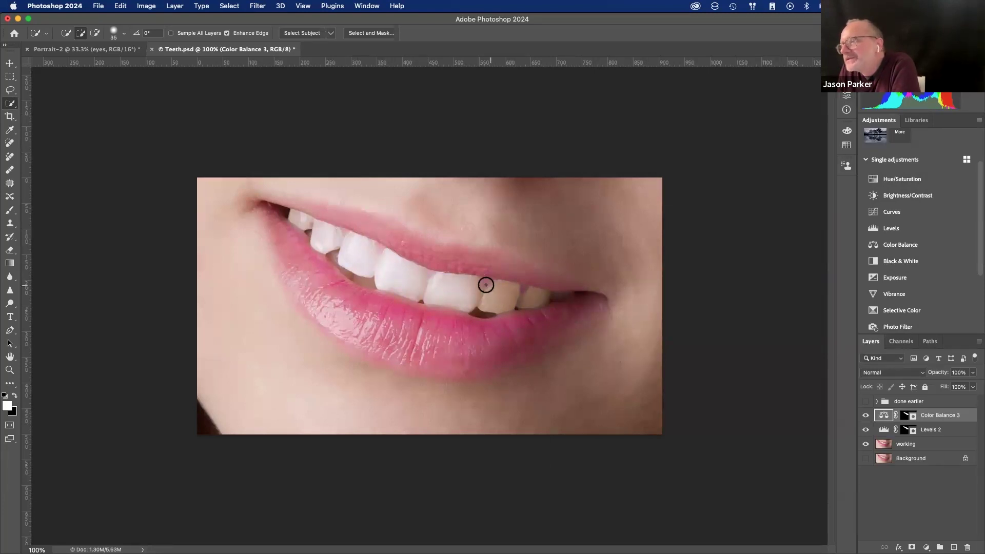
- Paint black with a 30 px brush on the Color Balance mask to exclude the gum and lip edges above the teeth, checking against the mask overlay
{"action": "key", "text": "backslash"}
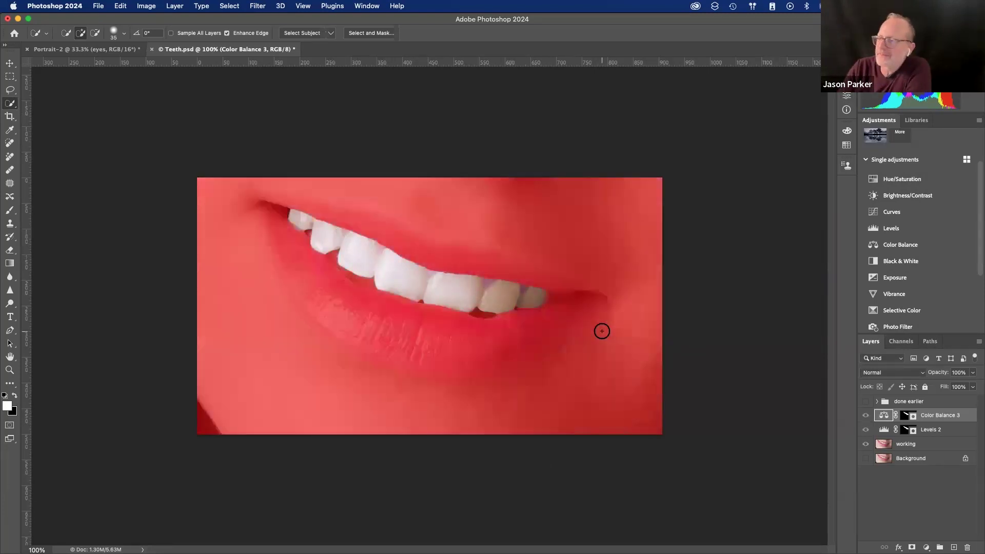
{"action": "left_click", "coordinate": [906, 415]}
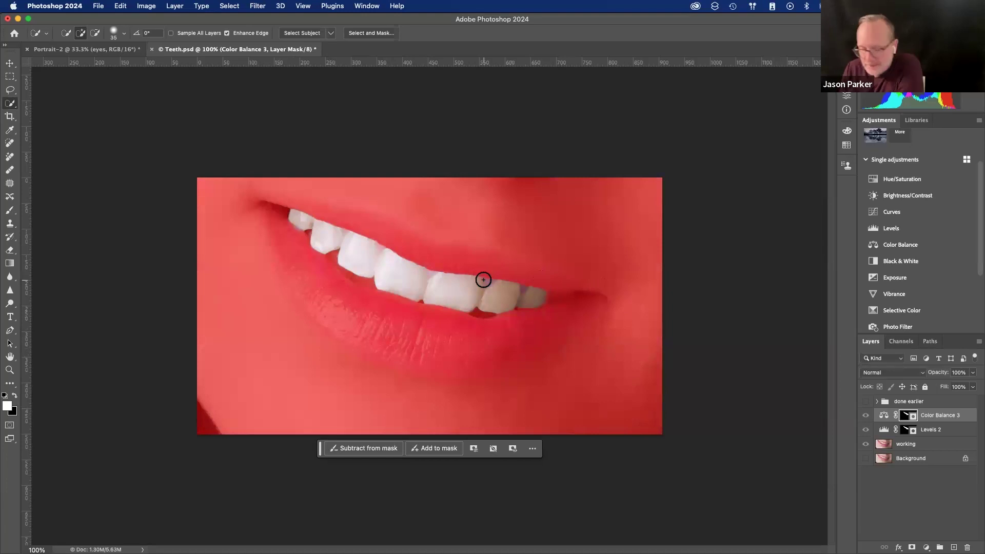
{"action": "key", "text": "bracketleft"}
{"action": "key", "text": "bracketleft"}
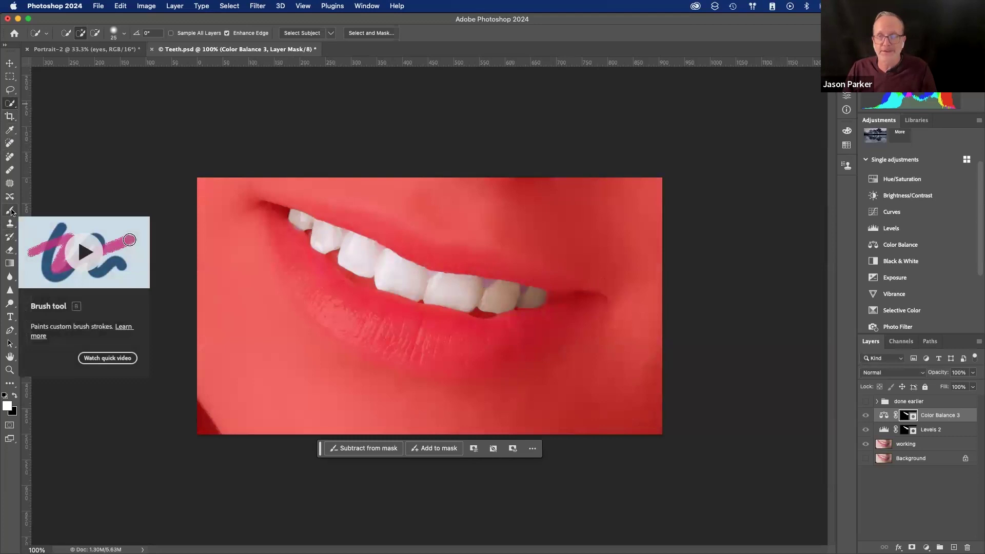
{"action": "left_click", "coordinate": [11, 211]}
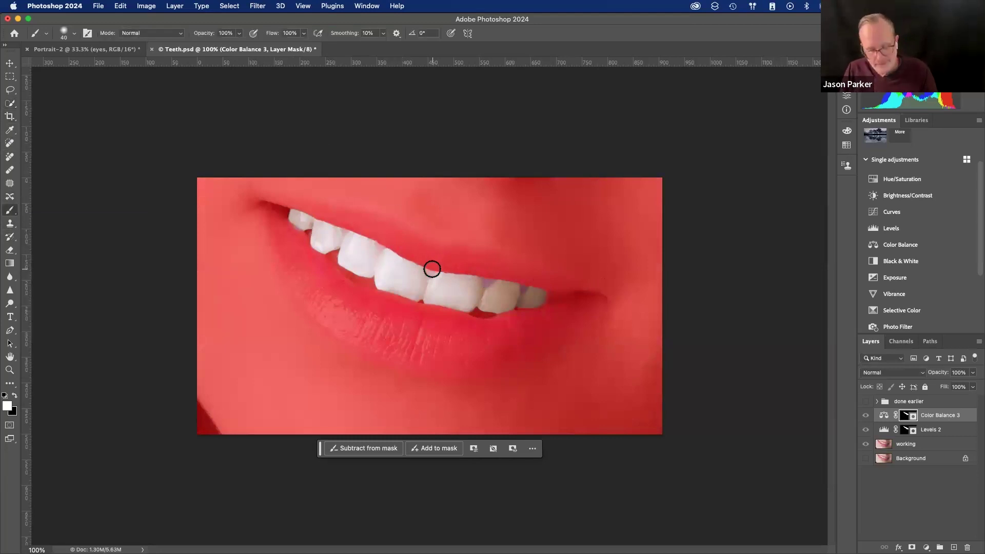
{"action": "left_click", "coordinate": [15, 396]}
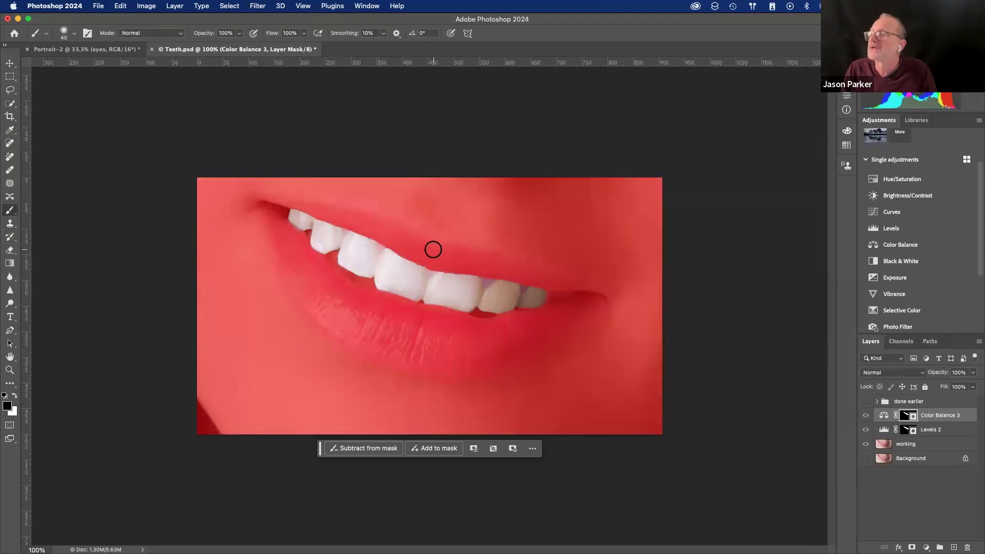
{"action": "key", "text": "bracketleft"}
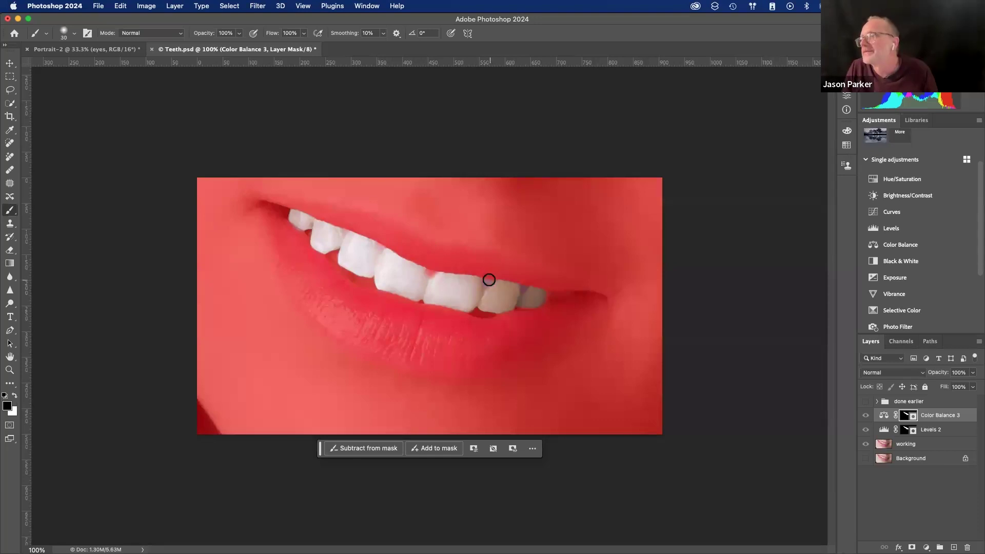
{"action": "left_click_drag", "start_coordinate": [496, 268], "coordinate": [524, 285]}
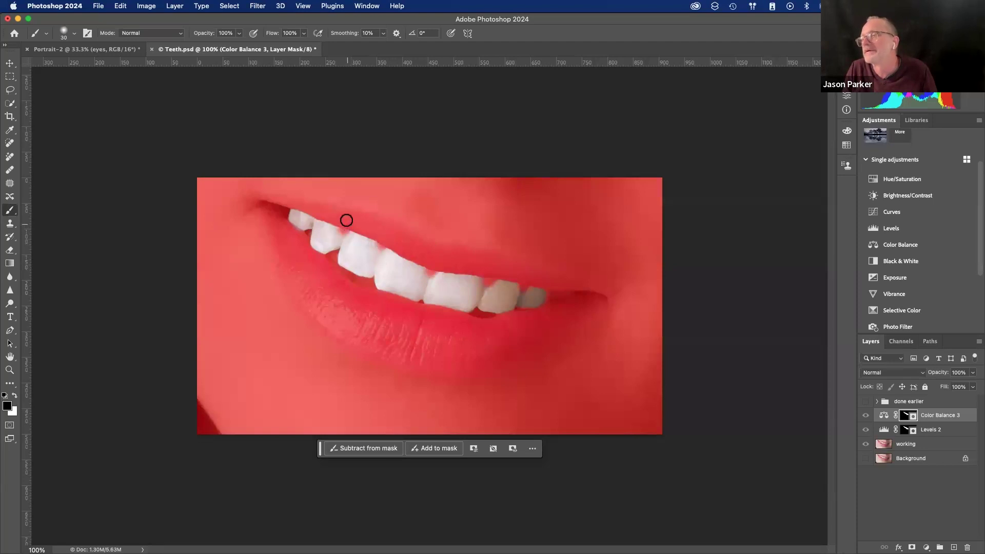
{"action": "key", "text": "backslash"}
{"action": "key", "text": "x"}
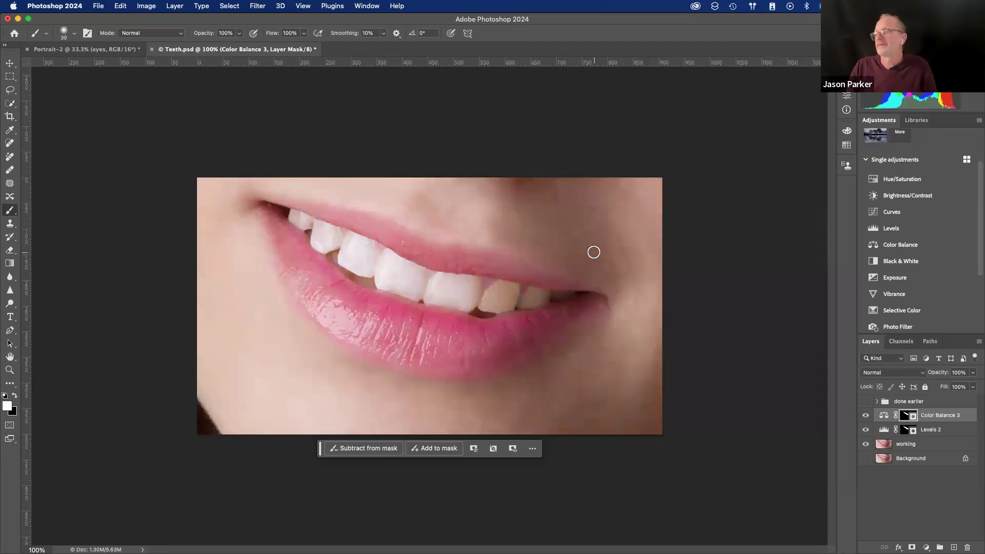
- Replace the Levels layer's mask with a copy of the refined Color Balance mask
{"action": "left_click", "coordinate": [890, 430]}
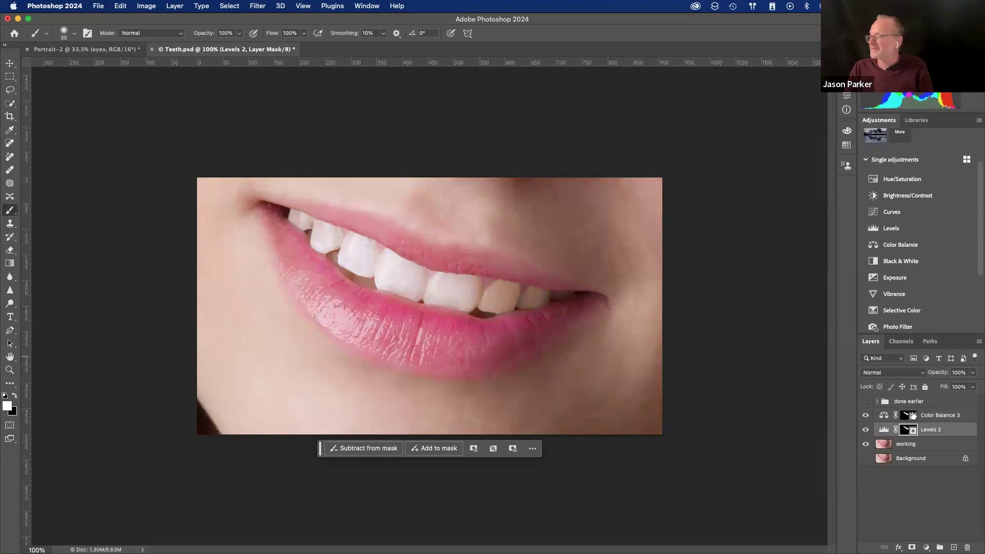
{"action": "left_click_drag", "start_coordinate": [911, 416], "coordinate": [909, 430]}
{"action": "left_click", "coordinate": [504, 201]}
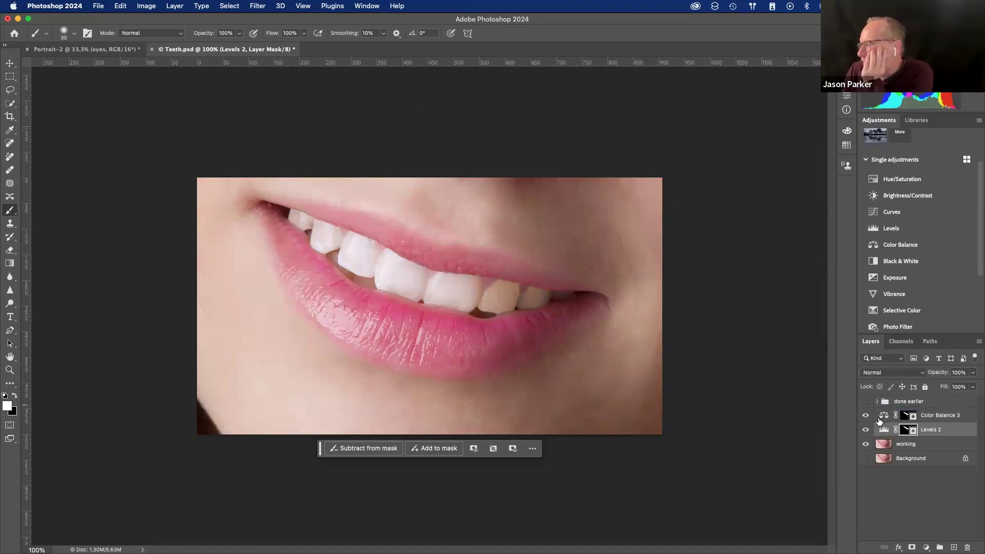
- Compare the teeth with and without the Color Balance adjustment and look through the layers in the "done earlier" group
{"action": "mouse_move", "coordinate": [867, 417]}
{"action": "left_mouse_down"}
{"action": "mouse_move", "coordinate": [866, 429]}
{"action": "mouse_move", "coordinate": [866, 416]}
{"action": "left_mouse_up"}
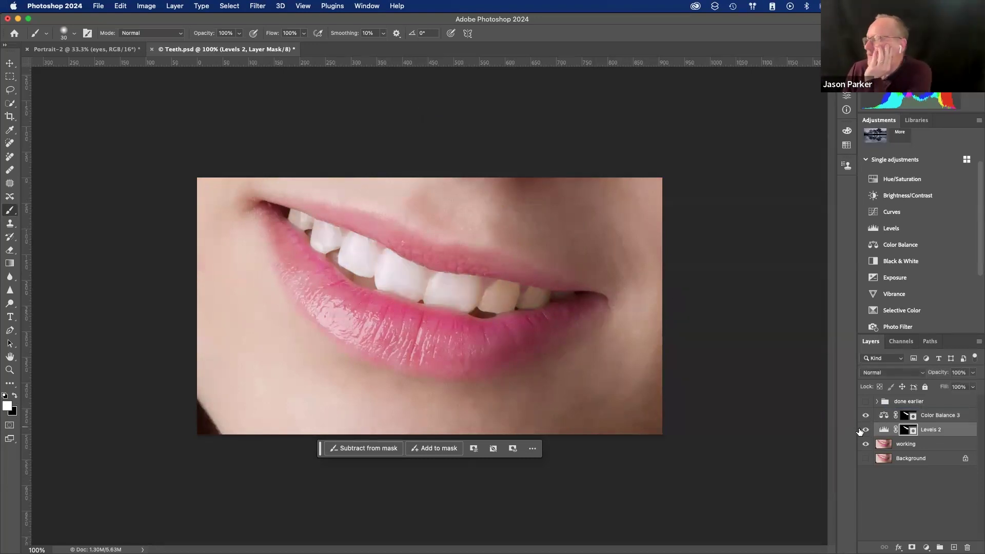
{"action": "left_click", "coordinate": [877, 401]}
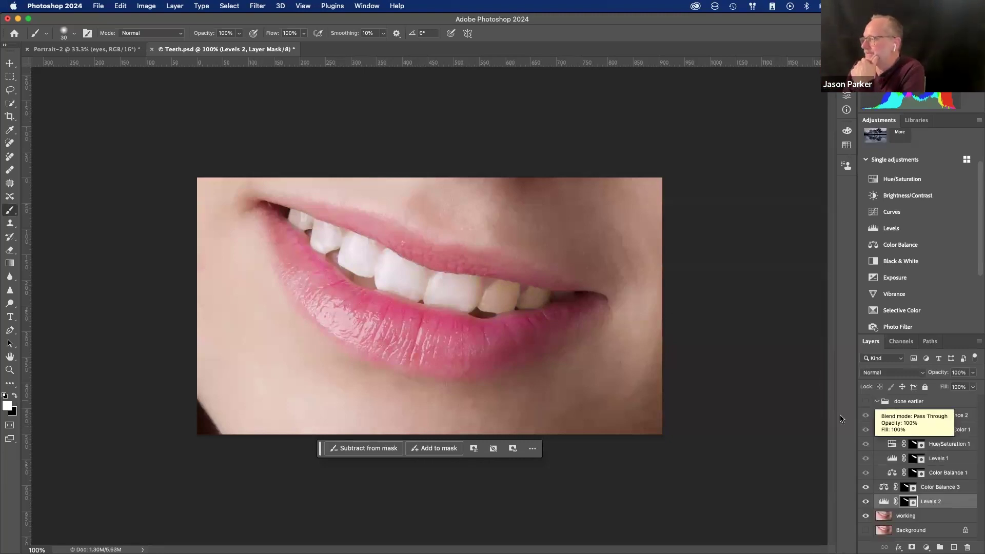
{"action": "left_click", "coordinate": [879, 402]}
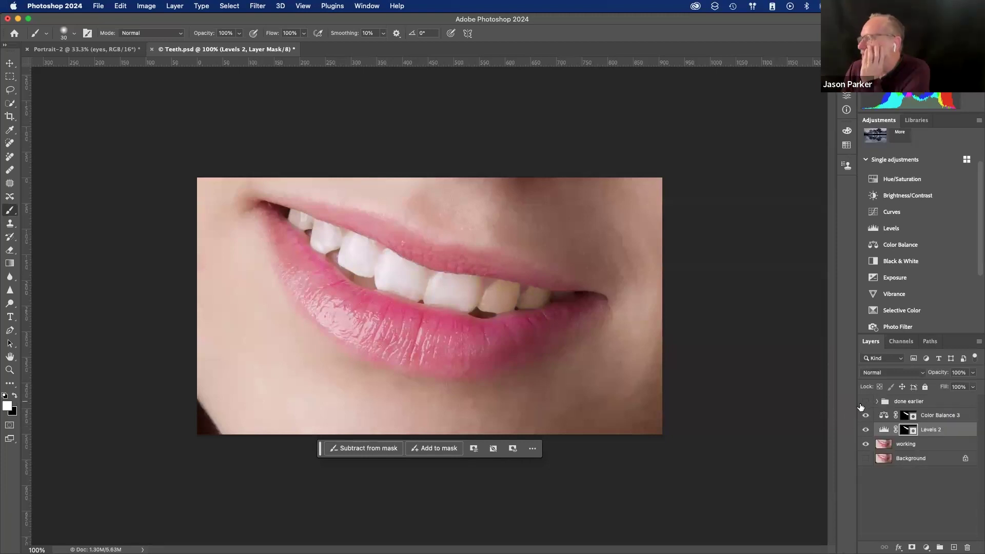
- Add a Hue/Saturation adjustment directly above the Levels layer and replace its mask with a copy of the Levels mask
{"action": "left_click", "coordinate": [898, 179]}
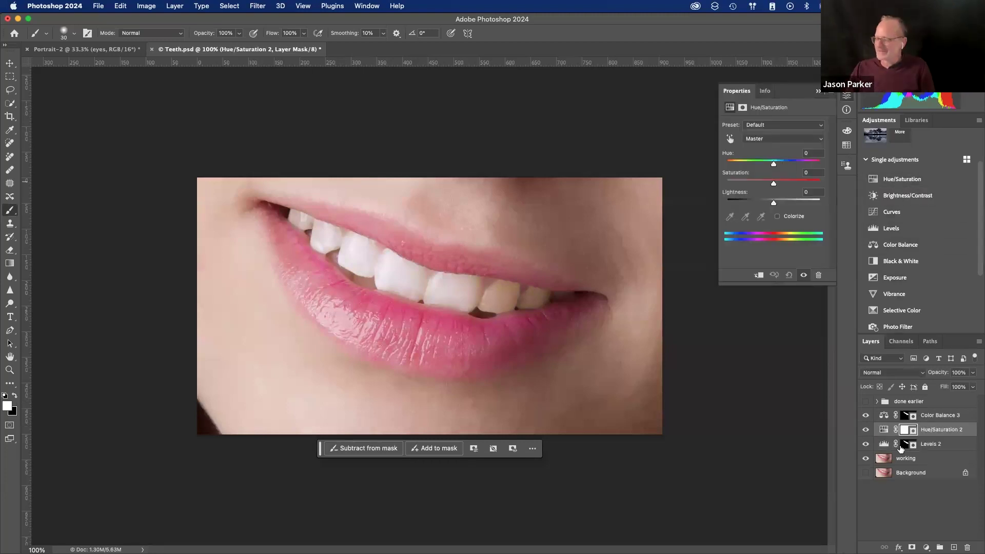
{"action": "left_click_drag", "start_coordinate": [901, 448], "coordinate": [903, 432]}
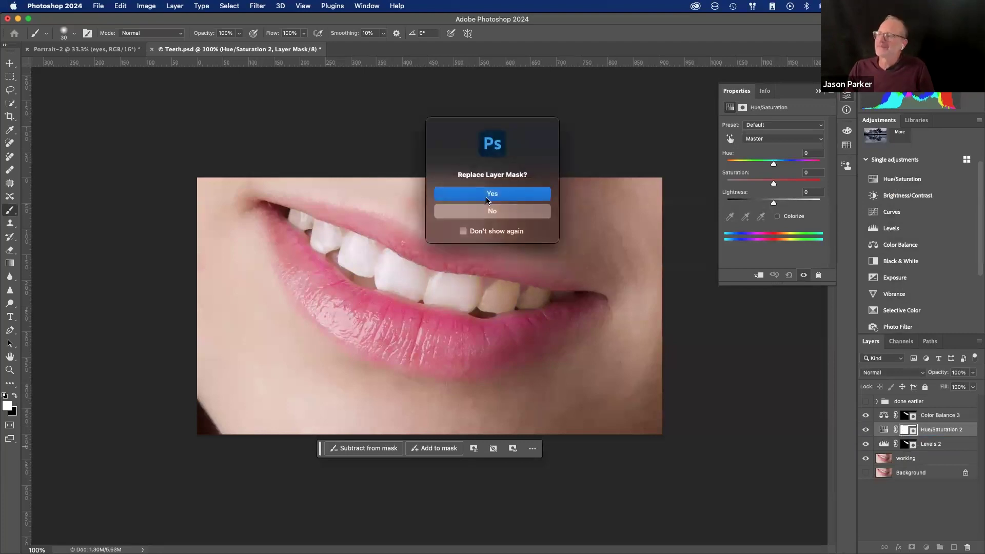
{"action": "left_click", "coordinate": [489, 195]}
- Set the Hue/Saturation adjustment's Yellows to saturation -28 and lightness +13
{"action": "left_click", "coordinate": [883, 430]}
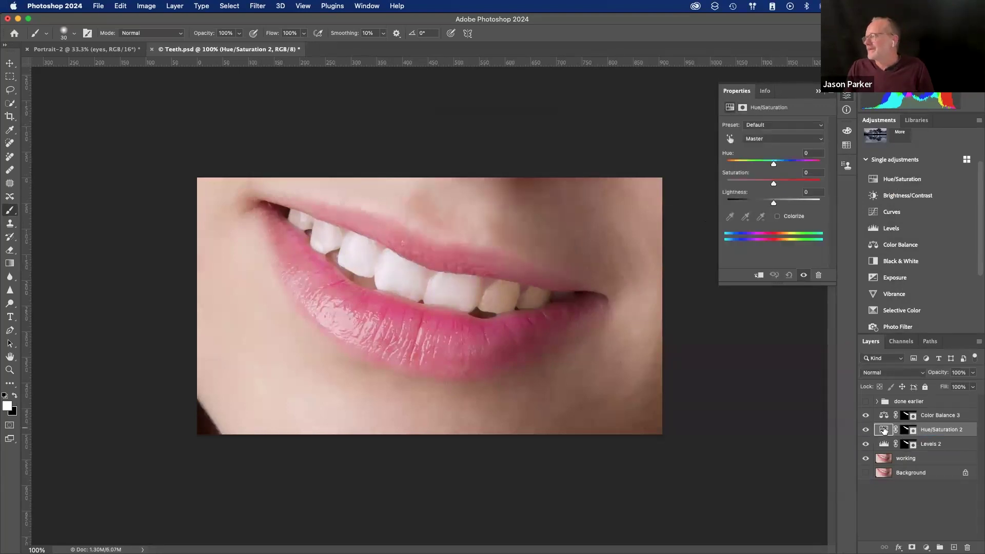
{"action": "left_click", "coordinate": [775, 139]}
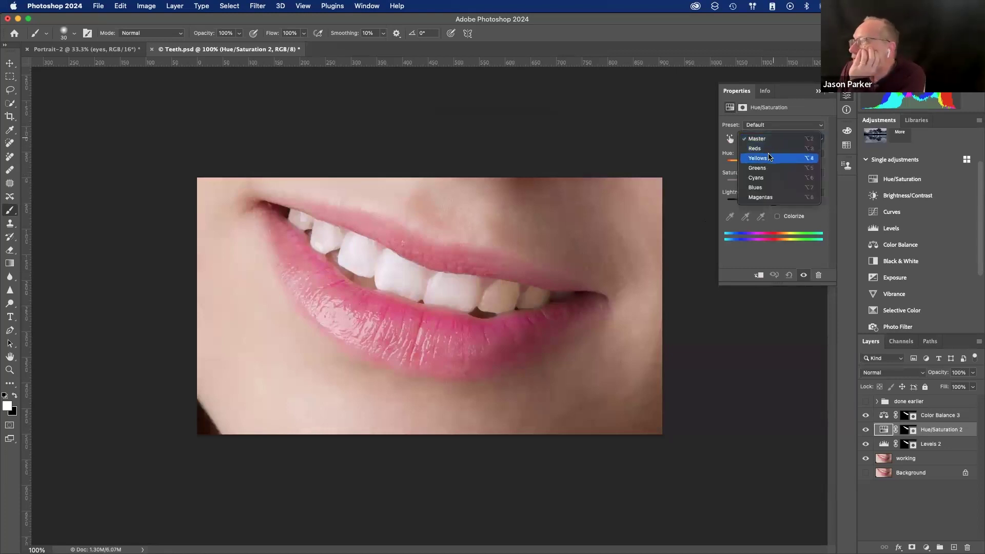
{"action": "left_click", "coordinate": [770, 157]}
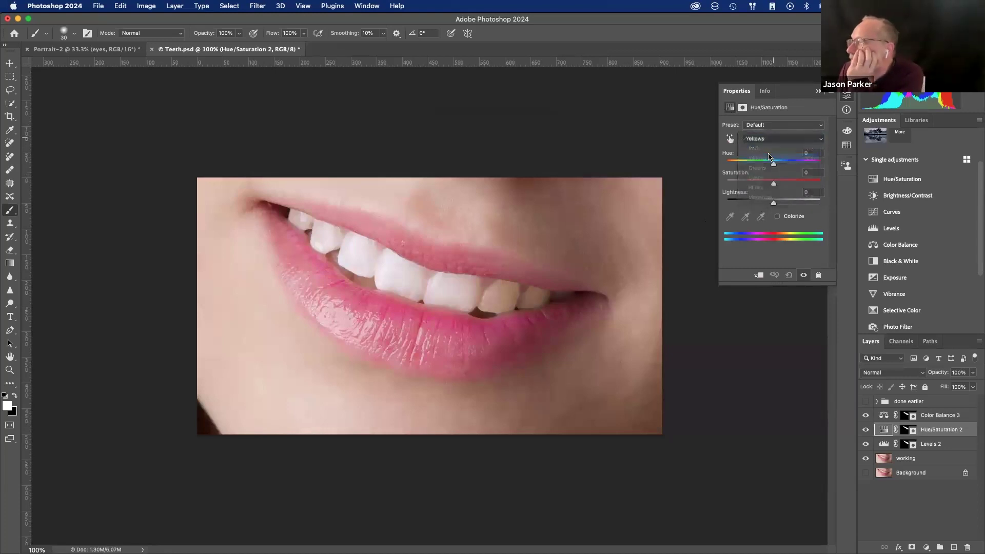
{"action": "left_click_drag", "start_coordinate": [772, 183], "coordinate": [779, 202]}
{"action": "left_click", "coordinate": [788, 203]}
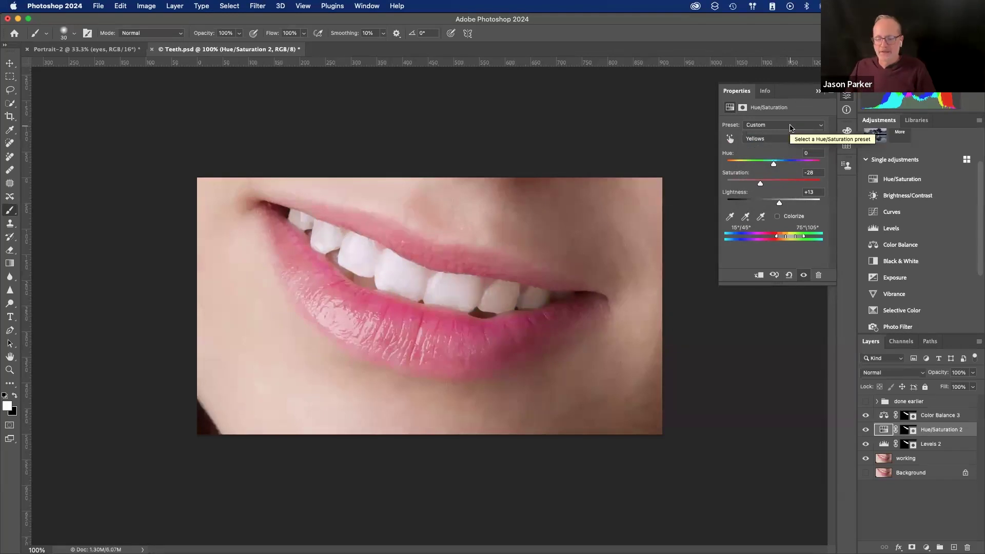
- Try reducing the saturation of the Reds in the Hue/Saturation adjustment
{"action": "left_click", "coordinate": [774, 138]}
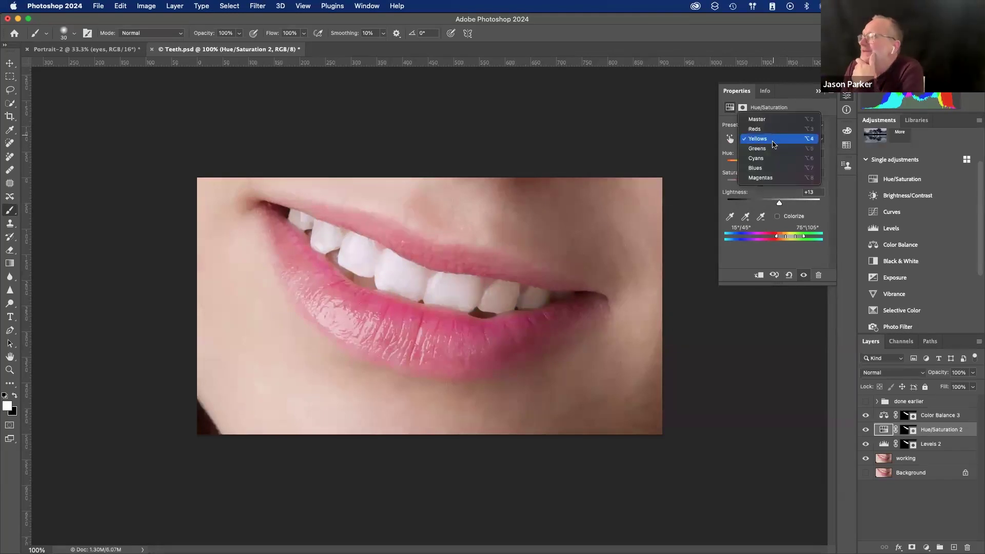
{"action": "left_click", "coordinate": [769, 130]}
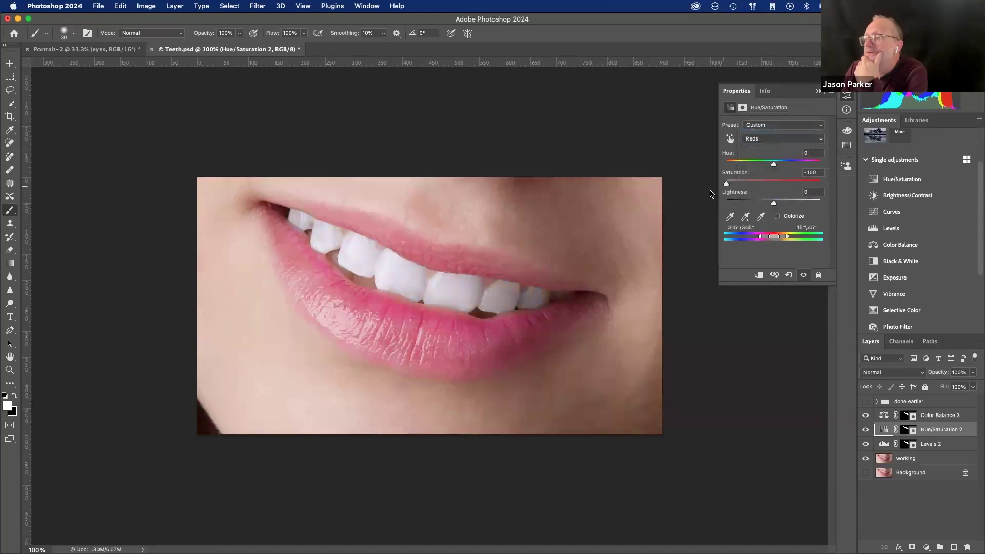
{"action": "left_click_drag", "start_coordinate": [762, 189], "coordinate": [774, 187]}
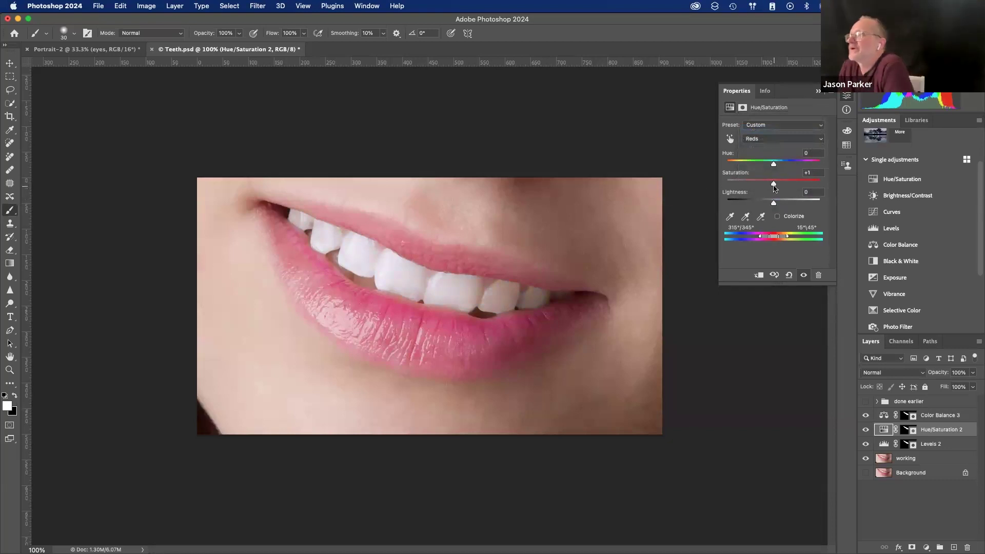
{"action": "left_click", "coordinate": [808, 172]}
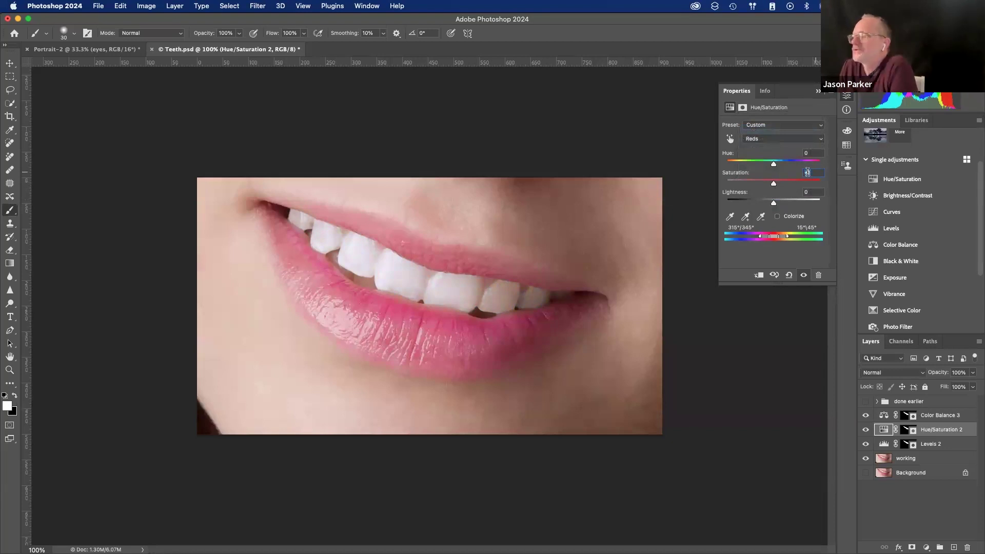
{"action": "left_click", "coordinate": [786, 140]}
{"action": "left_click", "coordinate": [775, 129]}
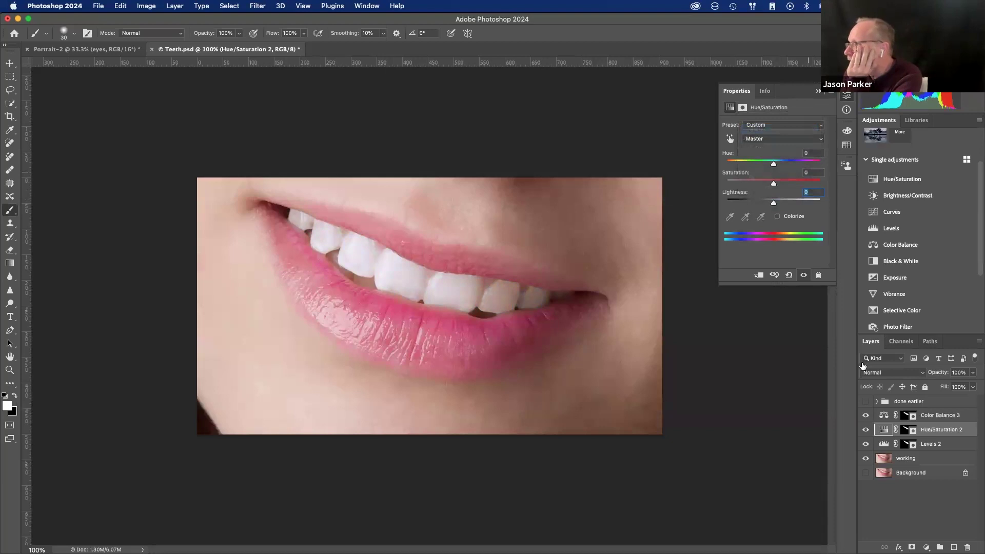
{"action": "left_click", "coordinate": [815, 89]}
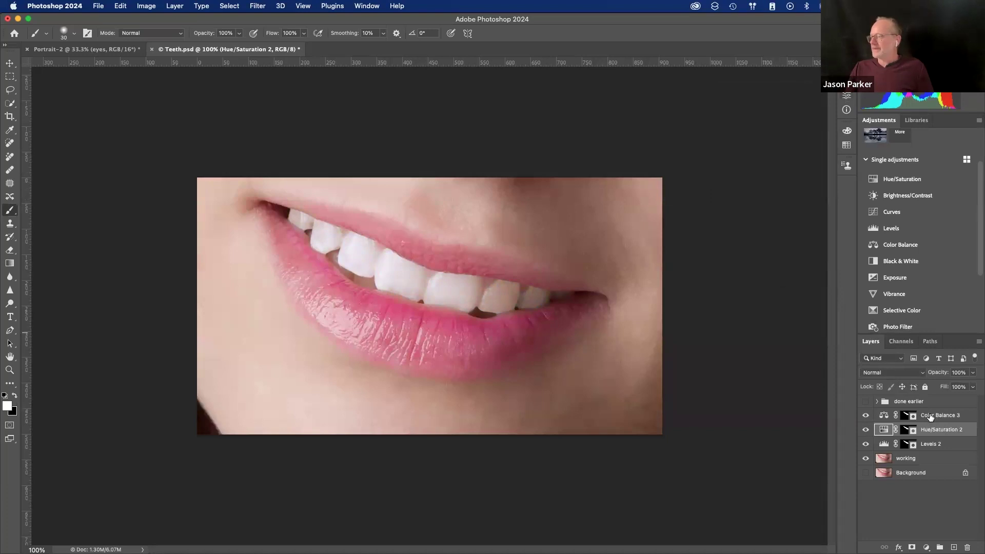
- Compare the teeth with the Color Balance and Hue/Saturation adjustments switched off and on
{"action": "left_click", "coordinate": [866, 415]}
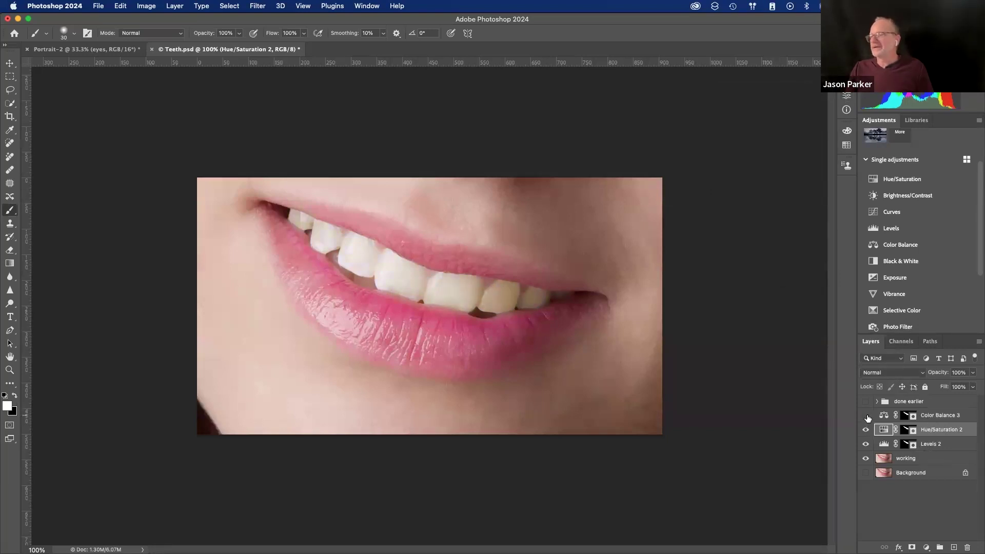
{"action": "left_click", "coordinate": [866, 430]}
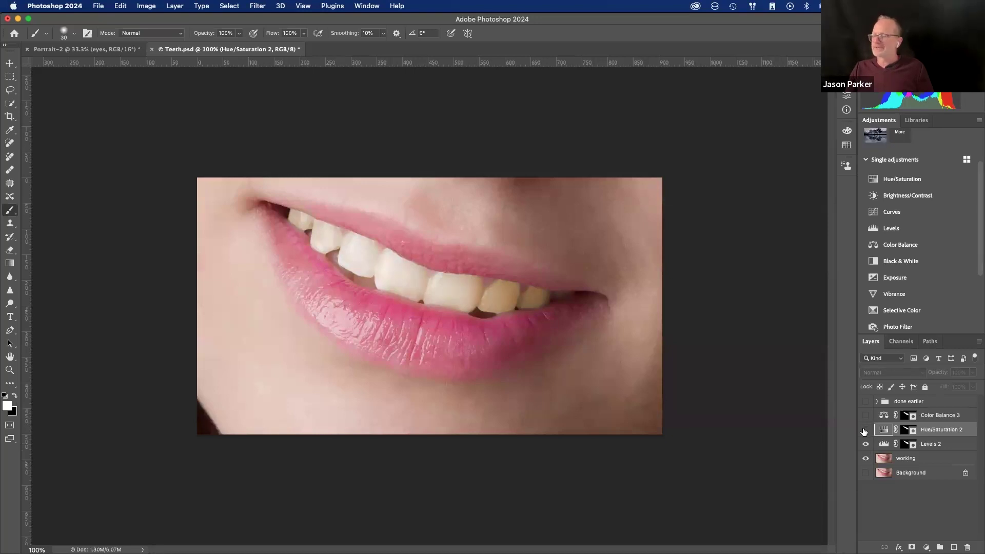
{"action": "left_click", "coordinate": [866, 430]}
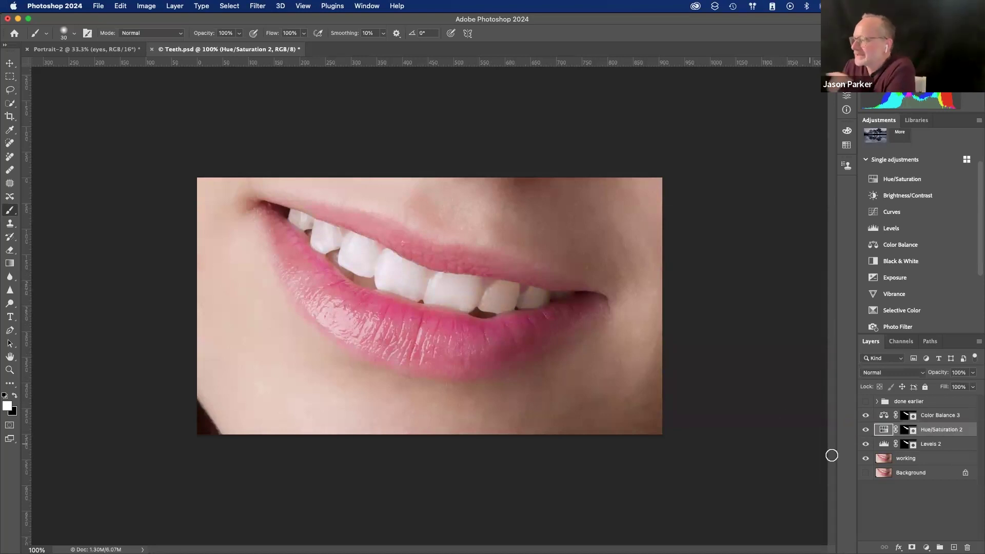
- Compare the three new adjustments with the "done earlier" group, checking the effect of its Selective Color layer, and restore the new adjustments' visibility
{"action": "left_click_drag", "start_coordinate": [866, 415], "coordinate": [867, 450]}
{"action": "left_click", "coordinate": [866, 401]}
{"action": "left_click", "coordinate": [877, 401]}
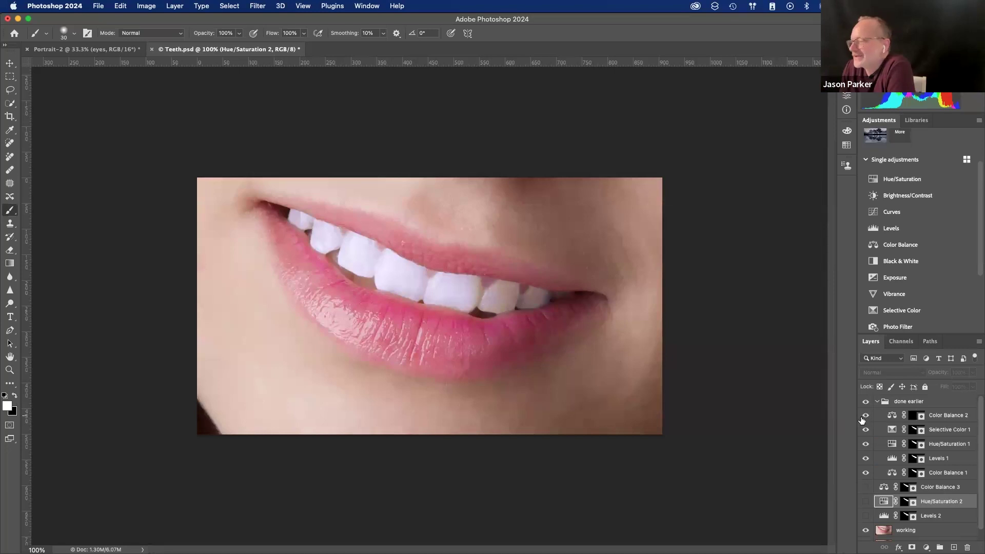
{"action": "left_click", "coordinate": [891, 431]}
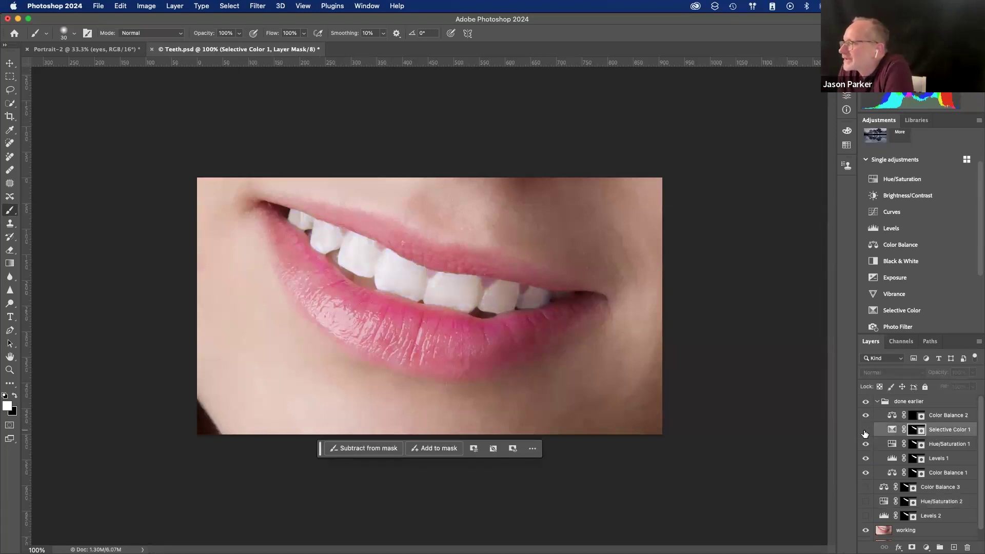
{"action": "left_click", "coordinate": [866, 431]}
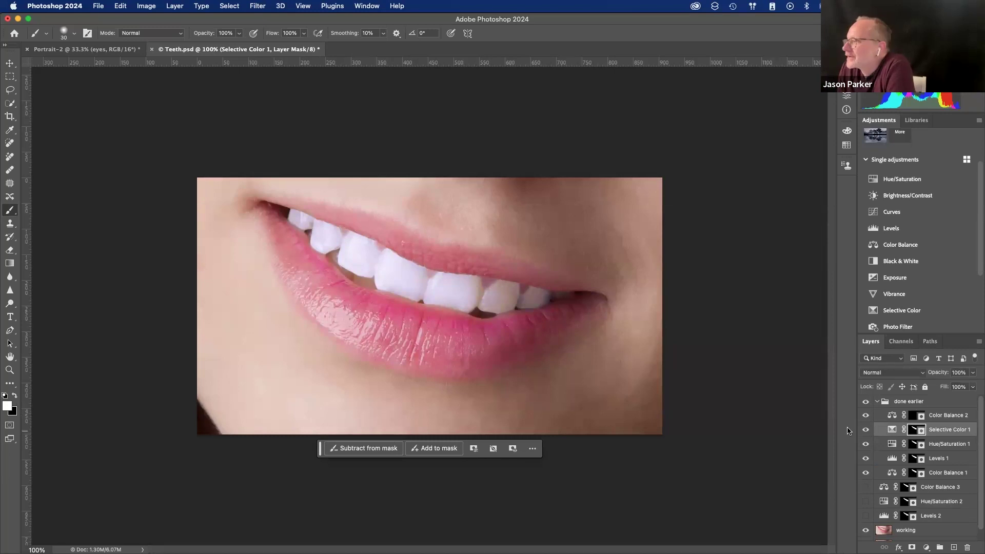
{"action": "left_click", "coordinate": [877, 402]}
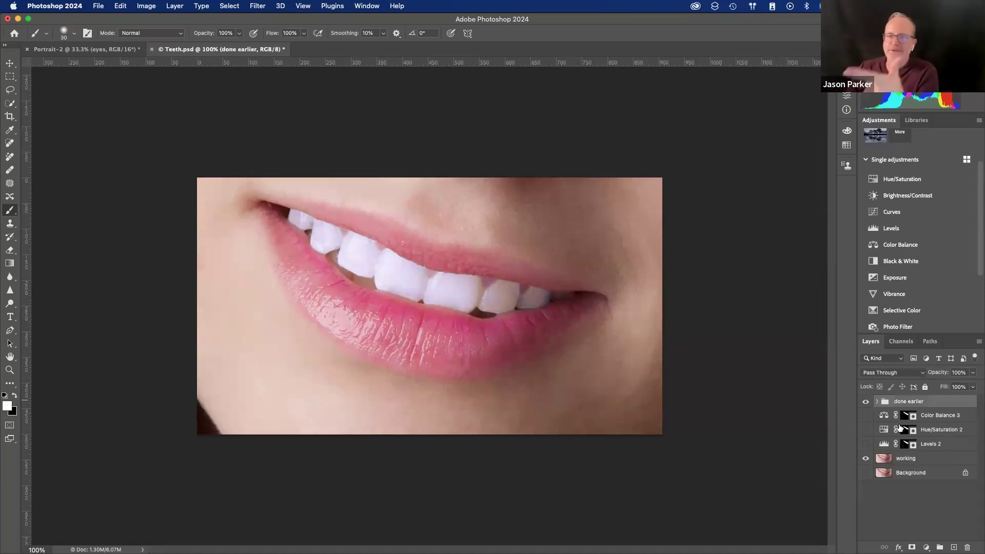
{"action": "left_click", "coordinate": [865, 402]}
{"action": "left_click_drag", "start_coordinate": [866, 420], "coordinate": [865, 444]}
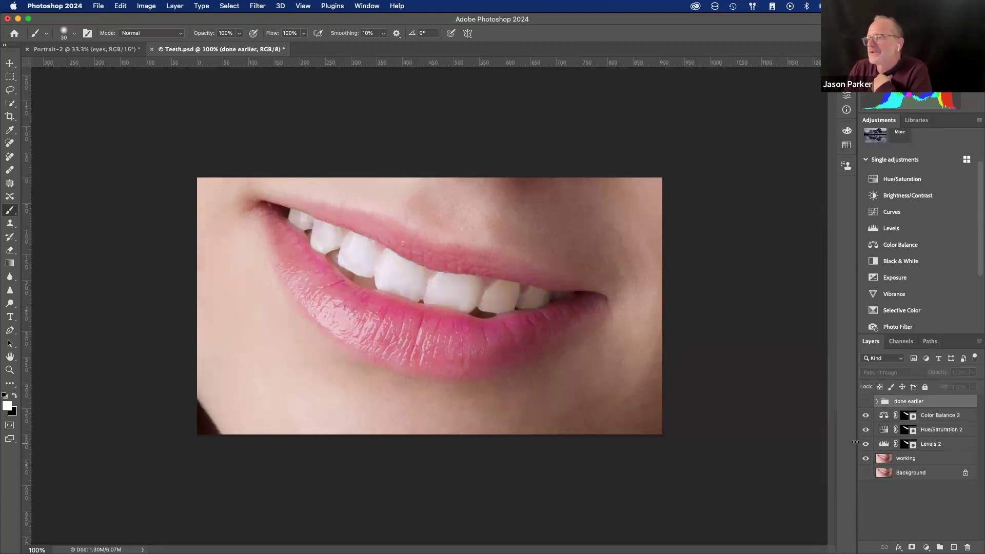
- Group the Color Balance 3, Hue/Saturation 2 and Levels 2 adjustment layers and name the group "three steps"
{"action": "left_click", "coordinate": [911, 418]}
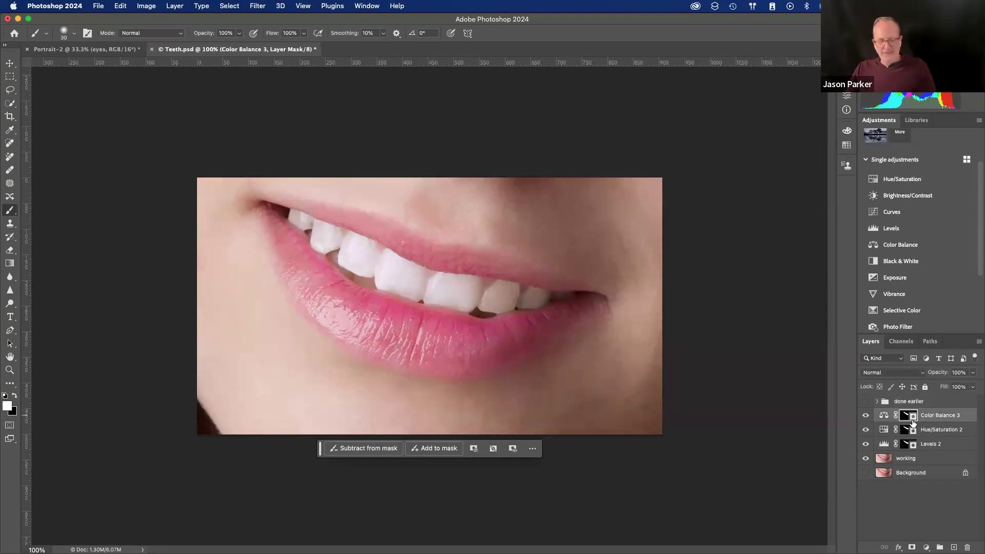
{"action": "left_click", "coordinate": [929, 443], "text": "shift"}
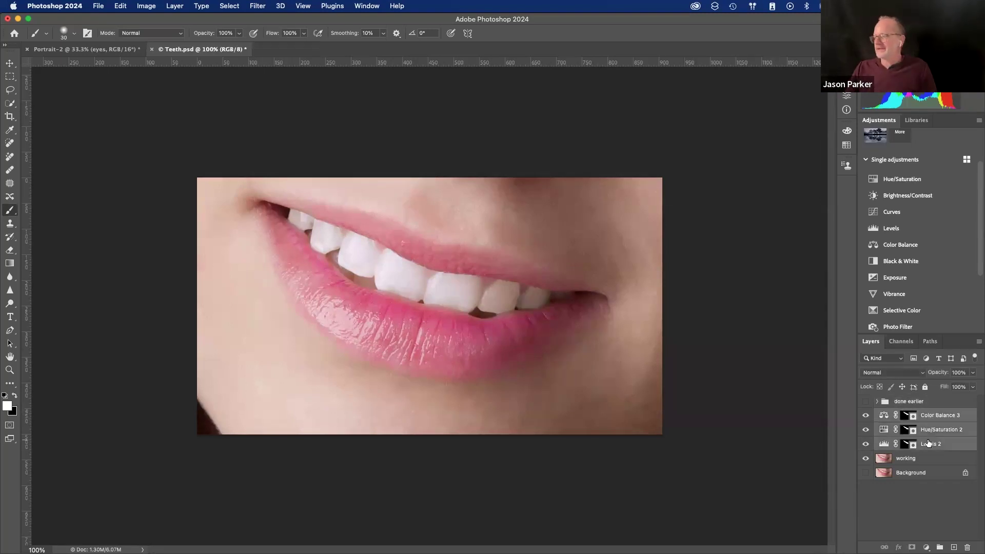
{"action": "key", "text": "super+g"}
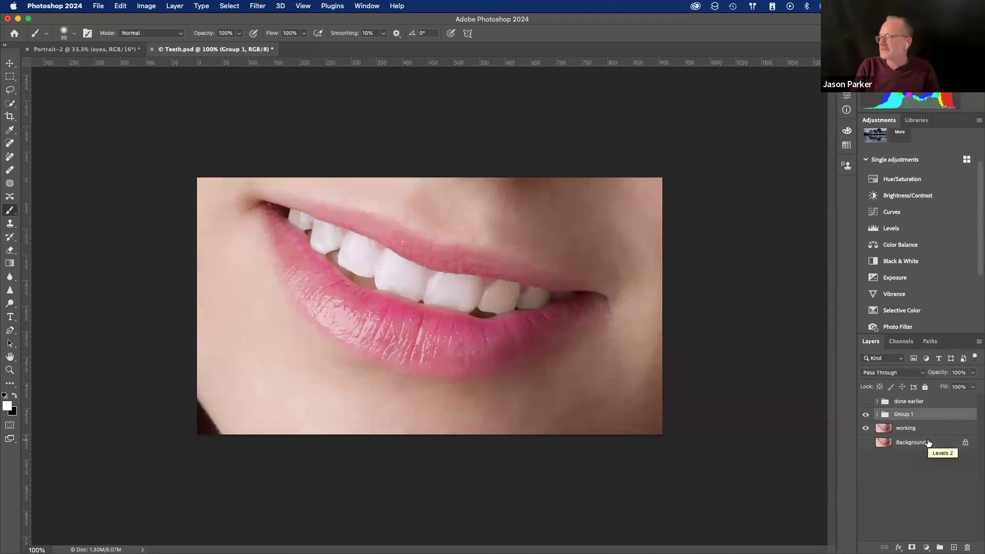
{"action": "double_click", "coordinate": [919, 414]}
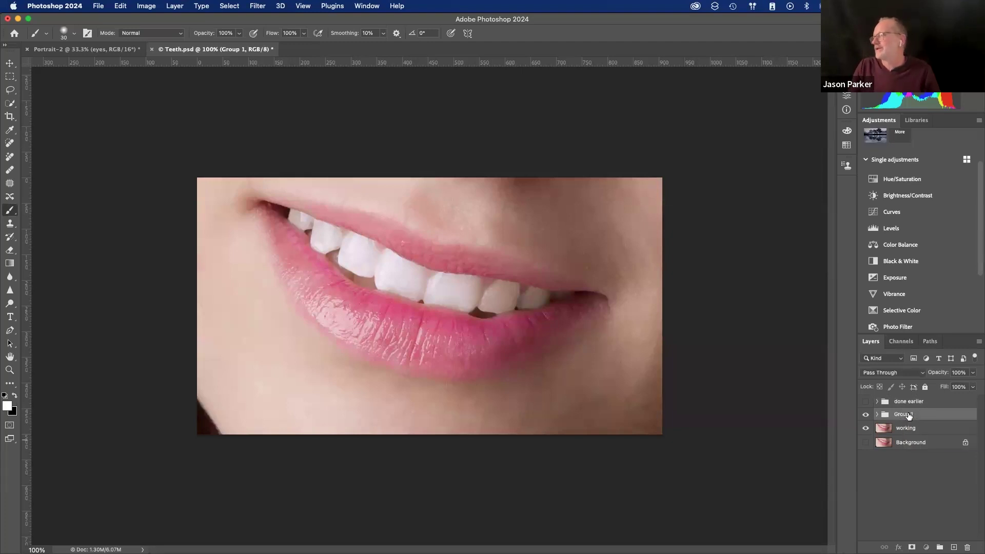
{"action": "type", "text": "three steps"}
{"action": "key", "text": "Return"}
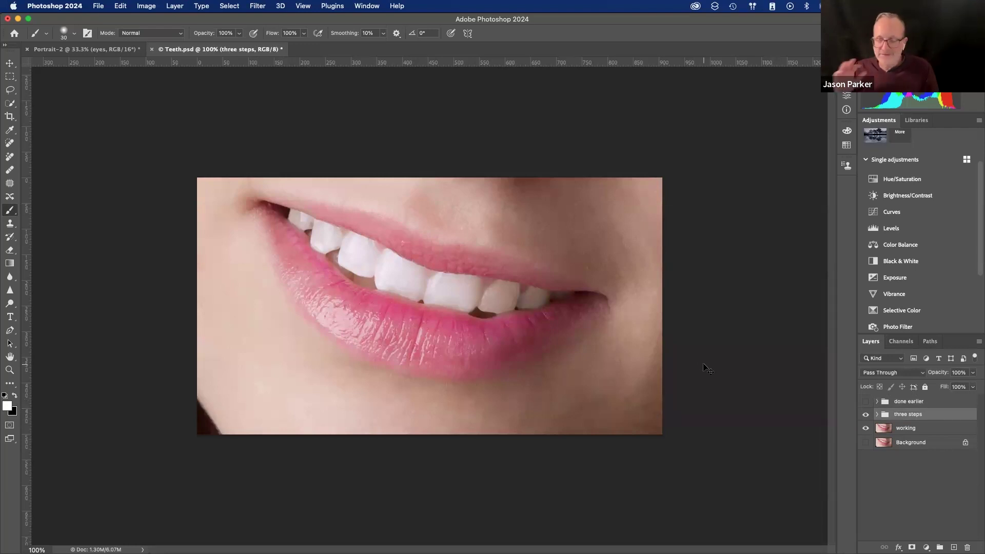
- Save Teeth.psd and close it to return to the Portrait-2 document
{"action": "key", "text": "super+s"}
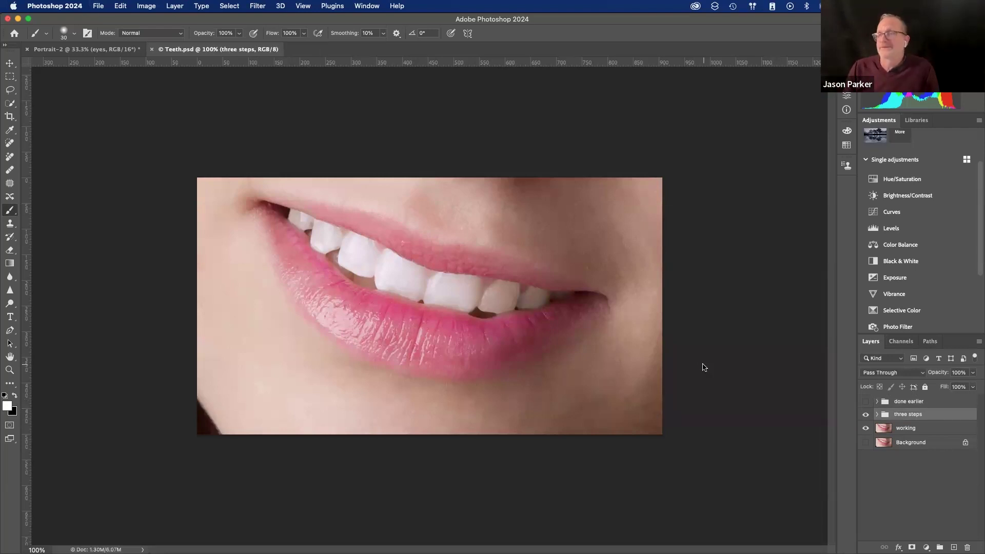
{"action": "key", "text": "super+w"}
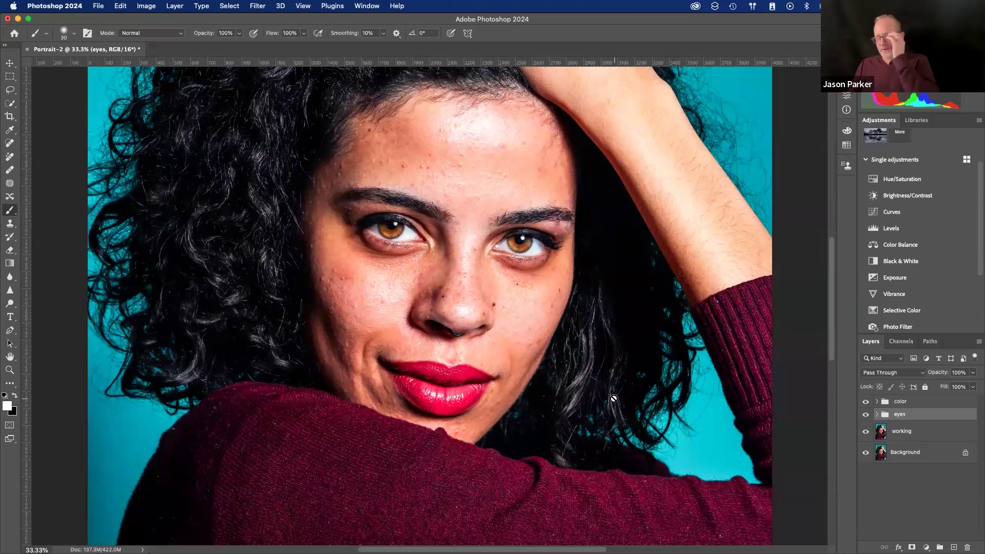
- Add a new blank layer directly above the "working" layer in Portrait-2
{"action": "key", "text": "super+minus"}
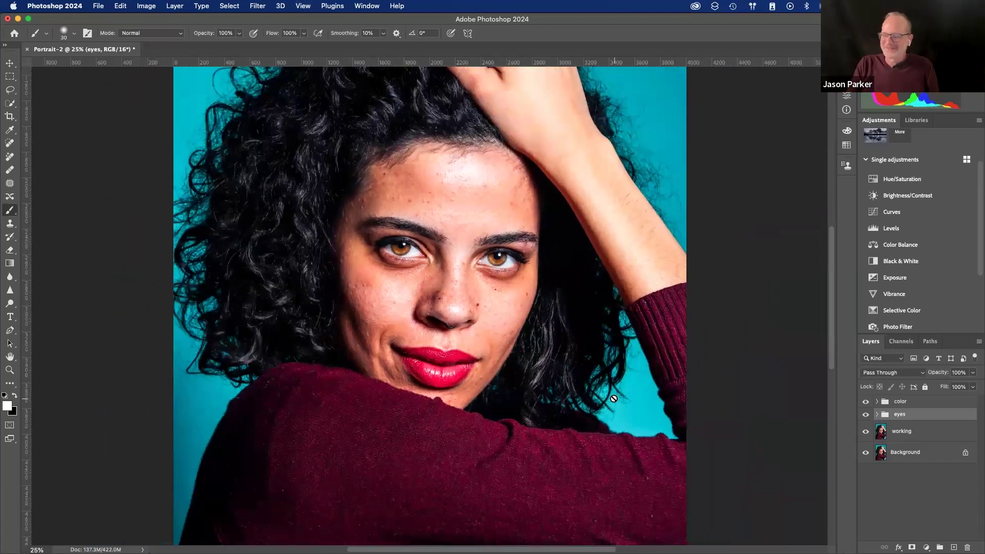
{"action": "scroll", "coordinate": [485, 303], "scroll_direction": "up", "scroll_amount": 5}
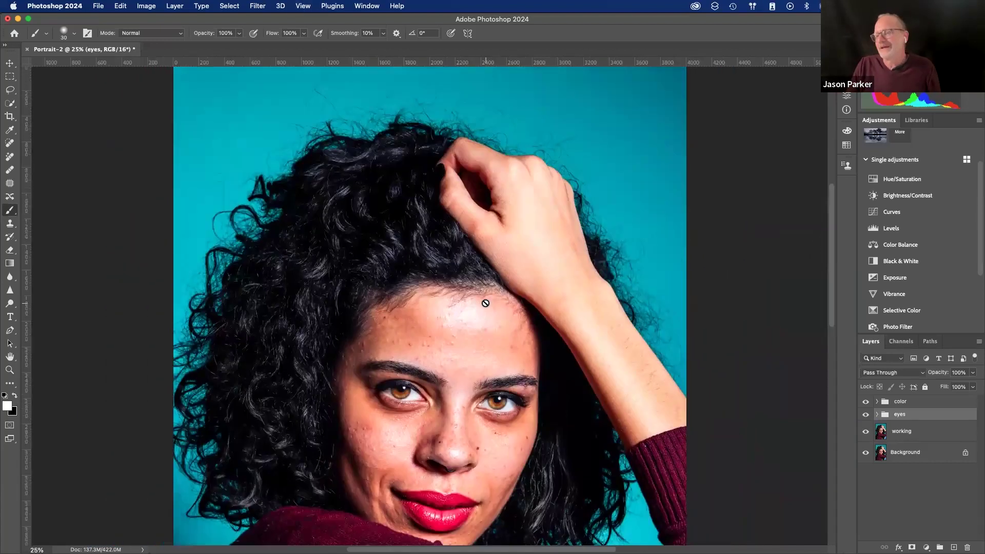
{"action": "scroll", "coordinate": [485, 303], "scroll_direction": "down", "scroll_amount": 1}
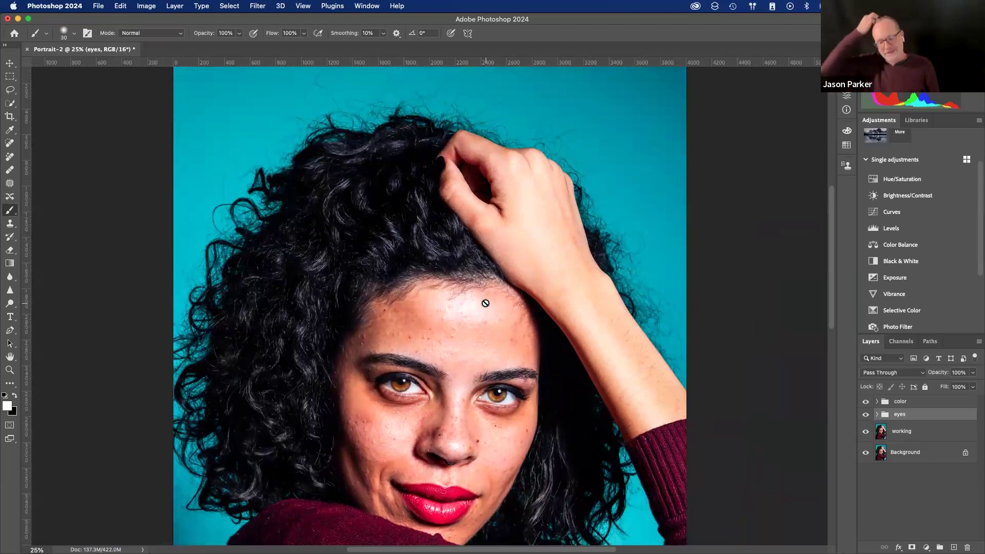
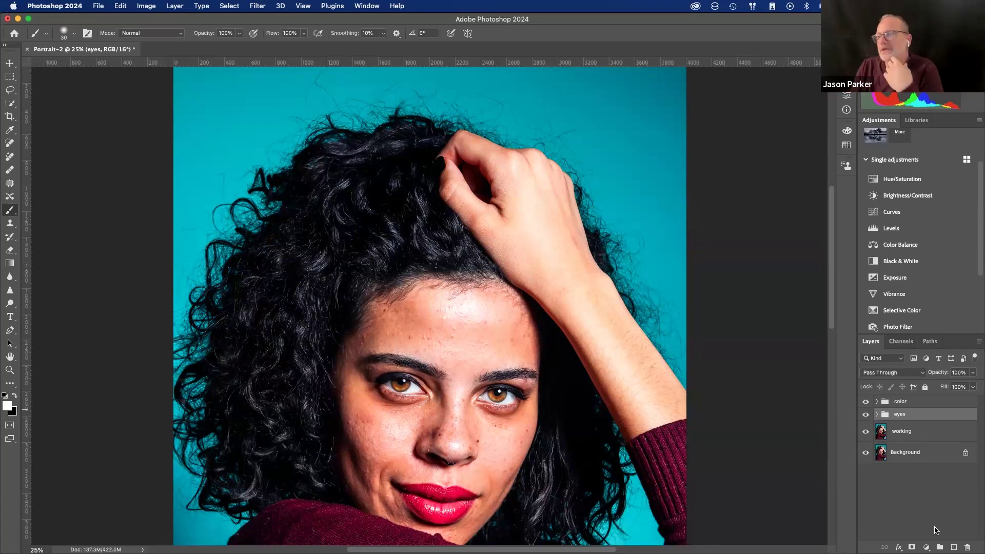
{"action": "left_click", "coordinate": [920, 434]}
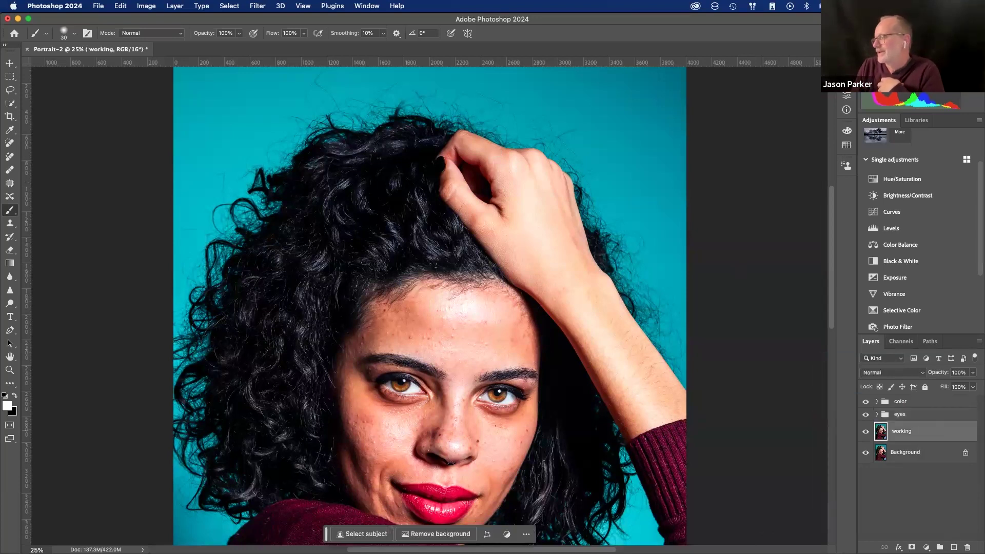
{"action": "key", "text": "super+shift+alt+n"}
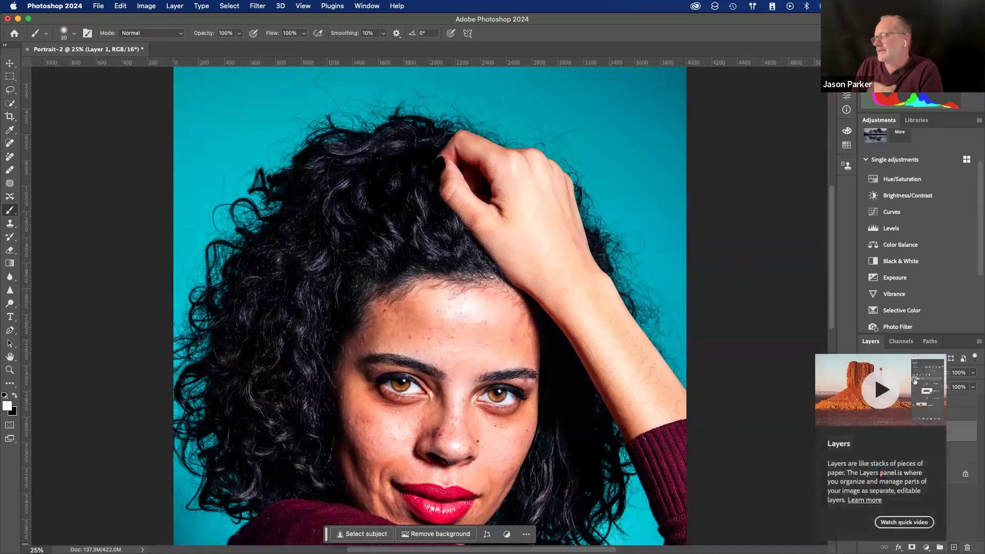
- Remove the long looping stray hairs above the crown using the Spot Healing Brush at a small size on the blank layer
{"action": "scroll", "coordinate": [387, 145], "scroll_direction": "up", "scroll_amount": 3}
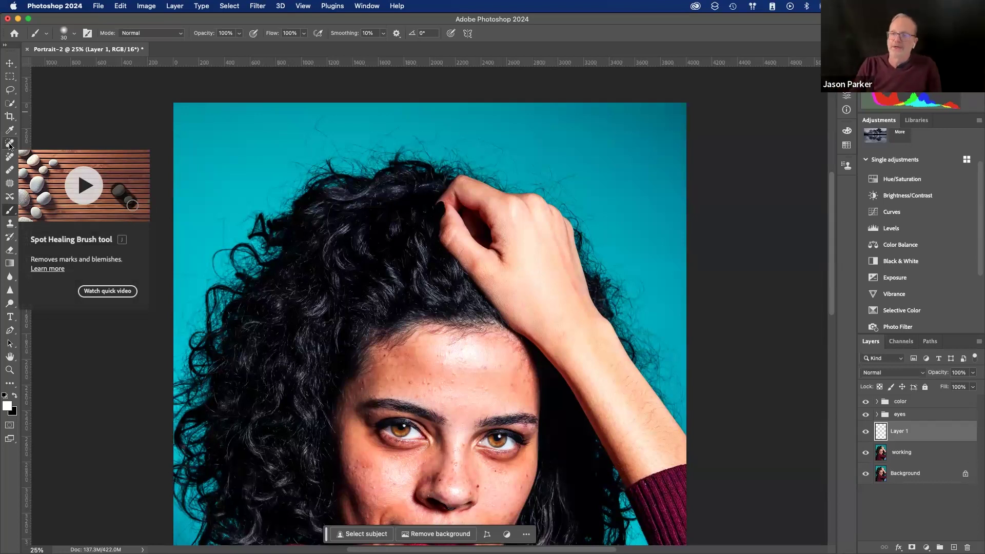
{"action": "left_click", "coordinate": [9, 144]}
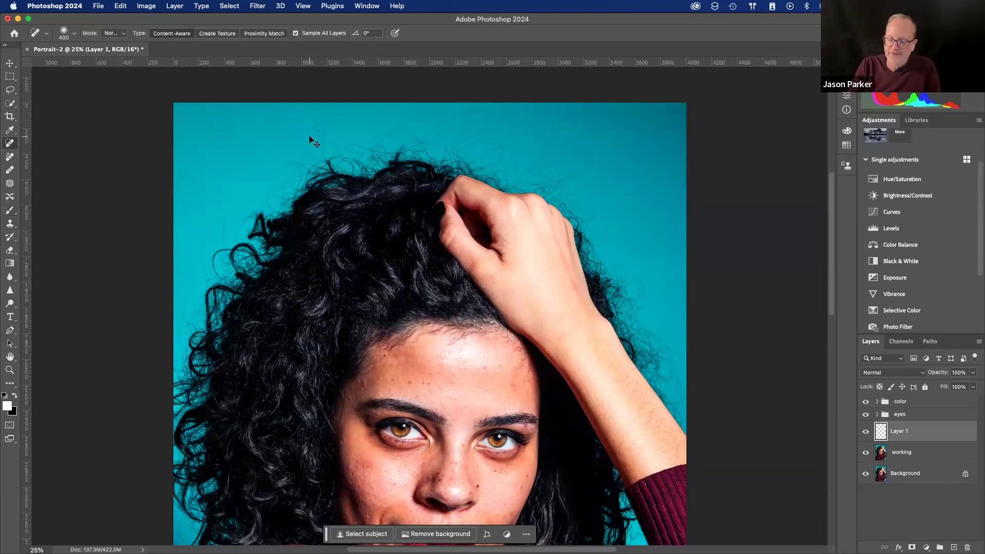
{"action": "key", "text": "bracketright"}
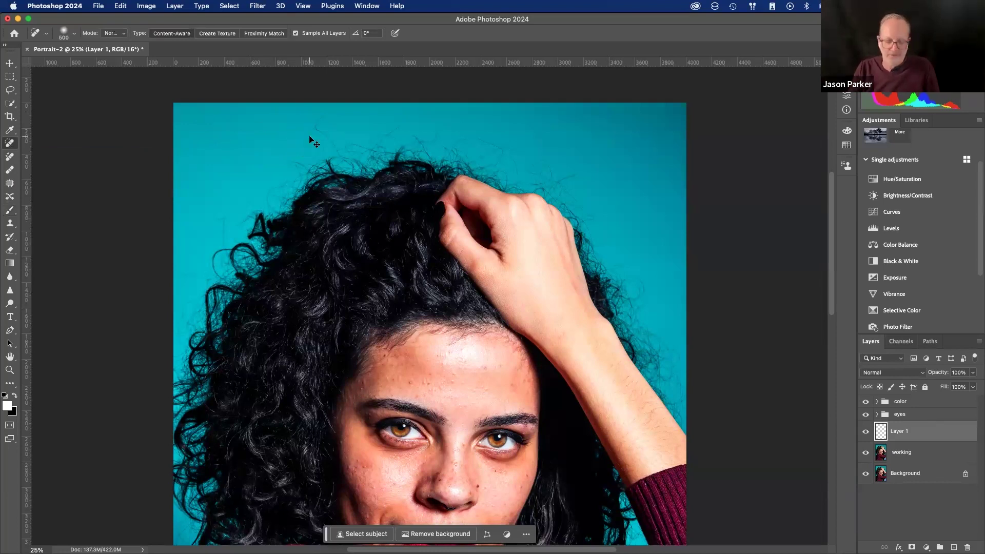
{"action": "scroll", "coordinate": [309, 137], "scroll_direction": "up", "scroll_amount": 5}
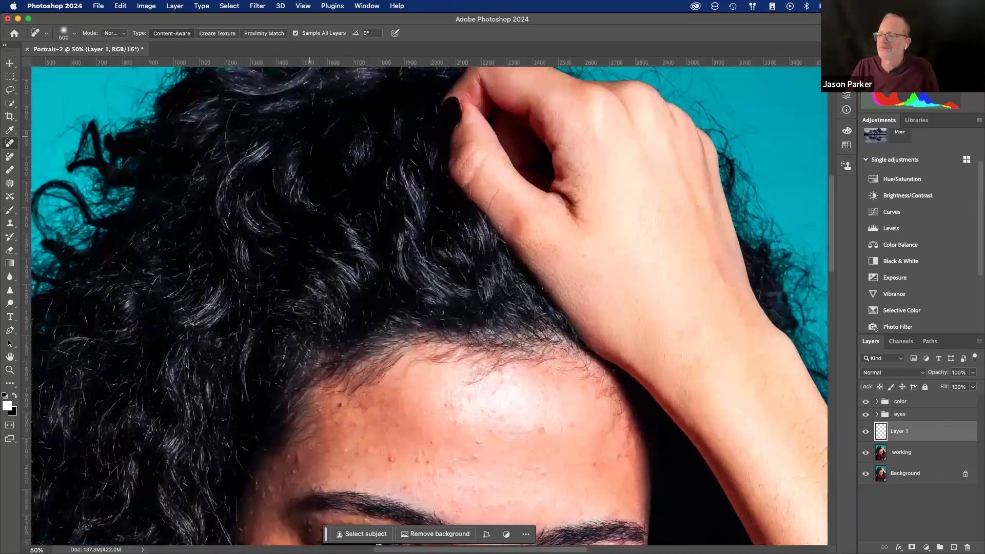
{"action": "scroll", "coordinate": [309, 137], "scroll_direction": "down", "scroll_amount": 2}
{"action": "scroll", "coordinate": [312, 154], "scroll_direction": "up", "scroll_amount": 5}
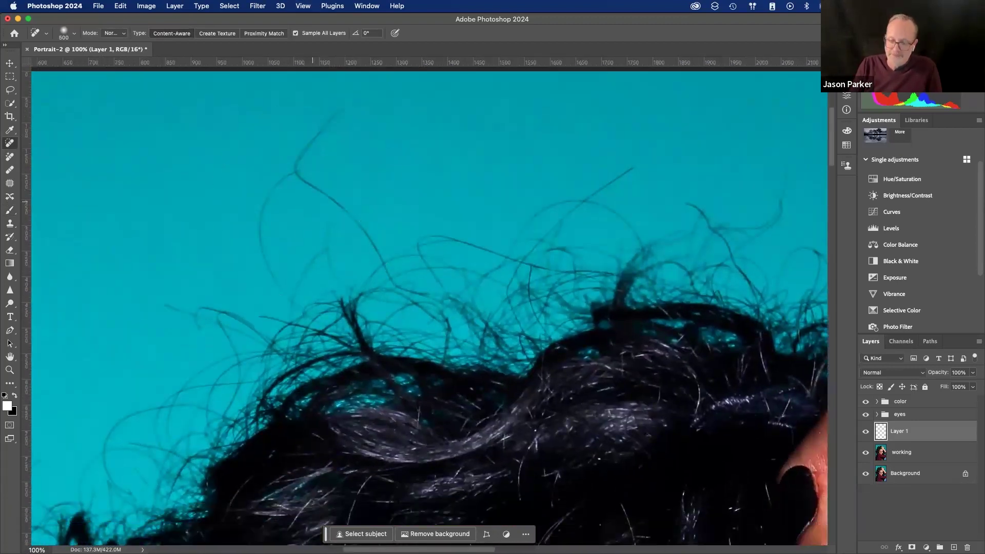
{"action": "key", "text": "bracketleft"}
{"action": "key", "text": "bracketleft"}
{"action": "key", "text": "bracketleft"}
{"action": "key", "text": "bracketleft"}
{"action": "key", "text": "bracketleft"}
{"action": "key", "text": "bracketleft"}
{"action": "key", "text": "bracketleft"}
{"action": "key", "text": "bracketleft"}
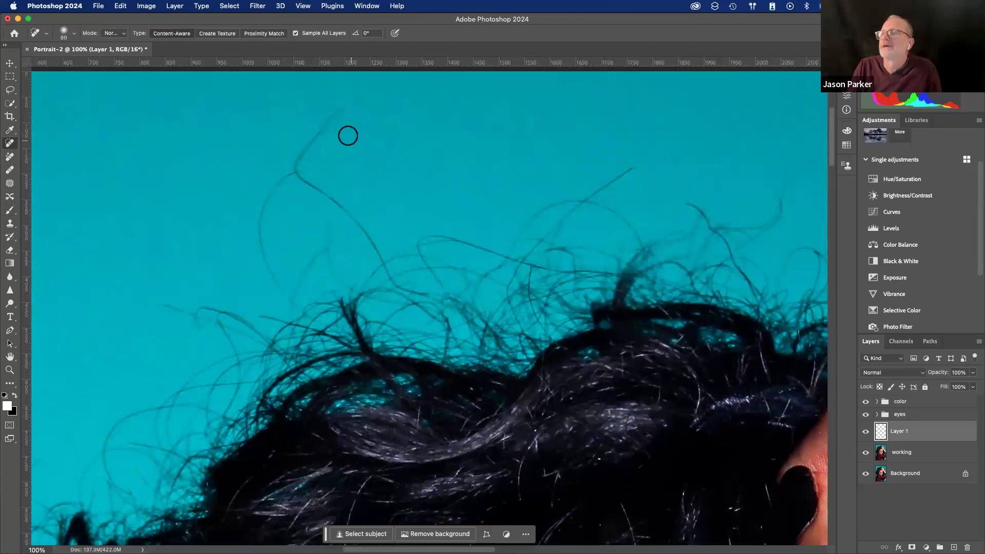
{"action": "mouse_move", "coordinate": [341, 109]}
{"action": "left_mouse_down"}
{"action": "mouse_move", "coordinate": [314, 142]}
{"action": "mouse_move", "coordinate": [331, 114]}
{"action": "left_mouse_up"}
{"action": "left_click_drag", "start_coordinate": [369, 230], "coordinate": [311, 177]}
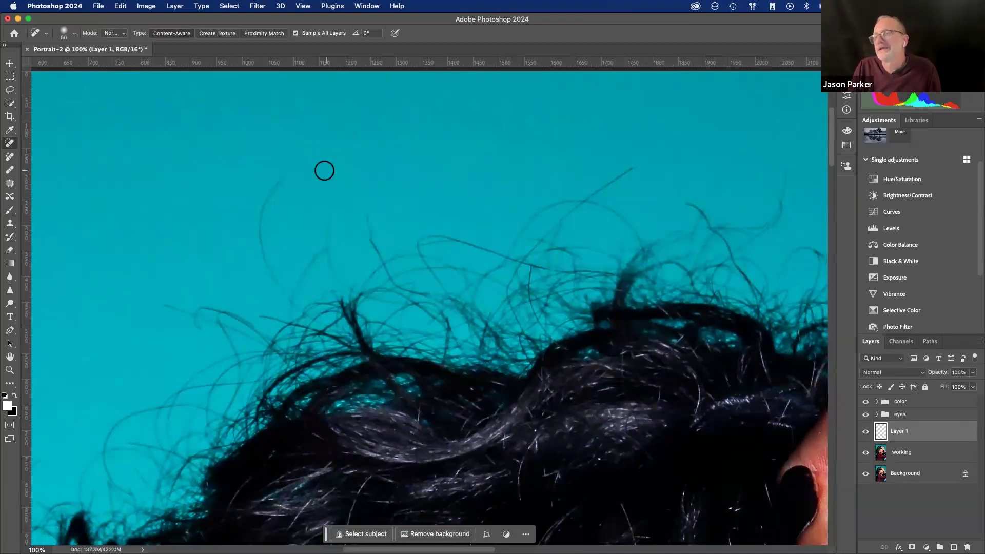
{"action": "mouse_move", "coordinate": [267, 257]}
{"action": "left_mouse_down"}
{"action": "mouse_move", "coordinate": [256, 220]}
{"action": "mouse_move", "coordinate": [291, 176]}
{"action": "left_mouse_up"}
{"action": "left_click_drag", "start_coordinate": [379, 242], "coordinate": [353, 195]}
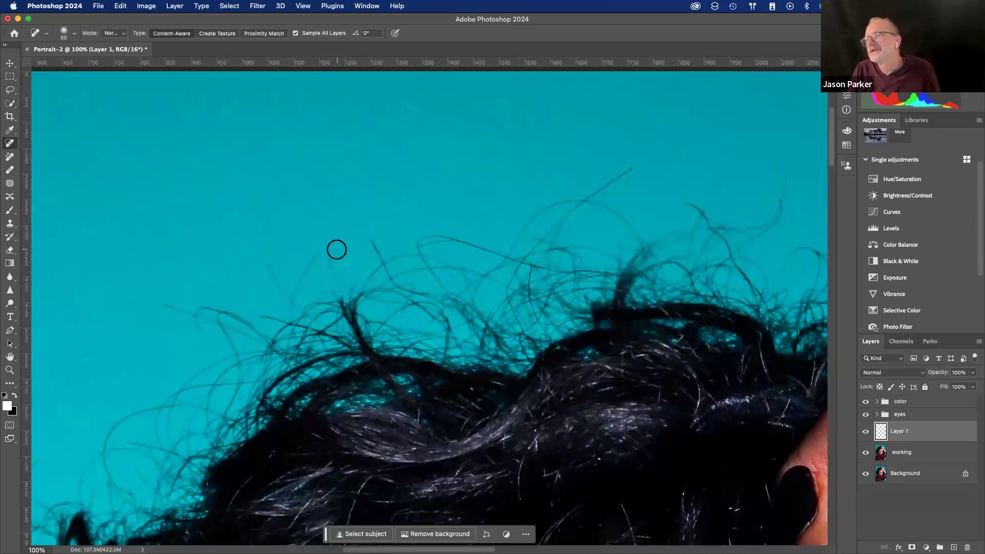
{"action": "left_click_drag", "start_coordinate": [264, 273], "coordinate": [255, 254]}
- Heal the straight stray hair sticking up above the middle of the head and the flyaways around the hair's upper edge
{"action": "left_click_drag", "start_coordinate": [604, 186], "coordinate": [620, 173]}
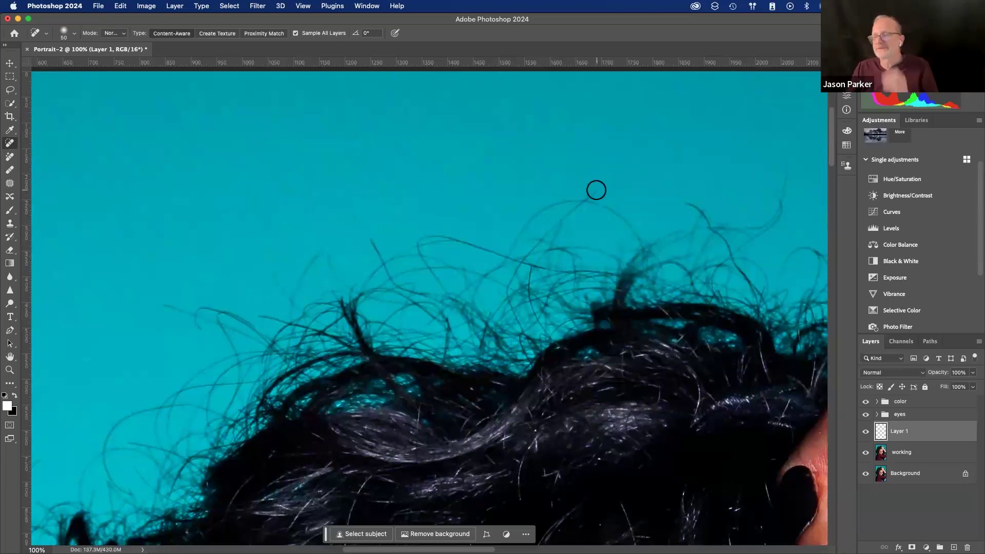
{"action": "left_click_drag", "start_coordinate": [526, 257], "coordinate": [488, 229]}
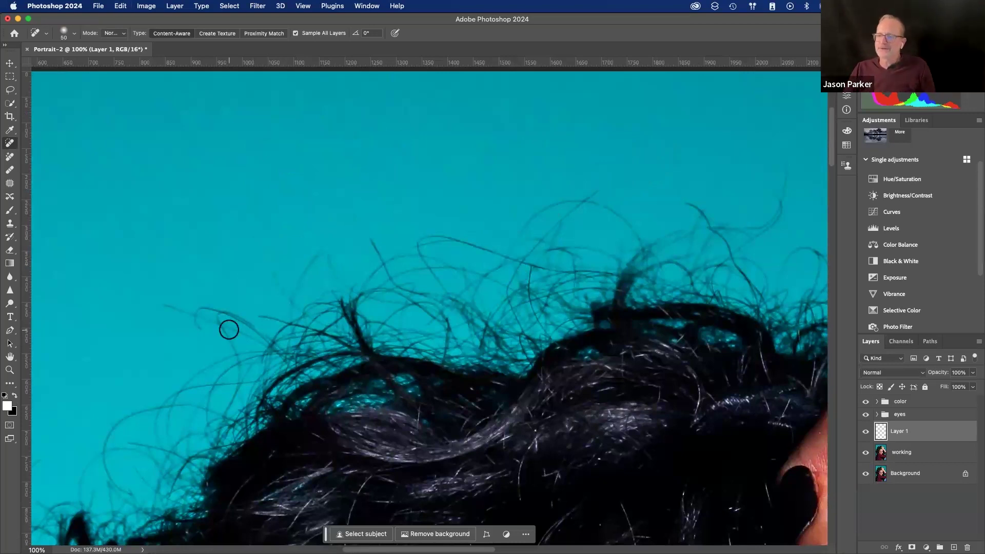
{"action": "left_click_drag", "start_coordinate": [265, 392], "coordinate": [190, 381]}
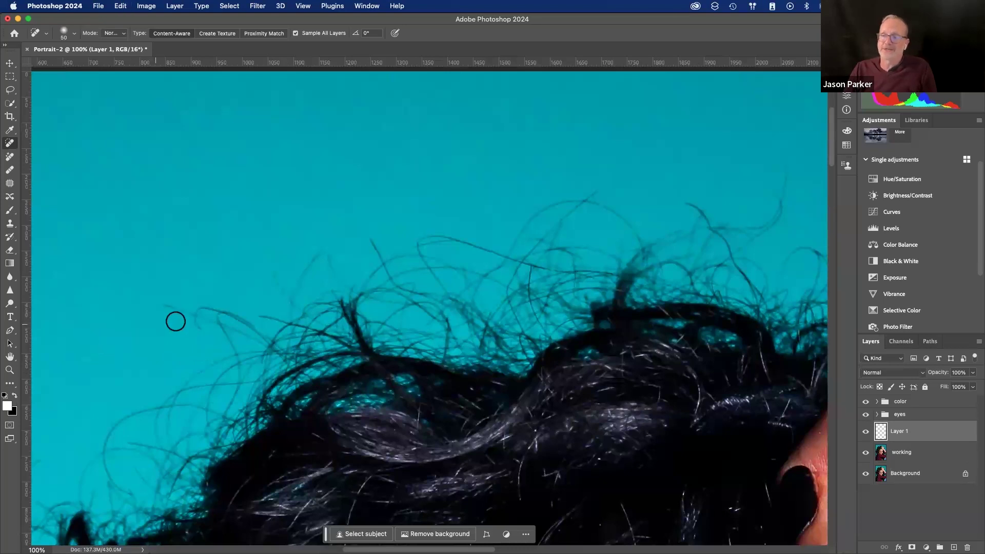
- Heal the faint stray hairs against the teal background along the left side of the hair
{"action": "scroll", "coordinate": [179, 310], "scroll_direction": "down", "scroll_amount": 5}
{"action": "scroll", "coordinate": [178, 310], "scroll_direction": "left", "scroll_amount": 5}
{"action": "left_click_drag", "start_coordinate": [112, 409], "coordinate": [117, 364]}
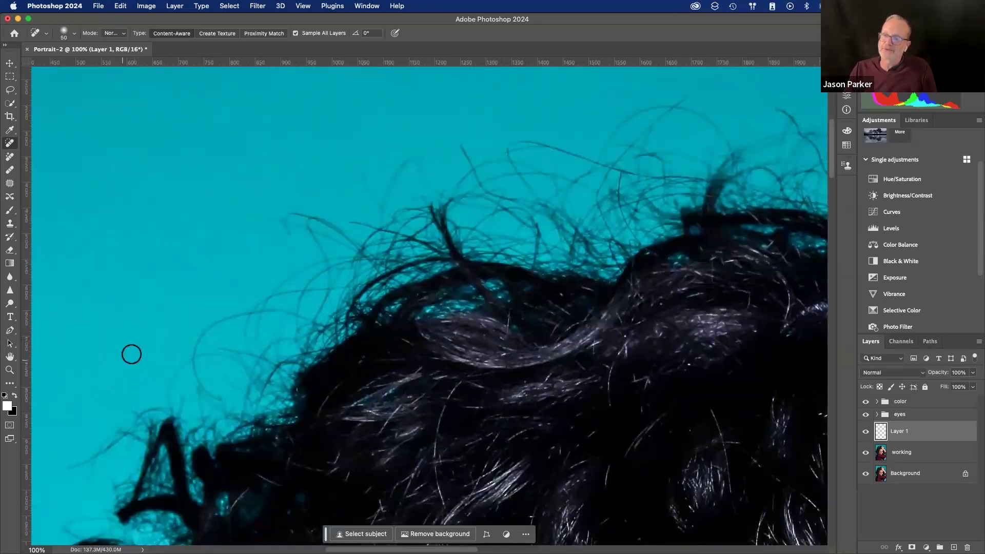
{"action": "scroll", "coordinate": [103, 377], "scroll_direction": "down", "scroll_amount": 5}
{"action": "scroll", "coordinate": [103, 377], "scroll_direction": "left", "scroll_amount": 3}
{"action": "mouse_move", "coordinate": [62, 410]}
{"action": "left_mouse_down"}
{"action": "mouse_move", "coordinate": [62, 329]}
{"action": "mouse_move", "coordinate": [45, 322]}
{"action": "left_mouse_up"}
{"action": "scroll", "coordinate": [88, 292], "scroll_direction": "down", "scroll_amount": 5}
{"action": "scroll", "coordinate": [87, 293], "scroll_direction": "left", "scroll_amount": 4}
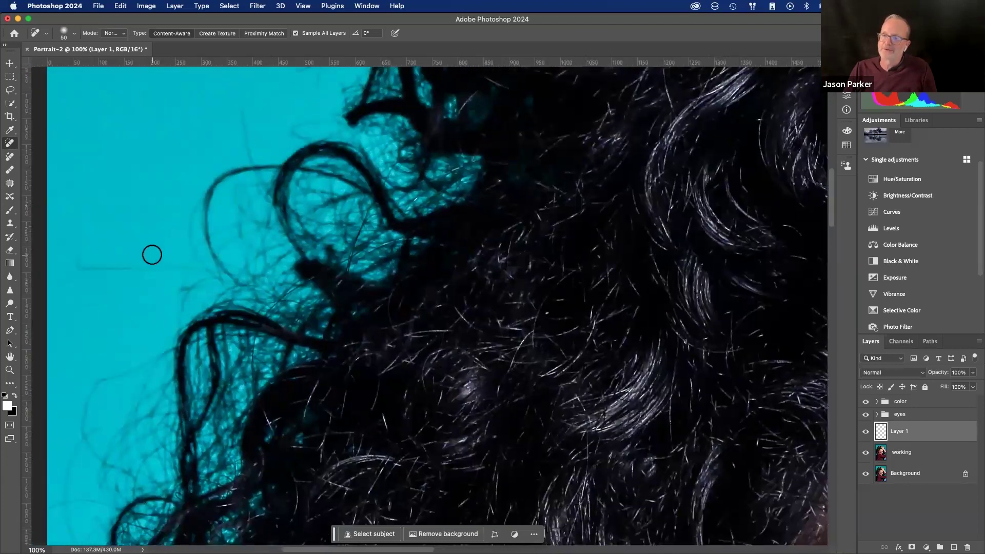
{"action": "left_click_drag", "start_coordinate": [154, 266], "coordinate": [71, 265]}
{"action": "scroll", "coordinate": [207, 229], "scroll_direction": "right", "scroll_amount": 3}
{"action": "scroll", "coordinate": [208, 229], "scroll_direction": "up", "scroll_amount": 3}
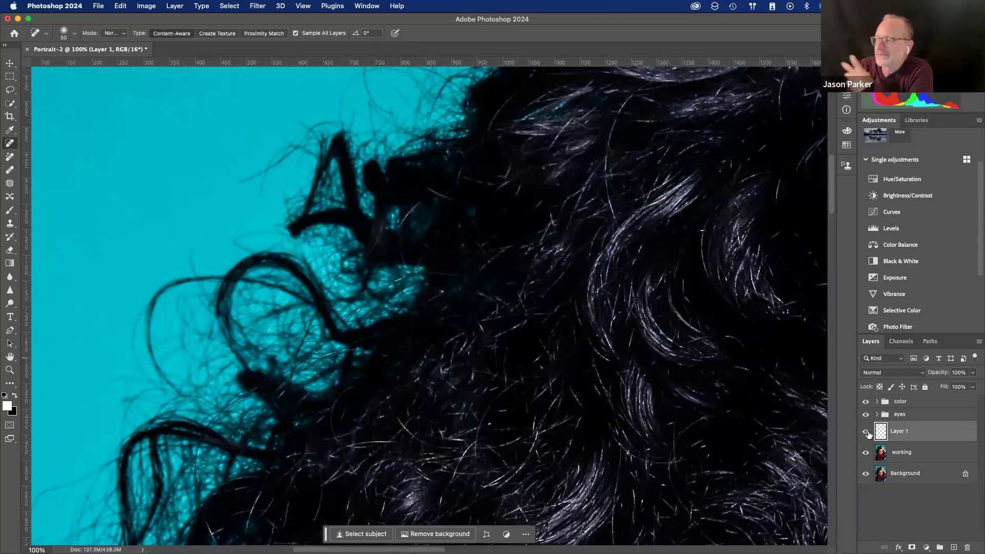
- Rename the healing layer "strays" and compare the portrait with the layer hidden and shown
{"action": "double_click", "coordinate": [900, 431]}
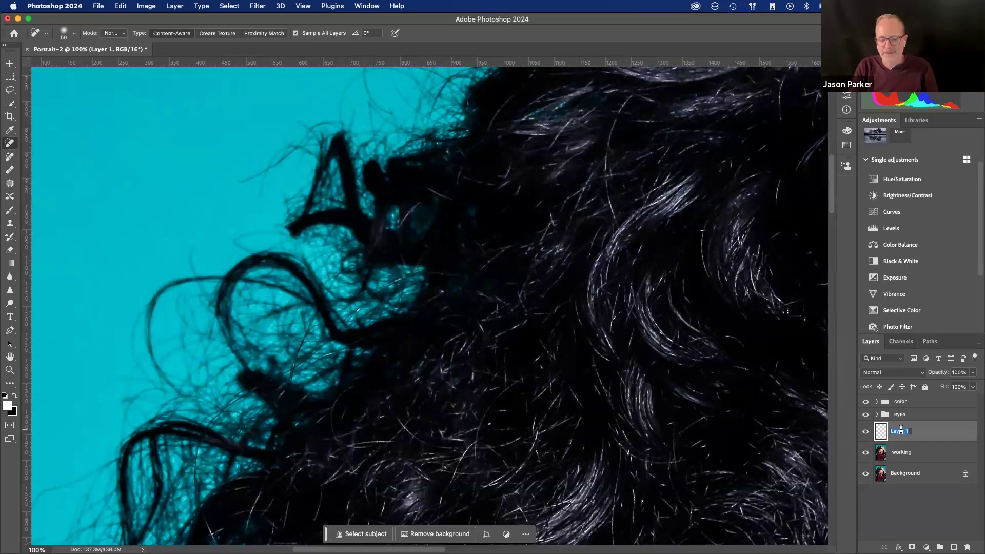
{"action": "type", "text": "strays"}
{"action": "key", "text": "Return"}
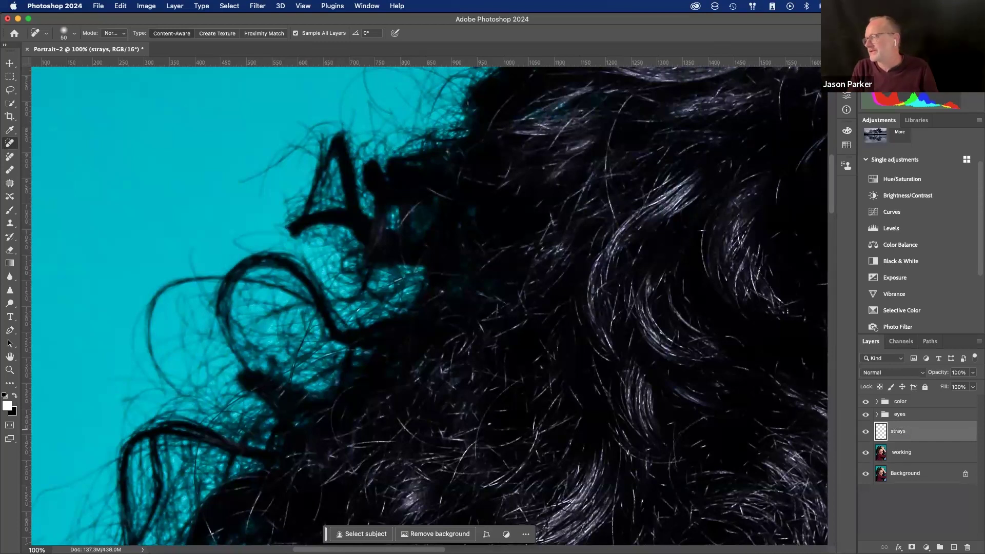
{"action": "left_click", "coordinate": [866, 433]}
{"action": "left_click", "coordinate": [865, 432]}
- Remove the stray hairs above the raised hand and the nearby hair with the Spot Healing Brush
{"action": "scroll", "coordinate": [679, 377], "scroll_direction": "up", "scroll_amount": 5}
{"action": "scroll", "coordinate": [679, 378], "scroll_direction": "right", "scroll_amount": 4}
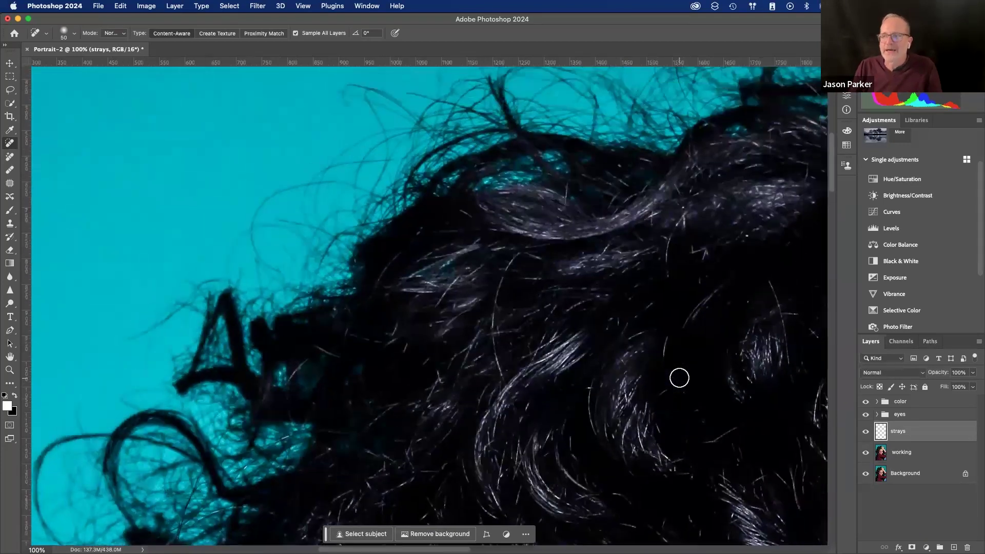
{"action": "scroll", "coordinate": [679, 377], "scroll_direction": "up", "scroll_amount": 10}
{"action": "scroll", "coordinate": [679, 377], "scroll_direction": "right", "scroll_amount": 8}
{"action": "left_click_drag", "start_coordinate": [719, 271], "coordinate": [647, 233]}
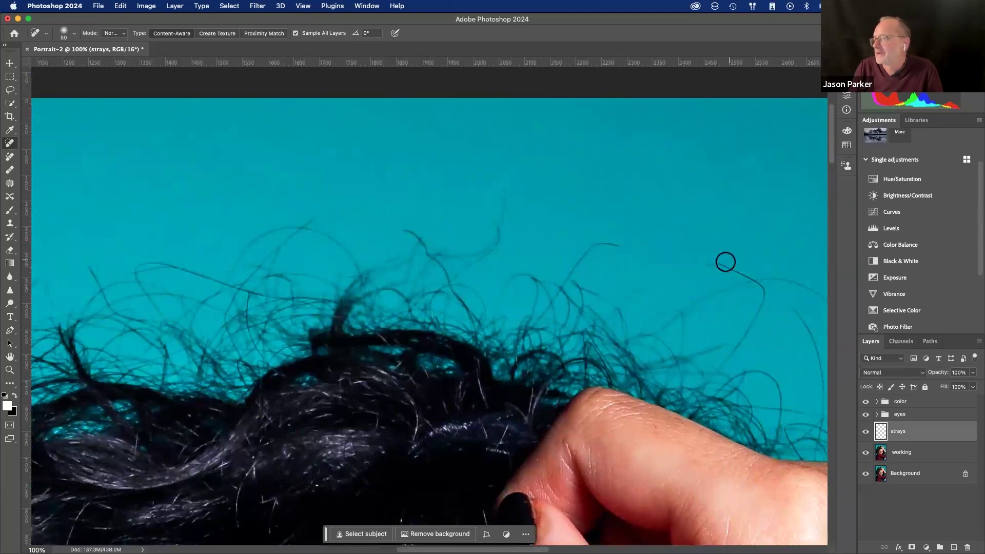
{"action": "left_click_drag", "start_coordinate": [739, 273], "coordinate": [709, 255]}
{"action": "mouse_move", "coordinate": [625, 248]}
{"action": "left_mouse_down"}
{"action": "mouse_move", "coordinate": [600, 241]}
{"action": "mouse_move", "coordinate": [582, 254]}
{"action": "left_mouse_up"}
{"action": "scroll", "coordinate": [616, 197], "scroll_direction": "right", "scroll_amount": 7}
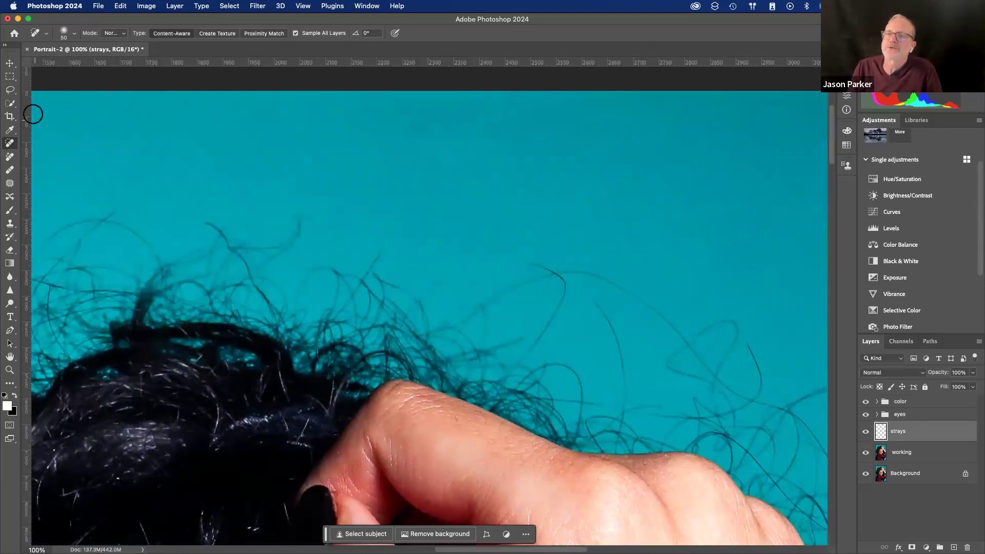
- Remove the long arching stray hairs above the raised hand with the Healing Brush, sampling the clean teal background
{"action": "left_click", "coordinate": [10, 170]}
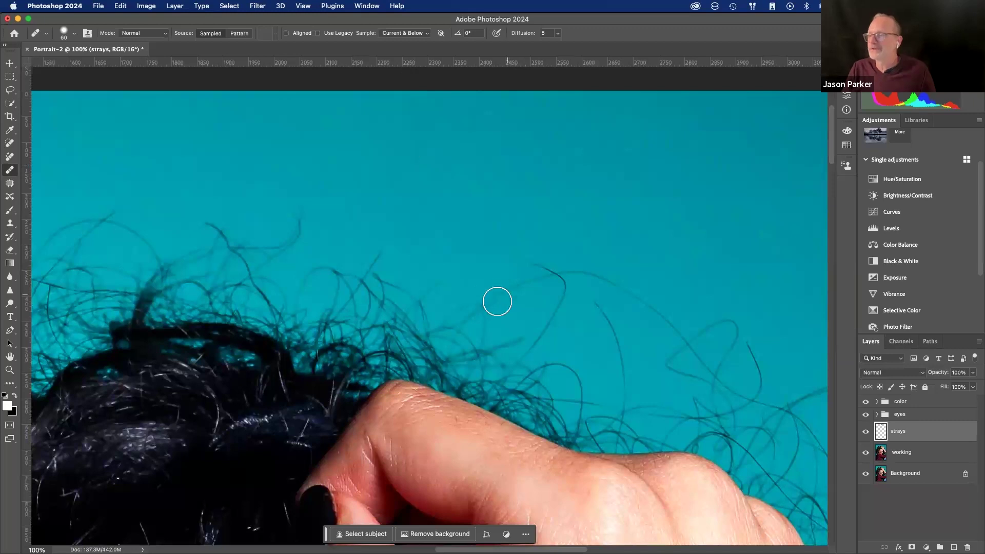
{"action": "key", "text": "alt"}
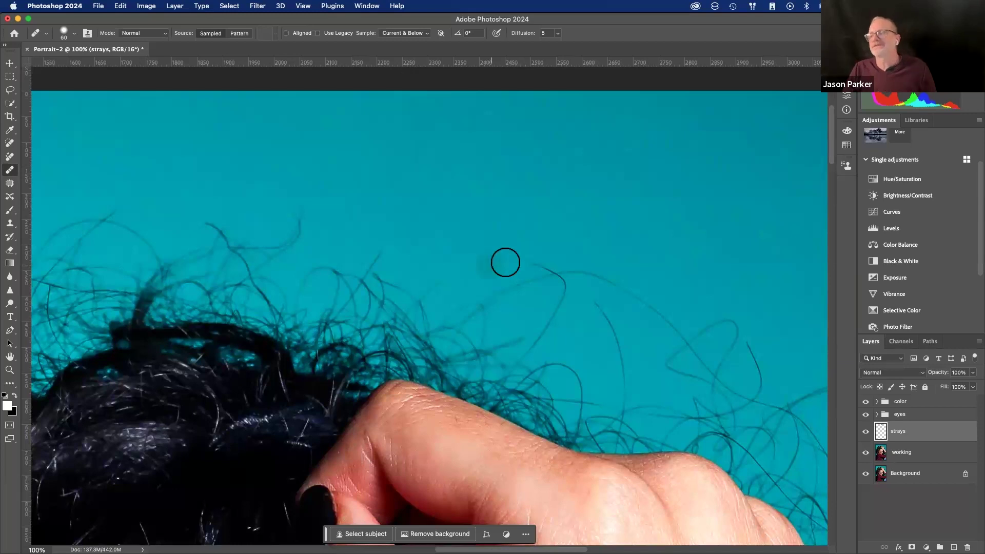
{"action": "mouse_move", "coordinate": [543, 266]}
{"action": "left_mouse_down"}
{"action": "mouse_move", "coordinate": [530, 263]}
{"action": "mouse_move", "coordinate": [543, 233]}
{"action": "left_mouse_up"}
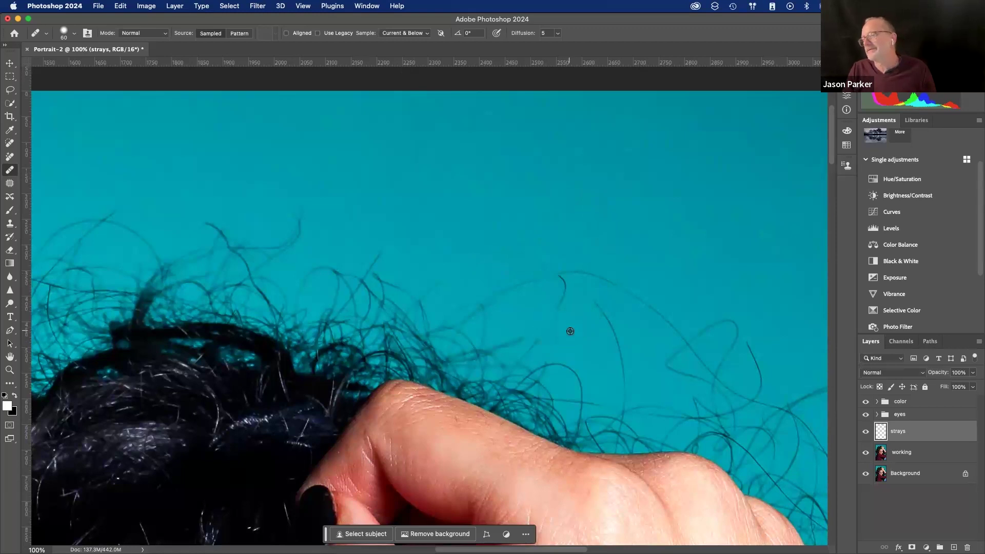
{"action": "mouse_move", "coordinate": [559, 306]}
{"action": "left_mouse_down"}
{"action": "mouse_move", "coordinate": [588, 275]}
{"action": "mouse_move", "coordinate": [671, 308]}
{"action": "mouse_move", "coordinate": [679, 331]}
{"action": "mouse_move", "coordinate": [630, 284]}
{"action": "mouse_move", "coordinate": [609, 235]}
{"action": "mouse_move", "coordinate": [628, 373]}
{"action": "left_mouse_up"}
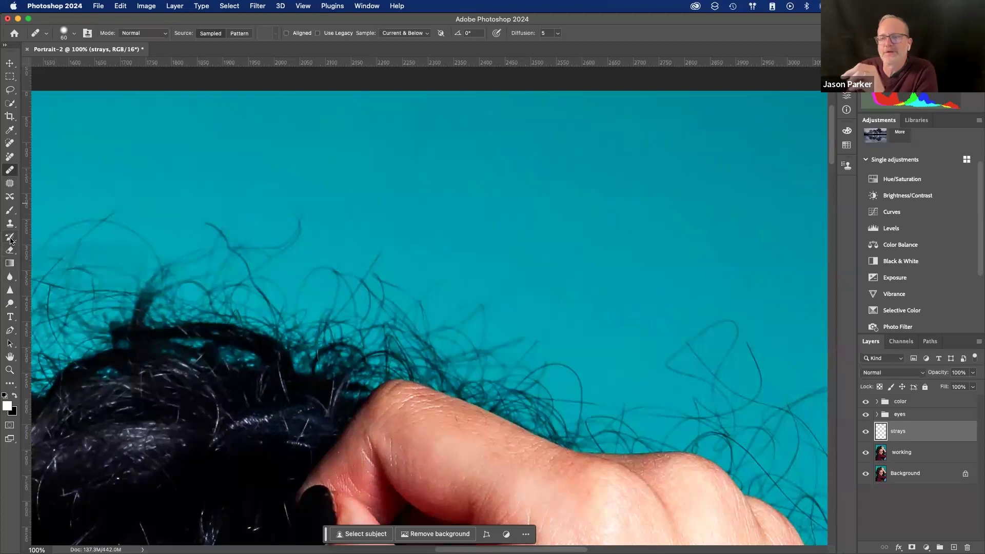
- Clone clean teal background over the outer edge of the looping stray above the knuckles, using the Clone Stamp with a 40 px brush
{"action": "key", "text": "s"}
{"action": "key", "text": "bracketleft"}
{"action": "key", "text": "bracketleft"}
{"action": "key", "text": "bracketleft"}
{"action": "key", "text": "bracketleft"}
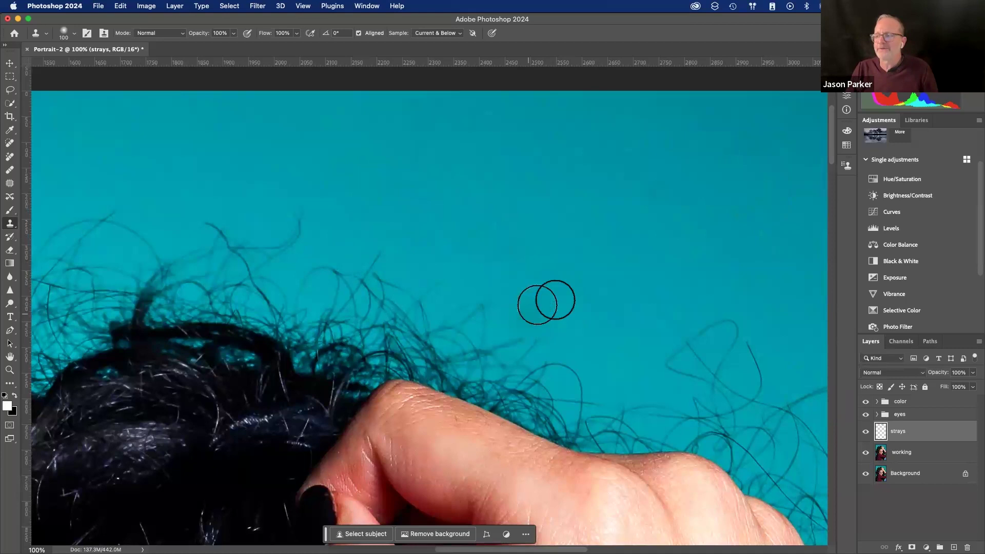
{"action": "key", "text": "bracketleft"}
{"action": "key", "text": "bracketleft"}
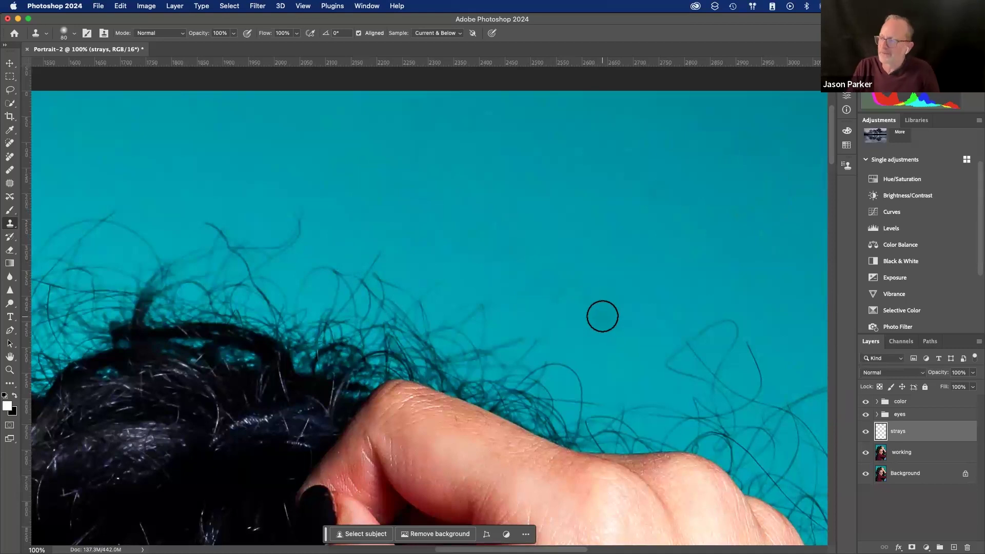
{"action": "left_click", "coordinate": [643, 345], "text": "alt"}
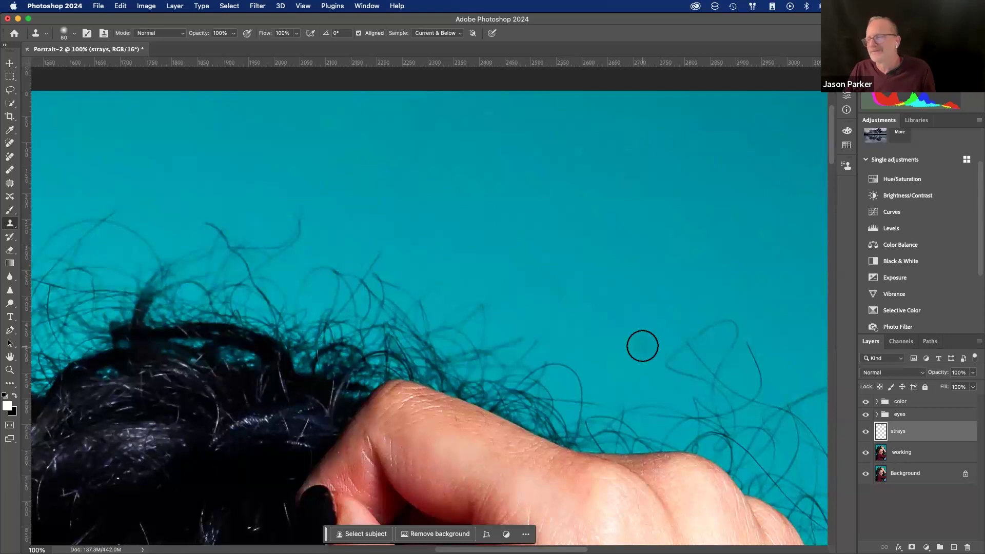
{"action": "key", "text": "bracketleft"}
{"action": "key", "text": "bracketleft"}
{"action": "key", "text": "bracketleft"}
{"action": "key", "text": "bracketleft"}
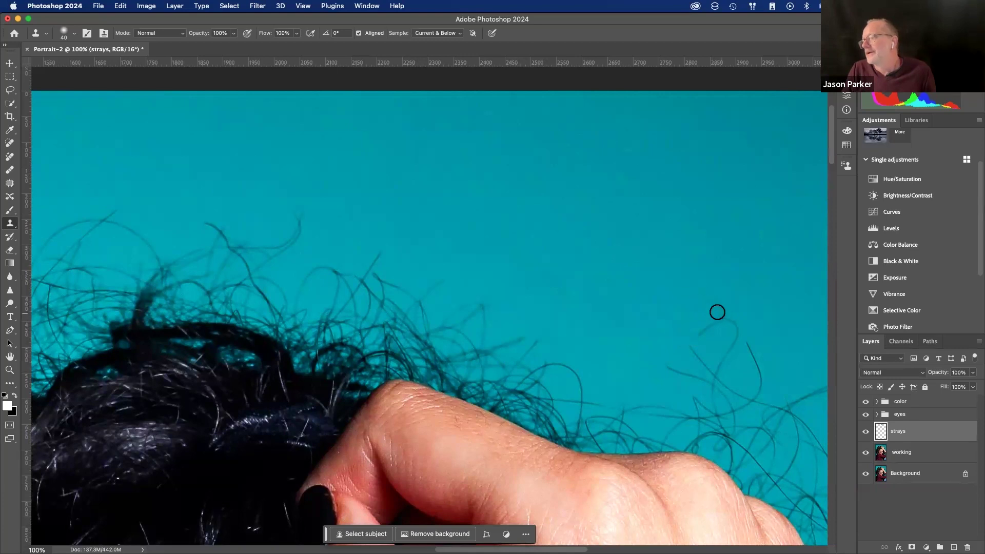
- Try cloning out the curled hair tip beside the raised hand, undo the stroke, and check the brush size and hardness
{"action": "mouse_move", "coordinate": [297, 232]}
{"action": "left_mouse_down"}
{"action": "mouse_move", "coordinate": [286, 204]}
{"action": "mouse_move", "coordinate": [298, 208]}
{"action": "left_mouse_up"}
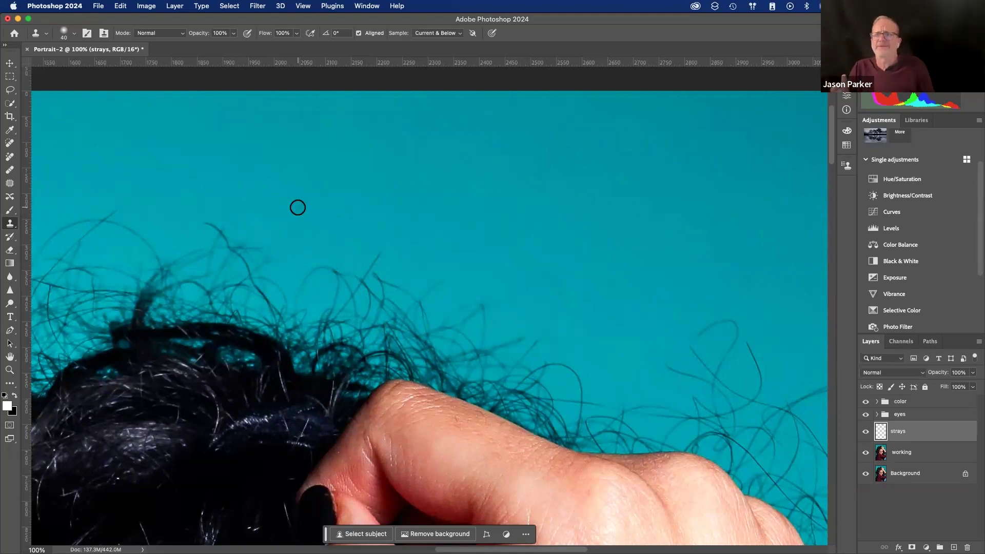
{"action": "key", "text": "super+z"}
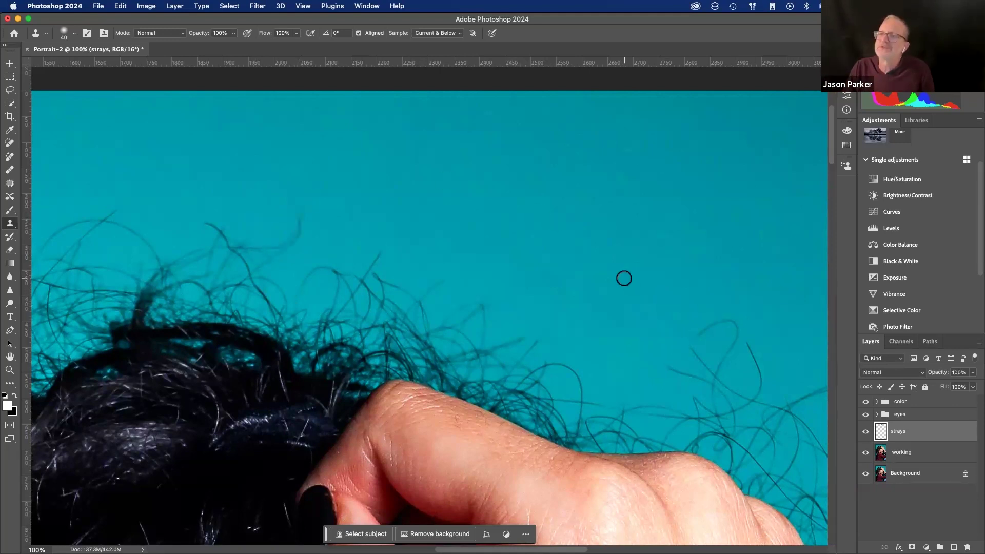
{"action": "right_click", "coordinate": [439, 211]}
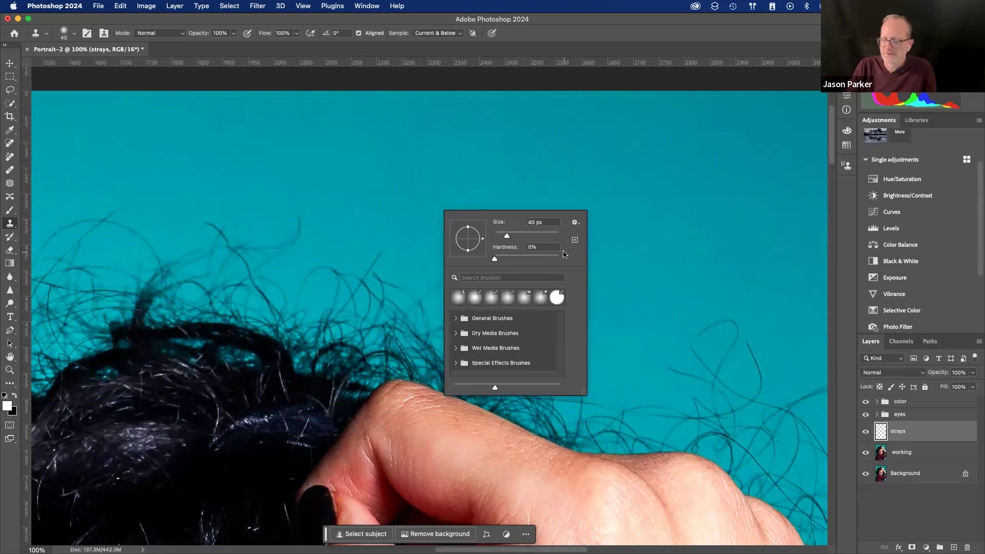
{"action": "key", "text": "Return"}
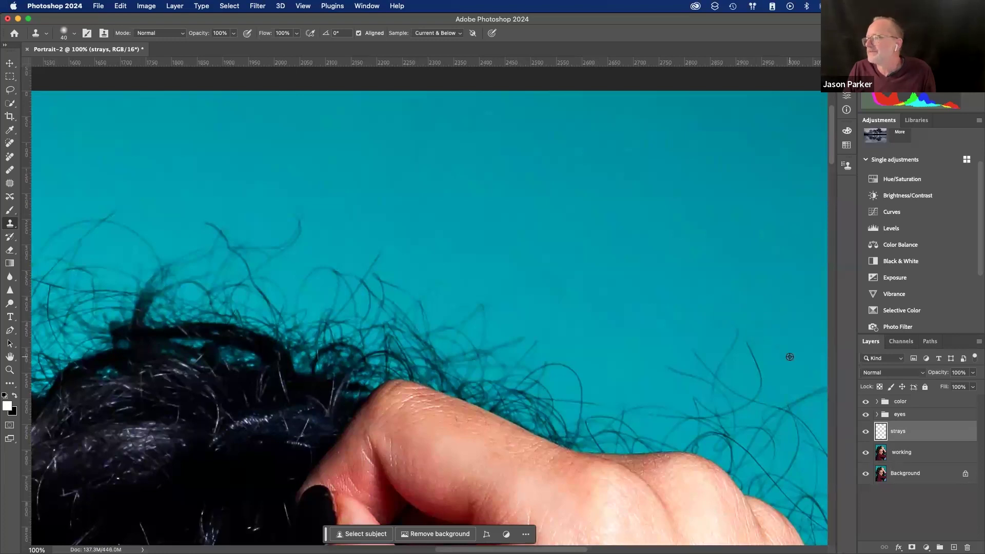
- Clone out the rest of the looping strays and the loose hair tips above the knuckles with freshly sampled background
{"action": "left_click", "coordinate": [770, 349], "text": "alt"}
{"action": "mouse_move", "coordinate": [751, 345]}
{"action": "left_mouse_down"}
{"action": "mouse_move", "coordinate": [760, 360]}
{"action": "mouse_move", "coordinate": [742, 344]}
{"action": "left_mouse_up"}
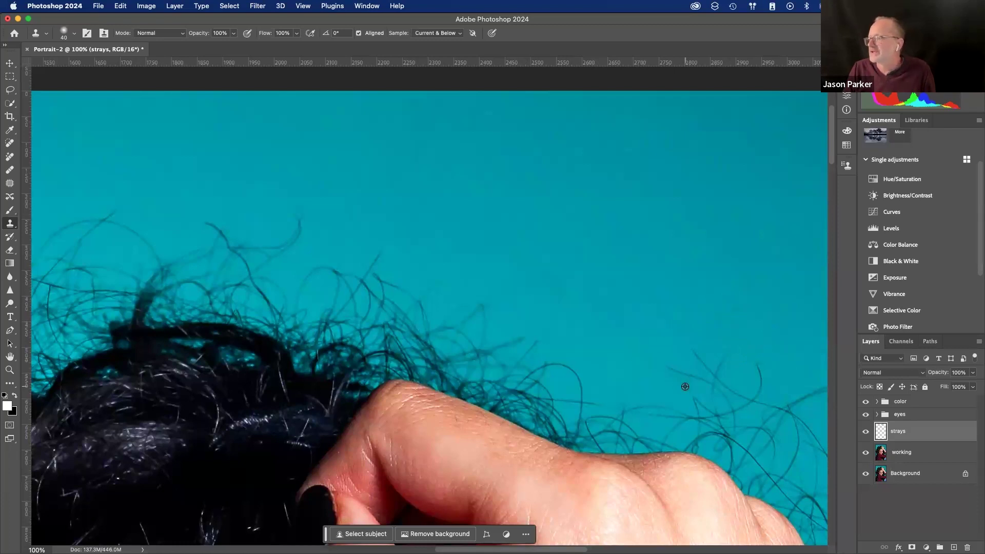
{"action": "left_click", "coordinate": [689, 354]}
{"action": "left_click", "coordinate": [682, 358]}
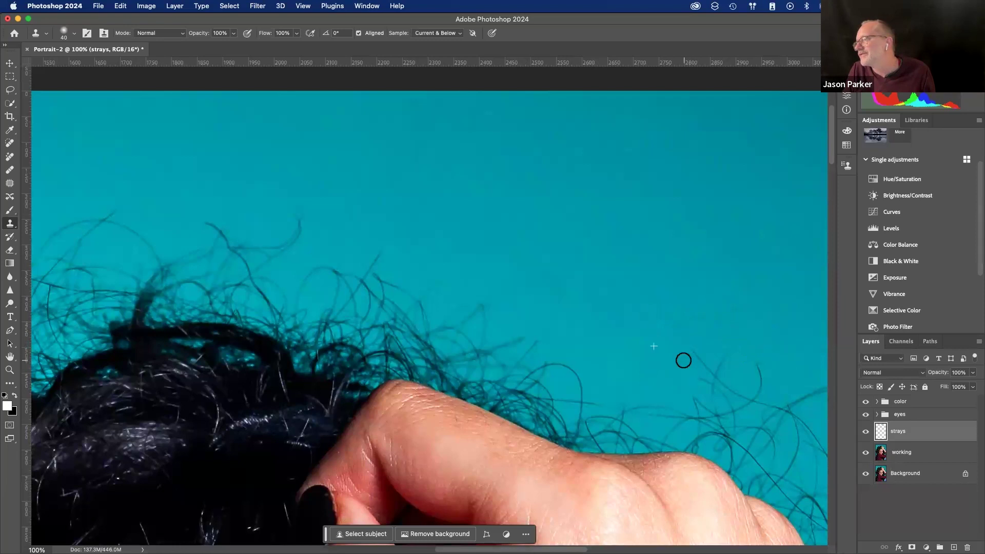
{"action": "left_click", "coordinate": [699, 355]}
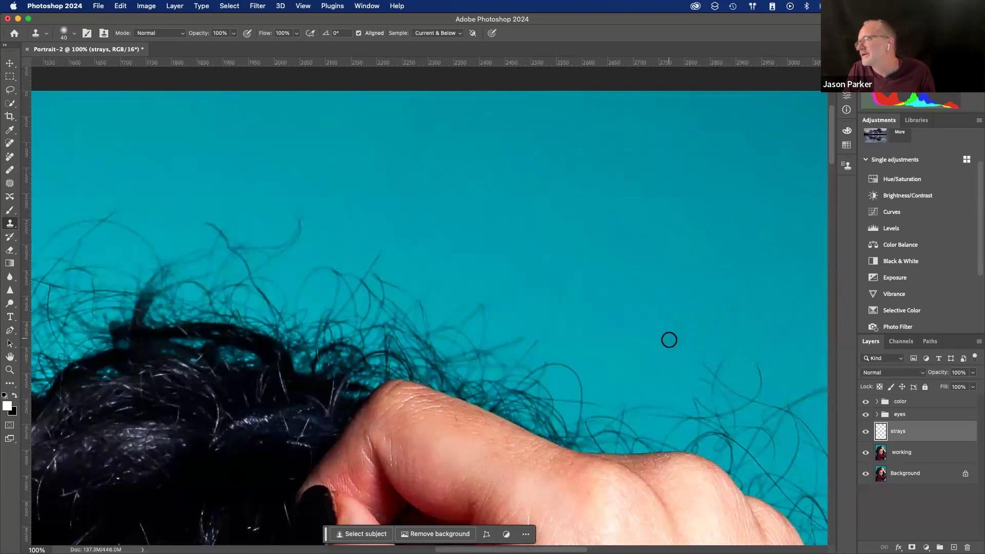
{"action": "left_click", "coordinate": [766, 367]}
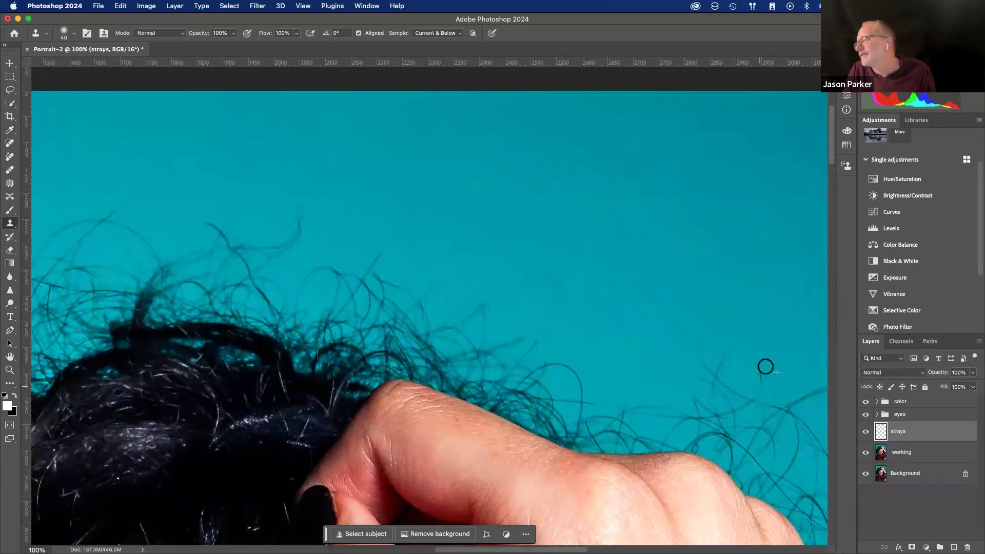
{"action": "left_click", "coordinate": [737, 336]}
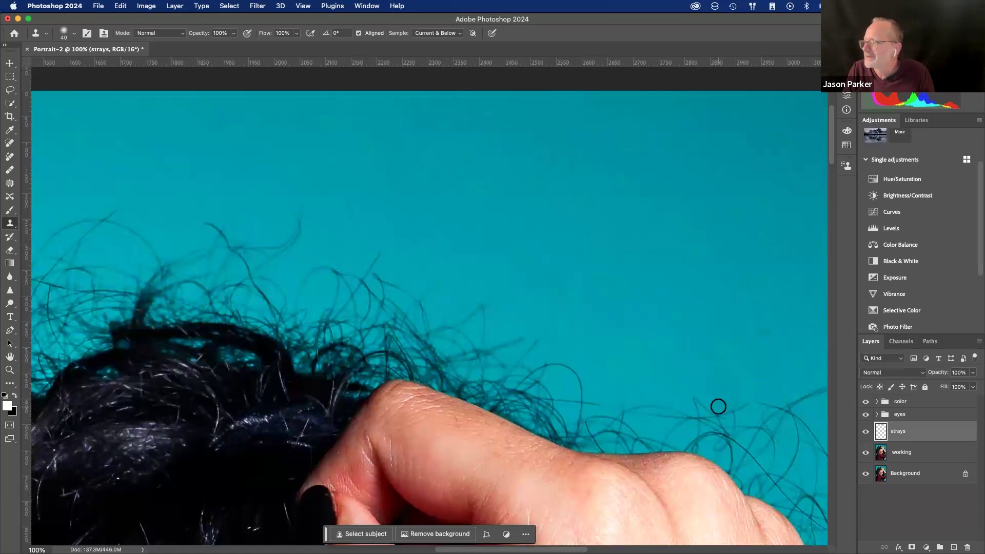
- Remove the highest curled stray tips above the middle of the head using the Healing Brush at 45 px
{"action": "scroll", "coordinate": [394, 251], "scroll_direction": "left", "scroll_amount": 10}
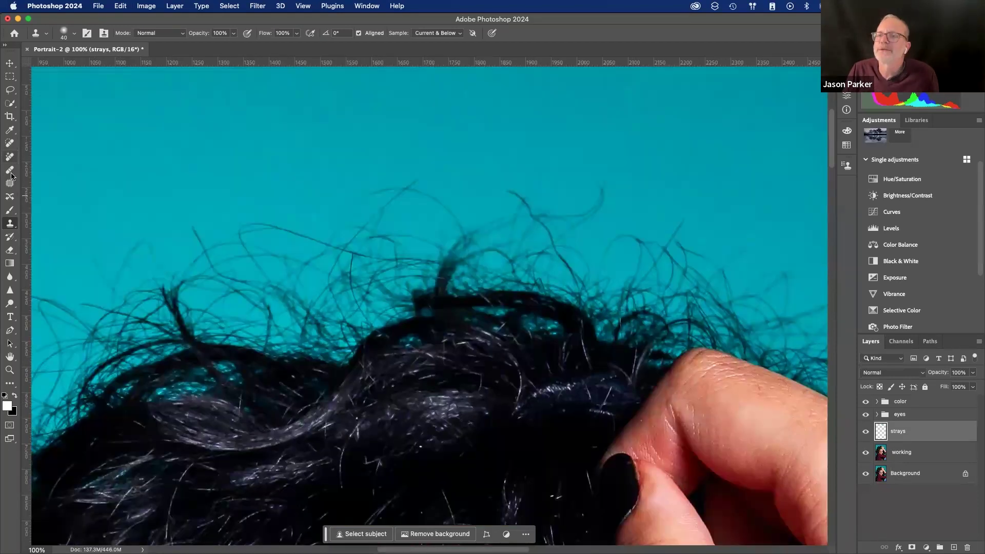
{"action": "left_click", "coordinate": [11, 174]}
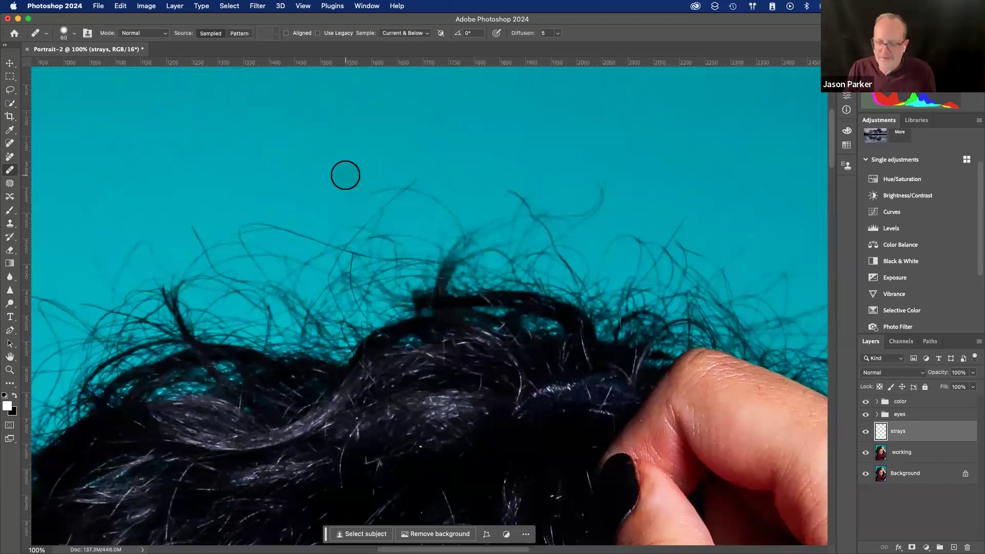
{"action": "key", "text": "bracketleft"}
{"action": "key", "text": "bracketleft"}
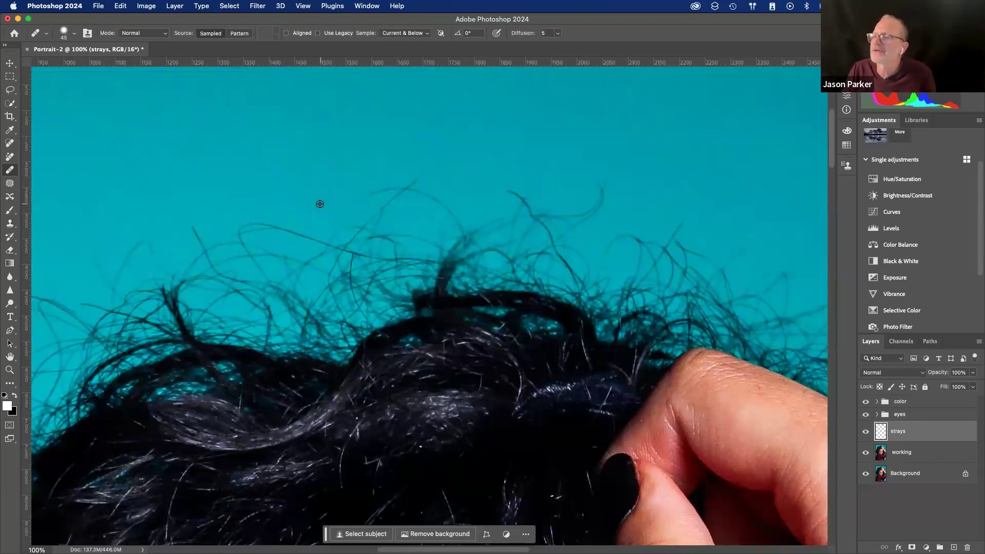
{"action": "left_click", "coordinate": [439, 180], "text": "alt"}
{"action": "left_click_drag", "start_coordinate": [413, 182], "coordinate": [400, 182]}
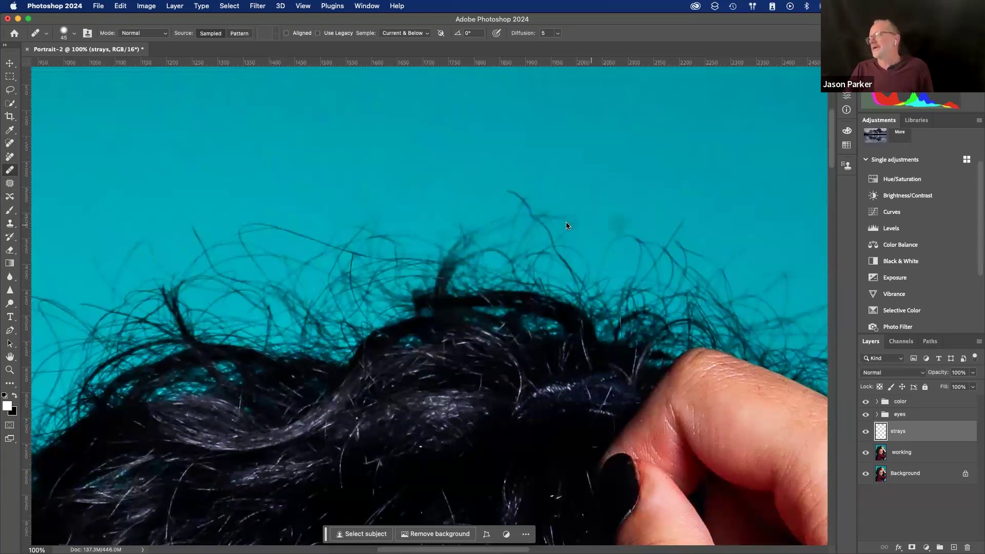
- Compare the hairline with the "strays" layer hidden and shown, and examine the cleaned edge at different magnifications
{"action": "left_click", "coordinate": [865, 431]}
{"action": "left_click", "coordinate": [866, 431]}
{"action": "key", "text": "super+minus"}
{"action": "key", "text": "super+minus"}
{"action": "key", "text": "super+minus"}
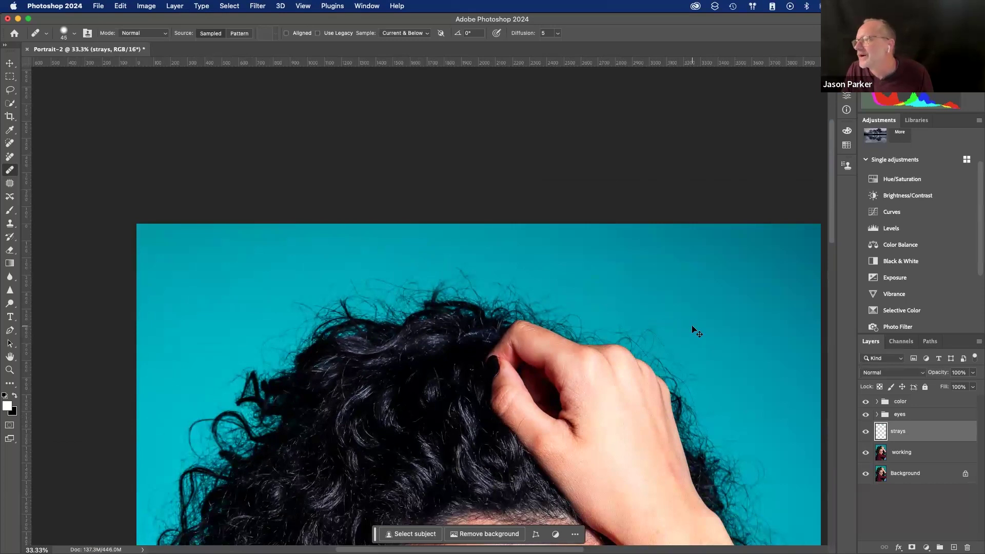
{"action": "key", "text": "super+equal"}
{"action": "key", "text": "super+equal"}
{"action": "key", "text": "super+equal"}
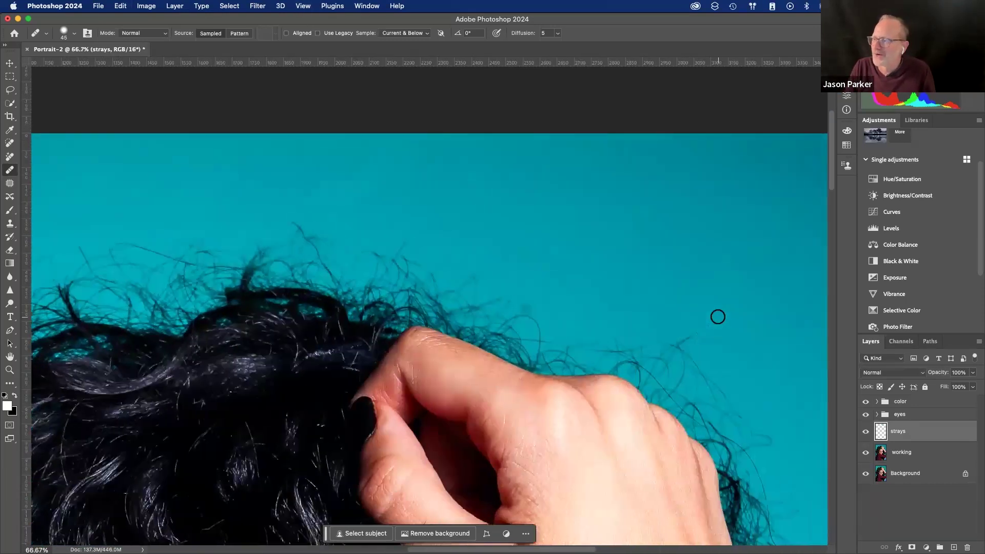
- Undo the last heal and clone out the stray hair tip above the knuckles with the Clone Stamp
{"action": "key", "text": "super+z"}
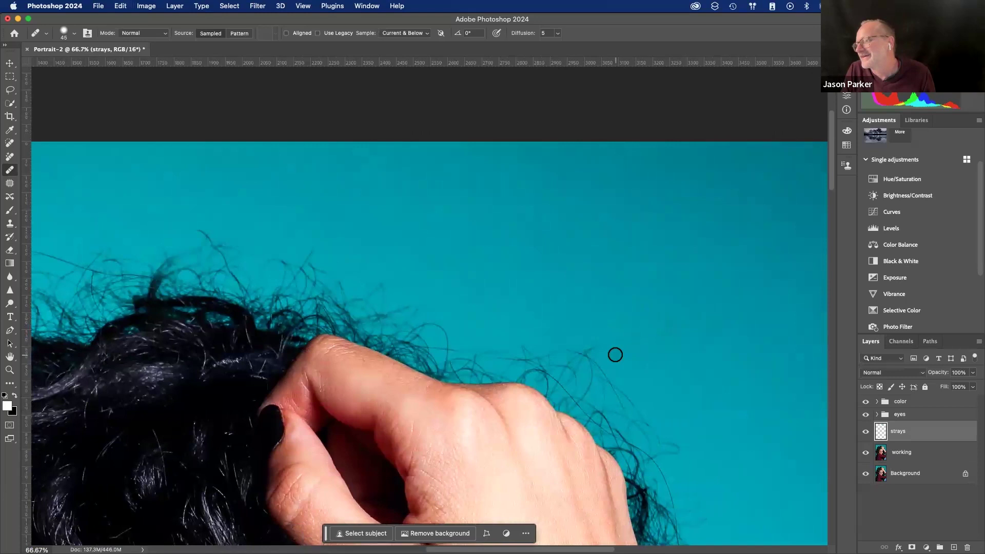
{"action": "key", "text": "s"}
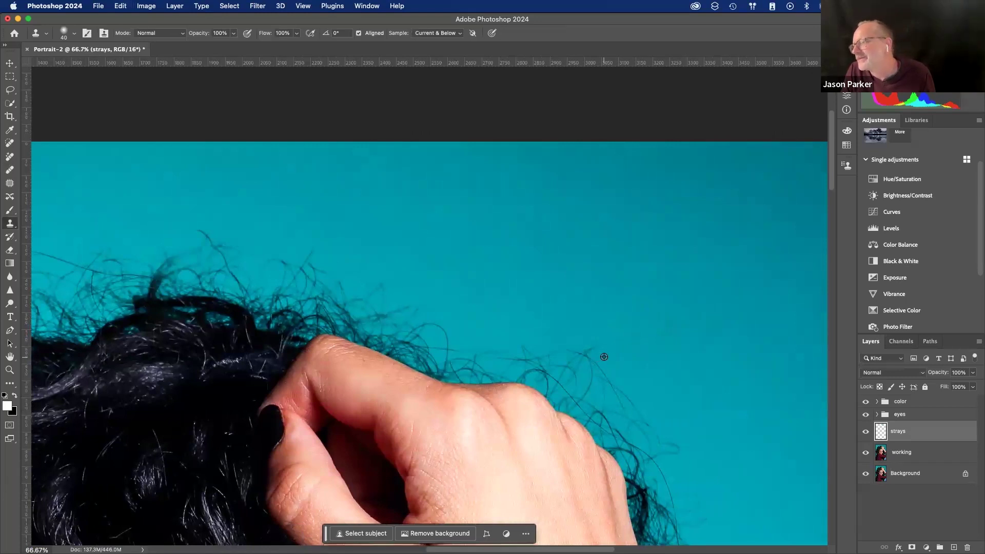
{"action": "left_click_drag", "start_coordinate": [584, 350], "coordinate": [592, 346]}
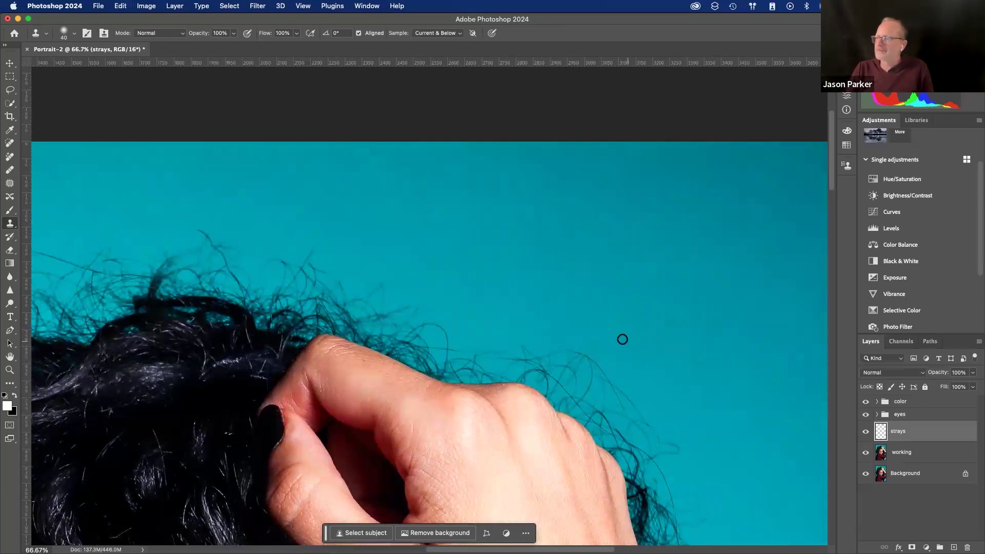
- Save the retouched portrait as Portrait-111623.psd in Photoshop format with Maximize Compatibility on
{"action": "key", "text": "super+0"}
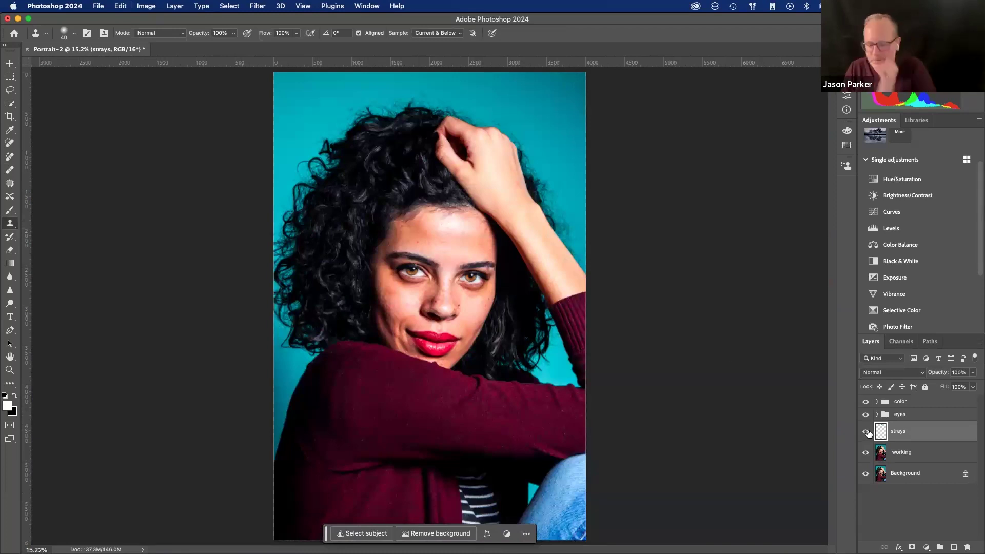
{"action": "key", "text": "super+plus"}
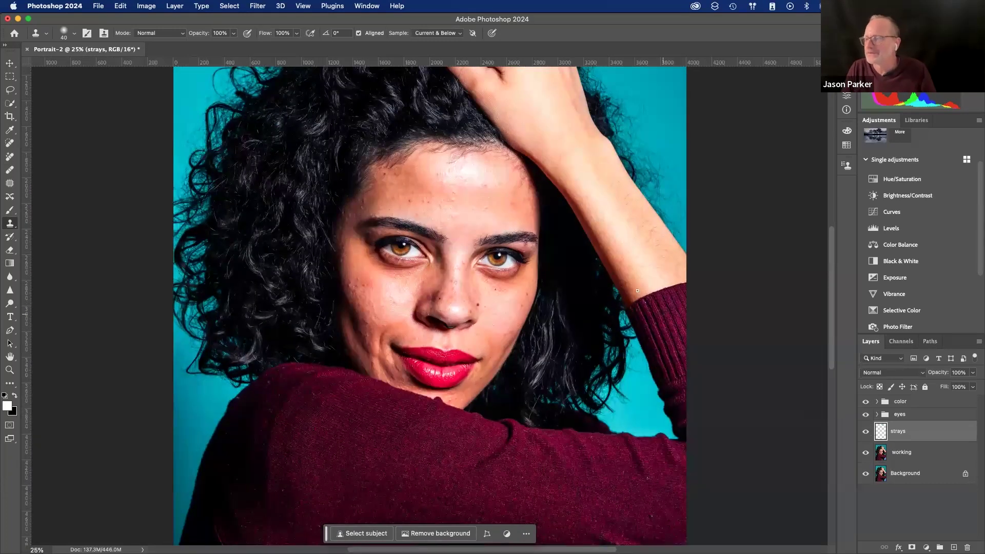
{"action": "scroll", "coordinate": [637, 291], "scroll_direction": "up", "scroll_amount": 3}
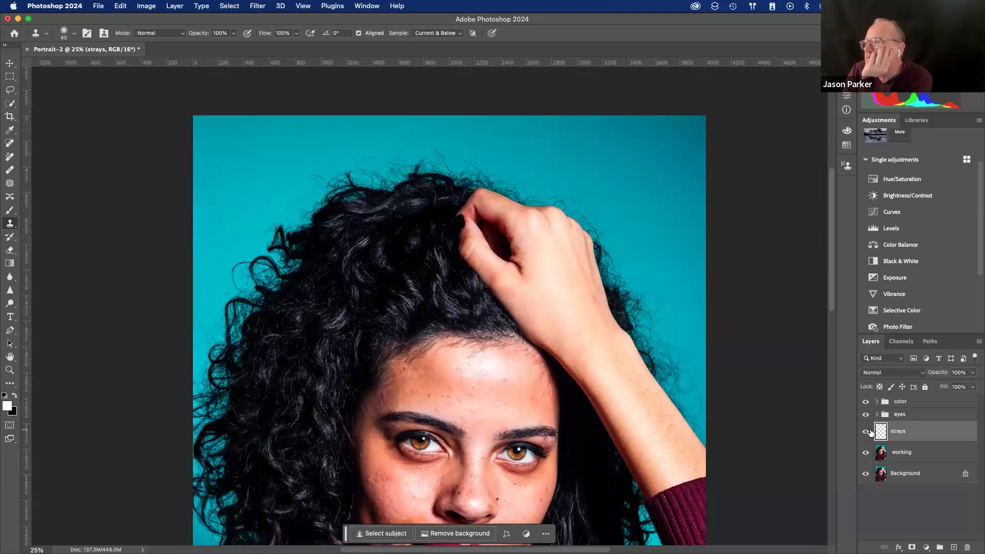
{"action": "key", "text": "super+s"}
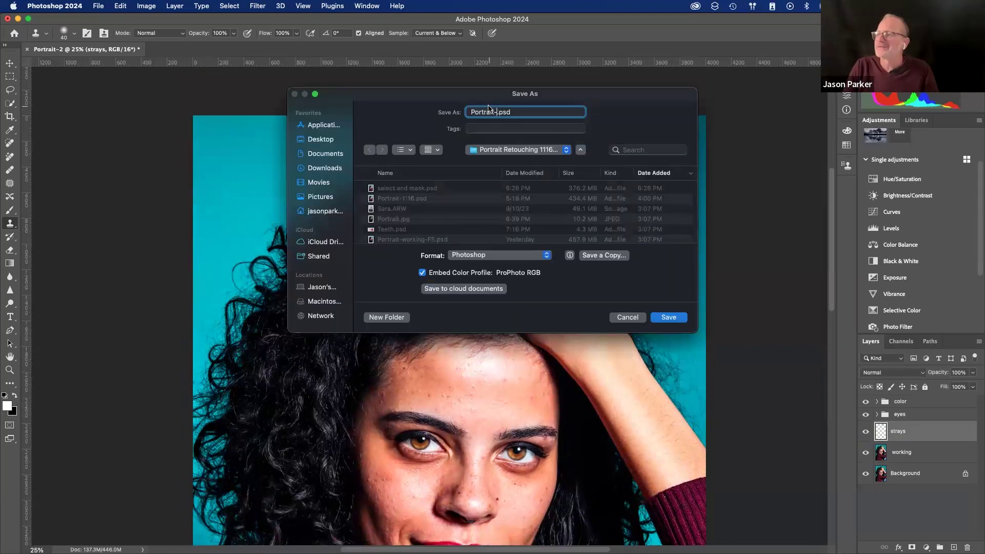
{"action": "type", "text": "1116"}
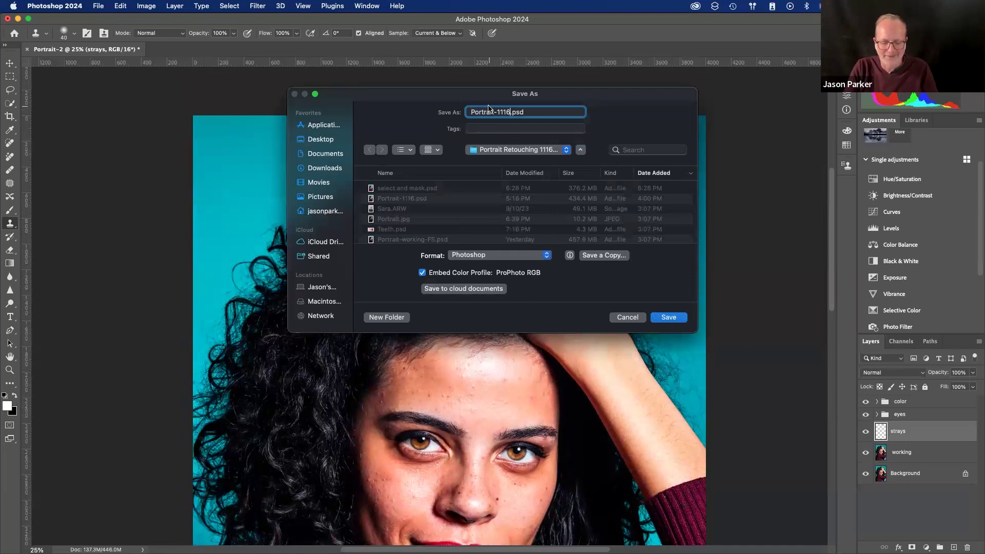
{"action": "left_click", "coordinate": [667, 318]}
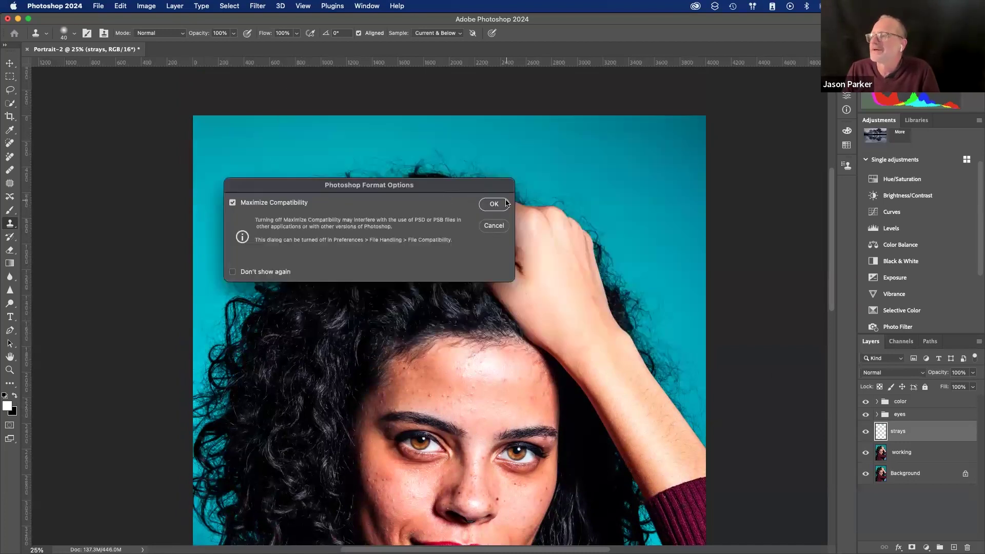
{"action": "left_click", "coordinate": [494, 204]}
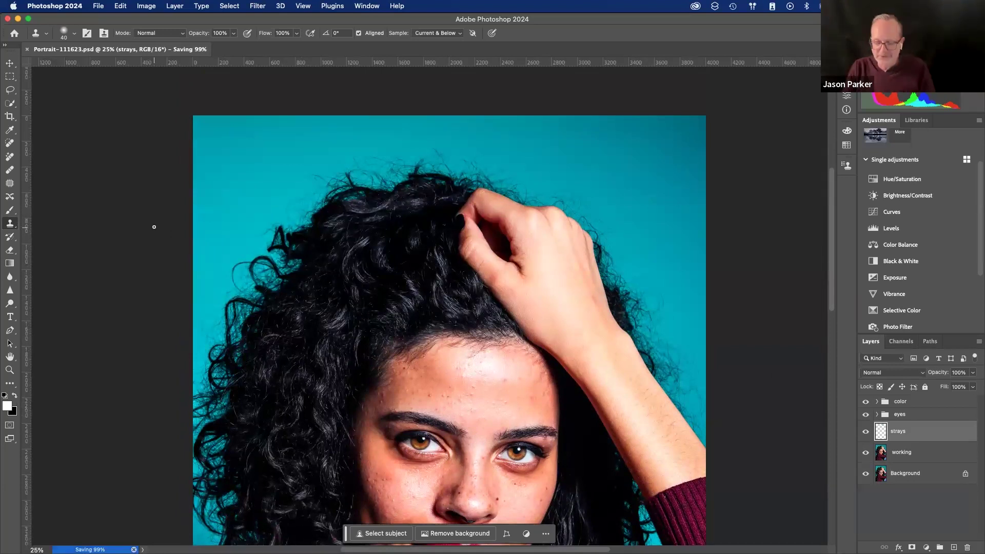
- Make the "working" layer active and show the portrait at 25% magnification
{"action": "key", "text": "super+minus"}
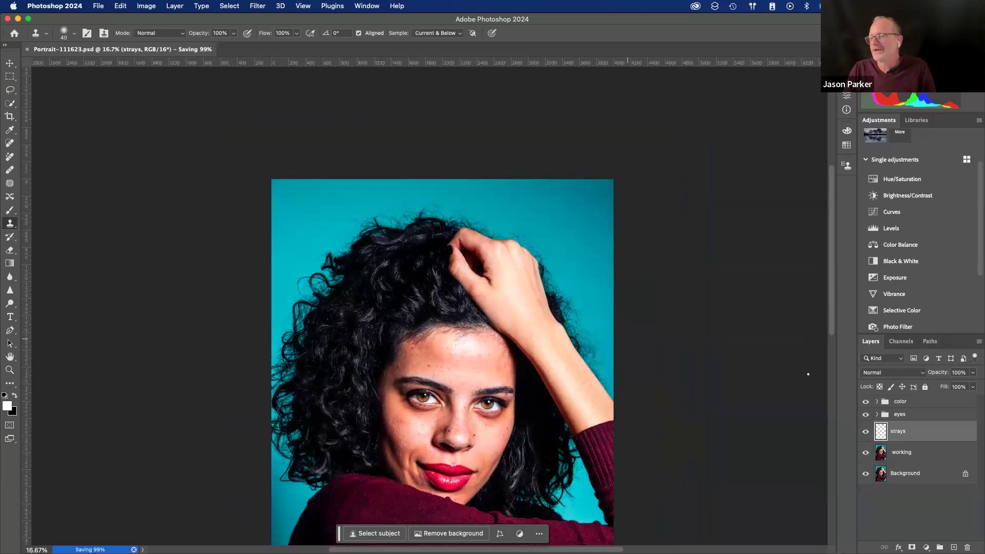
{"action": "left_click", "coordinate": [903, 454]}
{"action": "key", "text": "super+plus"}
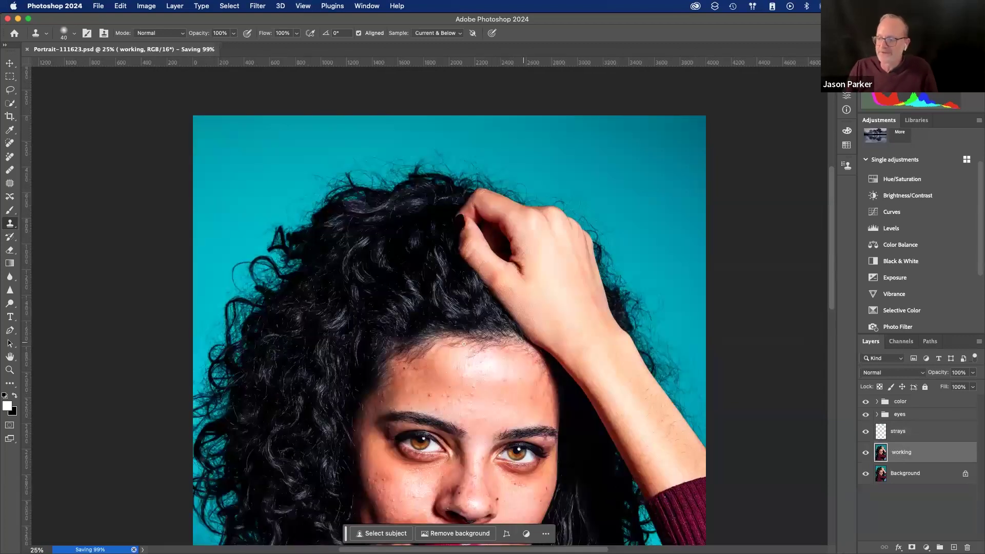
- Lasso the outer edge of the hair from above the hand down to the shoulder on the portrait's left side, with 40 px feather
{"action": "scroll", "coordinate": [366, 335], "scroll_direction": "down", "scroll_amount": 2}
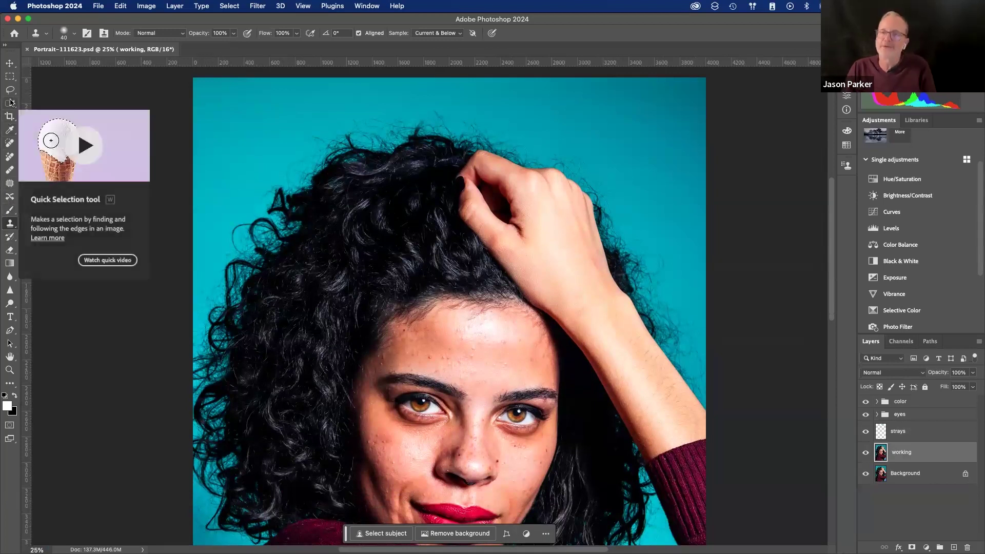
{"action": "key", "text": "l"}
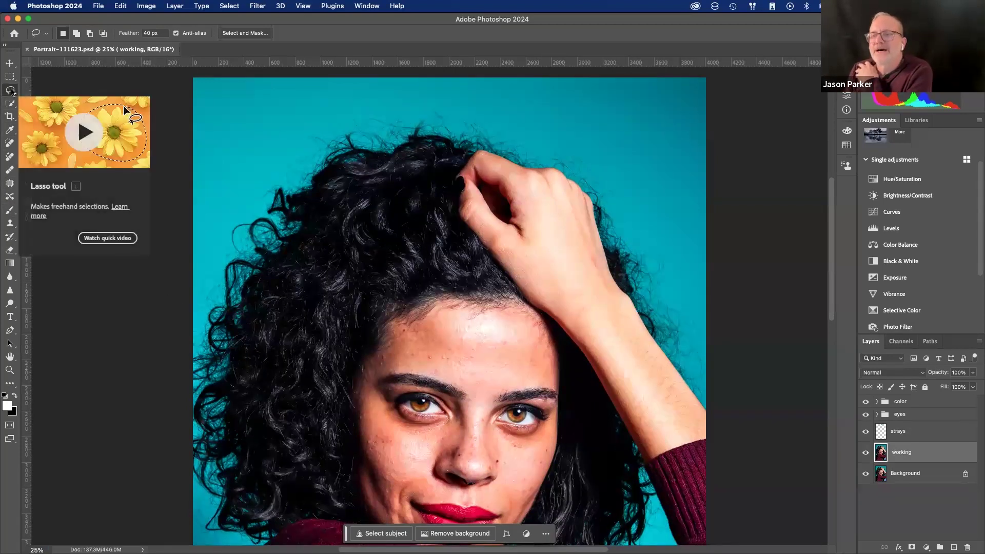
{"action": "right_click", "coordinate": [10, 90]}
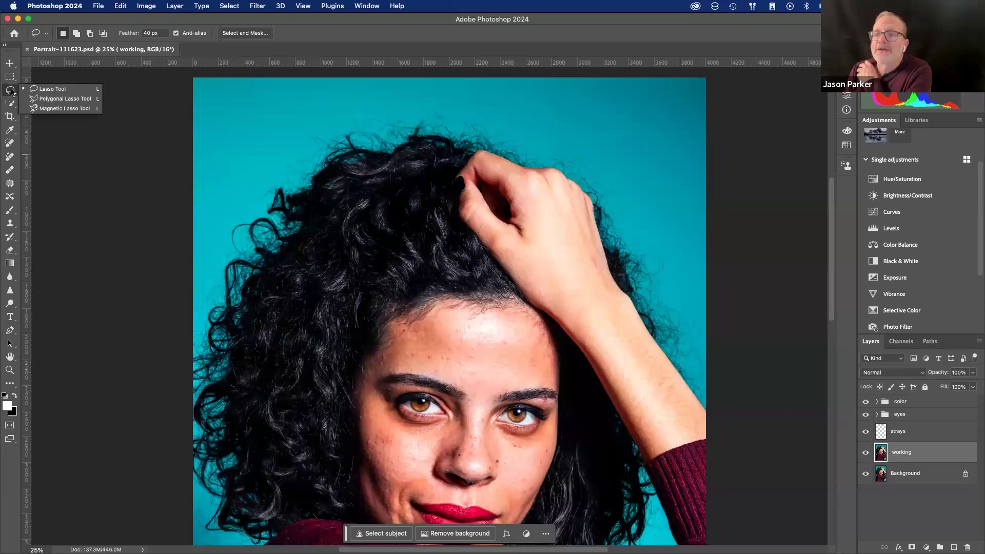
{"action": "left_click", "coordinate": [51, 89]}
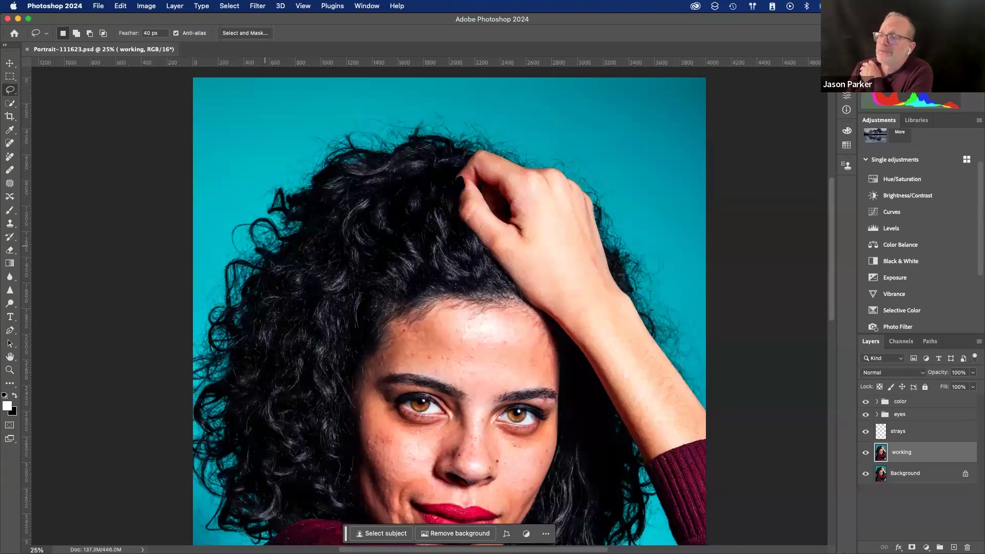
{"action": "left_click_drag", "start_coordinate": [213, 235], "coordinate": [260, 174]}
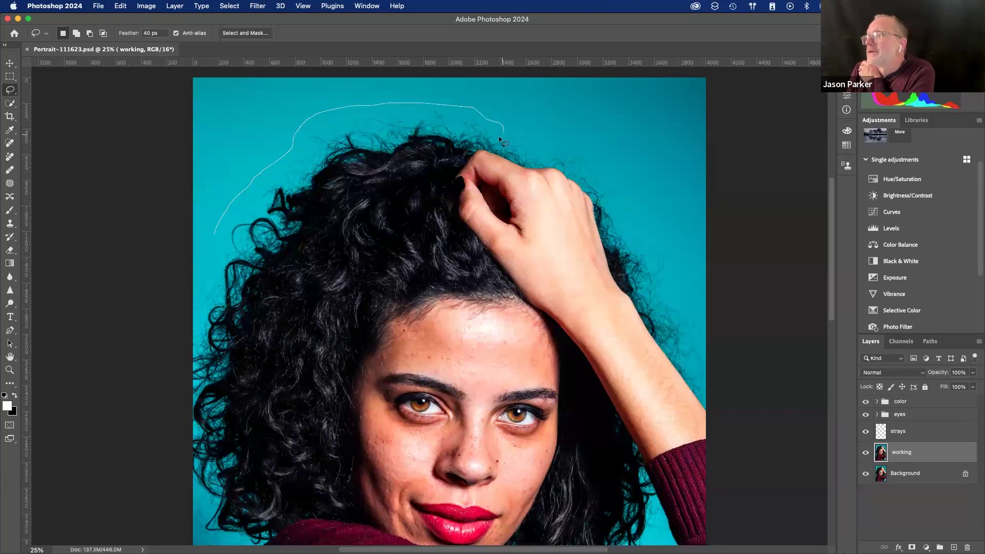
{"action": "mouse_move", "coordinate": [481, 145]}
{"action": "left_mouse_down"}
{"action": "mouse_move", "coordinate": [458, 172]}
{"action": "mouse_move", "coordinate": [421, 171]}
{"action": "mouse_move", "coordinate": [346, 203]}
{"action": "mouse_move", "coordinate": [257, 342]}
{"action": "mouse_move", "coordinate": [243, 447]}
{"action": "mouse_move", "coordinate": [261, 493]}
{"action": "mouse_move", "coordinate": [230, 512]}
{"action": "mouse_move", "coordinate": [194, 493]}
{"action": "mouse_move", "coordinate": [167, 456]}
{"action": "mouse_move", "coordinate": [149, 345]}
{"action": "mouse_move", "coordinate": [170, 252]}
{"action": "mouse_move", "coordinate": [194, 225]}
{"action": "left_mouse_up"}
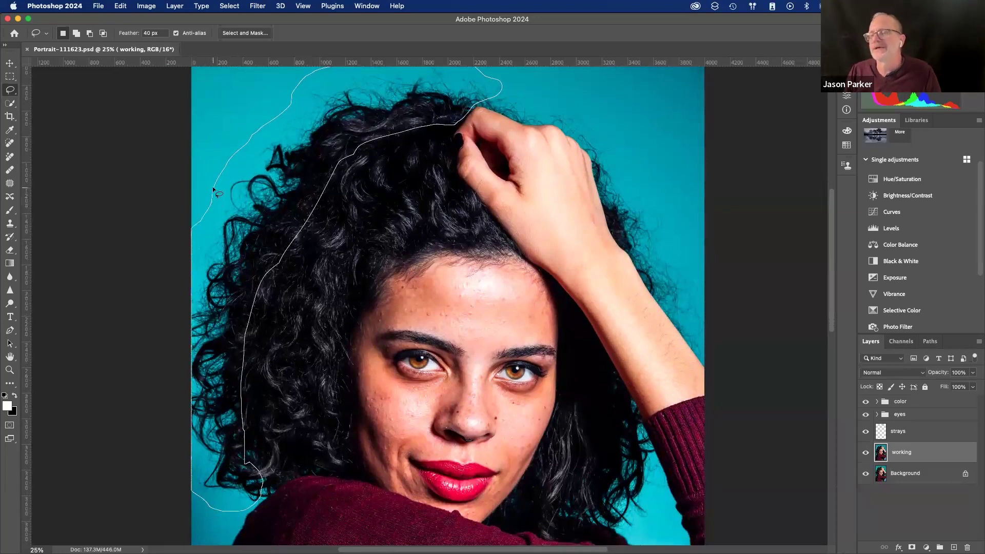
{"action": "left_click_drag", "start_coordinate": [212, 187], "coordinate": [212, 186]}
{"action": "scroll", "coordinate": [362, 281], "scroll_direction": "right", "scroll_amount": 1}
{"action": "scroll", "coordinate": [361, 281], "scroll_direction": "up", "scroll_amount": 2}
{"action": "scroll", "coordinate": [362, 281], "scroll_direction": "left", "scroll_amount": 2}
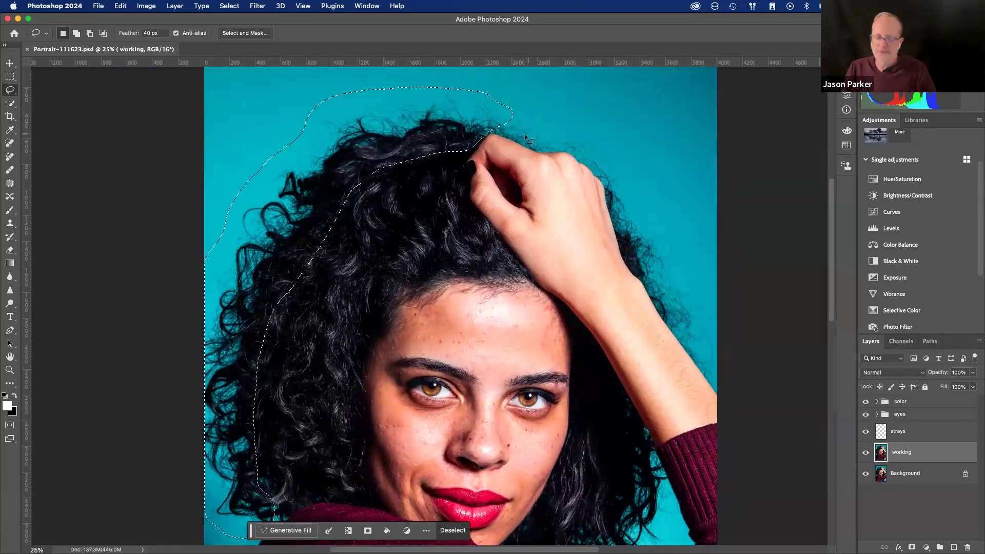
- Add the flyaway area above the hand and arm and the lower curls beside the sleeve to the lasso selection
{"action": "key", "text": "shift"}
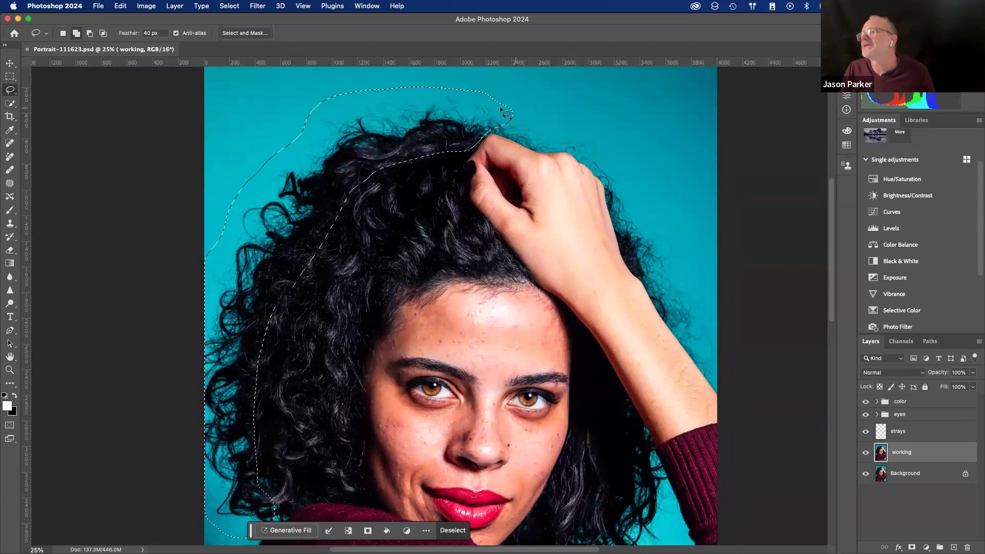
{"action": "left_click_drag", "start_coordinate": [502, 104], "coordinate": [536, 104]}
{"action": "mouse_move", "coordinate": [611, 139]}
{"action": "left_mouse_down"}
{"action": "mouse_move", "coordinate": [674, 220]}
{"action": "mouse_move", "coordinate": [720, 329]}
{"action": "mouse_move", "coordinate": [625, 242]}
{"action": "mouse_move", "coordinate": [599, 168]}
{"action": "mouse_move", "coordinate": [514, 143]}
{"action": "left_mouse_up"}
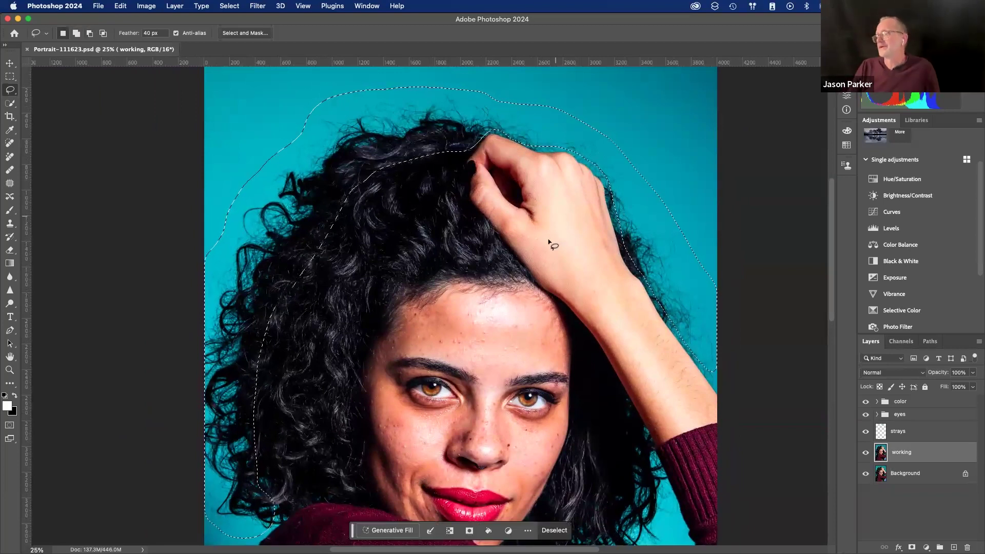
{"action": "scroll", "coordinate": [621, 431], "scroll_direction": "down", "scroll_amount": 3}
{"action": "scroll", "coordinate": [621, 431], "scroll_direction": "right", "scroll_amount": 1}
{"action": "mouse_move", "coordinate": [643, 445]}
{"action": "left_mouse_down"}
{"action": "mouse_move", "coordinate": [616, 381]}
{"action": "mouse_move", "coordinate": [599, 371]}
{"action": "left_mouse_up"}
{"action": "scroll", "coordinate": [599, 371], "scroll_direction": "up", "scroll_amount": 3}
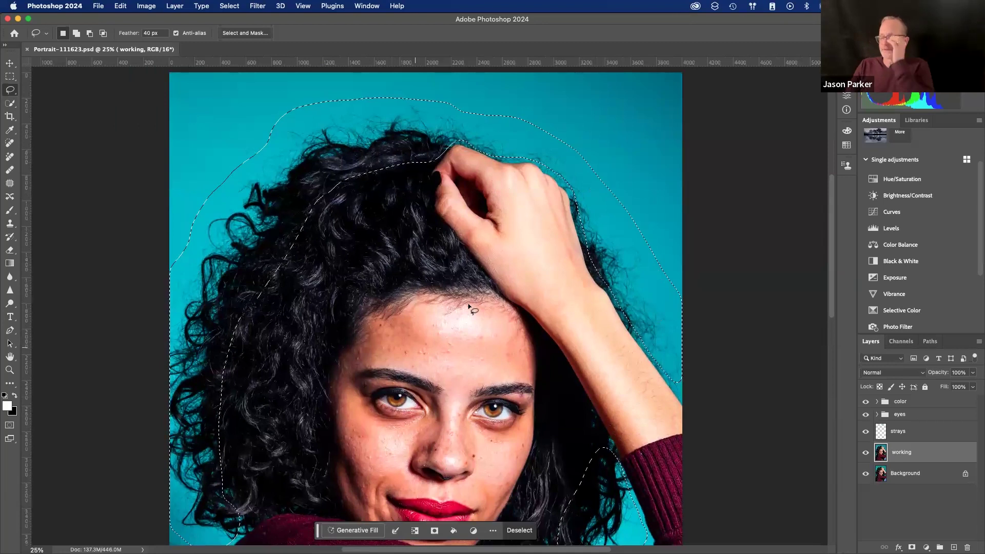
- Smooth the selection with a sample radius of 2 pixels
{"action": "scroll", "coordinate": [470, 307], "scroll_direction": "down", "scroll_amount": 2}
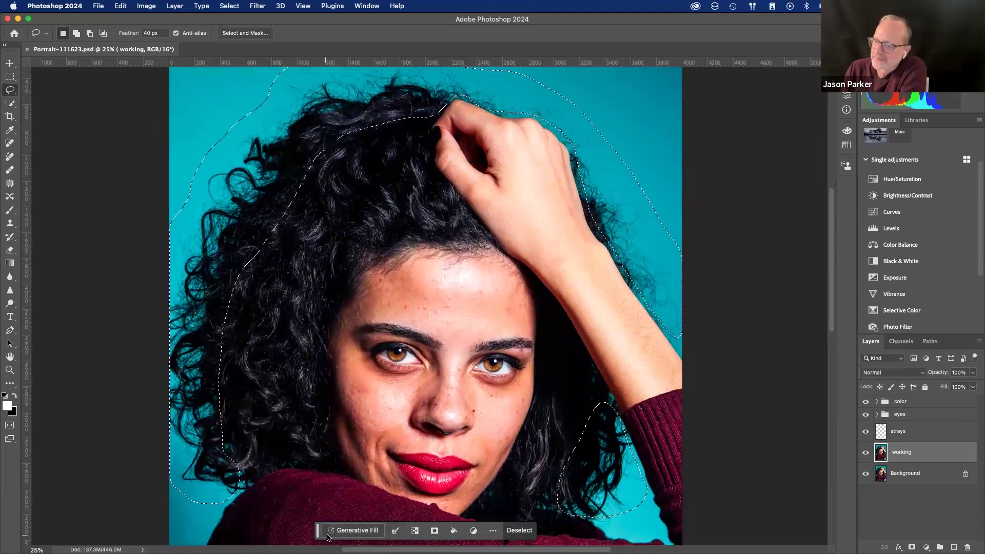
{"action": "left_click", "coordinate": [395, 531]}
{"action": "left_click", "coordinate": [398, 500]}
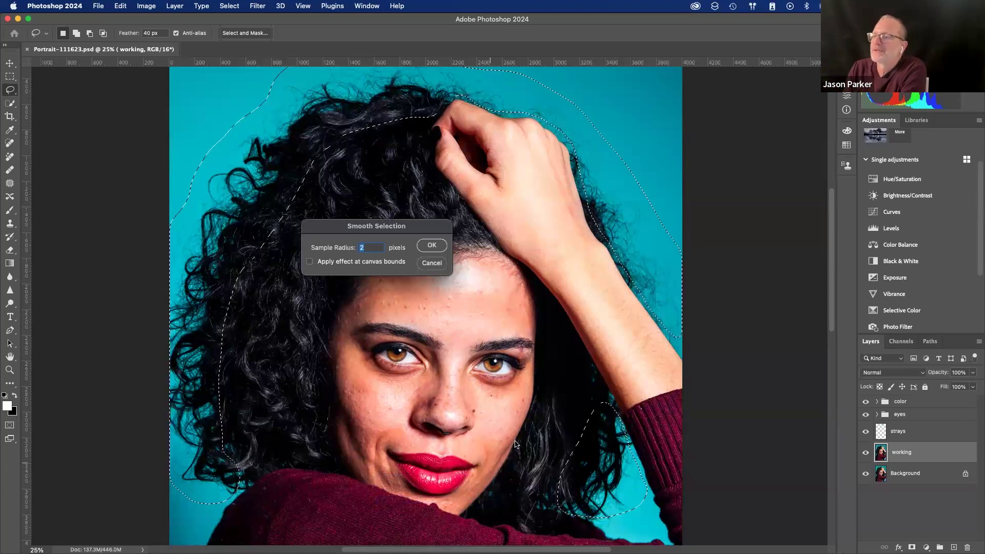
{"action": "left_click", "coordinate": [429, 245]}
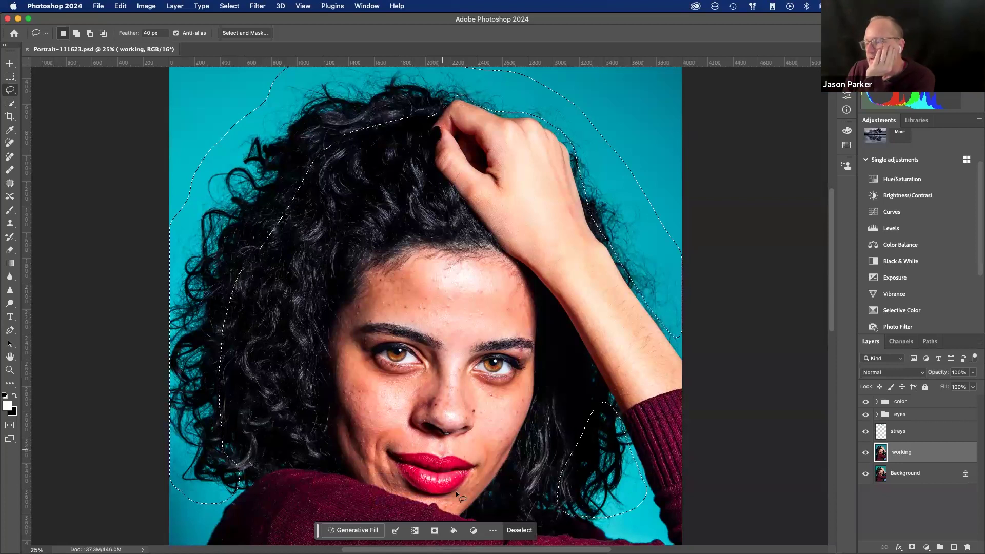
- Try Generative Fill without a prompt on the selected hair edge, compare its variations, and revert to the Smooth history state
{"action": "left_click", "coordinate": [347, 528]}
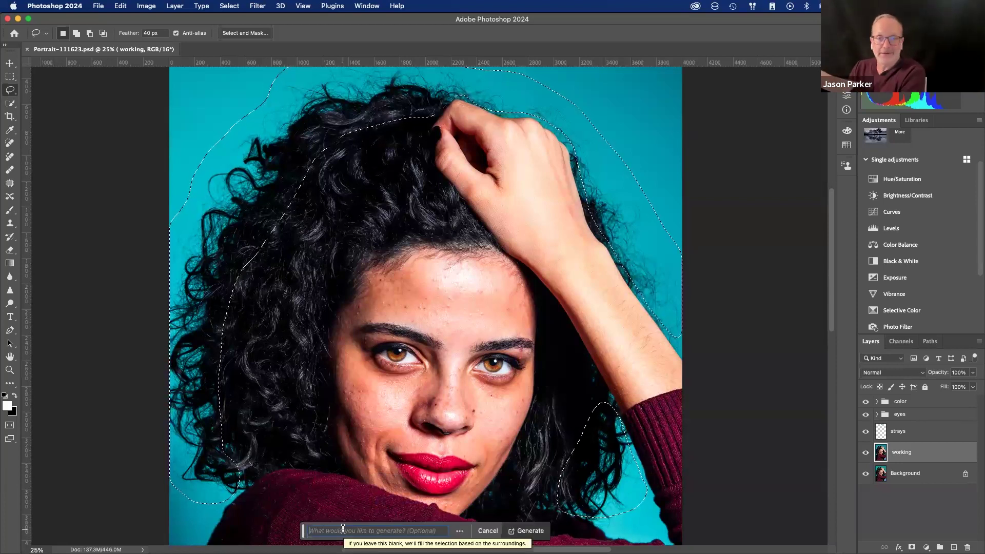
{"action": "left_click", "coordinate": [531, 531]}
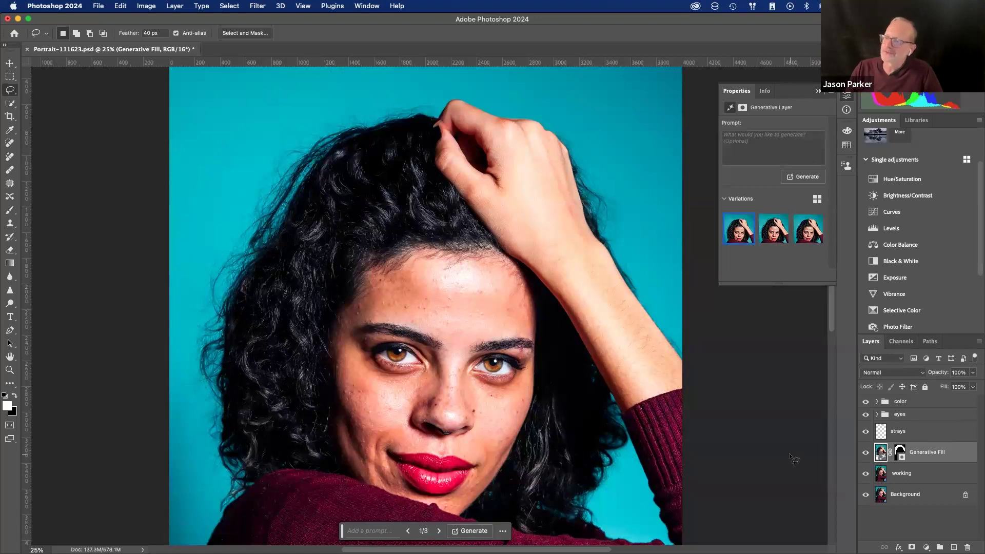
{"action": "left_click", "coordinate": [772, 232]}
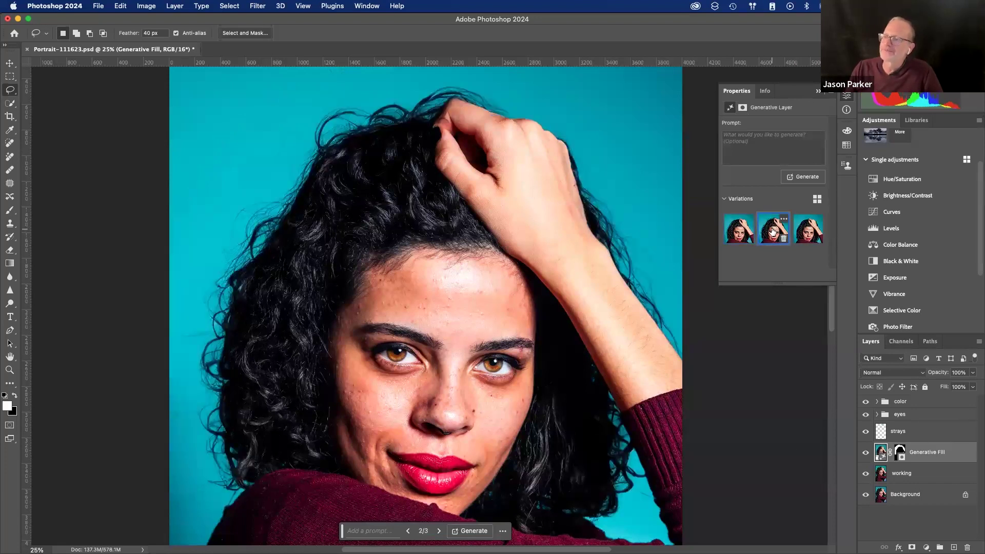
{"action": "left_click", "coordinate": [808, 231]}
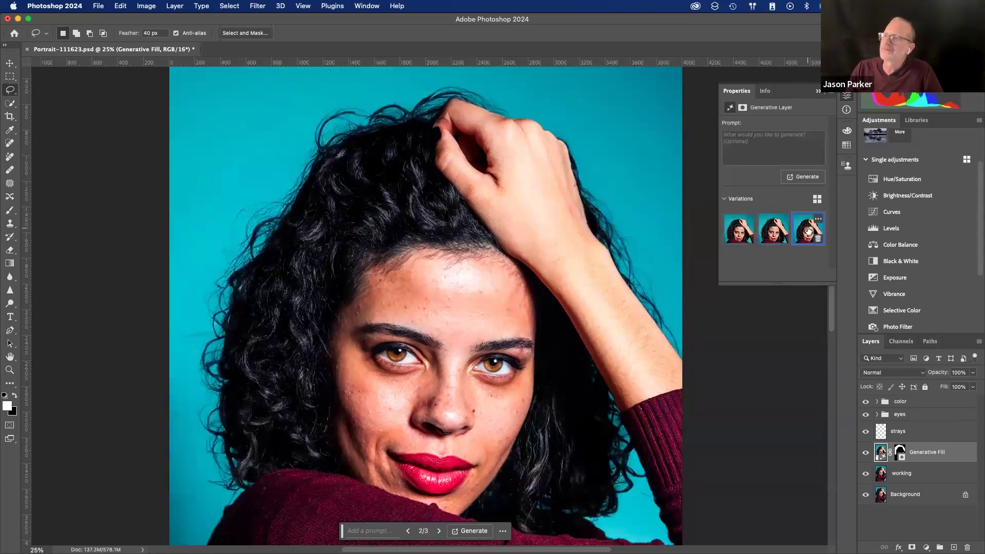
{"action": "left_click", "coordinate": [734, 229]}
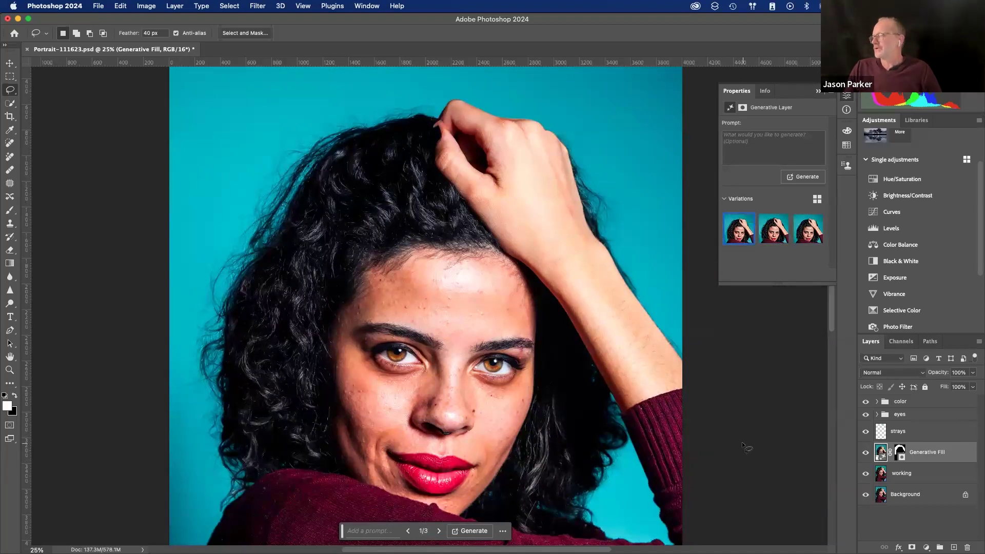
{"action": "left_click", "coordinate": [846, 96]}
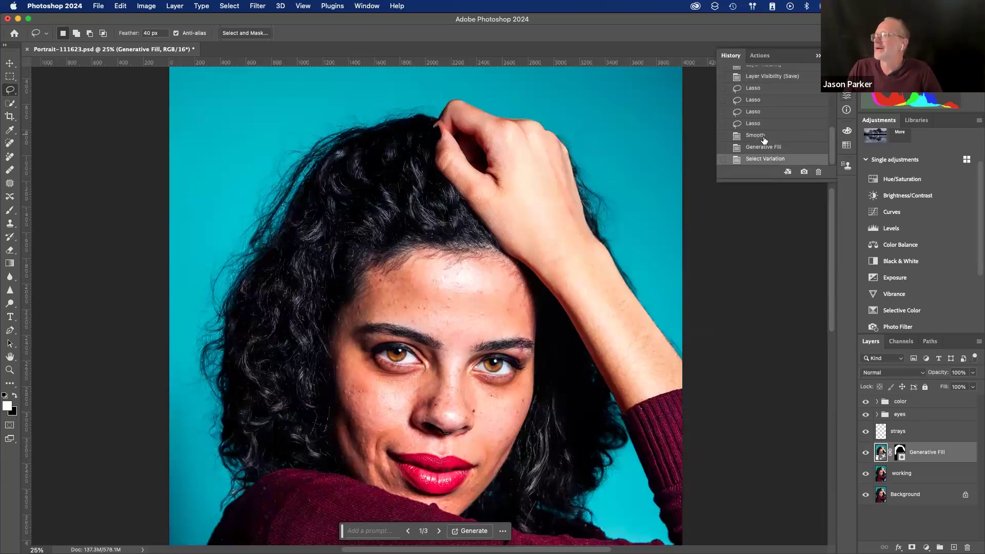
{"action": "left_click", "coordinate": [765, 136]}
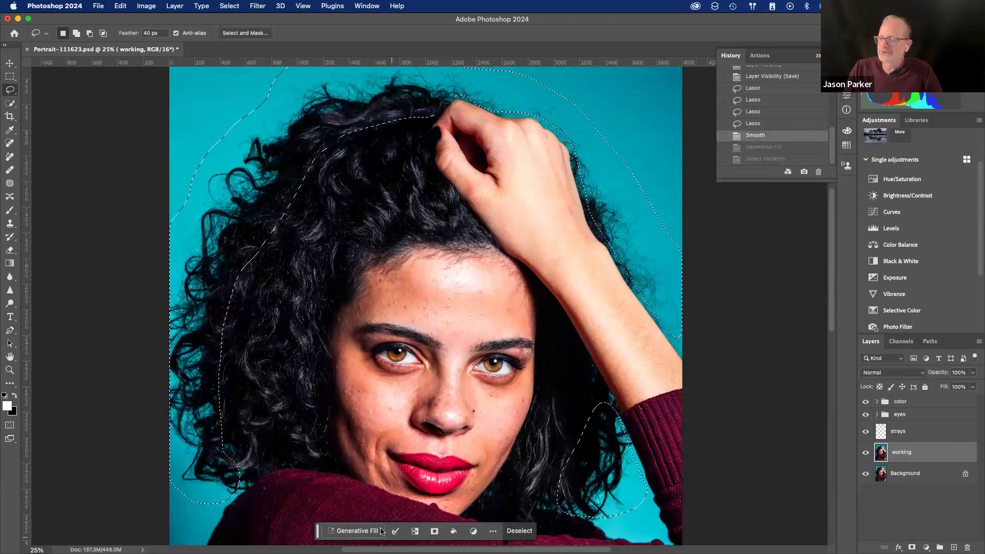
- Run Generative Fill on the selected hair edge with the prompt "neat curly hair"
{"action": "left_click", "coordinate": [347, 531]}
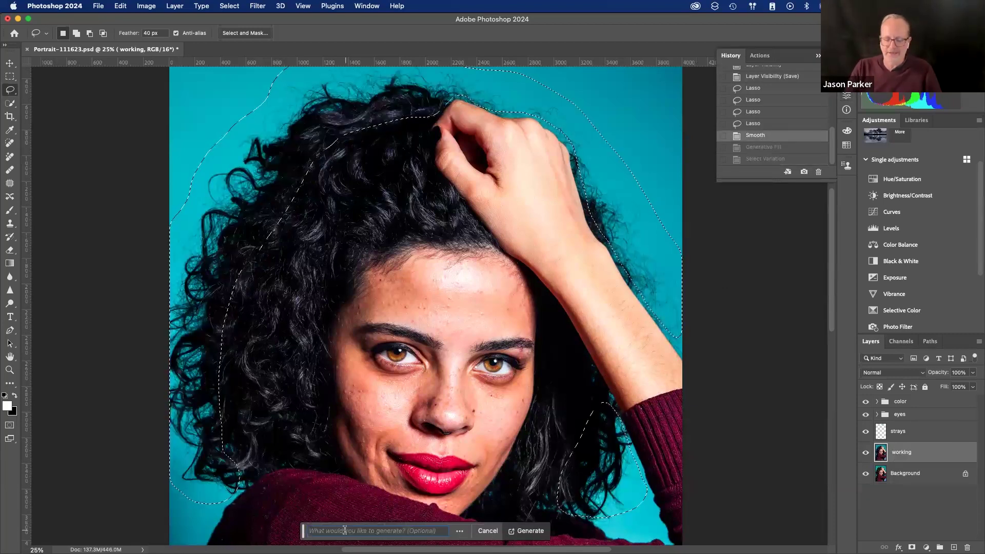
{"action": "type", "text": "neat curl"}
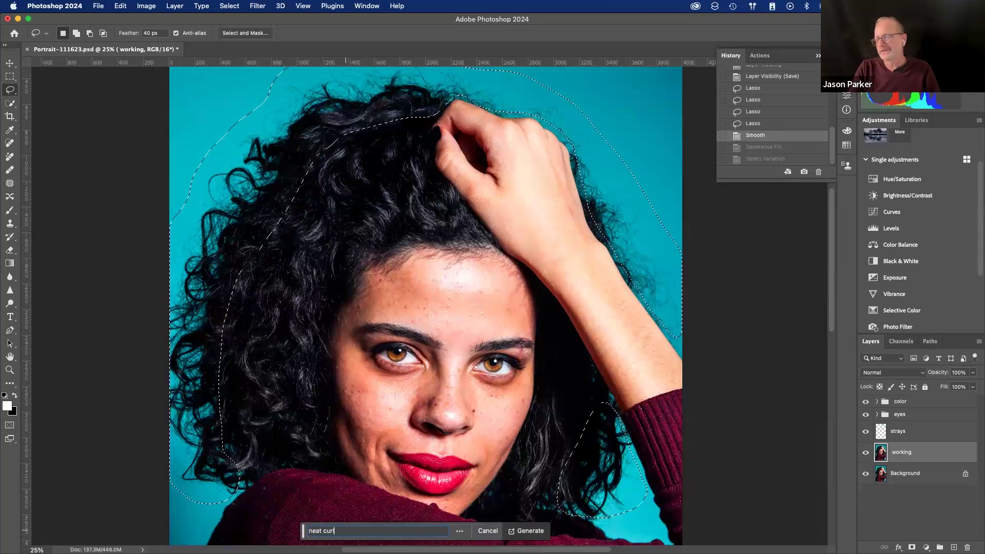
{"action": "type", "text": "y hair"}
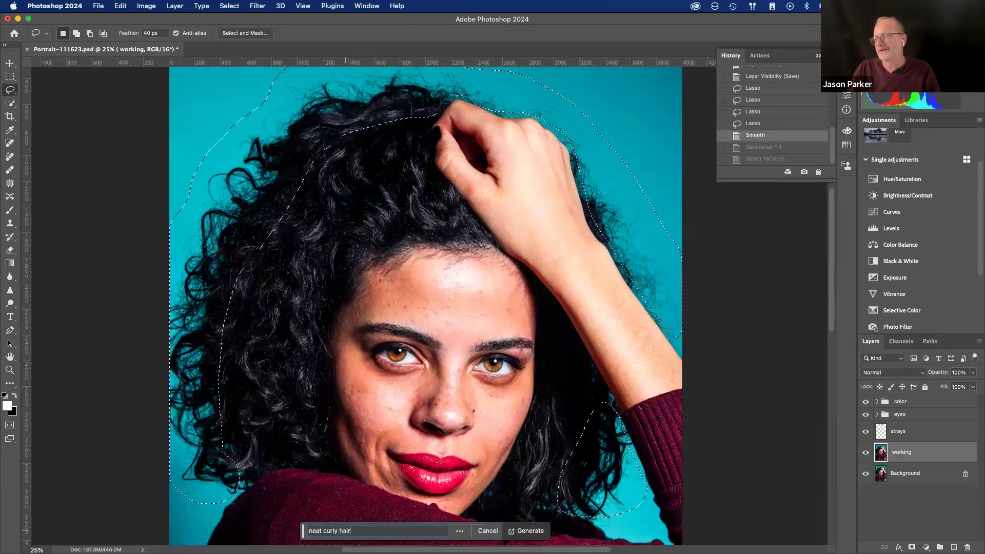
{"action": "left_click", "coordinate": [521, 532]}
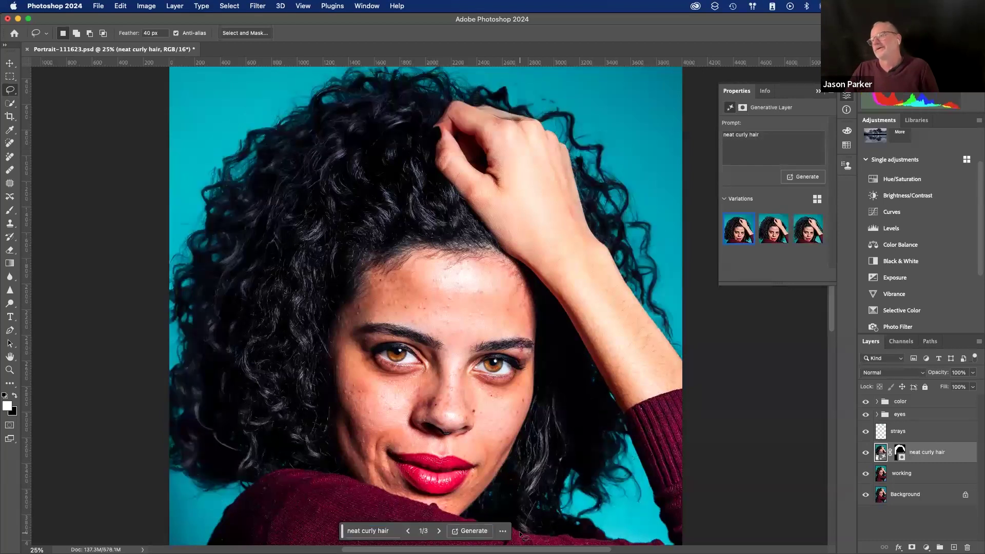
- Delete the second "neat curly hair" variation, compare the remaining ones, and choose the first
{"action": "left_click", "coordinate": [784, 237]}
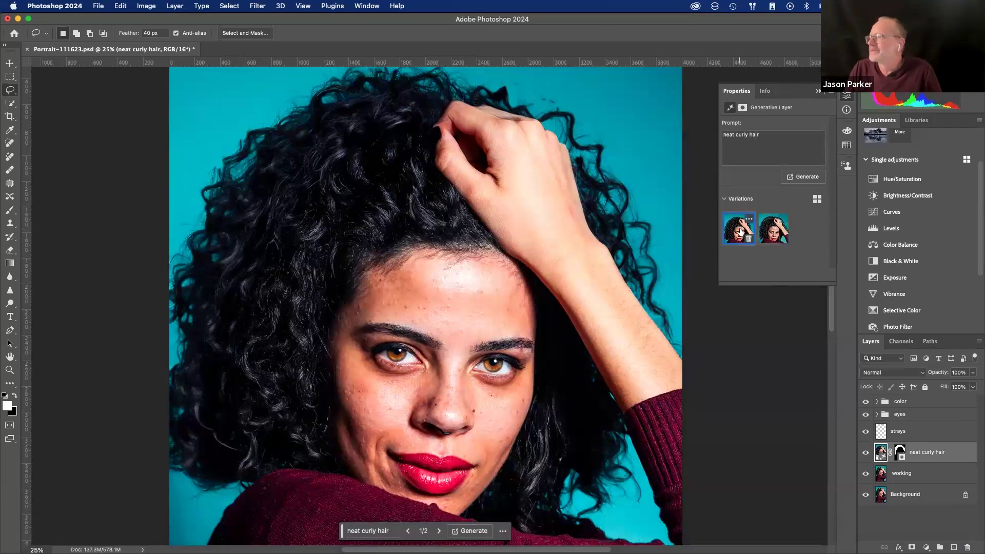
{"action": "left_click", "coordinate": [765, 227]}
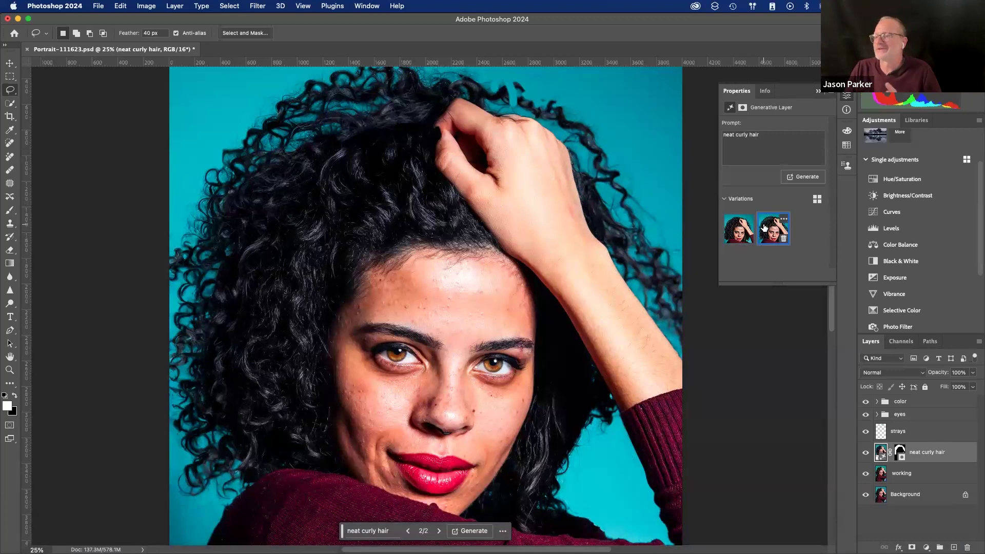
{"action": "left_click", "coordinate": [739, 229]}
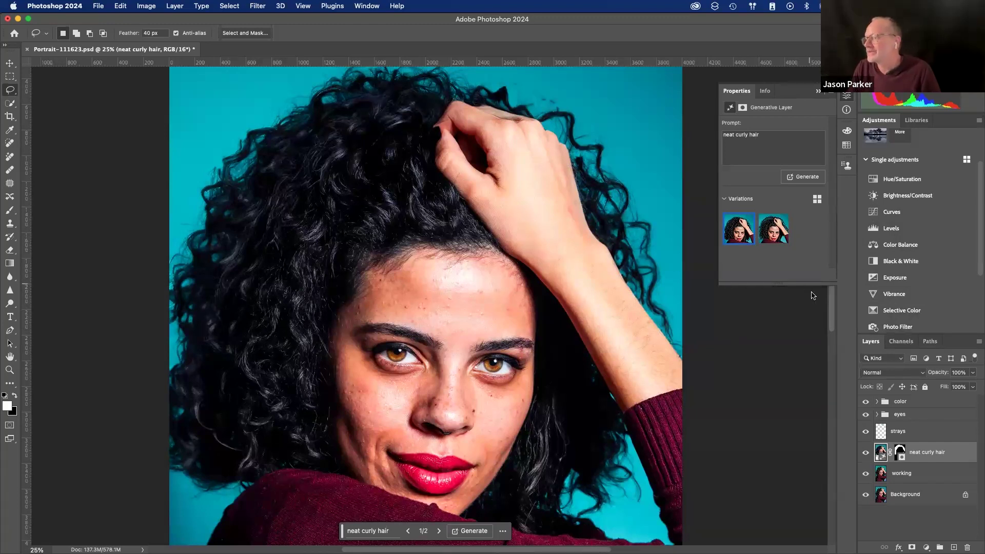
- Hide the "neat curly hair" layer and lasso a tighter band along the hair edge from the hand to the left shoulder
{"action": "left_click", "coordinate": [866, 454]}
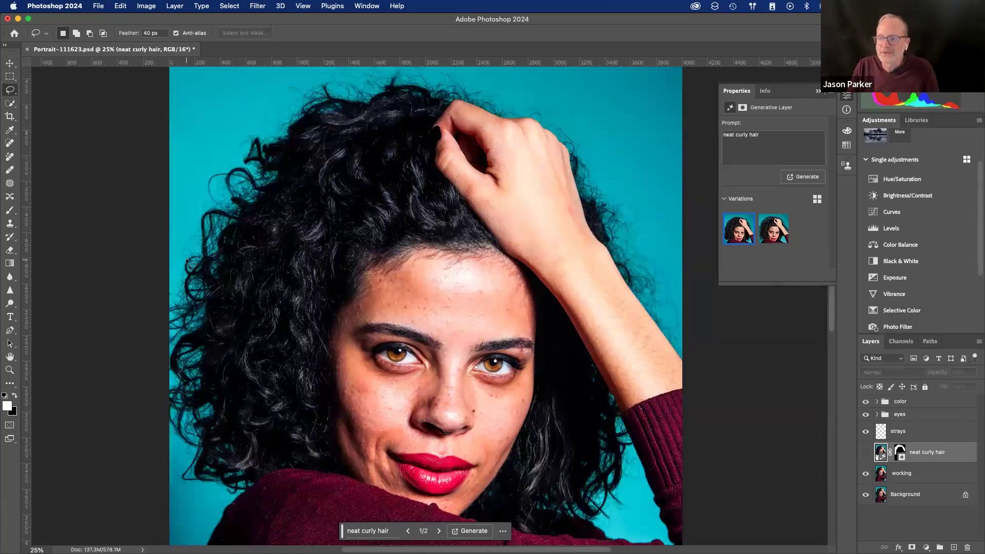
{"action": "mouse_move", "coordinate": [176, 279]}
{"action": "left_mouse_down"}
{"action": "mouse_move", "coordinate": [225, 166]}
{"action": "mouse_move", "coordinate": [322, 85]}
{"action": "left_mouse_up"}
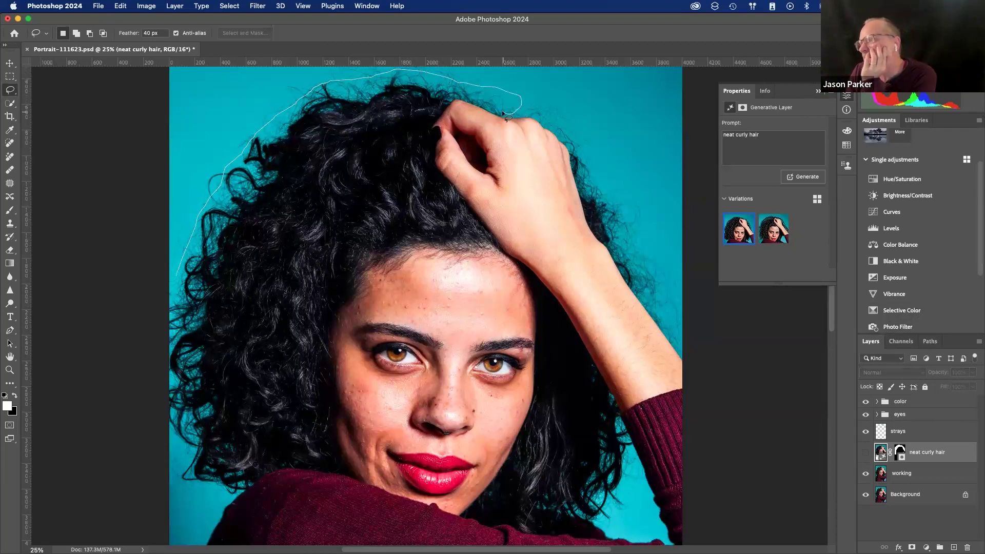
{"action": "mouse_move", "coordinate": [491, 111]}
{"action": "left_mouse_down"}
{"action": "mouse_move", "coordinate": [404, 87]}
{"action": "mouse_move", "coordinate": [329, 107]}
{"action": "mouse_move", "coordinate": [291, 145]}
{"action": "mouse_move", "coordinate": [263, 196]}
{"action": "mouse_move", "coordinate": [215, 454]}
{"action": "mouse_move", "coordinate": [236, 489]}
{"action": "mouse_move", "coordinate": [184, 487]}
{"action": "mouse_move", "coordinate": [164, 472]}
{"action": "mouse_move", "coordinate": [153, 440]}
{"action": "mouse_move", "coordinate": [153, 296]}
{"action": "mouse_move", "coordinate": [182, 280]}
{"action": "left_mouse_up"}
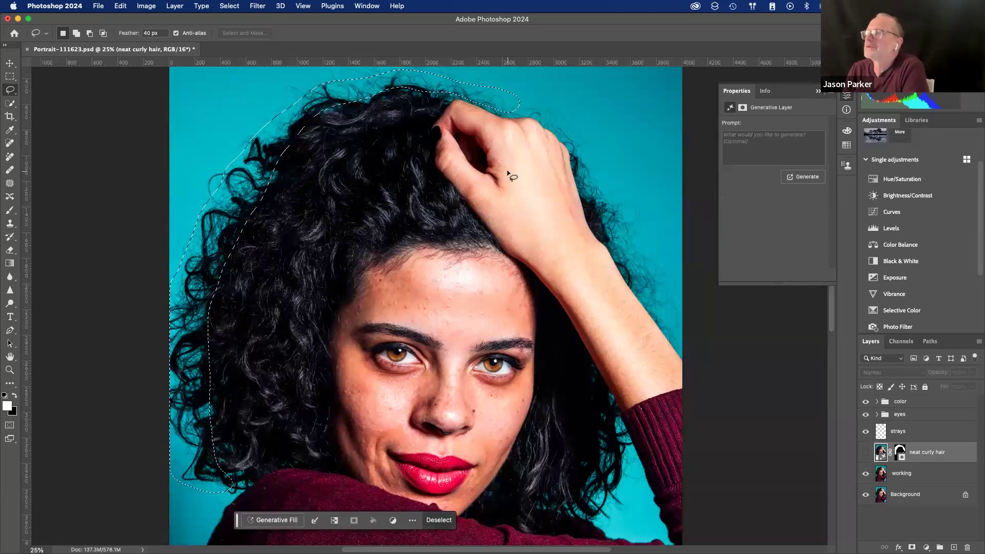
- Extend the selection over the flyaway hairs above the hand and arm and the lower curls beside the sleeve
{"action": "key", "text": "shift"}
{"action": "left_click_drag", "start_coordinate": [515, 97], "coordinate": [528, 97]}
{"action": "left_click_drag", "start_coordinate": [575, 117], "coordinate": [593, 131]}
{"action": "mouse_move", "coordinate": [611, 175]}
{"action": "left_mouse_down"}
{"action": "mouse_move", "coordinate": [691, 322]}
{"action": "mouse_move", "coordinate": [691, 343]}
{"action": "mouse_move", "coordinate": [666, 335]}
{"action": "mouse_move", "coordinate": [603, 236]}
{"action": "mouse_move", "coordinate": [561, 134]}
{"action": "mouse_move", "coordinate": [499, 110]}
{"action": "left_mouse_up"}
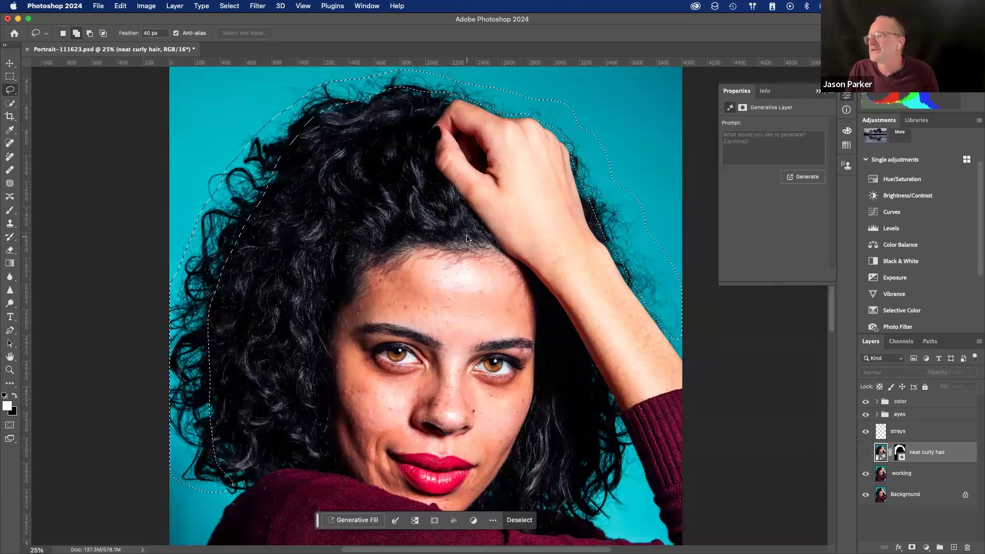
{"action": "mouse_move", "coordinate": [644, 484]}
{"action": "left_mouse_down"}
{"action": "mouse_move", "coordinate": [600, 518]}
{"action": "mouse_move", "coordinate": [587, 511]}
{"action": "mouse_move", "coordinate": [624, 423]}
{"action": "mouse_move", "coordinate": [641, 485]}
{"action": "left_mouse_up"}
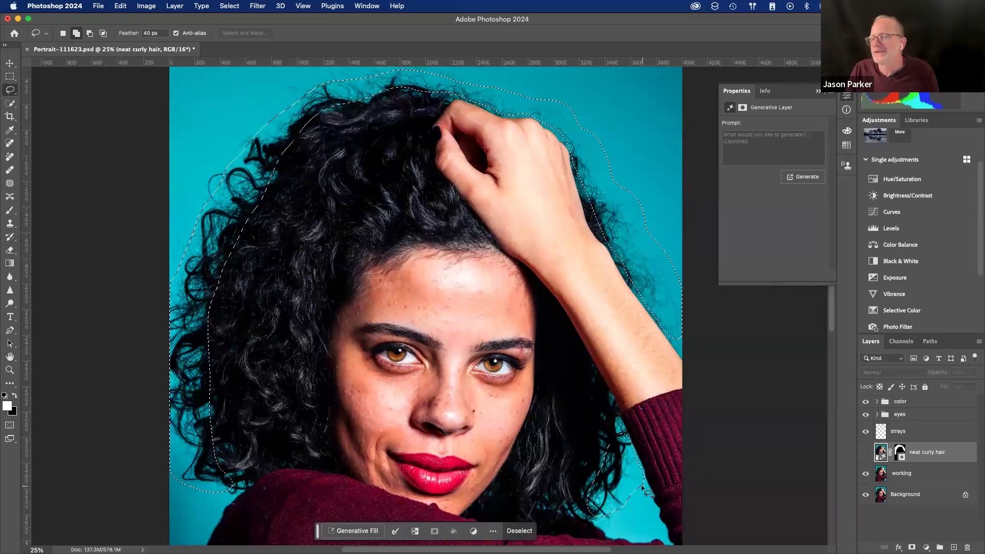
- Run Generative Fill without a prompt on the new selection and show its second variation
{"action": "left_click", "coordinate": [358, 531]}
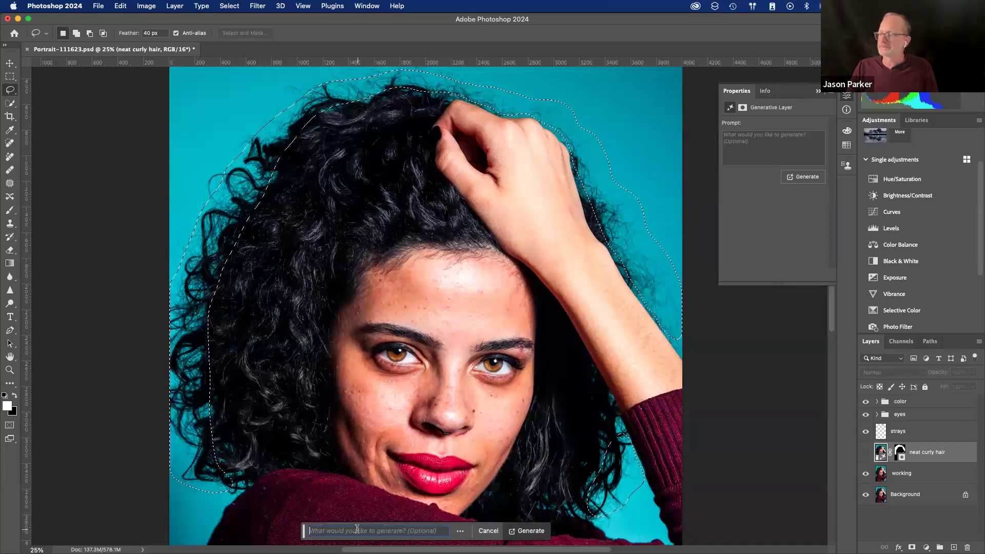
{"action": "left_click", "coordinate": [527, 531]}
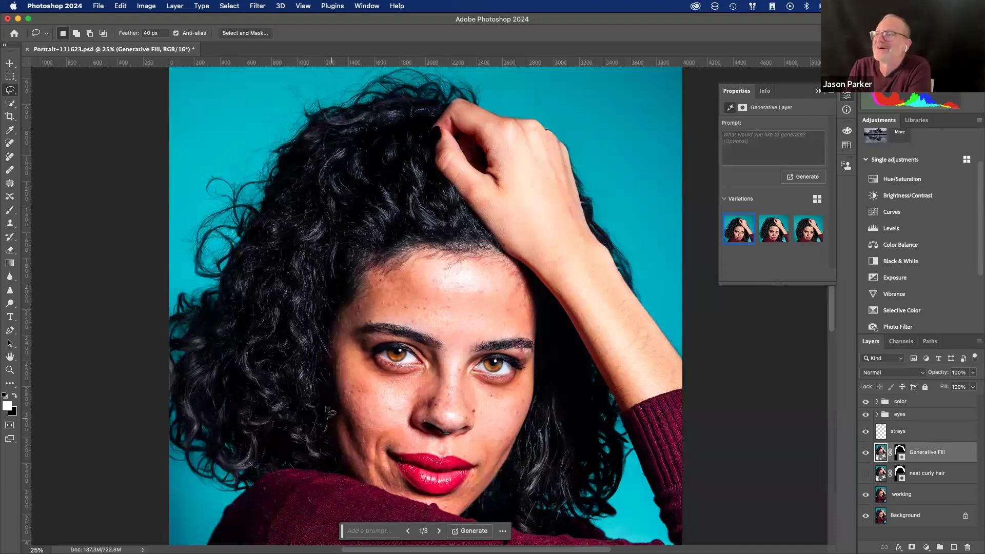
{"action": "left_click", "coordinate": [774, 229]}
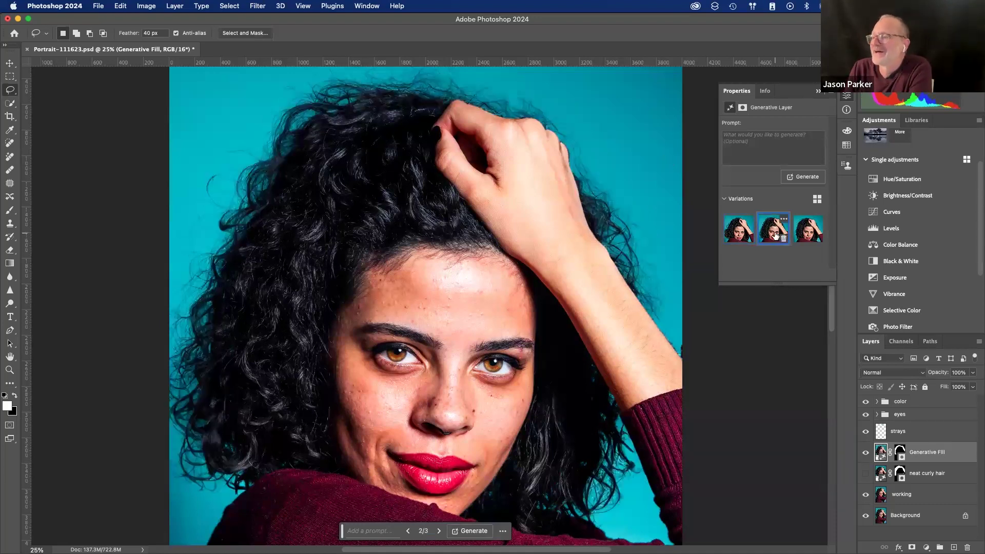
- View the third Generative Fill variation, choose the first one, and delete the hidden "neat curly hair" layer
{"action": "left_click", "coordinate": [810, 232]}
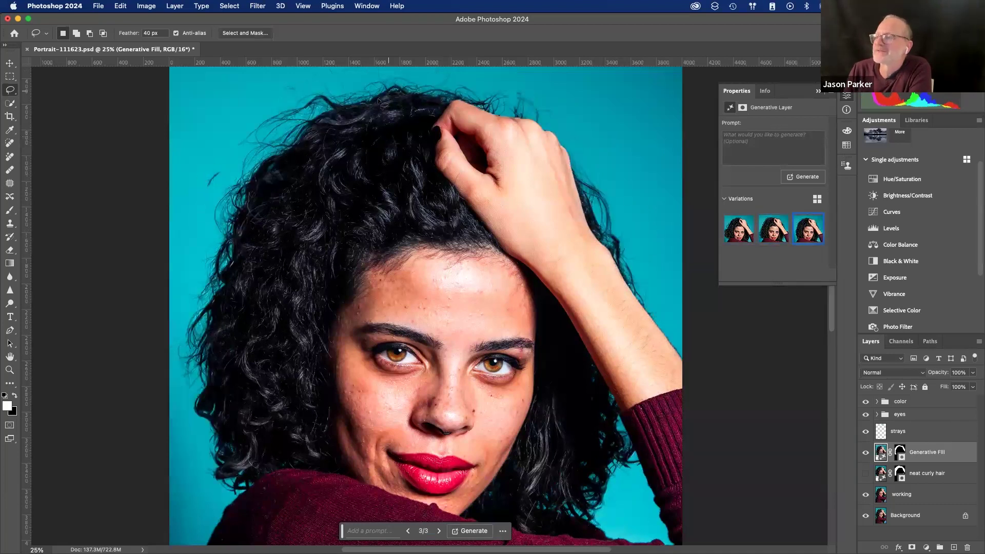
{"action": "left_click", "coordinate": [738, 229]}
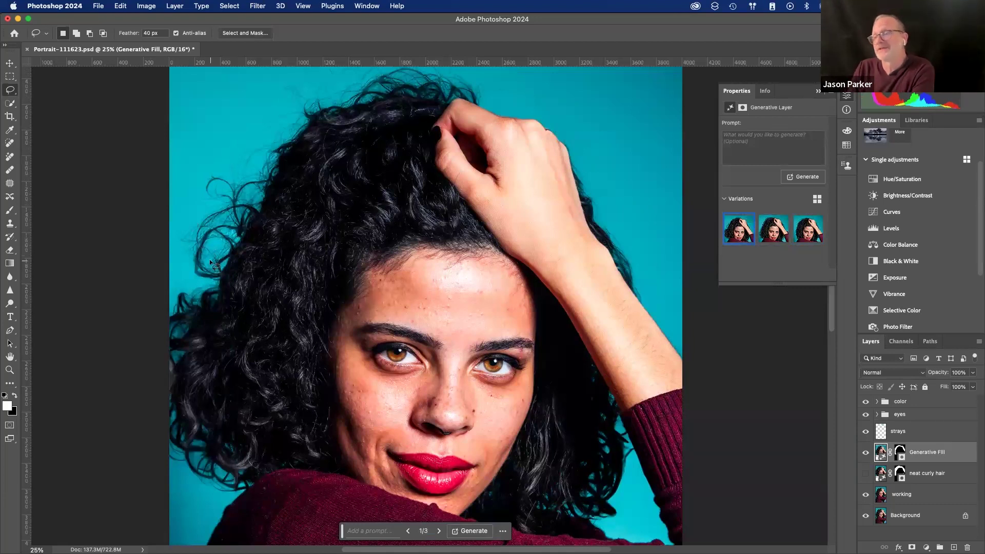
{"action": "left_click", "coordinate": [947, 473]}
{"action": "key", "text": "Delete"}
- Rename the Generative Fill layer "Generative Fill hair" and hide it
{"action": "double_click", "coordinate": [933, 453]}
{"action": "key", "text": "Right"}
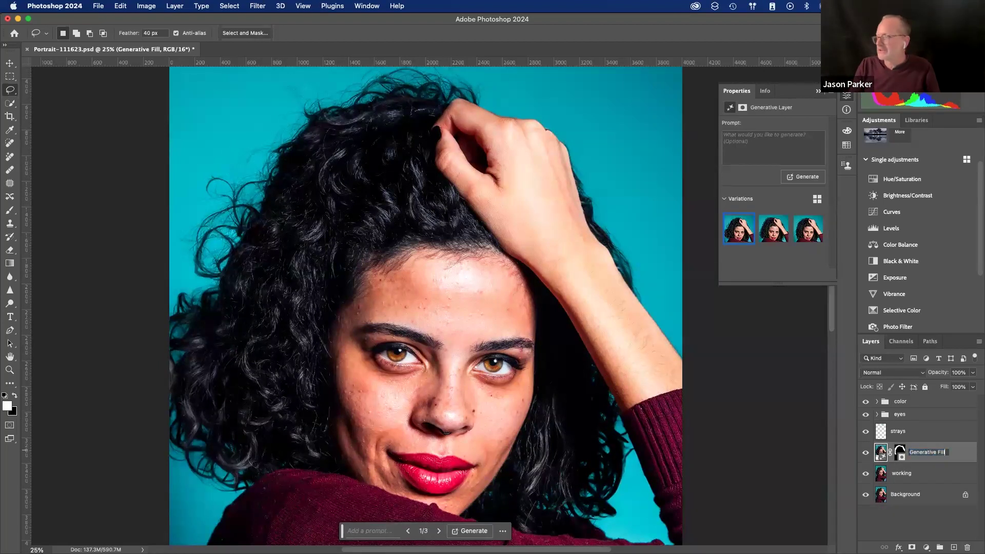
{"action": "type", "text": "hair"}
{"action": "key", "text": "Return"}
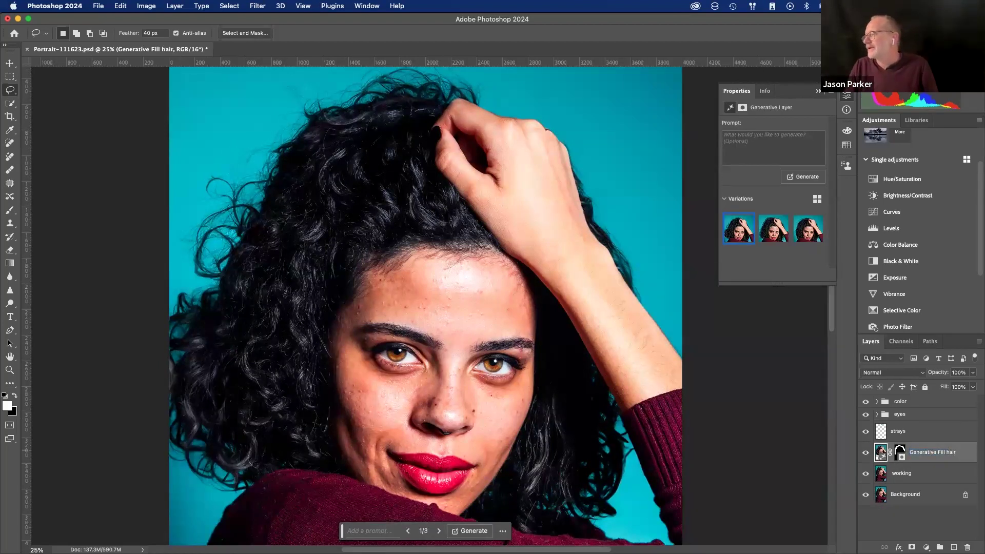
{"action": "left_click", "coordinate": [866, 453]}
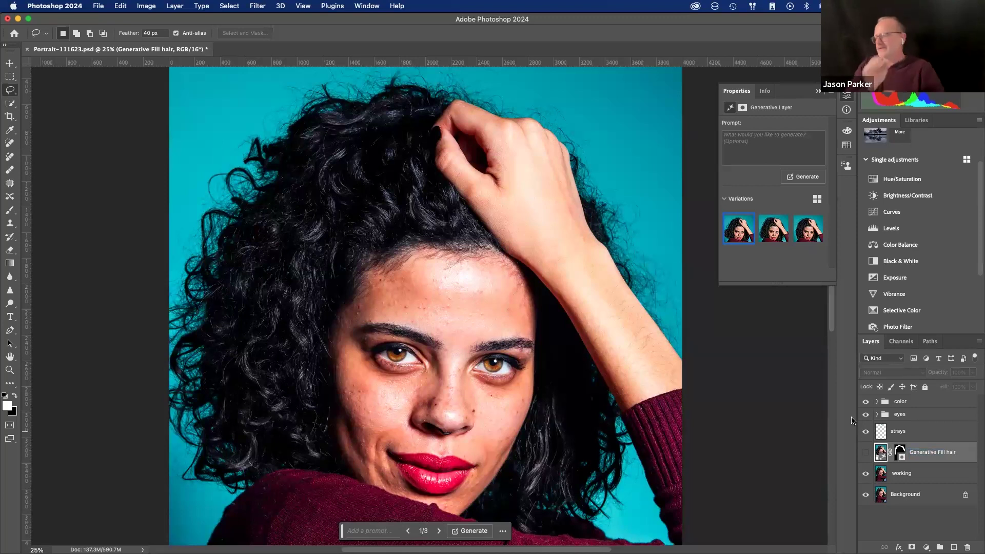
- Select the "working" layer and examine the hair edge in its Red, Green and Blue channels one at a time
{"action": "left_click", "coordinate": [918, 473]}
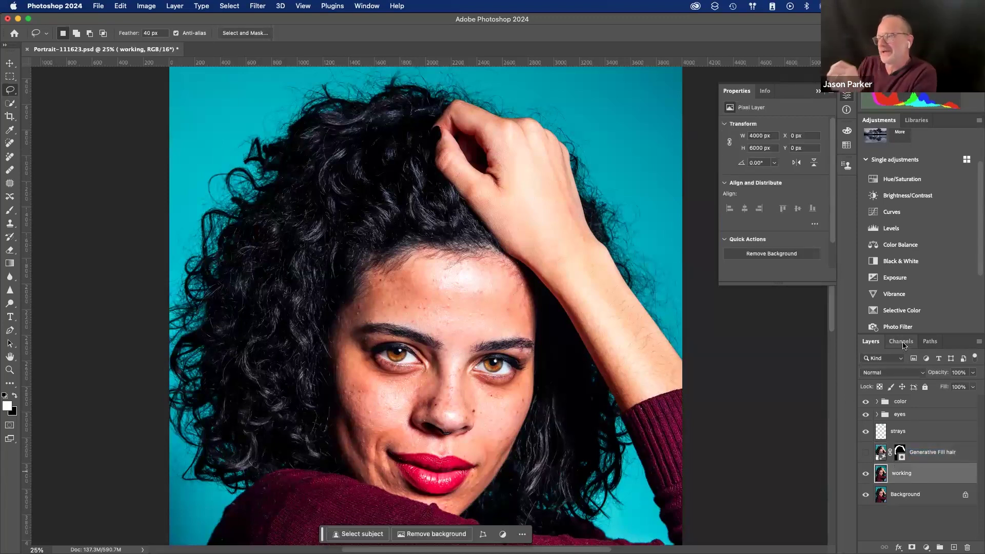
{"action": "left_click", "coordinate": [901, 342]}
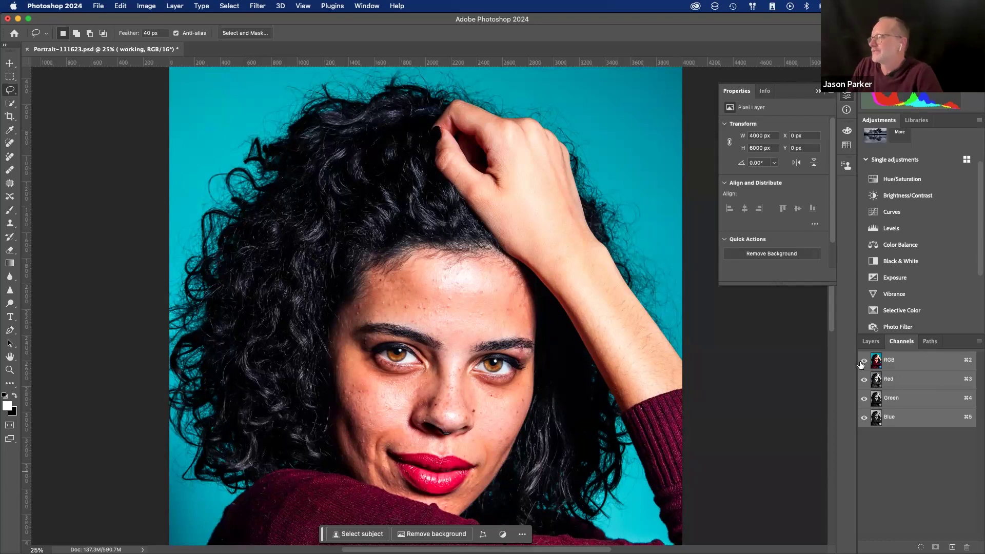
{"action": "left_click", "coordinate": [866, 381]}
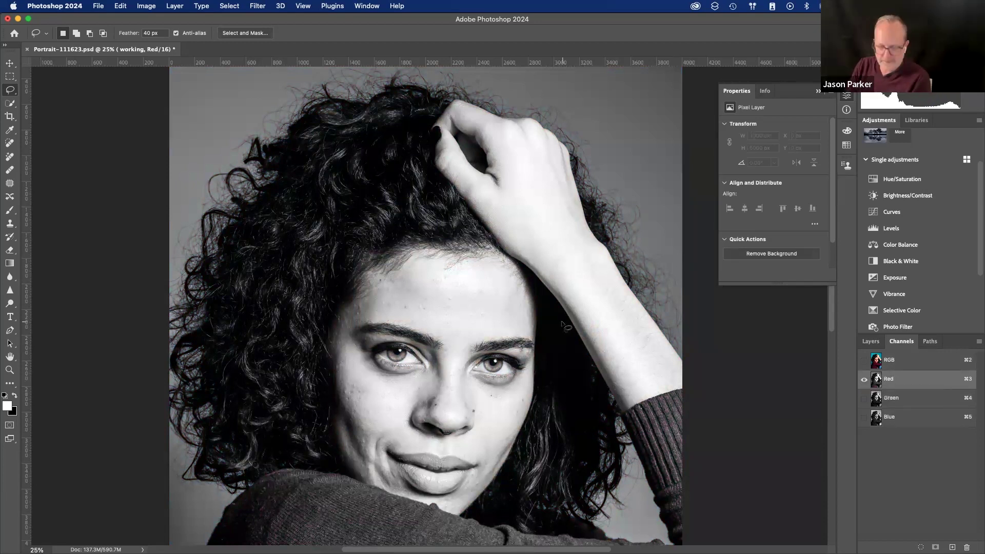
{"action": "key", "text": "super+equal"}
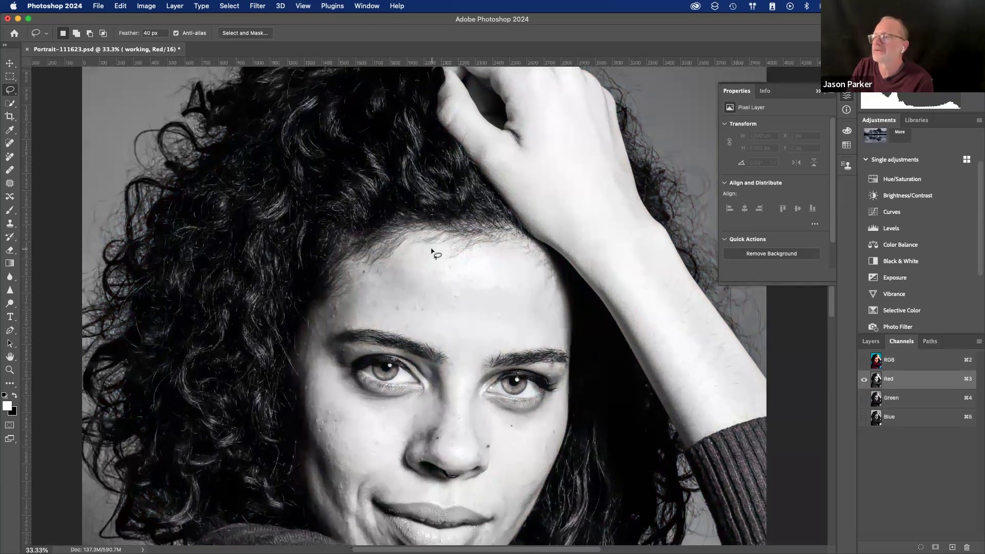
{"action": "scroll", "coordinate": [431, 252], "scroll_direction": "up", "scroll_amount": 5}
{"action": "left_click", "coordinate": [864, 398]}
{"action": "left_click", "coordinate": [865, 379]}
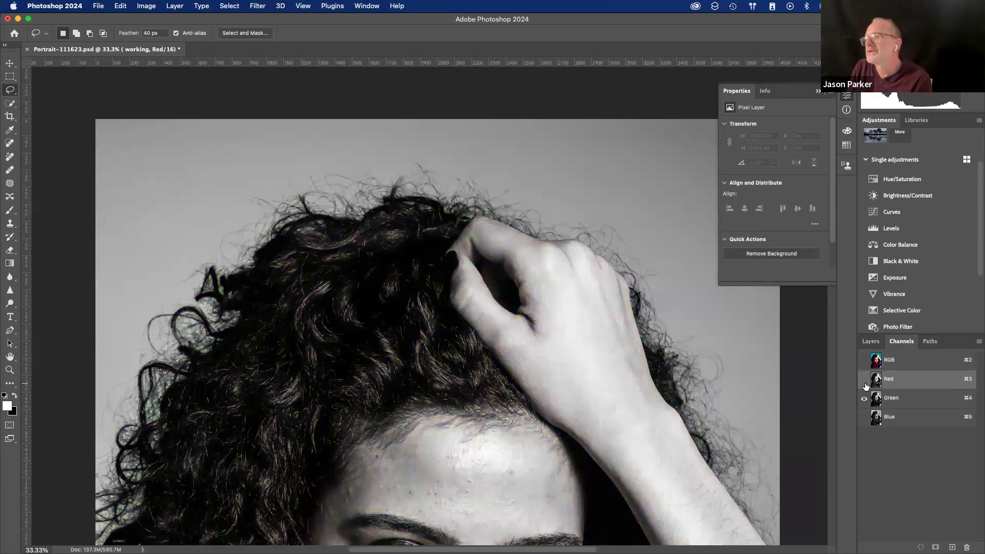
{"action": "left_click", "coordinate": [864, 416]}
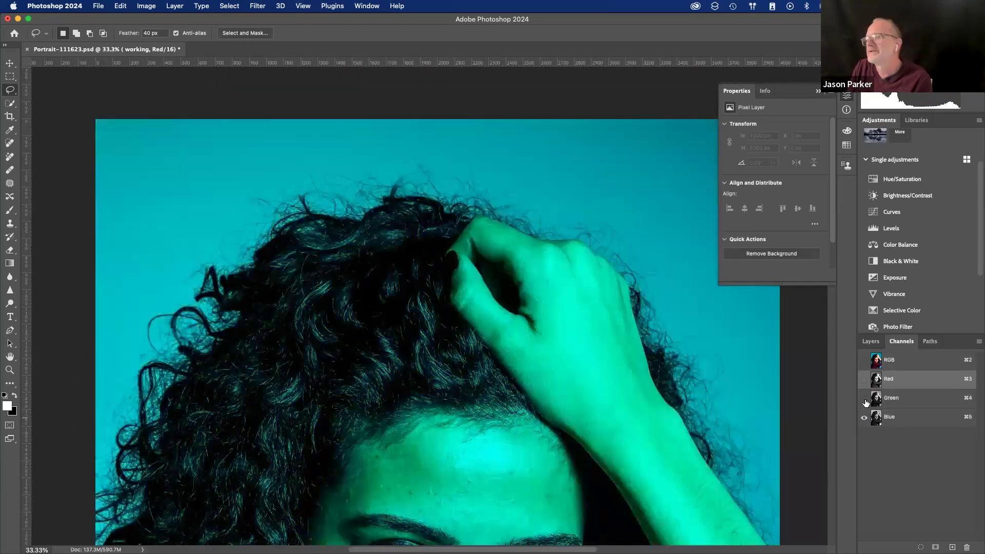
{"action": "left_click", "coordinate": [865, 400]}
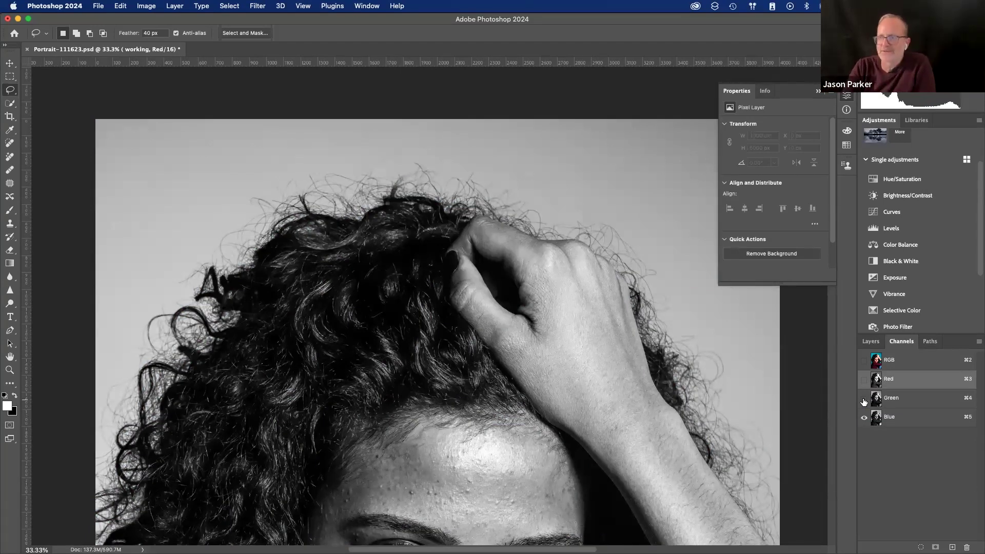
- Load the Blue channel as a selection and smooth it with a sample radius of 4 pixels
{"action": "left_click", "coordinate": [888, 420]}
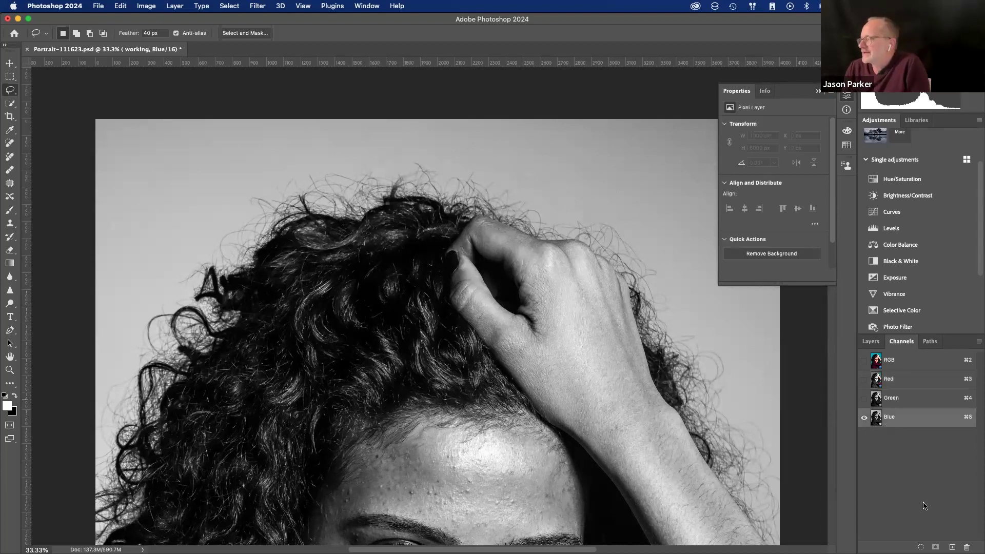
{"action": "left_click", "coordinate": [876, 418], "text": "super"}
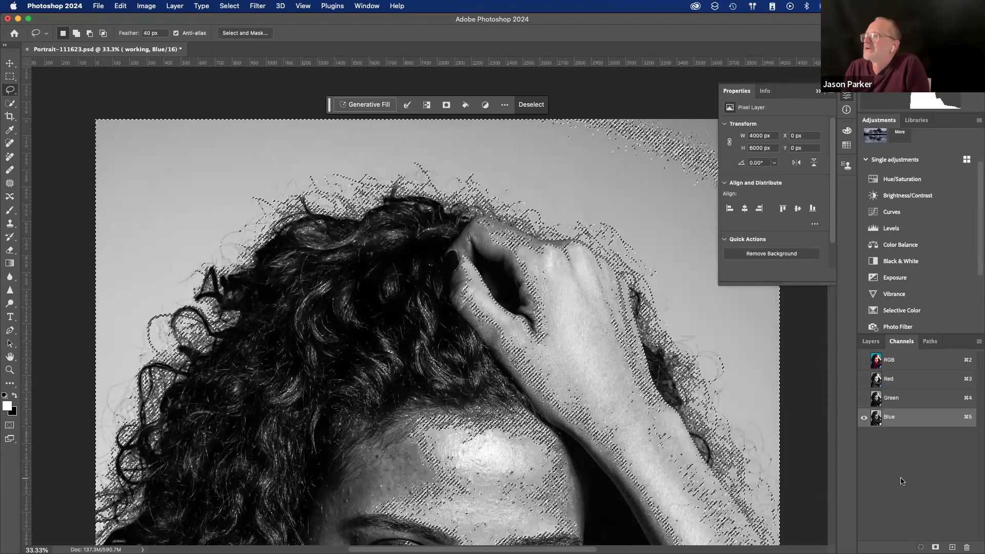
{"action": "left_click", "coordinate": [229, 6]}
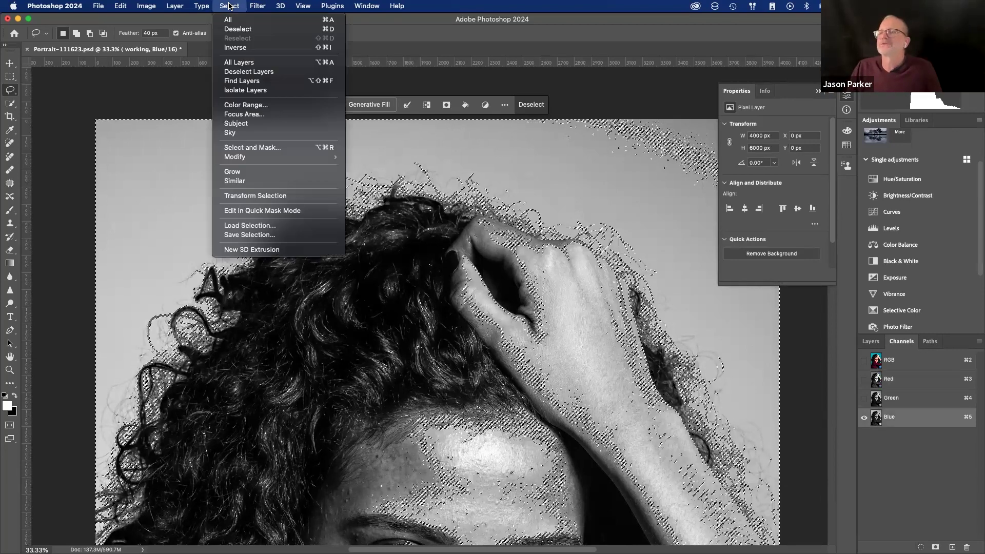
{"action": "mouse_move", "coordinate": [242, 157]}
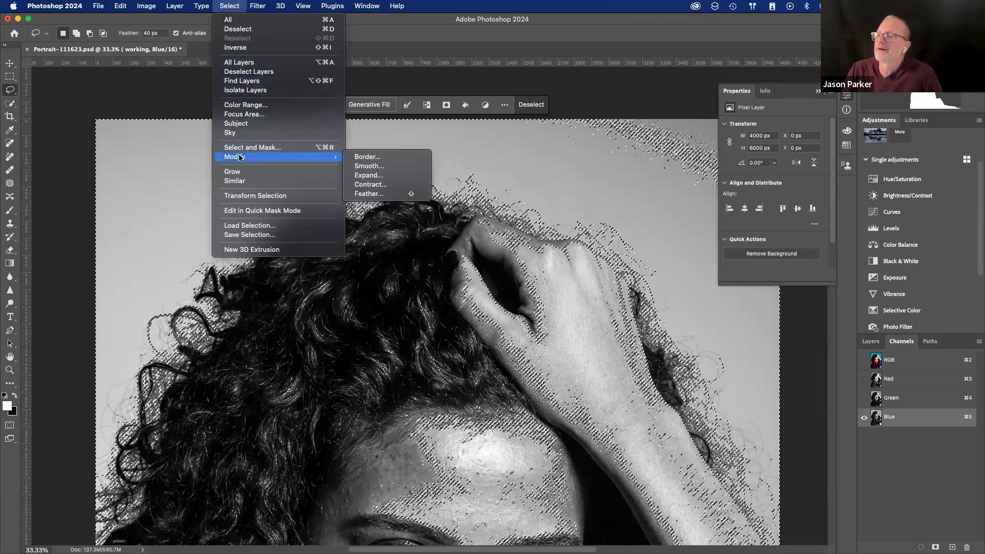
{"action": "left_click", "coordinate": [361, 167]}
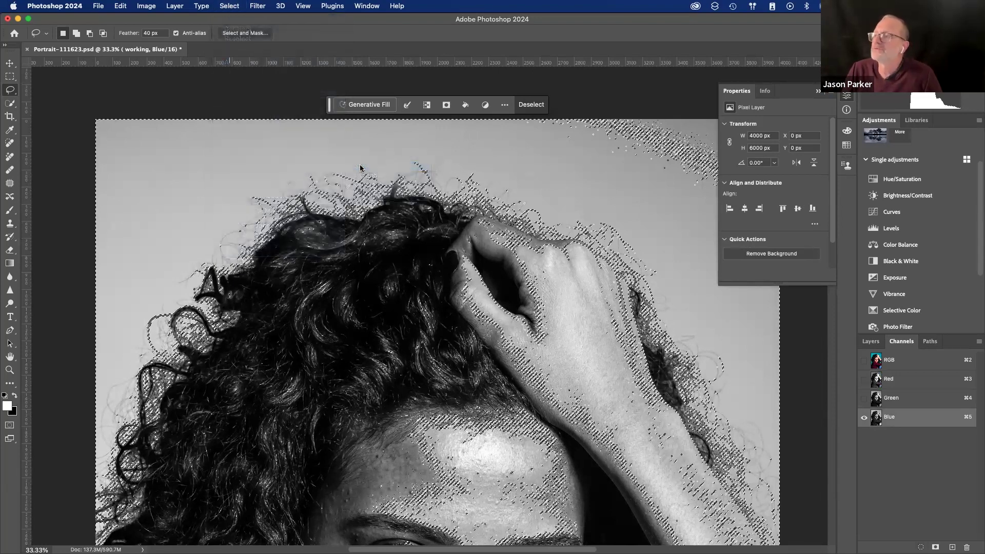
{"action": "type", "text": "6"}
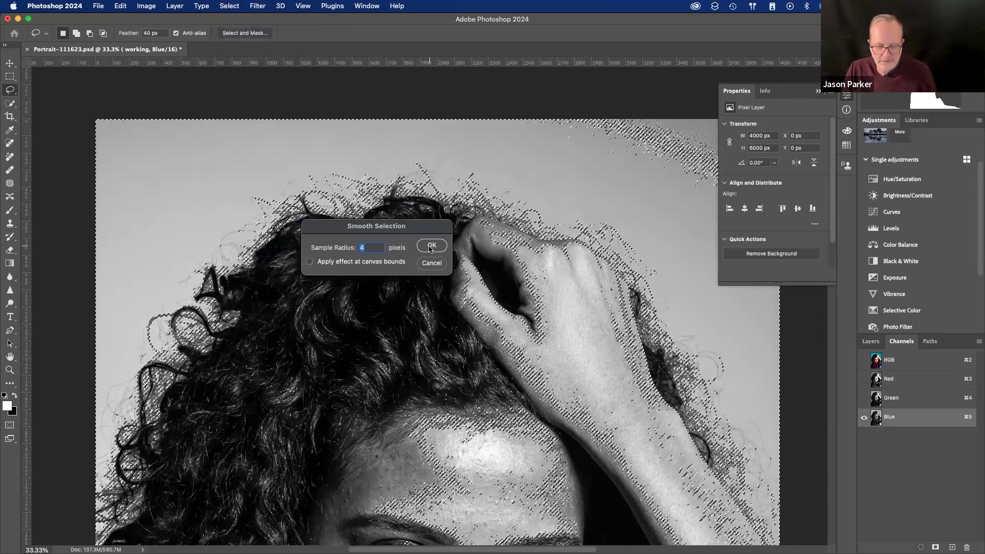
{"action": "left_click", "coordinate": [432, 246]}
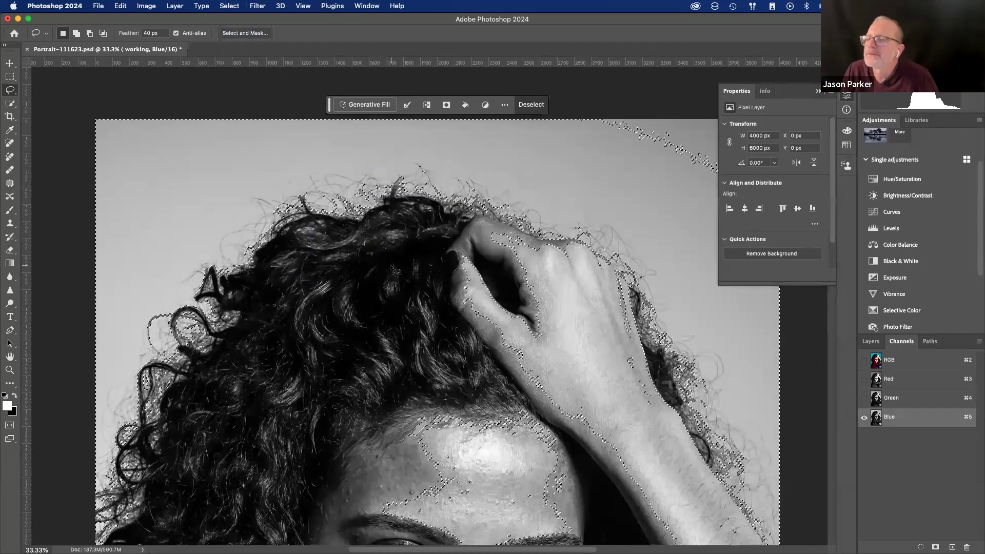
- Lasso the photo's upper-right background corner so the whole corner is included in the selection, and display the composite RGB image
{"action": "scroll", "coordinate": [395, 269], "scroll_direction": "down", "scroll_amount": 3}
{"action": "scroll", "coordinate": [395, 269], "scroll_direction": "right", "scroll_amount": 3}
{"action": "scroll", "coordinate": [396, 270], "scroll_direction": "up", "scroll_amount": 1}
{"action": "scroll", "coordinate": [395, 270], "scroll_direction": "right", "scroll_amount": 3}
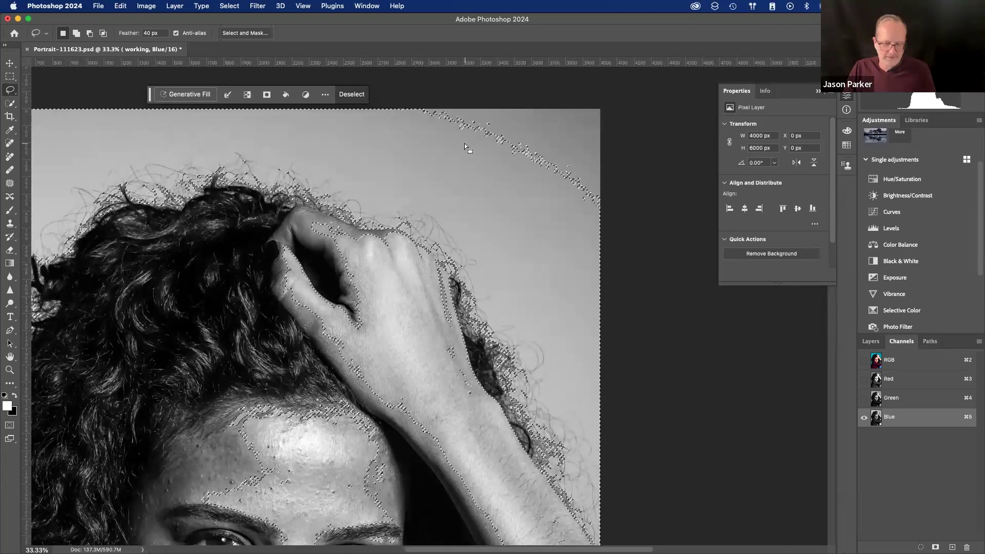
{"action": "key", "text": "alt"}
{"action": "mouse_move", "coordinate": [416, 92]}
{"action": "left_mouse_down"}
{"action": "mouse_move", "coordinate": [416, 103]}
{"action": "mouse_move", "coordinate": [514, 171]}
{"action": "mouse_move", "coordinate": [626, 121]}
{"action": "mouse_move", "coordinate": [451, 82]}
{"action": "mouse_move", "coordinate": [417, 90]}
{"action": "left_mouse_up"}
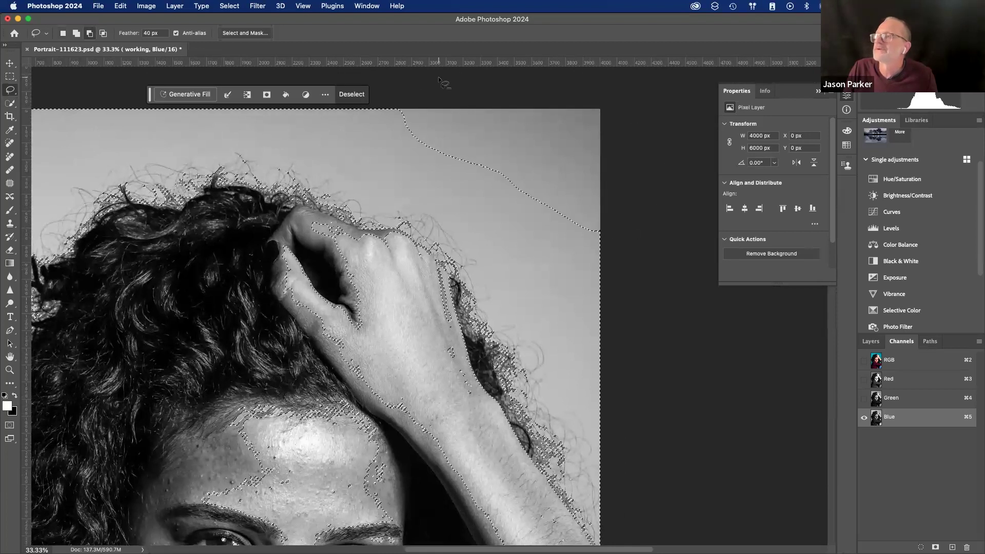
{"action": "scroll", "coordinate": [485, 180], "scroll_direction": "down", "scroll_amount": 1}
{"action": "key", "text": "super+2"}
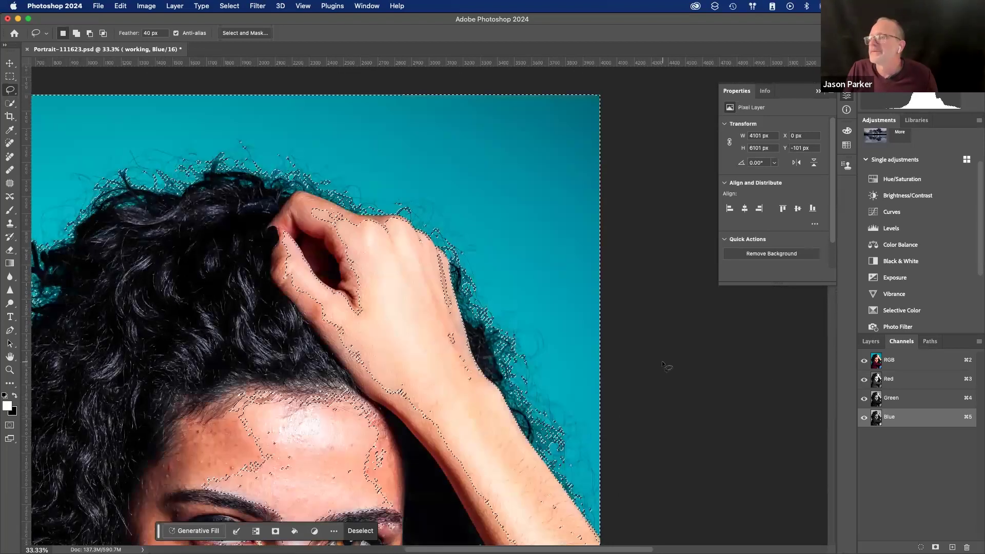
- Subtract the forehead area from the channel selection with the Lasso at 40 px feather
{"action": "scroll", "coordinate": [667, 366], "scroll_direction": "left", "scroll_amount": 6}
{"action": "scroll", "coordinate": [666, 367], "scroll_direction": "down", "scroll_amount": 1}
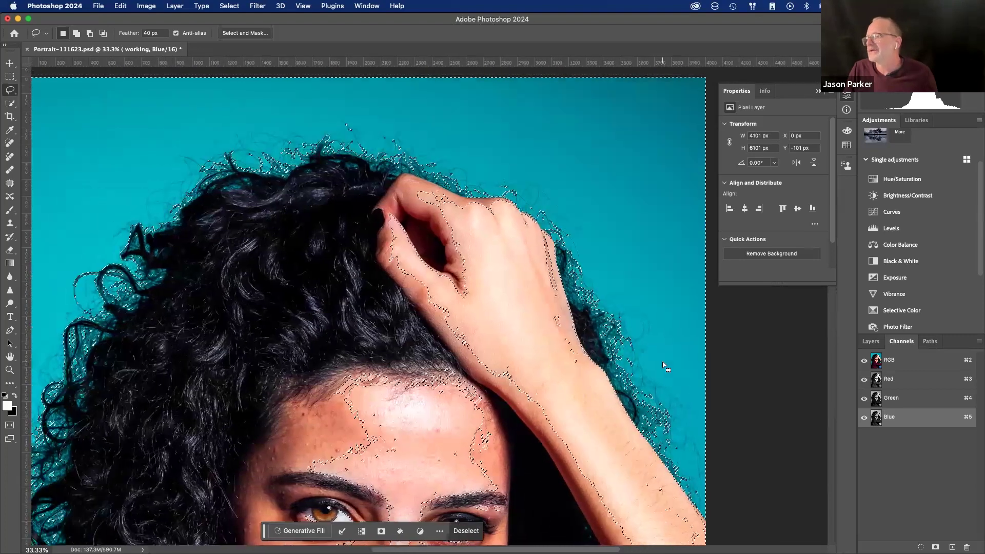
{"action": "scroll", "coordinate": [663, 362], "scroll_direction": "right", "scroll_amount": 3}
{"action": "scroll", "coordinate": [663, 362], "scroll_direction": "down", "scroll_amount": 4}
{"action": "mouse_move", "coordinate": [464, 351]}
{"action": "left_mouse_down"}
{"action": "mouse_move", "coordinate": [433, 290]}
{"action": "mouse_move", "coordinate": [302, 253]}
{"action": "mouse_move", "coordinate": [217, 367]}
{"action": "mouse_move", "coordinate": [202, 480]}
{"action": "mouse_move", "coordinate": [226, 525]}
{"action": "mouse_move", "coordinate": [406, 481]}
{"action": "mouse_move", "coordinate": [452, 414]}
{"action": "mouse_move", "coordinate": [468, 349]}
{"action": "mouse_move", "coordinate": [457, 329]}
{"action": "left_mouse_up"}
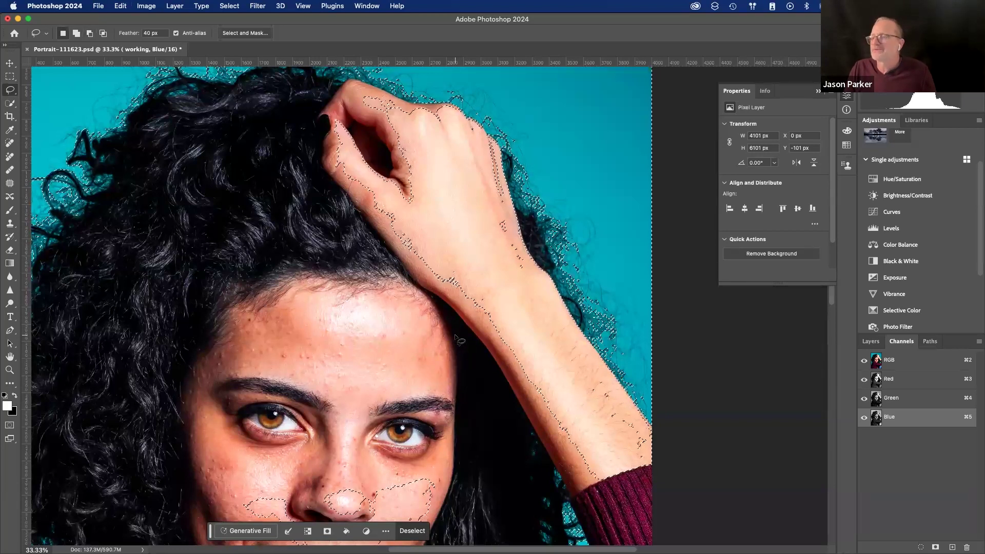
{"action": "scroll", "coordinate": [457, 340], "scroll_direction": "down", "scroll_amount": 3}
- Undo the area added around the face, and subtract the lower face and inner hand from the selection with the Lasso
{"action": "mouse_move", "coordinate": [462, 354]}
{"action": "left_mouse_down"}
{"action": "mouse_move", "coordinate": [231, 332]}
{"action": "mouse_move", "coordinate": [251, 436]}
{"action": "mouse_move", "coordinate": [283, 475]}
{"action": "mouse_move", "coordinate": [435, 469]}
{"action": "mouse_move", "coordinate": [466, 370]}
{"action": "left_mouse_up"}
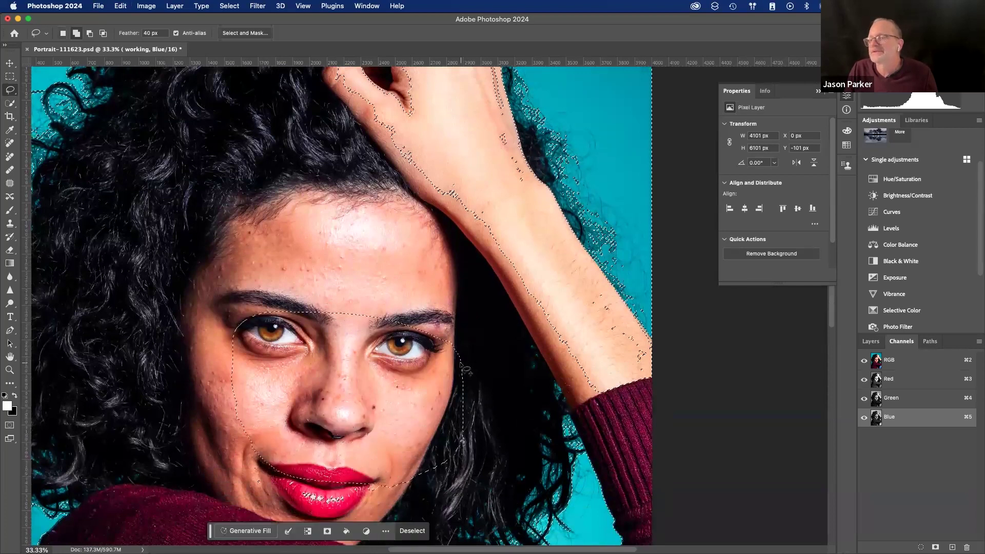
{"action": "key", "text": "super+z"}
{"action": "mouse_move", "coordinate": [347, 440]}
{"action": "left_mouse_down"}
{"action": "mouse_move", "coordinate": [276, 464]}
{"action": "mouse_move", "coordinate": [295, 506]}
{"action": "mouse_move", "coordinate": [329, 520]}
{"action": "mouse_move", "coordinate": [355, 511]}
{"action": "mouse_move", "coordinate": [359, 465]}
{"action": "left_mouse_up"}
{"action": "scroll", "coordinate": [436, 360], "scroll_direction": "up", "scroll_amount": 5}
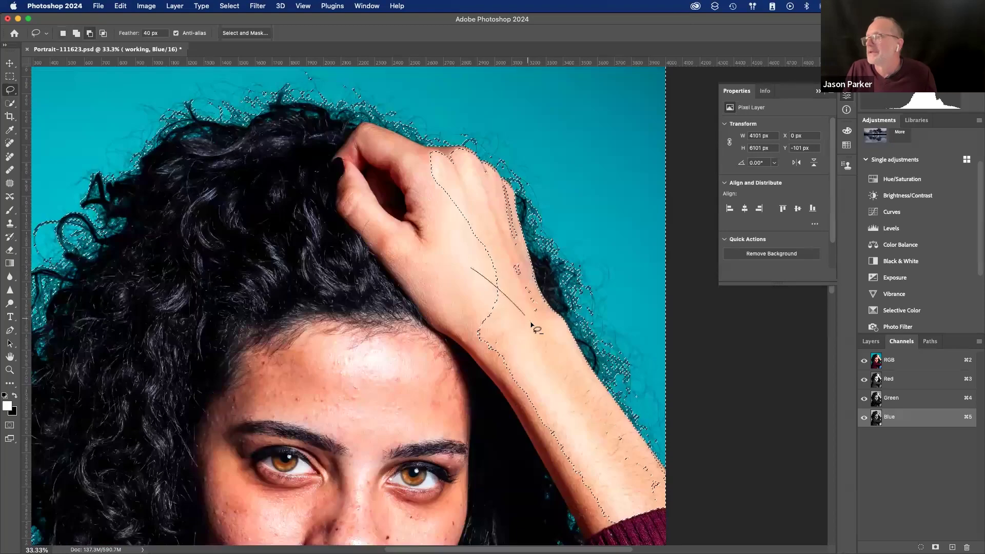
{"action": "scroll", "coordinate": [471, 386], "scroll_direction": "down", "scroll_amount": 10}
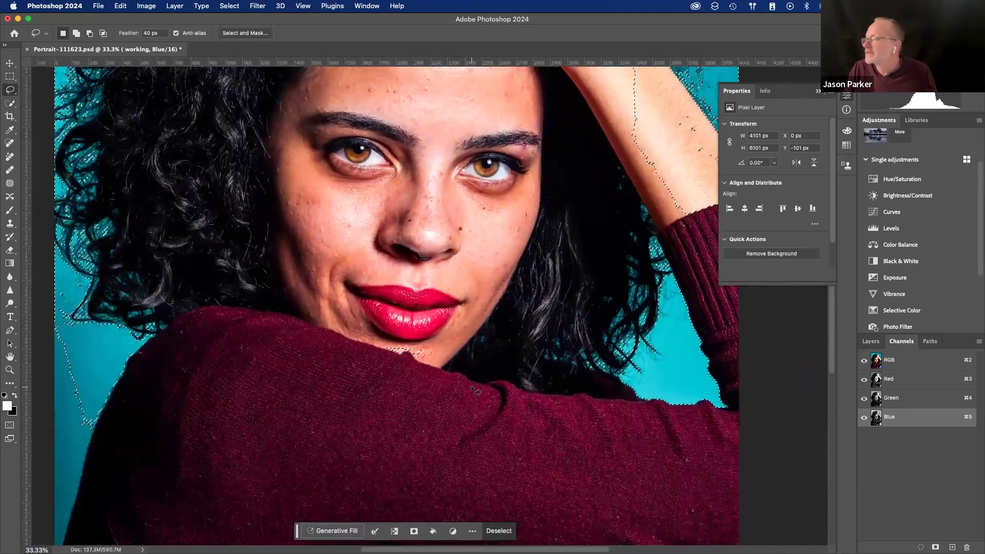
{"action": "scroll", "coordinate": [471, 386], "scroll_direction": "up", "scroll_amount": 10}
- Turn the selection into a layer mask on the working layer and invert the mask
{"action": "left_click", "coordinate": [870, 343]}
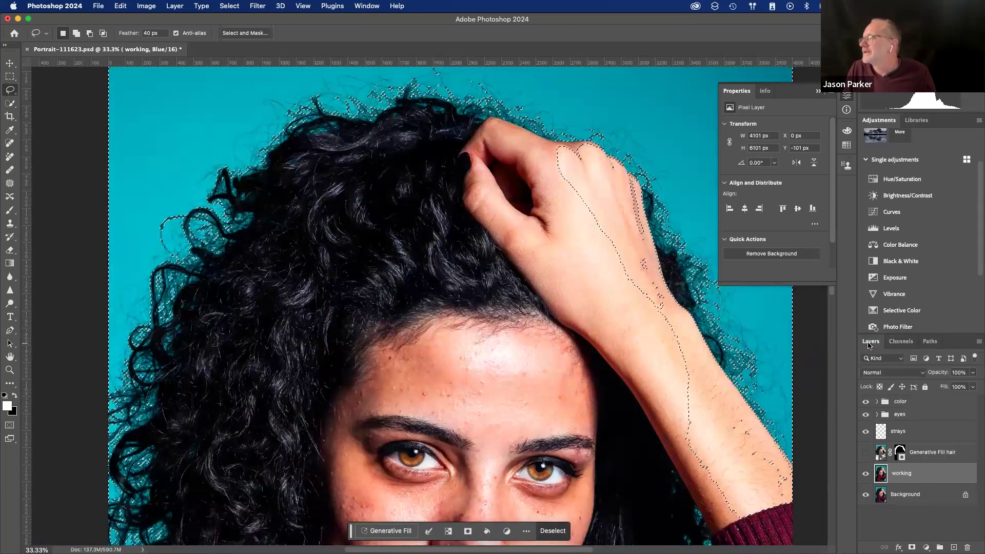
{"action": "left_click", "coordinate": [912, 548]}
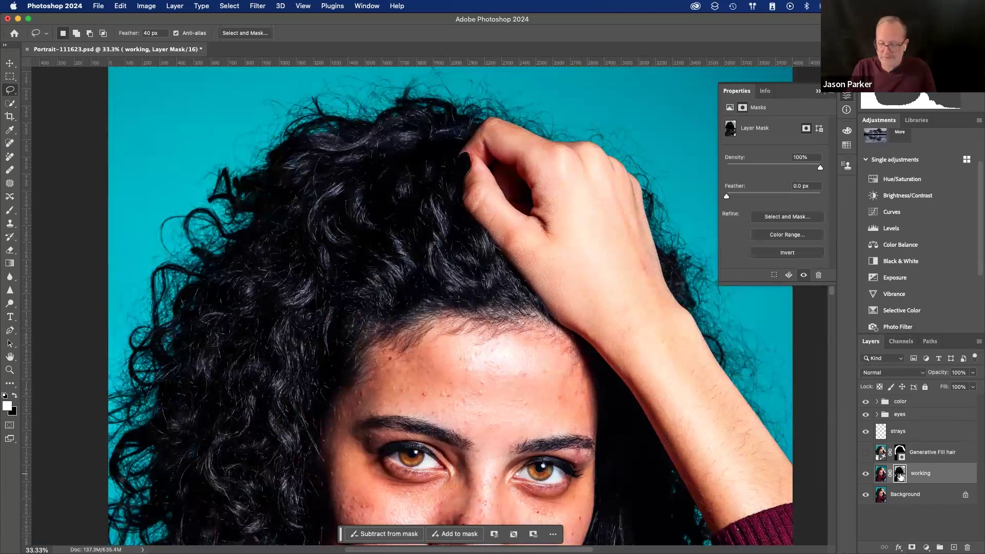
{"action": "key", "text": "super+i"}
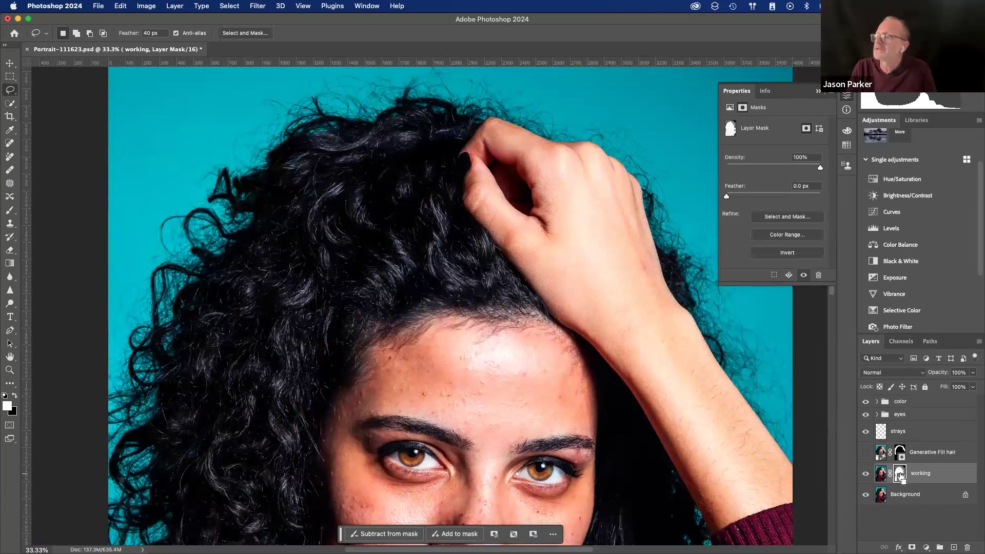
{"action": "key", "text": "x"}
{"action": "key", "text": "x"}
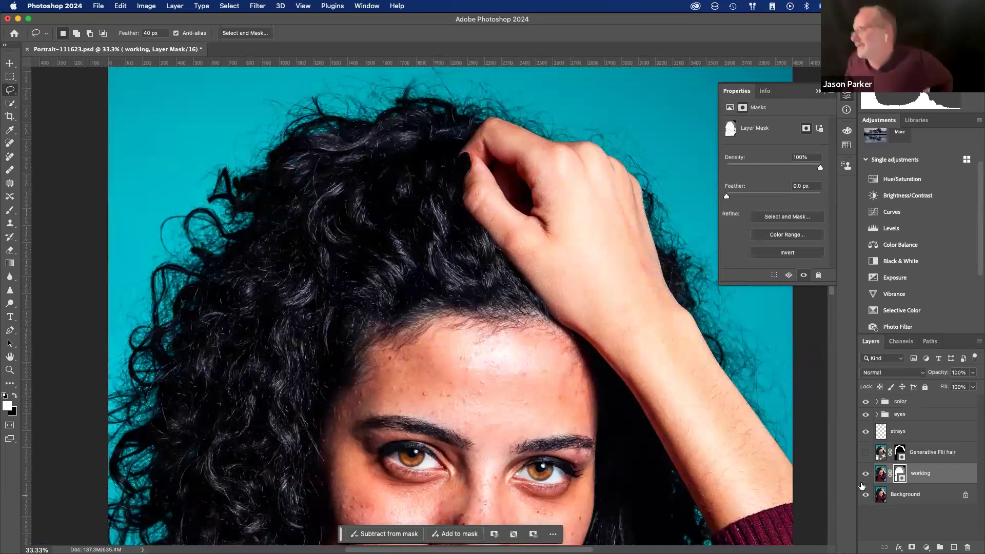
- Hide every layer except working and display its layer mask as a red overlay
{"action": "left_click", "coordinate": [867, 496]}
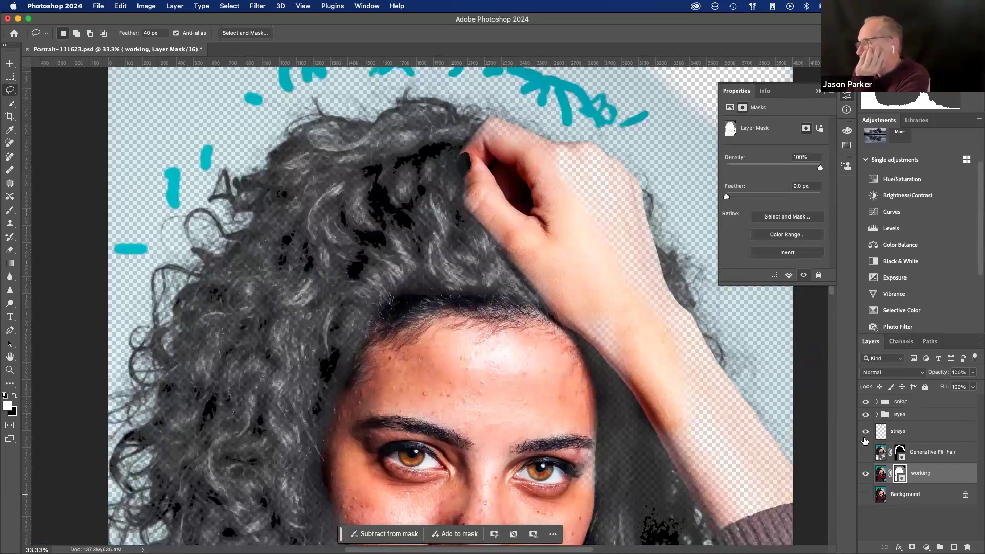
{"action": "left_click", "coordinate": [866, 401]}
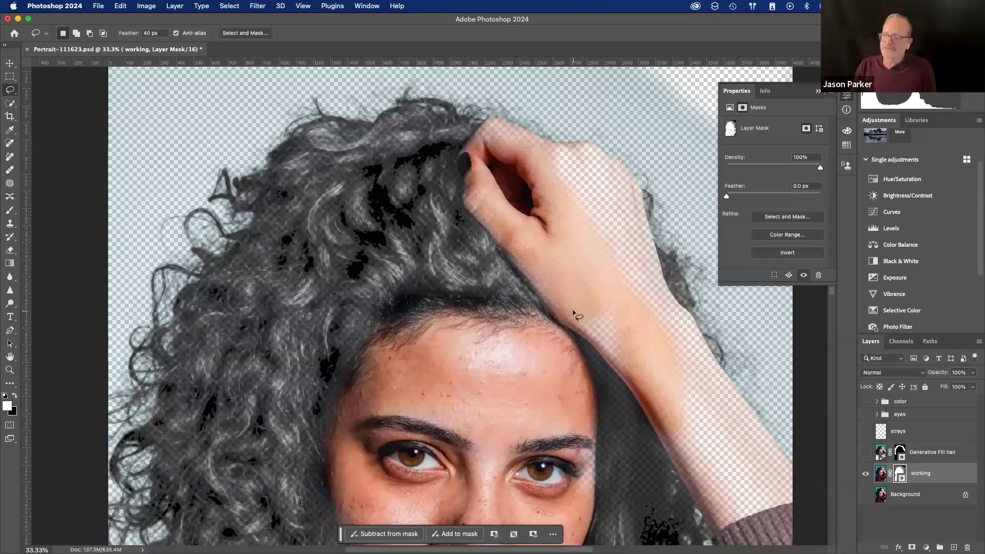
{"action": "scroll", "coordinate": [573, 311], "scroll_direction": "down", "scroll_amount": 2}
{"action": "scroll", "coordinate": [573, 311], "scroll_direction": "left", "scroll_amount": 2}
{"action": "key", "text": "backslash"}
{"action": "key", "text": "x"}
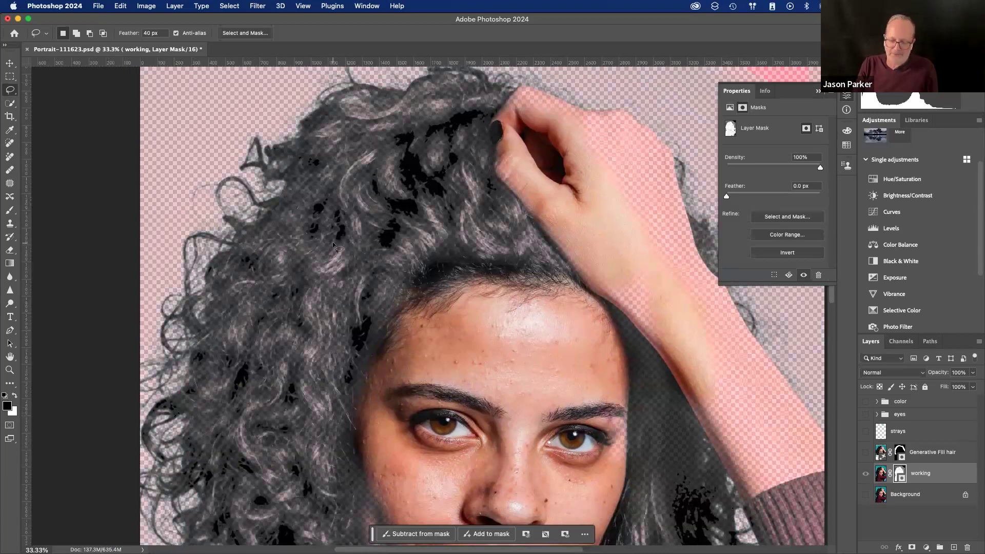
- Paint white on the working mask over the inner hair and the hair beside the face with a 900 px soft brush
{"action": "key", "text": "b"}
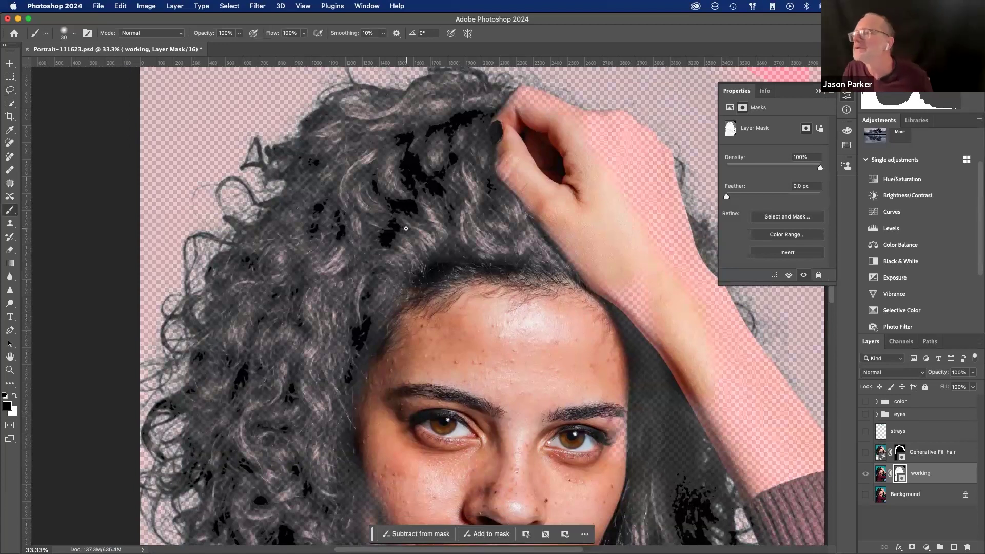
{"action": "key", "text": "bracketright"}
{"action": "key", "text": "bracketright"}
{"action": "key", "text": "bracketright"}
{"action": "key", "text": "bracketright"}
{"action": "key", "text": "bracketright"}
{"action": "key", "text": "bracketright"}
{"action": "key", "text": "bracketright"}
{"action": "key", "text": "bracketright"}
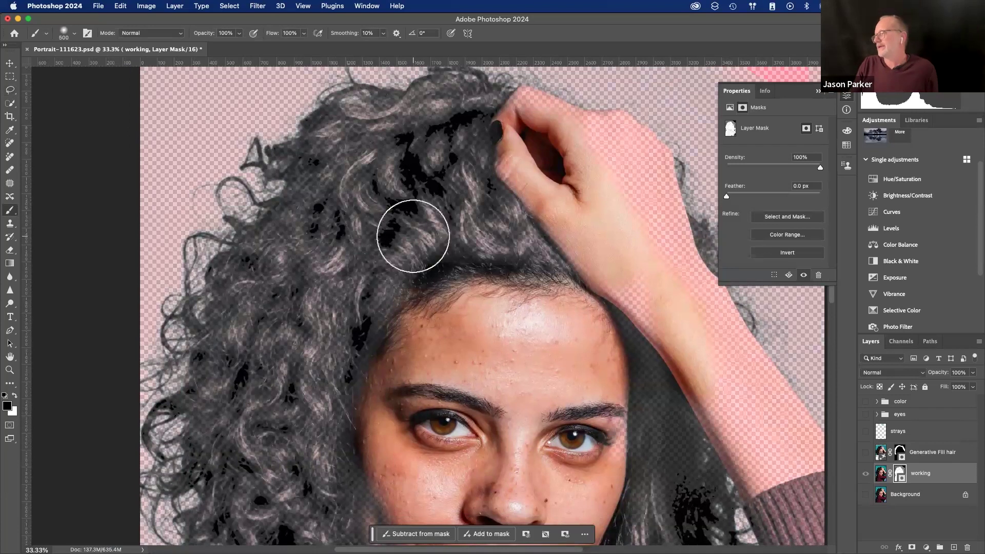
{"action": "mouse_move", "coordinate": [410, 218]}
{"action": "left_mouse_down"}
{"action": "mouse_move", "coordinate": [426, 205]}
{"action": "mouse_move", "coordinate": [405, 247]}
{"action": "mouse_move", "coordinate": [457, 312]}
{"action": "mouse_move", "coordinate": [330, 391]}
{"action": "mouse_move", "coordinate": [324, 333]}
{"action": "mouse_move", "coordinate": [287, 436]}
{"action": "left_mouse_up"}
{"action": "key", "text": "ctrl+z"}
{"action": "key", "text": "x"}
{"action": "key", "text": "]"}
{"action": "mouse_move", "coordinate": [612, 291]}
{"action": "left_mouse_down"}
{"action": "mouse_move", "coordinate": [660, 410]}
{"action": "mouse_move", "coordinate": [657, 470]}
{"action": "left_mouse_up"}
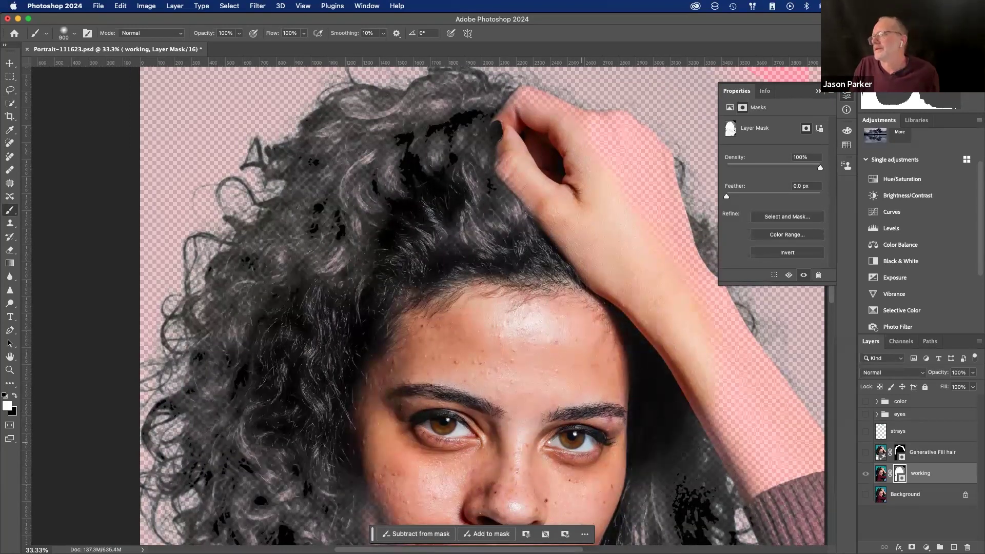
- Restore the hair beside the neck, the sweater and the jeans by painting white on the working mask
{"action": "scroll", "coordinate": [605, 268], "scroll_direction": "down", "scroll_amount": 5}
{"action": "mouse_move", "coordinate": [605, 268]}
{"action": "left_mouse_down"}
{"action": "mouse_move", "coordinate": [627, 352]}
{"action": "mouse_move", "coordinate": [611, 462]}
{"action": "mouse_move", "coordinate": [687, 359]}
{"action": "left_mouse_up"}
{"action": "scroll", "coordinate": [564, 359], "scroll_direction": "down", "scroll_amount": 5}
{"action": "mouse_move", "coordinate": [565, 426]}
{"action": "left_mouse_down"}
{"action": "mouse_move", "coordinate": [407, 308]}
{"action": "mouse_move", "coordinate": [567, 399]}
{"action": "left_mouse_up"}
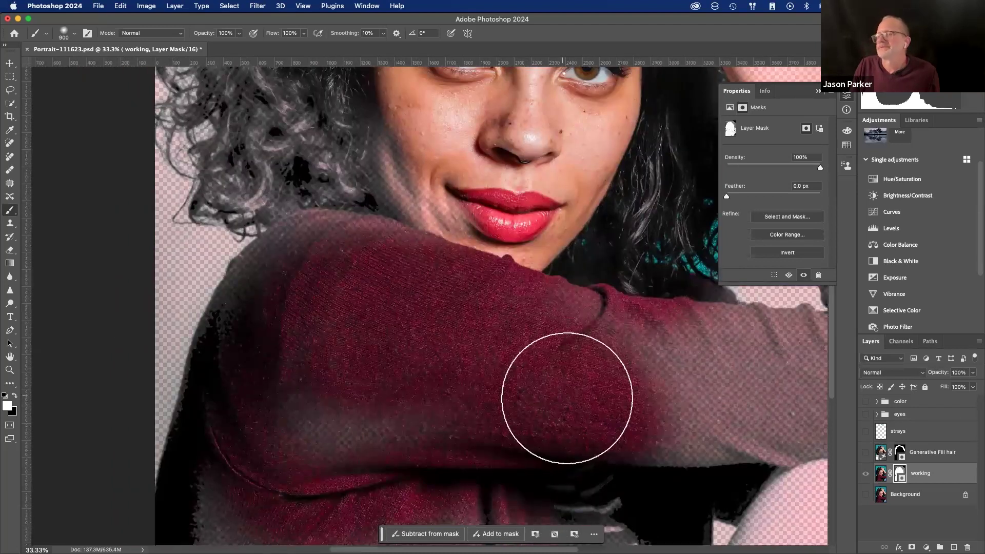
{"action": "scroll", "coordinate": [567, 399], "scroll_direction": "right", "scroll_amount": 10}
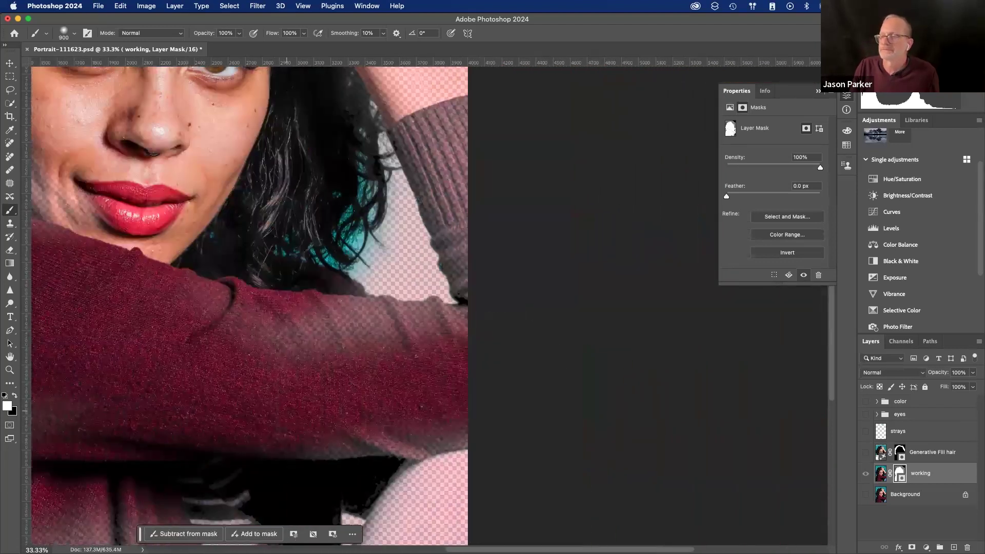
{"action": "left_click_drag", "start_coordinate": [318, 513], "coordinate": [441, 493]}
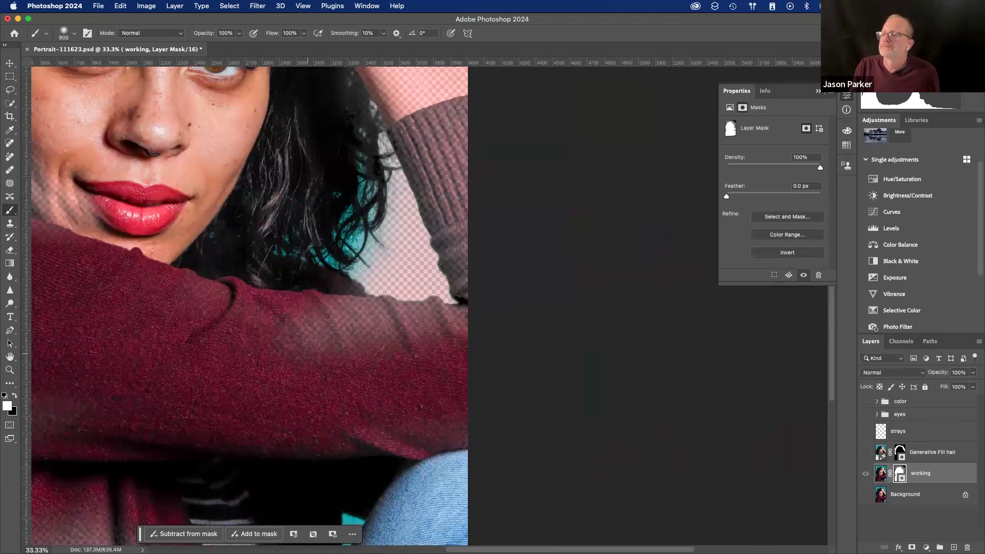
- Reduce the brush to 600 px and paint white on the mask over the raised hand and forearm
{"action": "scroll", "coordinate": [308, 308], "scroll_direction": "up", "scroll_amount": 6}
{"action": "scroll", "coordinate": [308, 308], "scroll_direction": "left", "scroll_amount": 5}
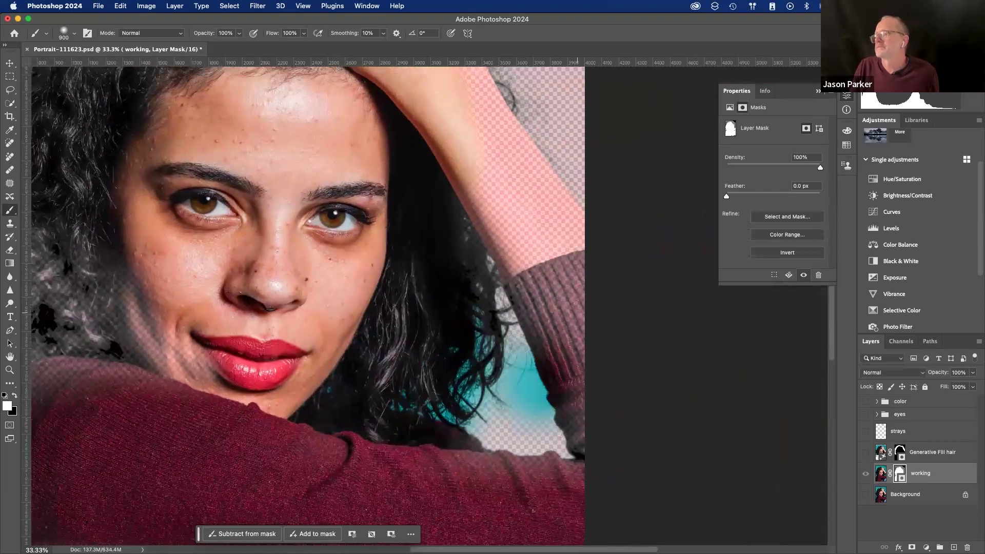
{"action": "scroll", "coordinate": [308, 308], "scroll_direction": "up", "scroll_amount": 4}
{"action": "scroll", "coordinate": [308, 308], "scroll_direction": "left", "scroll_amount": 2}
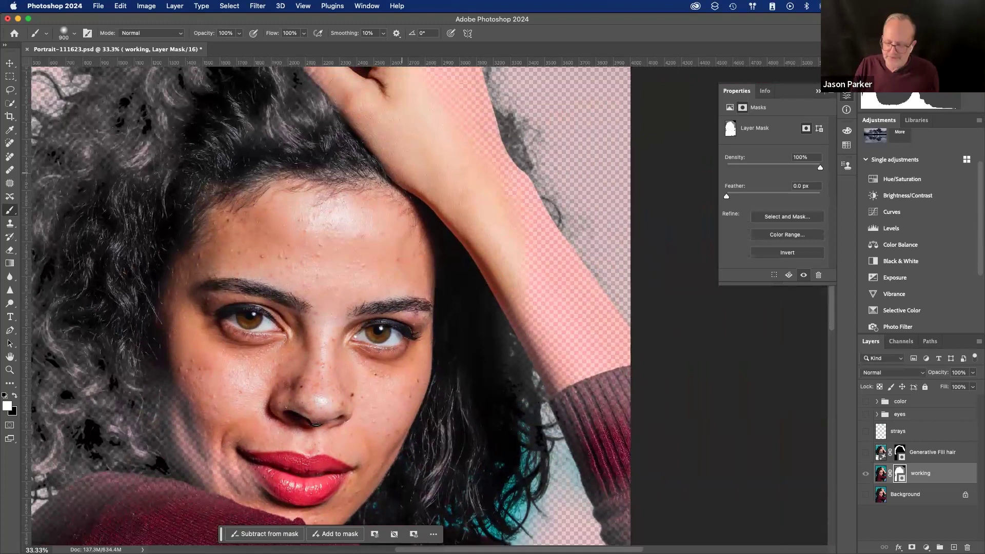
{"action": "scroll", "coordinate": [308, 308], "scroll_direction": "up", "scroll_amount": 6}
{"action": "scroll", "coordinate": [308, 308], "scroll_direction": "right", "scroll_amount": 8}
{"action": "key", "text": "bracketleft"}
{"action": "key", "text": "bracketleft"}
{"action": "key", "text": "bracketleft"}
{"action": "key", "text": "bracketleft"}
{"action": "key", "text": "bracketleft"}
{"action": "key", "text": "bracketleft"}
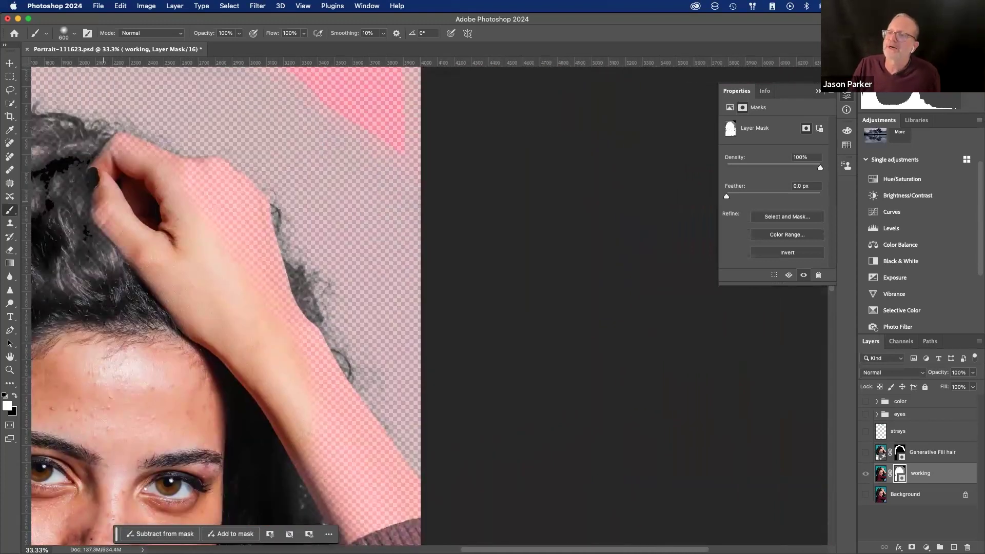
{"action": "mouse_move", "coordinate": [147, 189]}
{"action": "left_mouse_down"}
{"action": "mouse_move", "coordinate": [253, 290]}
{"action": "mouse_move", "coordinate": [319, 329]}
{"action": "mouse_move", "coordinate": [354, 488]}
{"action": "mouse_move", "coordinate": [407, 511]}
{"action": "left_mouse_up"}
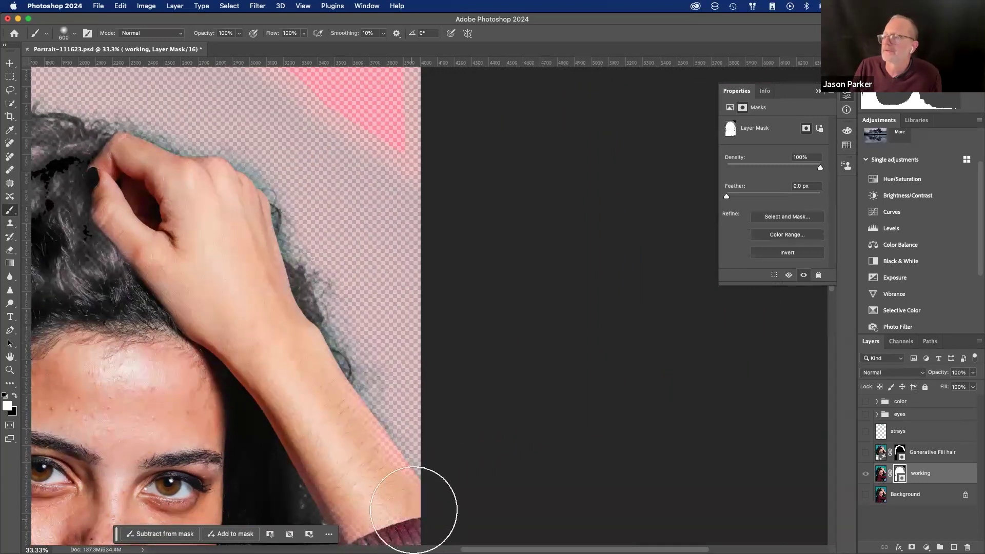
- Paint the remaining grey hair and shoulder areas white on the mask with the 600 px brush, and hide the mask overlay
{"action": "scroll", "coordinate": [408, 511], "scroll_direction": "down", "scroll_amount": 5}
{"action": "scroll", "coordinate": [347, 184], "scroll_direction": "up", "scroll_amount": 5}
{"action": "scroll", "coordinate": [346, 184], "scroll_direction": "left", "scroll_amount": 10}
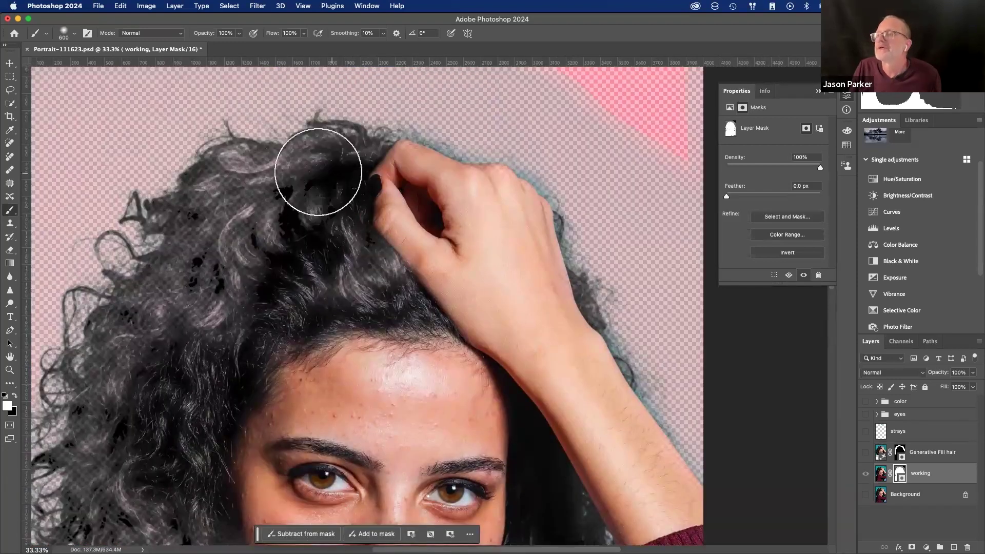
{"action": "scroll", "coordinate": [319, 170], "scroll_direction": "down", "scroll_amount": 5}
{"action": "mouse_move", "coordinate": [118, 451]}
{"action": "left_mouse_down"}
{"action": "mouse_move", "coordinate": [161, 480]}
{"action": "mouse_move", "coordinate": [231, 462]}
{"action": "mouse_move", "coordinate": [246, 401]}
{"action": "left_mouse_up"}
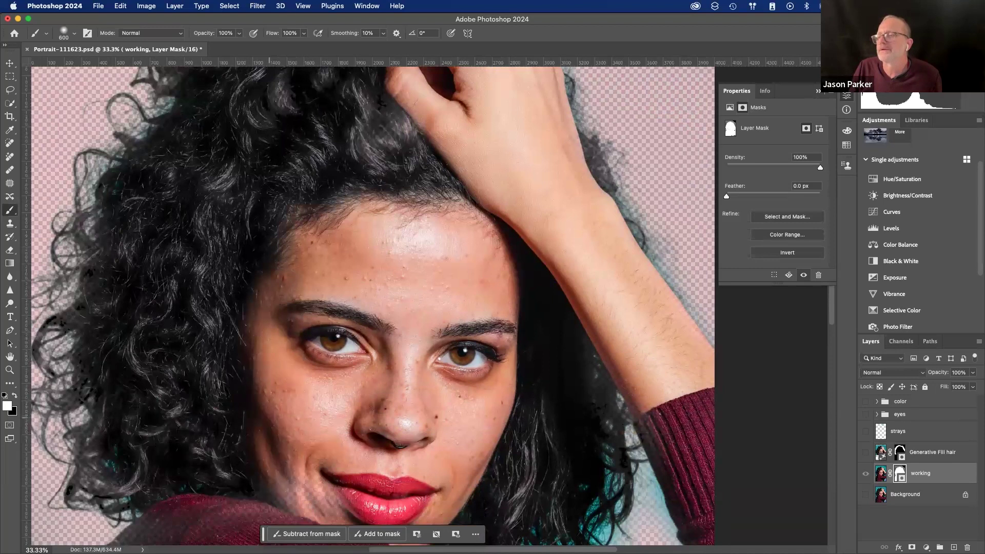
{"action": "scroll", "coordinate": [313, 320], "scroll_direction": "down", "scroll_amount": 5}
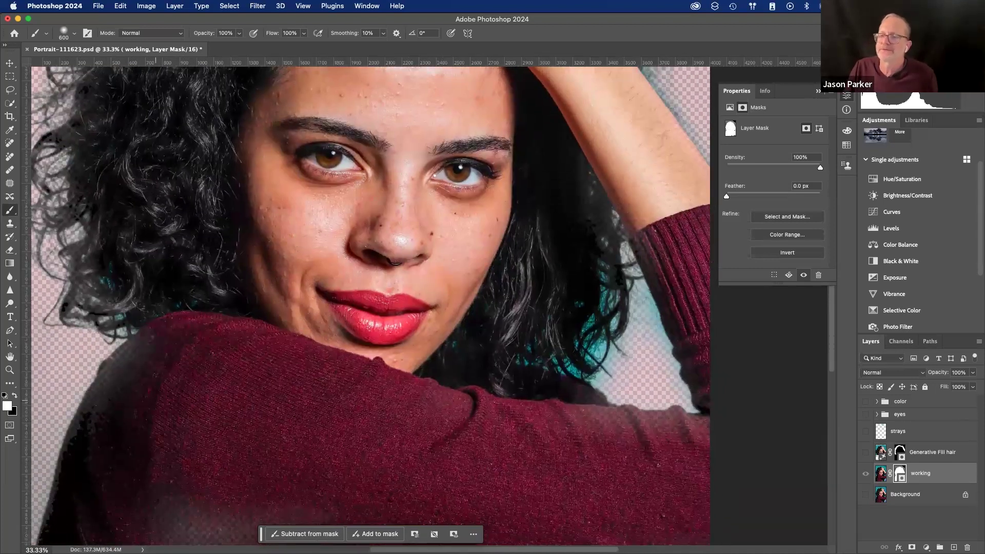
{"action": "scroll", "coordinate": [369, 262], "scroll_direction": "up", "scroll_amount": 5}
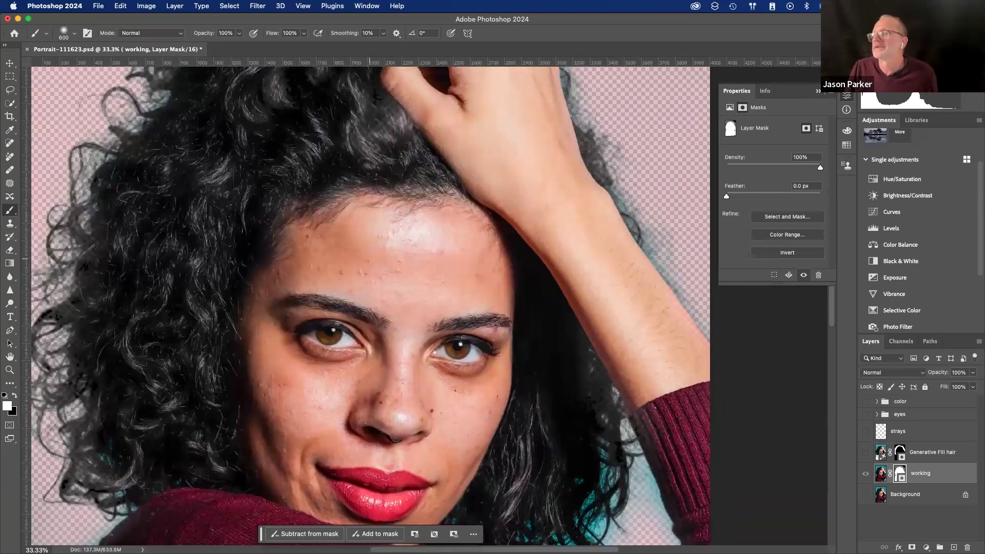
{"action": "scroll", "coordinate": [369, 302], "scroll_direction": "up", "scroll_amount": 1}
{"action": "key", "text": "backslash"}
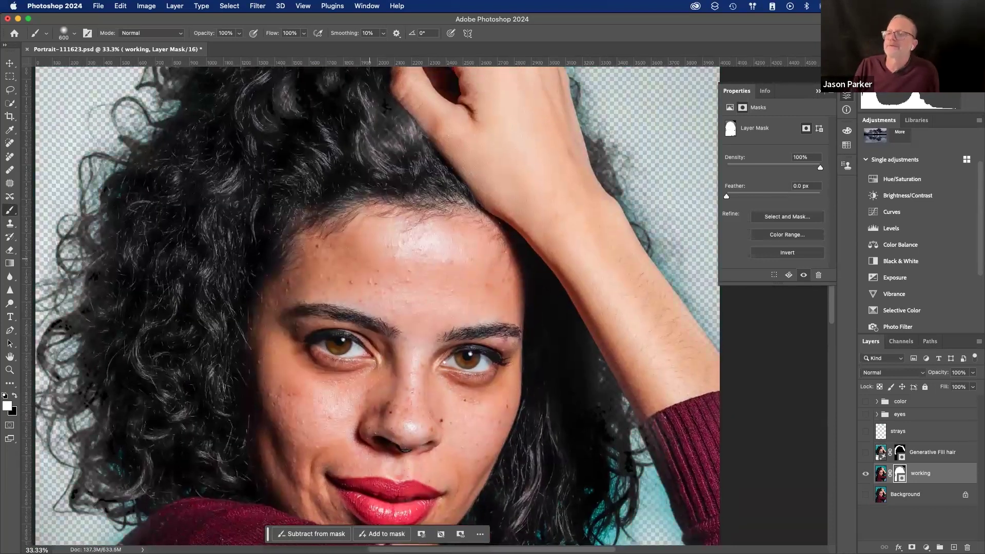
- Compare the masked hair and hand edges with the Background layer shown and hidden
{"action": "scroll", "coordinate": [374, 260], "scroll_direction": "up", "scroll_amount": 5}
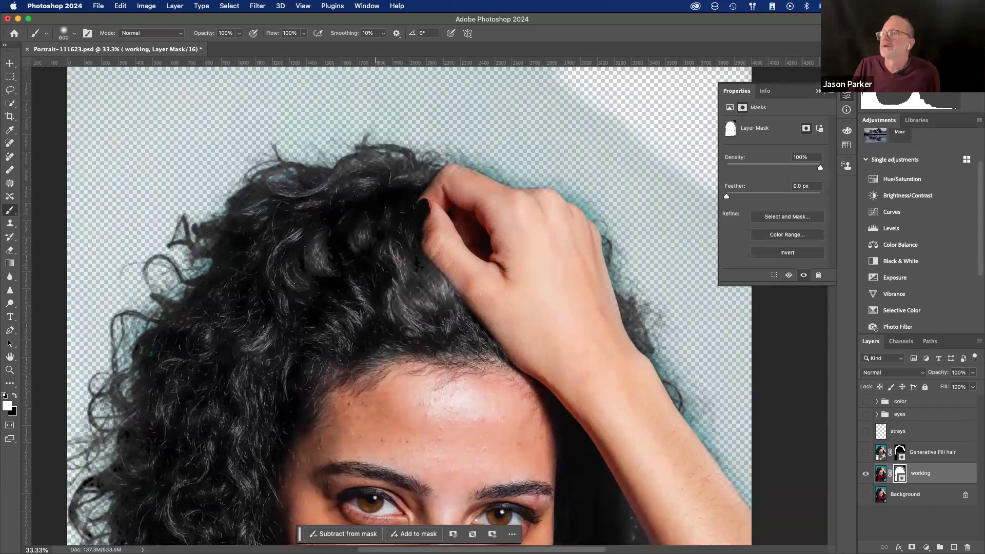
{"action": "scroll", "coordinate": [375, 266], "scroll_direction": "up", "scroll_amount": 2}
{"action": "scroll", "coordinate": [375, 267], "scroll_direction": "right", "scroll_amount": 3}
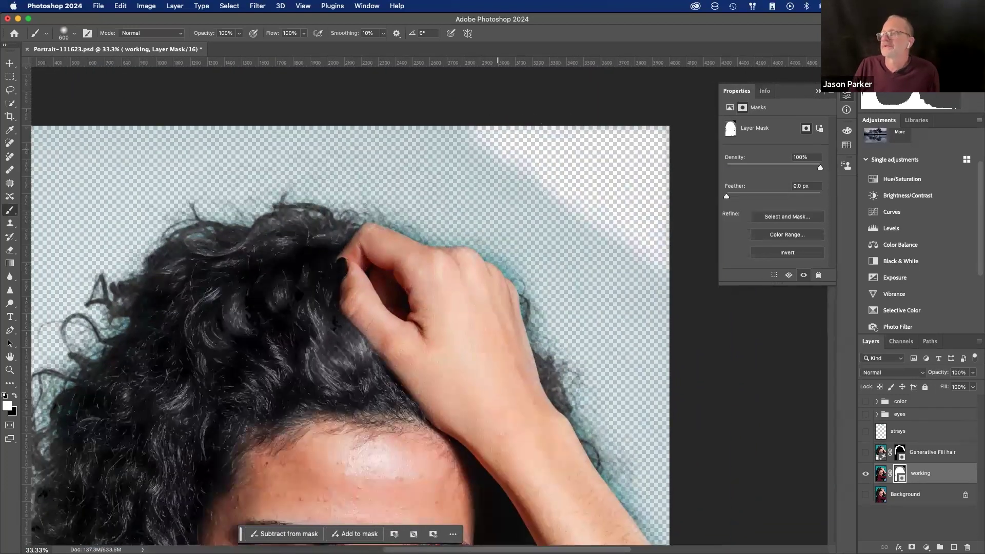
{"action": "left_click", "coordinate": [866, 495]}
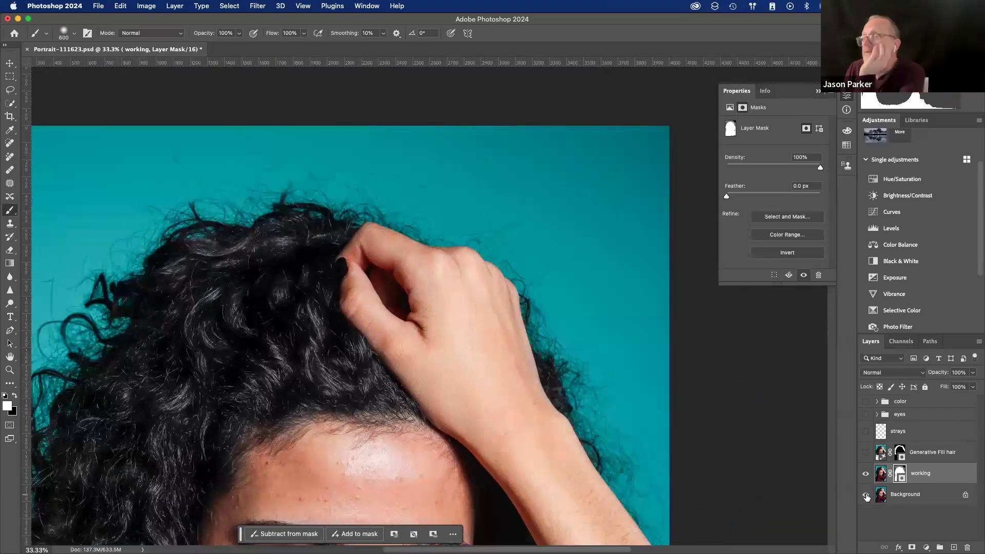
{"action": "left_click", "coordinate": [866, 495]}
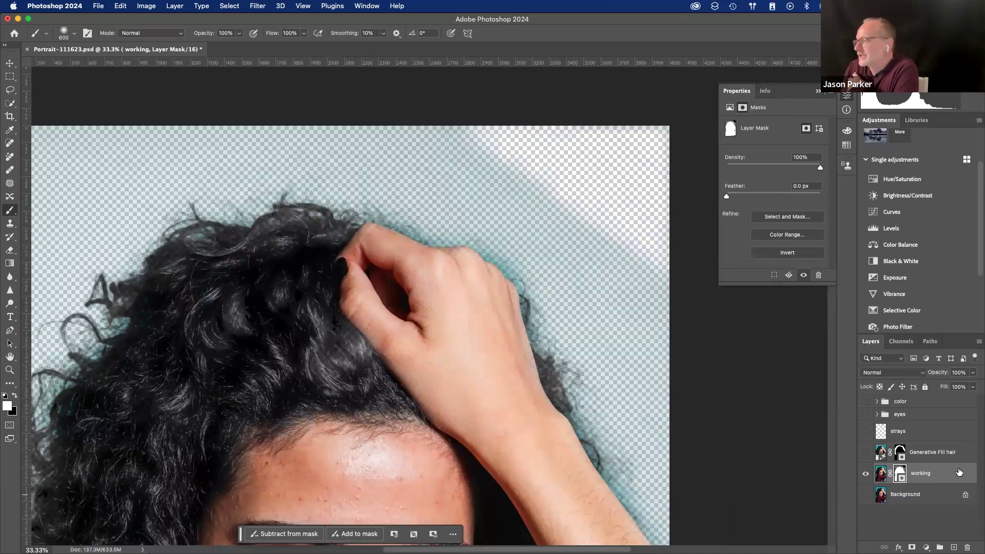
- Add a new empty layer between the working and Background layers
{"action": "left_click", "coordinate": [922, 474]}
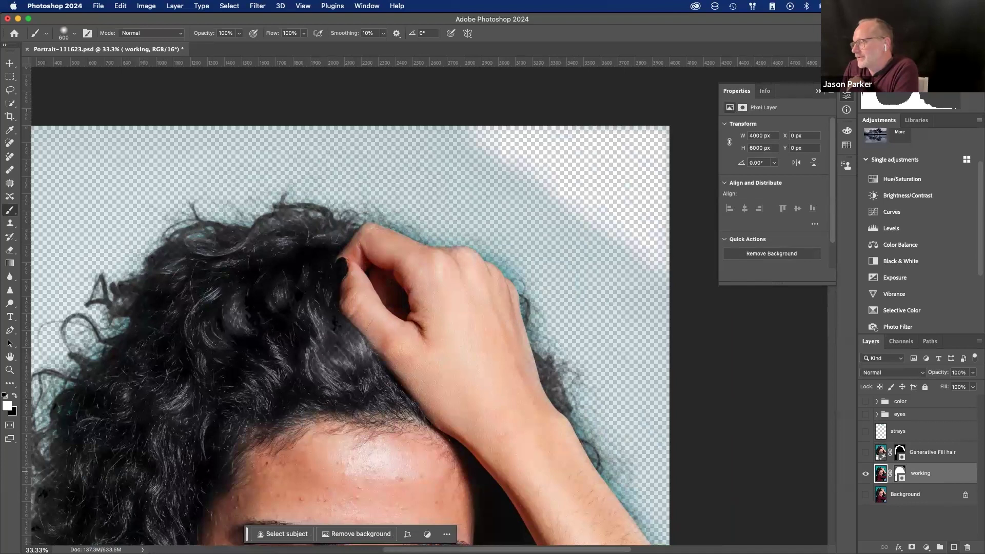
{"action": "key", "text": "super+shift+alt+n"}
{"action": "left_click_drag", "start_coordinate": [920, 478], "coordinate": [908, 508]}
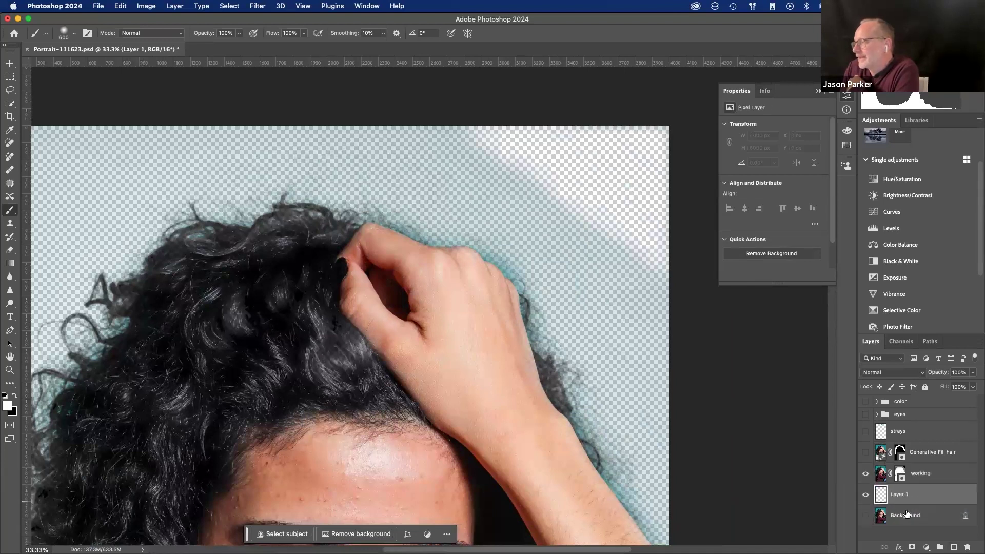
- Show the Background layer, sample its teal as the foreground color, and make Layer 1 active
{"action": "left_click", "coordinate": [906, 515]}
{"action": "left_click", "coordinate": [866, 515]}
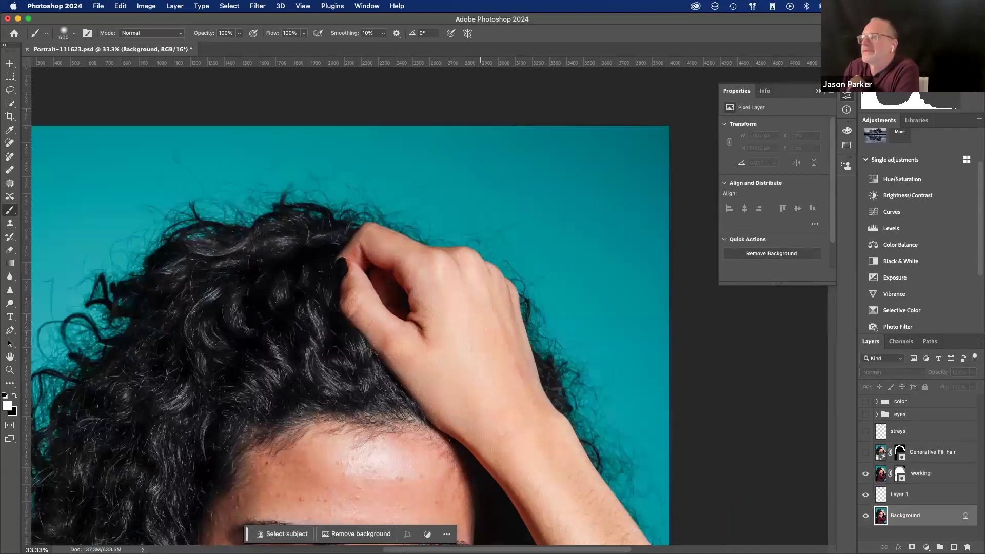
{"action": "left_click", "coordinate": [10, 129]}
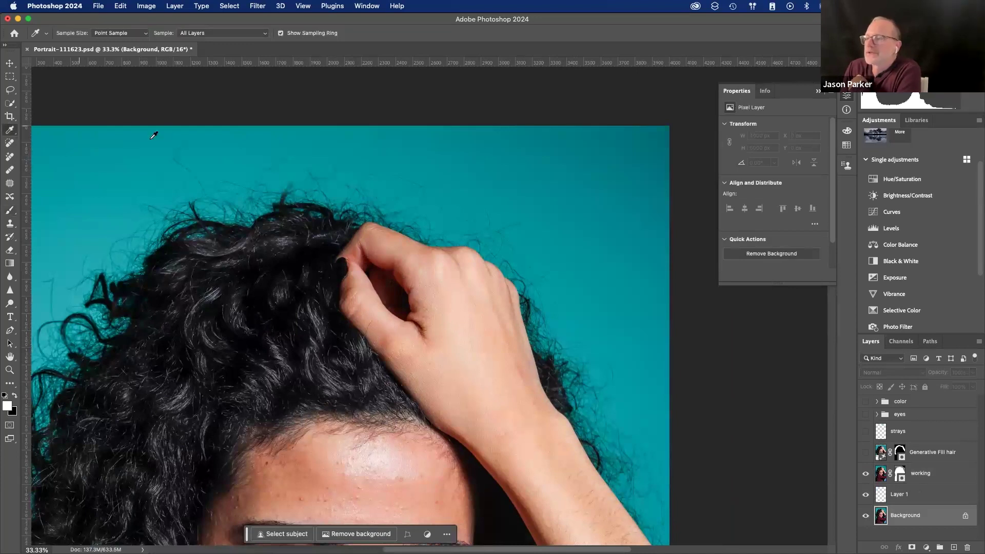
{"action": "left_click", "coordinate": [878, 495]}
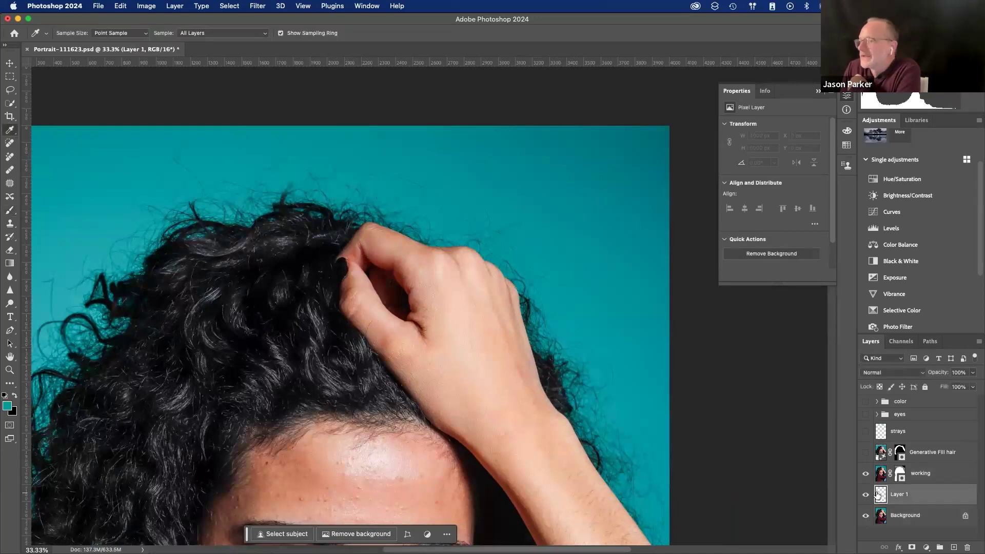
- Fill Layer 1 with the foreground color in Normal mode at 100% opacity
{"action": "left_click", "coordinate": [122, 5]}
{"action": "left_click", "coordinate": [149, 153]}
{"action": "left_click", "coordinate": [372, 180]}
{"action": "left_click", "coordinate": [384, 158]}
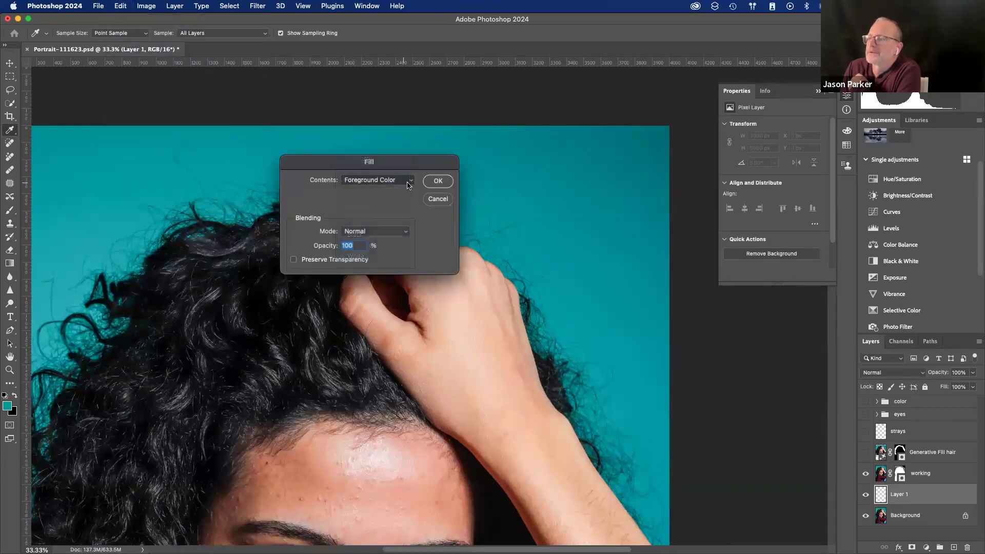
{"action": "left_click", "coordinate": [451, 182]}
{"action": "scroll", "coordinate": [570, 138], "scroll_direction": "left", "scroll_amount": 2}
{"action": "scroll", "coordinate": [570, 137], "scroll_direction": "left", "scroll_amount": 2}
{"action": "scroll", "coordinate": [569, 138], "scroll_direction": "down", "scroll_amount": 2}
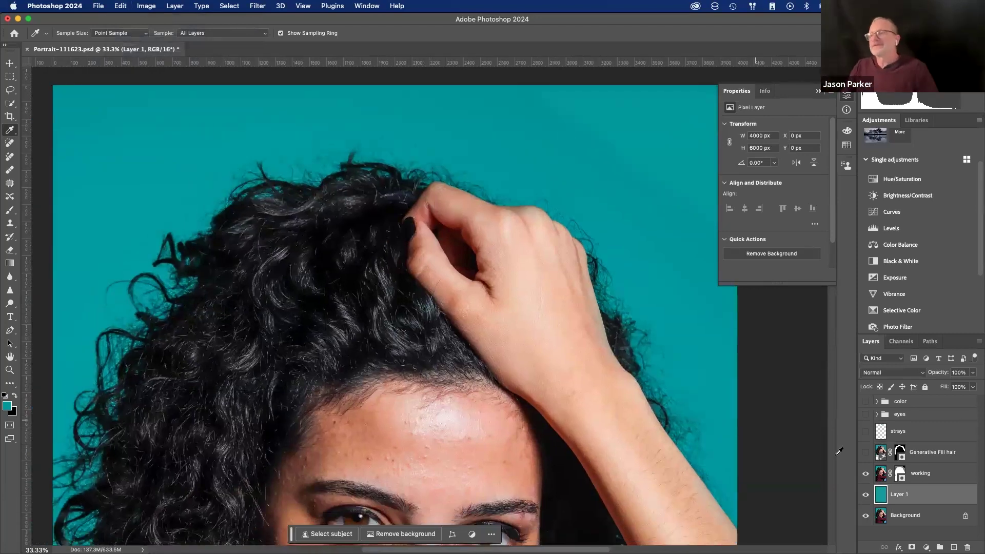
{"action": "scroll", "coordinate": [469, 360], "scroll_direction": "up", "scroll_amount": 1}
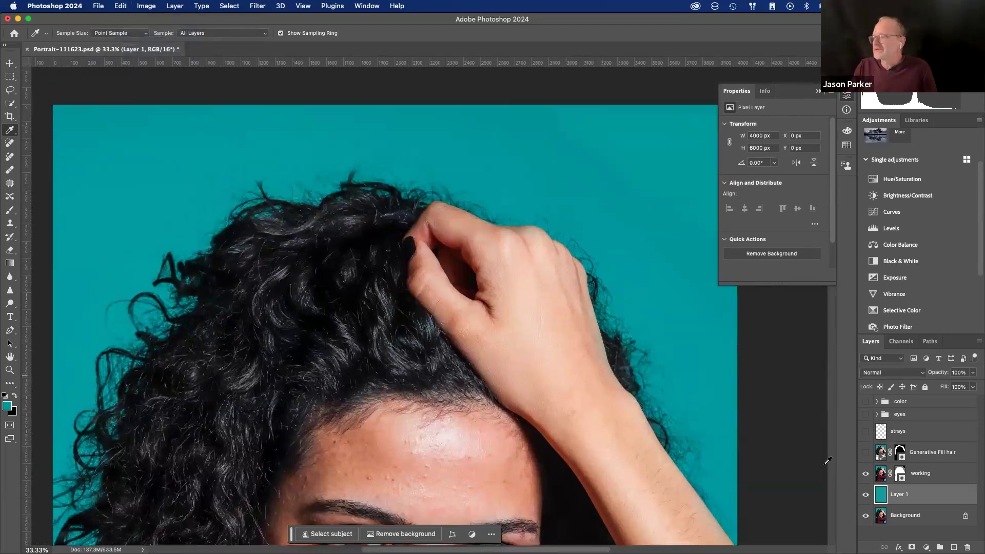
- Display the working layer's mask overlay and mask out the leftover background around the hair with the 600 px brush
{"action": "left_click", "coordinate": [900, 474]}
{"action": "key", "text": "backslash"}
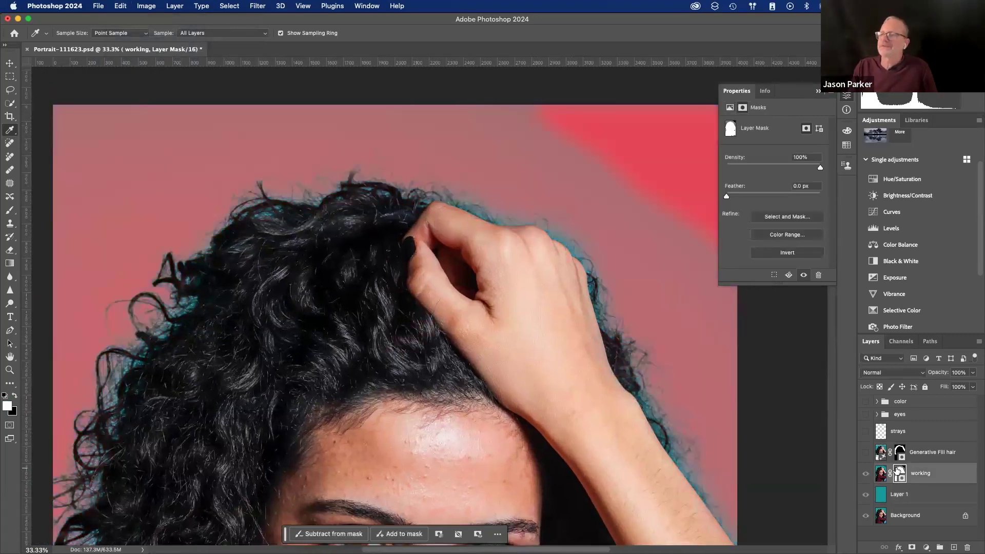
{"action": "key", "text": "b"}
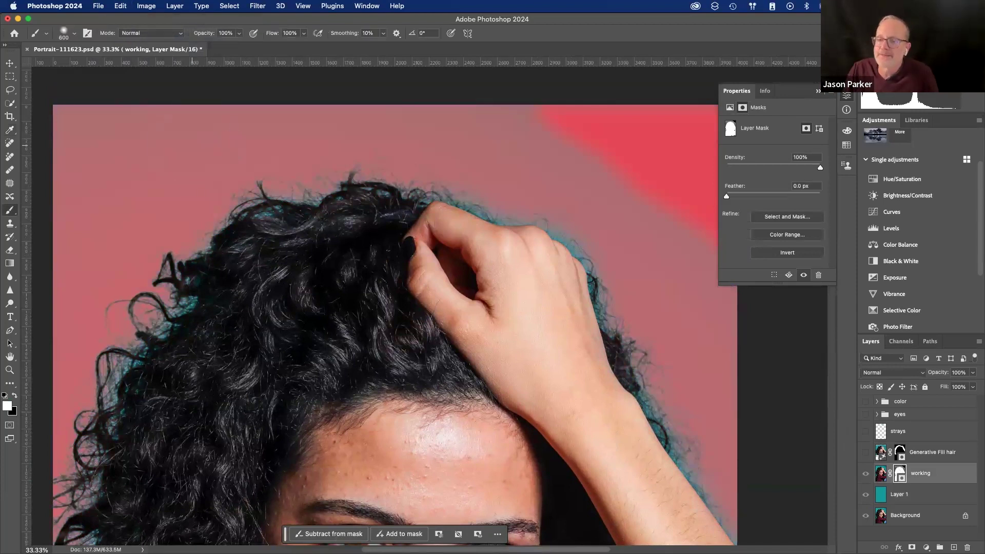
{"action": "mouse_move", "coordinate": [190, 139]}
{"action": "left_mouse_down"}
{"action": "mouse_move", "coordinate": [202, 136]}
{"action": "mouse_move", "coordinate": [154, 130]}
{"action": "mouse_move", "coordinate": [88, 176]}
{"action": "mouse_move", "coordinate": [137, 154]}
{"action": "mouse_move", "coordinate": [131, 221]}
{"action": "mouse_move", "coordinate": [103, 230]}
{"action": "mouse_move", "coordinate": [77, 260]}
{"action": "left_mouse_up"}
{"action": "mouse_move", "coordinate": [57, 316]}
{"action": "left_mouse_down"}
{"action": "mouse_move", "coordinate": [66, 330]}
{"action": "mouse_move", "coordinate": [36, 339]}
{"action": "mouse_move", "coordinate": [55, 352]}
{"action": "left_mouse_up"}
{"action": "left_click_drag", "start_coordinate": [284, 129], "coordinate": [381, 123]}
{"action": "left_click_drag", "start_coordinate": [454, 143], "coordinate": [495, 149]}
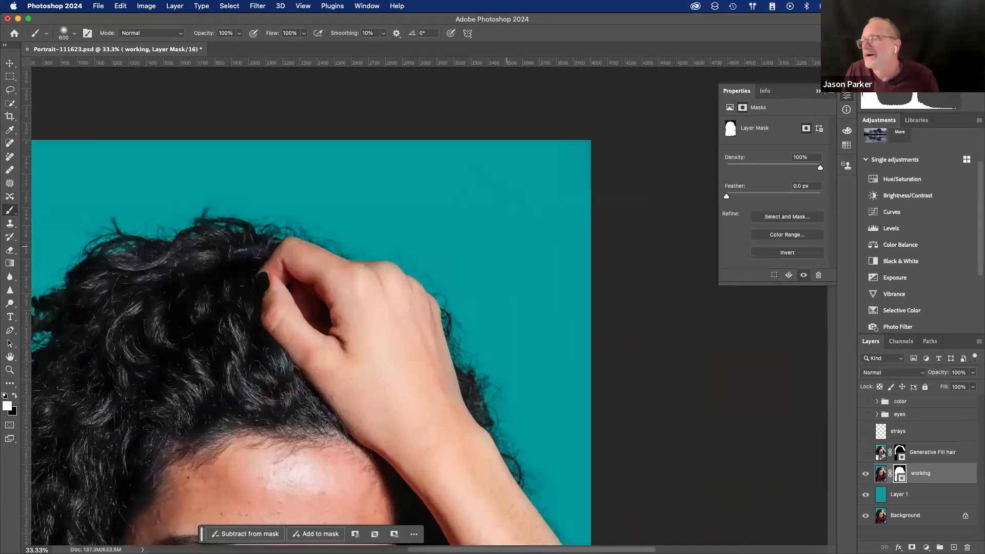
- Reduce the mask brush to 175 px and switch the painting color to black
{"action": "key", "text": "bracketleft"}
{"action": "key", "text": "bracketleft"}
{"action": "key", "text": "bracketleft"}
{"action": "key", "text": "bracketleft"}
{"action": "key", "text": "bracketleft"}
{"action": "key", "text": "bracketleft"}
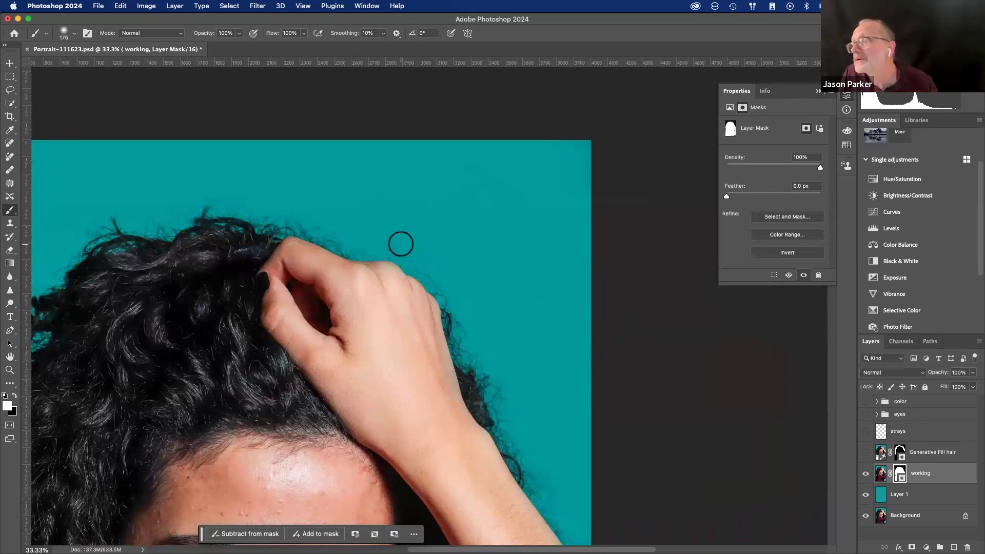
{"action": "key", "text": "x"}
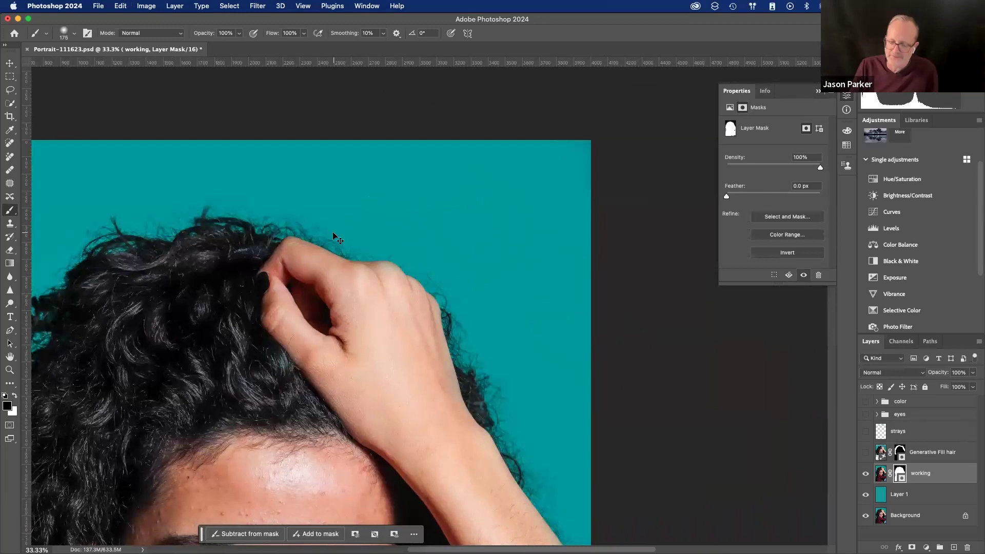
- Paint black on the mask along the outer edge of the raised hand with a 100 px brush
{"action": "key", "text": "super+equal"}
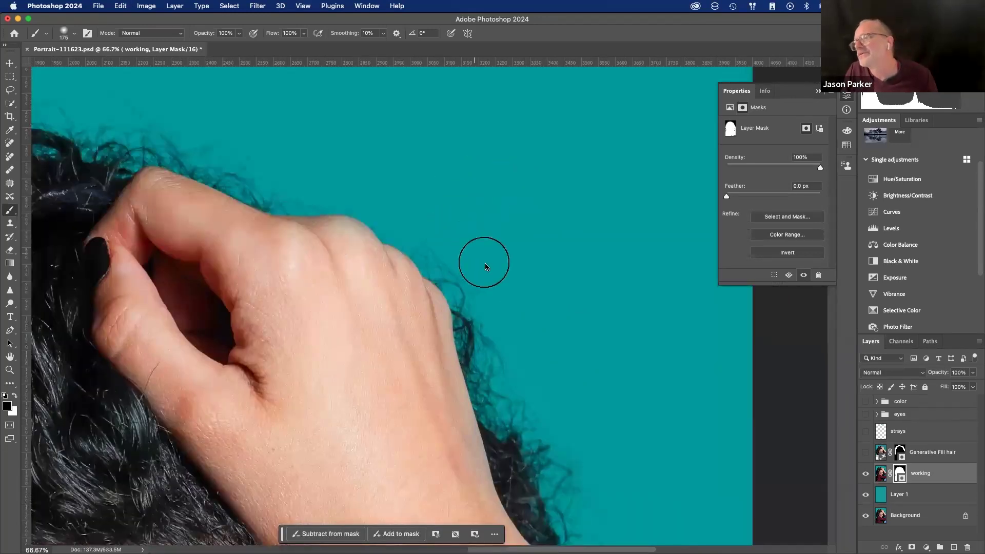
{"action": "scroll", "coordinate": [468, 225], "scroll_direction": "up", "scroll_amount": 1}
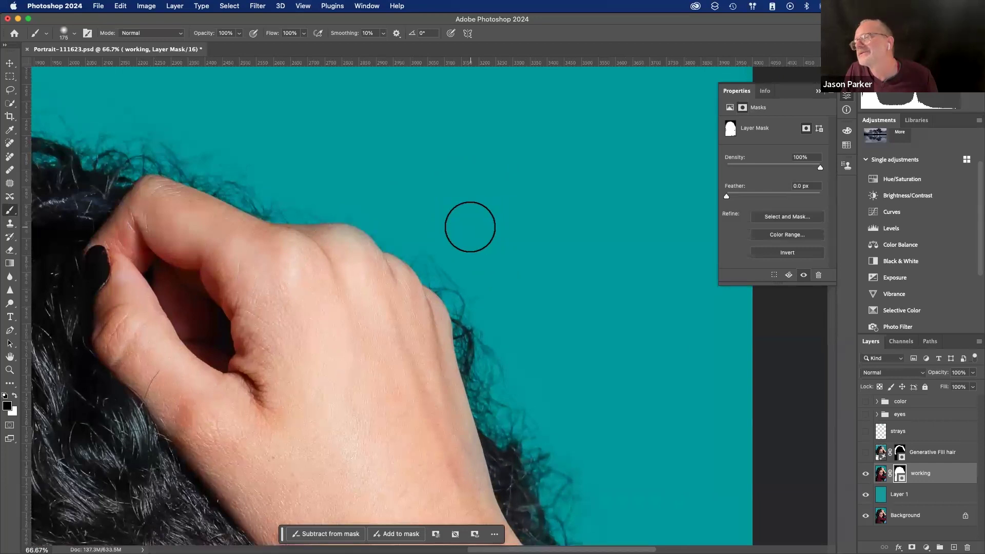
{"action": "key", "text": "bracketleft"}
{"action": "key", "text": "bracketleft"}
{"action": "key", "text": "bracketleft"}
{"action": "key", "text": "bracketleft"}
{"action": "key", "text": "bracketleft"}
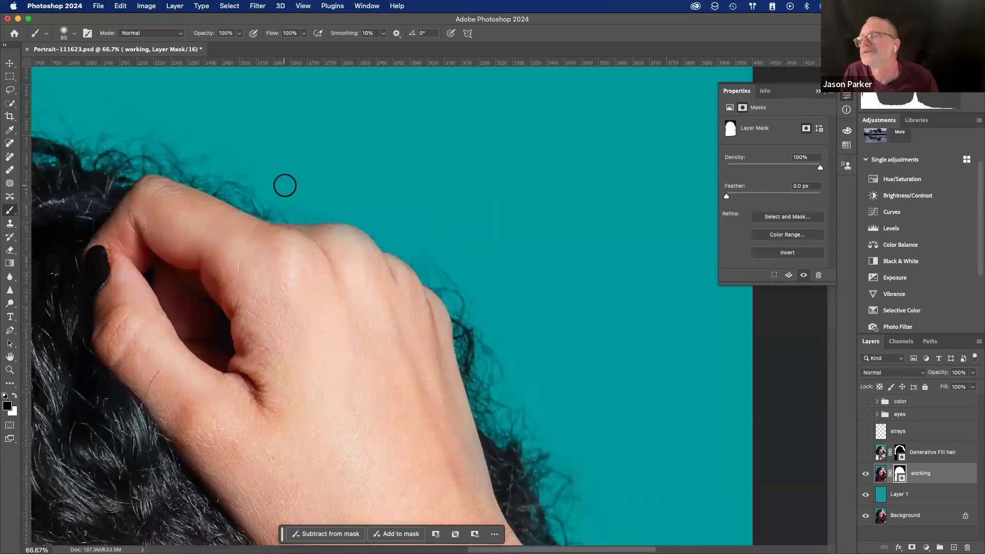
{"action": "key", "text": "bracketright"}
{"action": "key", "text": "bracketright"}
{"action": "left_click_drag", "start_coordinate": [357, 219], "coordinate": [537, 378]}
{"action": "left_click_drag", "start_coordinate": [429, 308], "coordinate": [460, 354]}
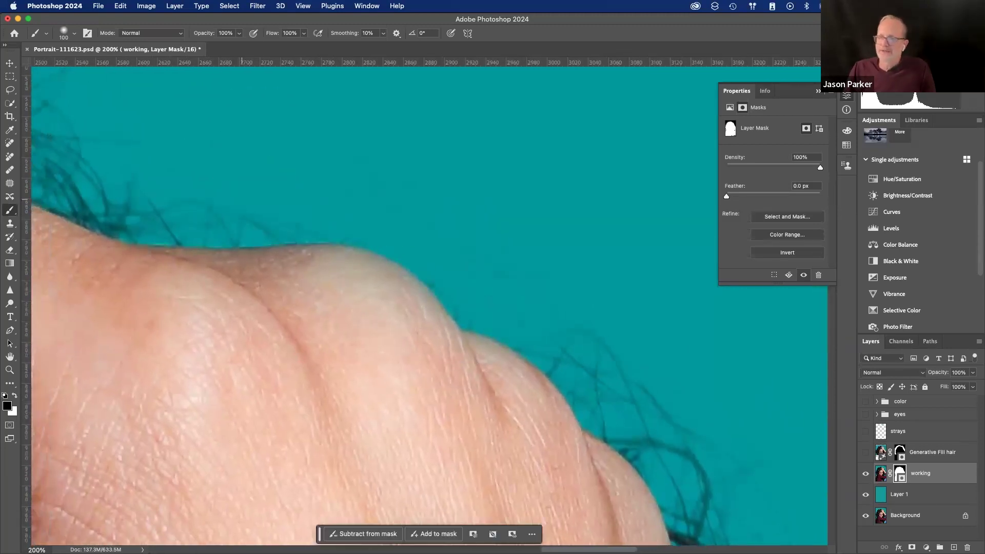
- Mask out the stray hairs above the knuckles using a 60 px brush at 50% hardness, and reduce the brush to 30 px
{"action": "key", "text": "bracketleft"}
{"action": "key", "text": "bracketleft"}
{"action": "key", "text": "bracketleft"}
{"action": "key", "text": "bracketleft"}
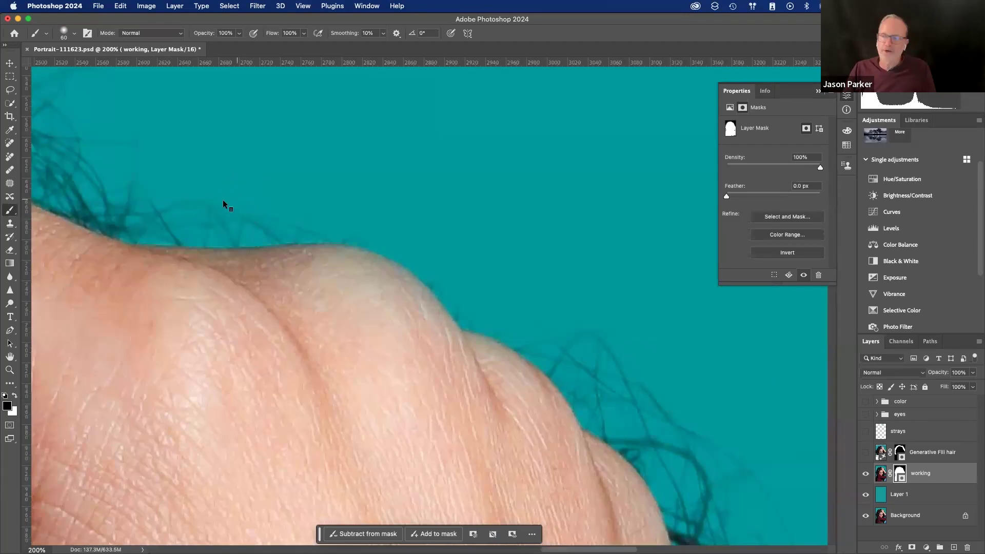
{"action": "right_click", "coordinate": [294, 171]}
{"action": "left_click", "coordinate": [374, 216]}
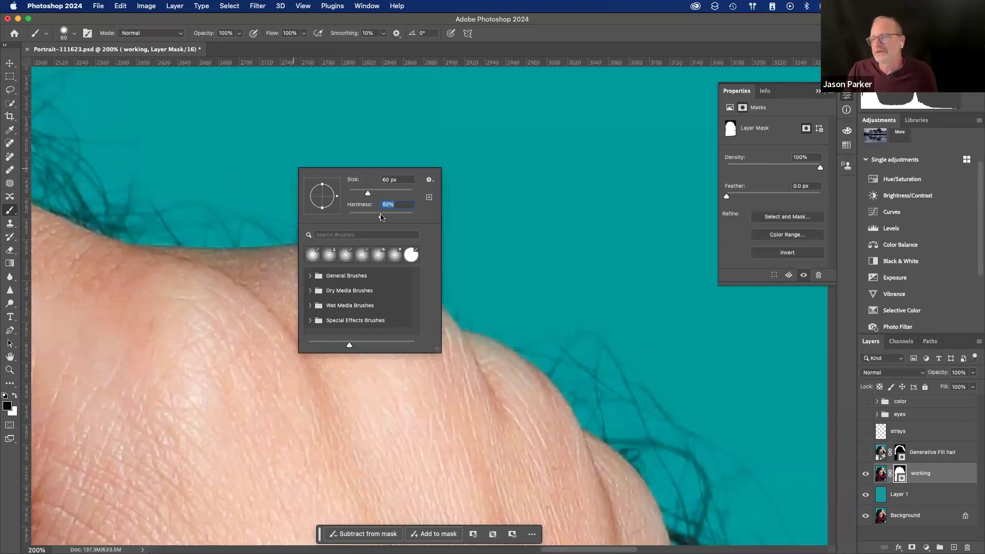
{"action": "key", "text": "Return"}
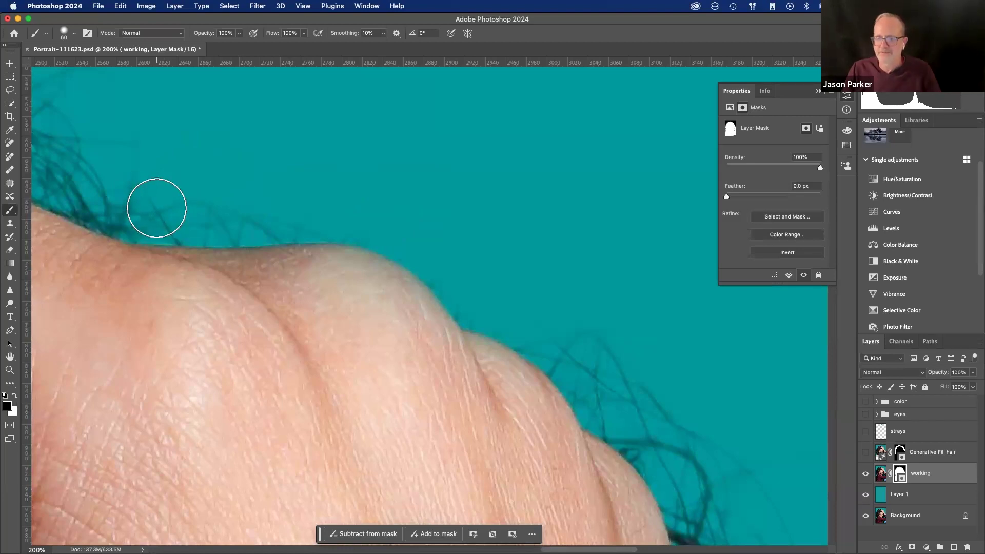
{"action": "left_click_drag", "start_coordinate": [161, 212], "coordinate": [348, 207]}
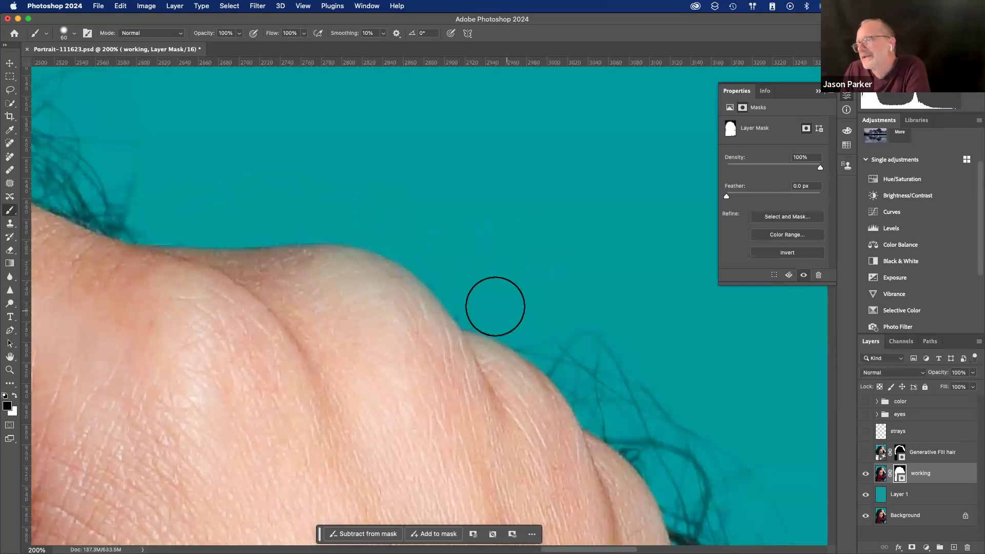
{"action": "key", "text": "bracketleft"}
{"action": "key", "text": "bracketleft"}
{"action": "key", "text": "bracketleft"}
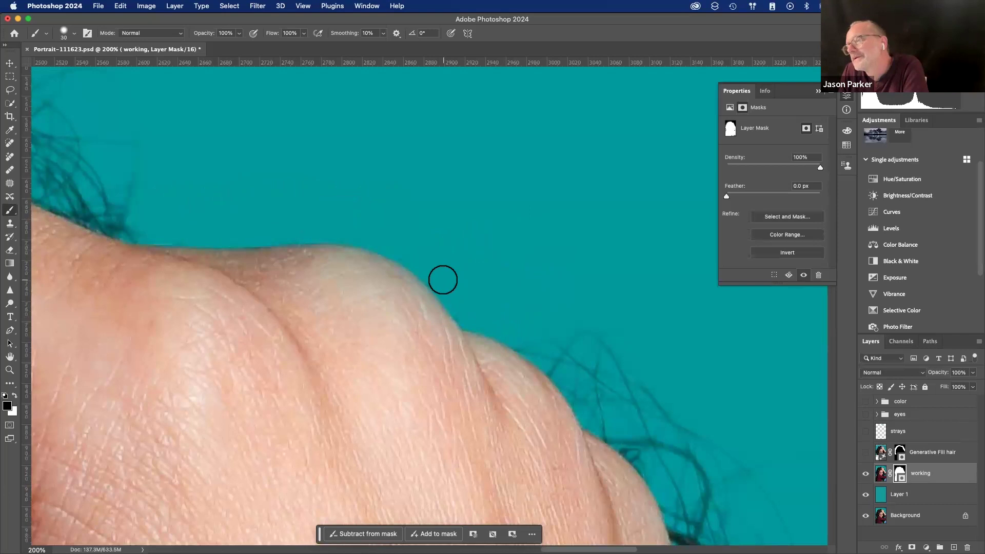
- Examine the masked portrait against the teal fill, both as a whole and close up around the hand and hair
{"action": "key", "text": "super+0"}
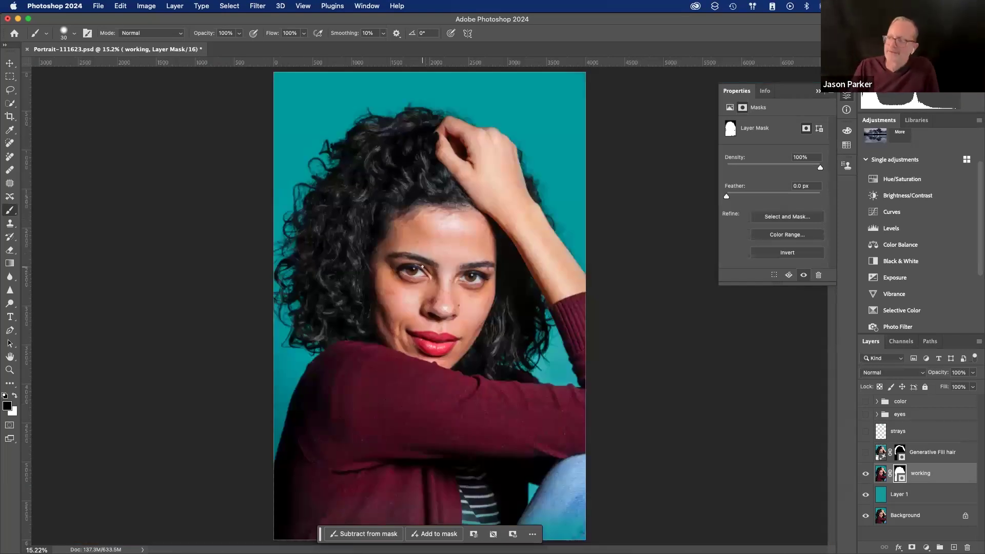
{"action": "key", "text": "z"}
{"action": "left_click", "coordinate": [433, 253]}
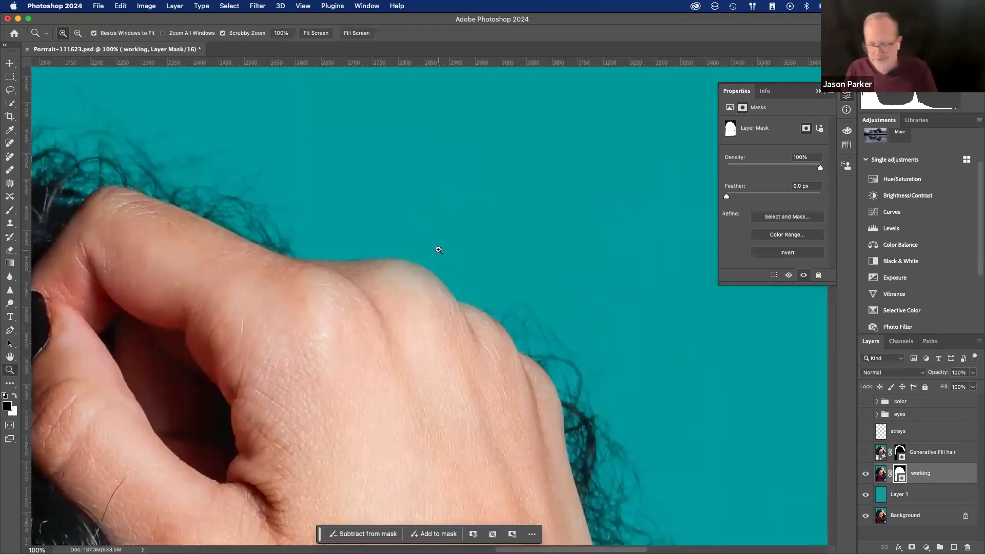
{"action": "key", "text": "super+0"}
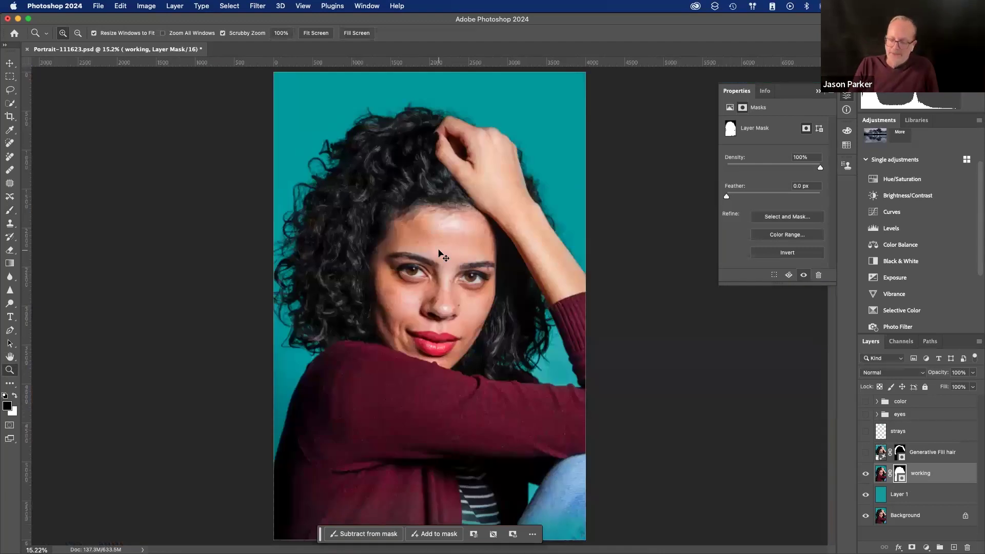
{"action": "left_click", "coordinate": [438, 250]}
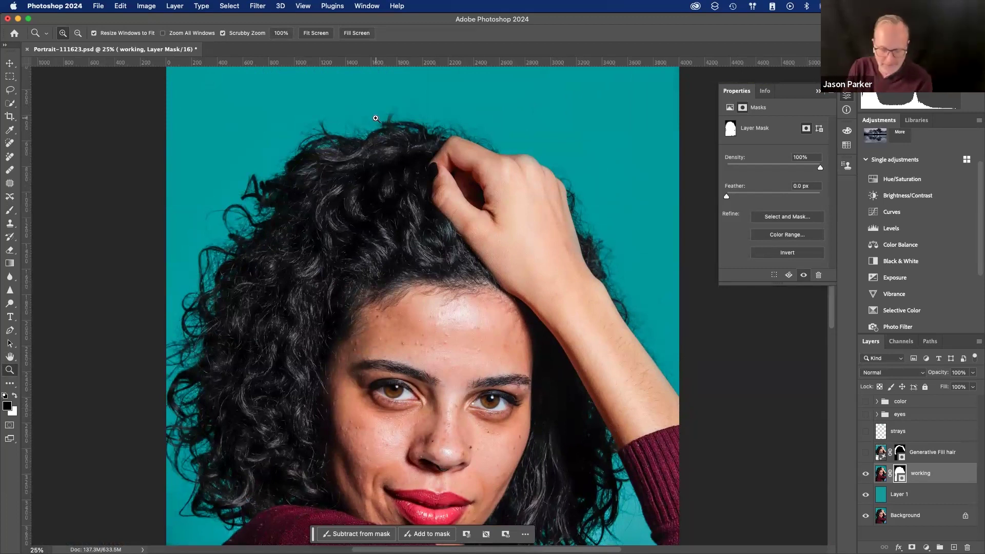
- Enlarge the mask brush to 70 px and save the portrait document
{"action": "key", "text": "b"}
{"action": "key", "text": "bracketright"}
{"action": "key", "text": "bracketright"}
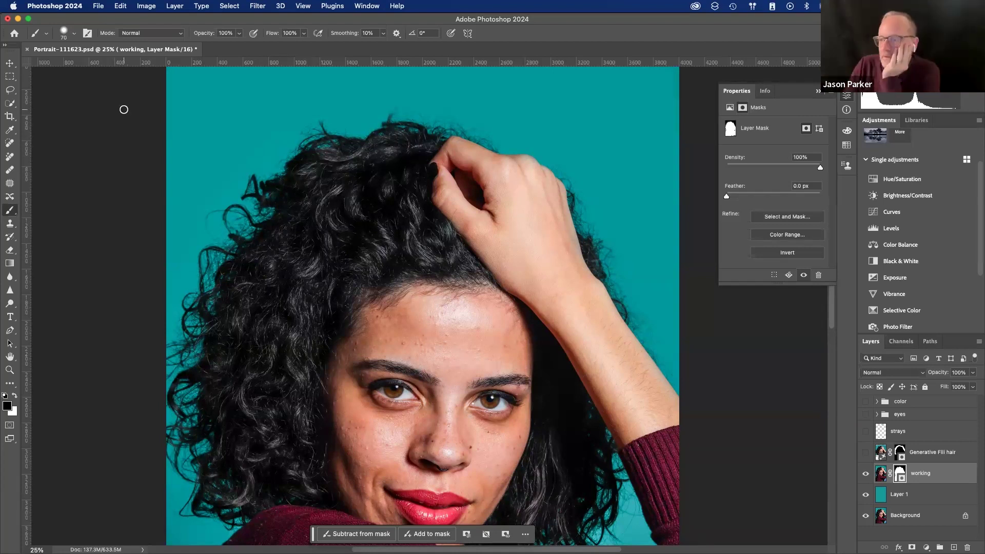
{"action": "key", "text": "super+s"}
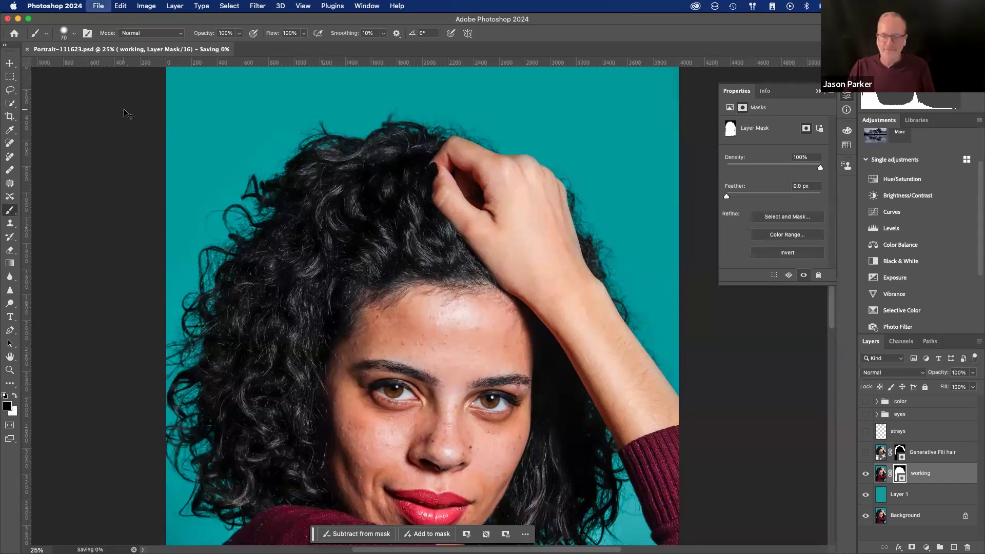
- Open Sara.ARW, apply the Auto adjustments in Camera Raw, and bring the photo in as a new document
{"action": "left_click", "coordinate": [98, 6]}
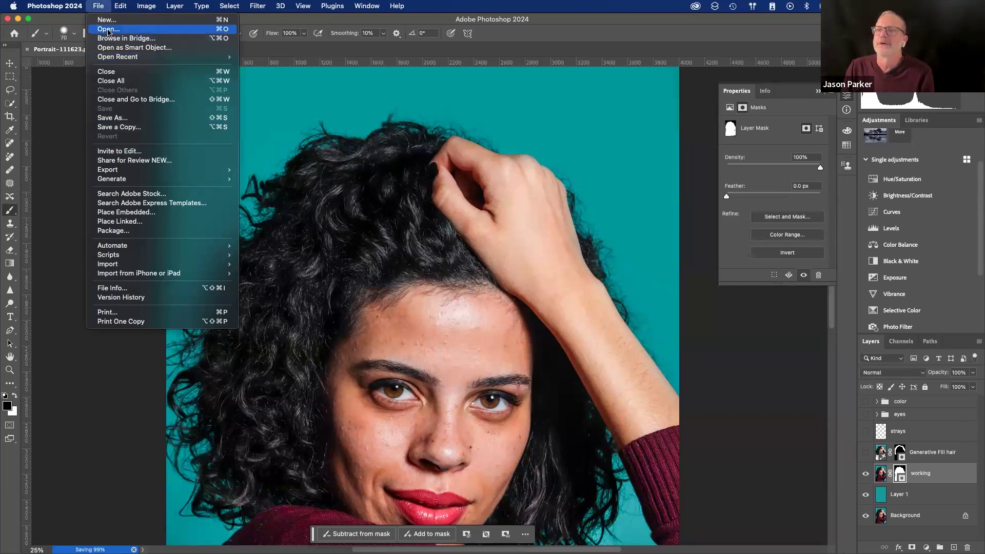
{"action": "left_click", "coordinate": [108, 28]}
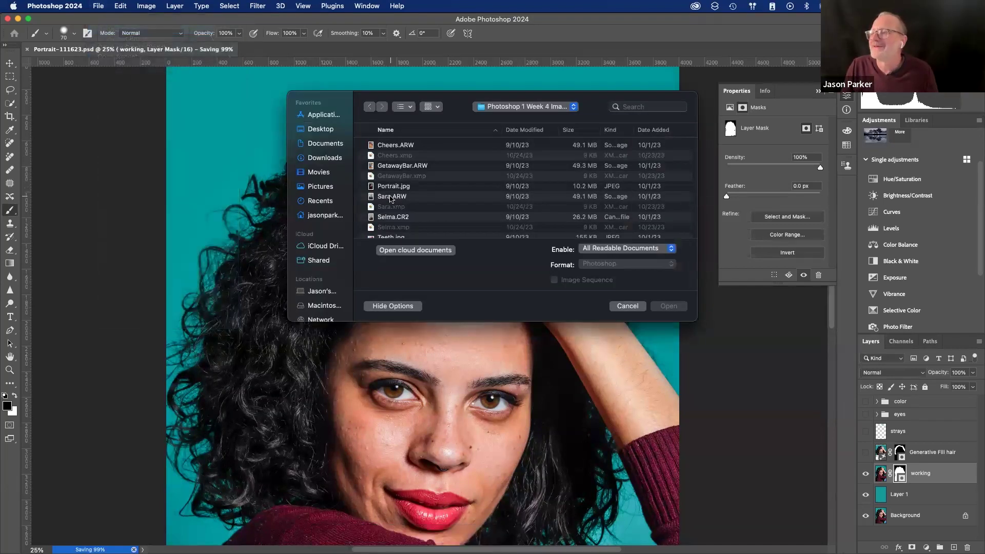
{"action": "double_click", "coordinate": [391, 197]}
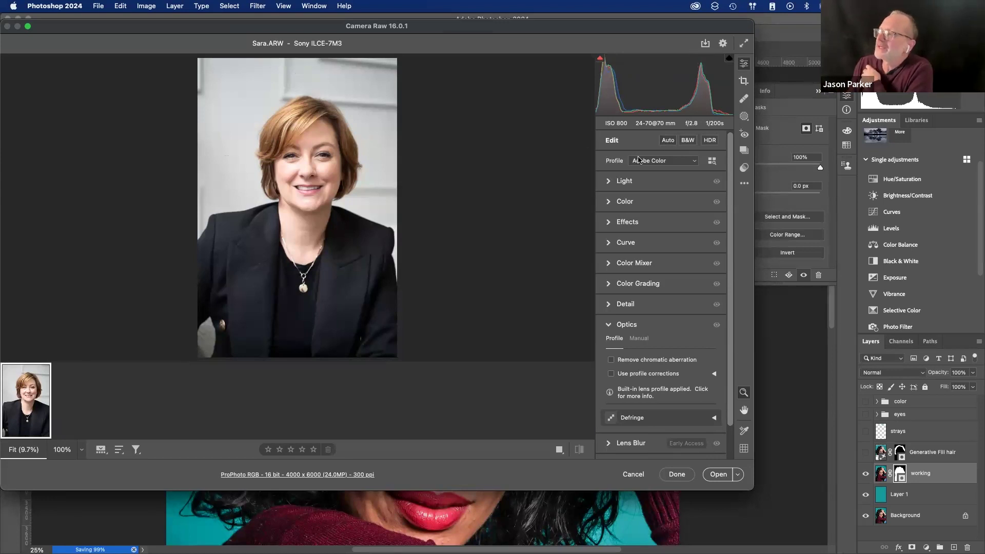
{"action": "left_click", "coordinate": [668, 140]}
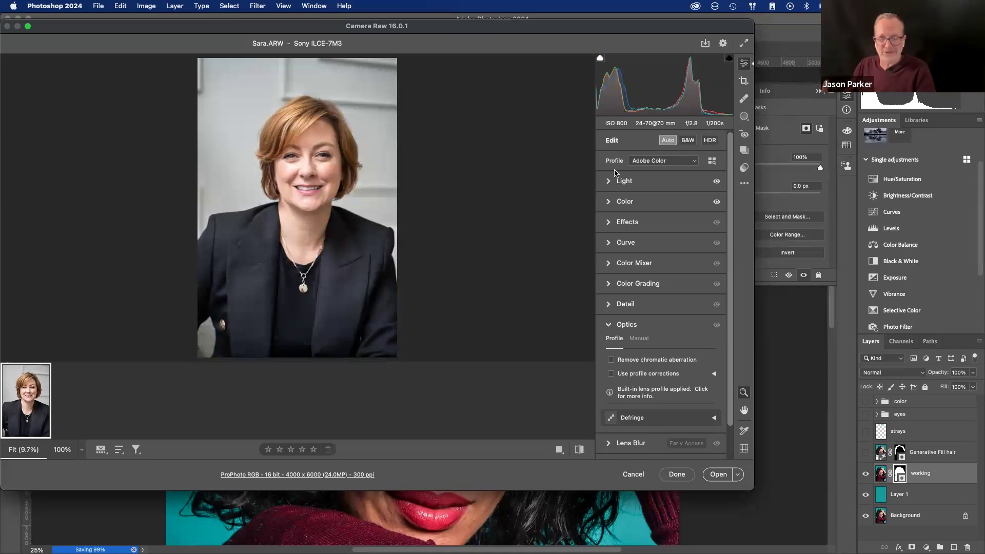
{"action": "left_click", "coordinate": [719, 475]}
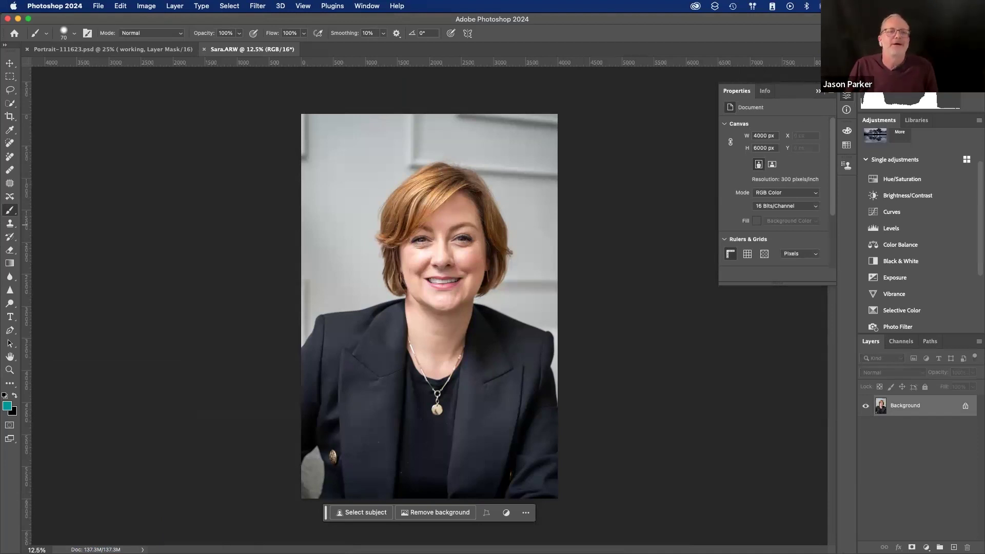
- Duplicate the Background layer and rename the copy "brighten hair"
{"action": "left_click_drag", "start_coordinate": [914, 411], "coordinate": [954, 548]}
{"action": "double_click", "coordinate": [918, 406]}
{"action": "type", "text": "brith"}
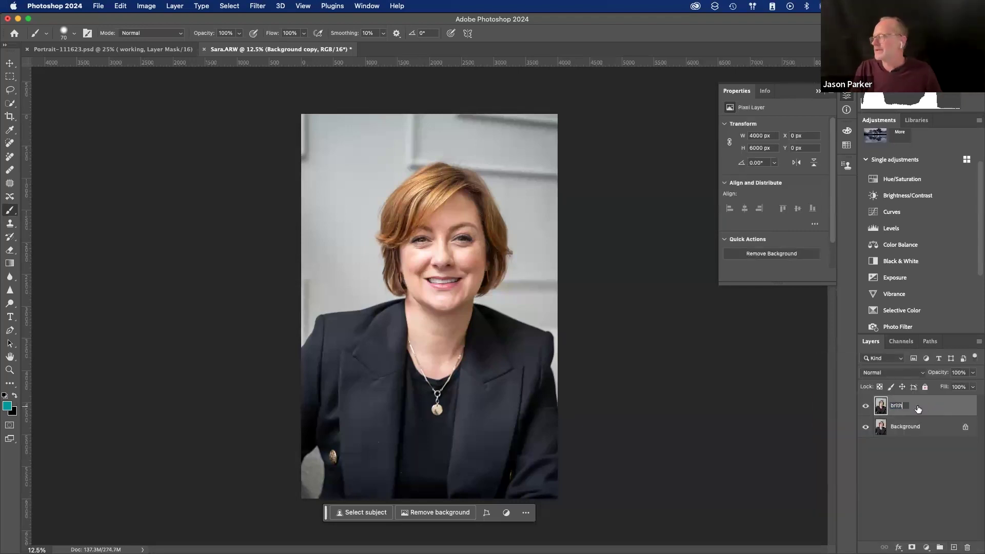
{"action": "key", "text": "BackSpace"}
{"action": "key", "text": "BackSpace"}
{"action": "type", "text": "ghten hair"}
{"action": "key", "text": "Return"}
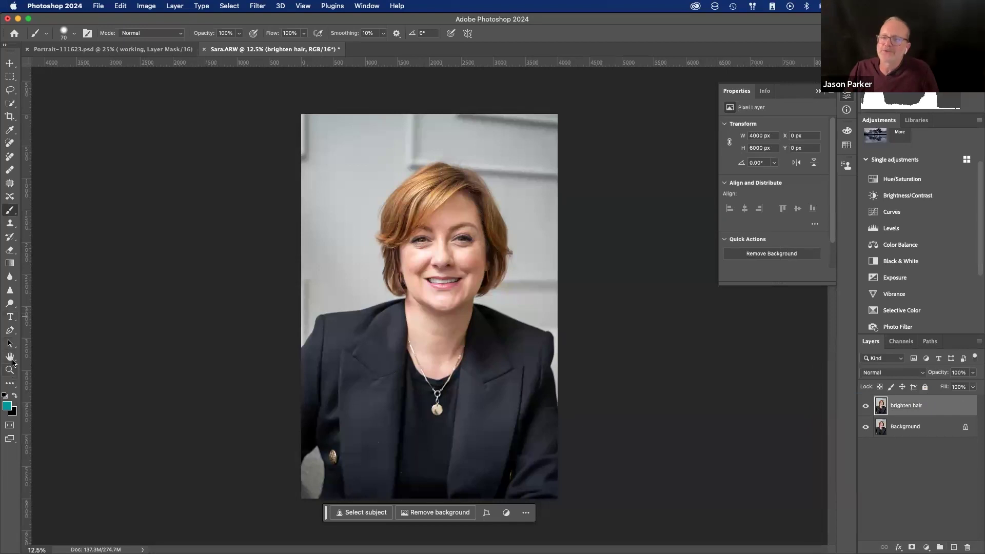
- Set up the Dodge tool for highlights with a soft 500 px brush and make the foreground colour white
{"action": "left_click", "coordinate": [9, 305]}
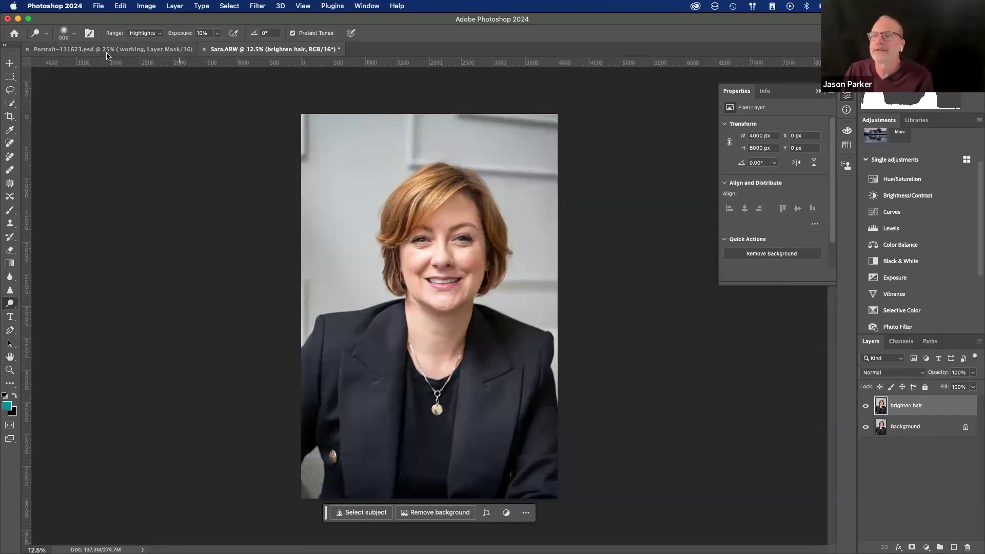
{"action": "right_click", "coordinate": [239, 200]}
{"action": "right_click", "coordinate": [440, 249]}
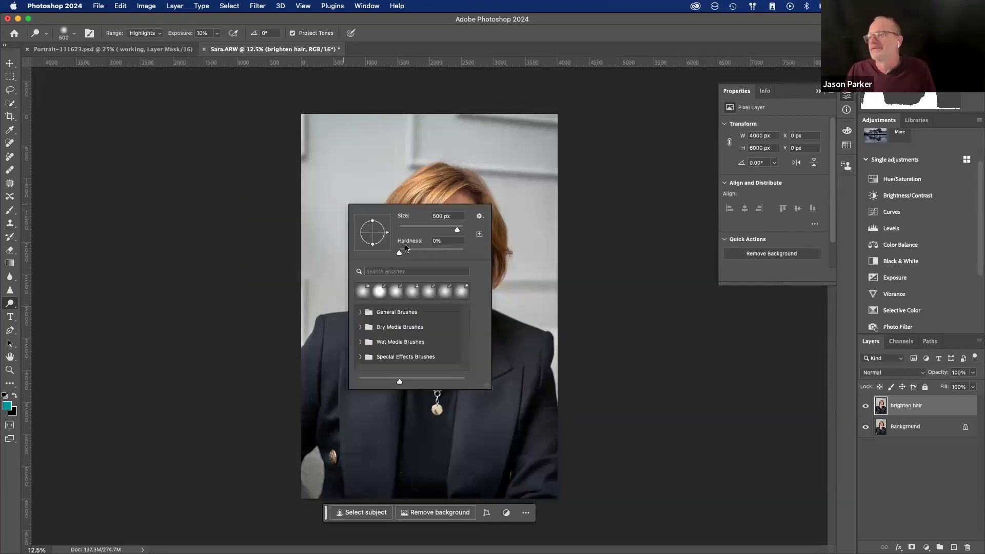
{"action": "left_click", "coordinate": [593, 213]}
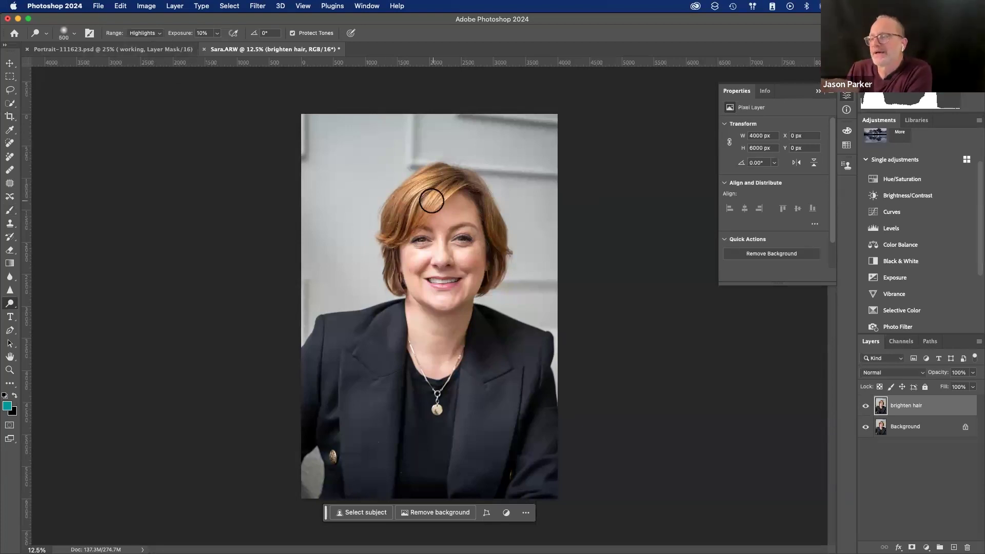
{"action": "scroll", "coordinate": [429, 200], "scroll_direction": "up", "scroll_amount": 2}
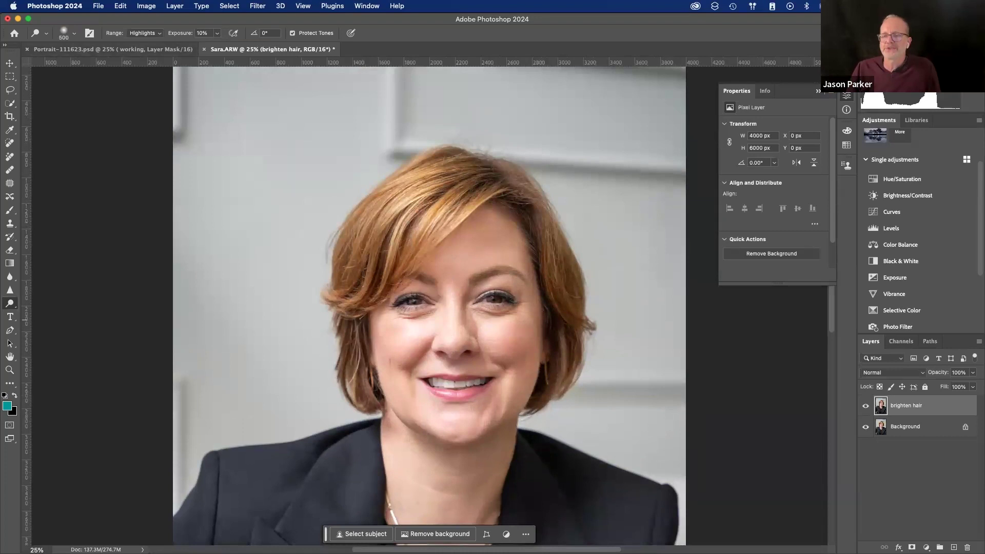
{"action": "key", "text": "d"}
{"action": "key", "text": "x"}
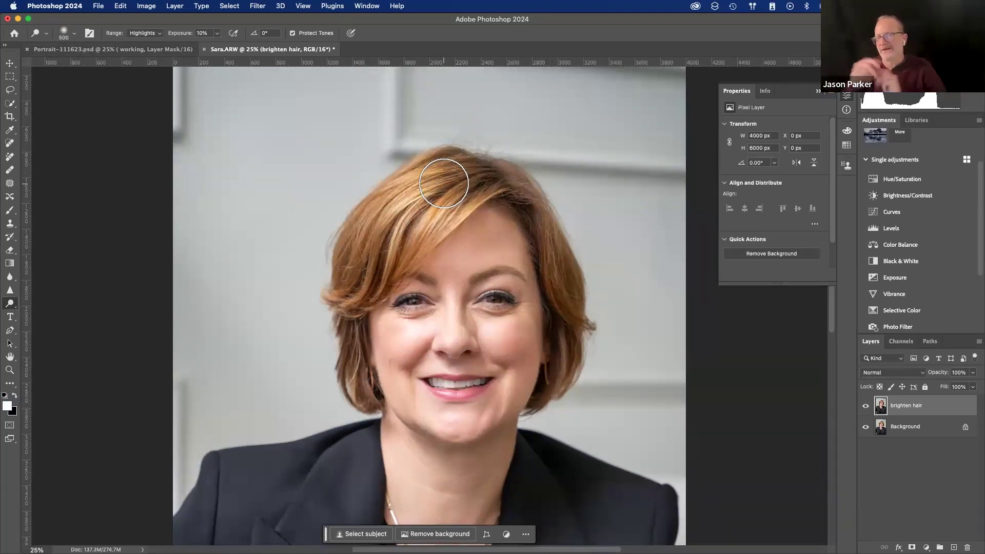
- Dodge the highlights on top of the hair at 10% exposure and compare with the original
{"action": "mouse_move", "coordinate": [449, 176]}
{"action": "left_mouse_down"}
{"action": "mouse_move", "coordinate": [385, 205]}
{"action": "mouse_move", "coordinate": [363, 258]}
{"action": "mouse_move", "coordinate": [472, 176]}
{"action": "mouse_move", "coordinate": [488, 179]}
{"action": "left_mouse_up"}
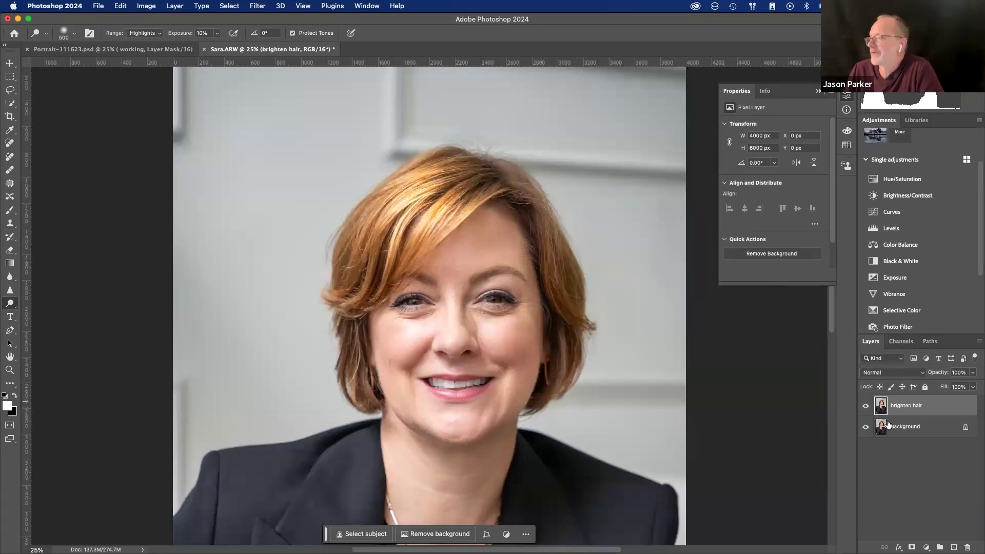
{"action": "left_click", "coordinate": [867, 407]}
{"action": "left_click", "coordinate": [867, 407]}
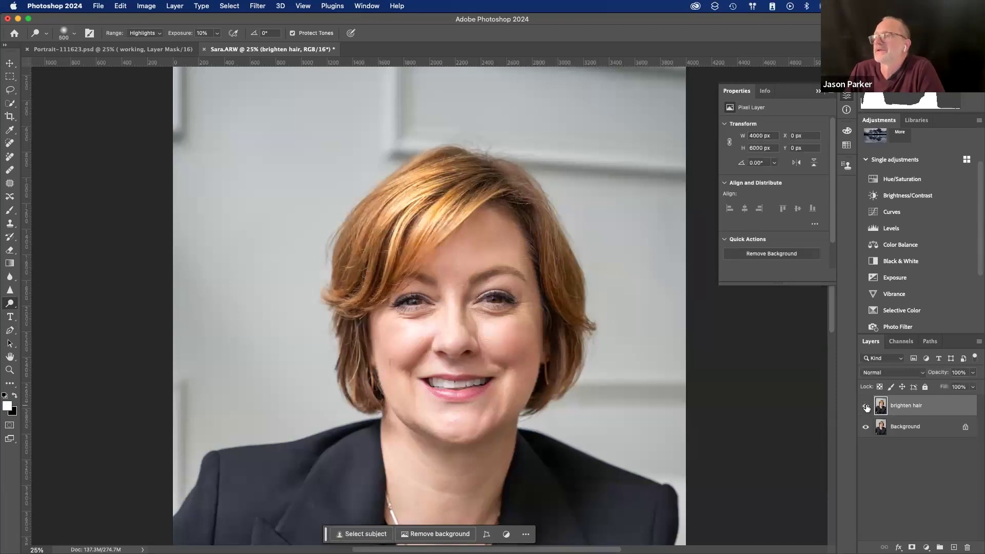
- Try dodging the hair and face highlights at 50% exposure, and undo the stroke
{"action": "left_click_drag", "start_coordinate": [206, 33], "coordinate": [190, 33]}
{"action": "key", "text": "Return"}
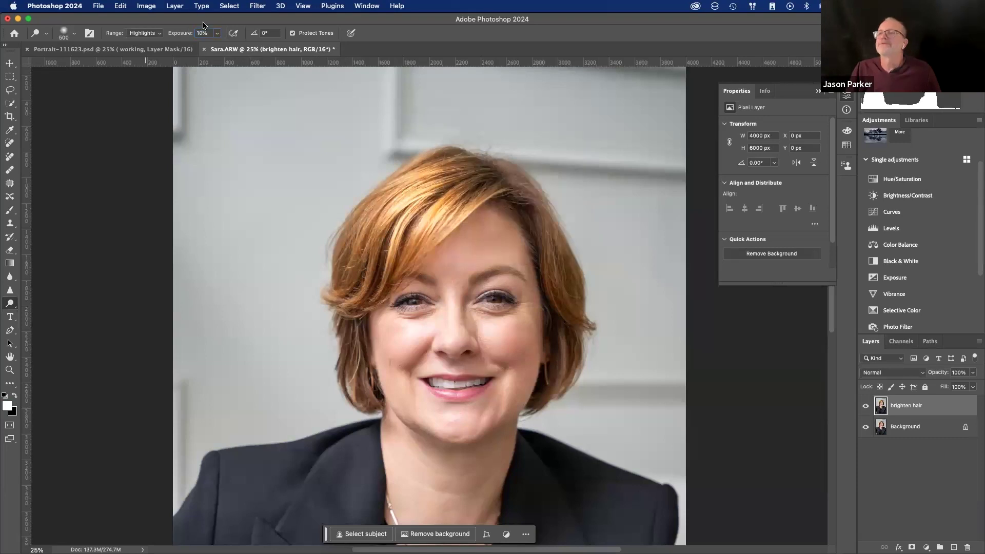
{"action": "type", "text": "50"}
{"action": "key", "text": "Return"}
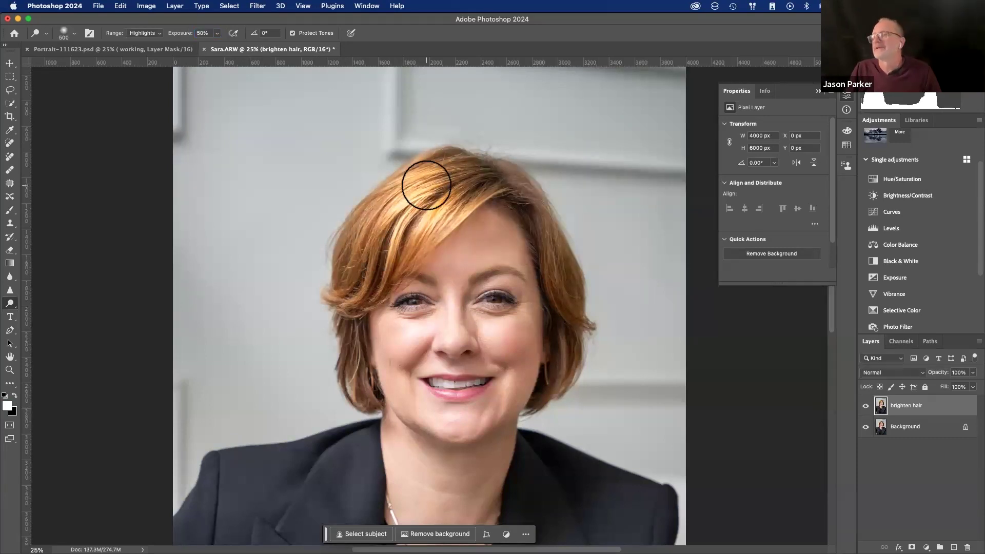
{"action": "left_click_drag", "start_coordinate": [442, 352], "coordinate": [438, 253]}
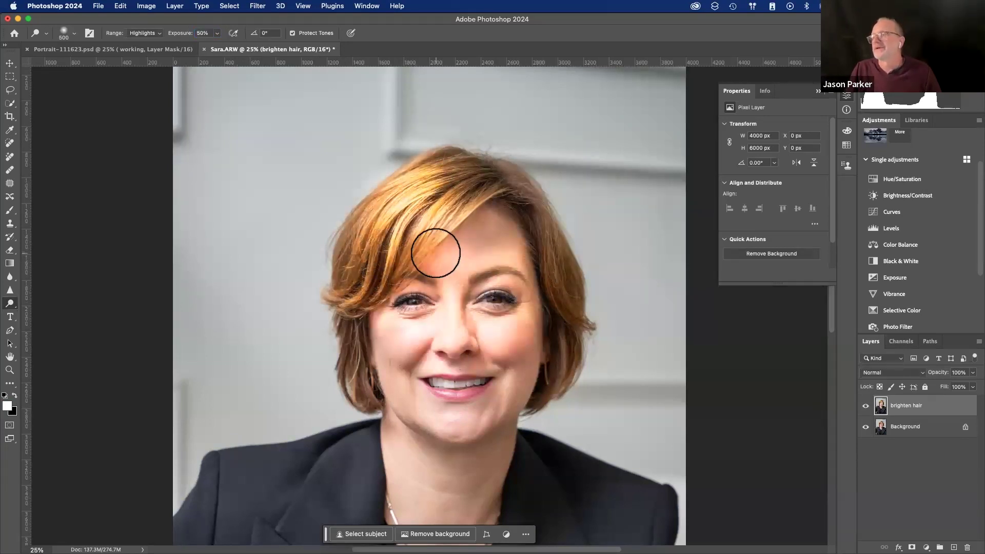
{"action": "key", "text": "super+z"}
- Revert the document history to the Name Change state and set the Dodge exposure to 5%
{"action": "double_click", "coordinate": [201, 34]}
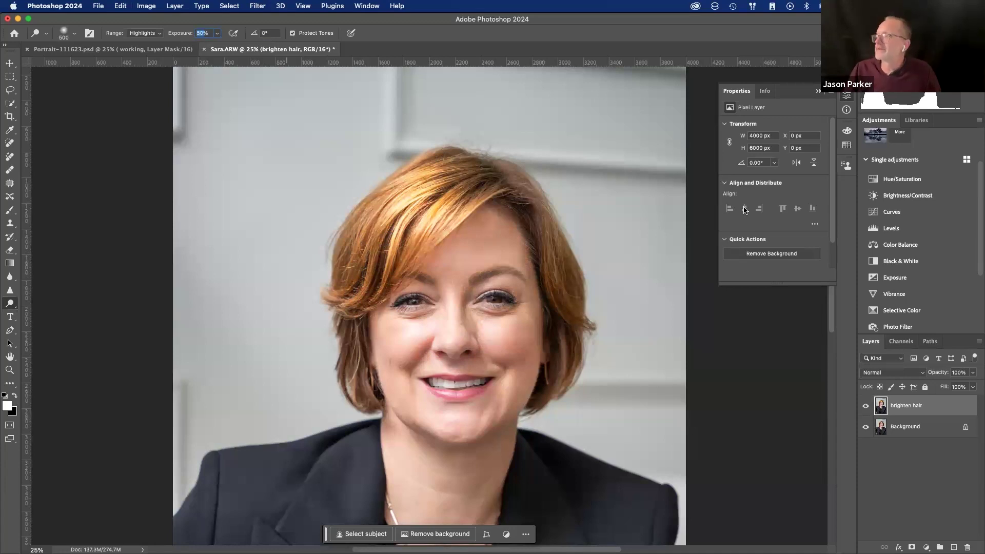
{"action": "left_click", "coordinate": [847, 82]}
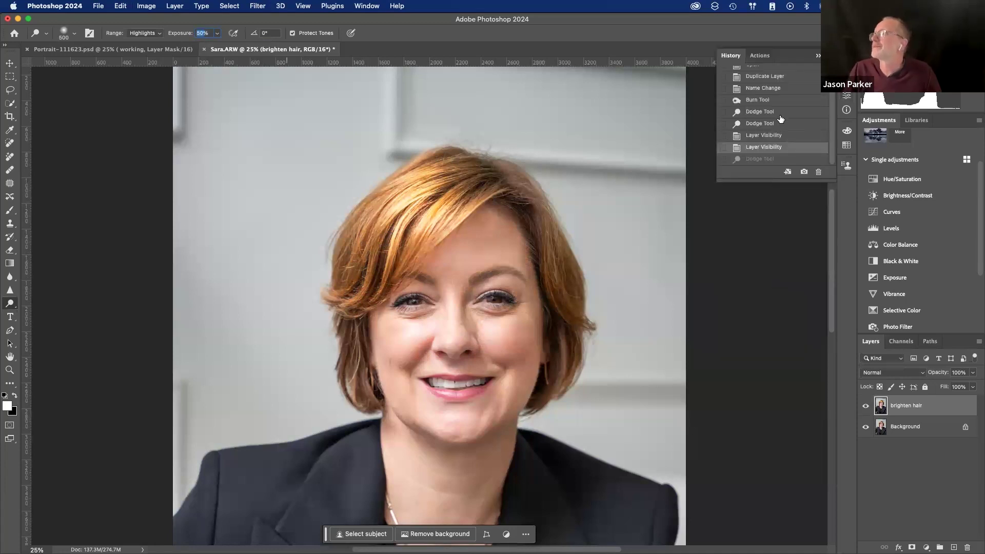
{"action": "left_click", "coordinate": [767, 88]}
{"action": "type", "text": "5"}
{"action": "key", "text": "Tab"}
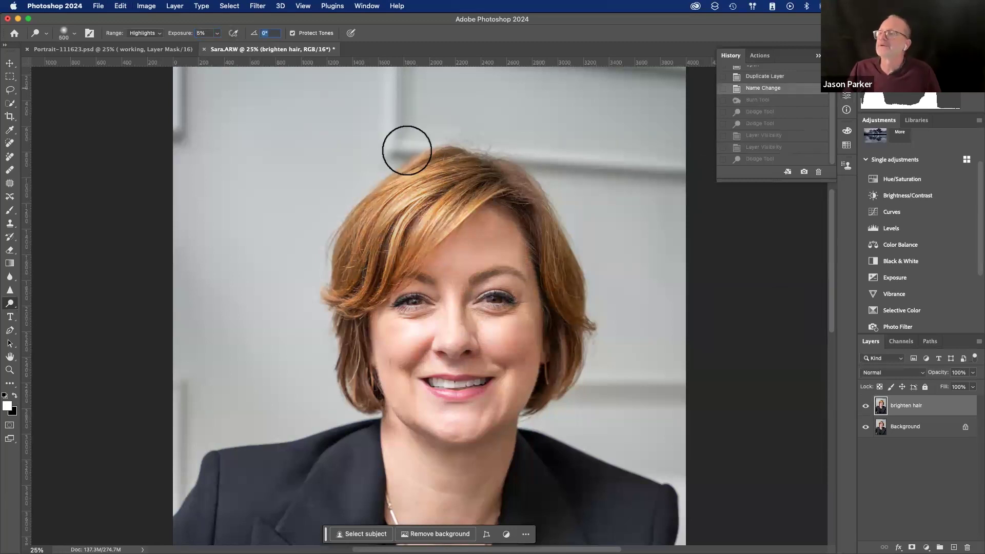
- Dodge the hair highlights at 5% exposure and compare the "brighten hair" layer with the original
{"action": "mouse_move", "coordinate": [439, 186]}
{"action": "left_mouse_down"}
{"action": "mouse_move", "coordinate": [413, 203]}
{"action": "mouse_move", "coordinate": [452, 190]}
{"action": "left_mouse_up"}
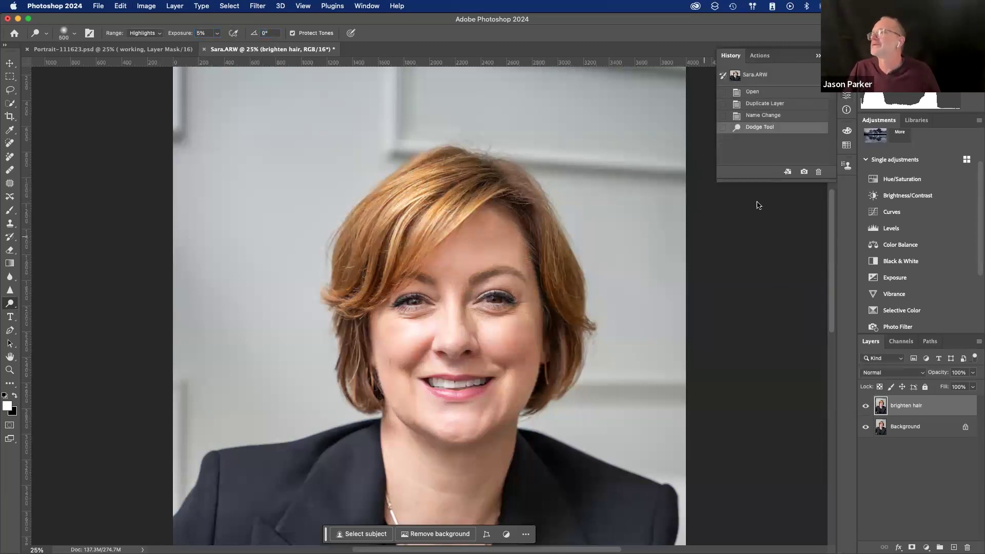
{"action": "left_click", "coordinate": [866, 405]}
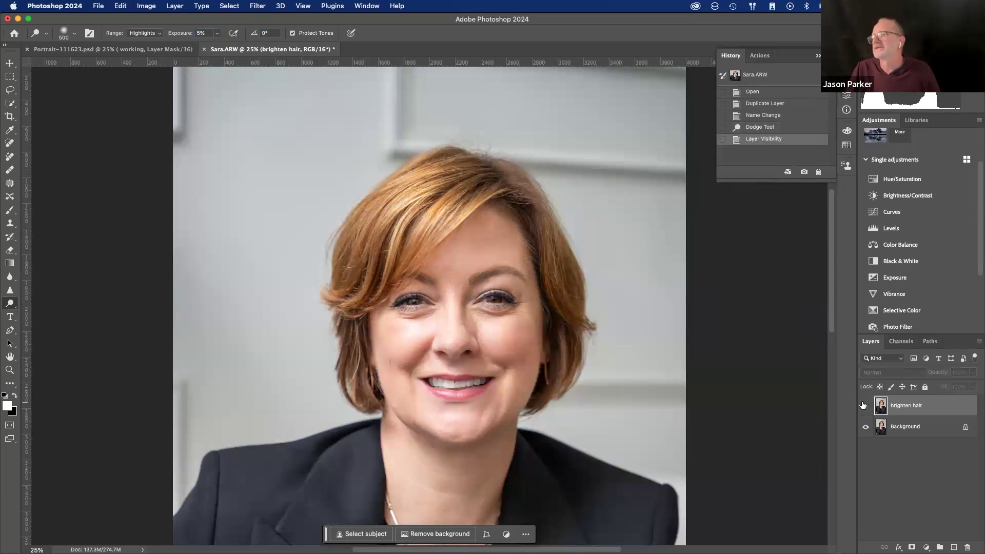
{"action": "left_click", "coordinate": [865, 405]}
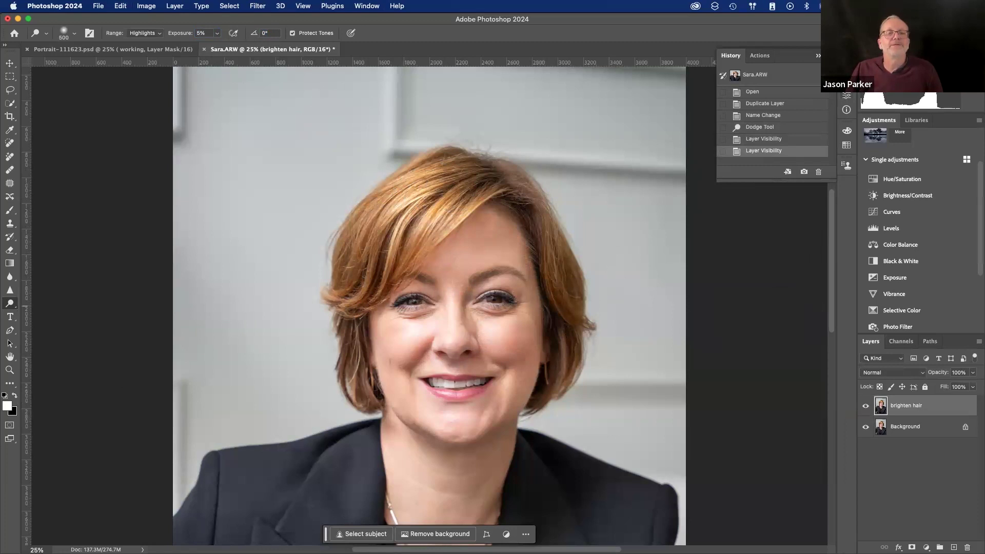
{"action": "key", "text": "super+Tab"}
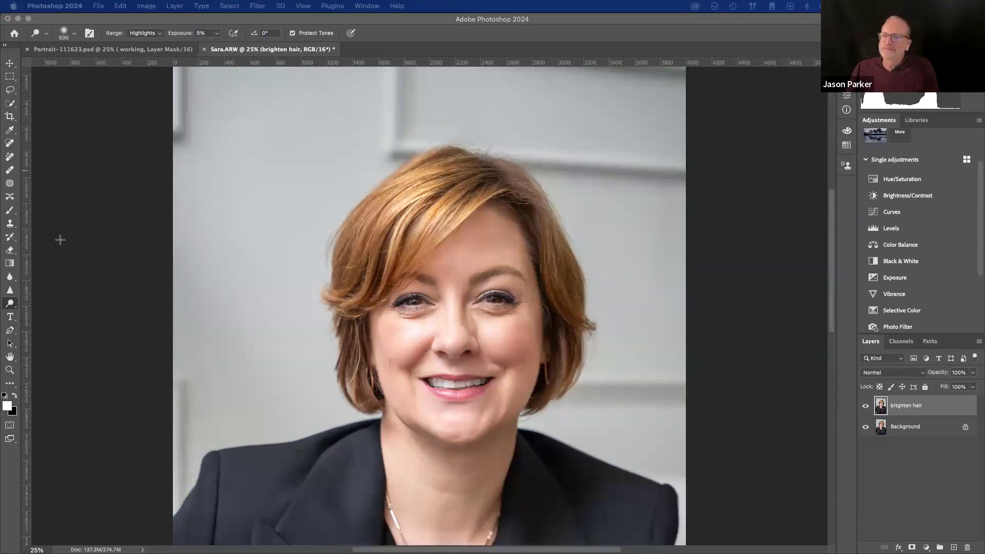
- Darken the hair's shadows with the Burn tool at 10% exposure, range Shadows, and compare before and after
{"action": "left_click", "coordinate": [10, 307]}
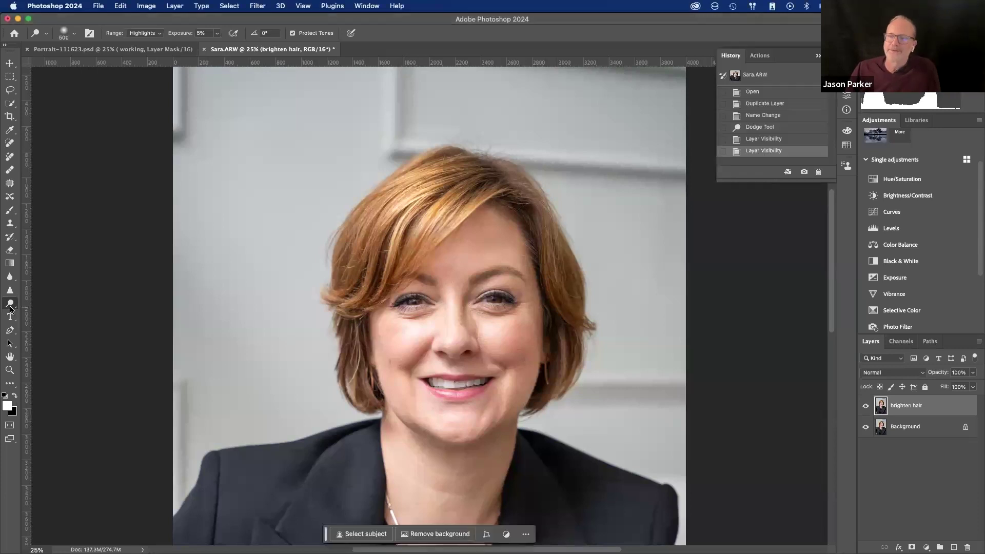
{"action": "left_click", "coordinate": [11, 307]}
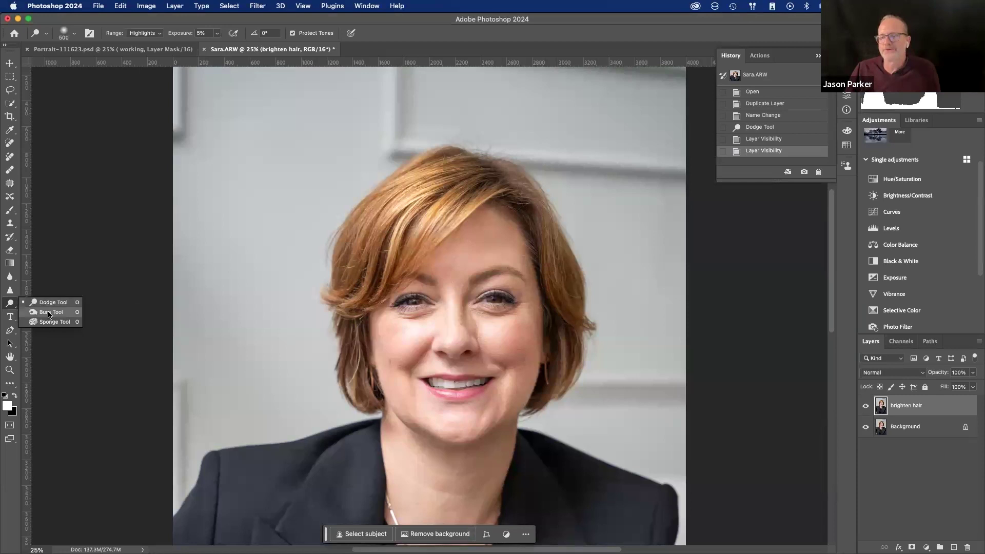
{"action": "left_click", "coordinate": [50, 315]}
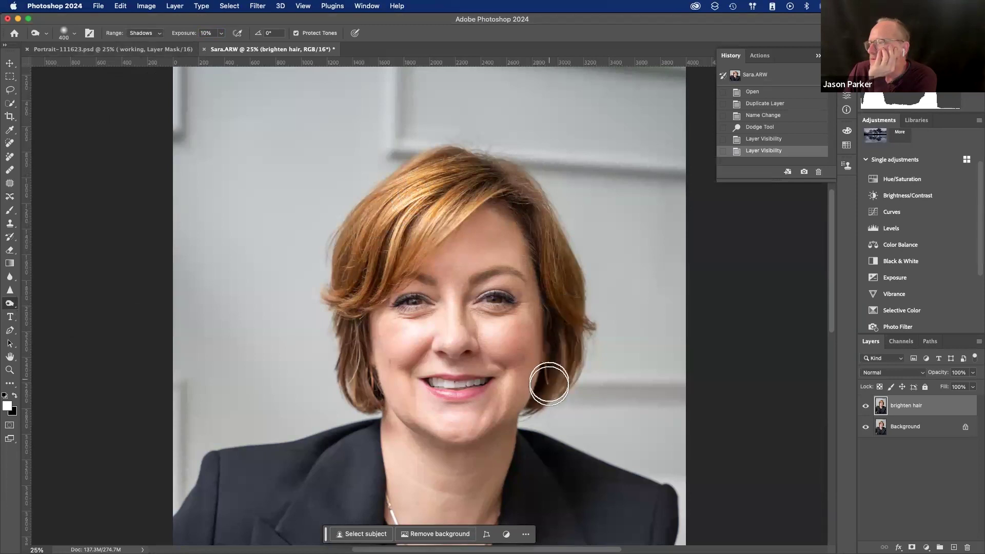
{"action": "left_click", "coordinate": [867, 406]}
{"action": "left_click", "coordinate": [867, 406]}
{"action": "left_click", "coordinate": [867, 406]}
{"action": "left_click", "coordinate": [866, 406]}
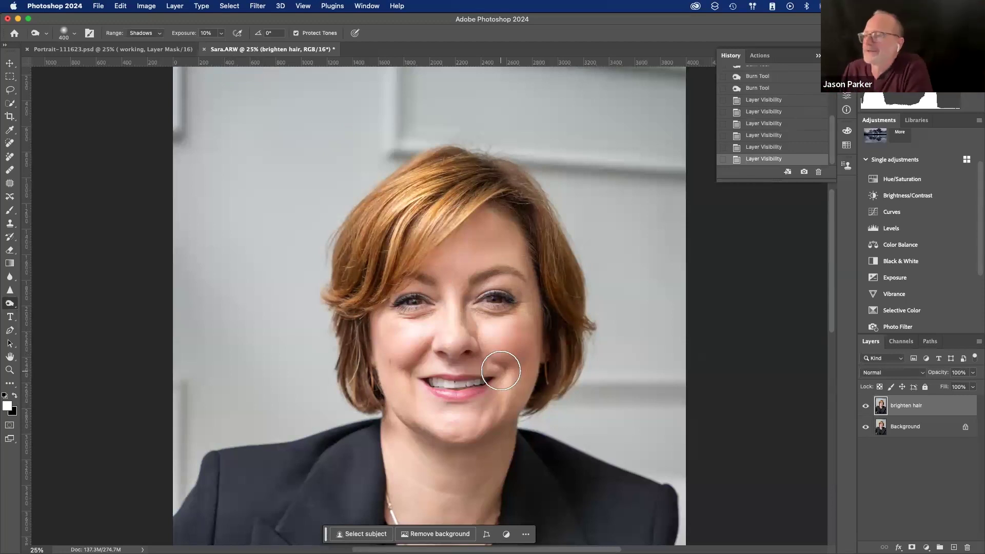
- Start selecting the bright strands near the top of the hair with the Quick Selection tool
{"action": "left_click", "coordinate": [10, 103]}
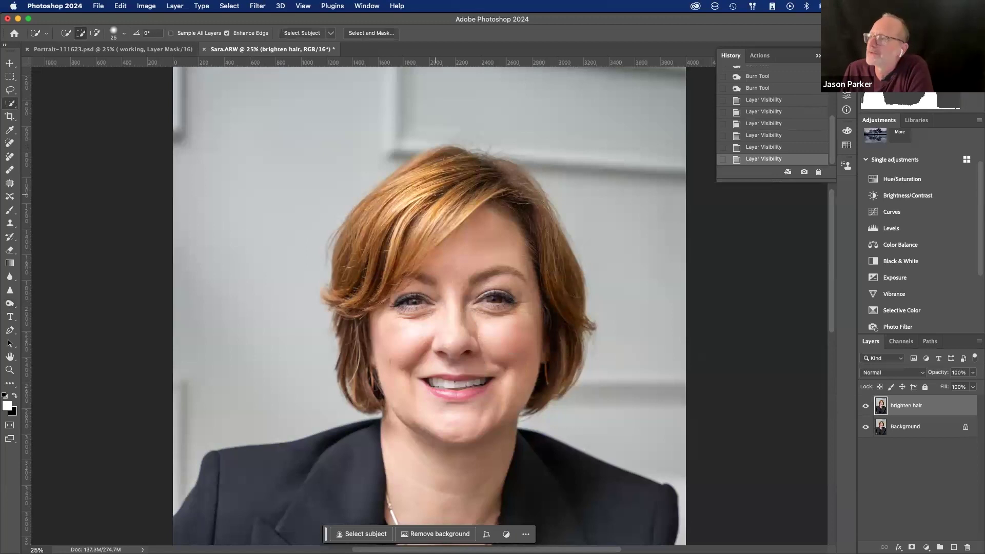
{"action": "left_click", "coordinate": [434, 194]}
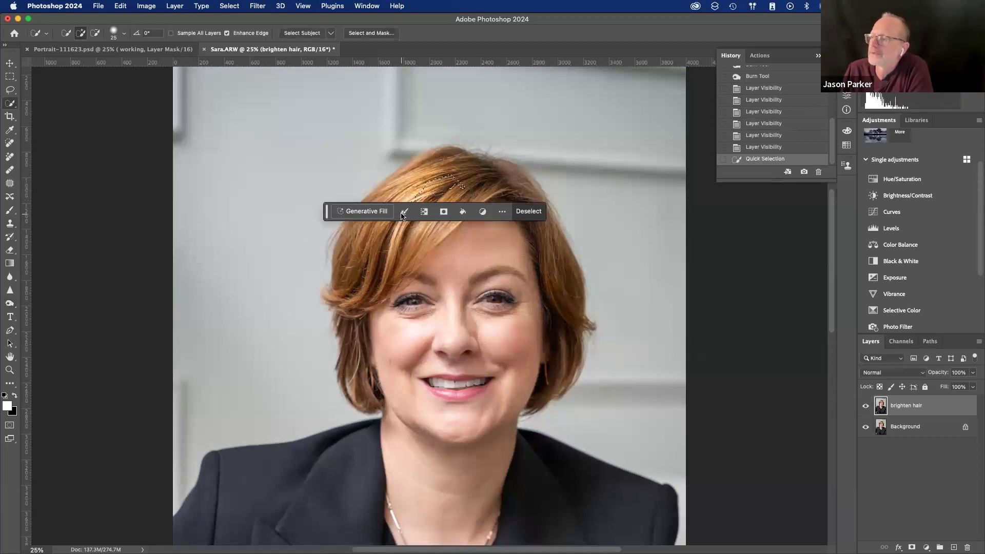
{"action": "left_click_drag", "start_coordinate": [403, 215], "coordinate": [436, 200]}
- Enlarge the Quick Selection brush to 200 px and extend the selection over the hair on both sides of the face
{"action": "key", "text": "]"}
{"action": "key", "text": "]"}
{"action": "key", "text": "]"}
{"action": "key", "text": "]"}
{"action": "key", "text": "]"}
{"action": "key", "text": "]"}
{"action": "key", "text": "]"}
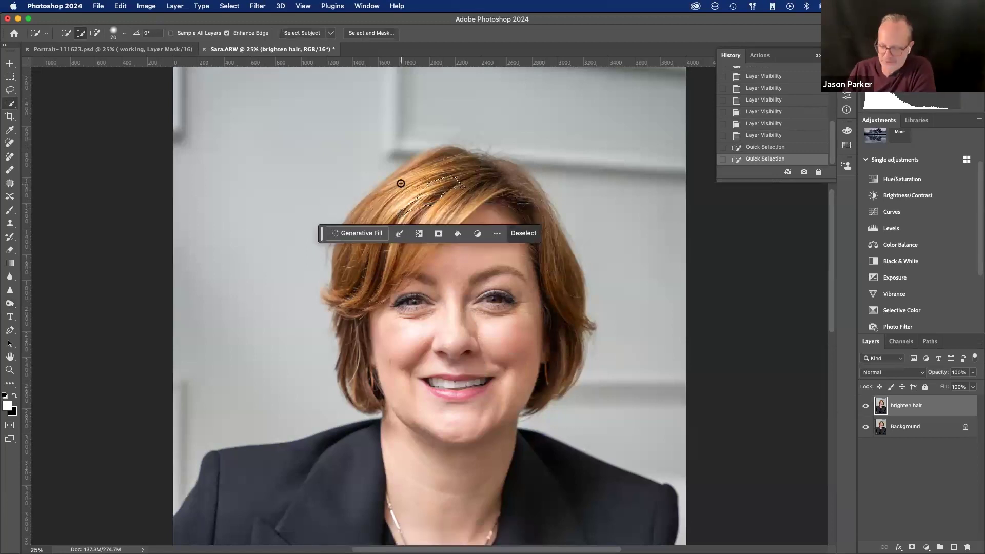
{"action": "key", "text": "]"}
{"action": "key", "text": "]"}
{"action": "key", "text": "]"}
{"action": "key", "text": "]"}
{"action": "key", "text": "]"}
{"action": "key", "text": "]"}
{"action": "key", "text": "]"}
{"action": "mouse_move", "coordinate": [464, 169]}
{"action": "left_mouse_down"}
{"action": "mouse_move", "coordinate": [450, 158]}
{"action": "mouse_move", "coordinate": [321, 240]}
{"action": "left_mouse_up"}
{"action": "mouse_move", "coordinate": [361, 280]}
{"action": "left_mouse_down"}
{"action": "mouse_move", "coordinate": [439, 204]}
{"action": "mouse_move", "coordinate": [353, 323]}
{"action": "left_mouse_up"}
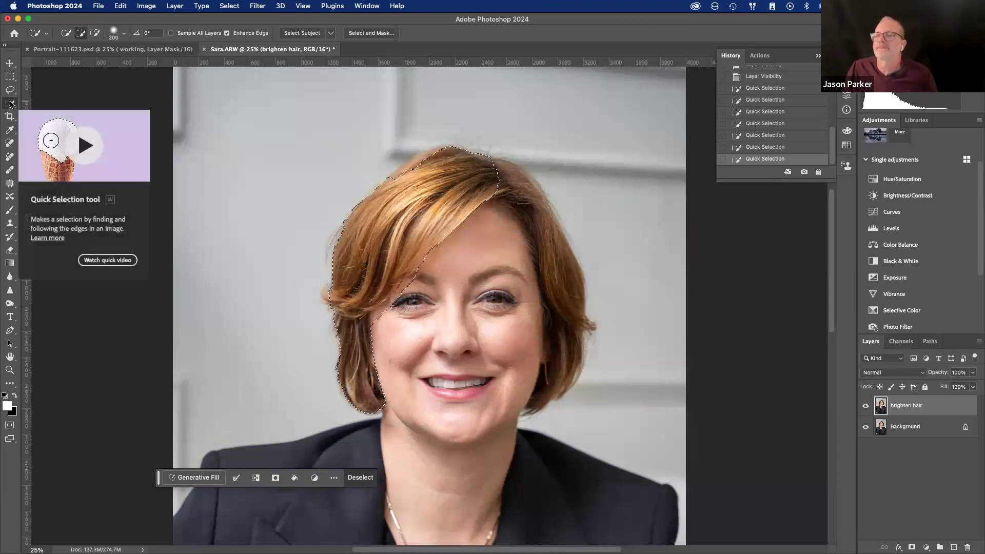
{"action": "mouse_move", "coordinate": [512, 178]}
{"action": "left_mouse_down"}
{"action": "mouse_move", "coordinate": [567, 288]}
{"action": "mouse_move", "coordinate": [462, 266]}
{"action": "mouse_move", "coordinate": [404, 303]}
{"action": "left_mouse_up"}
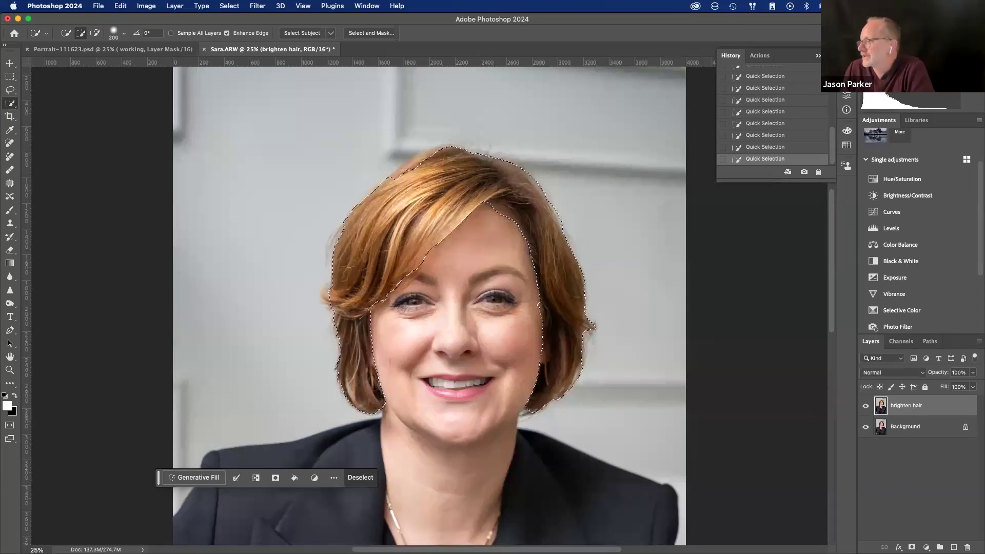
- Mask the "brighten hair" layer with the hair selection and copy that mask onto a new Color Balance adjustment layer
{"action": "left_click", "coordinate": [912, 548]}
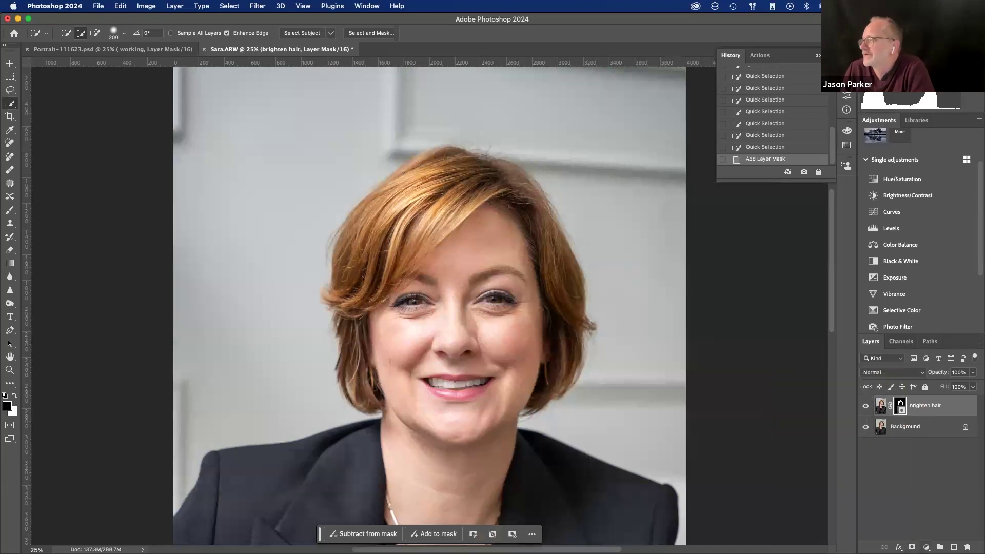
{"action": "left_click", "coordinate": [927, 548]}
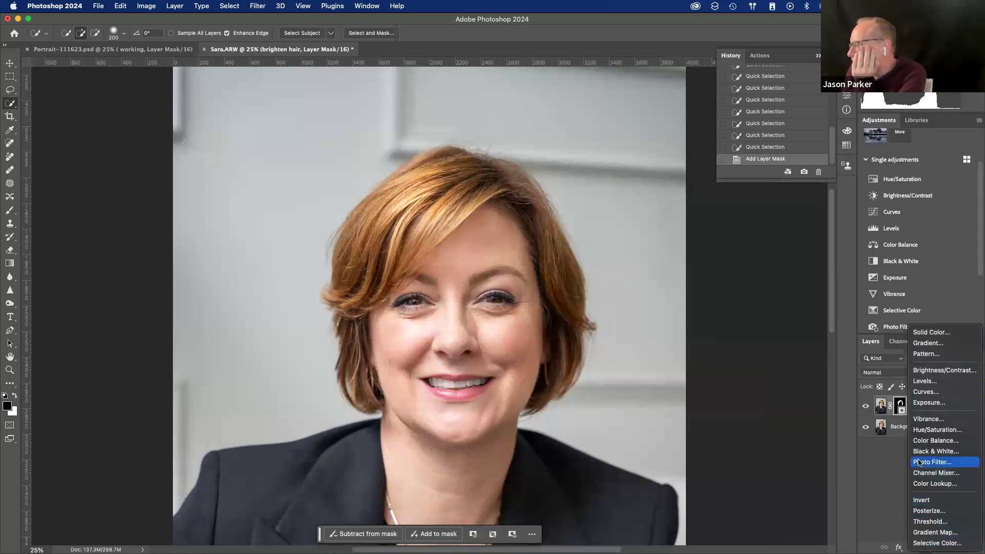
{"action": "left_click", "coordinate": [935, 441]}
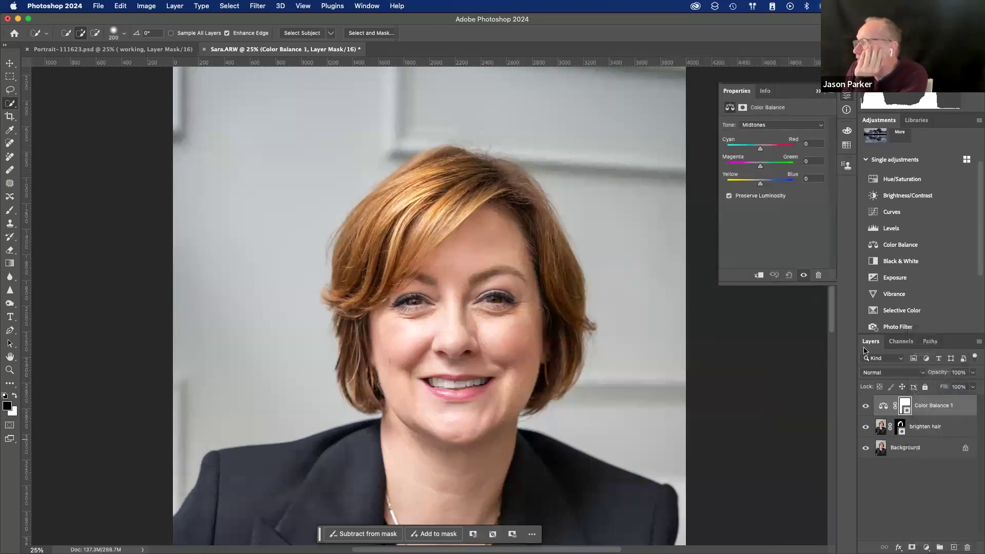
{"action": "left_click_drag", "start_coordinate": [901, 425], "coordinate": [907, 403]}
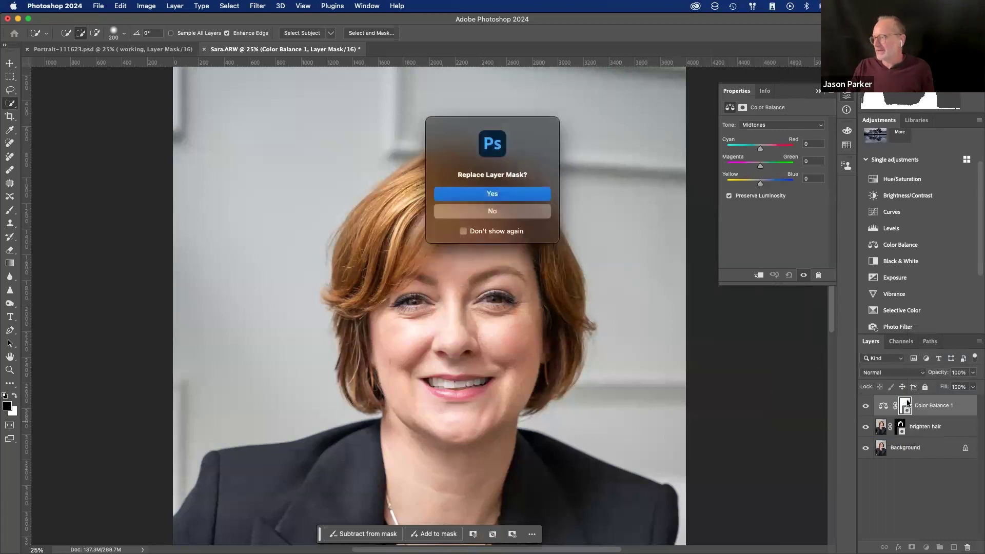
{"action": "left_click", "coordinate": [492, 195]}
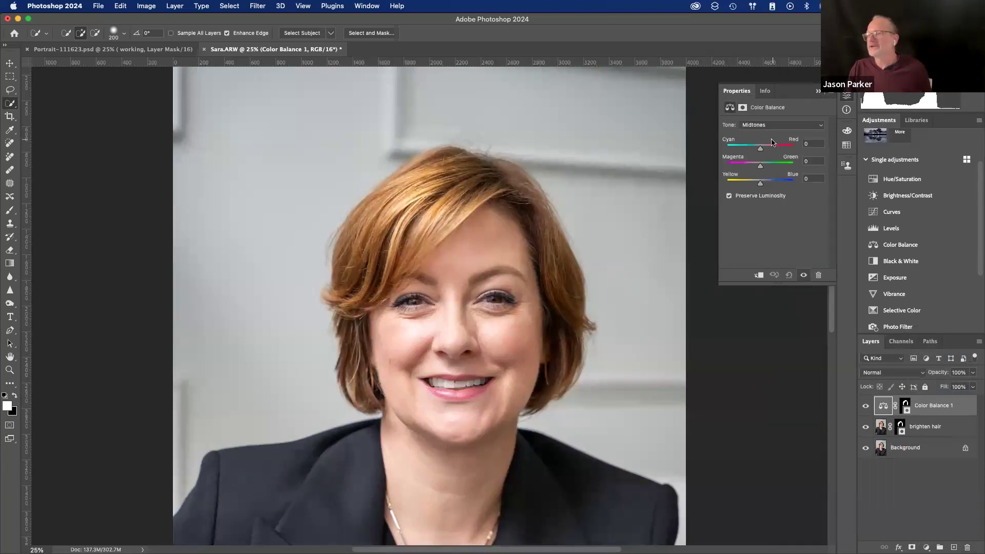
- Set the Color Balance midtones to Cyan/Red +53, Magenta/Green -15 and Yellow/Blue +36, and adjust the hair's shadow tones
{"action": "left_click_drag", "start_coordinate": [761, 149], "coordinate": [779, 149]}
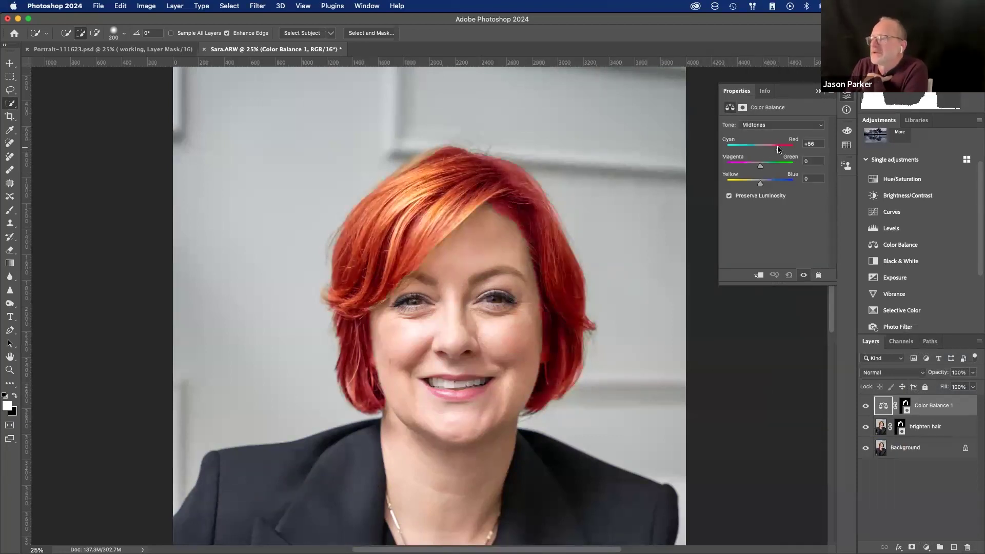
{"action": "left_click_drag", "start_coordinate": [760, 167], "coordinate": [772, 184]}
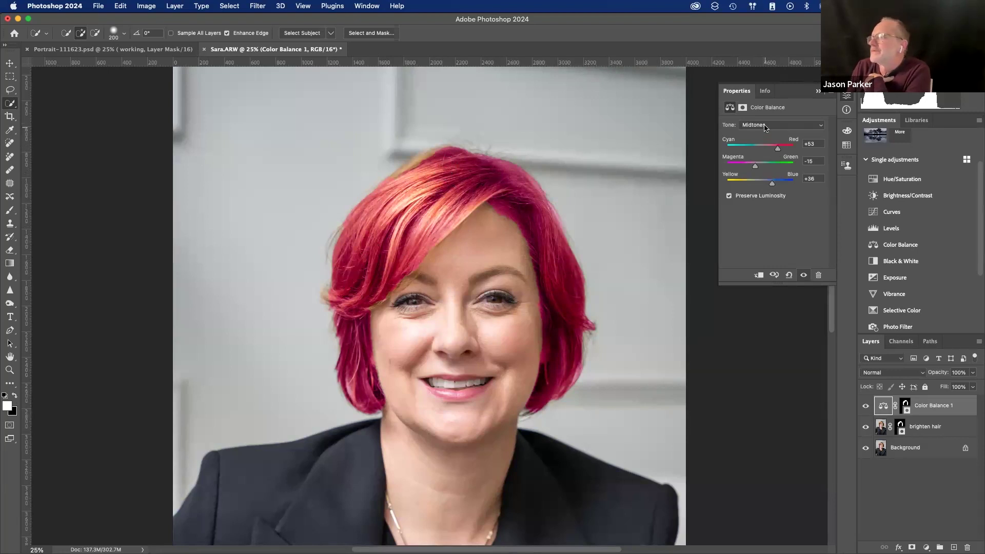
{"action": "left_click", "coordinate": [765, 126]}
{"action": "left_click", "coordinate": [758, 116]}
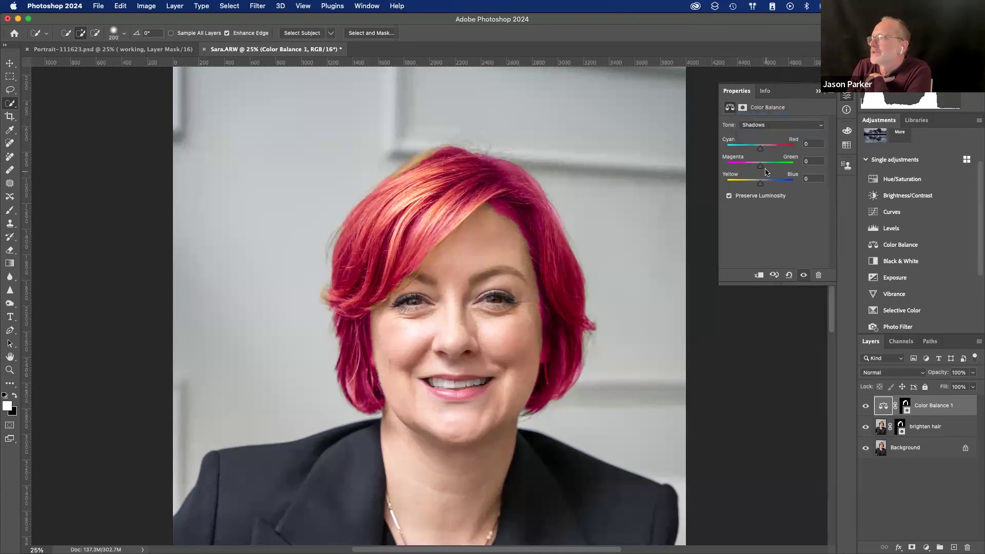
{"action": "left_click", "coordinate": [765, 125]}
{"action": "left_click", "coordinate": [758, 134]}
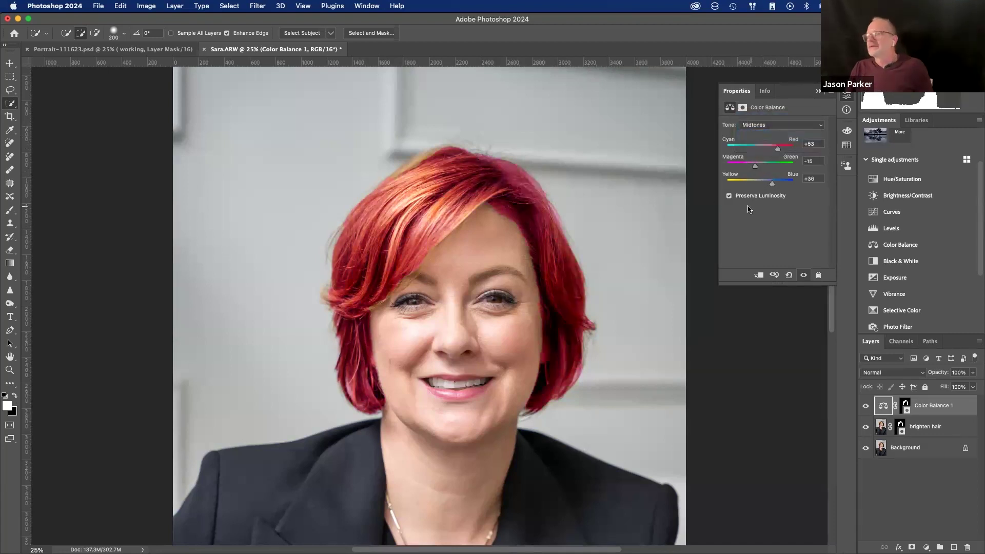
- Set the Color Balance midtones to Cyan/Red +90, Magenta/Green 0 and Yellow/Blue +100
{"action": "left_click_drag", "start_coordinate": [772, 183], "coordinate": [802, 162]}
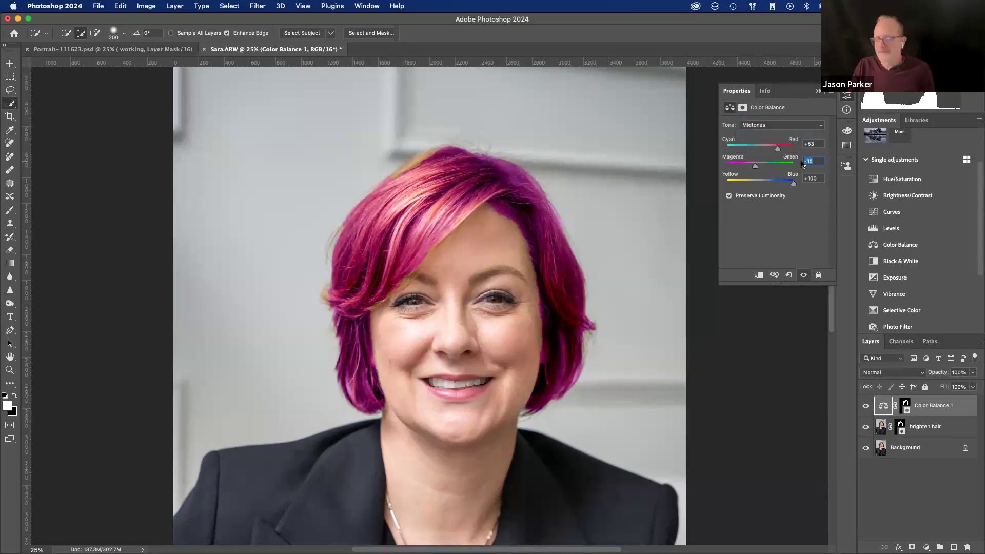
{"action": "type", "text": "0"}
{"action": "key", "text": "shift+Tab"}
{"action": "type", "text": "0"}
{"action": "left_click", "coordinate": [810, 144]}
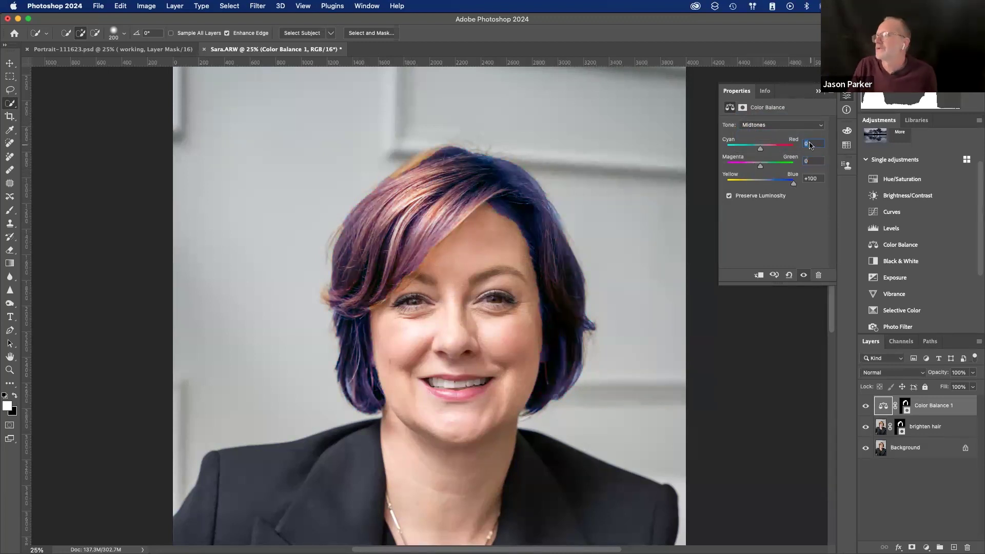
{"action": "type", "text": "70"}
{"action": "key", "text": "Return"}
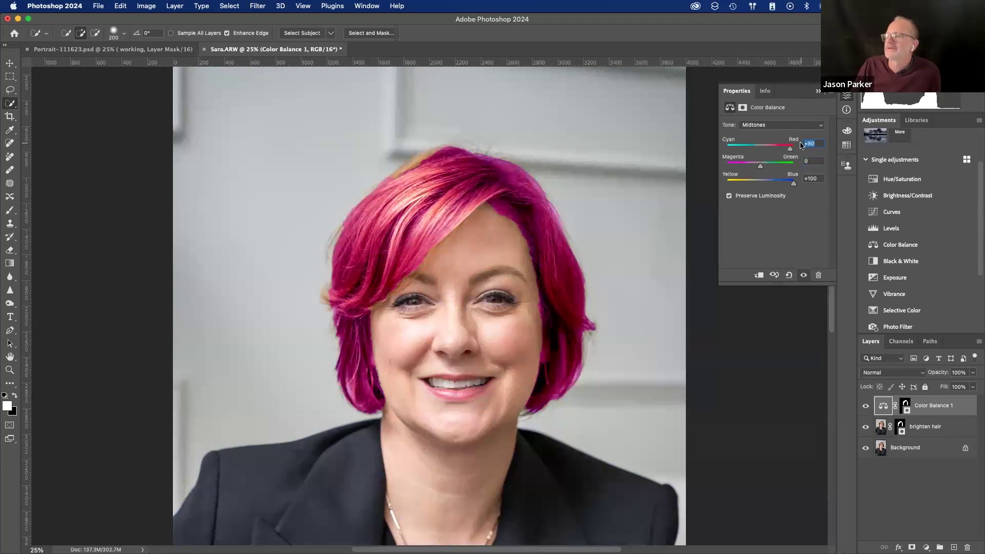
- Target the mask of the "Color Balance 1" layer and display it as a red overlay
{"action": "left_click", "coordinate": [905, 403]}
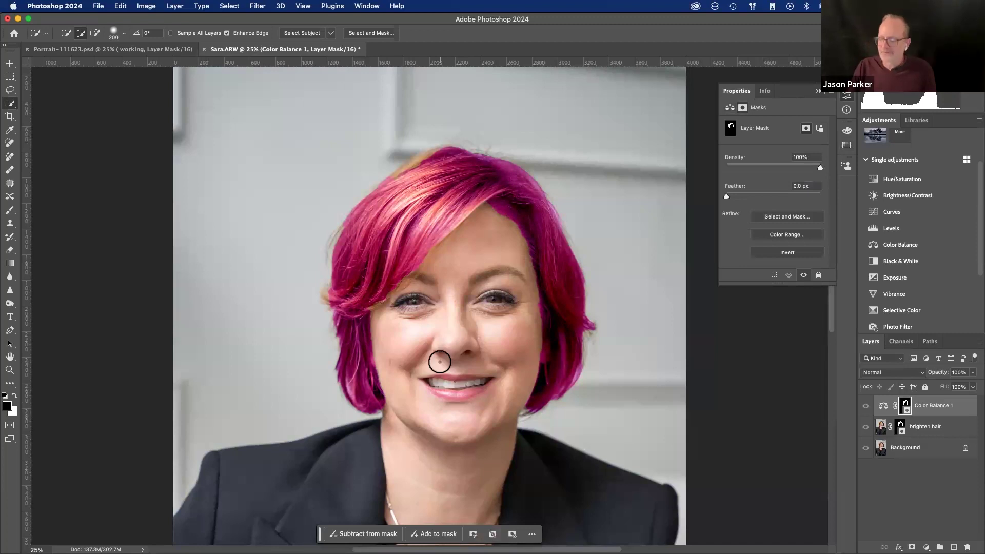
{"action": "key", "text": "backslash"}
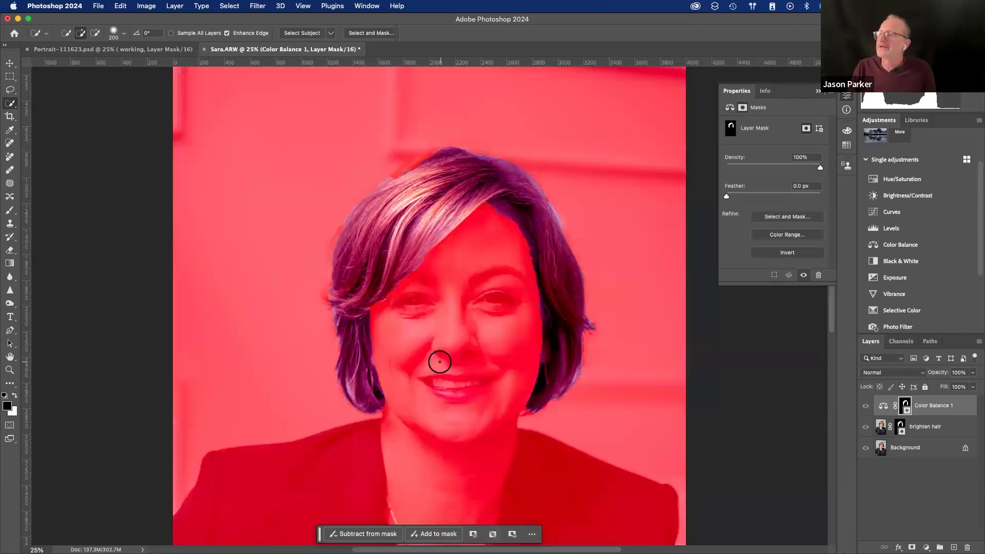
{"action": "right_click", "coordinate": [446, 163]}
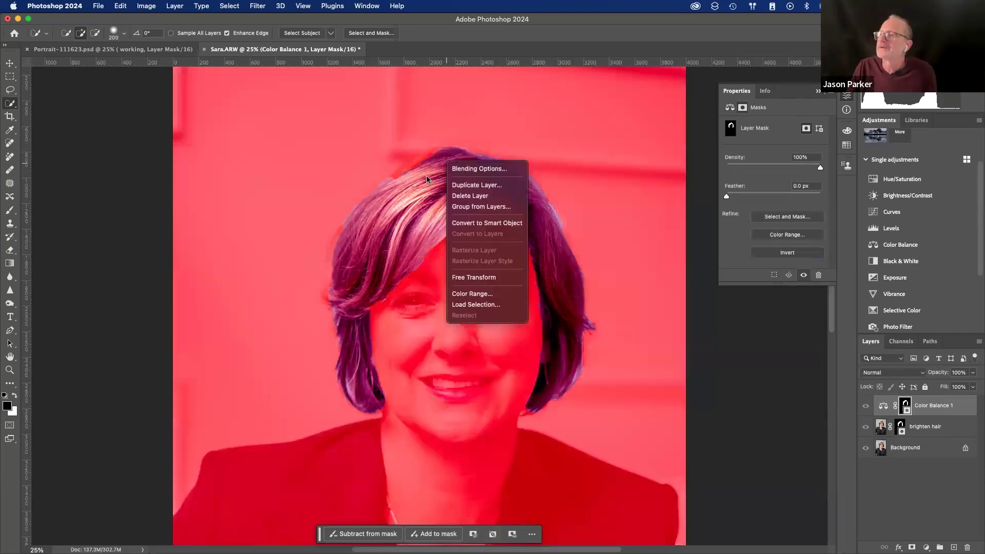
{"action": "left_click", "coordinate": [427, 180]}
{"action": "right_click", "coordinate": [428, 197]}
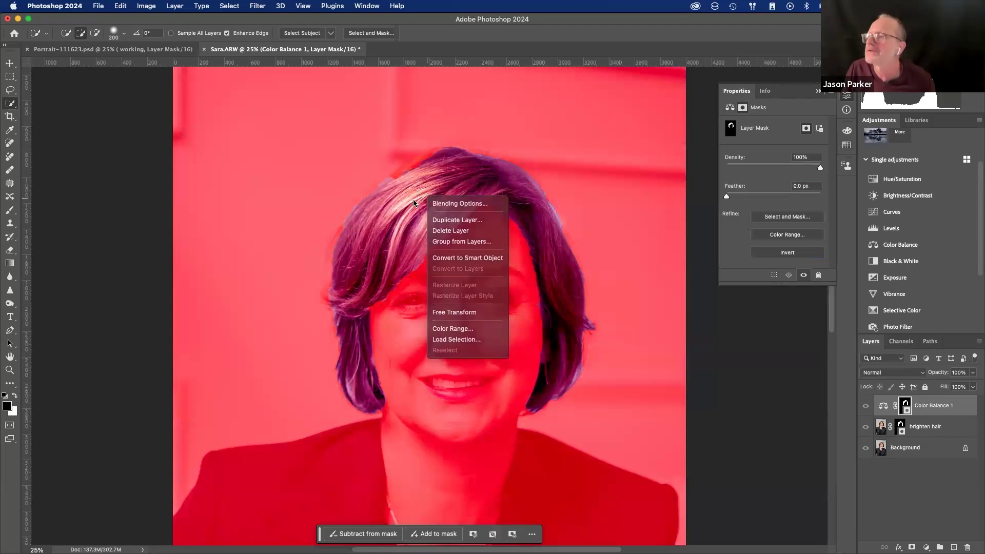
{"action": "left_click", "coordinate": [414, 203]}
{"action": "left_click", "coordinate": [114, 33]}
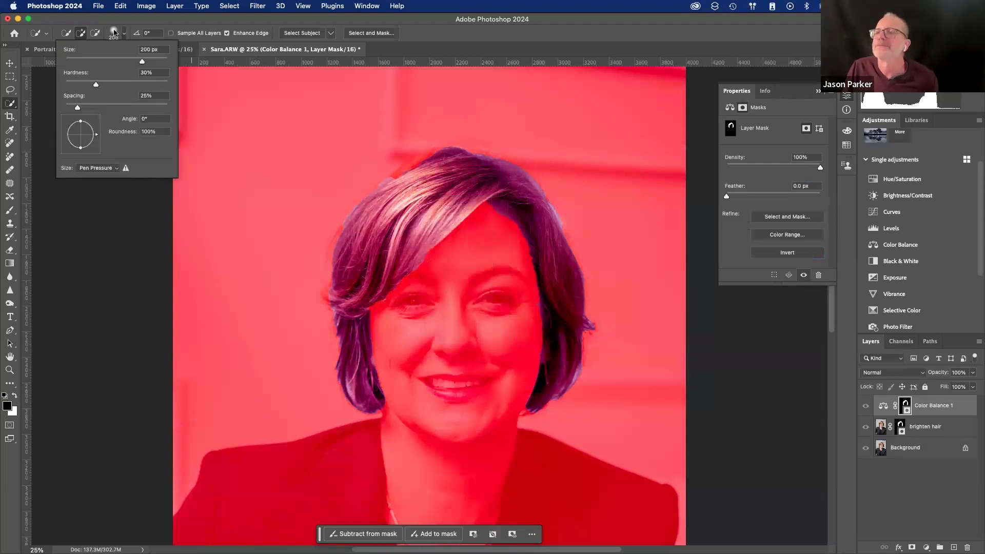
{"action": "left_click", "coordinate": [114, 33]}
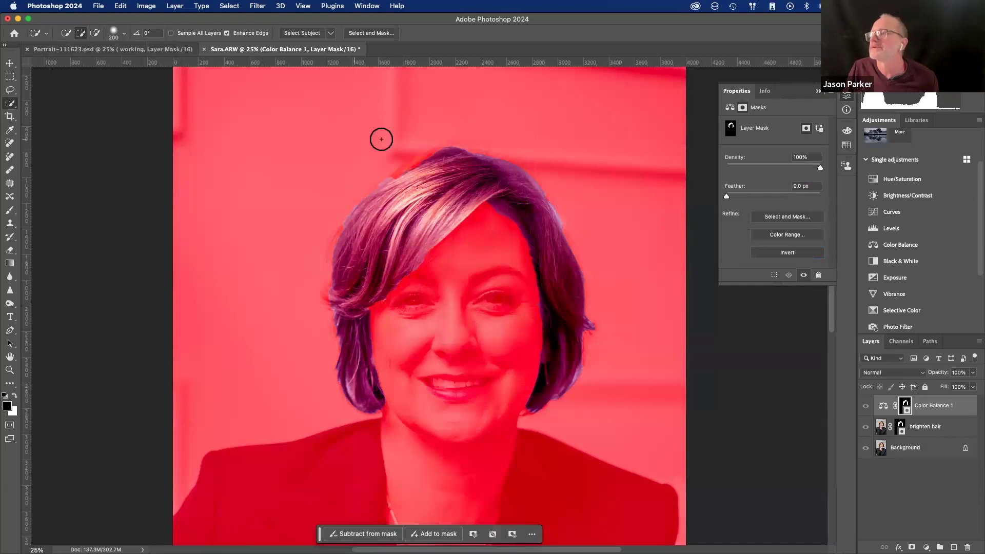
{"action": "left_click_drag", "start_coordinate": [447, 163], "coordinate": [442, 162]}
{"action": "key", "text": "super+d"}
- Paint white on the mask with a 125 px brush over the uncovered hair at the crown and around the lower hair edges
{"action": "key", "text": "b"}
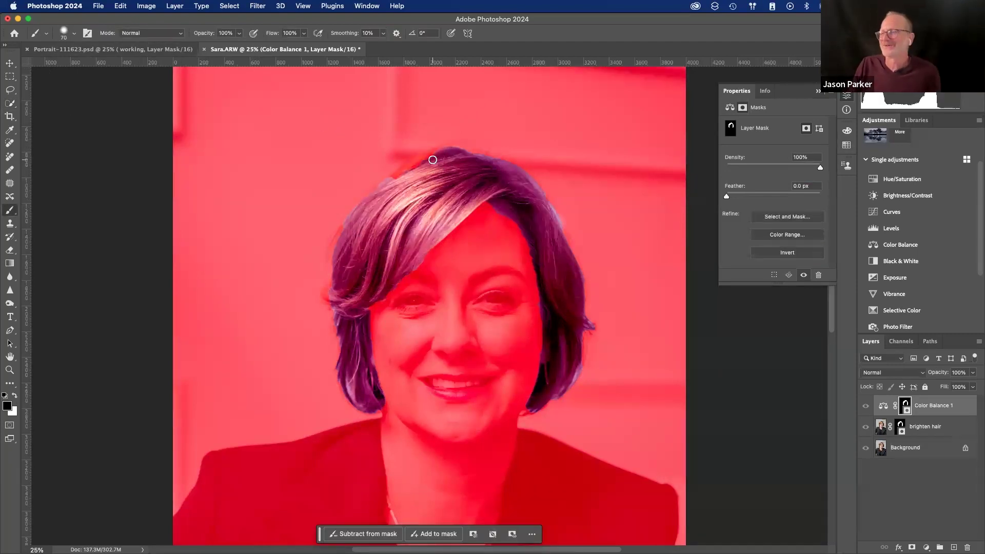
{"action": "key", "text": "bracketright"}
{"action": "key", "text": "bracketright"}
{"action": "key", "text": "bracketright"}
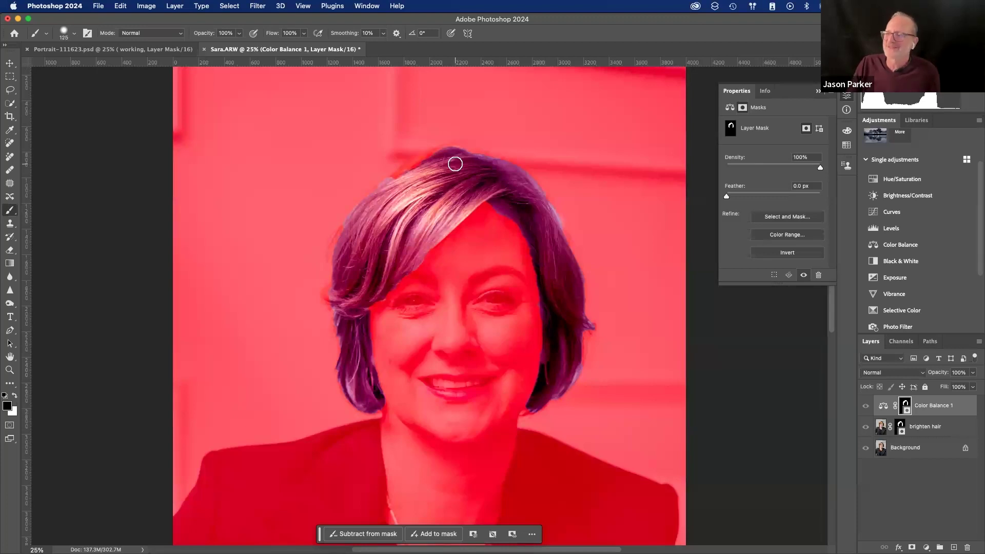
{"action": "key", "text": "x"}
{"action": "left_click_drag", "start_coordinate": [422, 164], "coordinate": [395, 183]}
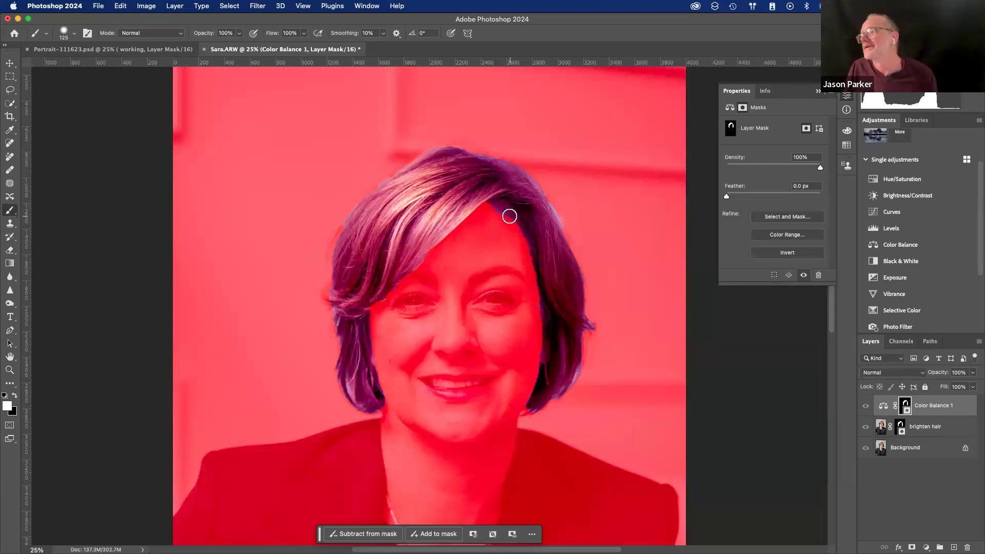
{"action": "scroll", "coordinate": [508, 213], "scroll_direction": "left", "scroll_amount": 5}
{"action": "mouse_move", "coordinate": [407, 314]}
{"action": "left_mouse_down"}
{"action": "mouse_move", "coordinate": [416, 336]}
{"action": "mouse_move", "coordinate": [448, 403]}
{"action": "left_mouse_up"}
{"action": "left_click_drag", "start_coordinate": [587, 424], "coordinate": [609, 422]}
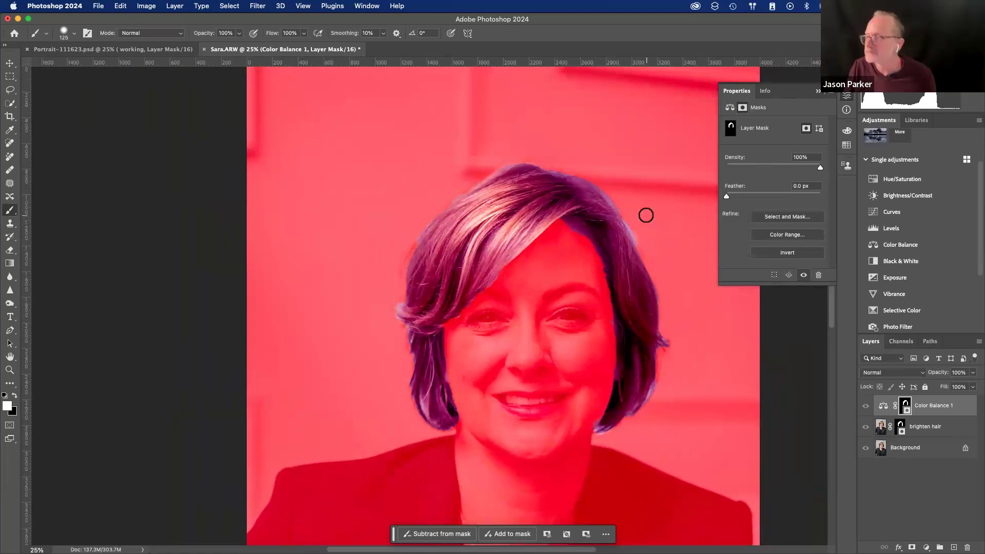
- Hide the mask overlay and paint black along the forehead hairline to remove the colour spilling onto the skin
{"action": "key", "text": "backslash"}
{"action": "key", "text": "x"}
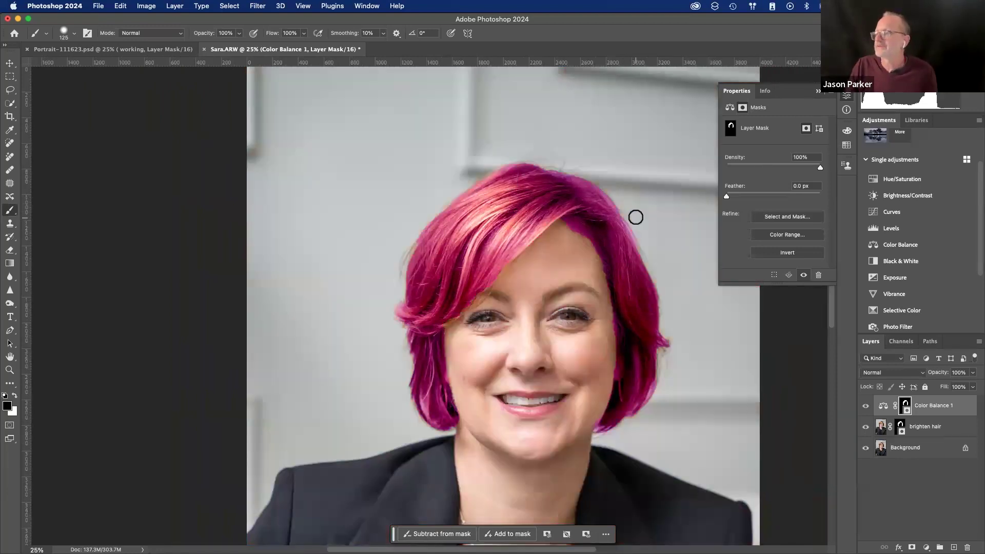
{"action": "scroll", "coordinate": [636, 217], "scroll_direction": "right", "scroll_amount": 3}
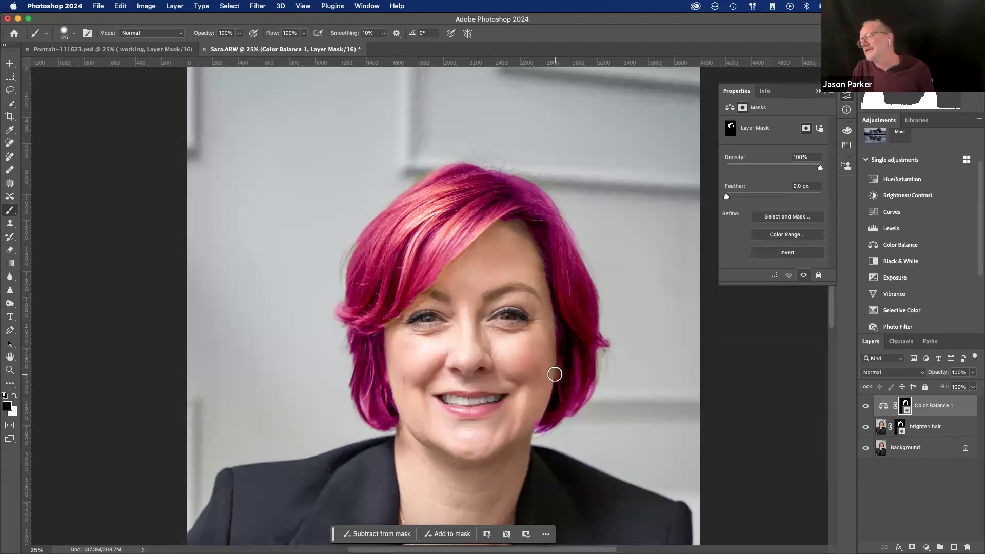
- Lower the "Color Balance 1" layer's opacity to 40% and check the hair with and without the effect
{"action": "left_click", "coordinate": [962, 373]}
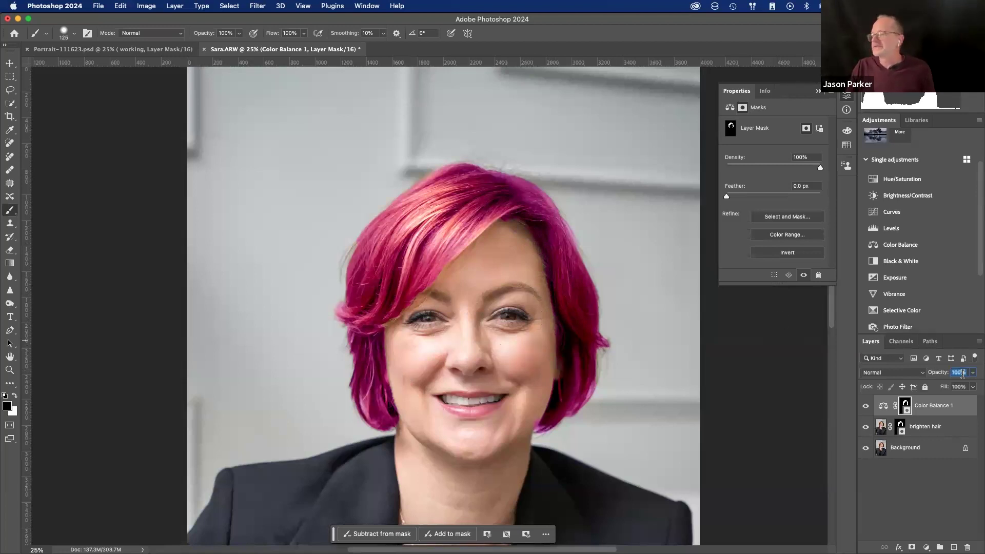
{"action": "type", "text": "50"}
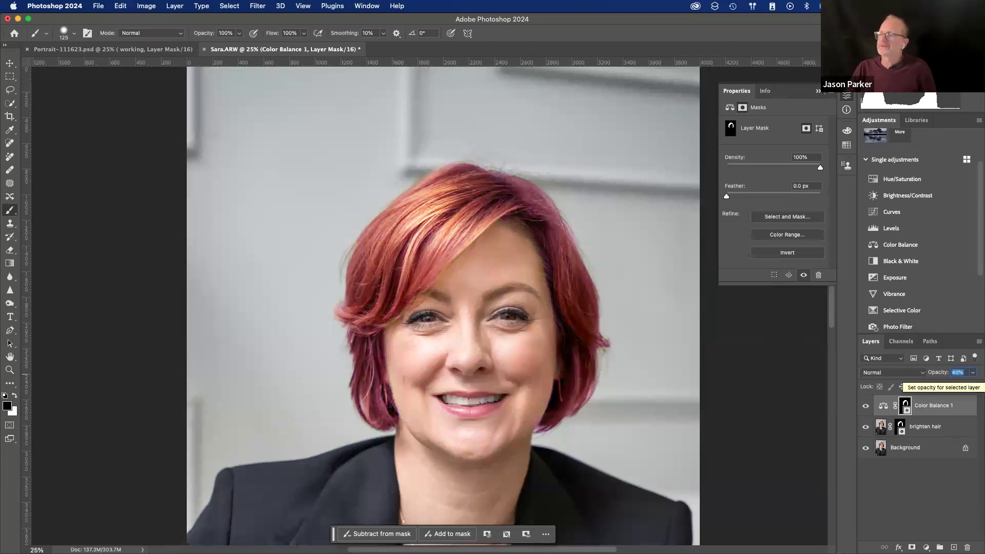
{"action": "left_click", "coordinate": [865, 406]}
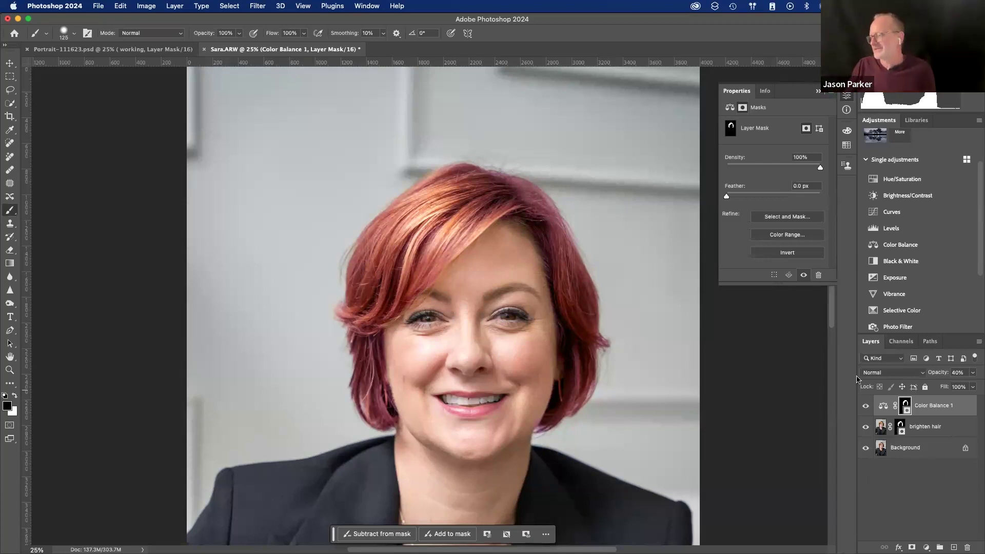
- Save the portrait as Sara.psd with Maximize Compatibility enabled and close the document
{"action": "key", "text": "super+s"}
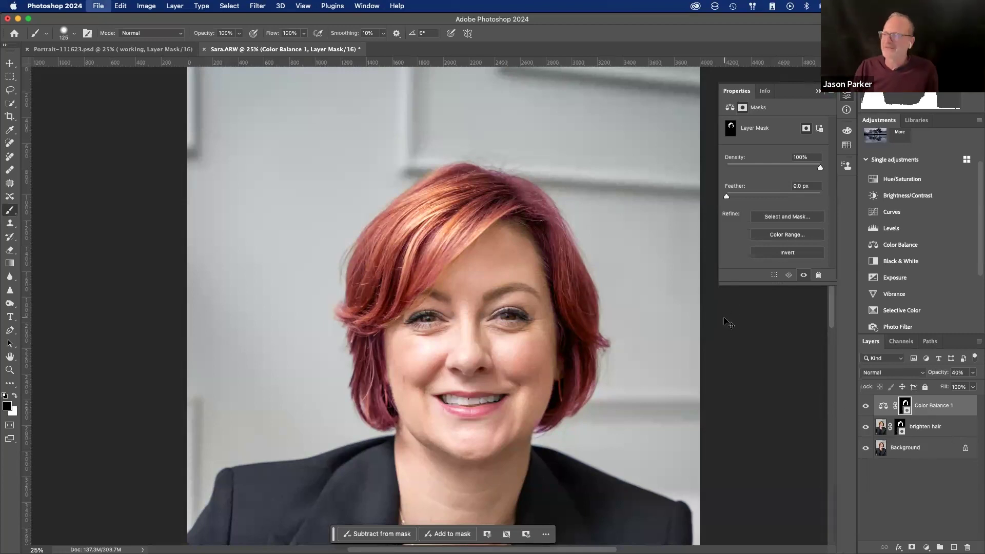
{"action": "left_click", "coordinate": [669, 318]}
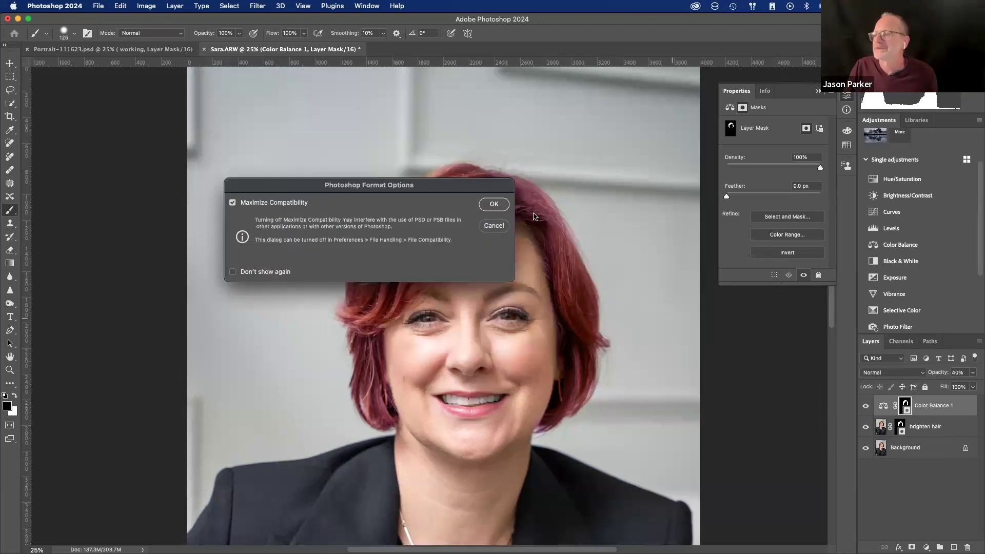
{"action": "left_click", "coordinate": [494, 204]}
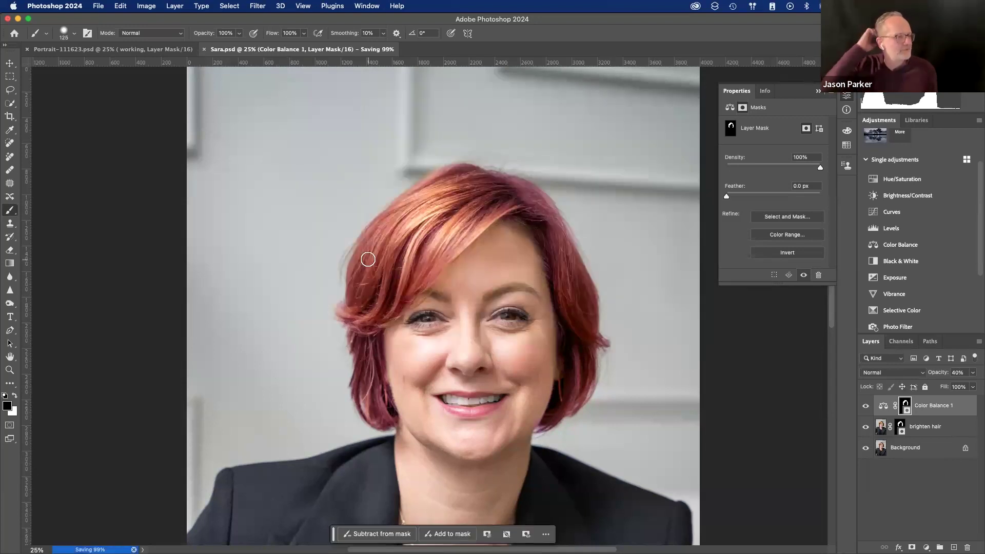
{"action": "key", "text": "super+w"}
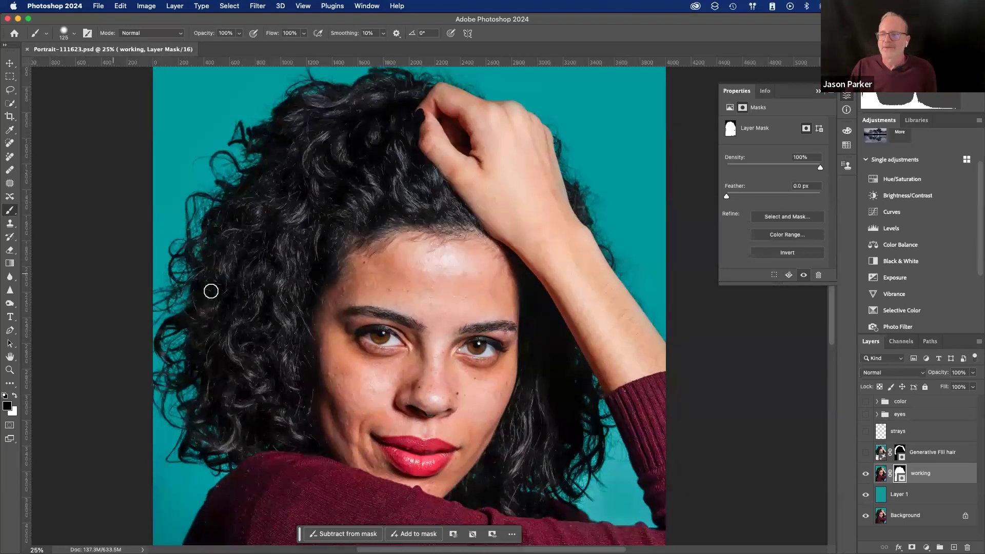
- Duplicate the "working" layer in Portrait-111623.psd for dodging and burning
{"action": "left_click", "coordinate": [8, 304]}
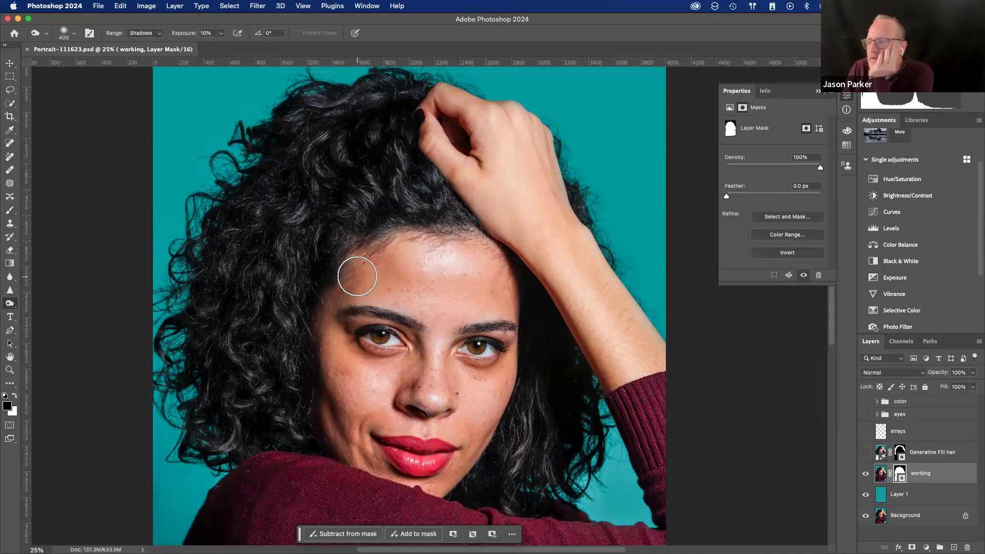
{"action": "left_click", "coordinate": [882, 473]}
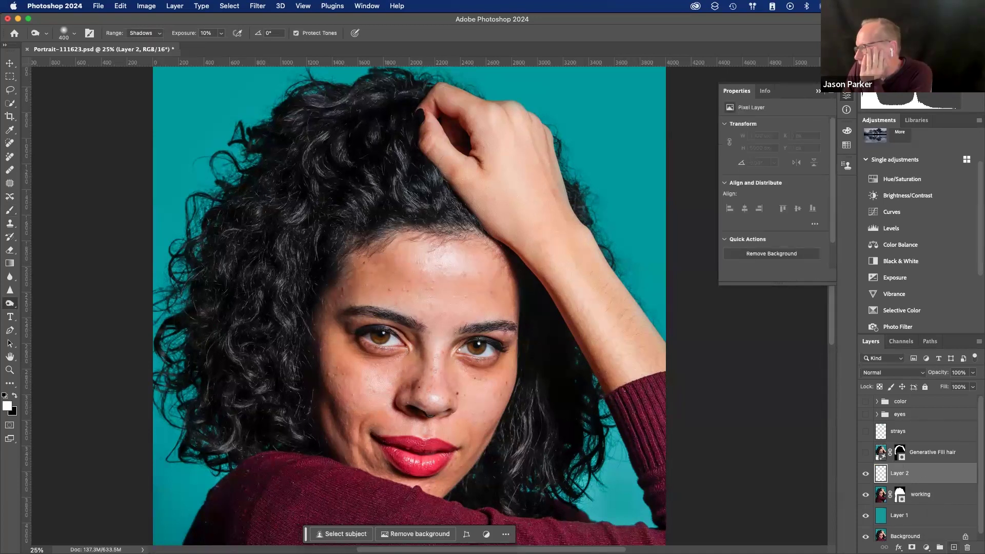
{"action": "key", "text": "super+j"}
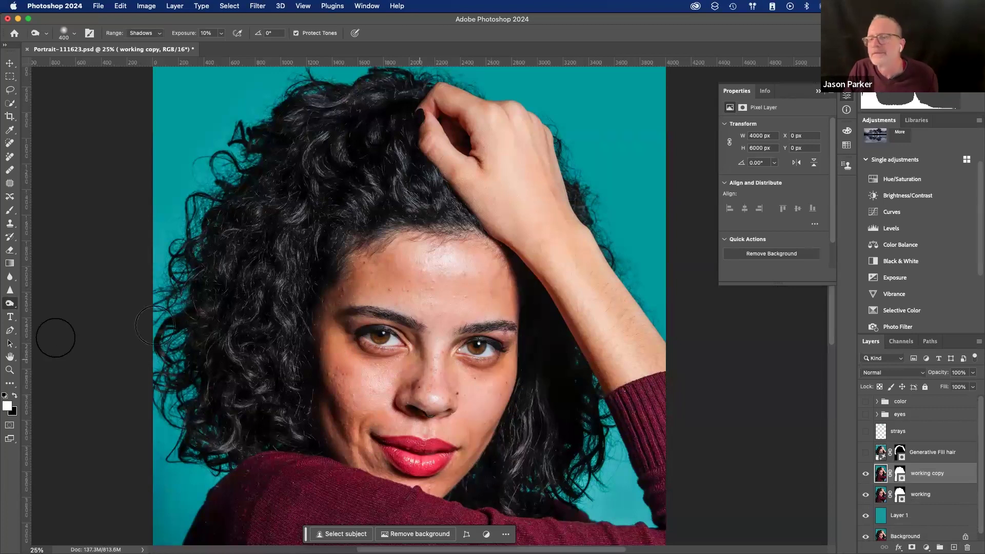
- Brighten both eyes on the "working copy" layer with the Dodge tool, using the Highlights range at 5% exposure
{"action": "left_click_drag", "start_coordinate": [10, 304], "coordinate": [39, 302]}
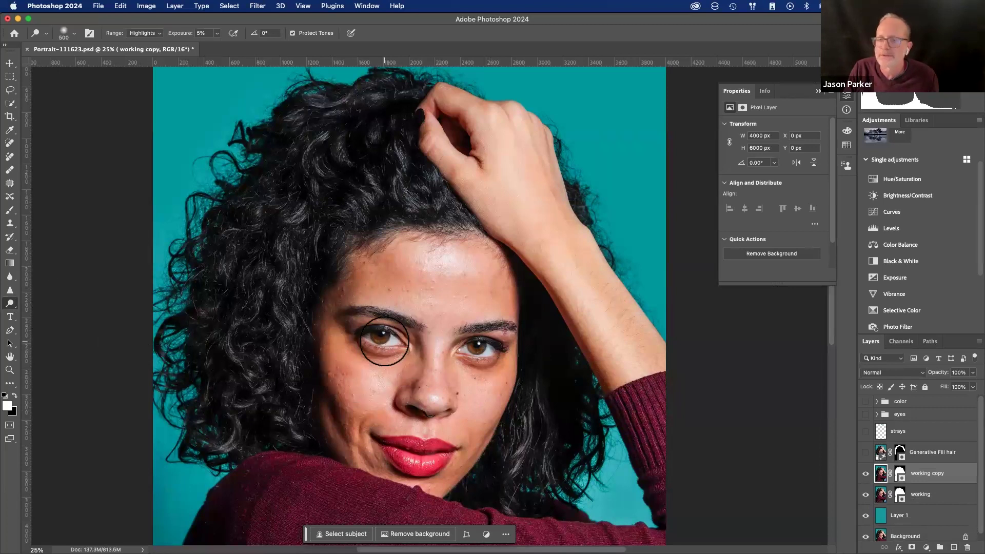
{"action": "mouse_move", "coordinate": [375, 340]}
{"action": "left_mouse_down"}
{"action": "mouse_move", "coordinate": [368, 334]}
{"action": "mouse_move", "coordinate": [383, 349]}
{"action": "mouse_move", "coordinate": [386, 337]}
{"action": "mouse_move", "coordinate": [375, 343]}
{"action": "left_mouse_up"}
{"action": "left_click_drag", "start_coordinate": [462, 359], "coordinate": [476, 351]}
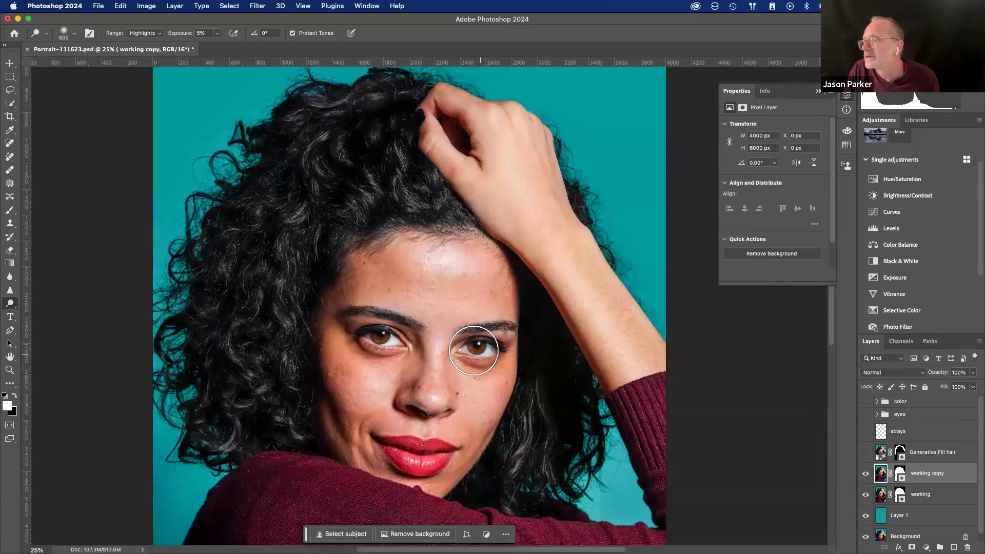
- Compare the eyes with and without the dodging and leave the "working copy" layer hidden
{"action": "left_click", "coordinate": [866, 473]}
{"action": "left_click", "coordinate": [866, 473]}
{"action": "left_click", "coordinate": [866, 473]}
{"action": "left_click", "coordinate": [867, 473]}
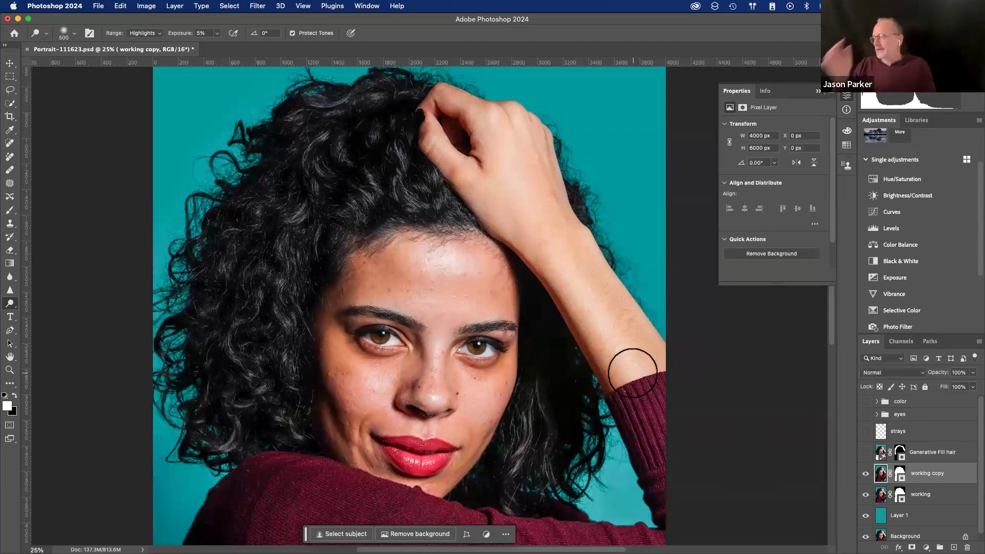
{"action": "left_click", "coordinate": [866, 473]}
{"action": "left_click", "coordinate": [866, 473]}
{"action": "left_click", "coordinate": [866, 473]}
- Add a Curves adjustment layer directly above the "working" layer and duplicate it
{"action": "key", "text": "alt+bracketleft"}
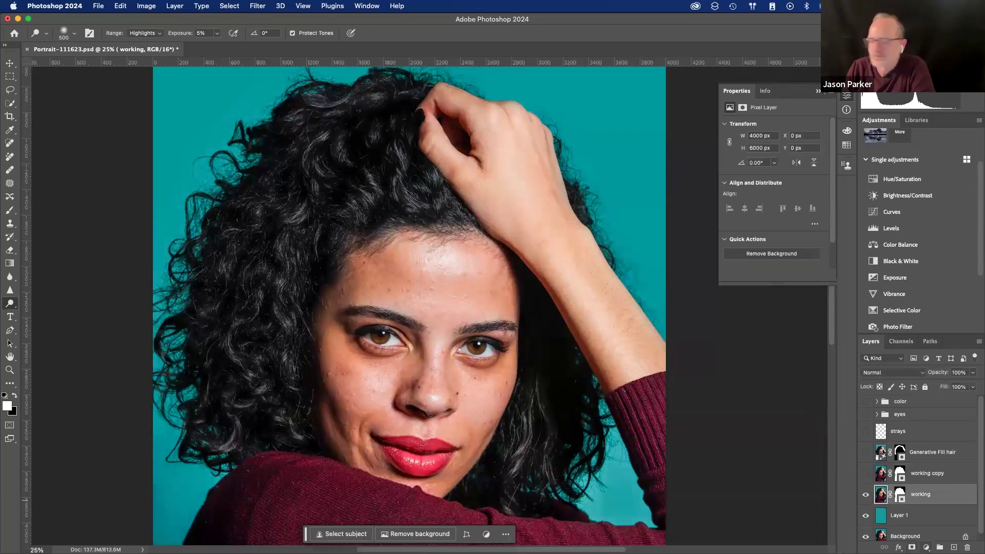
{"action": "left_click", "coordinate": [927, 548]}
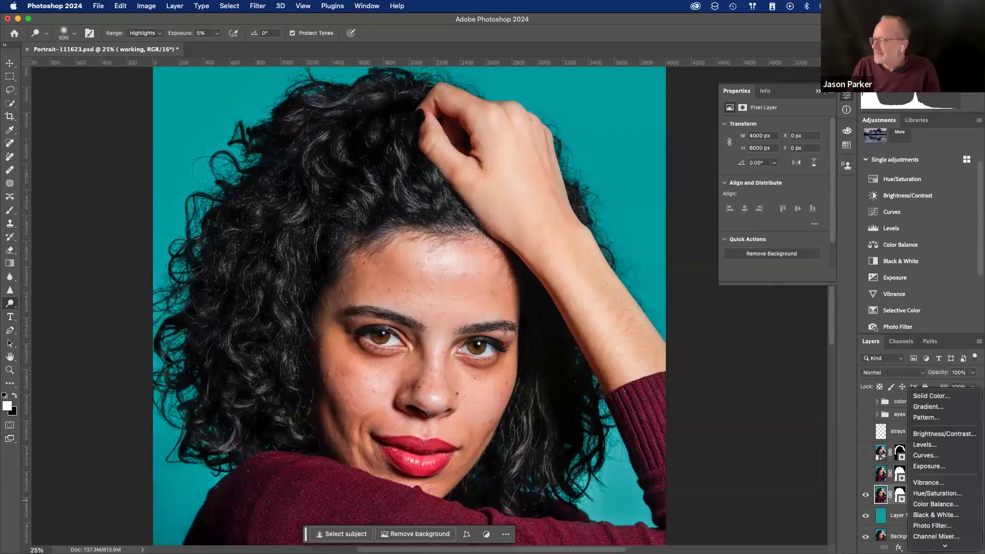
{"action": "left_click", "coordinate": [937, 392]}
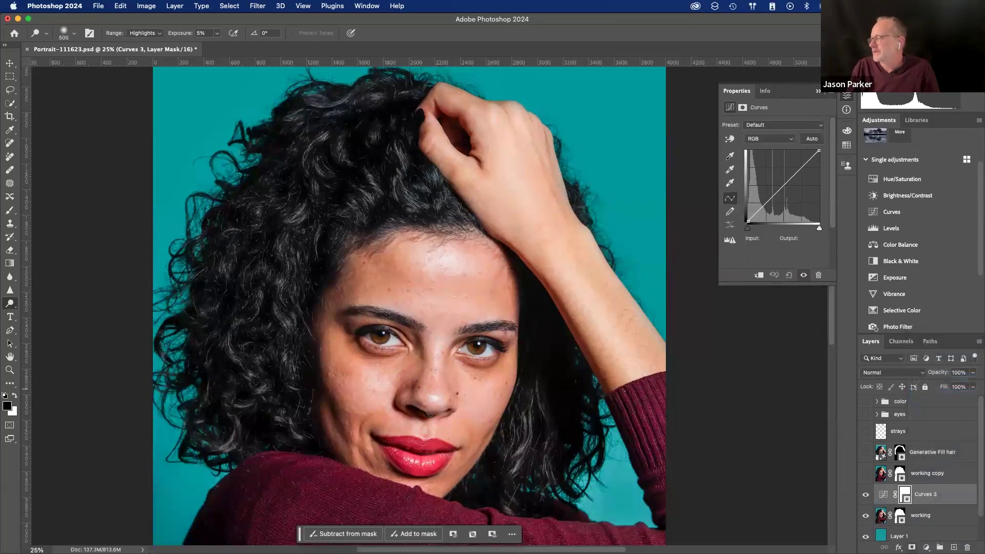
{"action": "key", "text": "ctrl+j"}
- Rename the upper of the two new Curves layers as "lighten"
{"action": "double_click", "coordinate": [924, 494]}
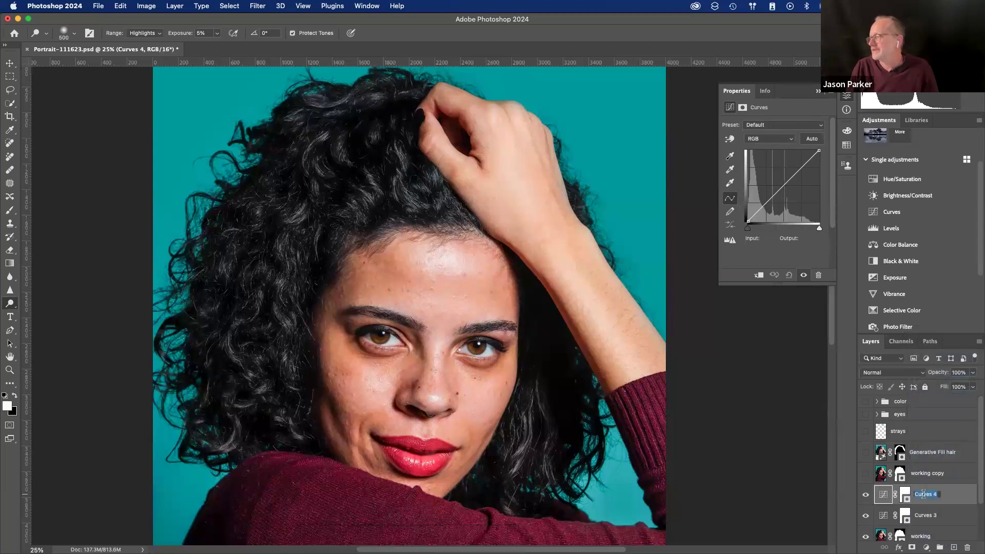
{"action": "type", "text": "dodge"}
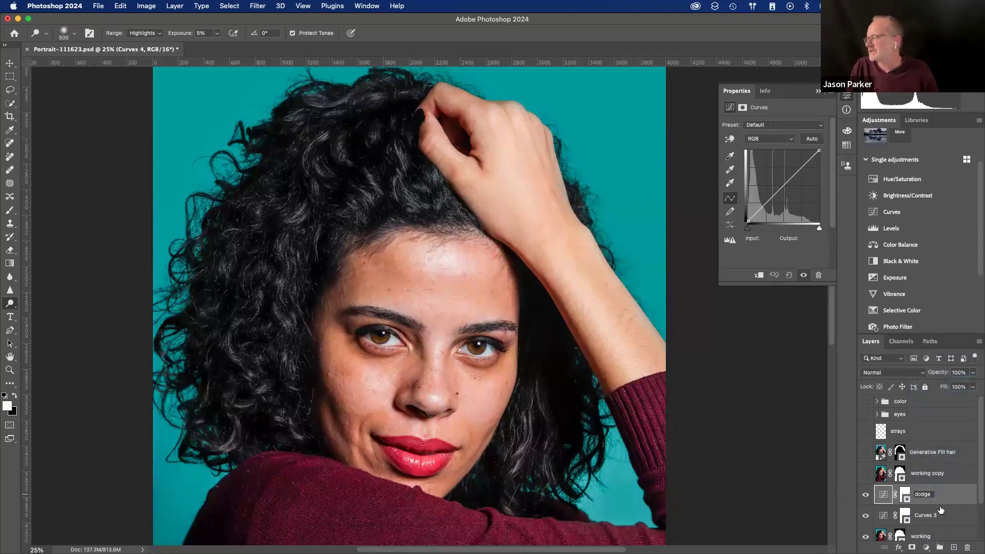
{"action": "double_click", "coordinate": [924, 494]}
{"action": "key", "text": "BackSpace"}
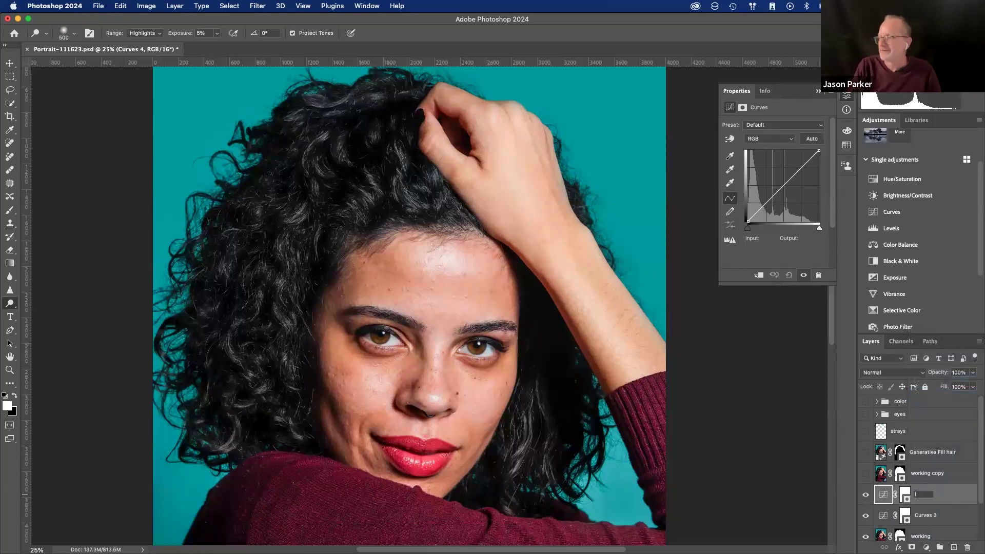
{"action": "key", "text": "Return"}
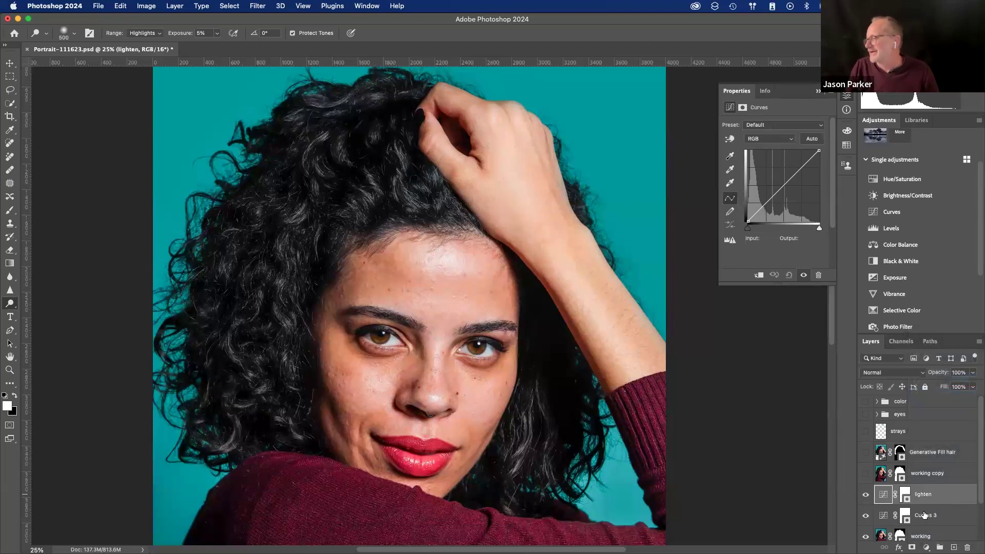
- Rename the lower of the two new Curves layers as "darken"
{"action": "double_click", "coordinate": [925, 515]}
{"action": "type", "text": "darken"}
{"action": "key", "text": "Return"}
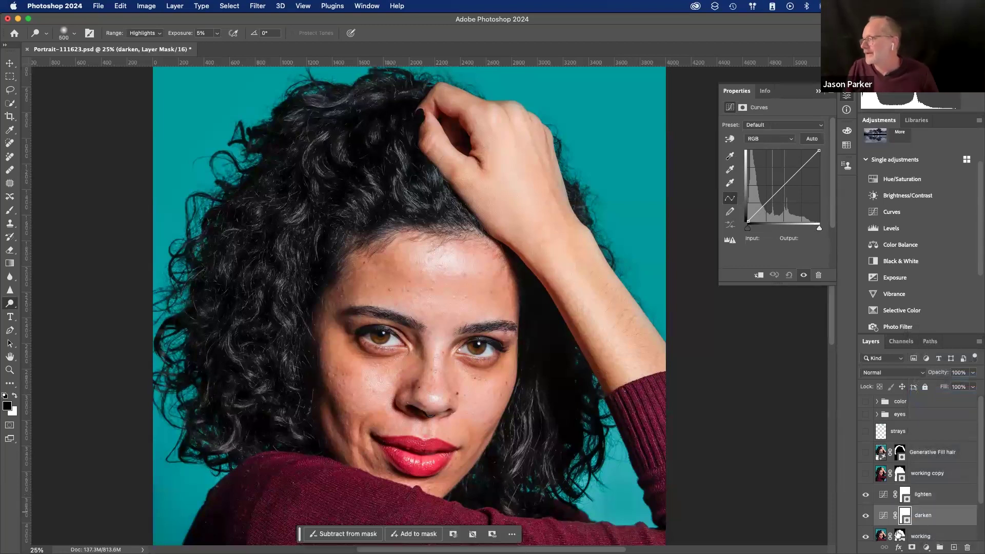
- Raise the "lighten" layer's curve from input 129 to output 205 and lower the "darken" layer's curve from input 139 to output 65
{"action": "left_click", "coordinate": [885, 494]}
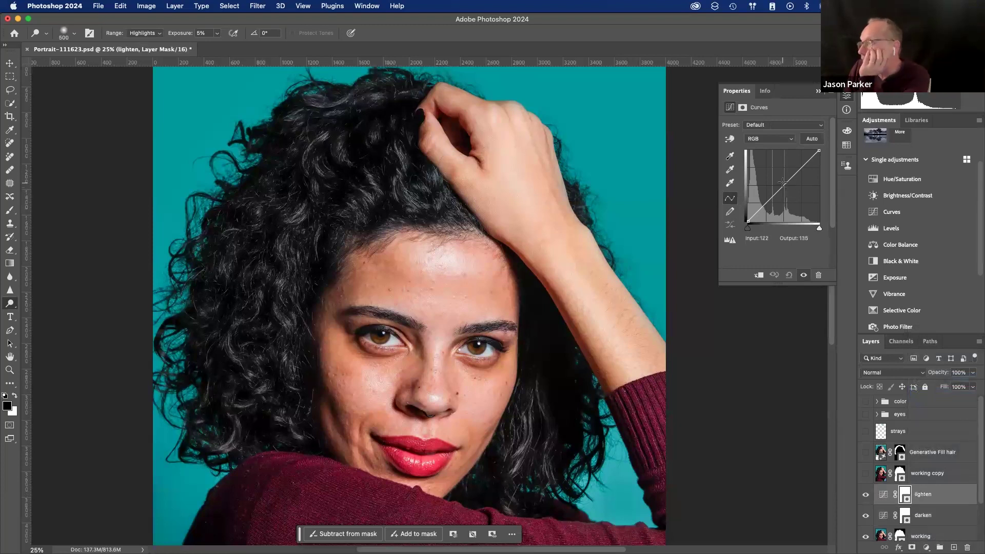
{"action": "left_click_drag", "start_coordinate": [785, 183], "coordinate": [784, 163]}
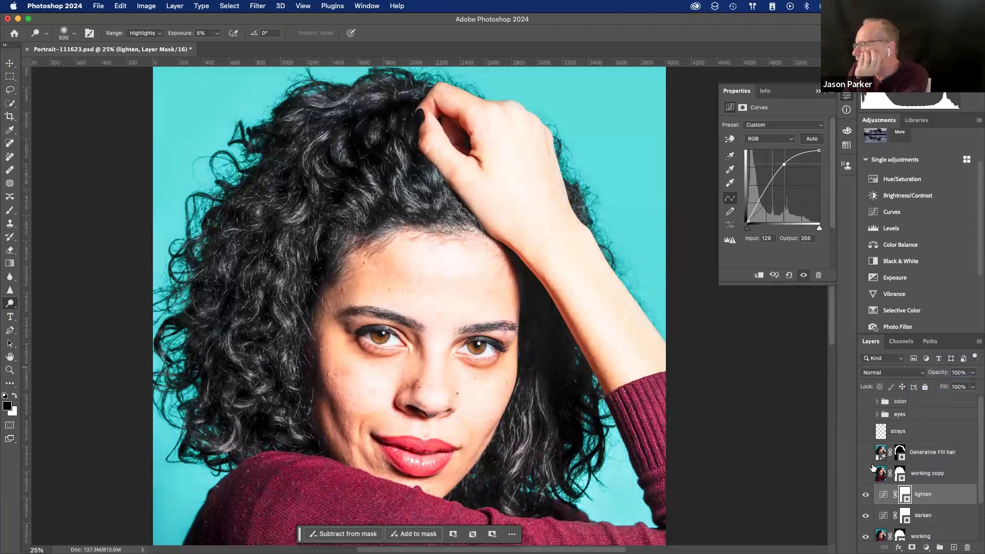
{"action": "left_click", "coordinate": [881, 517]}
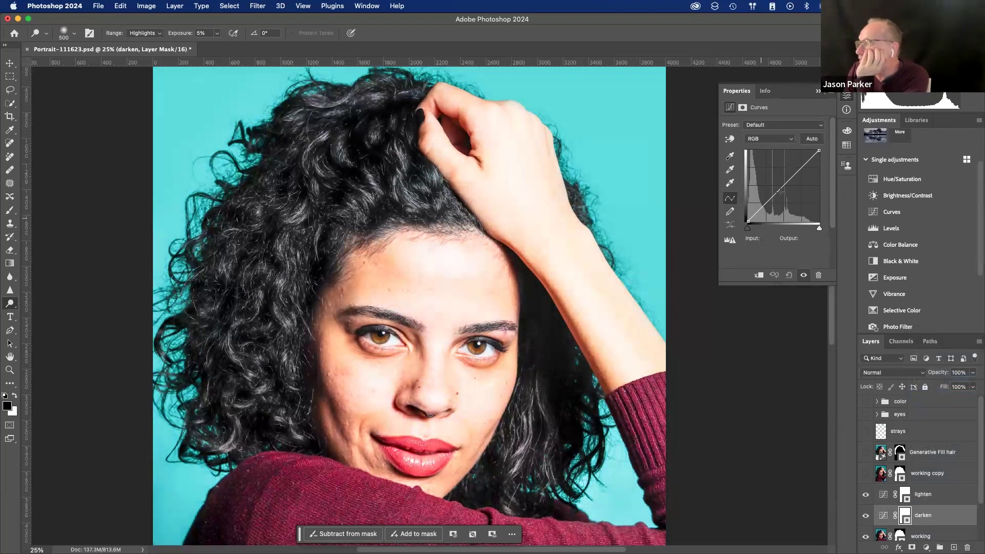
{"action": "left_click_drag", "start_coordinate": [788, 185], "coordinate": [787, 203]}
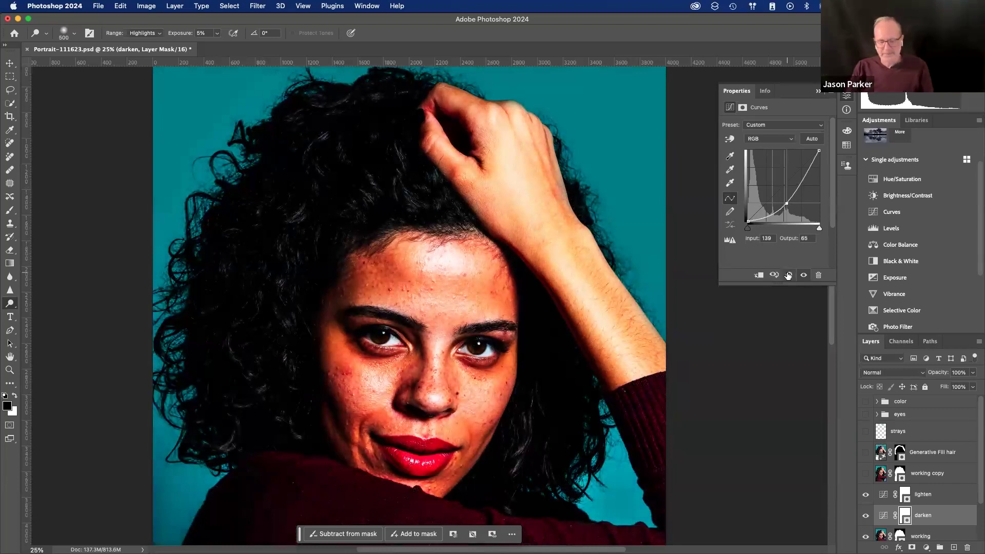
- Invert the layer masks of both the "darken" and "lighten" Curves layers to black
{"action": "key", "text": "super+i"}
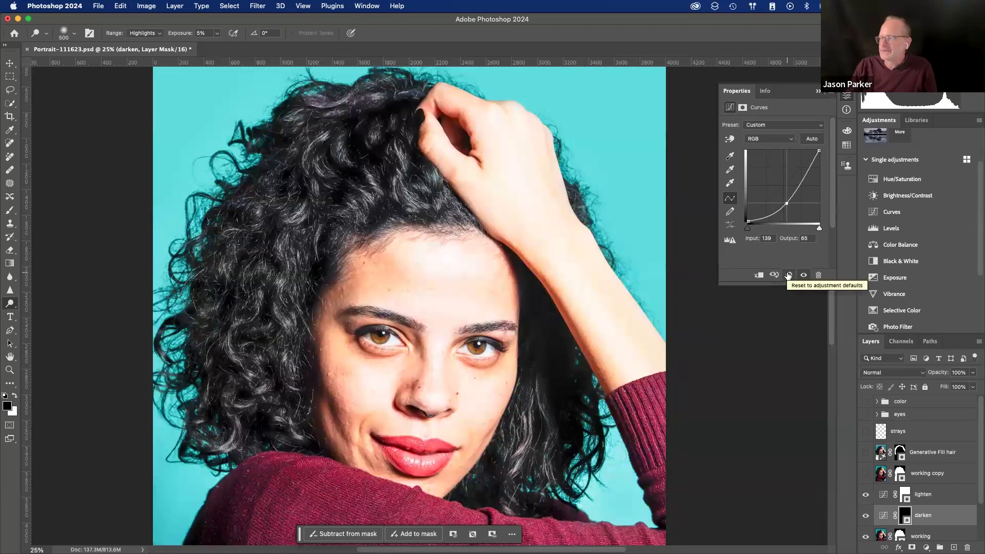
{"action": "left_click", "coordinate": [905, 483]}
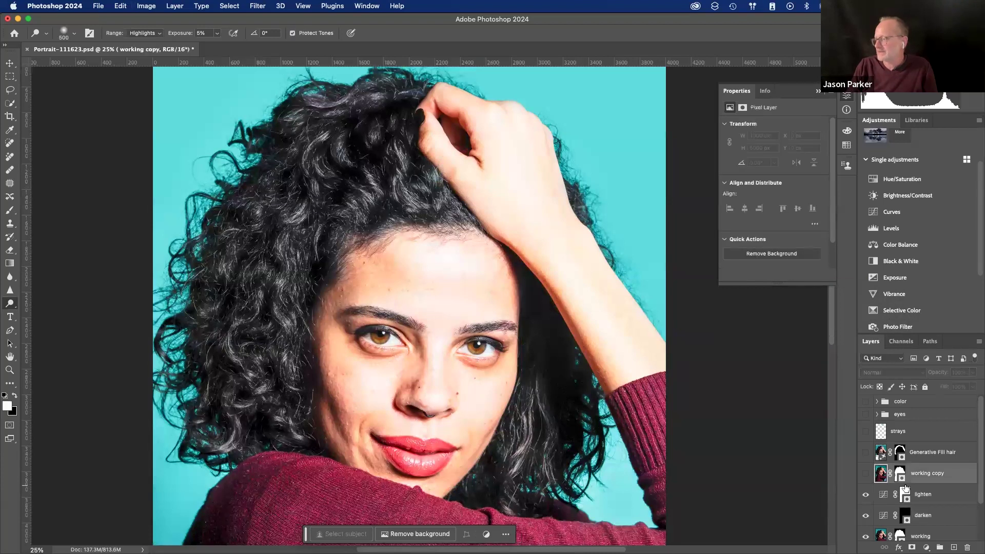
{"action": "left_click", "coordinate": [906, 494]}
{"action": "key", "text": "super+i"}
- Paint white on the "lighten" mask over the forehead, nose bridge and both cheeks with a 125 px brush at 83% hardness
{"action": "key", "text": "bracketleft"}
{"action": "key", "text": "bracketleft"}
{"action": "key", "text": "bracketleft"}
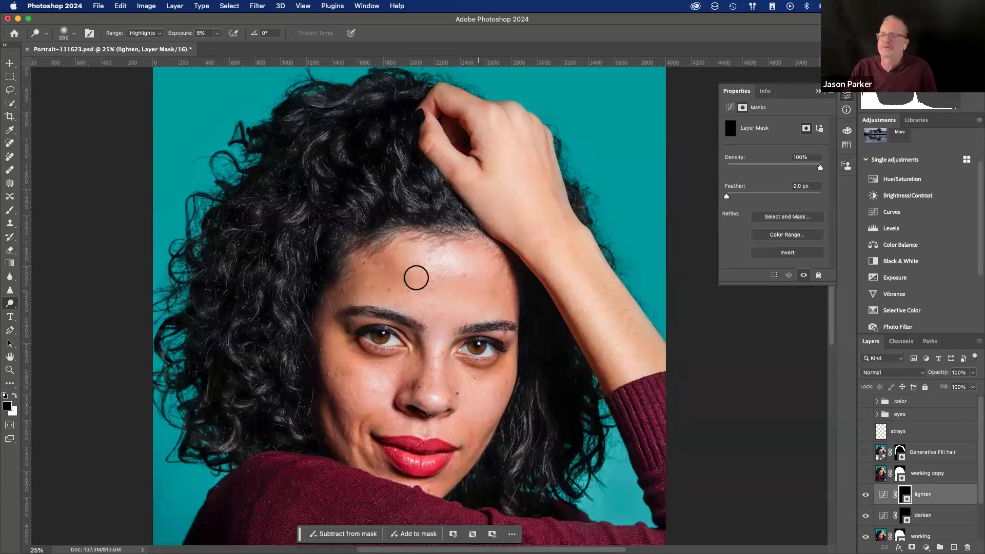
{"action": "key", "text": "b"}
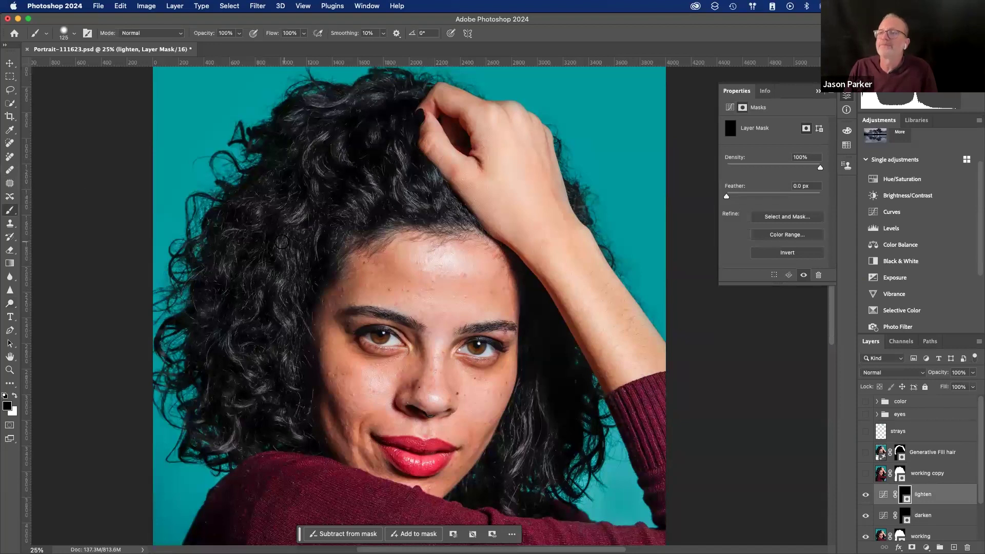
{"action": "right_click", "coordinate": [407, 277]}
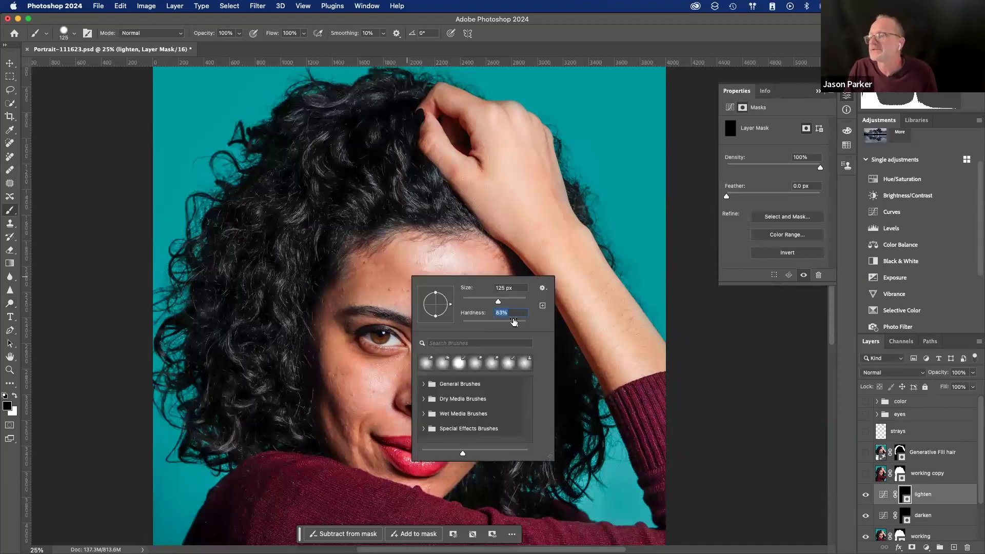
{"action": "key", "text": "Return"}
{"action": "key", "text": "x"}
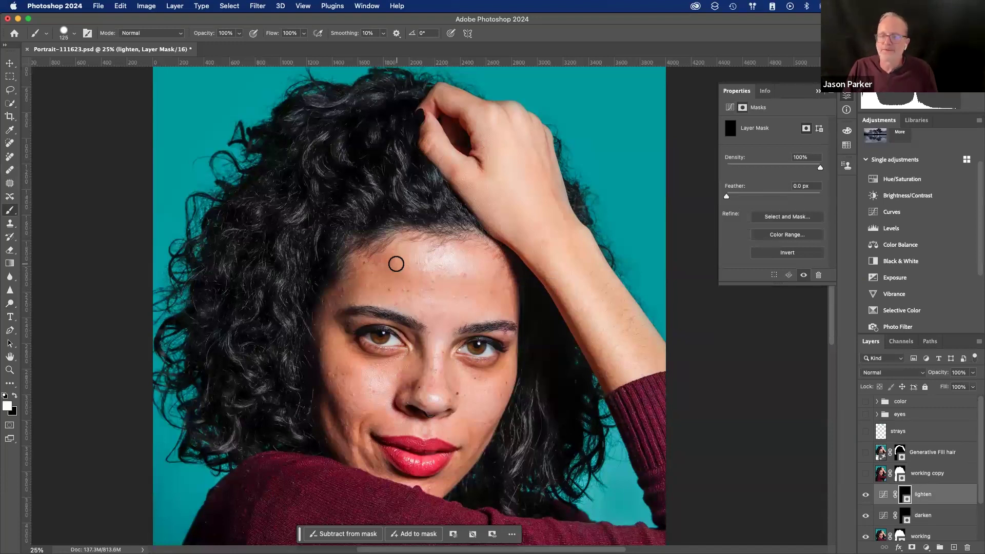
{"action": "mouse_move", "coordinate": [396, 264]}
{"action": "left_mouse_down"}
{"action": "mouse_move", "coordinate": [485, 270]}
{"action": "mouse_move", "coordinate": [434, 252]}
{"action": "mouse_move", "coordinate": [405, 254]}
{"action": "mouse_move", "coordinate": [398, 261]}
{"action": "mouse_move", "coordinate": [410, 271]}
{"action": "mouse_move", "coordinate": [485, 271]}
{"action": "mouse_move", "coordinate": [389, 257]}
{"action": "left_mouse_up"}
{"action": "mouse_move", "coordinate": [441, 323]}
{"action": "left_mouse_down"}
{"action": "mouse_move", "coordinate": [434, 398]}
{"action": "mouse_move", "coordinate": [371, 376]}
{"action": "mouse_move", "coordinate": [358, 393]}
{"action": "mouse_move", "coordinate": [380, 392]}
{"action": "left_mouse_up"}
{"action": "left_click_drag", "start_coordinate": [469, 396], "coordinate": [480, 405]}
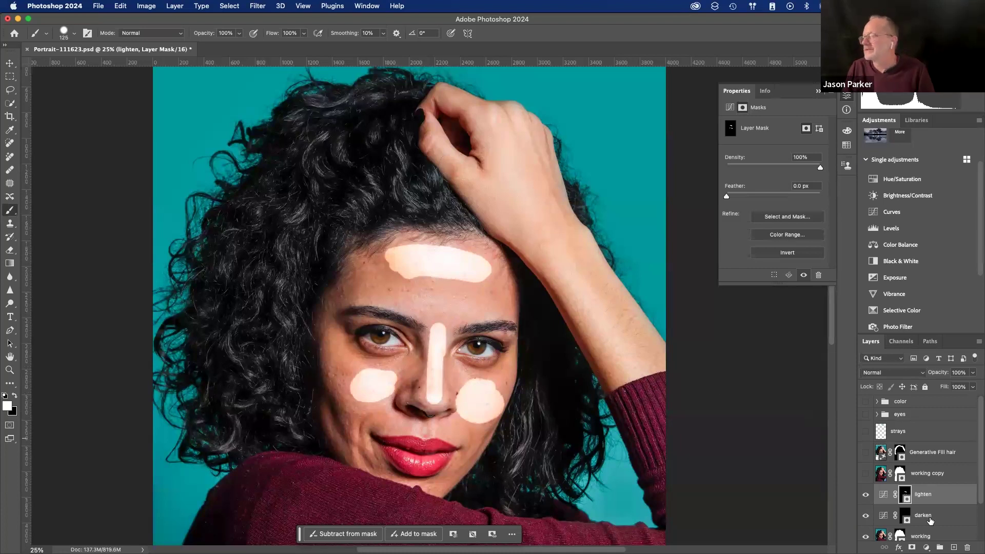
- Paint white on the "darken" layer's mask along both sides of the face, the temple and the jawline
{"action": "left_click", "coordinate": [930, 520]}
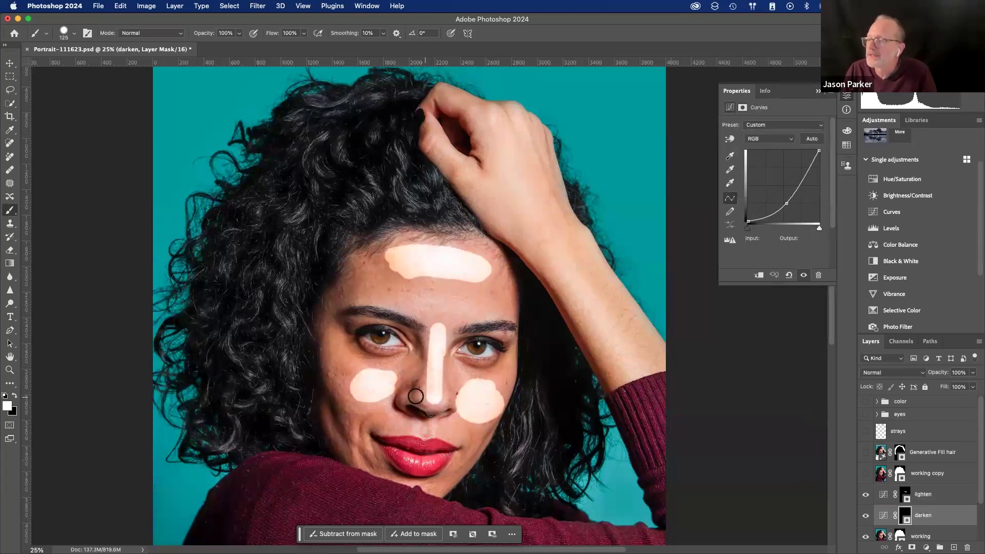
{"action": "left_click_drag", "start_coordinate": [308, 347], "coordinate": [337, 418]}
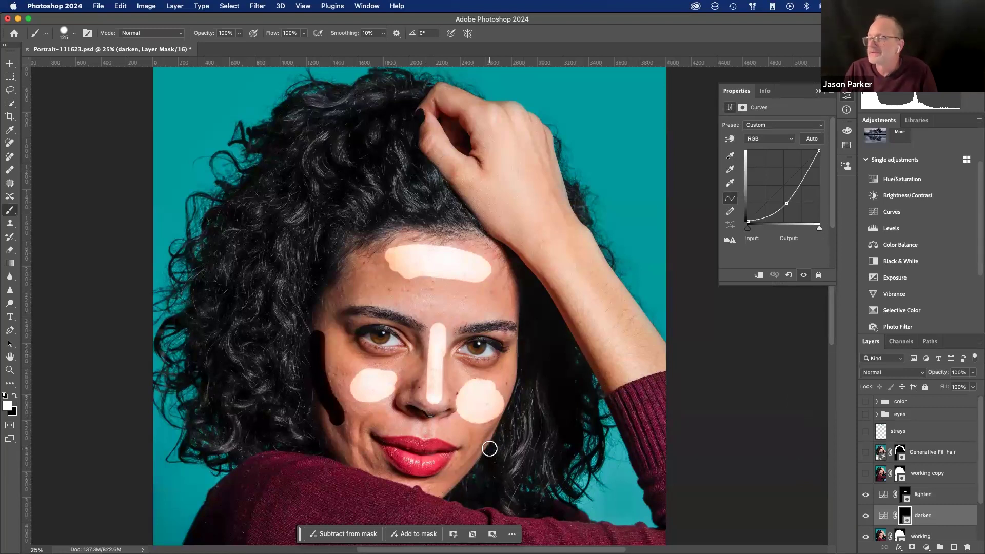
{"action": "left_click_drag", "start_coordinate": [520, 274], "coordinate": [519, 405]}
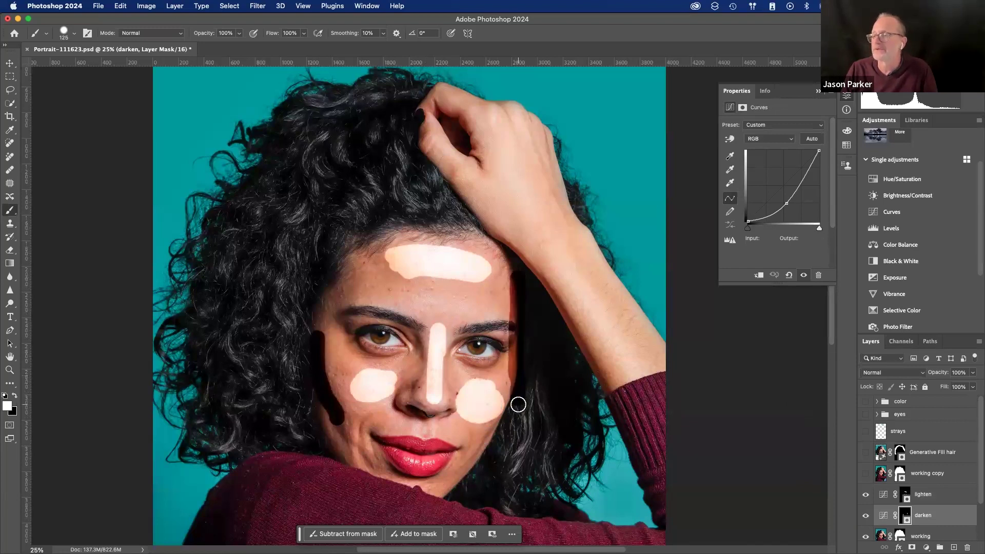
{"action": "left_click_drag", "start_coordinate": [334, 441], "coordinate": [352, 466]}
{"action": "left_click", "coordinate": [347, 280]}
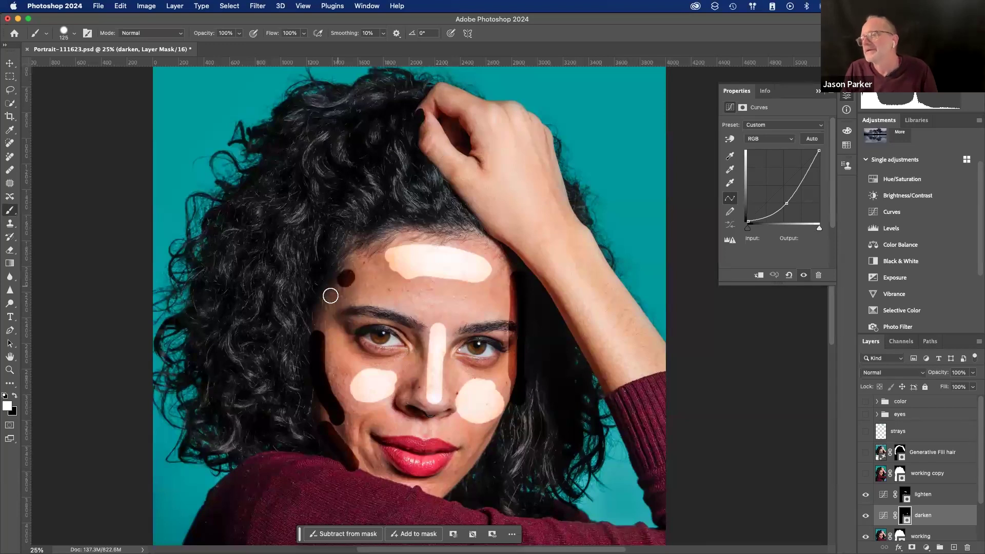
{"action": "left_click_drag", "start_coordinate": [331, 296], "coordinate": [319, 340]}
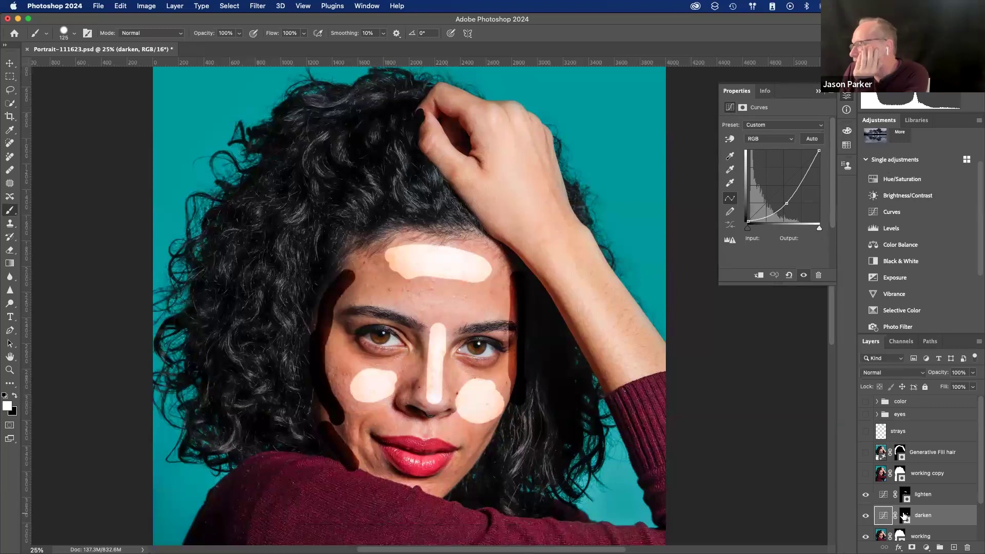
- Feather the "darken" layer's mask by about 160 px
{"action": "left_click", "coordinate": [743, 107]}
{"action": "left_click", "coordinate": [785, 213]}
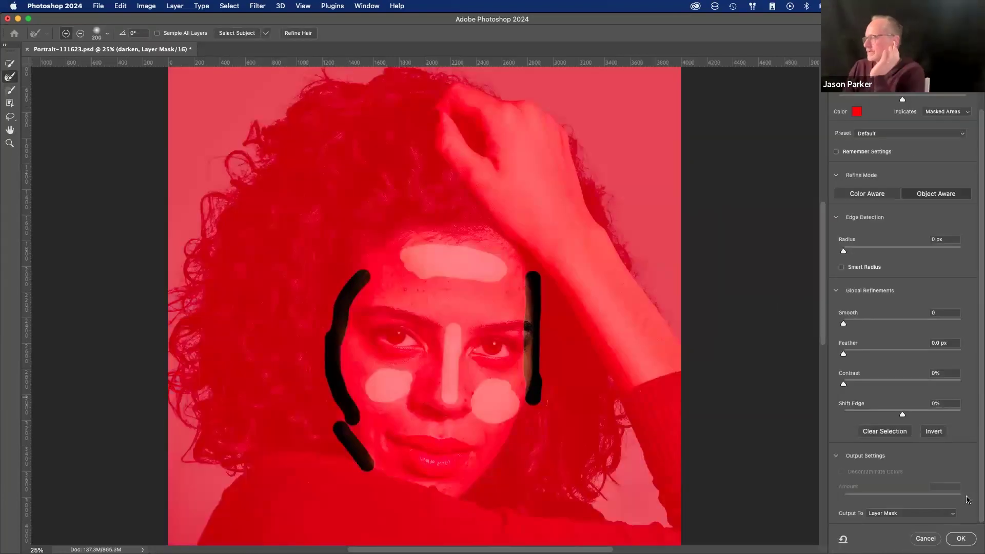
{"action": "left_click", "coordinate": [926, 539]}
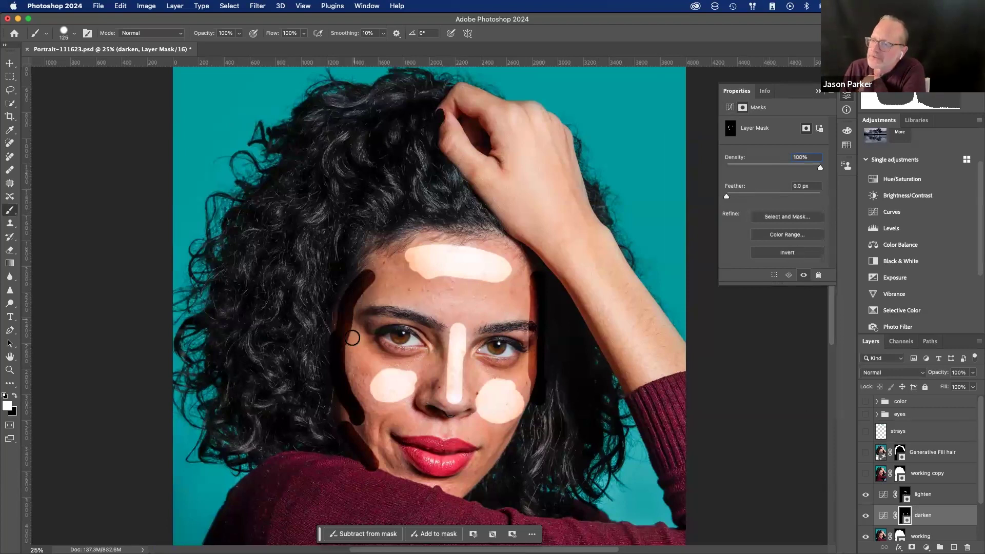
{"action": "left_click", "coordinate": [755, 196]}
{"action": "left_click_drag", "start_coordinate": [758, 197], "coordinate": [797, 196]}
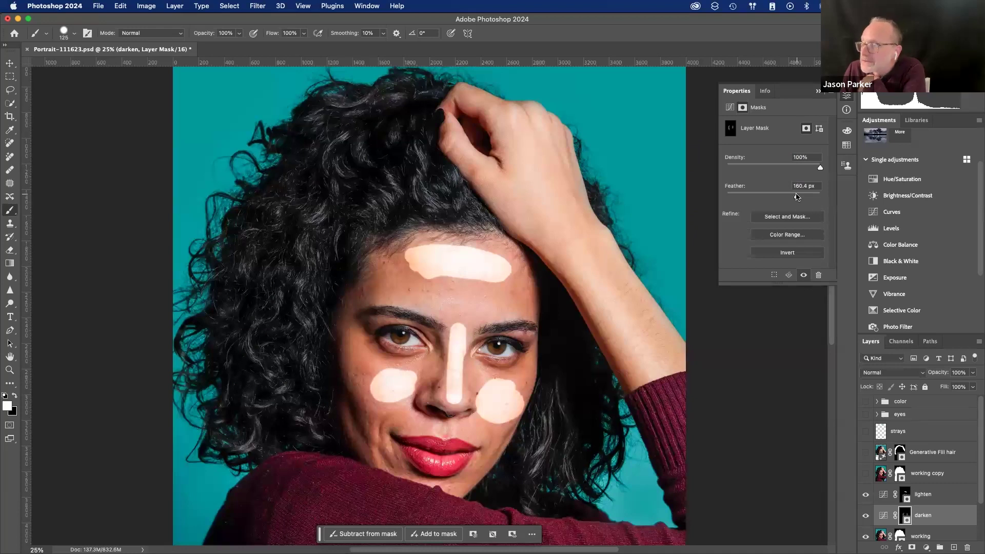
- Feather the "lighten" layer's mask by about 190.7 px
{"action": "left_click", "coordinate": [884, 495]}
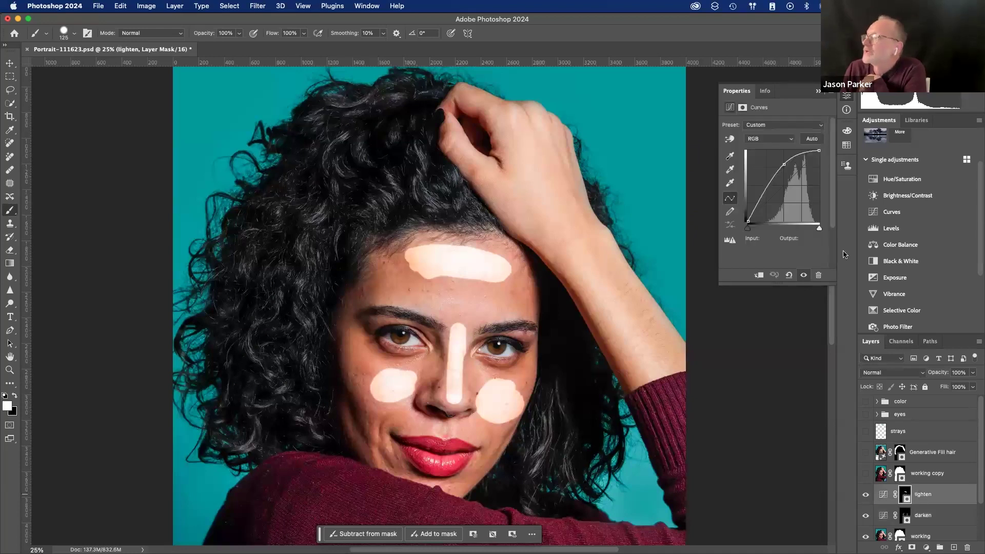
{"action": "left_click", "coordinate": [743, 108]}
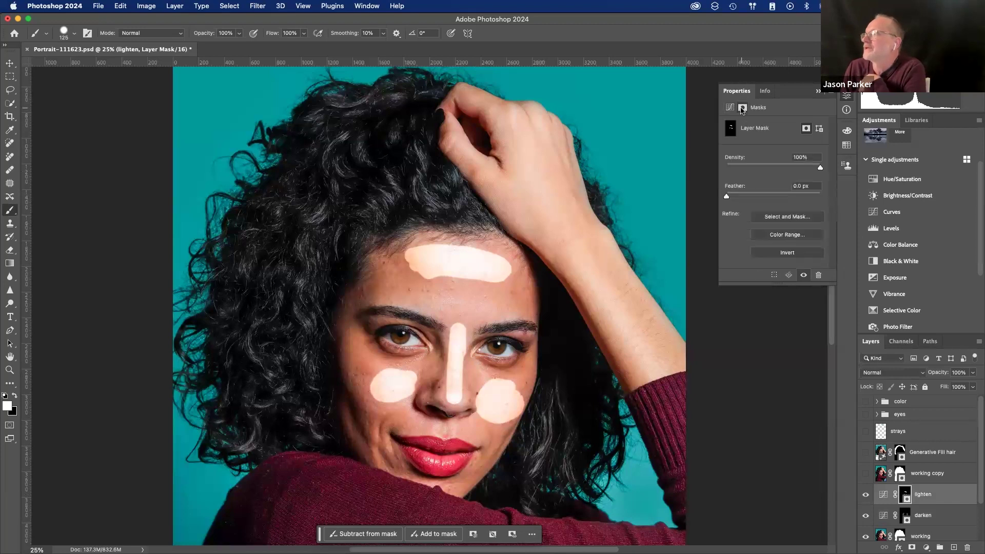
{"action": "left_click", "coordinate": [778, 195]}
{"action": "left_click_drag", "start_coordinate": [780, 196], "coordinate": [803, 198]}
- Compare the face with and without the "lighten" and "darken" layers, leaving both layers shown
{"action": "left_click", "coordinate": [865, 495]}
{"action": "left_click", "coordinate": [866, 495]}
{"action": "left_click", "coordinate": [866, 516]}
{"action": "left_click", "coordinate": [866, 516]}
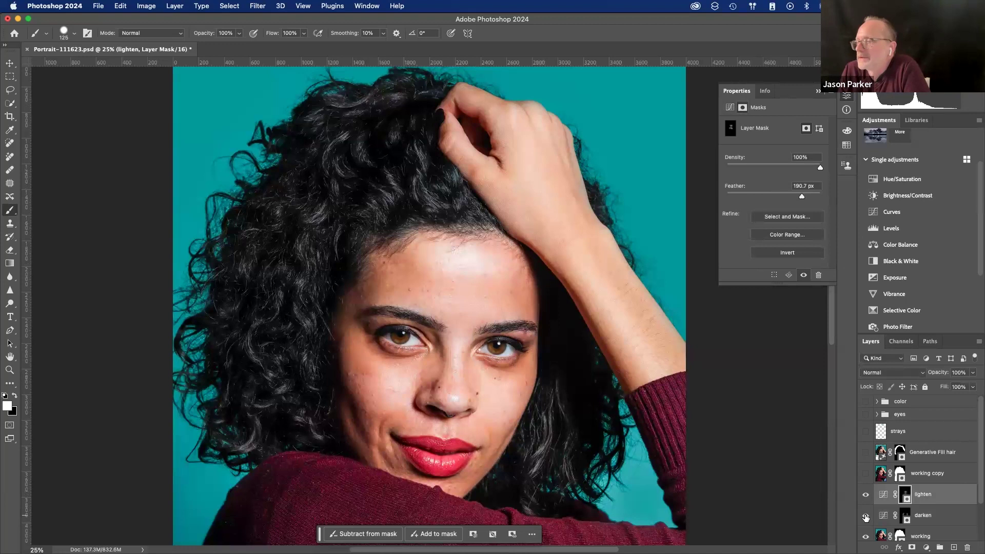
{"action": "left_click", "coordinate": [865, 516]}
{"action": "left_click", "coordinate": [865, 516]}
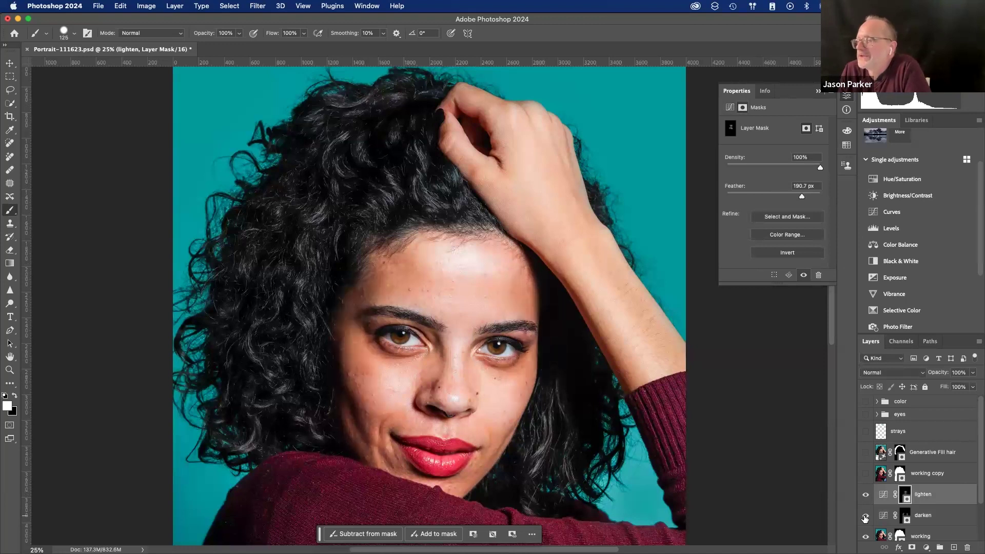
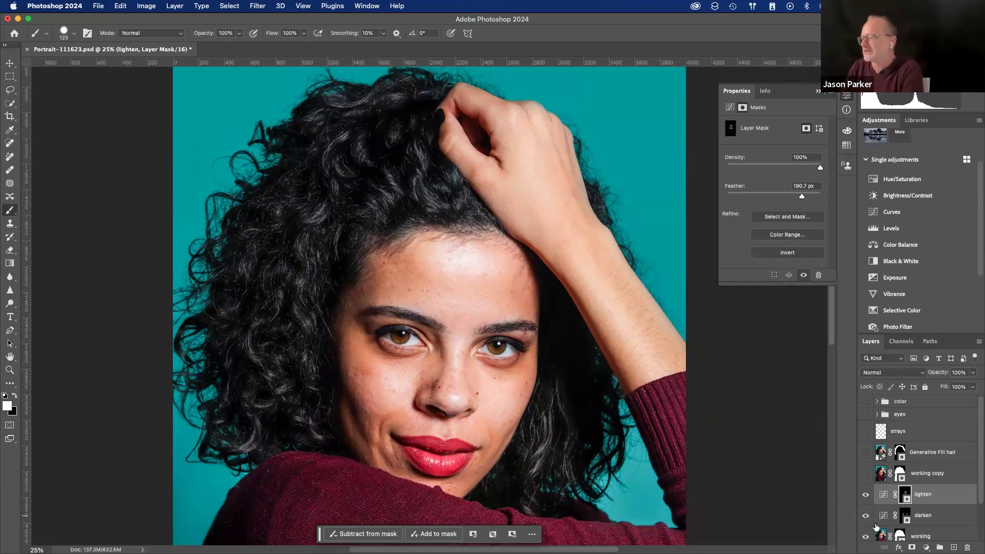
{"action": "left_click", "coordinate": [868, 495]}
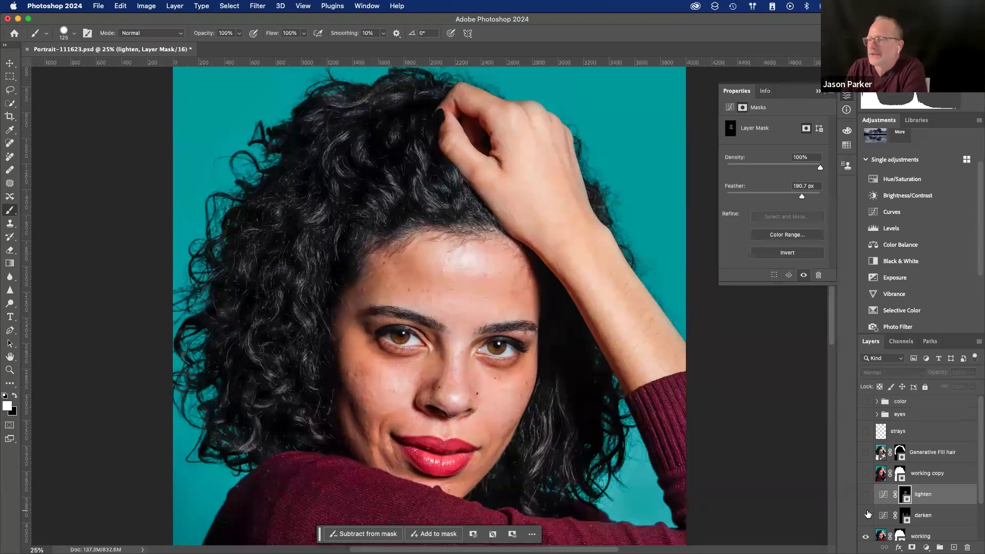
{"action": "left_click", "coordinate": [867, 495]}
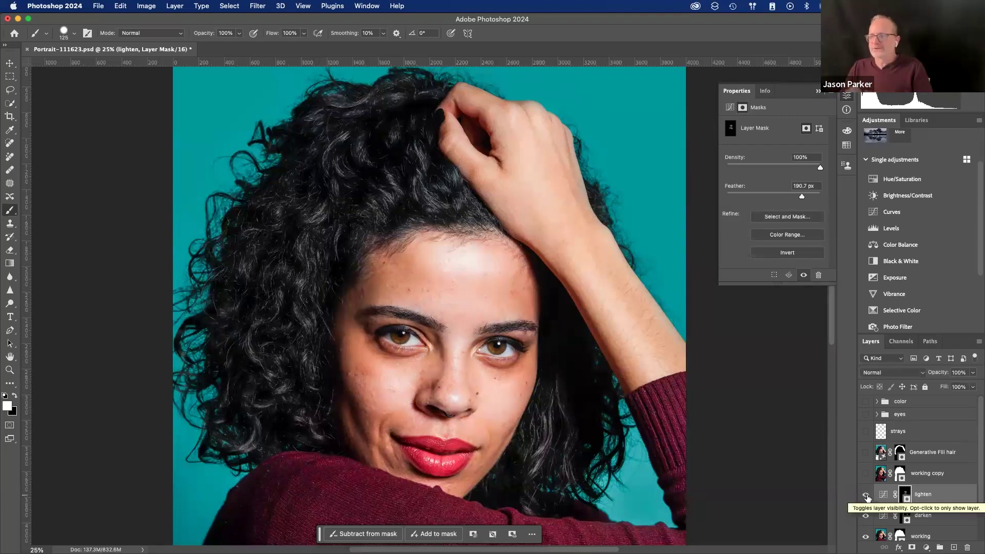
- Save the portrait document and hide the "lighten" and "darken" Curves layers
{"action": "key", "text": "super+s"}
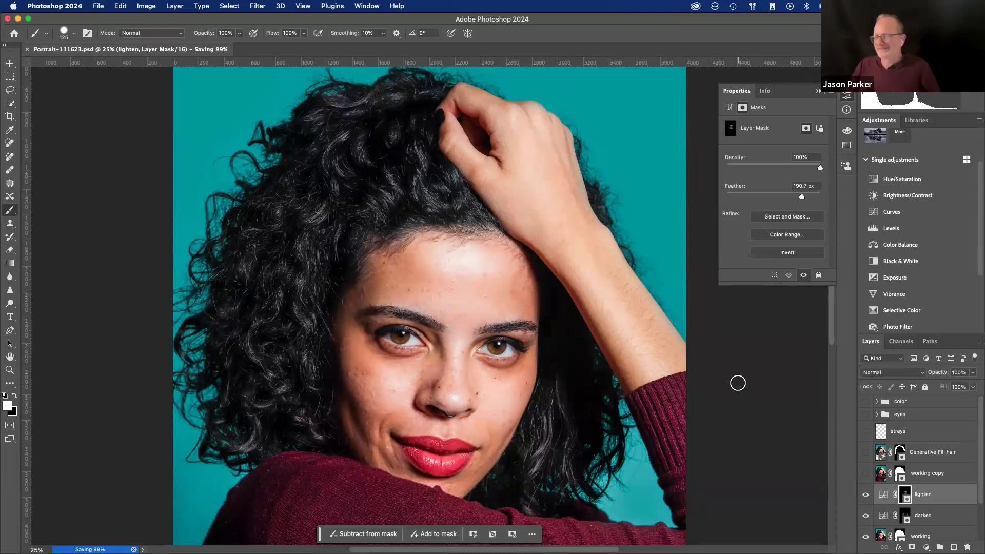
{"action": "key", "text": "super+plus"}
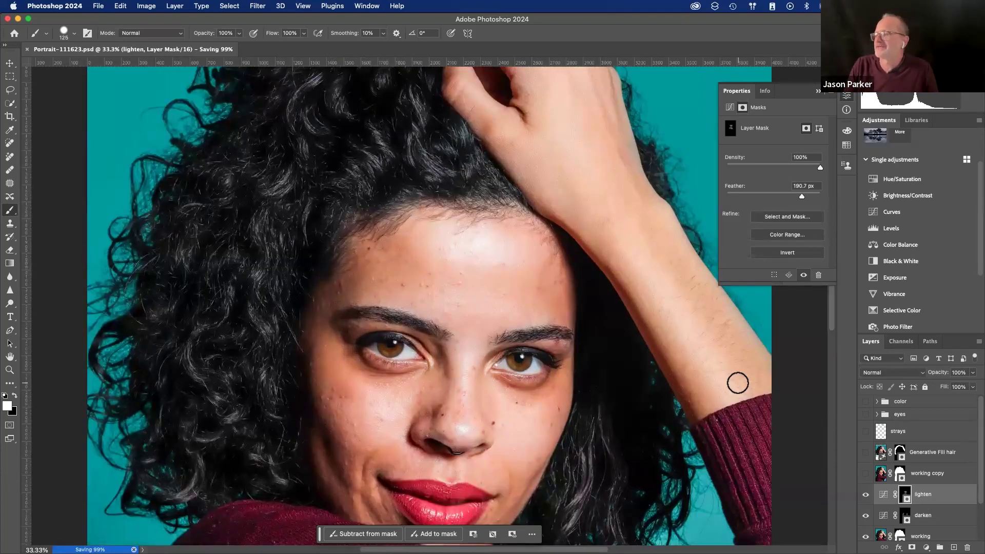
{"action": "scroll", "coordinate": [738, 383], "scroll_direction": "down", "scroll_amount": 3}
{"action": "scroll", "coordinate": [949, 494], "scroll_direction": "down", "scroll_amount": 2}
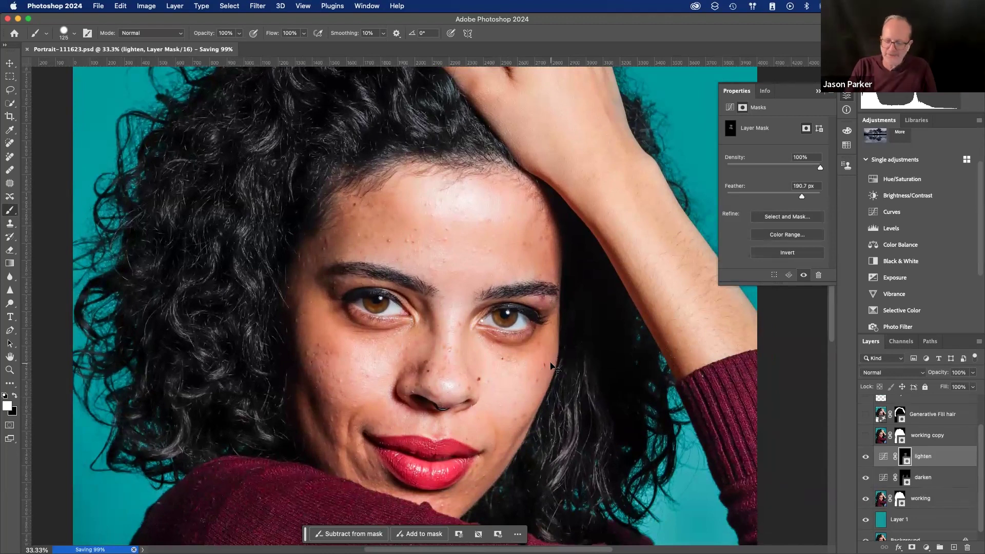
{"action": "key", "text": "super+plus"}
{"action": "left_click", "coordinate": [866, 456]}
{"action": "left_click", "coordinate": [866, 477]}
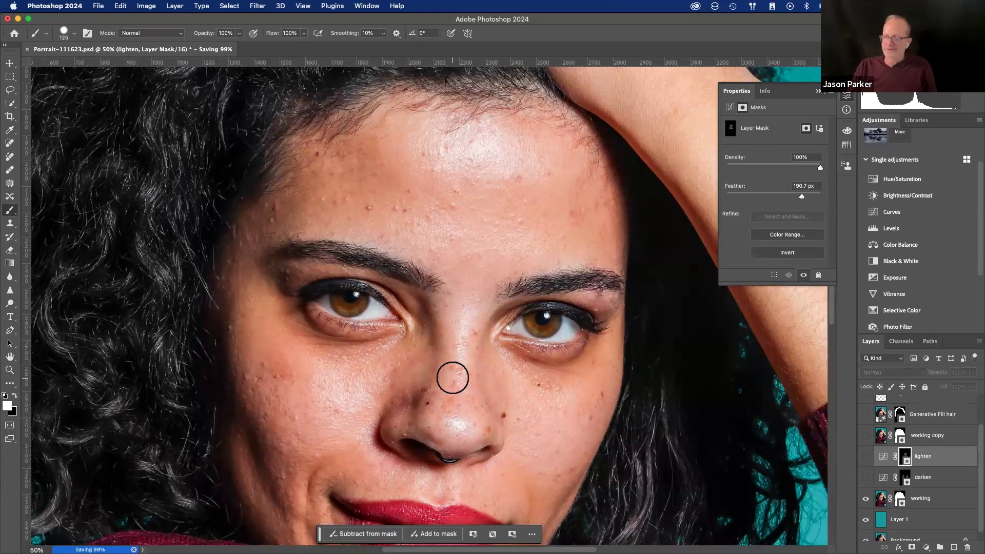
- Add a new layer named "blemishes" directly above the "working" layer
{"action": "key", "text": "super+plus"}
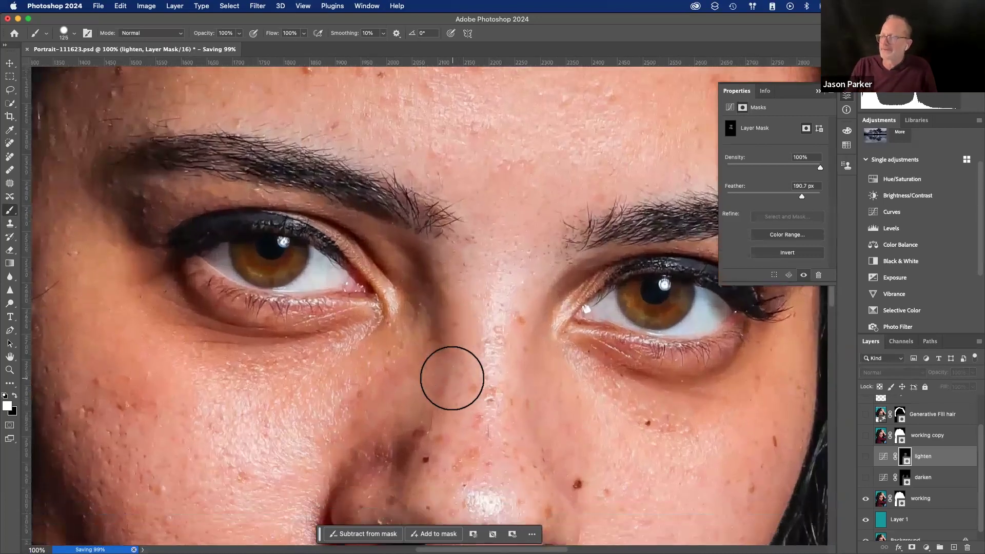
{"action": "scroll", "coordinate": [452, 378], "scroll_direction": "down", "scroll_amount": 3}
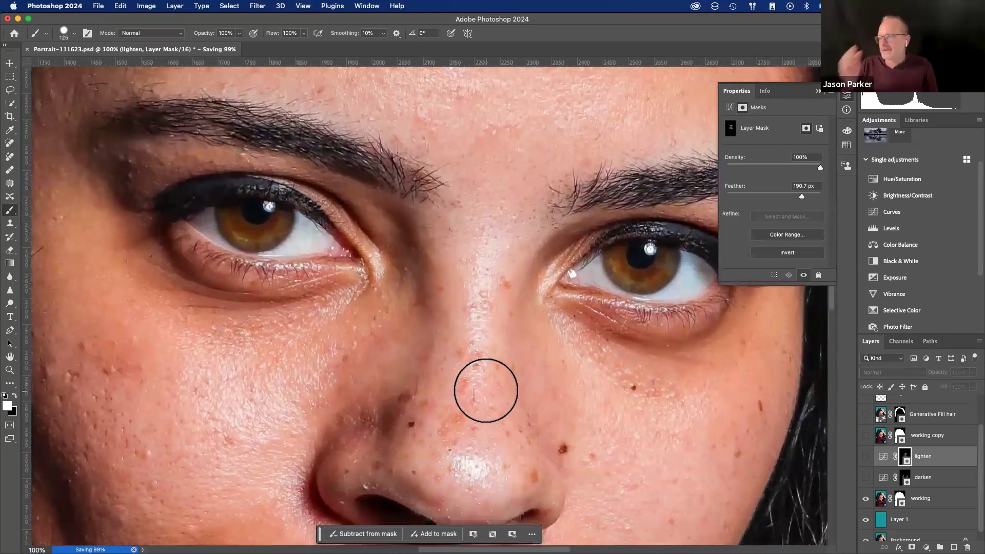
{"action": "key", "text": "bracketleft"}
{"action": "key", "text": "bracketleft"}
{"action": "key", "text": "bracketleft"}
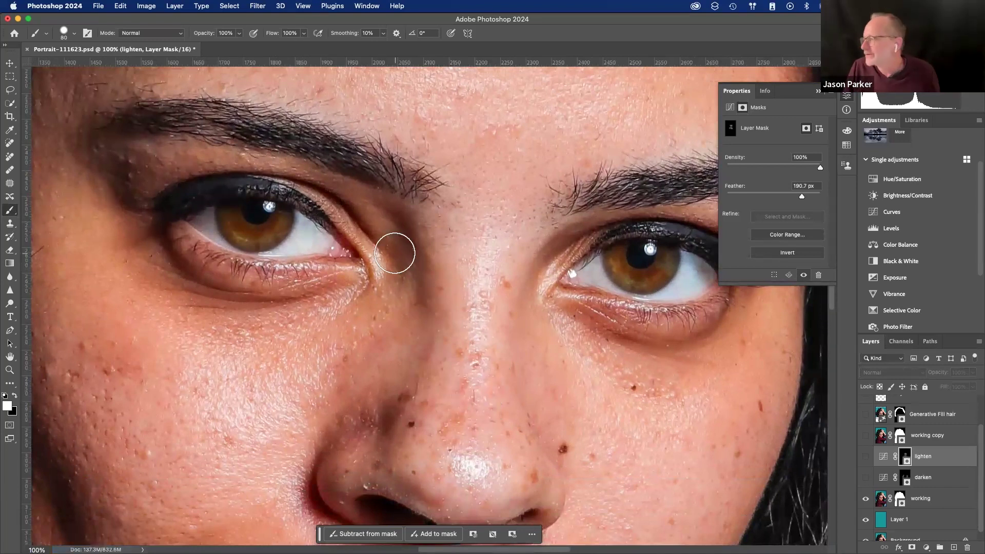
{"action": "left_click", "coordinate": [932, 503]}
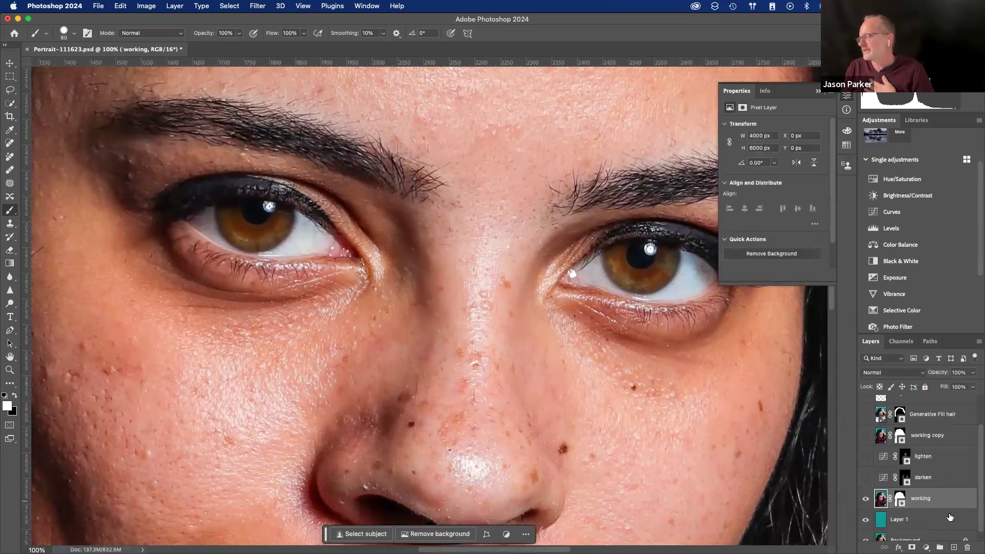
{"action": "key", "text": "super+shift+alt+n"}
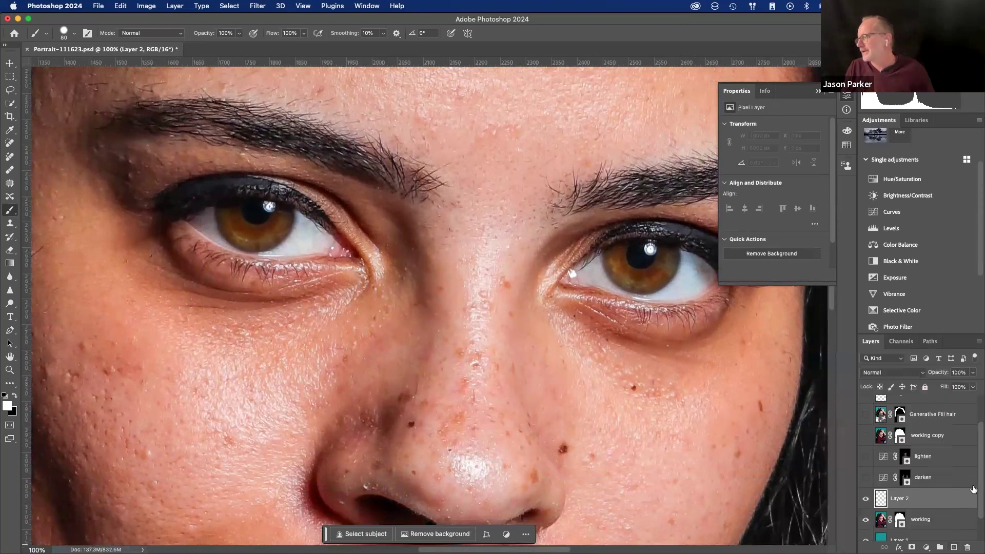
{"action": "double_click", "coordinate": [899, 500]}
{"action": "type", "text": "blemishes"}
{"action": "key", "text": "Return"}
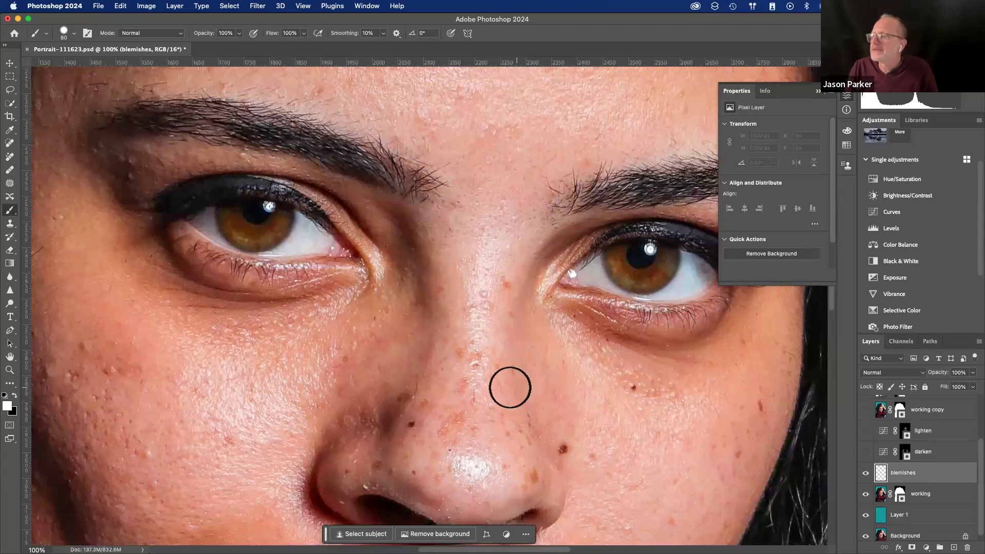
- Remove small blemishes on the bridge of the nose with the Spot Healing Brush at size 50
{"action": "left_click", "coordinate": [10, 143]}
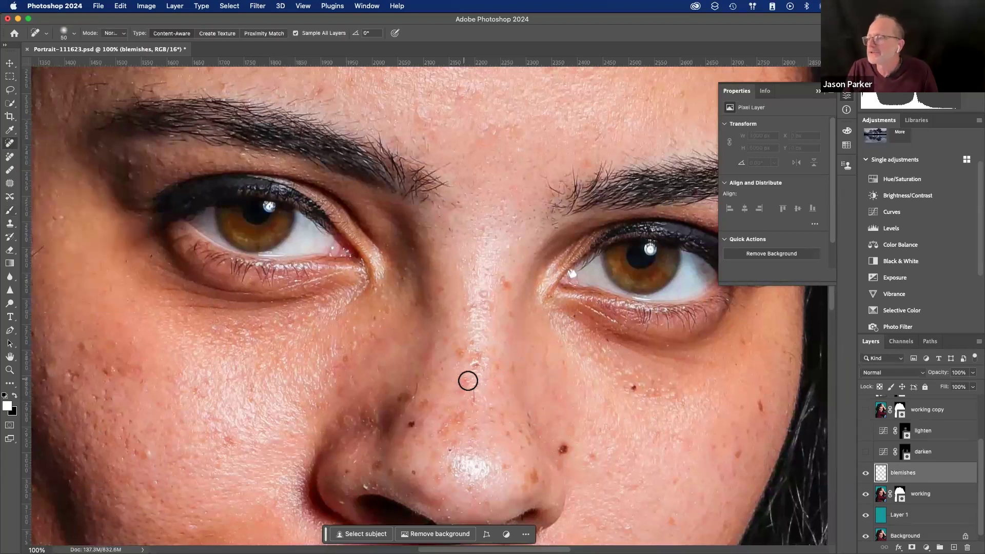
{"action": "left_click", "coordinate": [472, 393]}
{"action": "left_click", "coordinate": [412, 389]}
{"action": "left_click", "coordinate": [419, 386]}
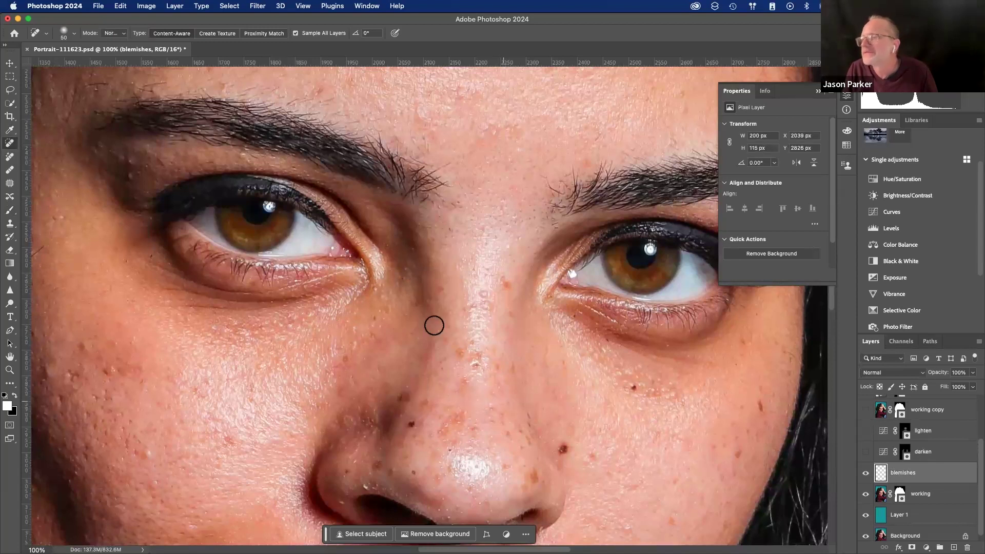
- Spot-heal blemishes on the forehead above the eyebrow and on the nose bridge between the eyes
{"action": "scroll", "coordinate": [413, 291], "scroll_direction": "up", "scroll_amount": 5}
{"action": "scroll", "coordinate": [414, 290], "scroll_direction": "left", "scroll_amount": 3}
{"action": "left_click", "coordinate": [368, 173]}
{"action": "left_click", "coordinate": [516, 379]}
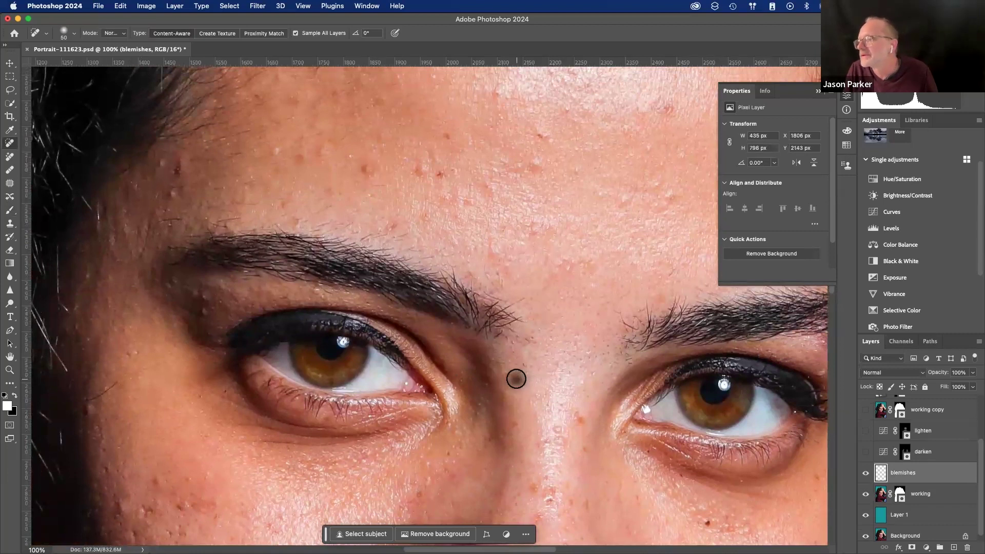
{"action": "scroll", "coordinate": [533, 367], "scroll_direction": "down", "scroll_amount": 3}
{"action": "scroll", "coordinate": [534, 367], "scroll_direction": "right", "scroll_amount": 4}
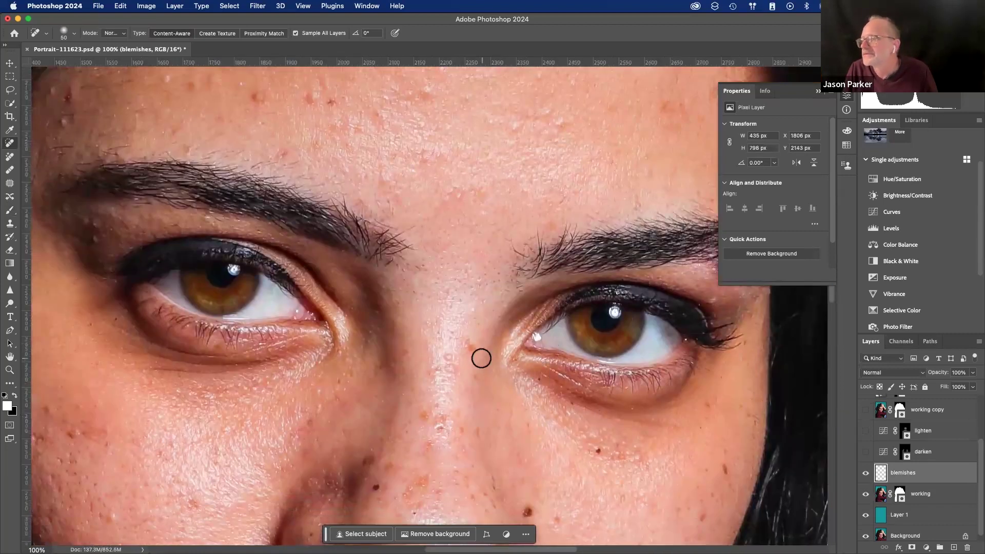
{"action": "left_click", "coordinate": [449, 358]}
{"action": "left_click", "coordinate": [453, 371]}
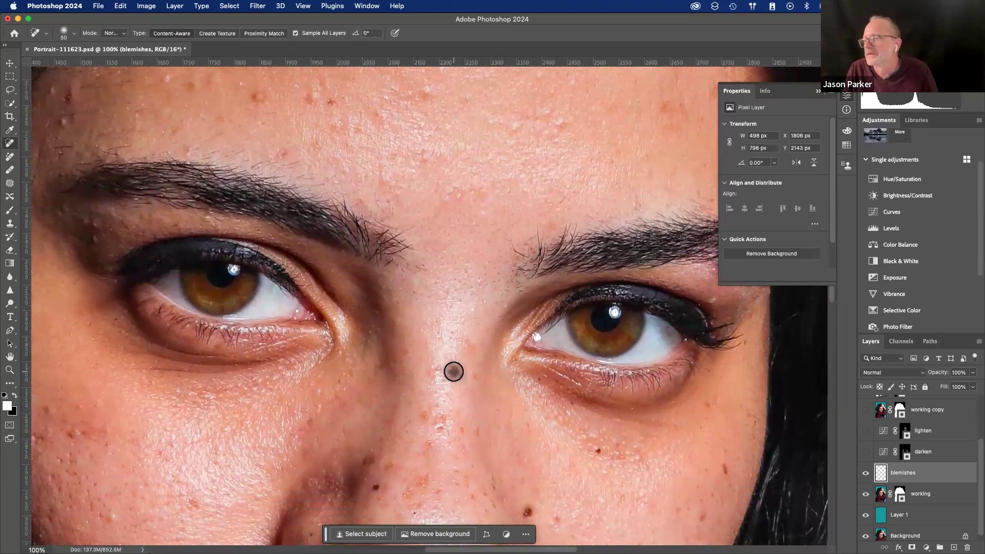
- Heal the white specks along the nostril rim and on the underside of the nose tip, reducing the brush size to 40
{"action": "scroll", "coordinate": [453, 371], "scroll_direction": "down", "scroll_amount": 3}
{"action": "scroll", "coordinate": [454, 372], "scroll_direction": "left", "scroll_amount": 2}
{"action": "scroll", "coordinate": [516, 396], "scroll_direction": "down", "scroll_amount": 2}
{"action": "scroll", "coordinate": [516, 396], "scroll_direction": "right", "scroll_amount": 1}
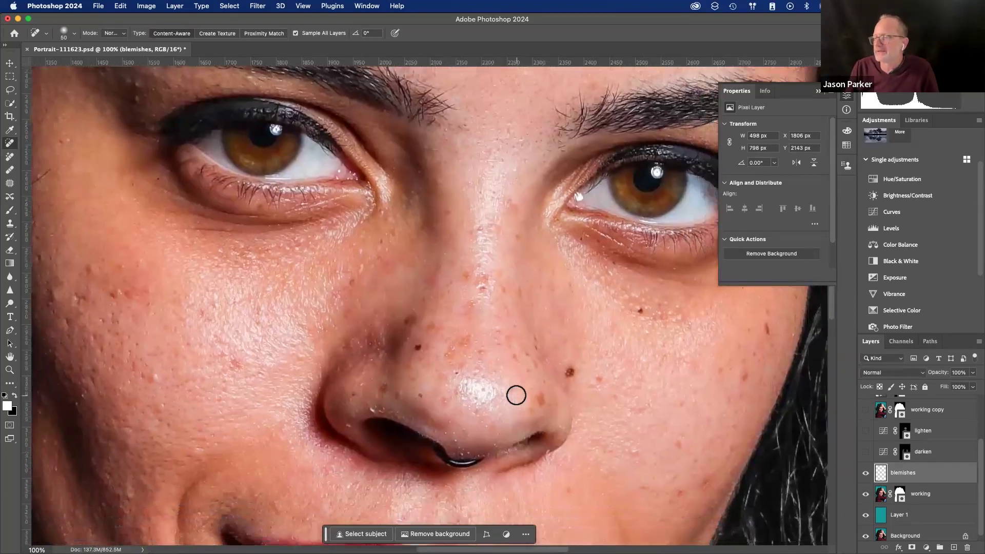
{"action": "left_click", "coordinate": [374, 405]}
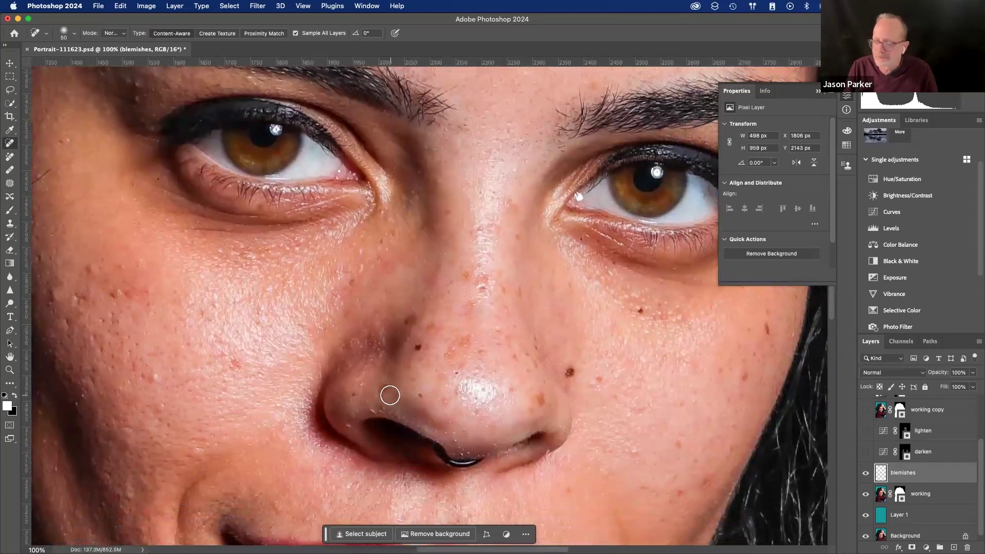
{"action": "scroll", "coordinate": [390, 395], "scroll_direction": "up", "scroll_amount": 5}
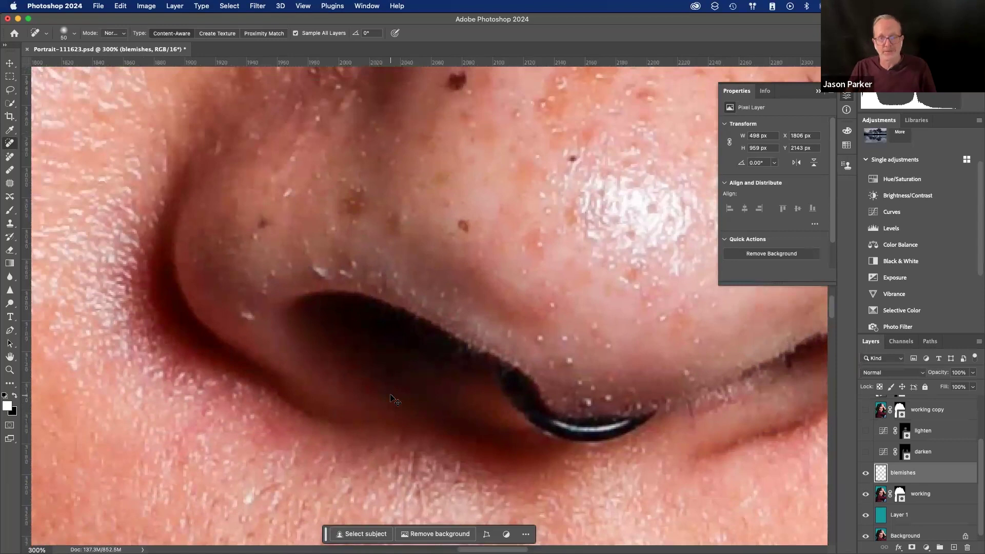
{"action": "mouse_move", "coordinate": [390, 393]}
{"action": "left_mouse_down"}
{"action": "mouse_move", "coordinate": [429, 314]}
{"action": "mouse_move", "coordinate": [387, 328]}
{"action": "mouse_move", "coordinate": [348, 380]}
{"action": "mouse_move", "coordinate": [375, 399]}
{"action": "left_mouse_up"}
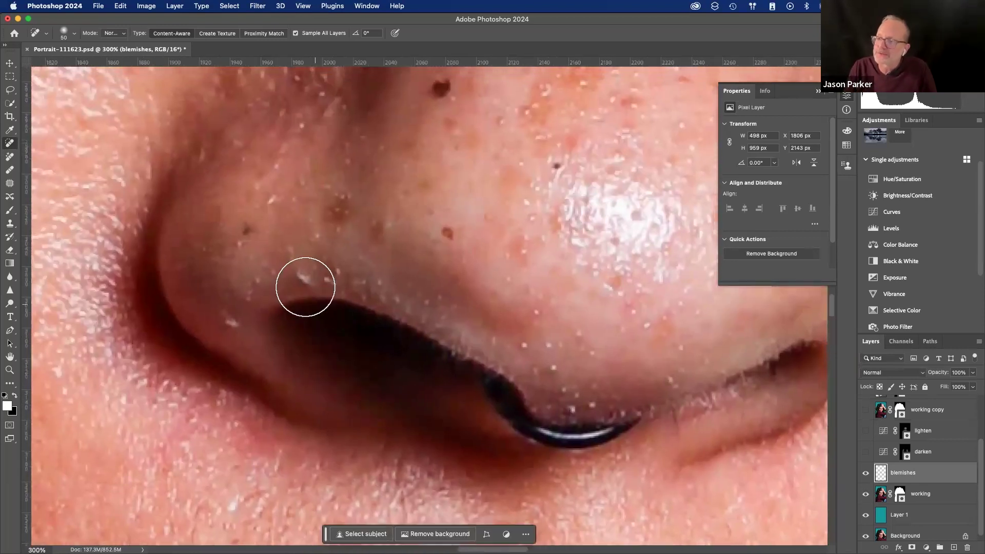
{"action": "key", "text": "bracketleft"}
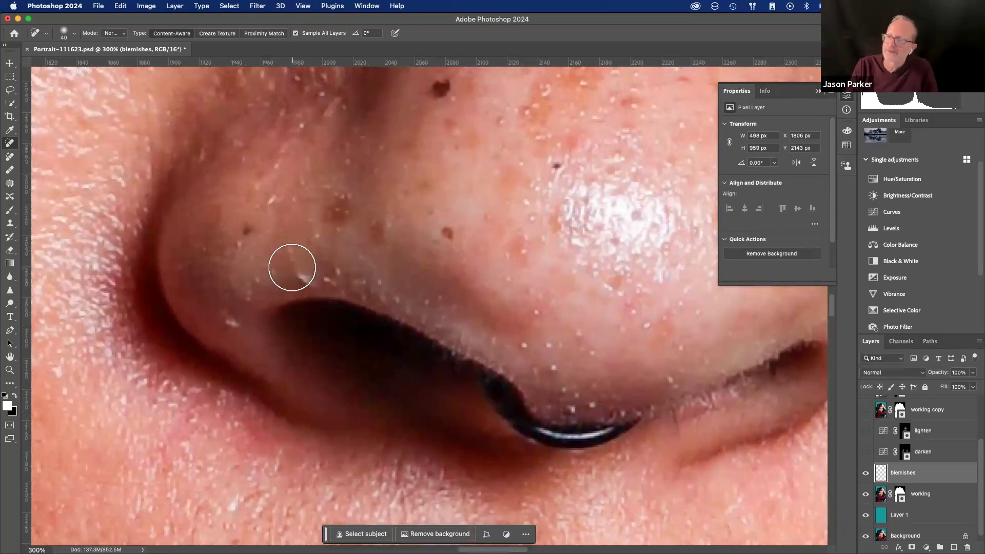
{"action": "left_click", "coordinate": [572, 328]}
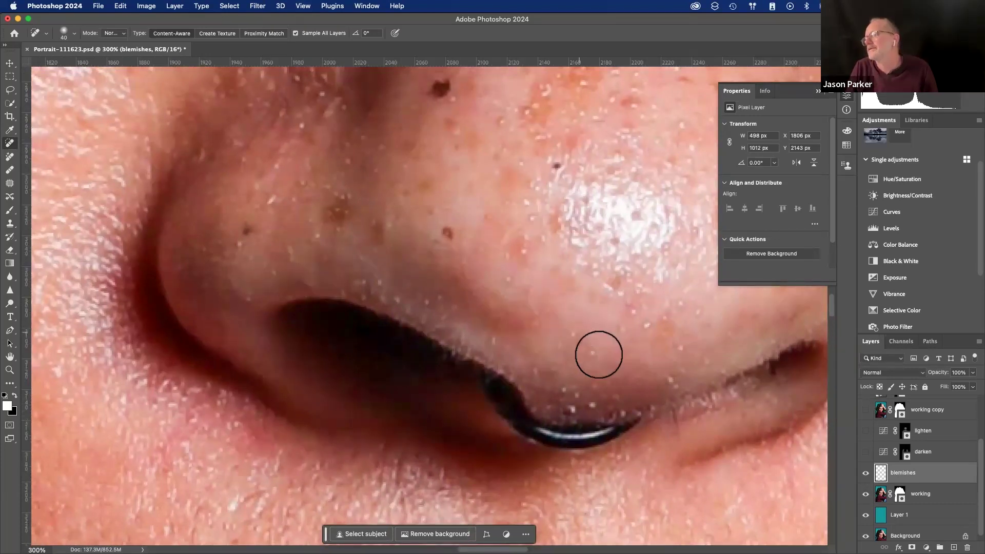
{"action": "left_click", "coordinate": [569, 340]}
{"action": "left_click", "coordinate": [569, 340]}
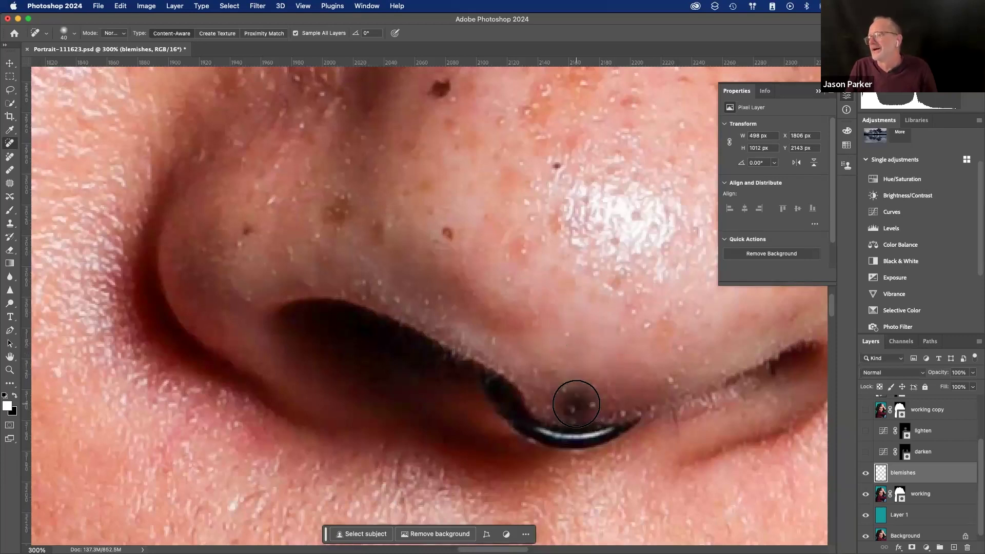
- Clone clean skin over the fine hair under the nose beside the nose ring, using the Clone Stamp at size 20
{"action": "left_click", "coordinate": [10, 224]}
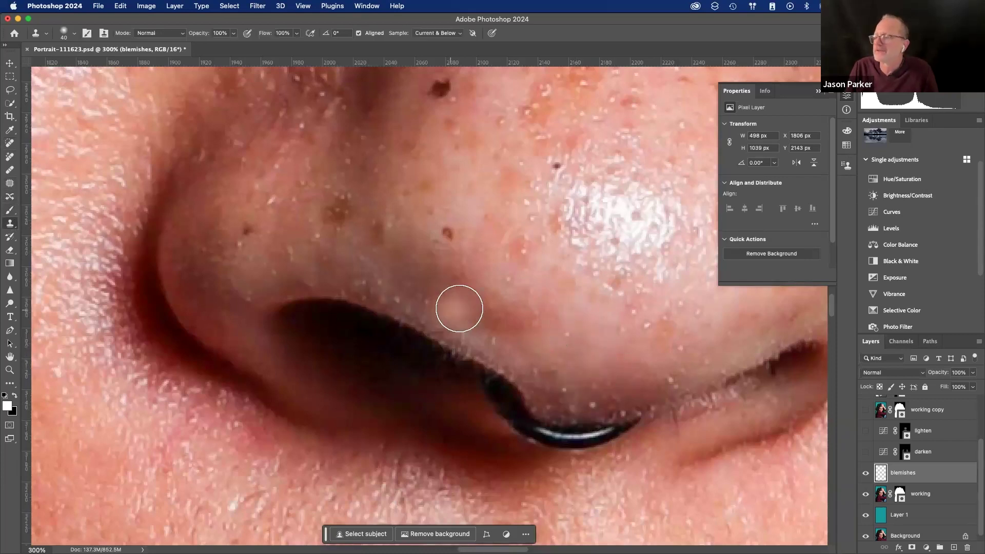
{"action": "key", "text": "bracketleft"}
{"action": "key", "text": "bracketleft"}
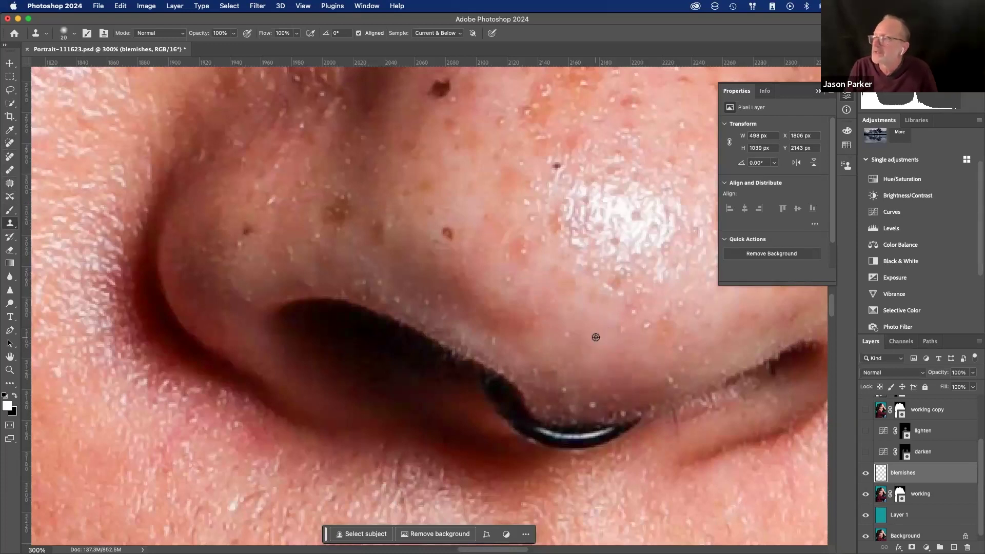
{"action": "left_click", "coordinate": [595, 337], "text": "alt"}
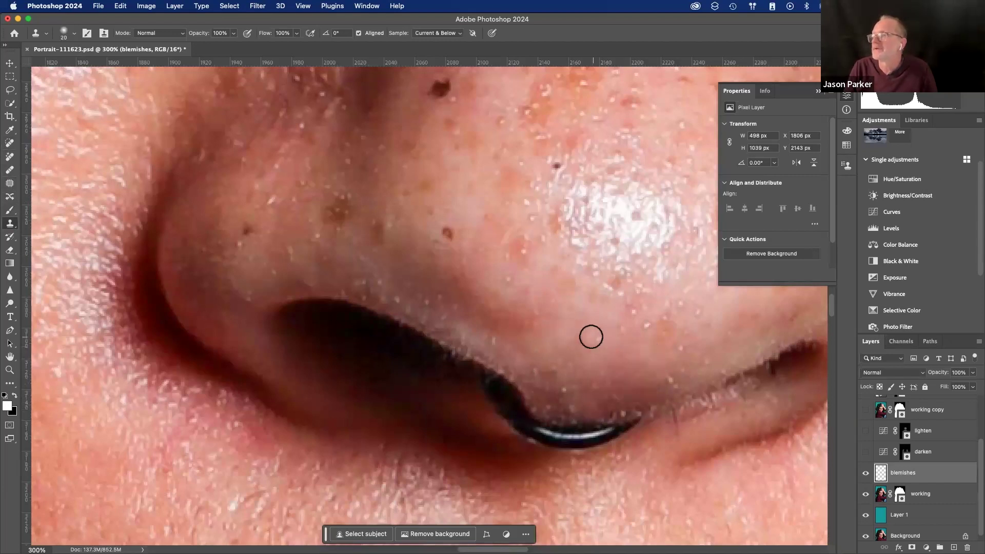
{"action": "scroll", "coordinate": [575, 318], "scroll_direction": "right", "scroll_amount": 5}
{"action": "scroll", "coordinate": [575, 318], "scroll_direction": "down", "scroll_amount": 2}
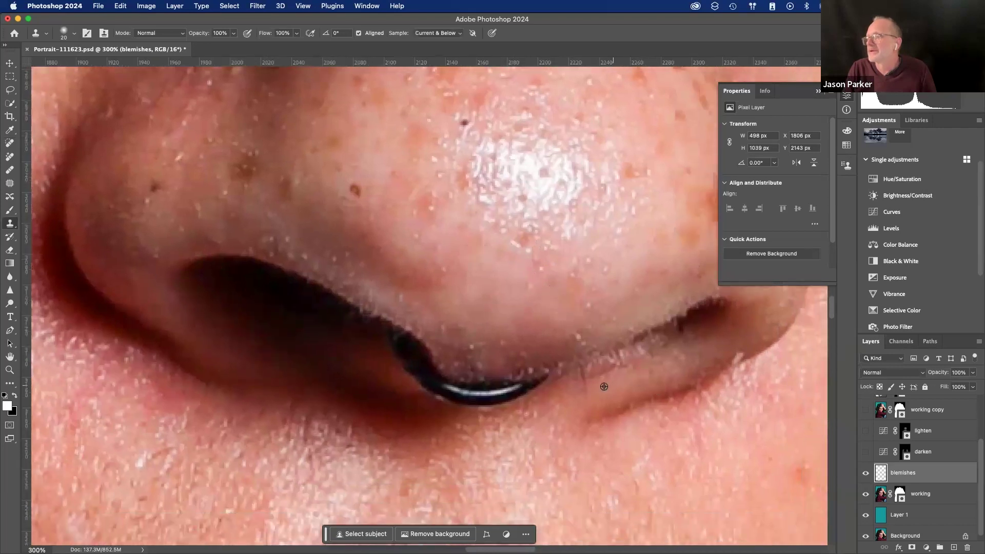
{"action": "left_click_drag", "start_coordinate": [587, 368], "coordinate": [585, 389]}
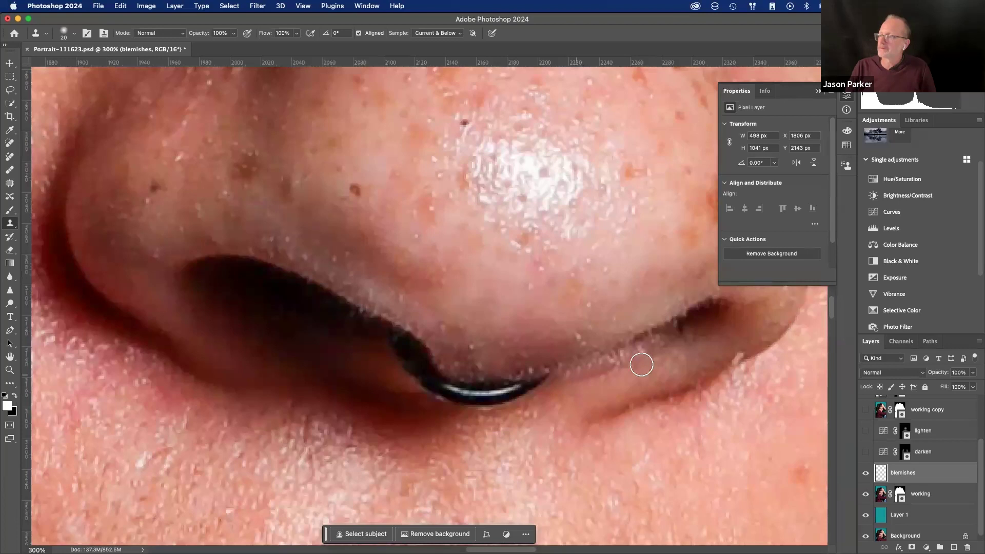
- Clone skin texture over part of the stray curved hair on the upper forehead below the hairline
{"action": "scroll", "coordinate": [720, 356], "scroll_direction": "down", "scroll_amount": 15}
{"action": "scroll", "coordinate": [720, 356], "scroll_direction": "right", "scroll_amount": 5}
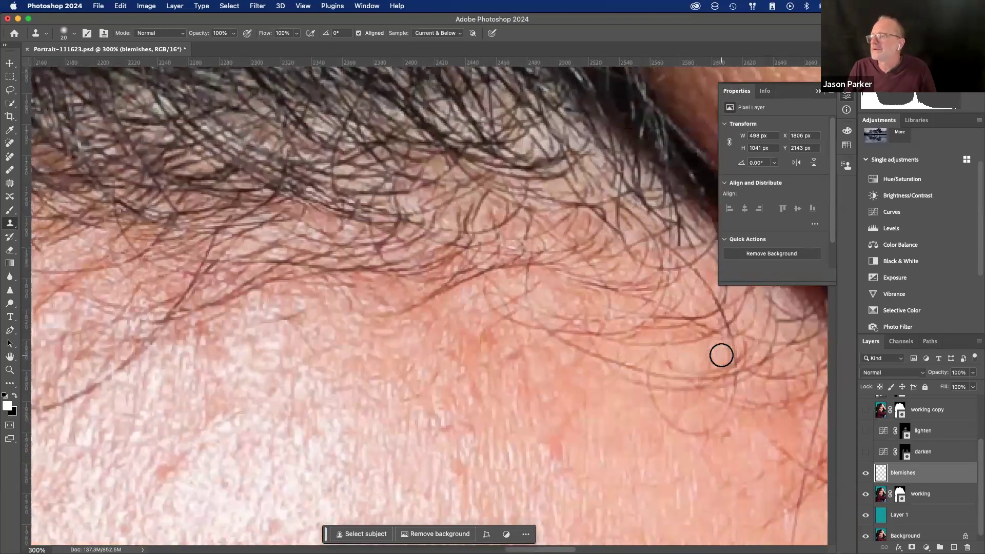
{"action": "scroll", "coordinate": [394, 390], "scroll_direction": "left", "scroll_amount": 10}
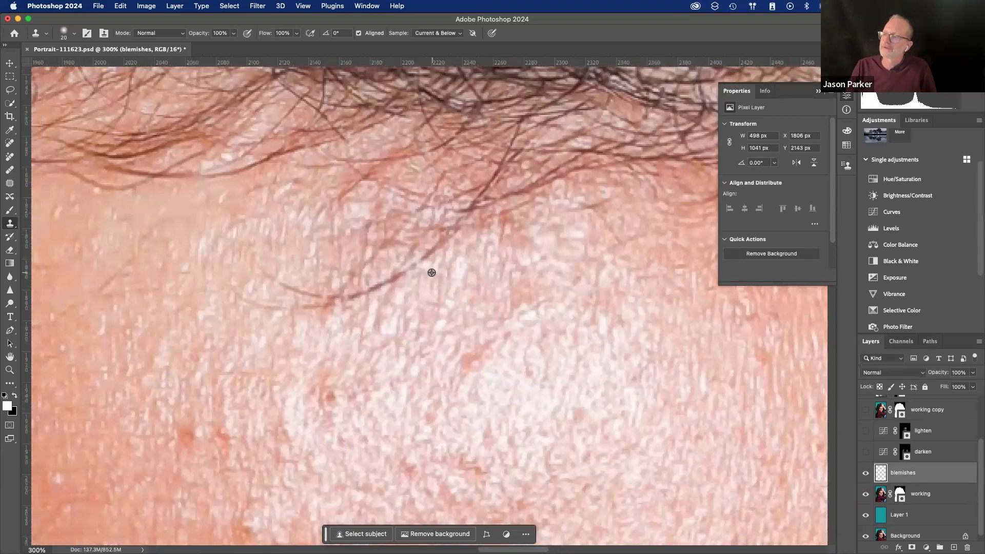
{"action": "left_click_drag", "start_coordinate": [415, 263], "coordinate": [387, 293]}
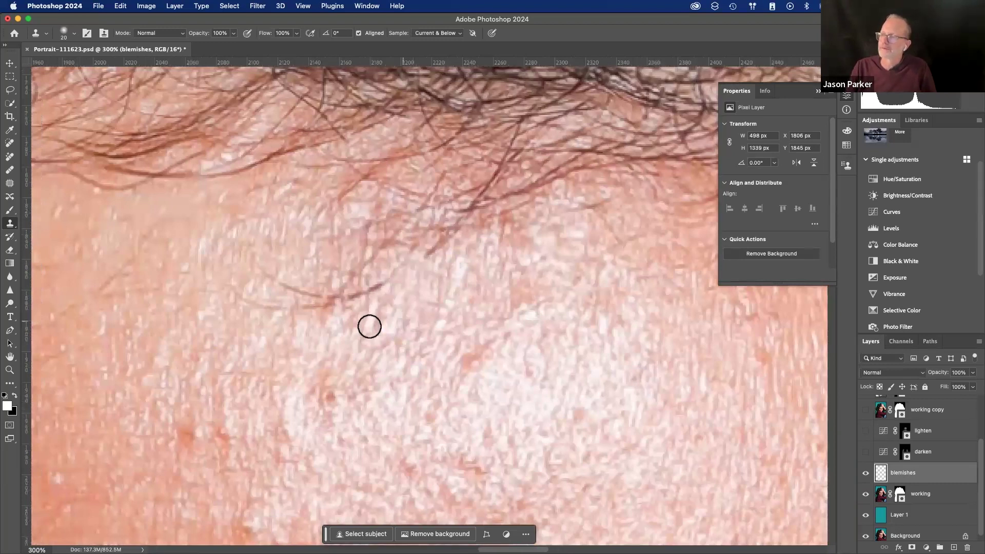
- Review the whole face and compare it with and without the "blemishes" layer, leaving the layer shown
{"action": "scroll", "coordinate": [303, 284], "scroll_direction": "down", "scroll_amount": 10}
{"action": "scroll", "coordinate": [302, 284], "scroll_direction": "right", "scroll_amount": 4}
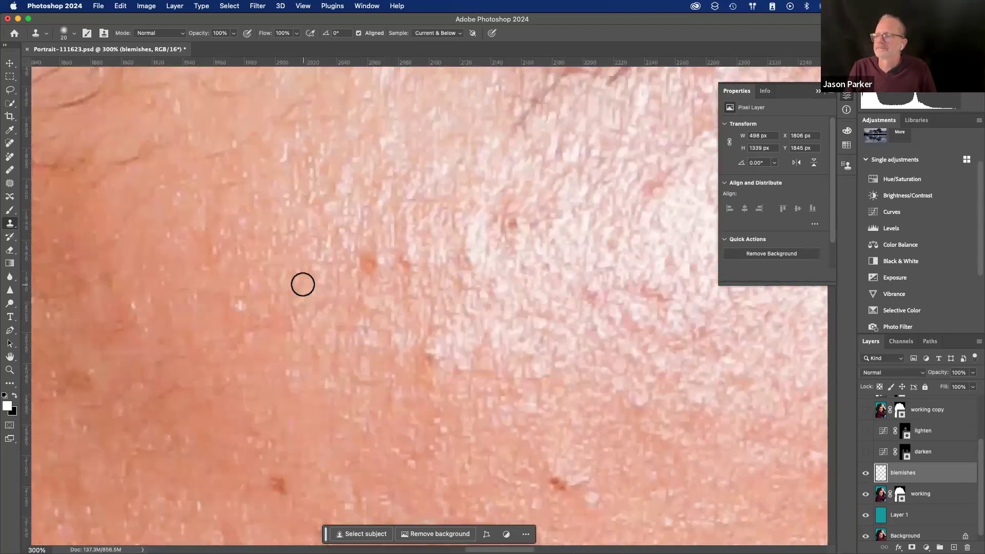
{"action": "key", "text": "super+0"}
{"action": "key", "text": "super+plus"}
{"action": "key", "text": "super+plus"}
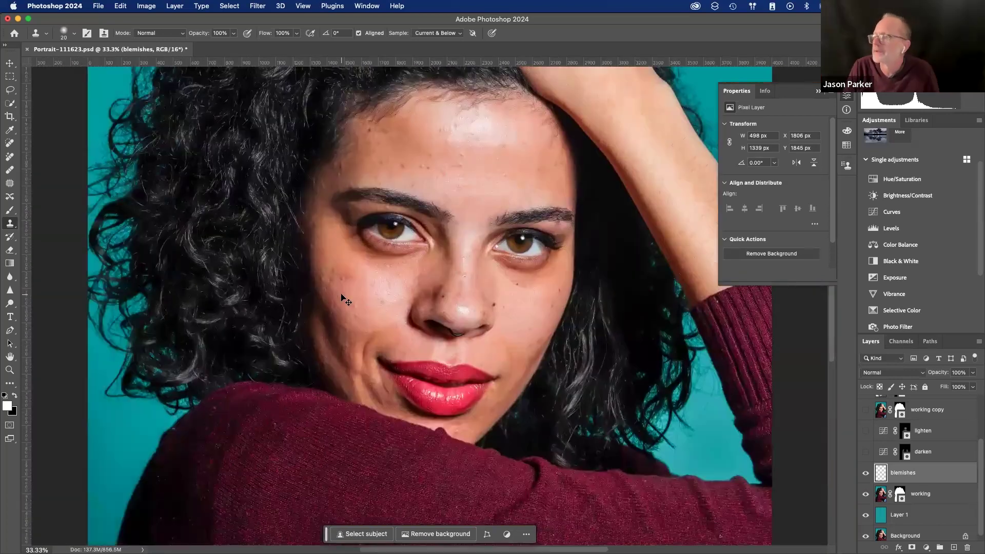
{"action": "scroll", "coordinate": [340, 294], "scroll_direction": "up", "scroll_amount": 3}
{"action": "scroll", "coordinate": [341, 294], "scroll_direction": "right", "scroll_amount": 2}
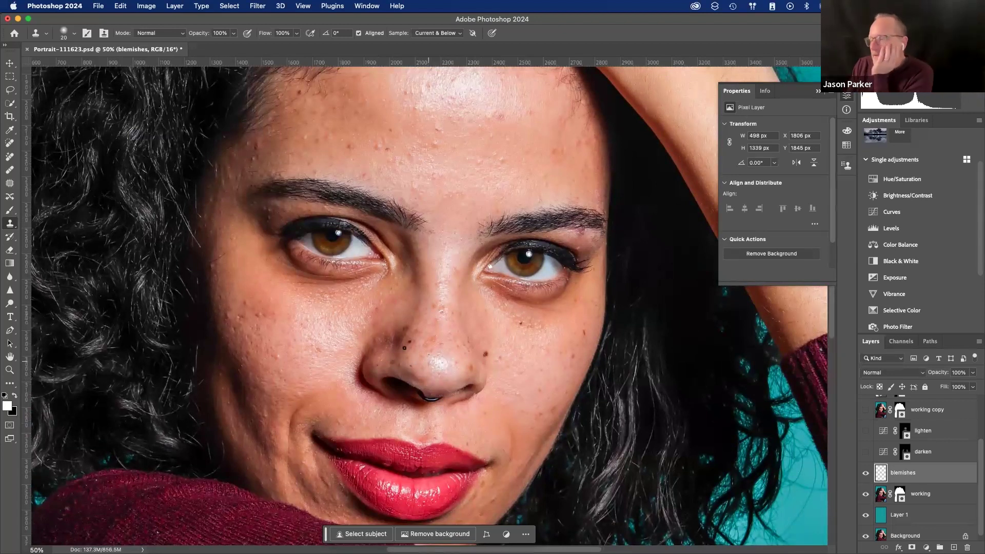
{"action": "scroll", "coordinate": [425, 150], "scroll_direction": "up", "scroll_amount": 2}
{"action": "scroll", "coordinate": [425, 150], "scroll_direction": "right", "scroll_amount": 4}
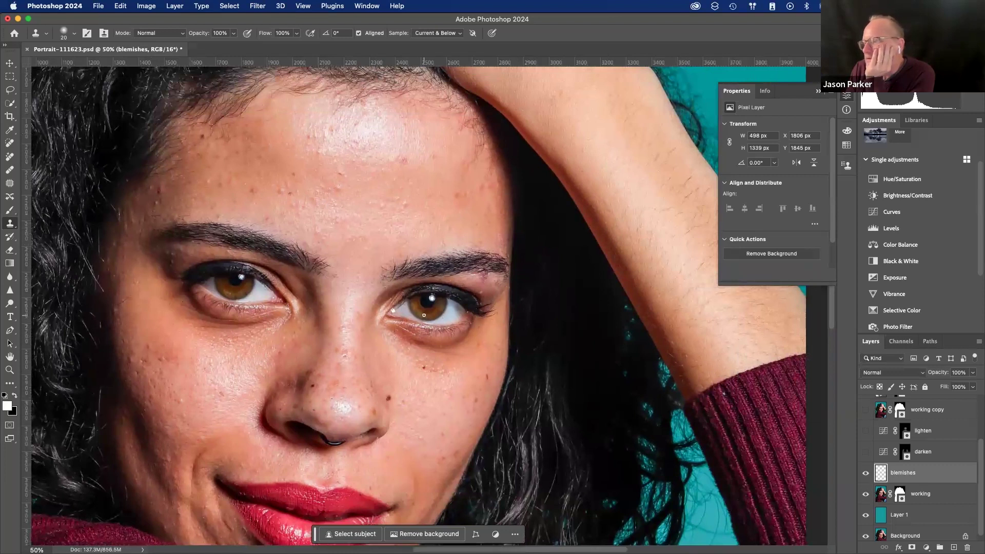
{"action": "scroll", "coordinate": [424, 315], "scroll_direction": "down", "scroll_amount": 1}
{"action": "scroll", "coordinate": [424, 315], "scroll_direction": "left", "scroll_amount": 2}
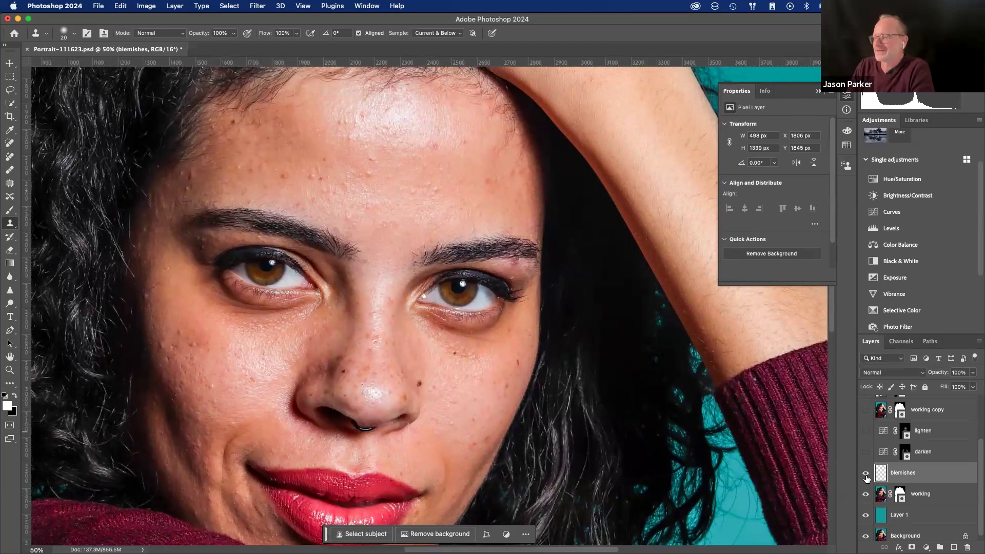
{"action": "left_click", "coordinate": [866, 472]}
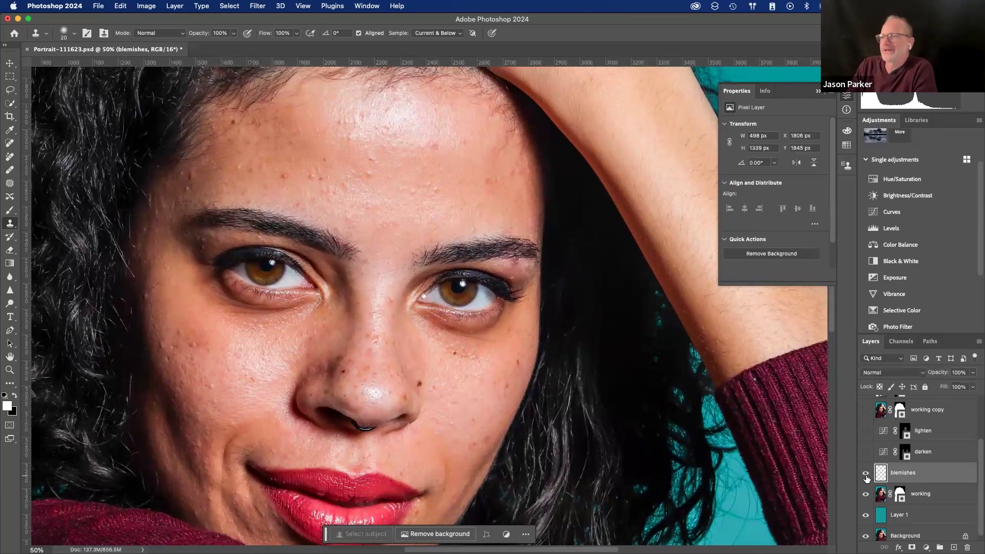
{"action": "left_click", "coordinate": [866, 474]}
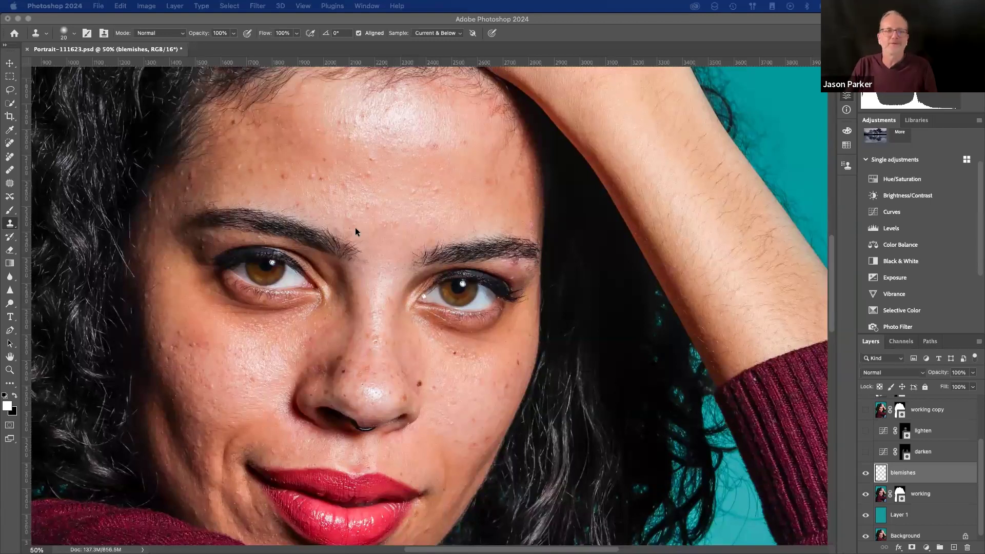
- Merge the "blemishes" and "working" layers into one layer
{"action": "scroll", "coordinate": [940, 491], "scroll_direction": "down", "scroll_amount": 1}
{"action": "left_click", "coordinate": [939, 491]}
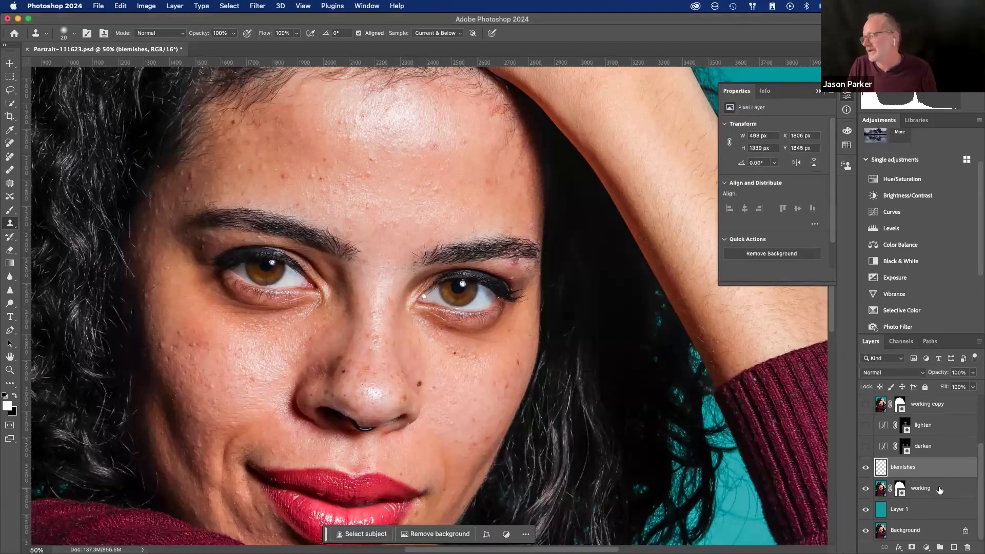
{"action": "left_click", "coordinate": [939, 490], "text": "shift"}
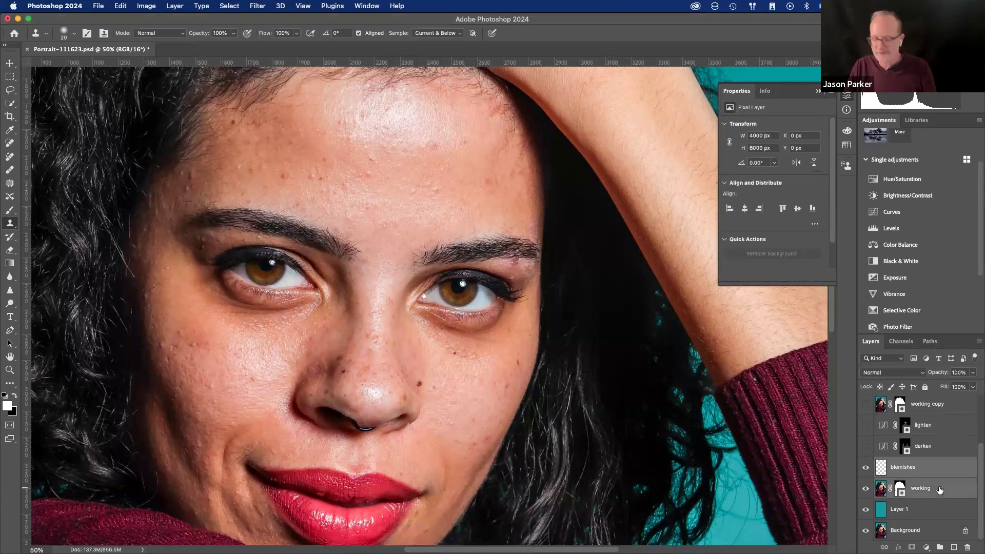
{"action": "right_click", "coordinate": [940, 490]}
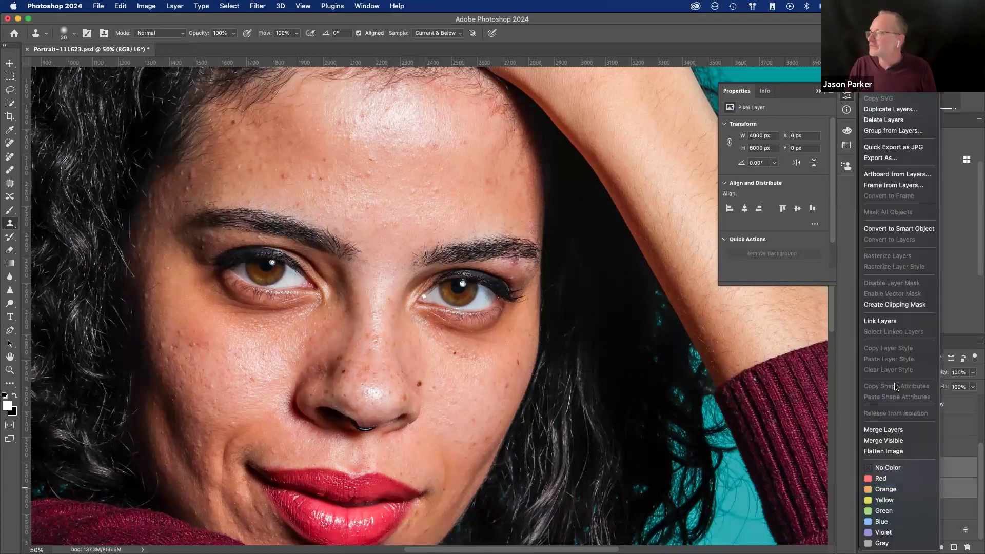
{"action": "left_click", "coordinate": [902, 431]}
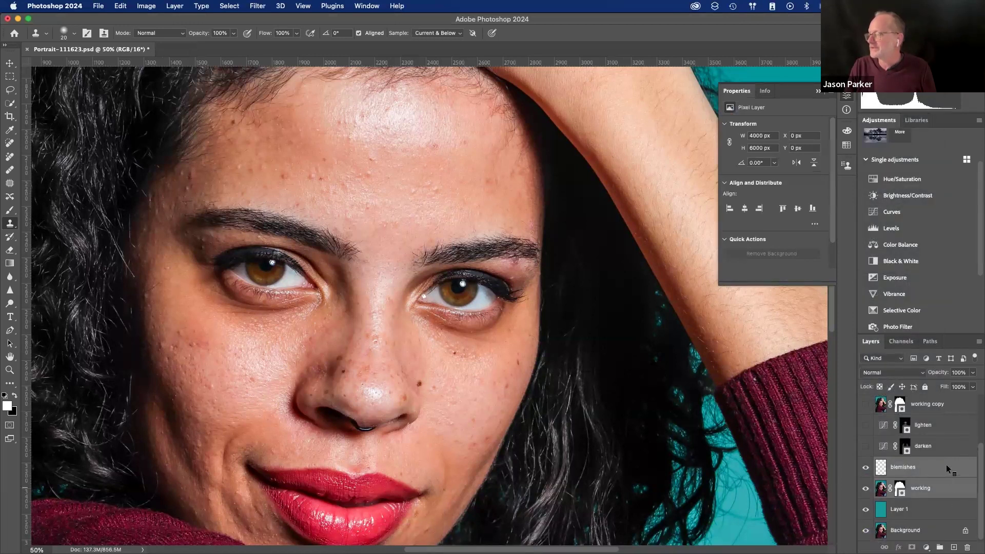
{"action": "right_click", "coordinate": [947, 466]}
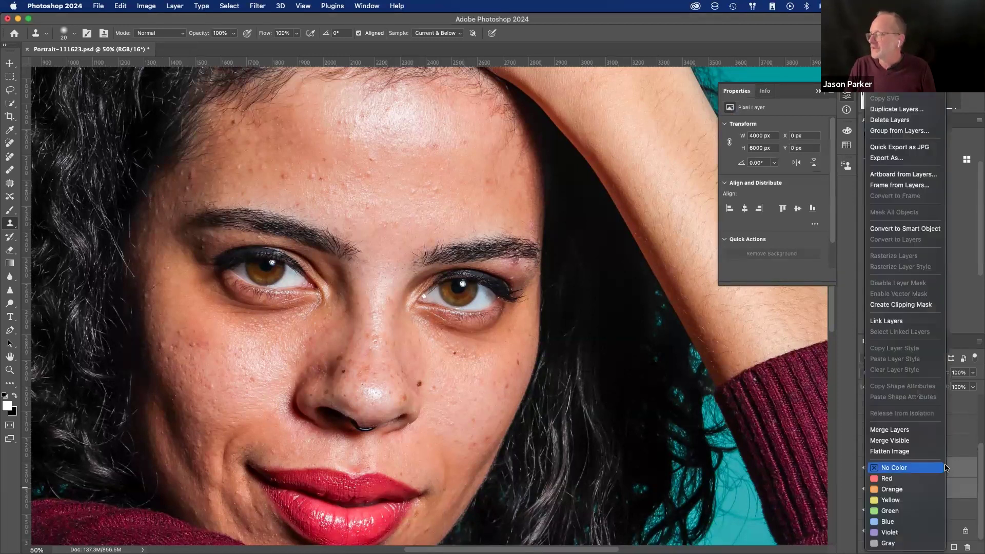
{"action": "left_click", "coordinate": [891, 430]}
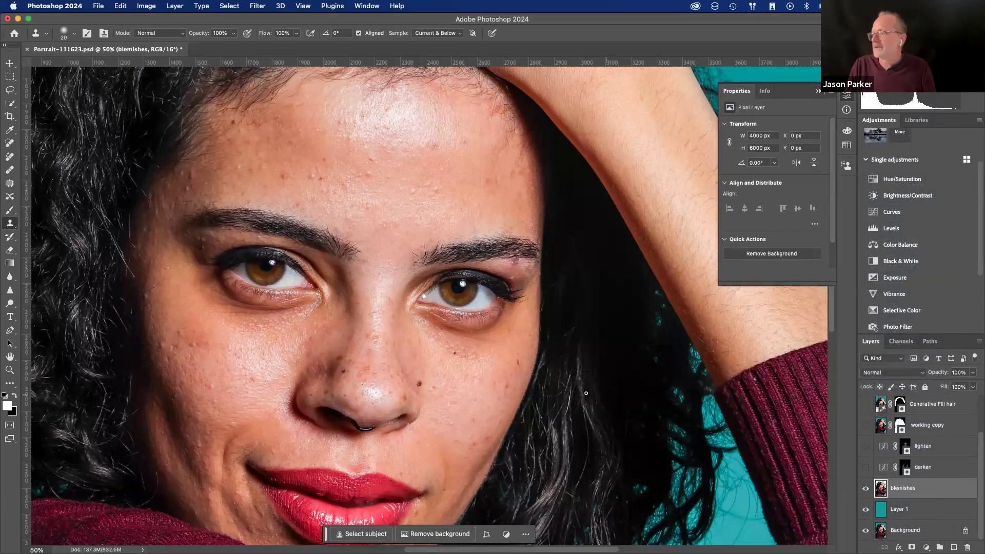
- Rename the merged layer as "working"
{"action": "scroll", "coordinate": [586, 393], "scroll_direction": "up", "scroll_amount": 10}
{"action": "scroll", "coordinate": [586, 393], "scroll_direction": "left", "scroll_amount": 5}
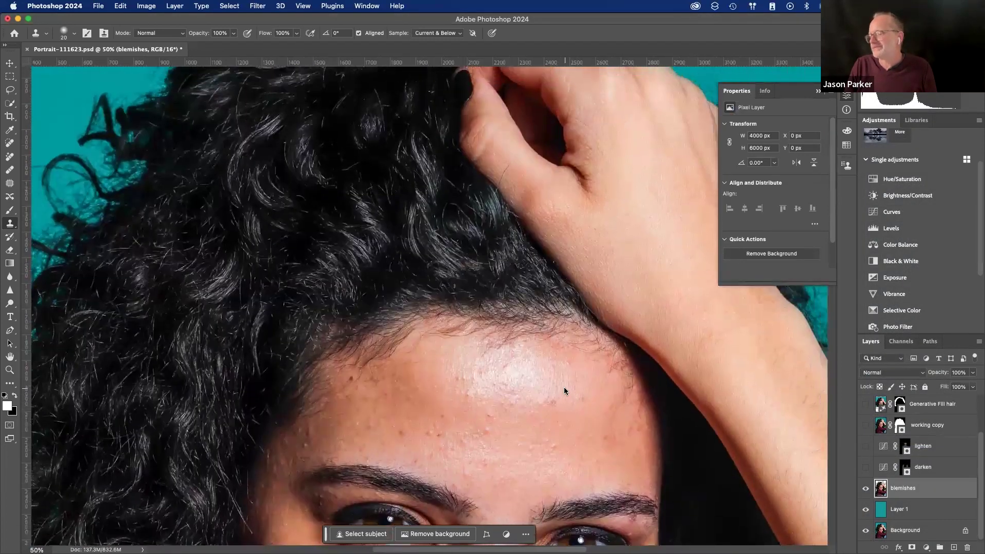
{"action": "scroll", "coordinate": [564, 391], "scroll_direction": "up", "scroll_amount": 5}
{"action": "scroll", "coordinate": [564, 391], "scroll_direction": "right", "scroll_amount": 2}
{"action": "scroll", "coordinate": [564, 388], "scroll_direction": "down", "scroll_amount": 5}
{"action": "scroll", "coordinate": [565, 388], "scroll_direction": "left", "scroll_amount": 1}
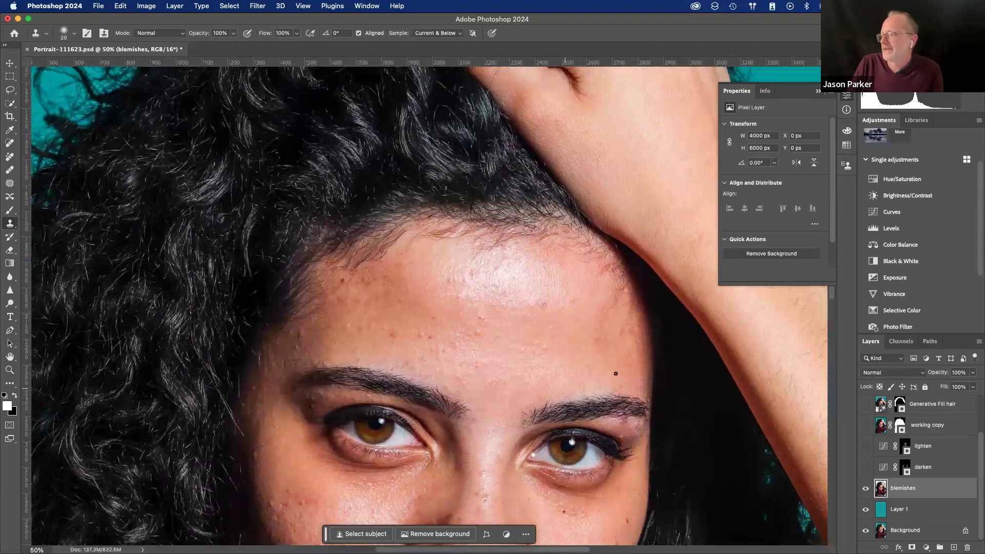
{"action": "double_click", "coordinate": [907, 488]}
{"action": "type", "text": "working"}
{"action": "key", "text": "Return"}
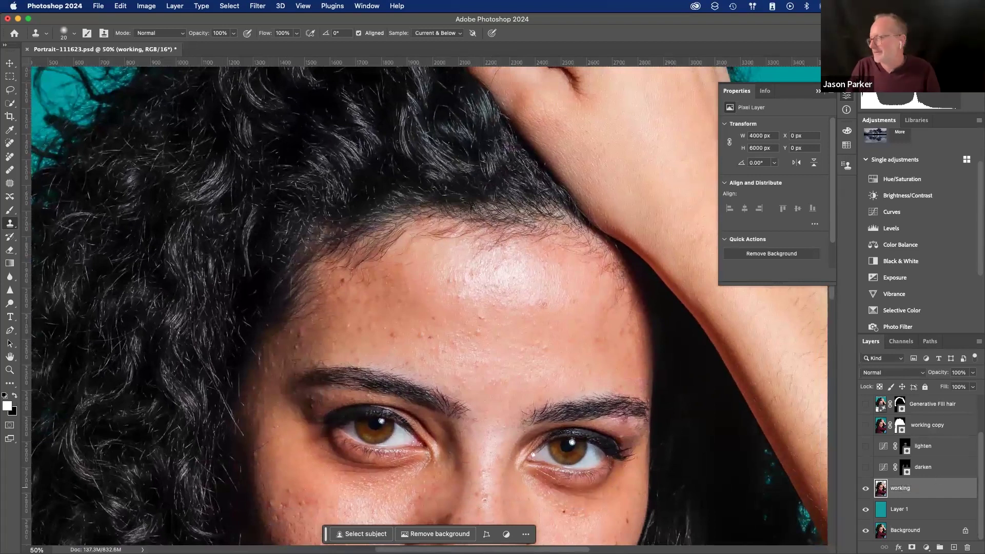
- Duplicate the "working" layer and name the copy "skin blur"
{"action": "left_click_drag", "start_coordinate": [941, 490], "coordinate": [954, 547]}
{"action": "double_click", "coordinate": [901, 488]}
{"action": "type", "text": "skin blur"}
{"action": "key", "text": "Return"}
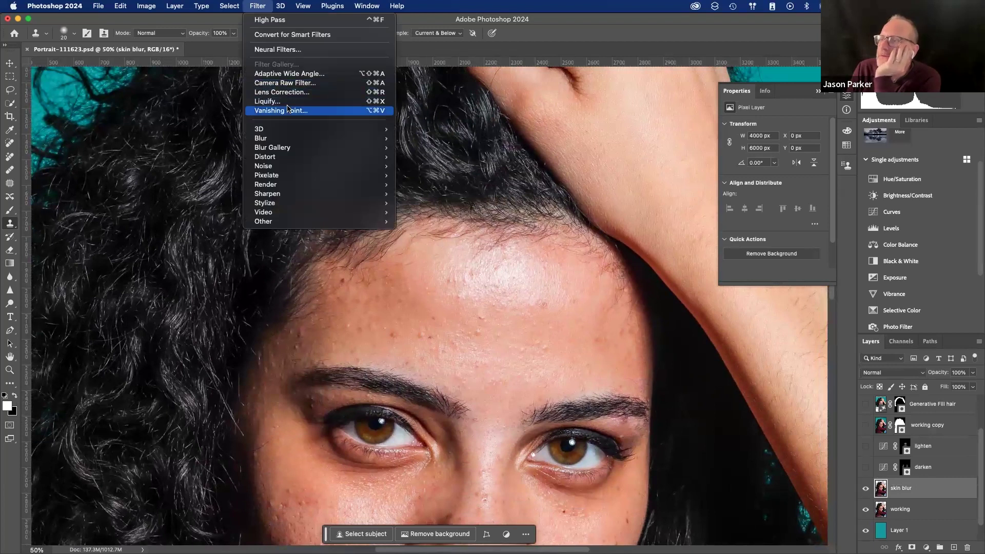
- Apply a Gaussian Blur with a radius of 7.0 pixels to the "skin blur" layer
{"action": "mouse_move", "coordinate": [288, 140]}
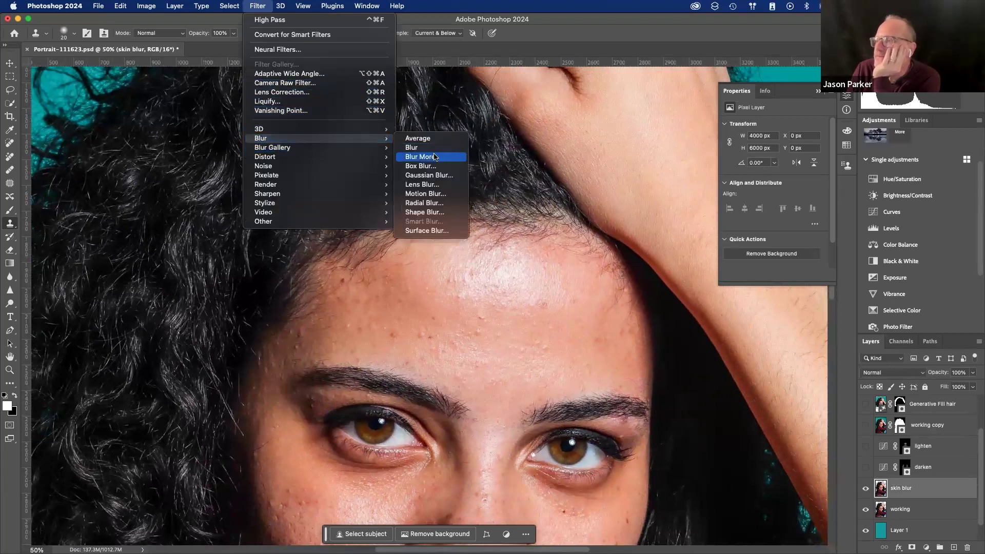
{"action": "left_click", "coordinate": [429, 175]}
{"action": "left_click_drag", "start_coordinate": [195, 405], "coordinate": [174, 402]}
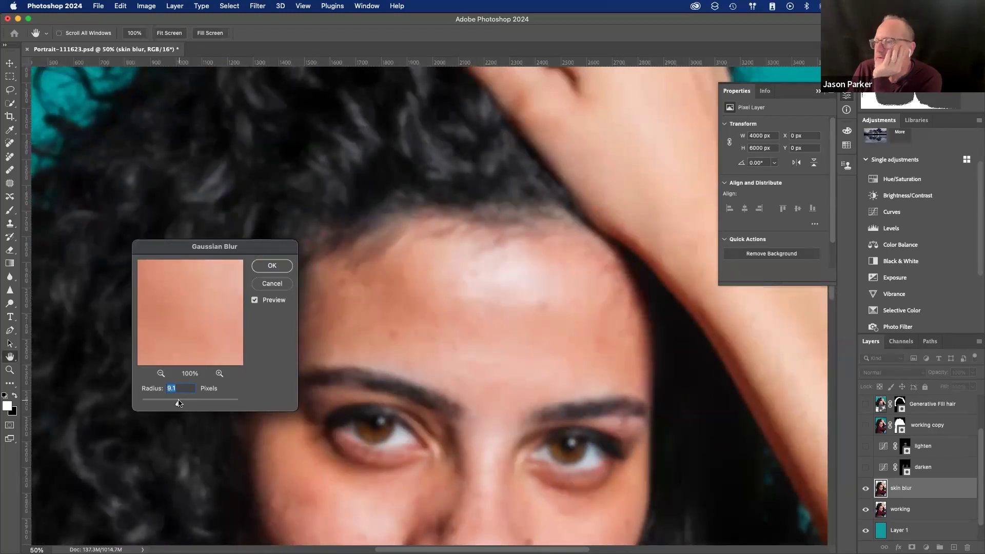
{"action": "left_click_drag", "start_coordinate": [178, 404], "coordinate": [174, 406]}
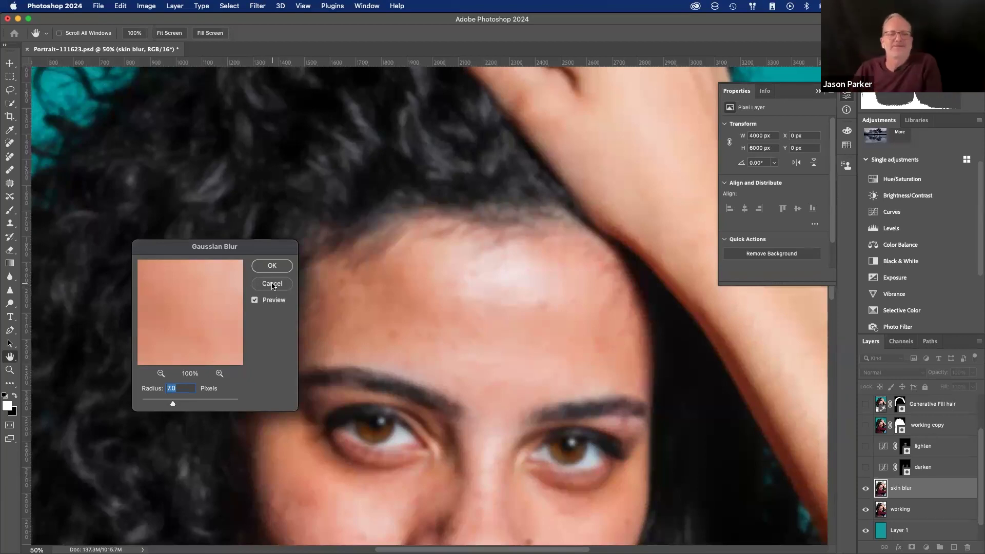
{"action": "left_click", "coordinate": [276, 265]}
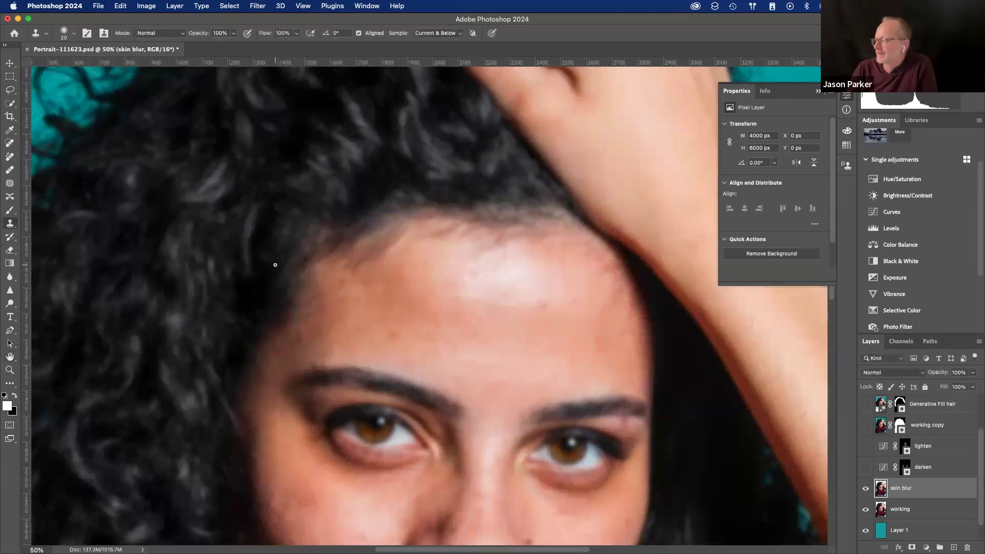
- Set the "skin blur" layer's opacity to 50% and give it an inverted, all-black layer mask
{"action": "left_click", "coordinate": [912, 548]}
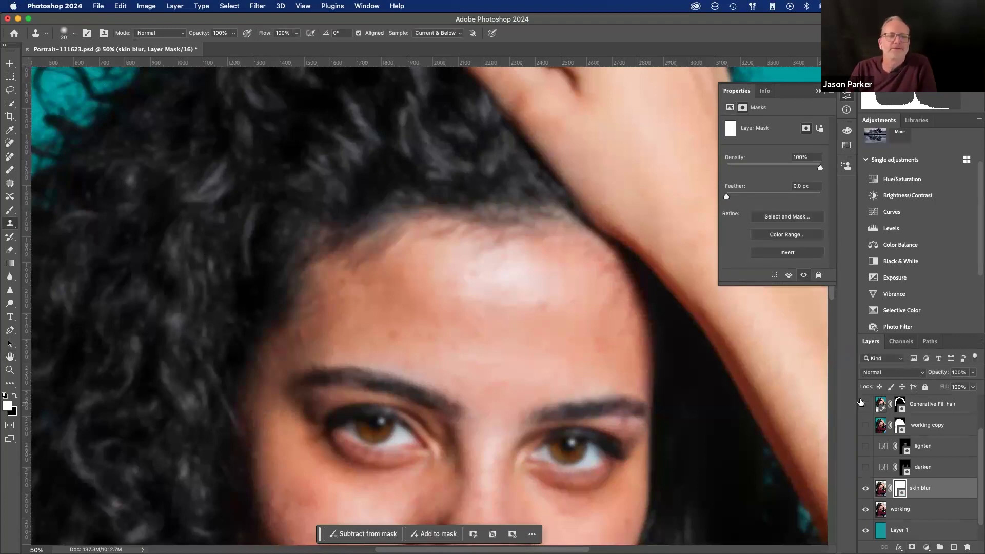
{"action": "left_click", "coordinate": [959, 372]}
{"action": "type", "text": "50"}
{"action": "key", "text": "Return"}
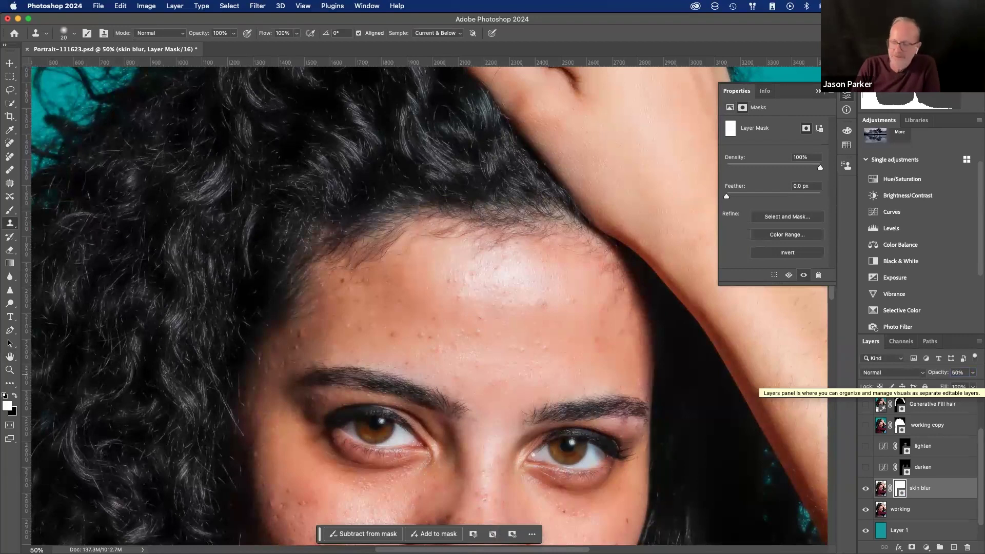
{"action": "key", "text": "super+i"}
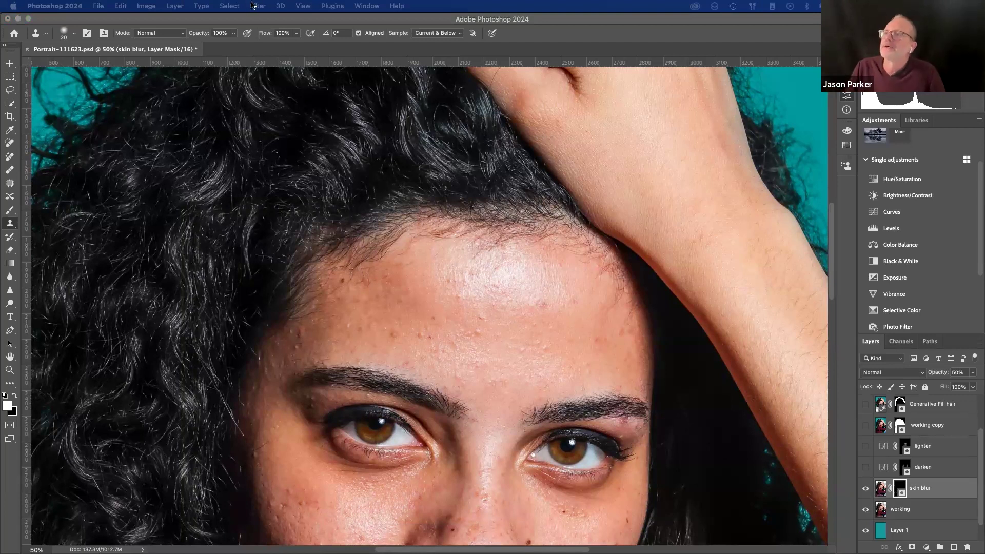
- Set the Clone Stamp flow to 25% and enlarge its brush to size 250
{"action": "left_click", "coordinate": [277, 33]}
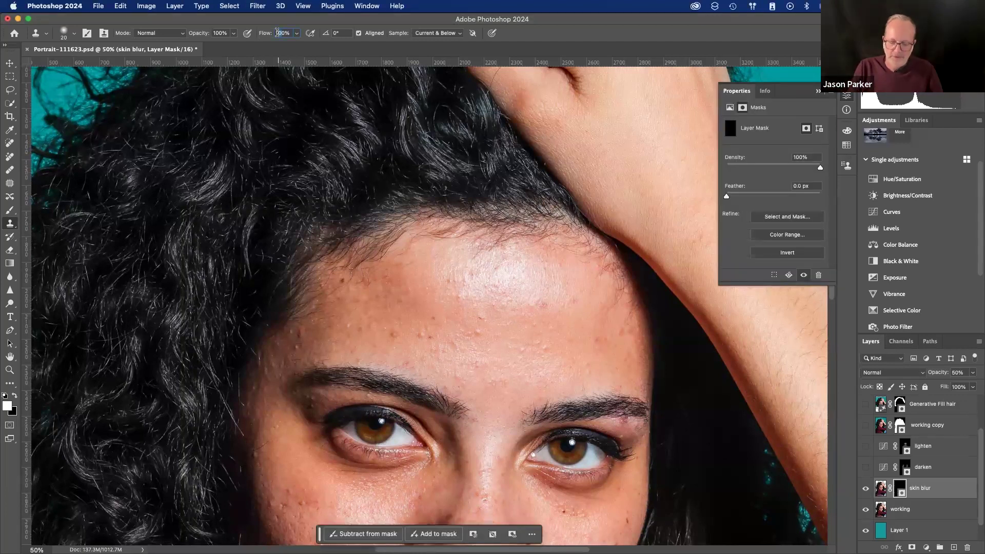
{"action": "key", "text": "BackSpace"}
{"action": "key", "text": "XF86AudioRaiseVolume"}
{"action": "key", "text": "XF86AudioRaiseVolume"}
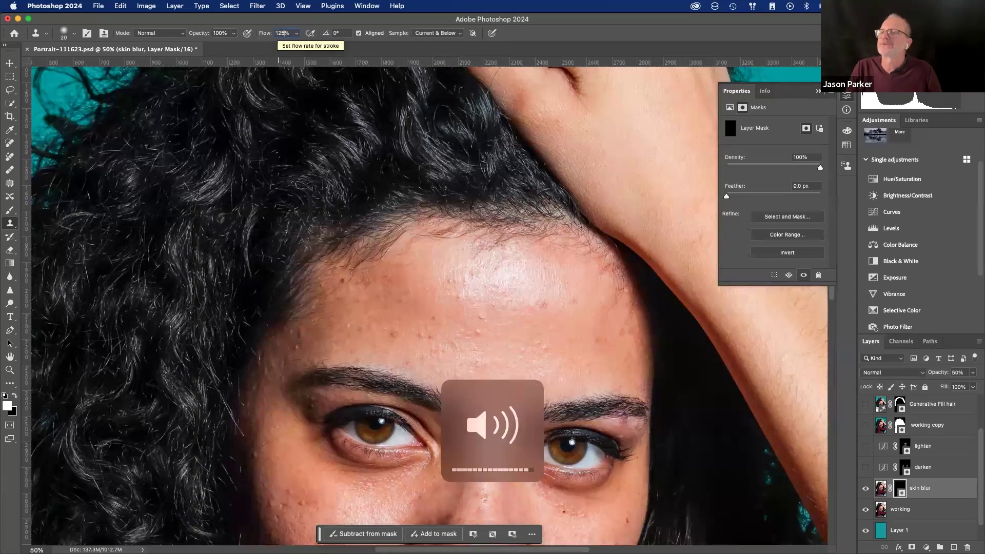
{"action": "type", "text": "25"}
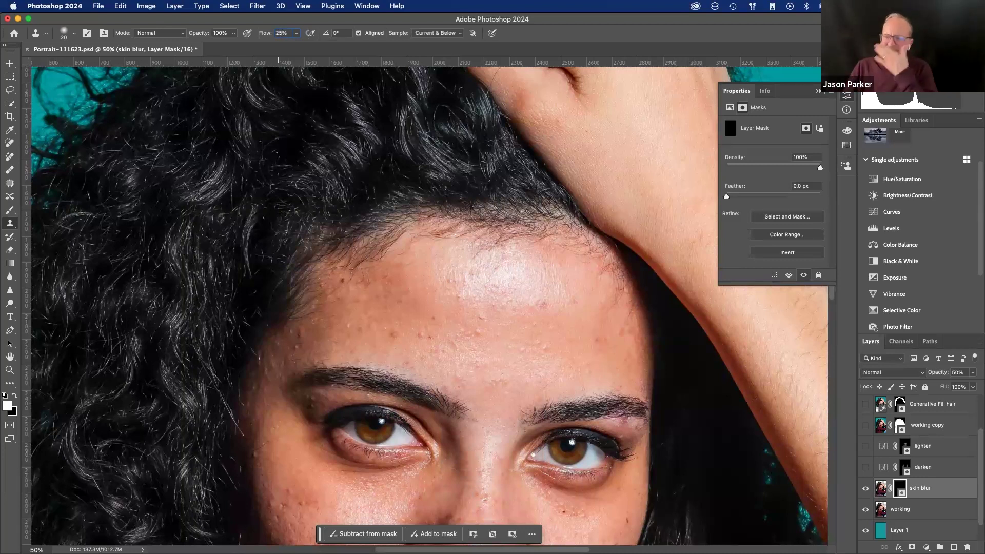
{"action": "key", "text": "bracketright"}
{"action": "key", "text": "bracketright"}
{"action": "key", "text": "bracketright"}
{"action": "key", "text": "bracketright"}
{"action": "key", "text": "bracketright"}
{"action": "key", "text": "bracketright"}
{"action": "key", "text": "bracketright"}
{"action": "key", "text": "bracketright"}
{"action": "key", "text": "bracketright"}
{"action": "key", "text": "bracketright"}
{"action": "key", "text": "bracketright"}
{"action": "key", "text": "bracketright"}
{"action": "key", "text": "bracketright"}
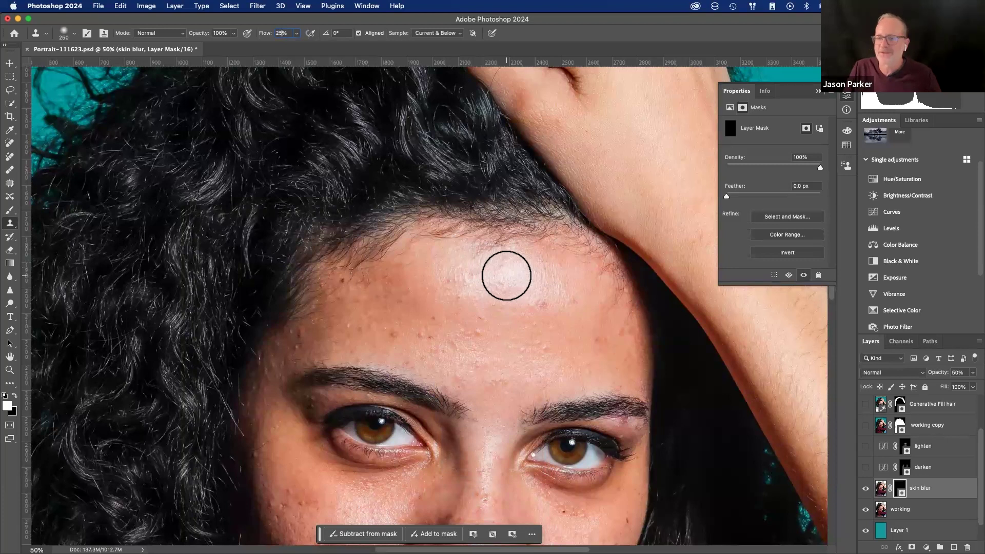
- Stroke over the forehead on the "skin blur" mask with the Clone Stamp
{"action": "scroll", "coordinate": [514, 285], "scroll_direction": "left", "scroll_amount": 10}
{"action": "scroll", "coordinate": [517, 287], "scroll_direction": "right", "scroll_amount": 10}
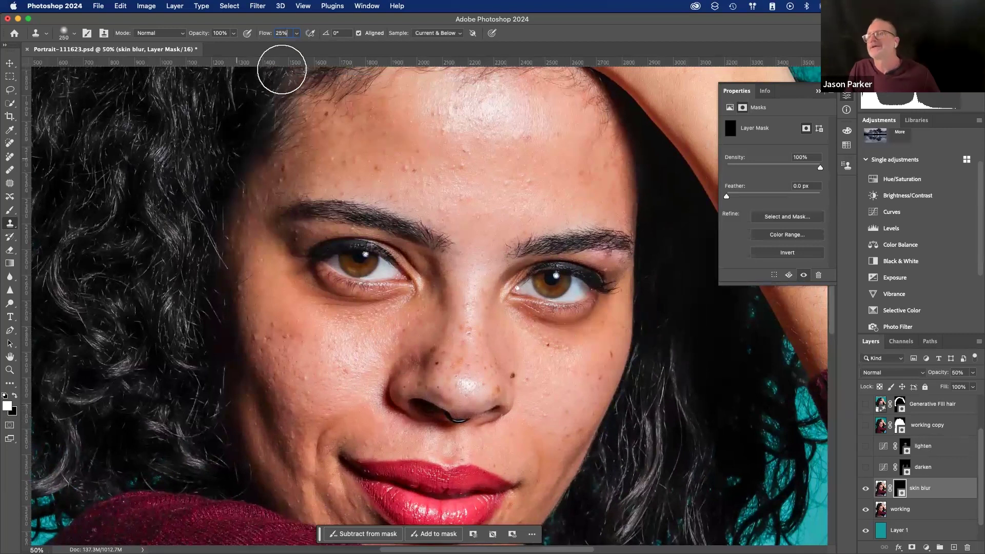
{"action": "scroll", "coordinate": [417, 153], "scroll_direction": "right", "scroll_amount": 5}
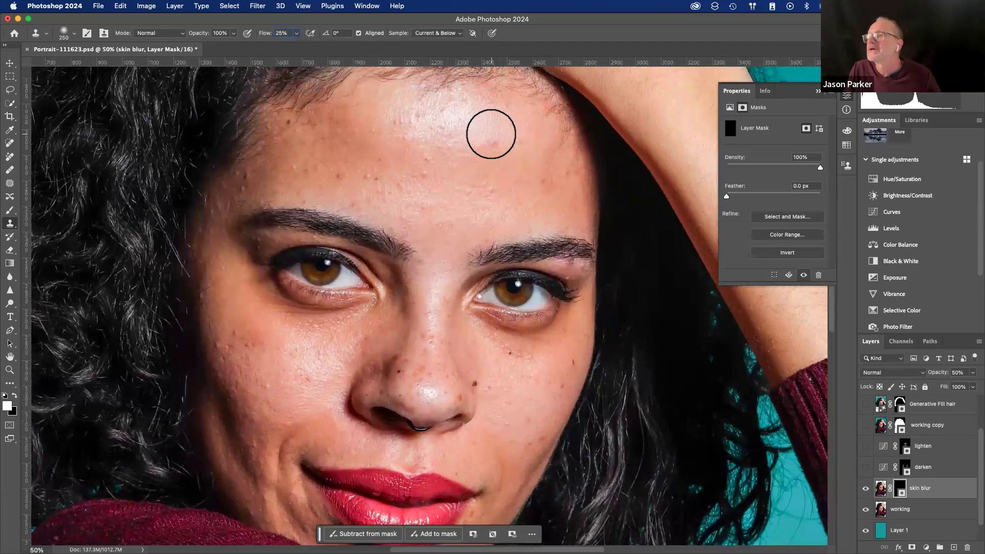
{"action": "mouse_move", "coordinate": [436, 124]}
{"action": "left_mouse_down"}
{"action": "mouse_move", "coordinate": [360, 145]}
{"action": "mouse_move", "coordinate": [359, 164]}
{"action": "mouse_move", "coordinate": [498, 185]}
{"action": "mouse_move", "coordinate": [491, 198]}
{"action": "mouse_move", "coordinate": [431, 211]}
{"action": "mouse_move", "coordinate": [355, 179]}
{"action": "mouse_move", "coordinate": [366, 195]}
{"action": "left_mouse_up"}
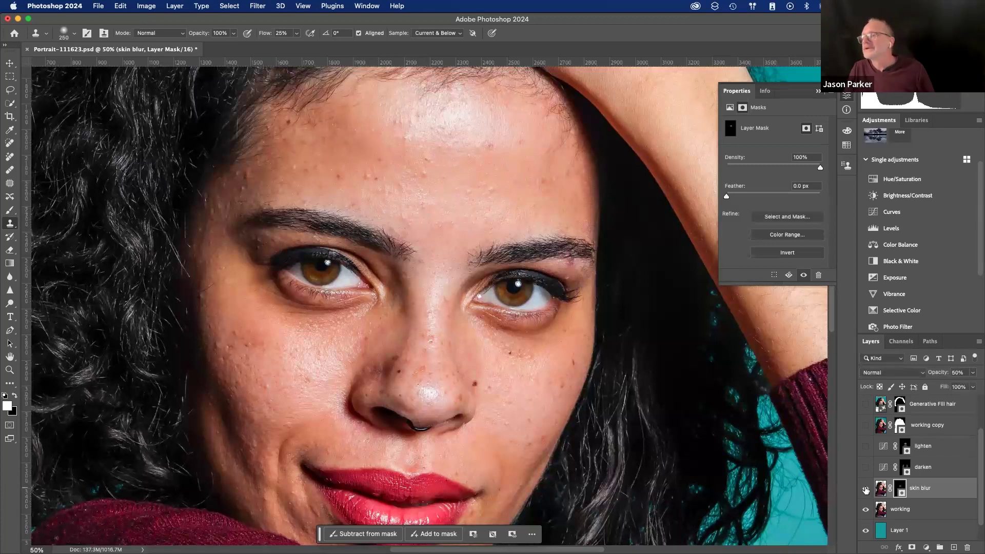
- Set the opacity of the "skin blur" layer to 100%
{"action": "left_click", "coordinate": [958, 372]}
{"action": "type", "text": "10"}
{"action": "key", "text": "Return"}
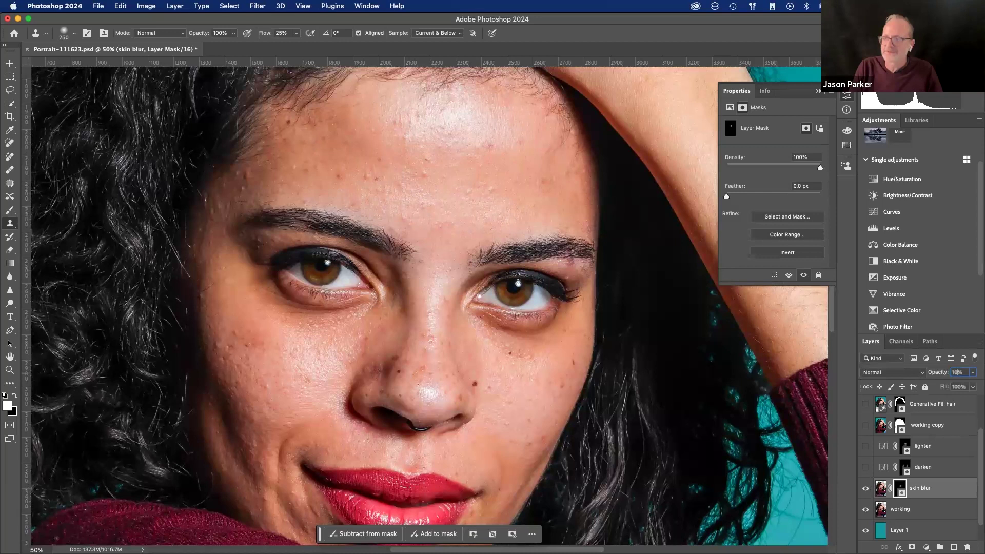
{"action": "type", "text": "100"}
{"action": "key", "text": "Return"}
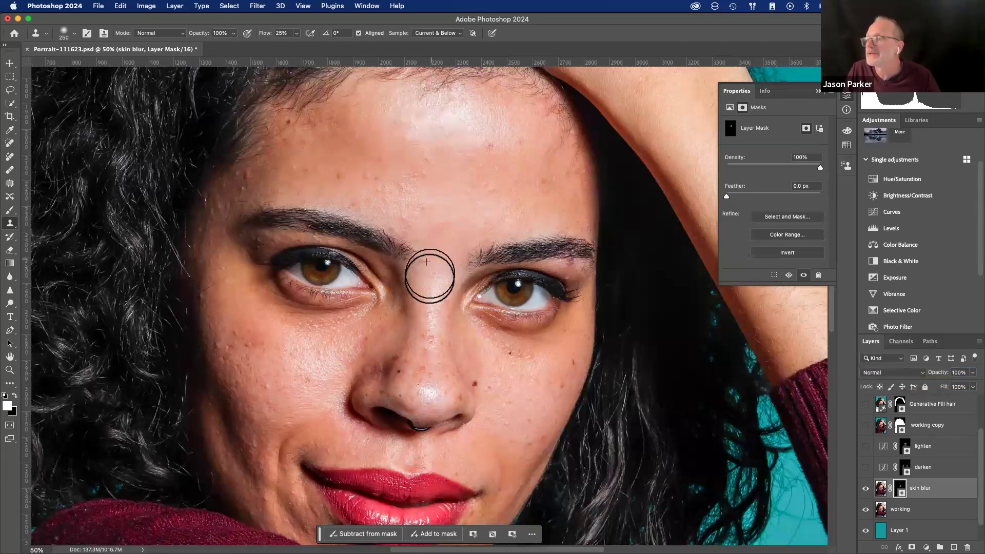
- Try stroking the "skin blur" mask over both cheeks with the Clone Stamp, and roll back to the last opacity change
{"action": "mouse_move", "coordinate": [318, 364]}
{"action": "left_mouse_down"}
{"action": "mouse_move", "coordinate": [257, 350]}
{"action": "mouse_move", "coordinate": [261, 390]}
{"action": "mouse_move", "coordinate": [289, 401]}
{"action": "mouse_move", "coordinate": [300, 433]}
{"action": "mouse_move", "coordinate": [330, 441]}
{"action": "mouse_move", "coordinate": [262, 438]}
{"action": "left_mouse_up"}
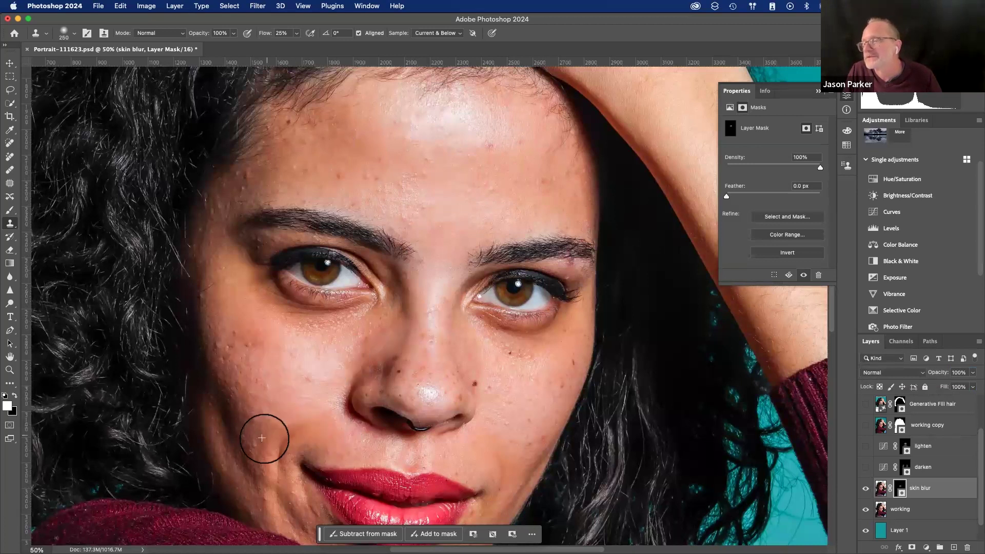
{"action": "mouse_move", "coordinate": [466, 374]}
{"action": "left_mouse_down"}
{"action": "mouse_move", "coordinate": [481, 358]}
{"action": "mouse_move", "coordinate": [520, 368]}
{"action": "mouse_move", "coordinate": [529, 381]}
{"action": "mouse_move", "coordinate": [482, 352]}
{"action": "mouse_move", "coordinate": [513, 402]}
{"action": "left_mouse_up"}
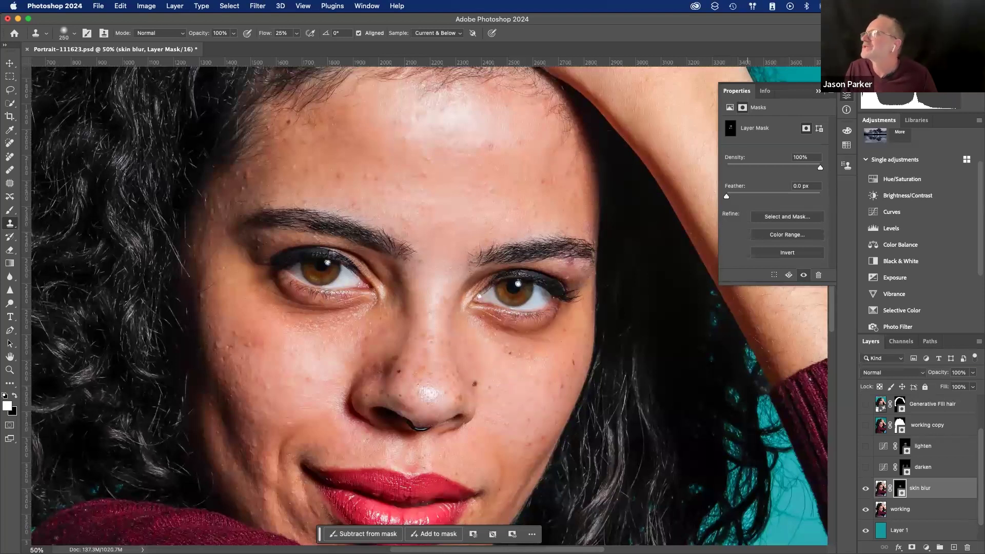
{"action": "left_click", "coordinate": [847, 95]}
{"action": "left_click", "coordinate": [767, 136]}
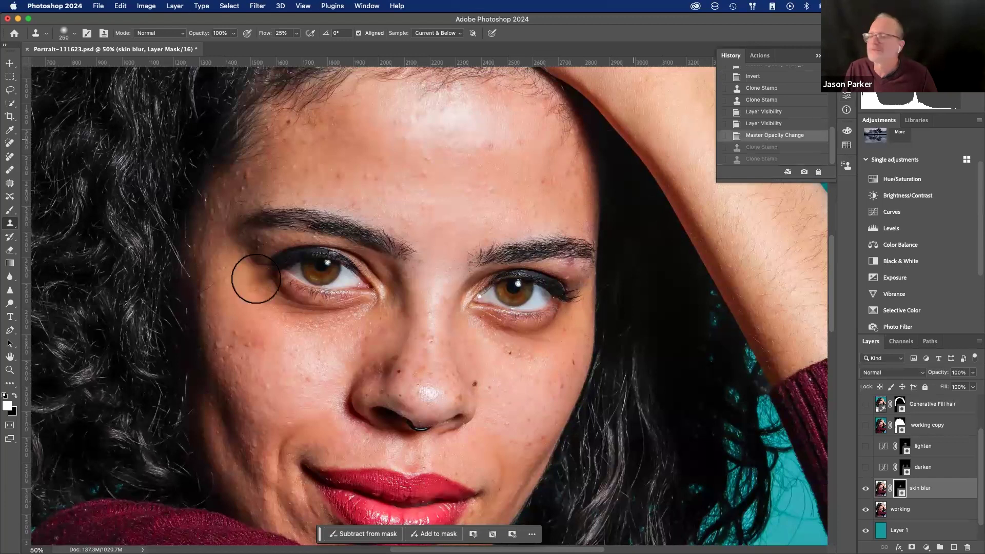
- Switch to the Brush tool and set its size to 200 and its flow to 50%
{"action": "key", "text": "b"}
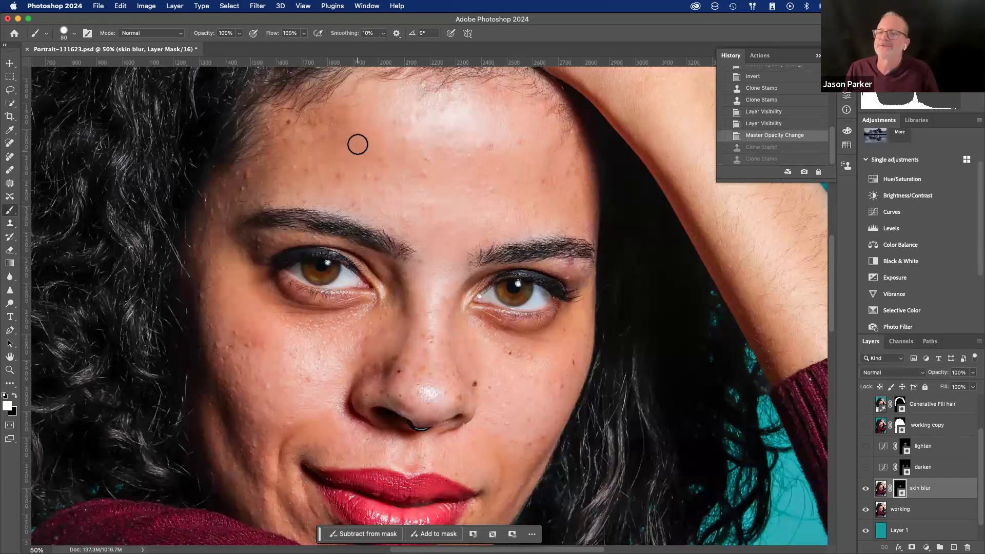
{"action": "key", "text": "bracketright"}
{"action": "key", "text": "bracketright"}
{"action": "key", "text": "bracketright"}
{"action": "key", "text": "bracketright"}
{"action": "key", "text": "bracketright"}
{"action": "key", "text": "bracketright"}
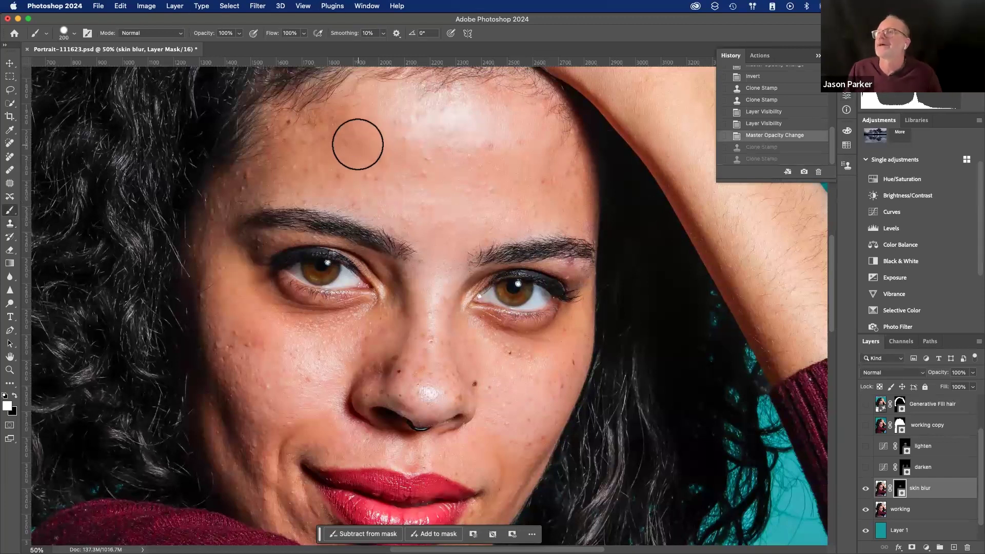
{"action": "left_click", "coordinate": [272, 35]}
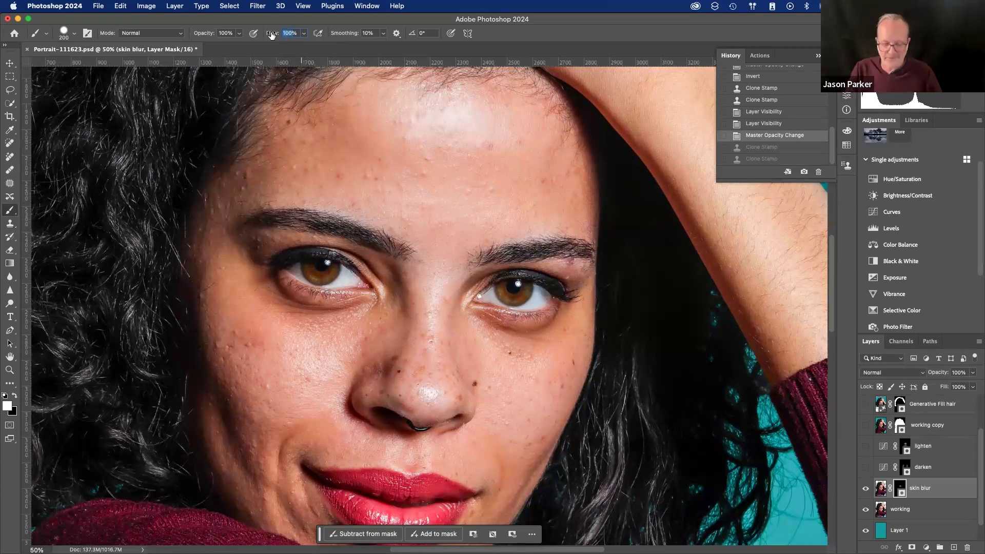
{"action": "type", "text": "50"}
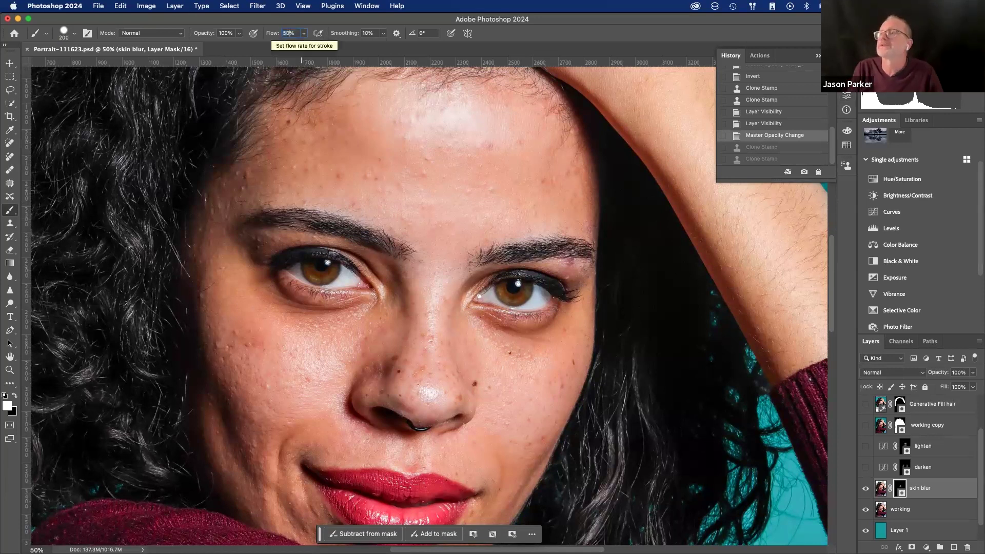
{"action": "key", "text": "Return"}
- Try painting the "skin blur" mask over the forehead and nose with the Brush, and undo the stroke
{"action": "mouse_move", "coordinate": [416, 173]}
{"action": "left_mouse_down"}
{"action": "mouse_move", "coordinate": [477, 168]}
{"action": "mouse_move", "coordinate": [458, 143]}
{"action": "mouse_move", "coordinate": [518, 134]}
{"action": "mouse_move", "coordinate": [528, 200]}
{"action": "left_mouse_up"}
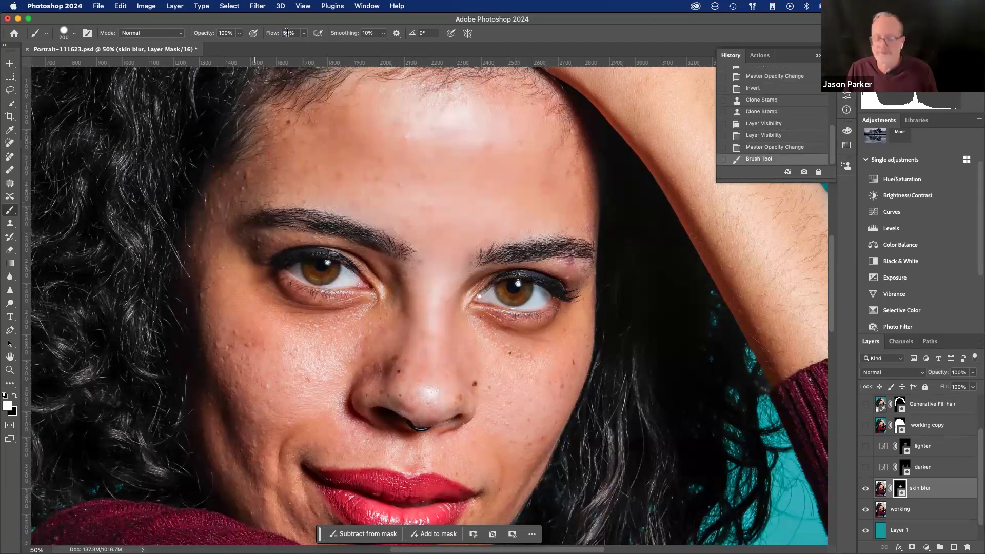
{"action": "key", "text": "super+z"}
- Set the brush flow to 25% and the "skin blur" layer's opacity to 50%
{"action": "left_click", "coordinate": [274, 34]}
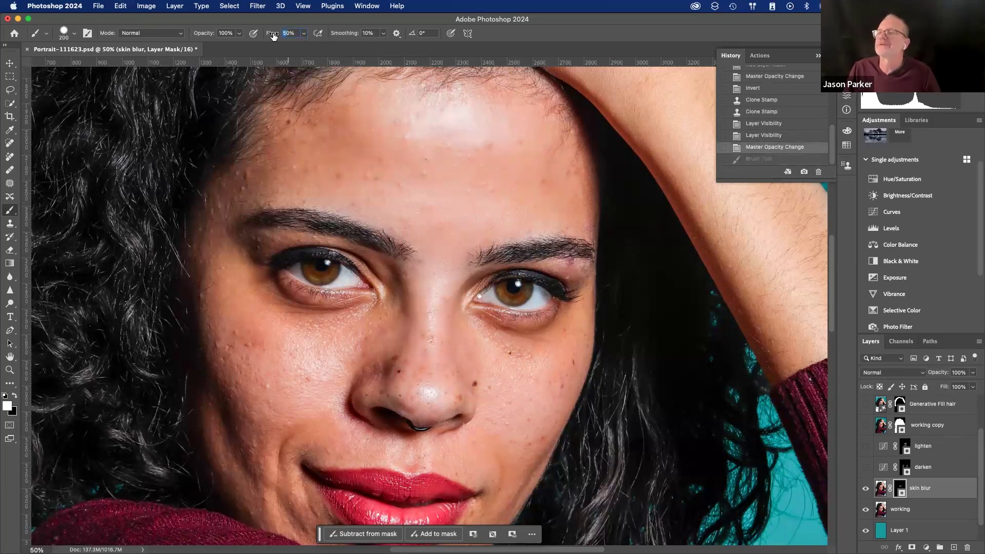
{"action": "key", "text": "BackSpace"}
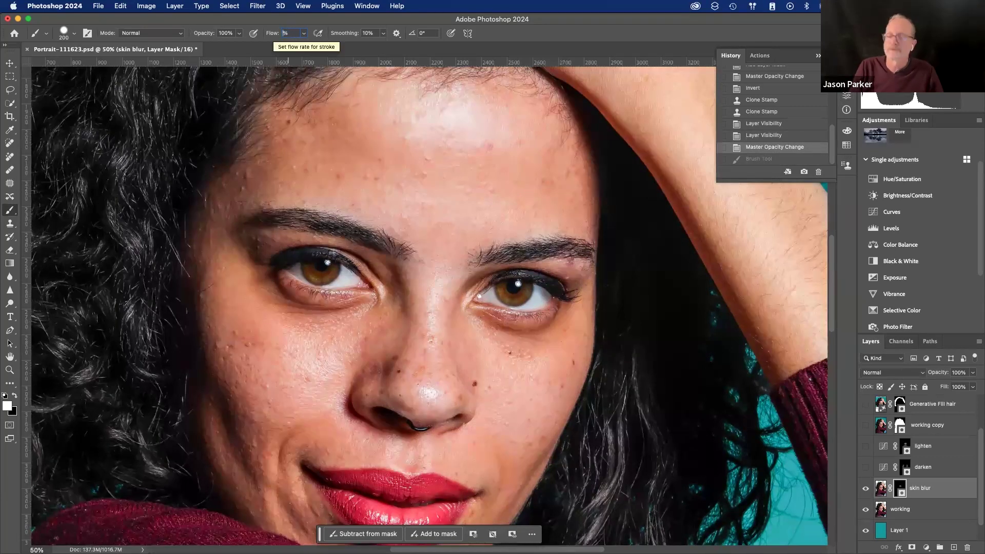
{"action": "type", "text": "25"}
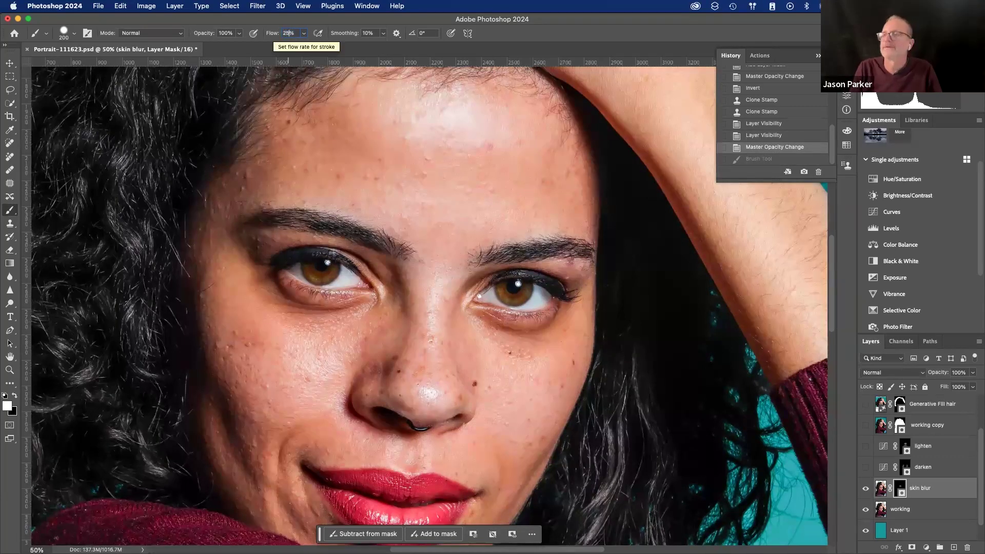
{"action": "left_click", "coordinate": [965, 373]}
{"action": "type", "text": "50"}
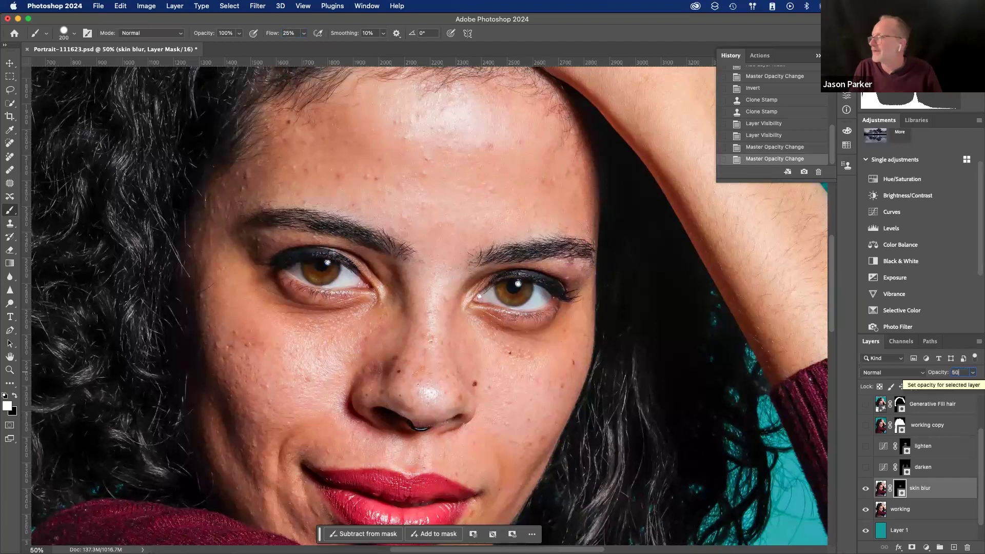
{"action": "key", "text": "Return"}
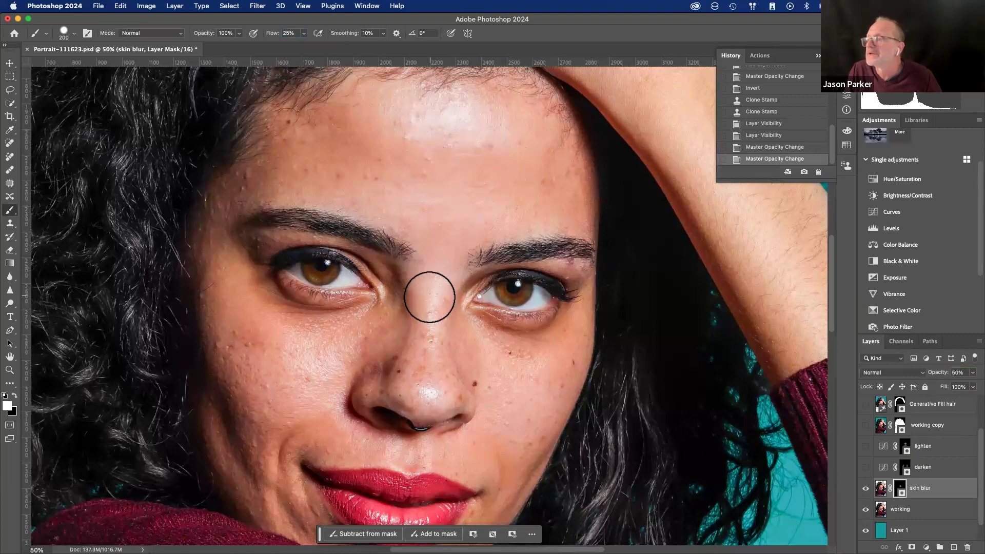
- Paint white on the "skin blur" mask over the nose and both cheeks to reveal the smoothing
{"action": "mouse_move", "coordinate": [431, 285]}
{"action": "left_mouse_down"}
{"action": "mouse_move", "coordinate": [422, 387]}
{"action": "mouse_move", "coordinate": [417, 381]}
{"action": "left_mouse_up"}
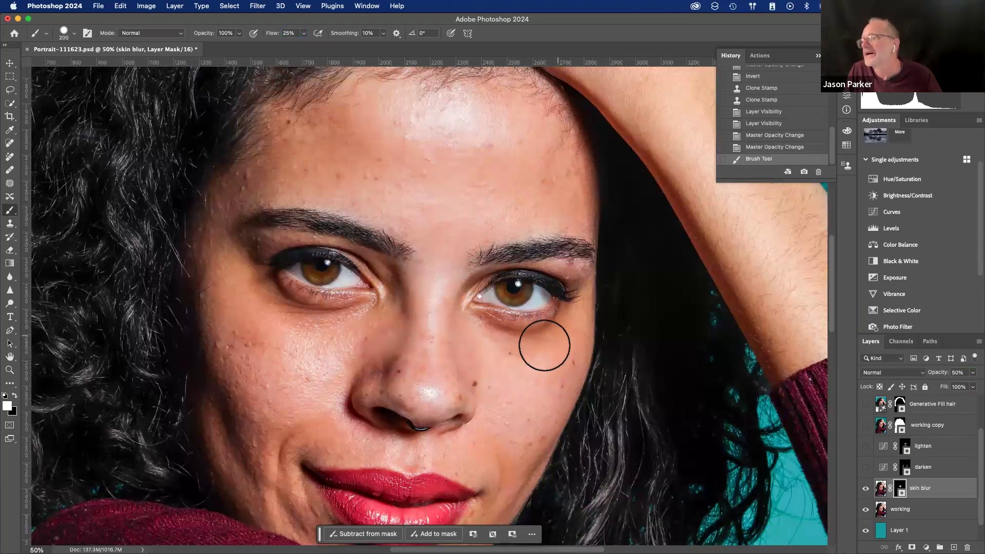
{"action": "left_click_drag", "start_coordinate": [362, 321], "coordinate": [359, 328]}
{"action": "left_click_drag", "start_coordinate": [443, 369], "coordinate": [478, 355]}
{"action": "left_click_drag", "start_coordinate": [524, 446], "coordinate": [561, 345]}
- Compare the skin with and without the "skin blur" layer, and leave the layer hidden
{"action": "left_click", "coordinate": [867, 489]}
{"action": "left_click", "coordinate": [866, 488]}
{"action": "left_click", "coordinate": [866, 488]}
{"action": "left_click", "coordinate": [866, 488]}
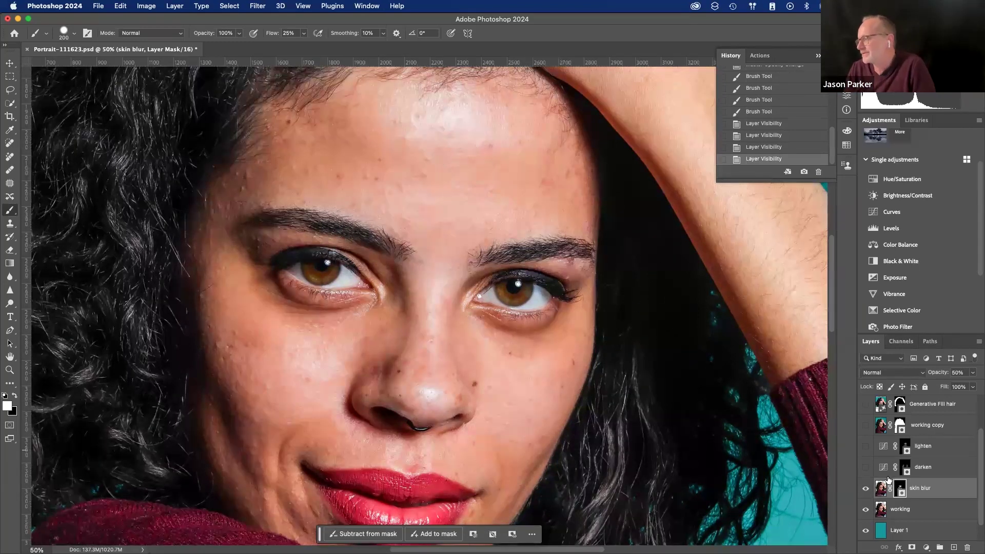
{"action": "left_click", "coordinate": [865, 489]}
- Show the "color" and "eyes" groups and save the document
{"action": "scroll", "coordinate": [866, 461], "scroll_direction": "up", "scroll_amount": 3}
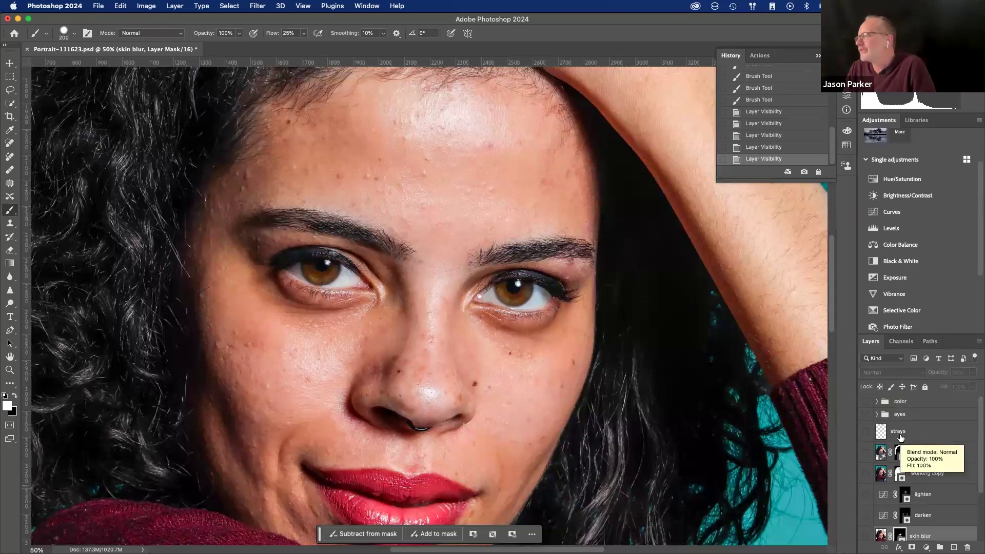
{"action": "left_click", "coordinate": [866, 401]}
{"action": "left_click", "coordinate": [866, 414]}
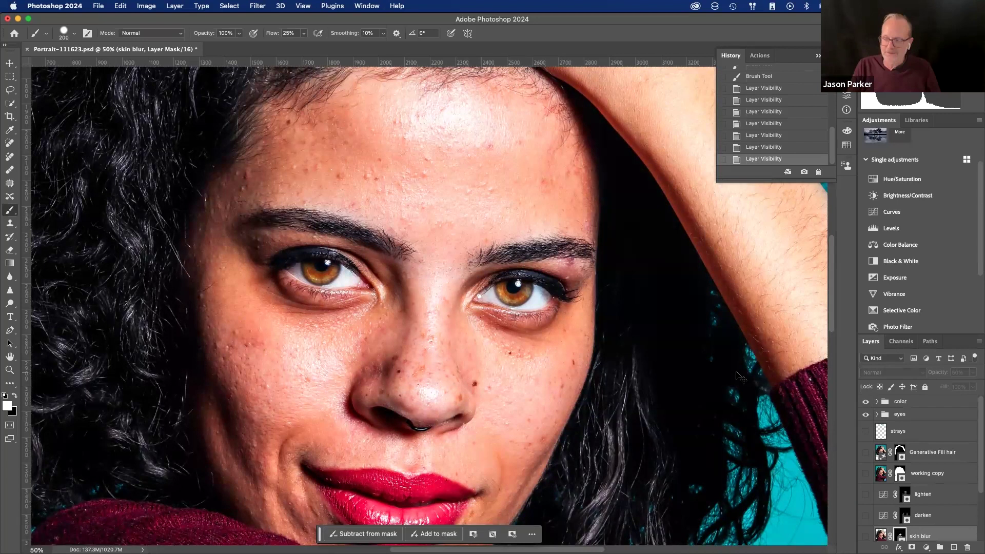
{"action": "key", "text": "super+minus"}
{"action": "key", "text": "super+minus"}
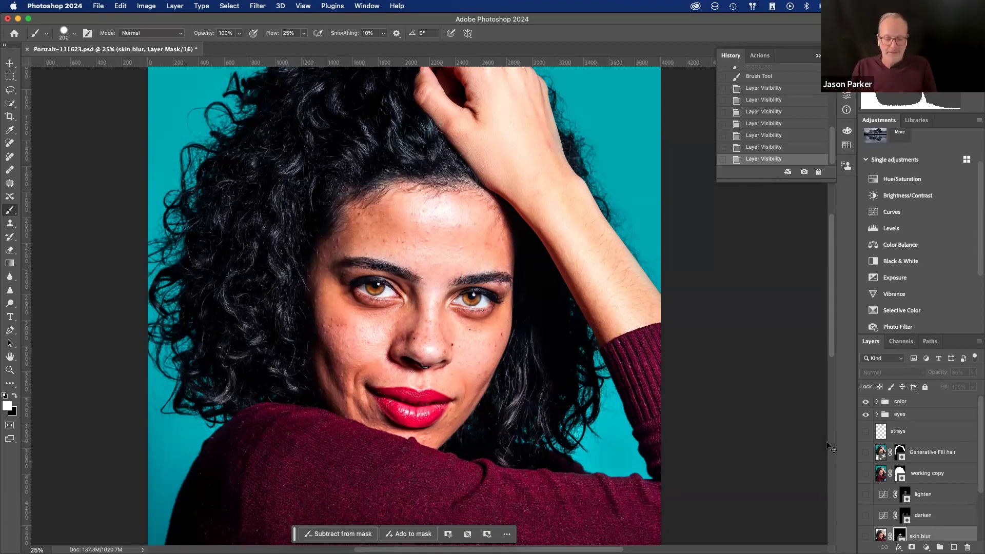
{"action": "key", "text": "super+s"}
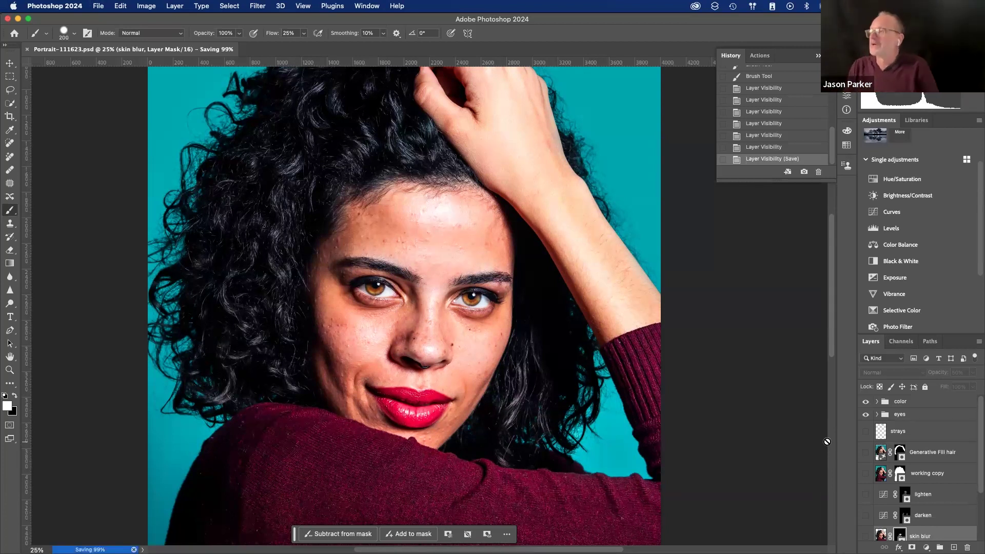
- Examine the commands recorded in the "frequency separation" action and check which layers of the portrait are visible
{"action": "left_click", "coordinate": [760, 55]}
{"action": "scroll", "coordinate": [793, 108], "scroll_direction": "down", "scroll_amount": 5}
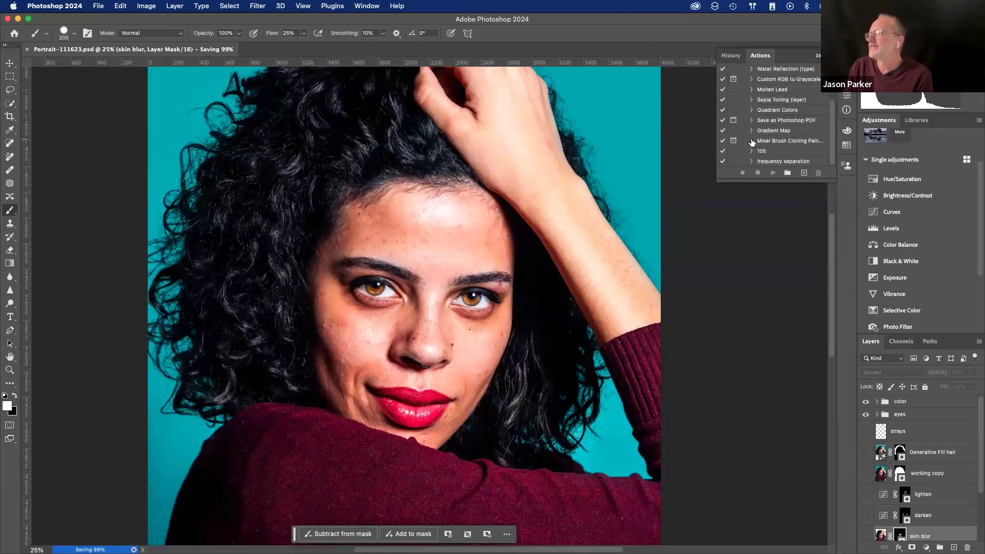
{"action": "left_click", "coordinate": [753, 162]}
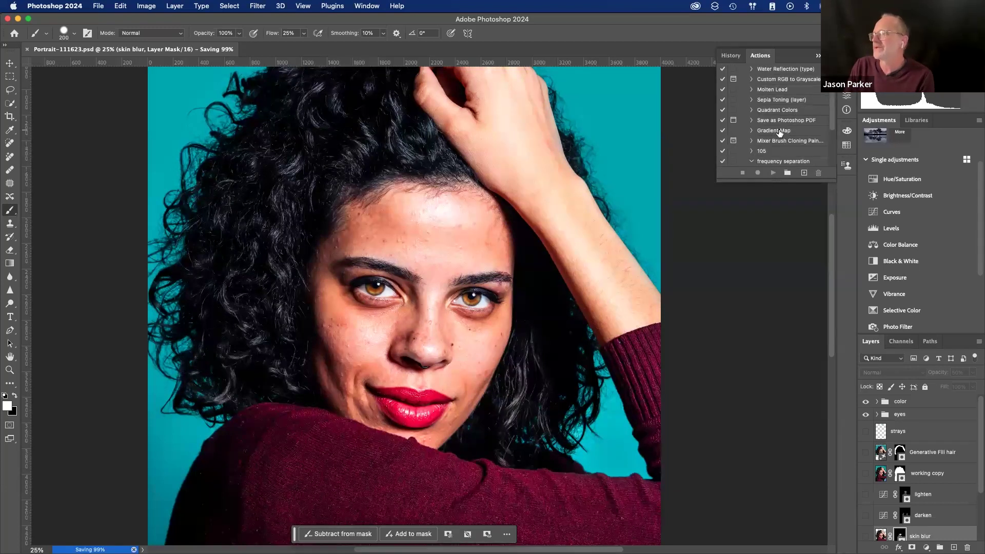
{"action": "scroll", "coordinate": [781, 134], "scroll_direction": "down", "scroll_amount": 4}
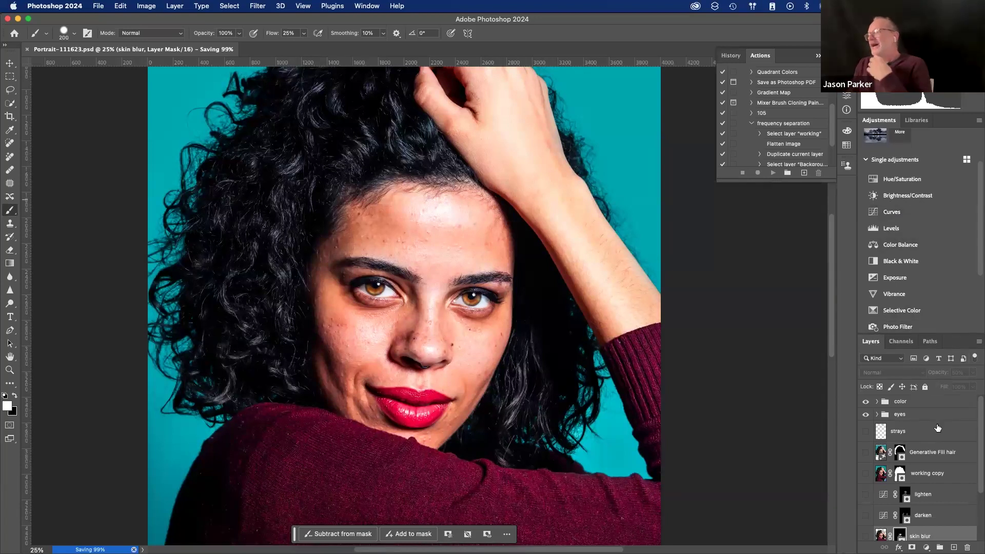
{"action": "scroll", "coordinate": [937, 428], "scroll_direction": "down", "scroll_amount": 3}
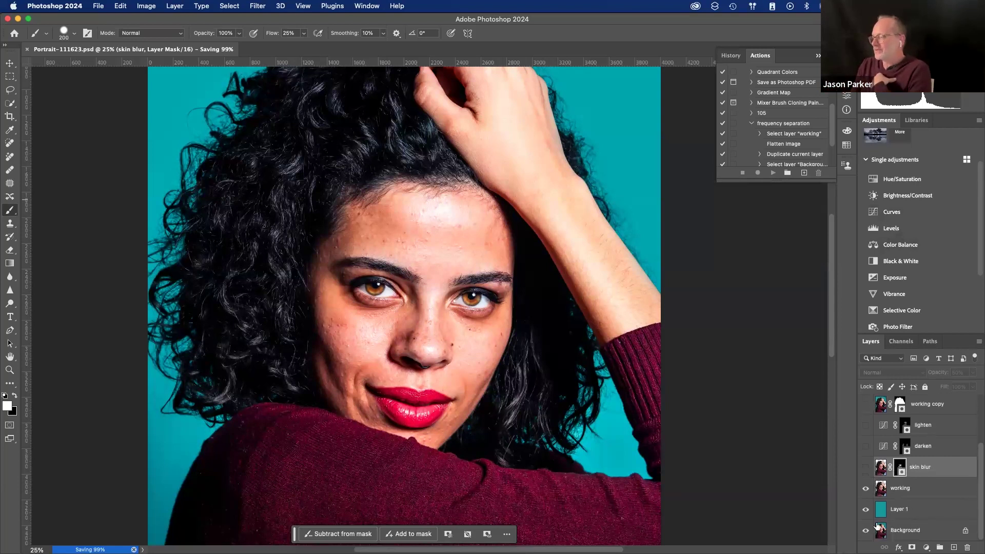
{"action": "scroll", "coordinate": [867, 512], "scroll_direction": "up", "scroll_amount": 3}
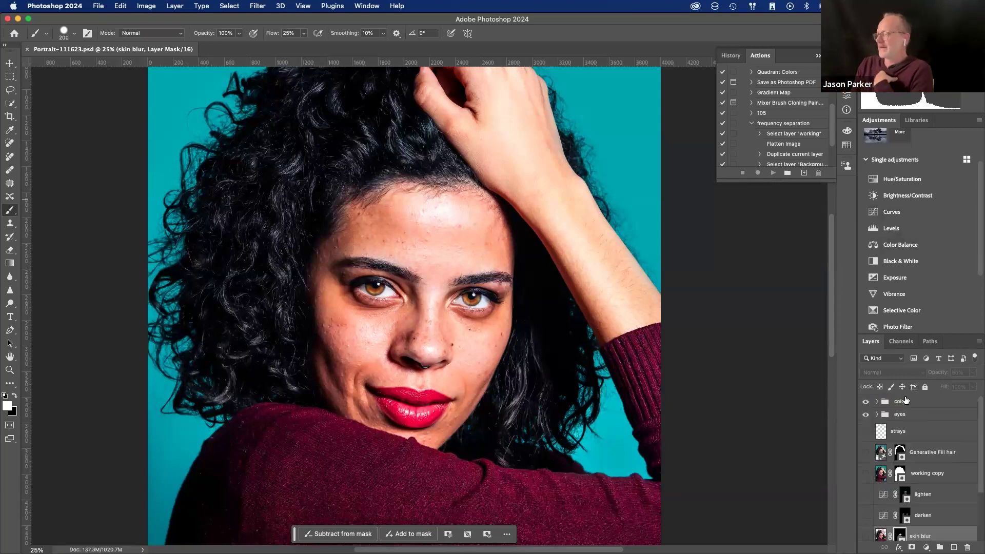
{"action": "scroll", "coordinate": [936, 467], "scroll_direction": "down", "scroll_amount": 3}
{"action": "left_click", "coordinate": [867, 491]}
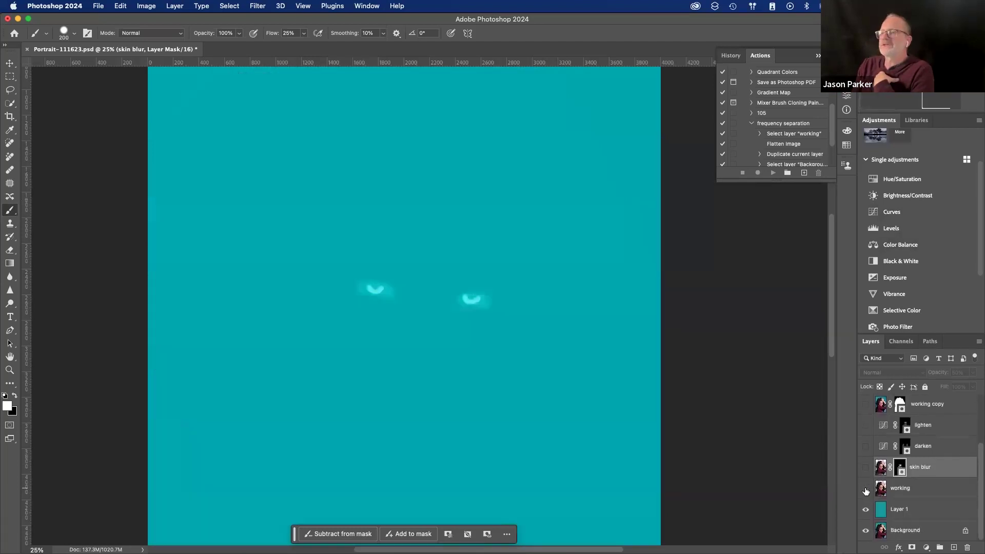
{"action": "scroll", "coordinate": [154, 292], "scroll_direction": "up", "scroll_amount": 5}
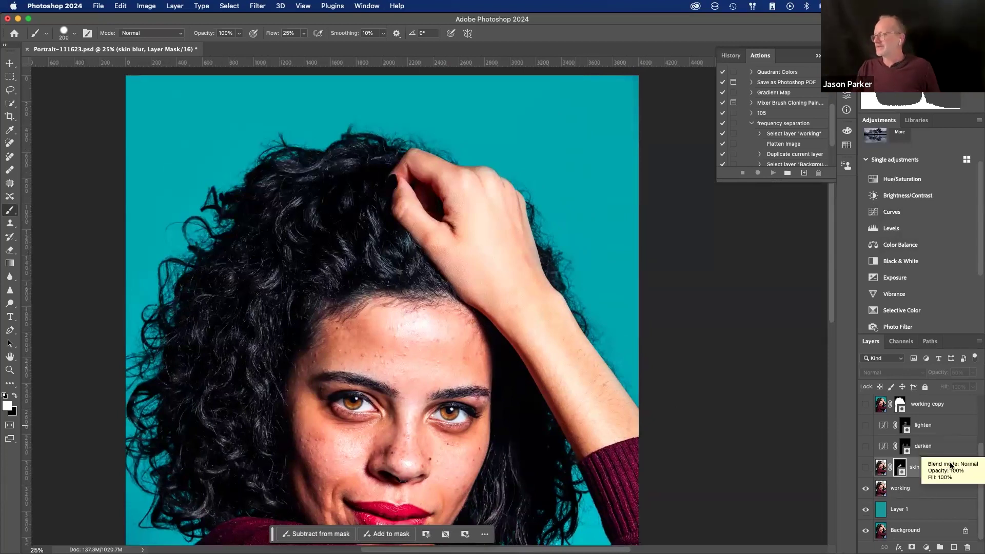
- Flatten the image, discarding the hidden layers
{"action": "right_click", "coordinate": [934, 488]}
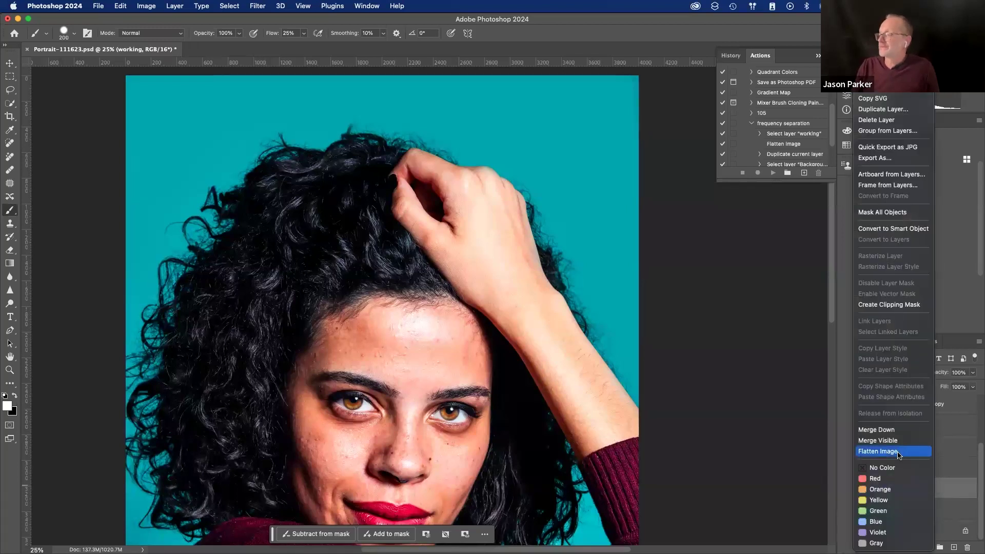
{"action": "left_click", "coordinate": [899, 456]}
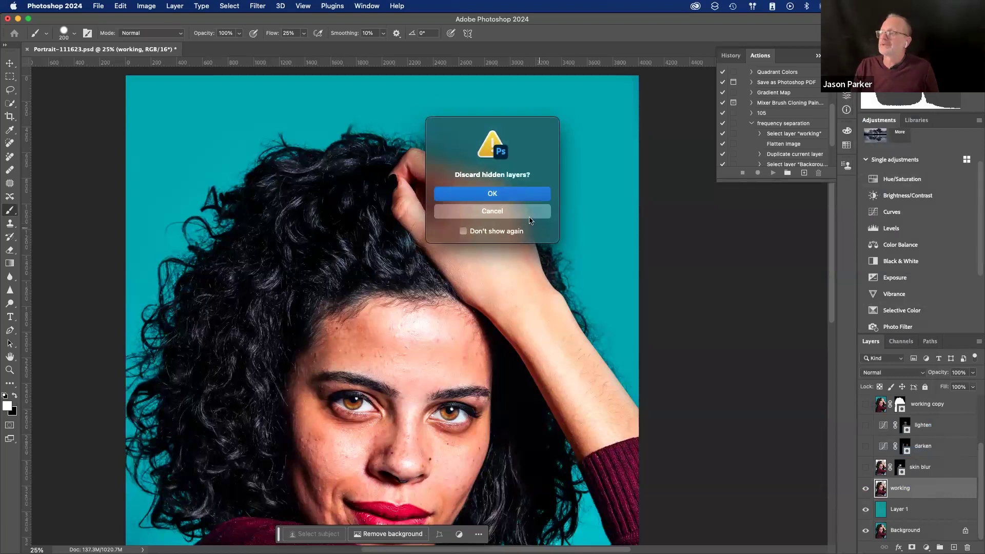
{"action": "left_click", "coordinate": [494, 194]}
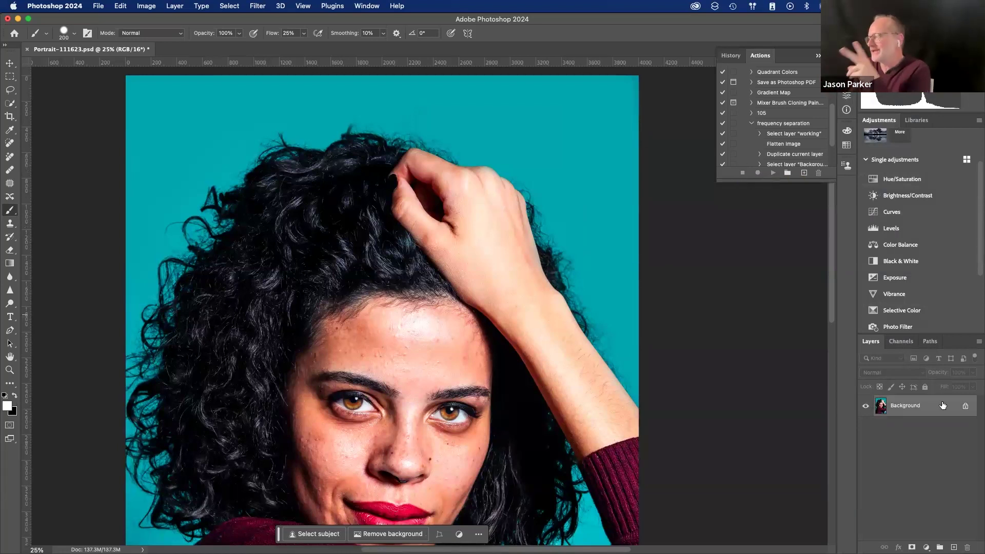
- Duplicate the Background layer twice, naming the upper copy "high texture" and the lower copy "low color"
{"action": "left_click_drag", "start_coordinate": [933, 416], "coordinate": [954, 547]}
{"action": "left_click_drag", "start_coordinate": [928, 408], "coordinate": [954, 547]}
{"action": "double_click", "coordinate": [909, 405]}
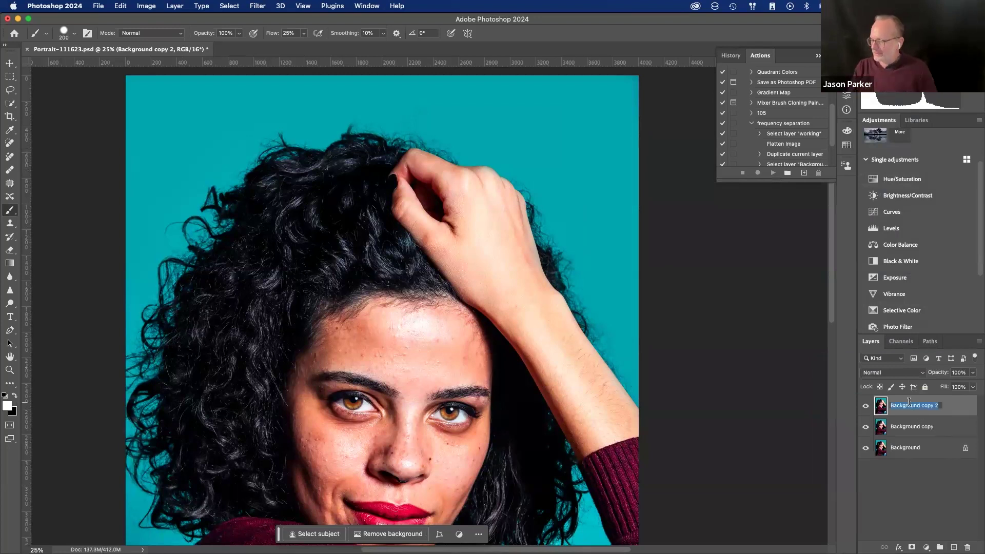
{"action": "type", "text": "high texture"}
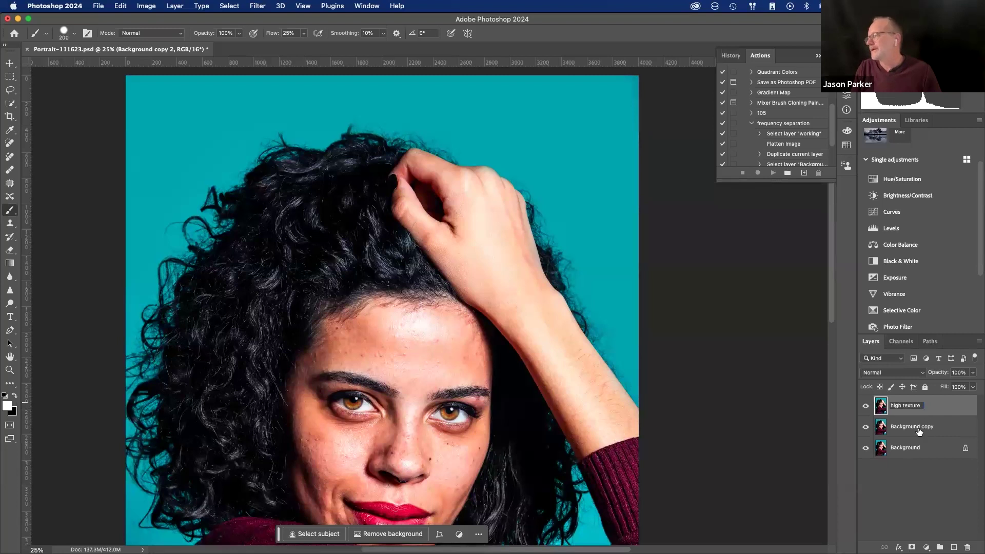
{"action": "double_click", "coordinate": [916, 427]}
{"action": "type", "text": "low color"}
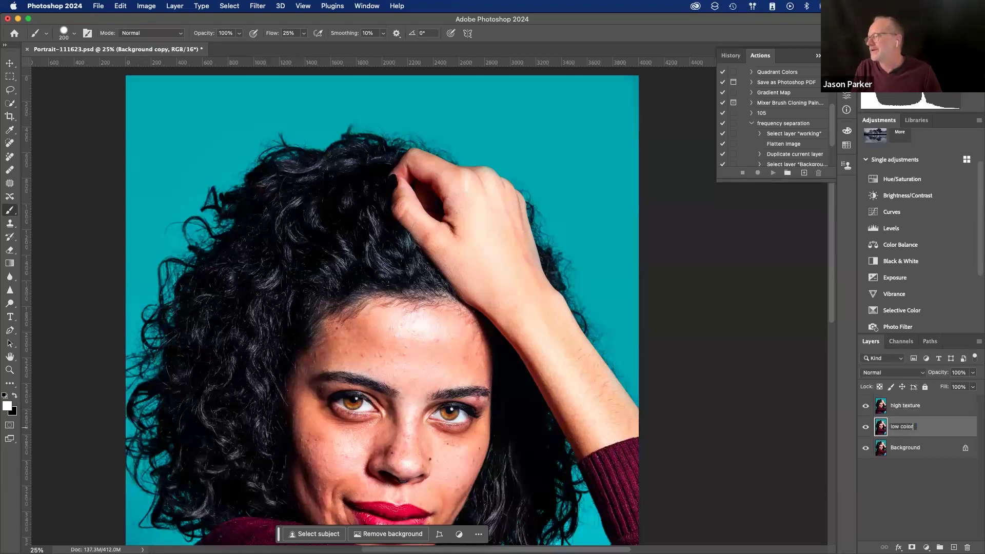
{"action": "key", "text": "Return"}
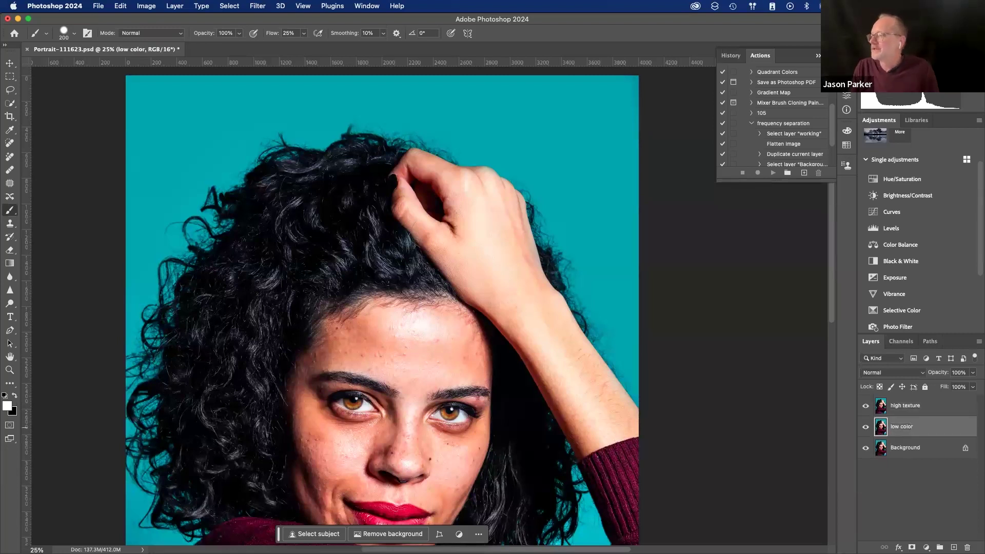
- Group the "high texture" and "low color" layers as "frequency separation" and expand the group
{"action": "left_click", "coordinate": [916, 406], "text": "shift"}
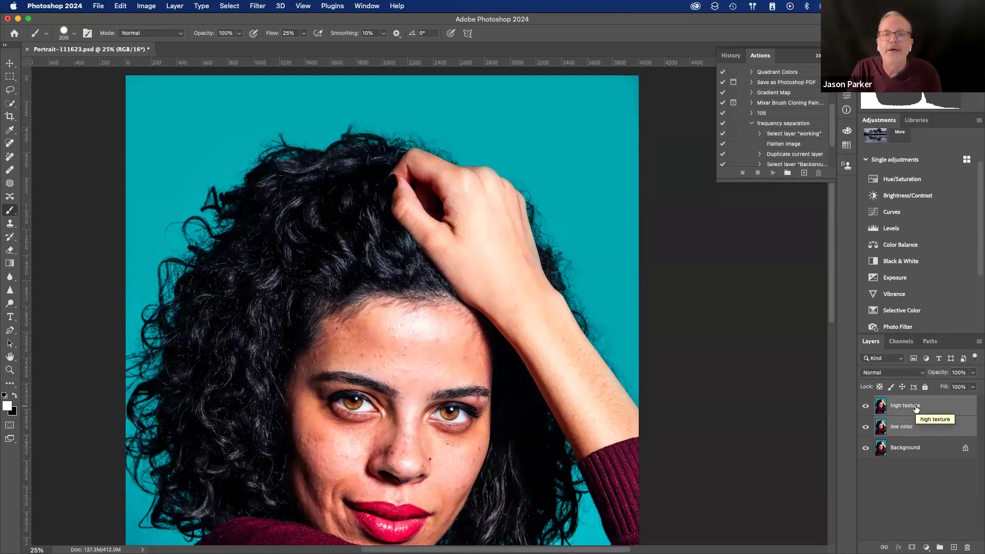
{"action": "key", "text": "super+f"}
{"action": "key", "text": "Escape"}
{"action": "key", "text": "super+g"}
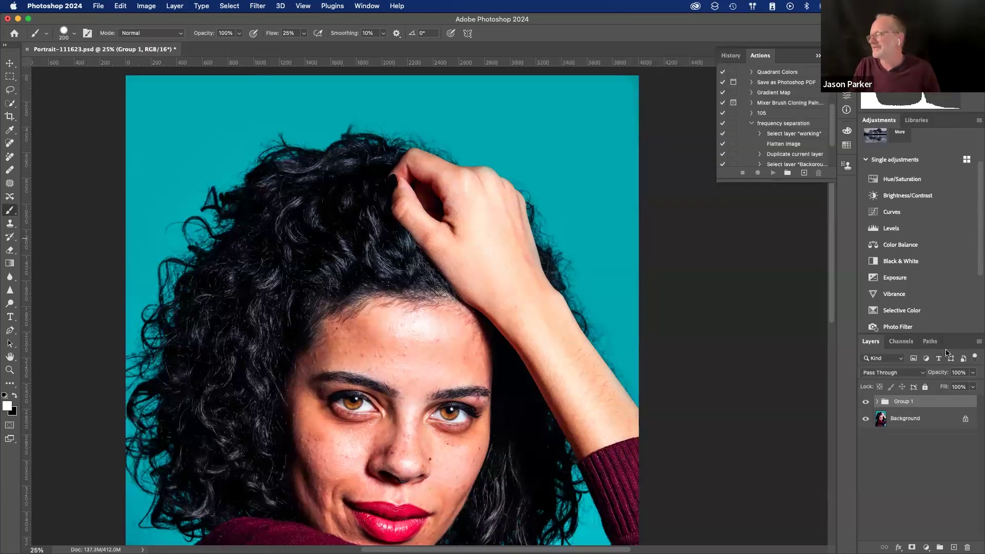
{"action": "double_click", "coordinate": [902, 401]}
{"action": "type", "text": "frequency separation"}
{"action": "key", "text": "Return"}
{"action": "left_click", "coordinate": [878, 401]}
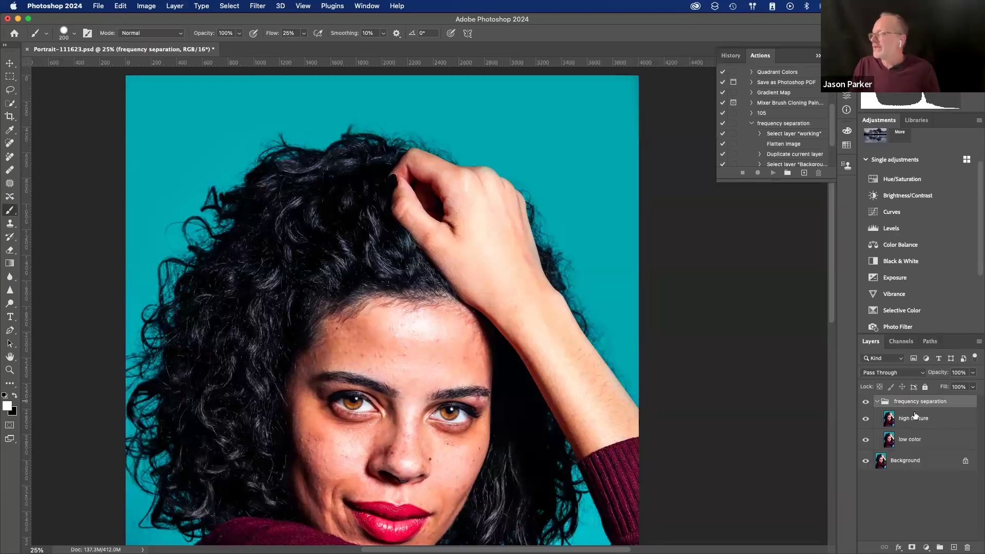
- Hide the "high texture" layer and apply a Gaussian Blur with a 10-pixel radius to the "low color" layer
{"action": "left_click", "coordinate": [866, 422]}
{"action": "left_click", "coordinate": [893, 440]}
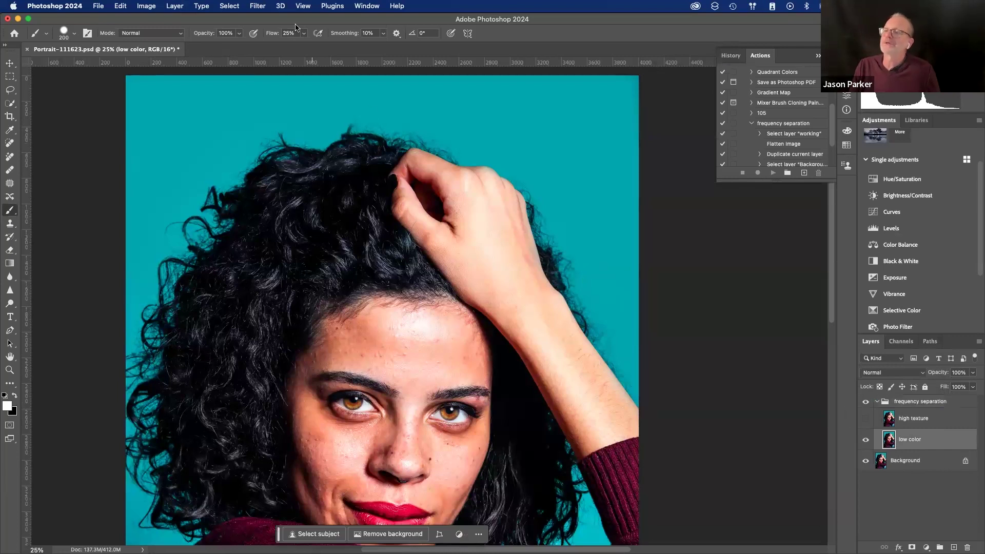
{"action": "left_click", "coordinate": [254, 6]}
{"action": "mouse_move", "coordinate": [281, 156]}
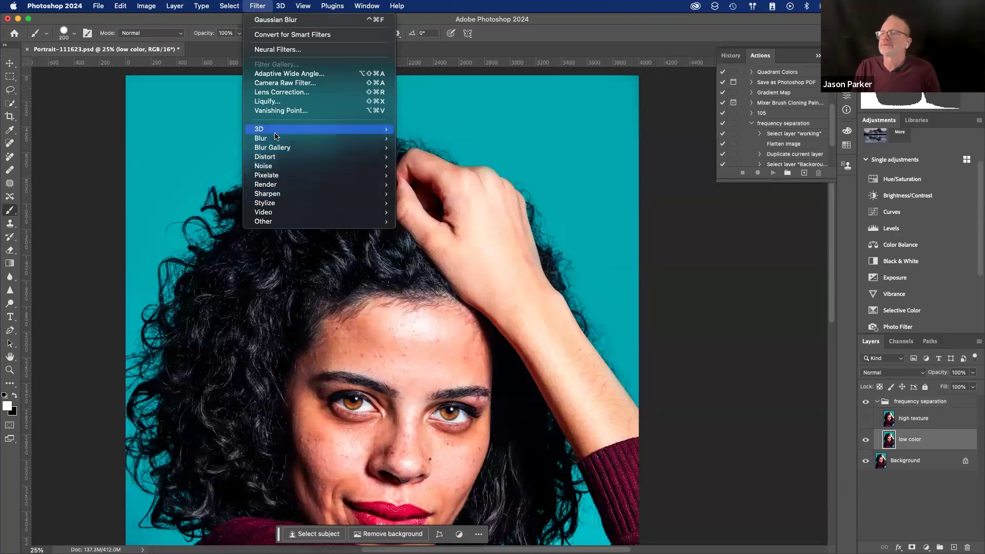
{"action": "left_click", "coordinate": [276, 19]}
{"action": "type", "text": "10"}
{"action": "key", "text": "Tab"}
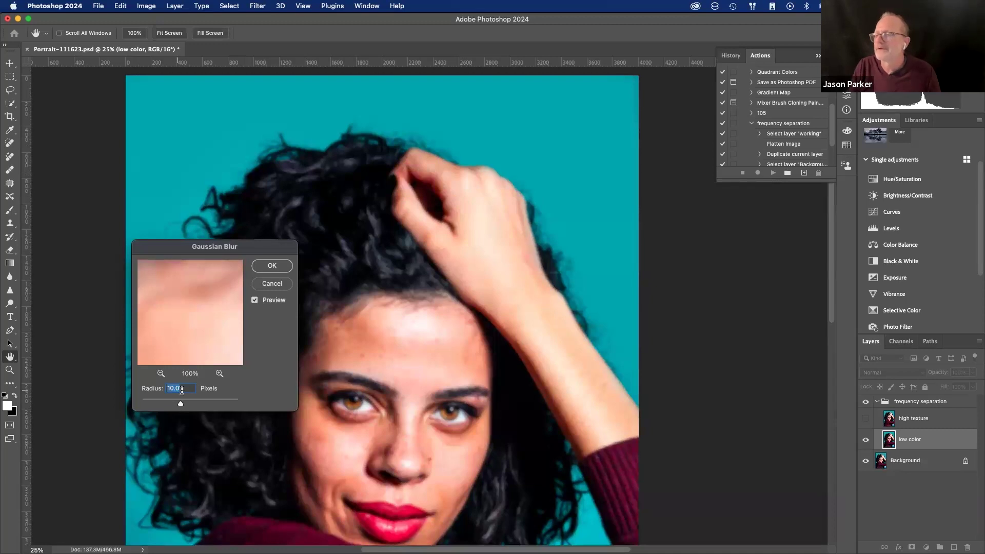
{"action": "left_click", "coordinate": [272, 265]}
{"action": "key", "text": "b"}
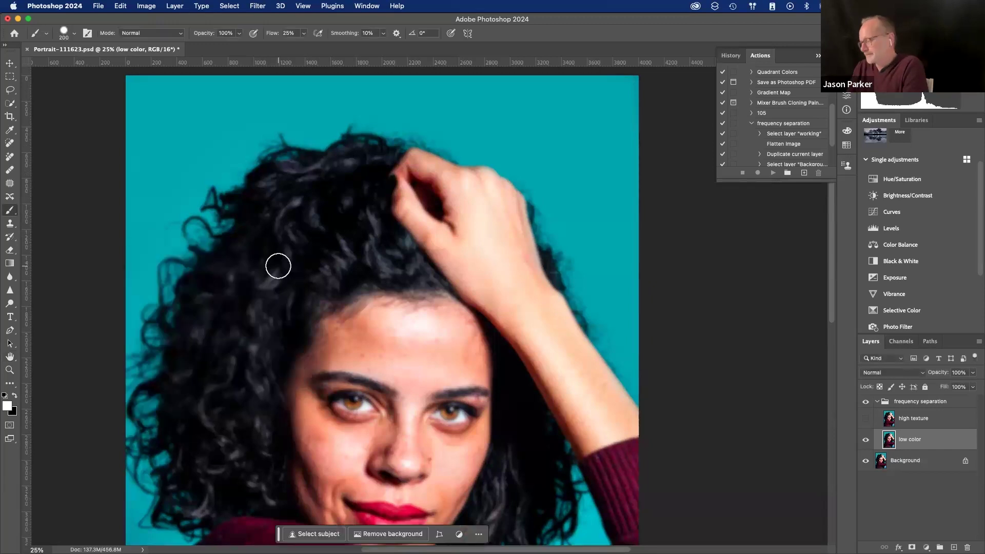
- Show the "high texture" layer again and make it the active layer
{"action": "left_click", "coordinate": [865, 420]}
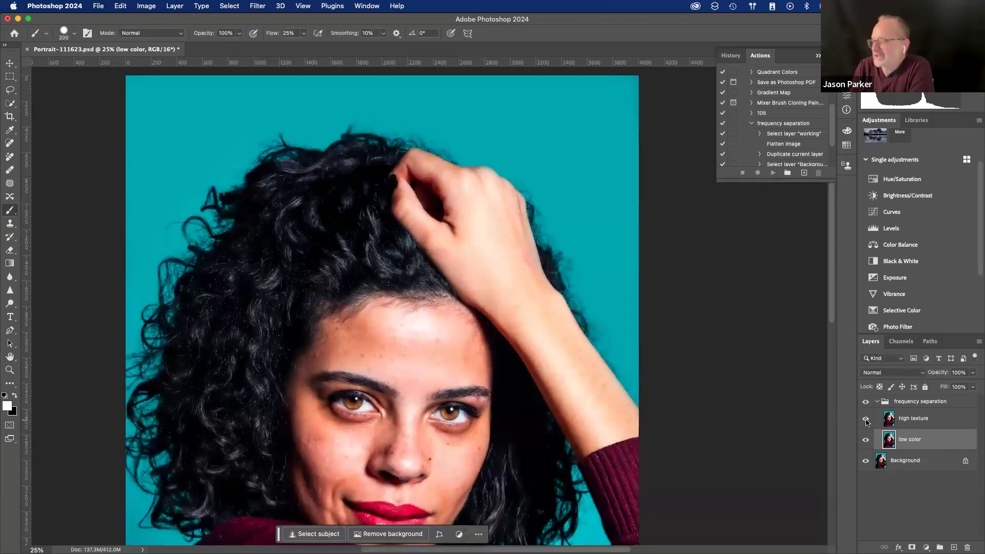
{"action": "left_click", "coordinate": [147, 6]}
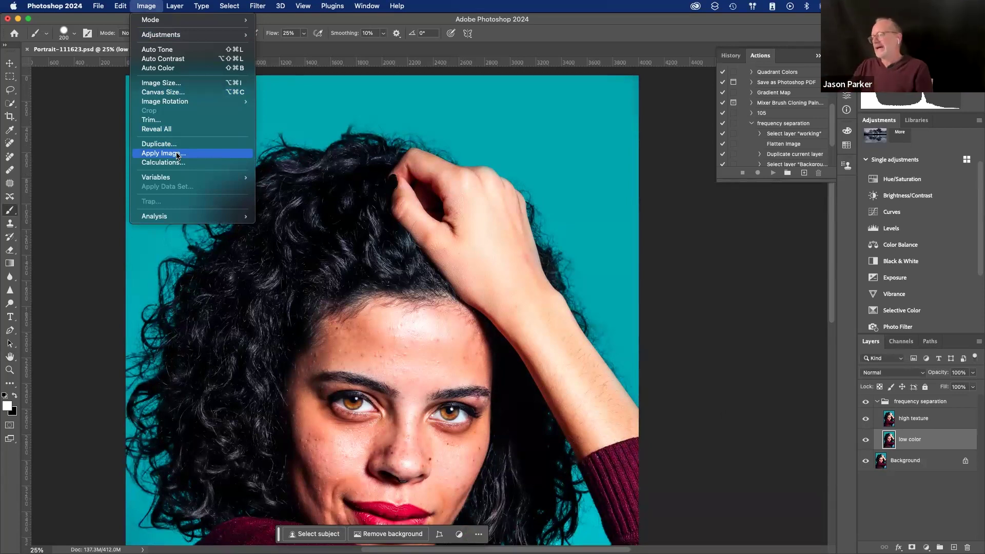
{"action": "left_click", "coordinate": [928, 424]}
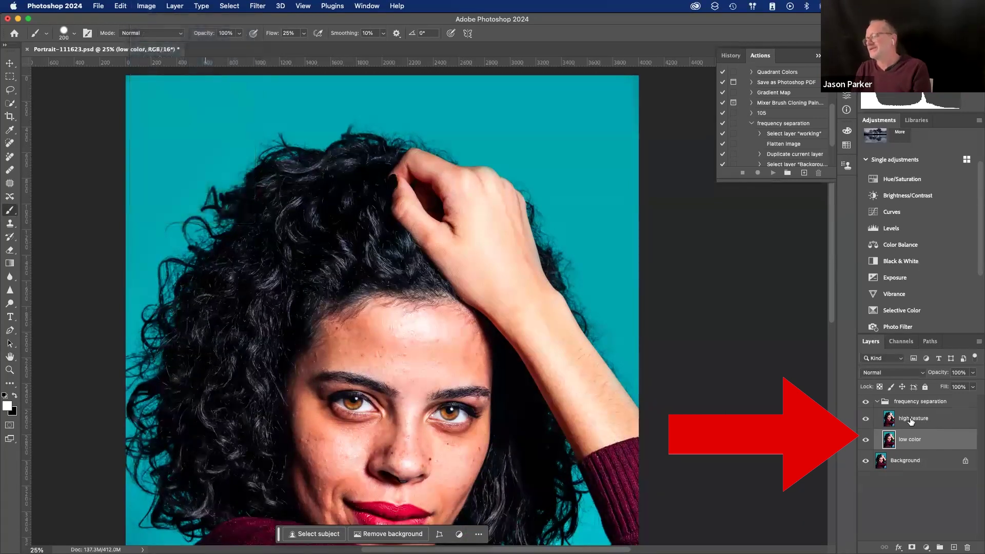
{"action": "left_click", "coordinate": [912, 421]}
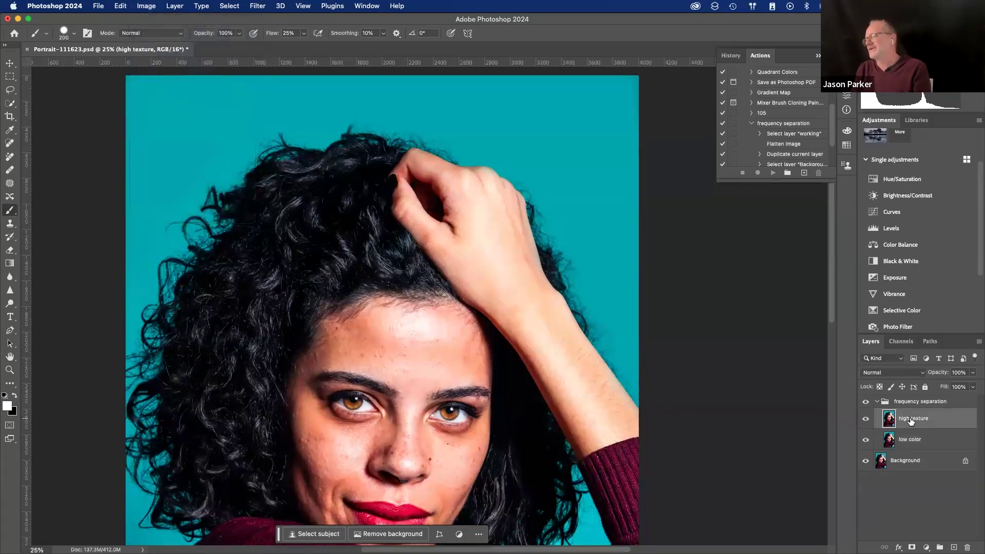
- Use Apply Image on the "high texture" layer with "low color" as the source layer, Subtract blending, scale 2 and offset 128
{"action": "left_click", "coordinate": [147, 5]}
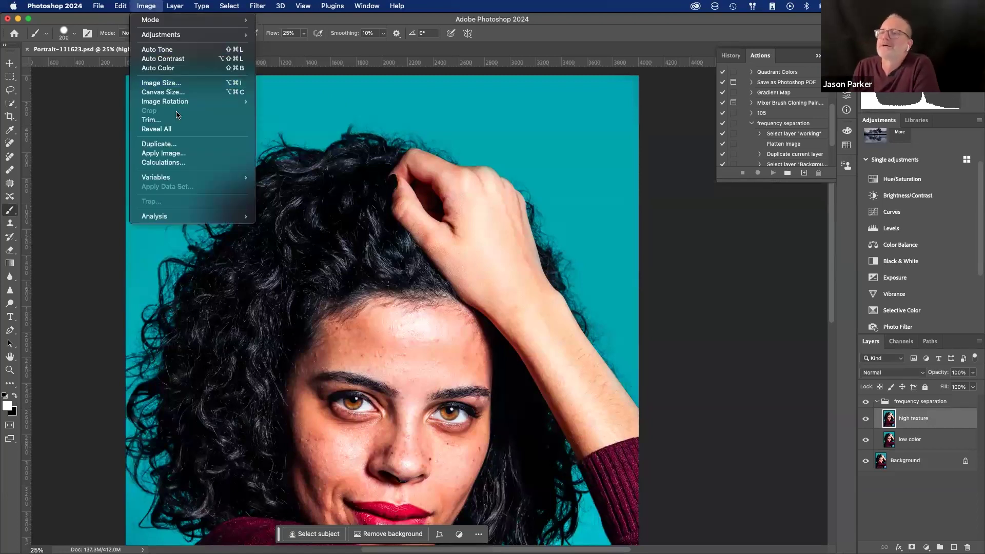
{"action": "left_click", "coordinate": [177, 153]}
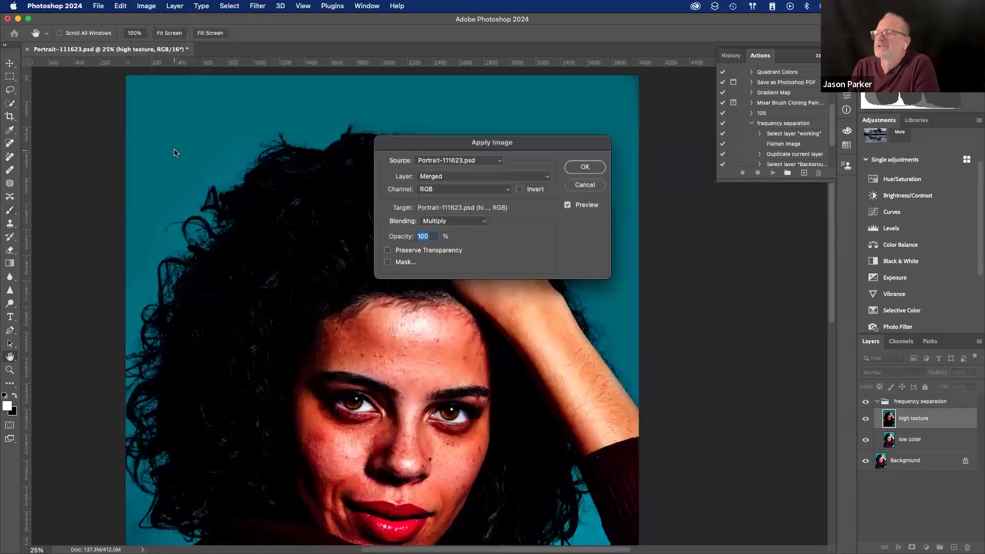
{"action": "left_click", "coordinate": [473, 177]}
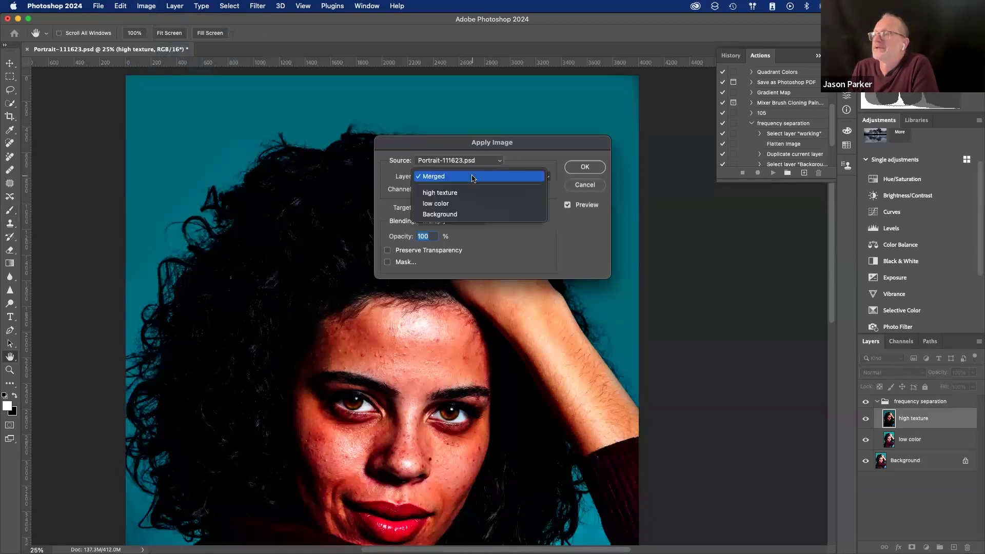
{"action": "left_click", "coordinate": [449, 204]}
{"action": "left_click", "coordinate": [452, 221]}
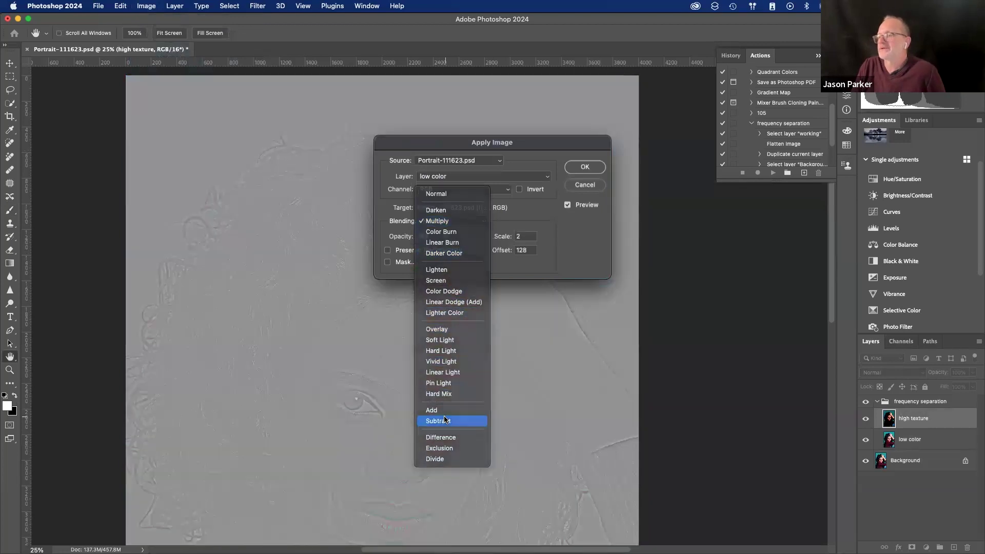
{"action": "left_click", "coordinate": [445, 420]}
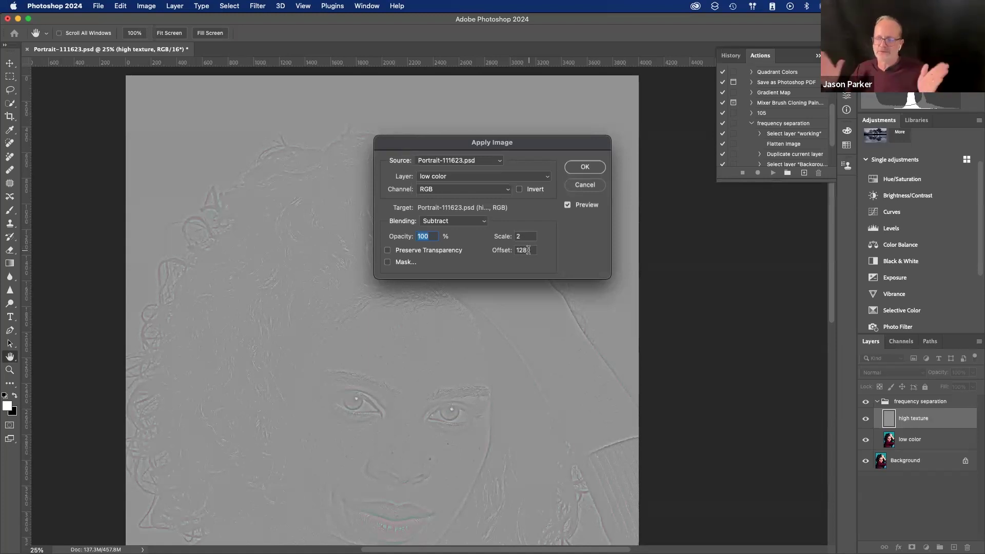
{"action": "left_click", "coordinate": [584, 167]}
- Set the "high texture" layer's blending mode to Linear Light
{"action": "key", "text": "b"}
{"action": "scroll", "coordinate": [640, 263], "scroll_direction": "down", "scroll_amount": 5}
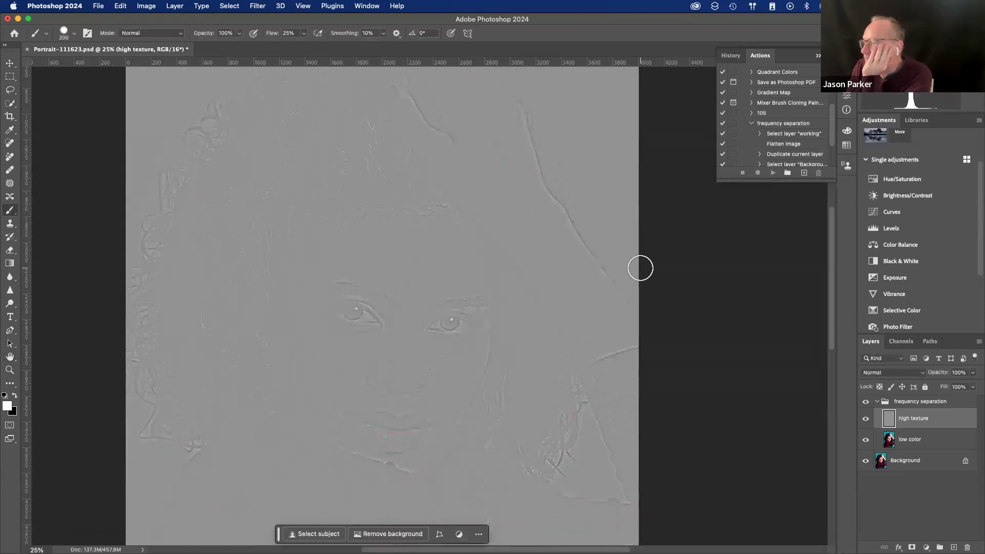
{"action": "left_click", "coordinate": [885, 374]}
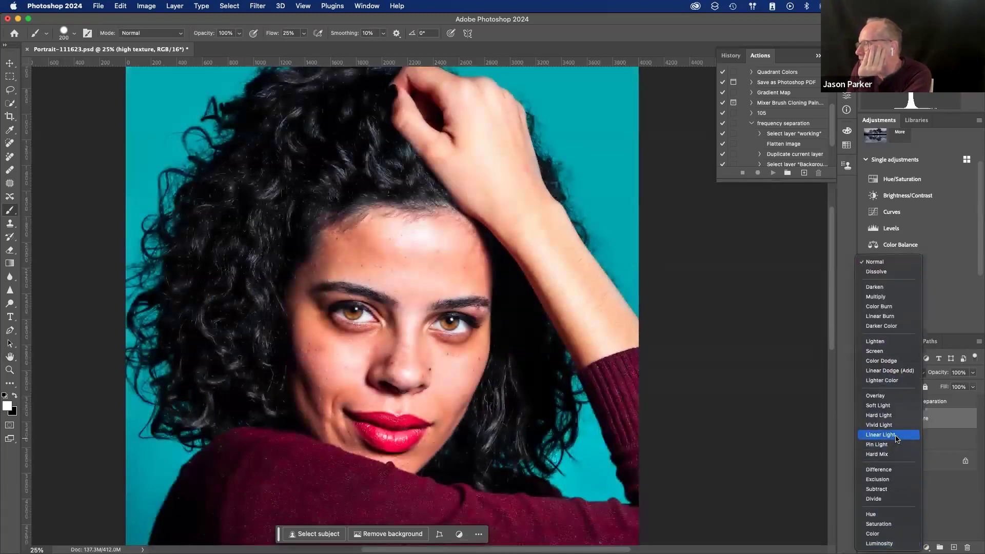
{"action": "left_click", "coordinate": [896, 436]}
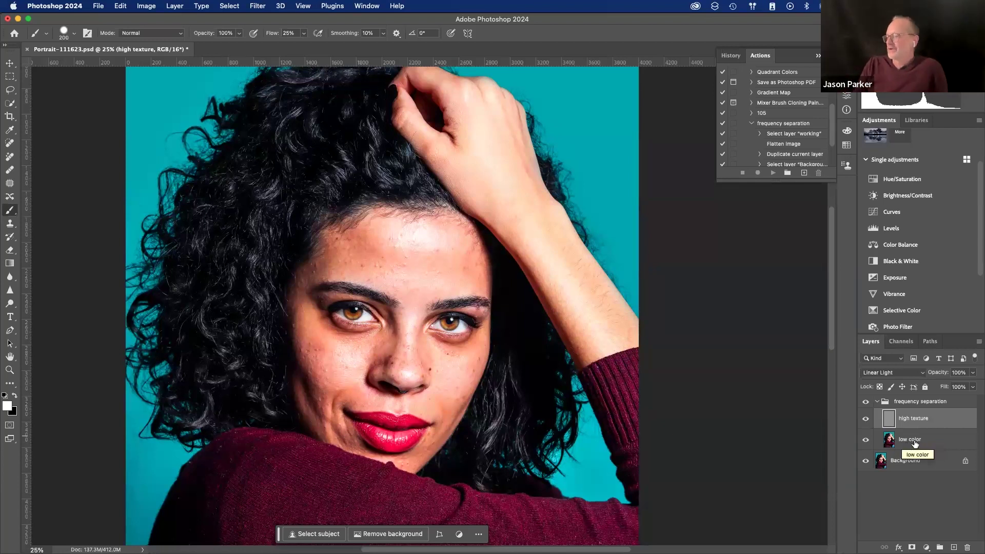
- On the "low color" layer, lasso the forehead and the bridge of the nose with a 40 px feather
{"action": "left_click", "coordinate": [915, 441]}
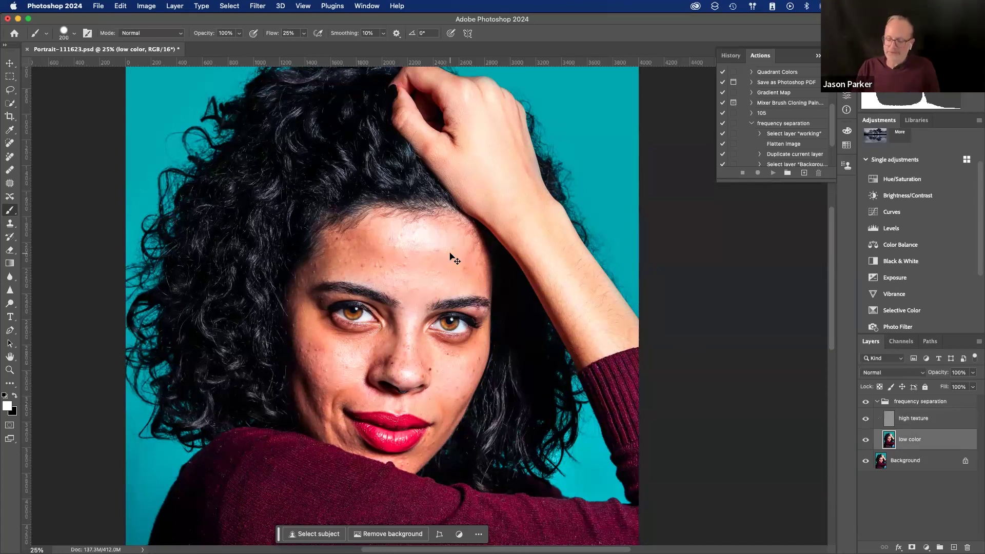
{"action": "key", "text": "super+equal"}
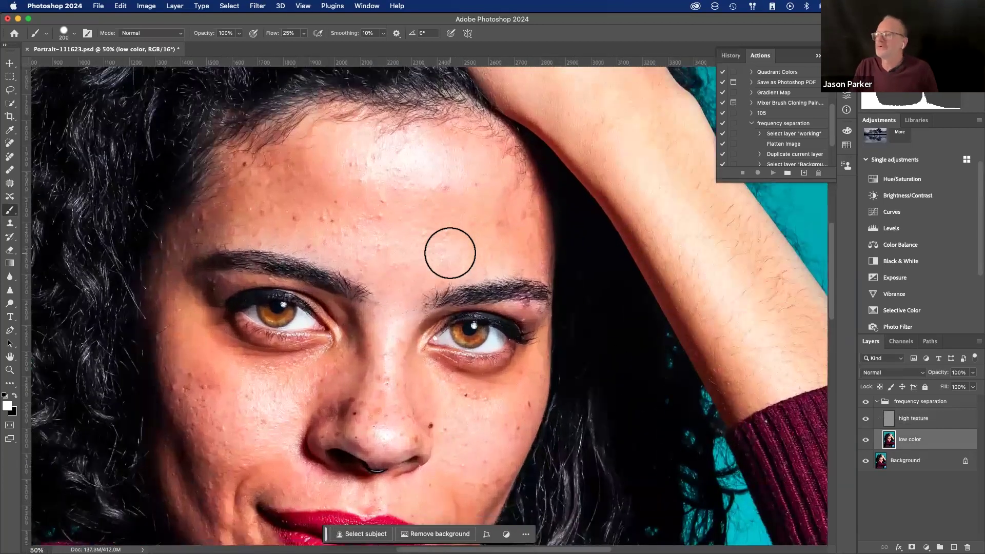
{"action": "key", "text": "super+equal"}
{"action": "key", "text": "l"}
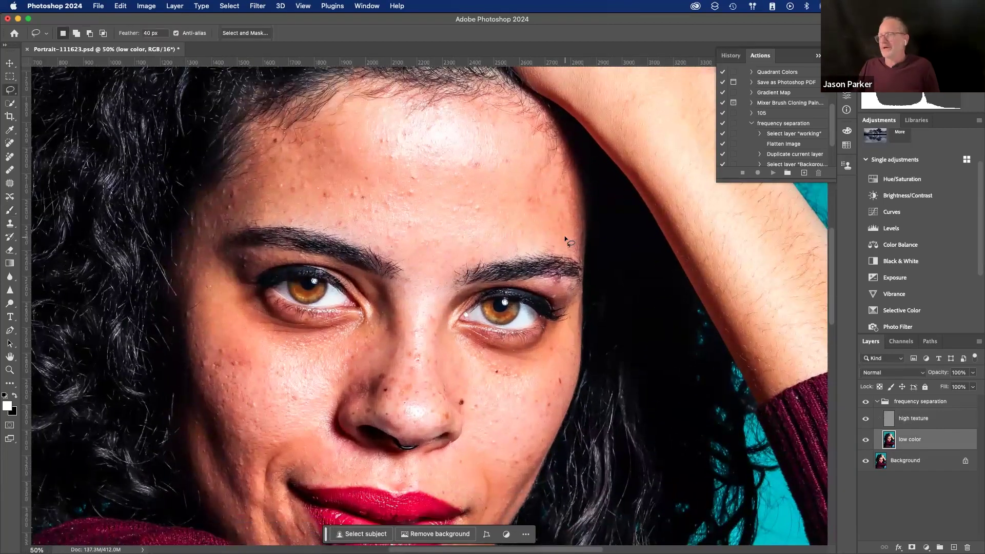
{"action": "left_click_drag", "start_coordinate": [565, 237], "coordinate": [554, 171]}
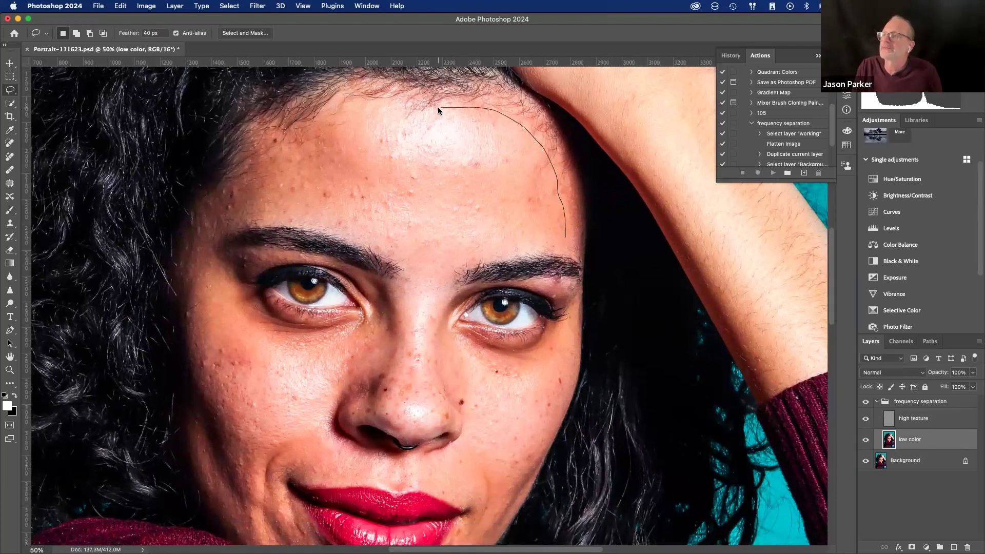
{"action": "mouse_move", "coordinate": [345, 118]}
{"action": "left_mouse_down"}
{"action": "mouse_move", "coordinate": [264, 161]}
{"action": "mouse_move", "coordinate": [218, 216]}
{"action": "mouse_move", "coordinate": [232, 223]}
{"action": "mouse_move", "coordinate": [279, 211]}
{"action": "mouse_move", "coordinate": [348, 228]}
{"action": "mouse_move", "coordinate": [426, 336]}
{"action": "left_mouse_up"}
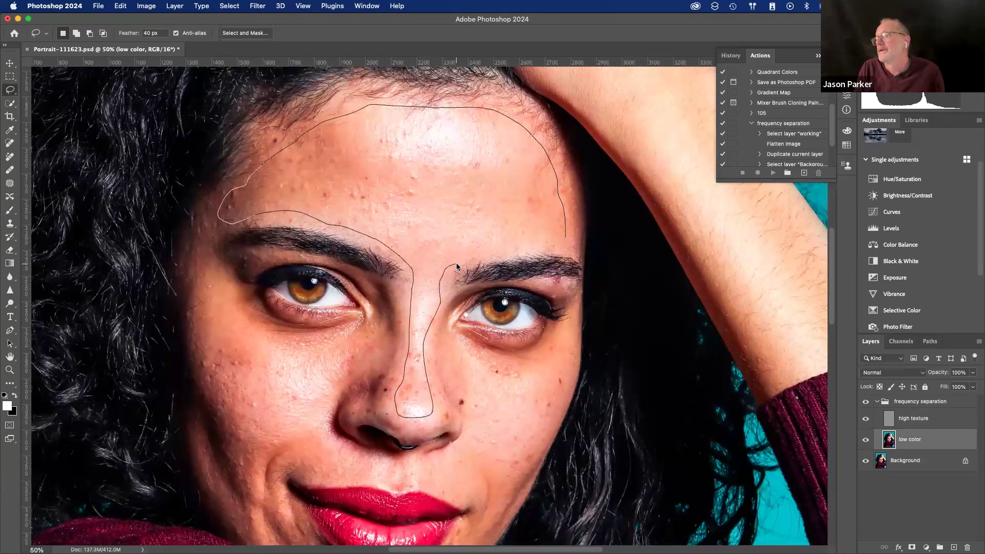
{"action": "left_click_drag", "start_coordinate": [568, 239], "coordinate": [568, 226]}
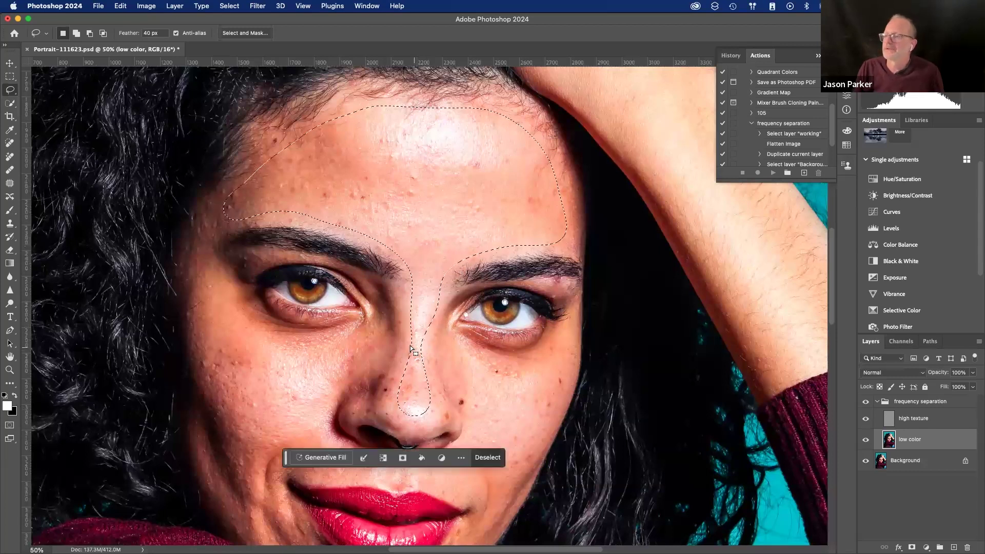
- Add both cheeks, the sides of the nose and the area above the upper lip to the lasso selection
{"action": "mouse_move", "coordinate": [353, 333]}
{"action": "left_mouse_down"}
{"action": "mouse_move", "coordinate": [235, 330]}
{"action": "mouse_move", "coordinate": [200, 357]}
{"action": "mouse_move", "coordinate": [256, 515]}
{"action": "mouse_move", "coordinate": [285, 457]}
{"action": "mouse_move", "coordinate": [411, 364]}
{"action": "mouse_move", "coordinate": [411, 308]}
{"action": "mouse_move", "coordinate": [343, 344]}
{"action": "left_mouse_up"}
{"action": "mouse_move", "coordinate": [433, 314]}
{"action": "left_mouse_down"}
{"action": "mouse_move", "coordinate": [482, 357]}
{"action": "mouse_move", "coordinate": [566, 364]}
{"action": "mouse_move", "coordinate": [542, 403]}
{"action": "mouse_move", "coordinate": [537, 450]}
{"action": "mouse_move", "coordinate": [486, 534]}
{"action": "mouse_move", "coordinate": [464, 488]}
{"action": "mouse_move", "coordinate": [430, 495]}
{"action": "mouse_move", "coordinate": [359, 459]}
{"action": "mouse_move", "coordinate": [459, 464]}
{"action": "left_mouse_up"}
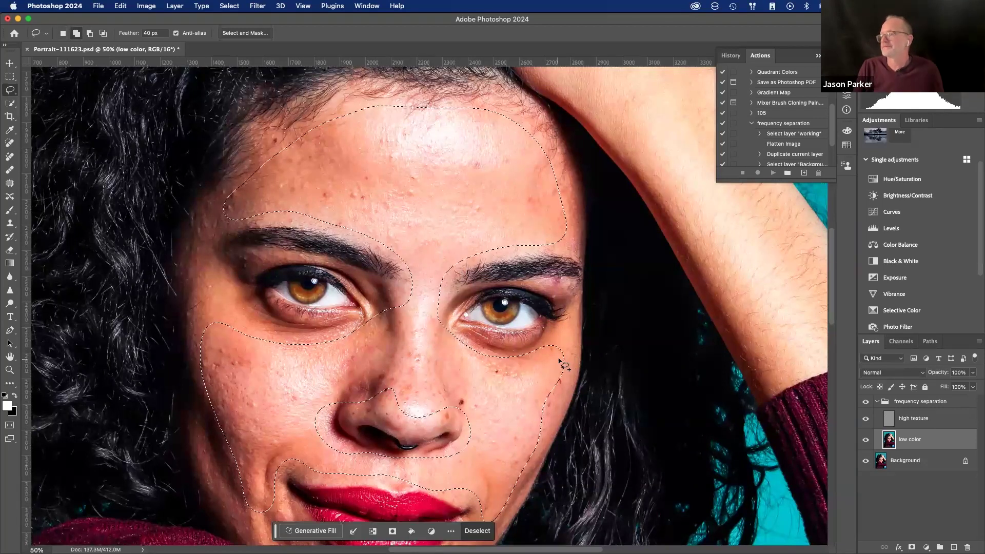
{"action": "left_click_drag", "start_coordinate": [560, 361], "coordinate": [559, 382]}
{"action": "mouse_move", "coordinate": [547, 431]}
{"action": "left_mouse_down"}
{"action": "mouse_move", "coordinate": [532, 446]}
{"action": "mouse_move", "coordinate": [516, 408]}
{"action": "left_mouse_up"}
{"action": "scroll", "coordinate": [513, 400], "scroll_direction": "down", "scroll_amount": 1}
{"action": "left_click_drag", "start_coordinate": [406, 250], "coordinate": [421, 281]}
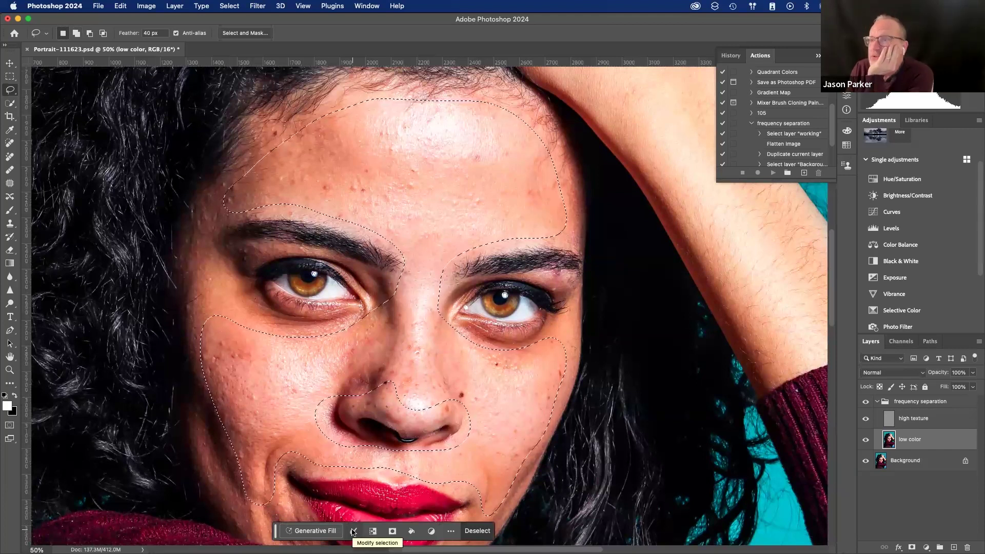
- Feather the facial skin selection by 40 pixels
{"action": "left_click", "coordinate": [229, 5]}
{"action": "mouse_move", "coordinate": [275, 160]}
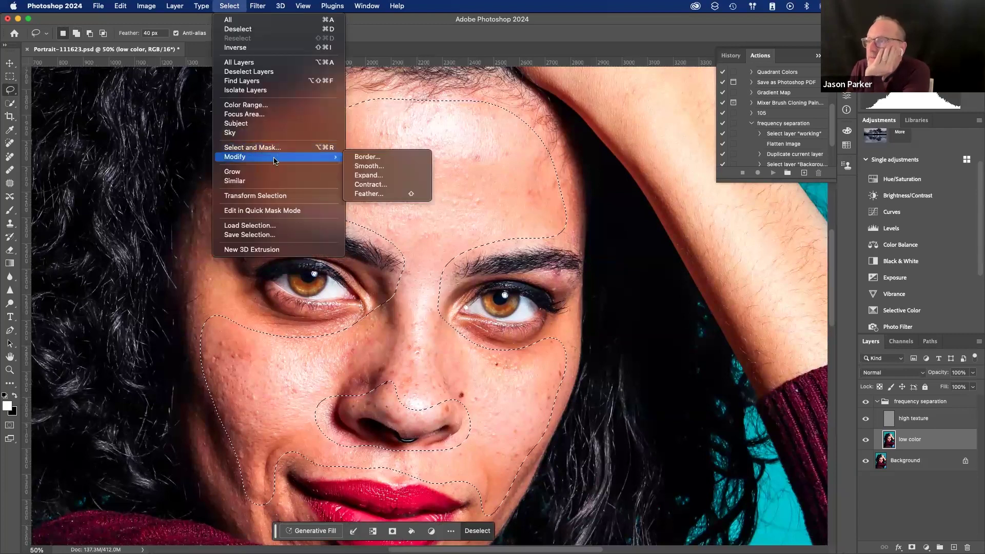
{"action": "left_click", "coordinate": [394, 195]}
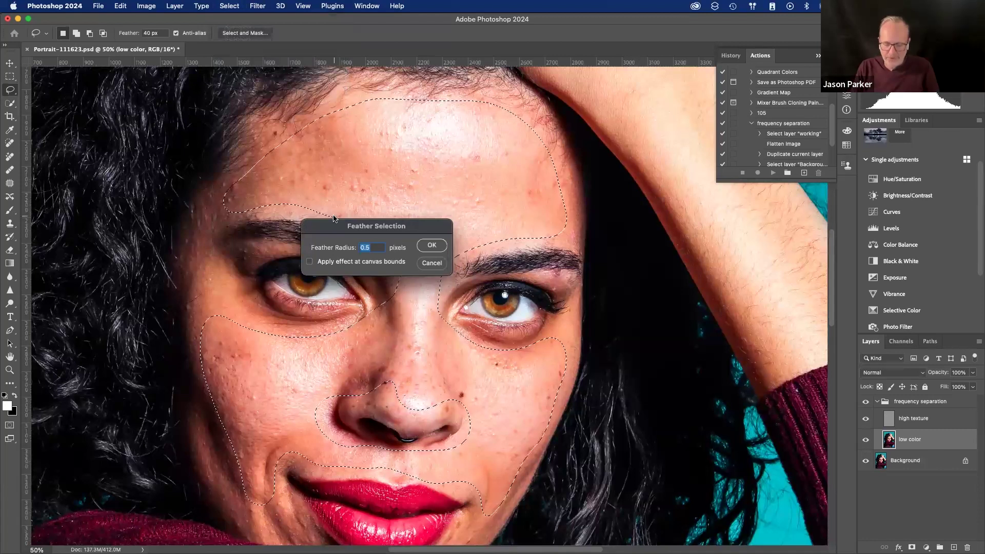
{"action": "type", "text": "40"}
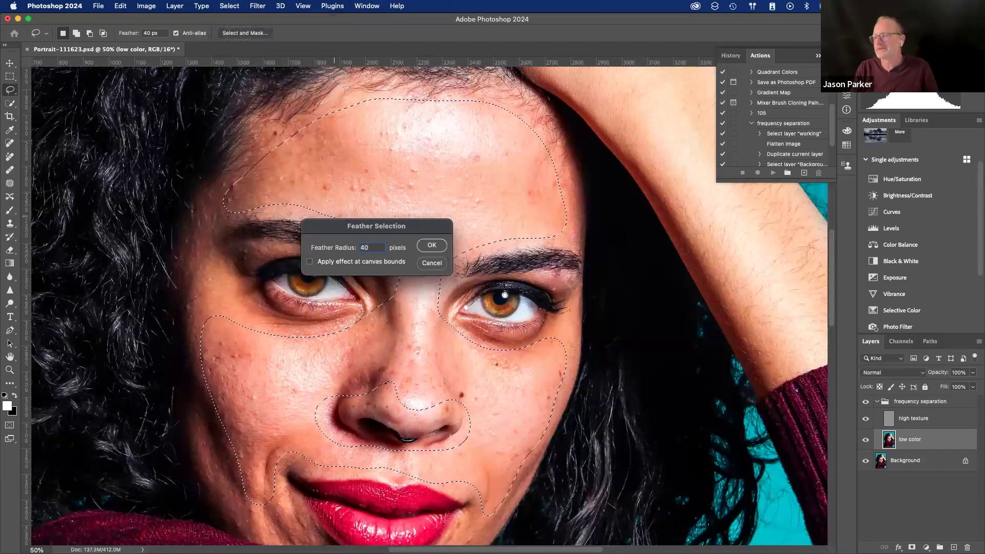
{"action": "key", "text": "Return"}
{"action": "mouse_move", "coordinate": [358, 393]}
{"action": "left_mouse_down"}
{"action": "mouse_move", "coordinate": [421, 419]}
{"action": "mouse_move", "coordinate": [455, 416]}
{"action": "left_mouse_up"}
{"action": "mouse_move", "coordinate": [336, 398]}
{"action": "left_mouse_down"}
{"action": "mouse_move", "coordinate": [349, 446]}
{"action": "mouse_move", "coordinate": [257, 429]}
{"action": "left_mouse_up"}
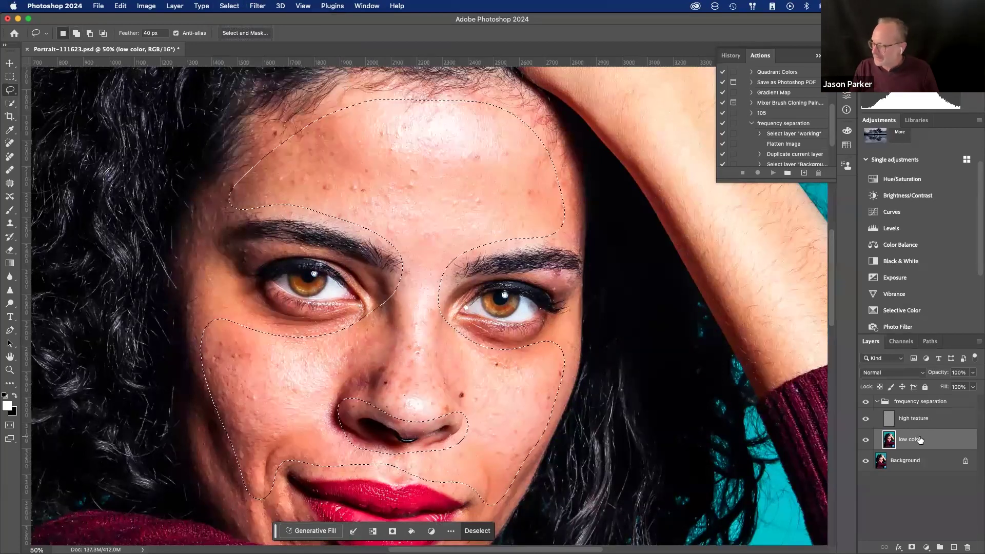
- Apply a Gaussian Blur with a 10-pixel radius to the selected skin on the "low color" layer
{"action": "left_click", "coordinate": [267, 6]}
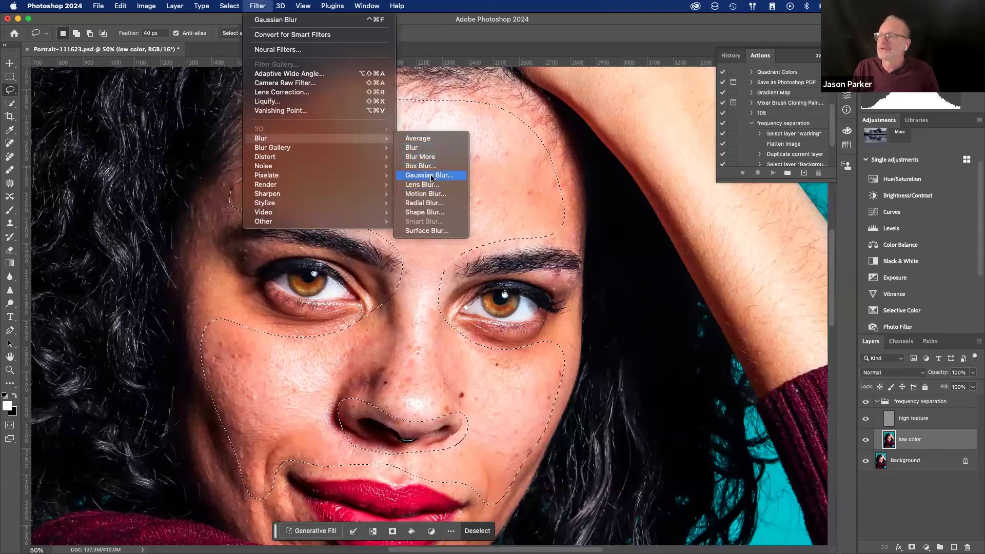
{"action": "left_click", "coordinate": [431, 177]}
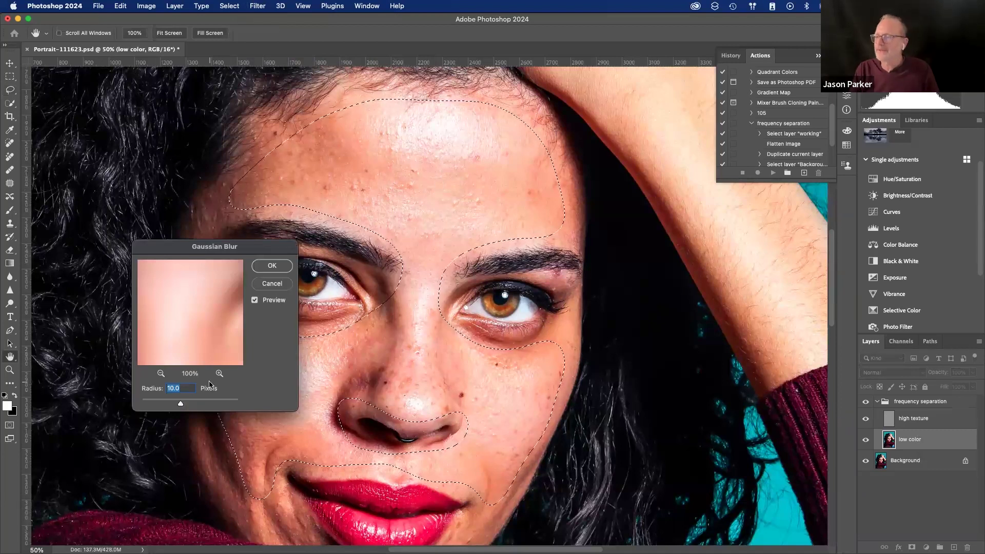
{"action": "left_click", "coordinate": [269, 267]}
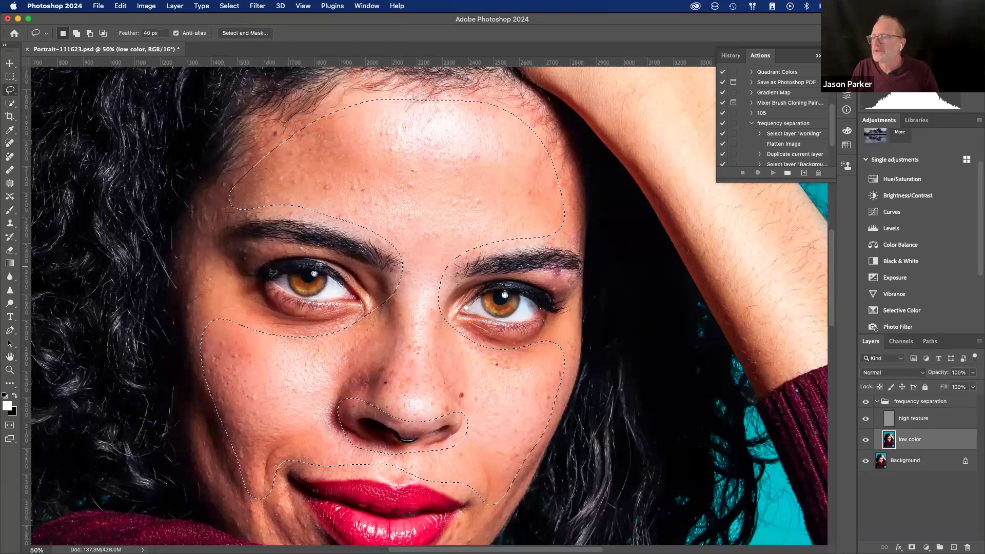
- Hide the selection edges and compare the face with and without the "low color" layer and the frequency separation group
{"action": "left_click", "coordinate": [866, 444]}
{"action": "left_click", "coordinate": [866, 444]}
{"action": "key", "text": "super+h"}
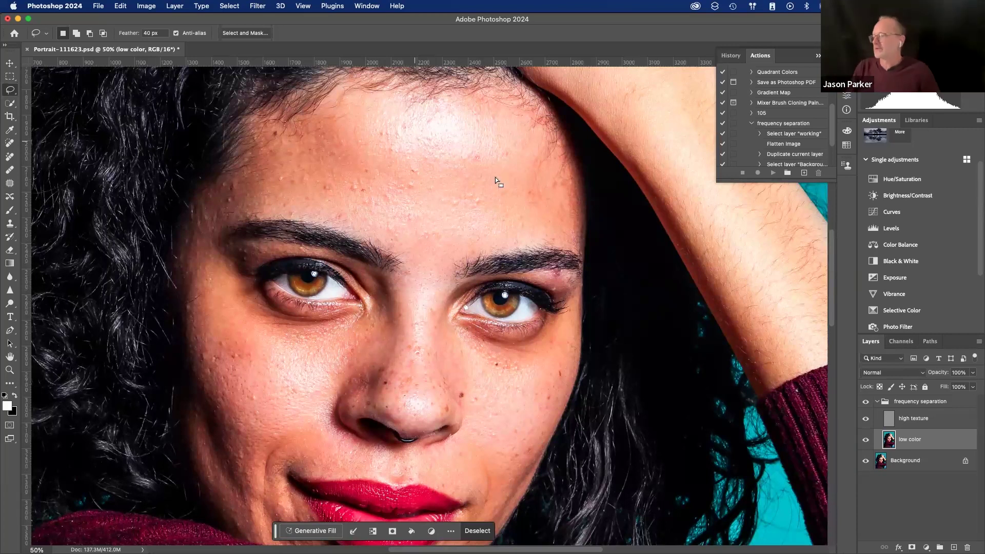
{"action": "left_click", "coordinate": [866, 440]}
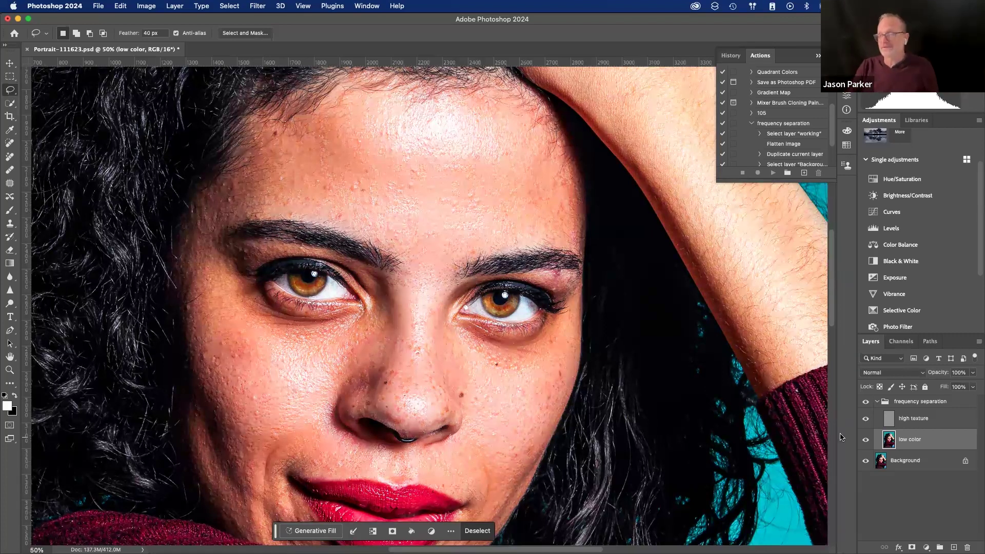
{"action": "left_click", "coordinate": [866, 463], "text": "alt"}
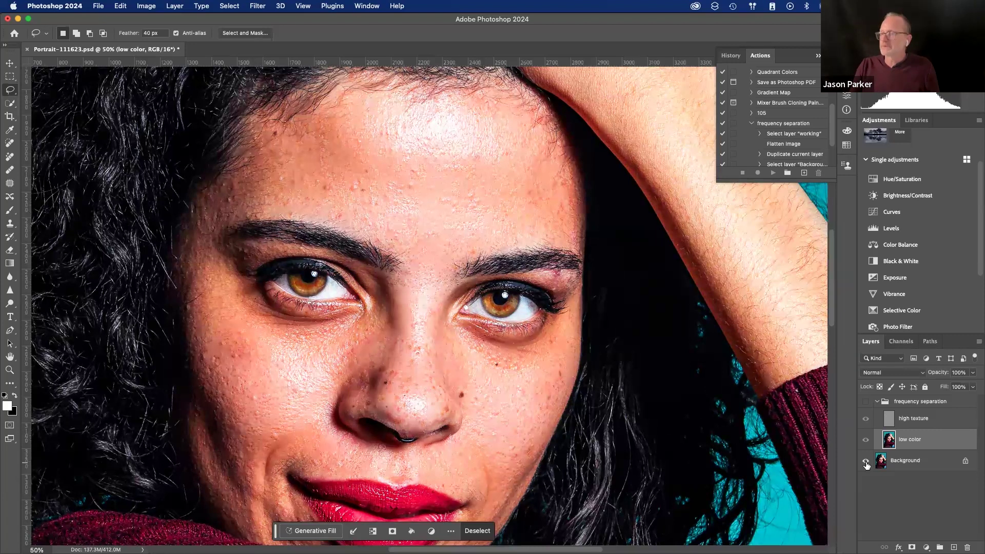
{"action": "left_click", "coordinate": [866, 463], "text": "alt"}
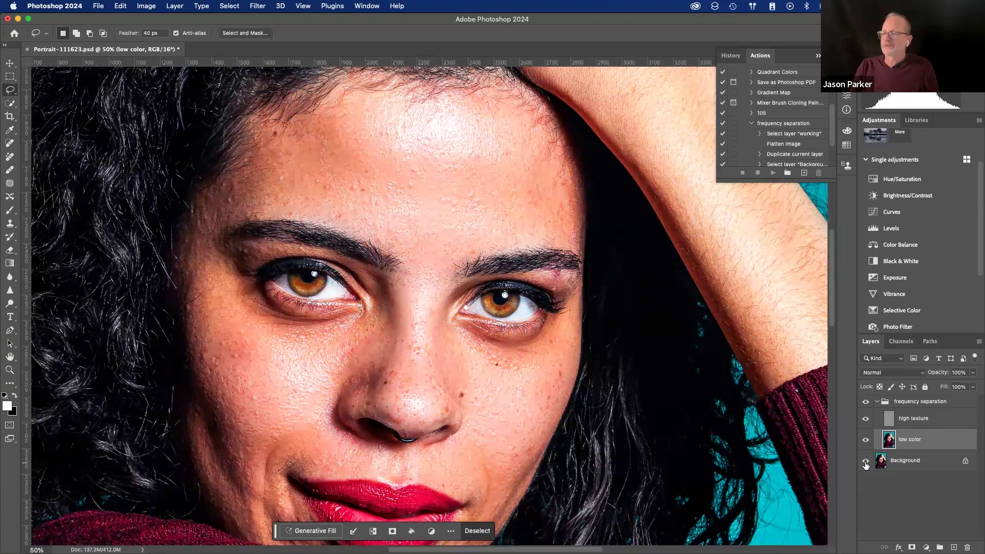
- Bring back the skin selection outline and repeat the last Gaussian Blur on the "low color" layer
{"action": "key", "text": "super+shift+d"}
{"action": "left_click", "coordinate": [259, 5]}
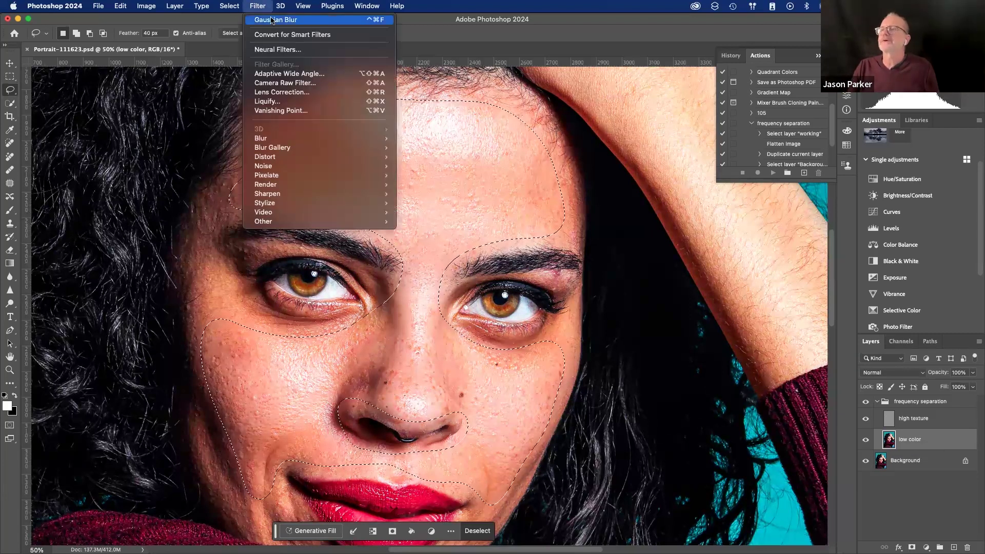
{"action": "left_click", "coordinate": [272, 20]}
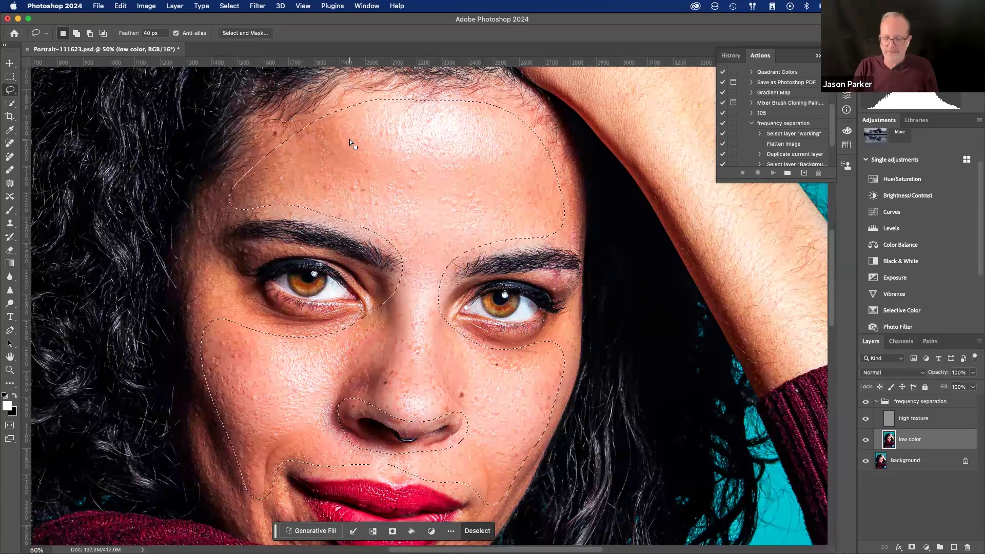
- Toggle the "high texture" and "low color" layers' visibility to examine what each contributes to the face
{"action": "left_click", "coordinate": [865, 419]}
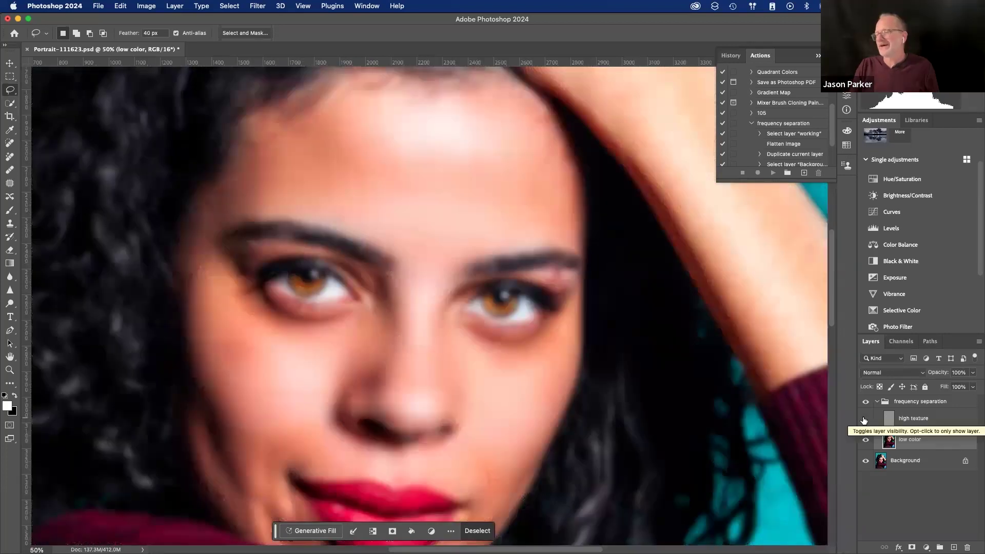
{"action": "left_click", "coordinate": [866, 419]}
{"action": "left_click", "coordinate": [865, 441]}
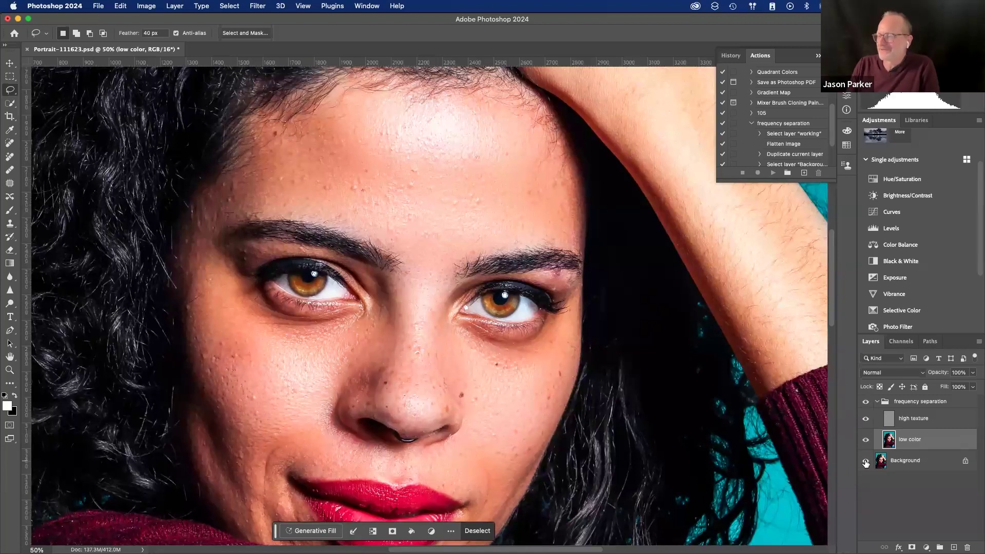
- Make the Background layer active, clear the skin selection and save the portrait document
{"action": "scroll", "coordinate": [555, 354], "scroll_direction": "up", "scroll_amount": 1}
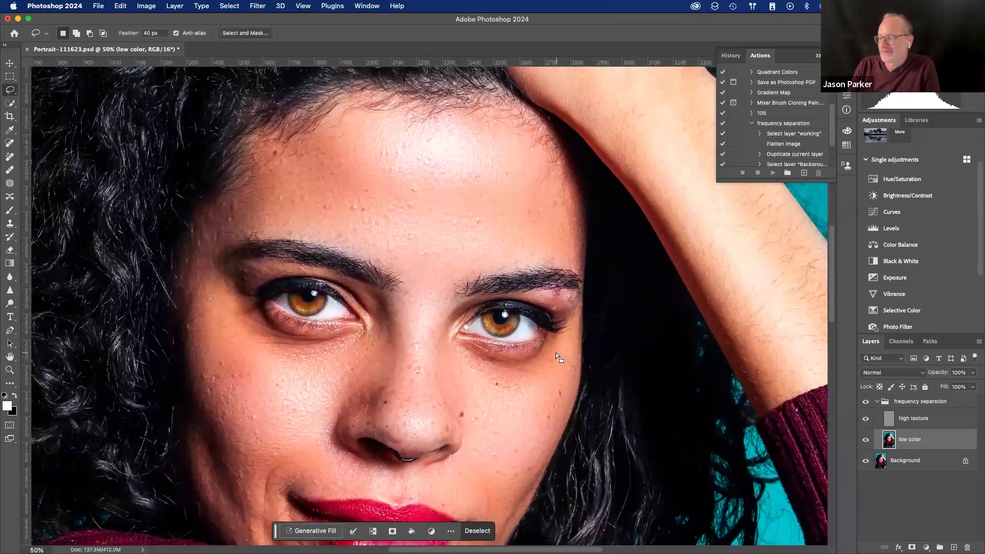
{"action": "scroll", "coordinate": [555, 354], "scroll_direction": "right", "scroll_amount": 1}
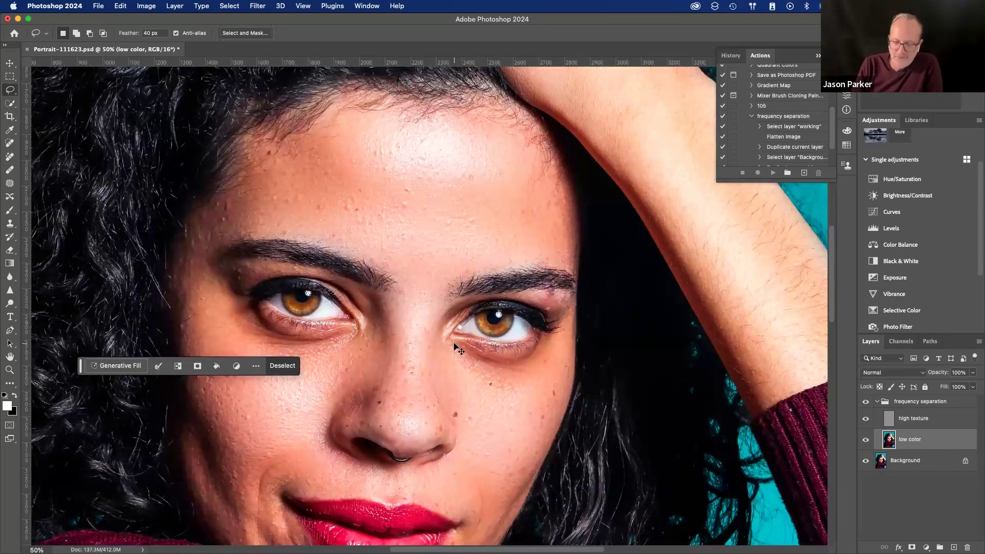
{"action": "key", "text": "super+0"}
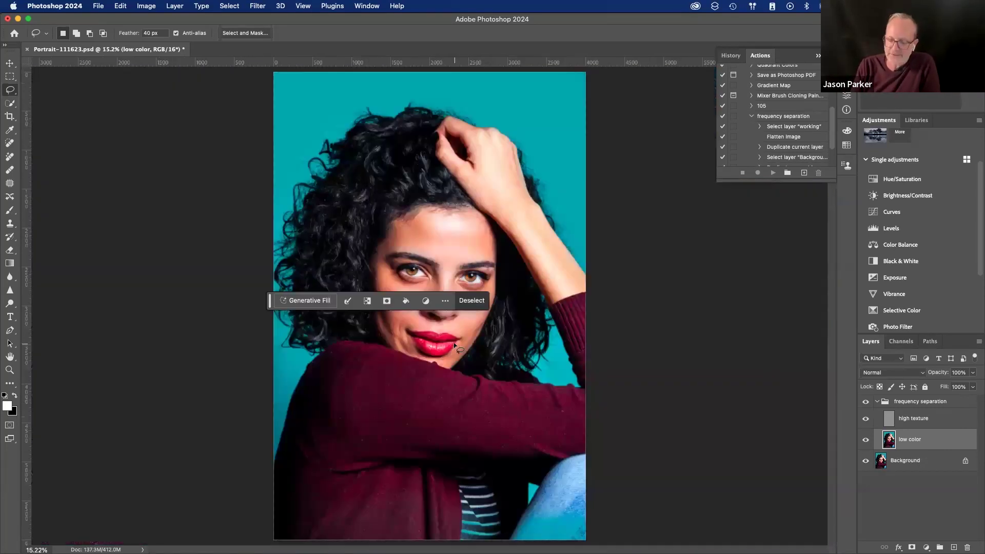
{"action": "key", "text": "super+equal"}
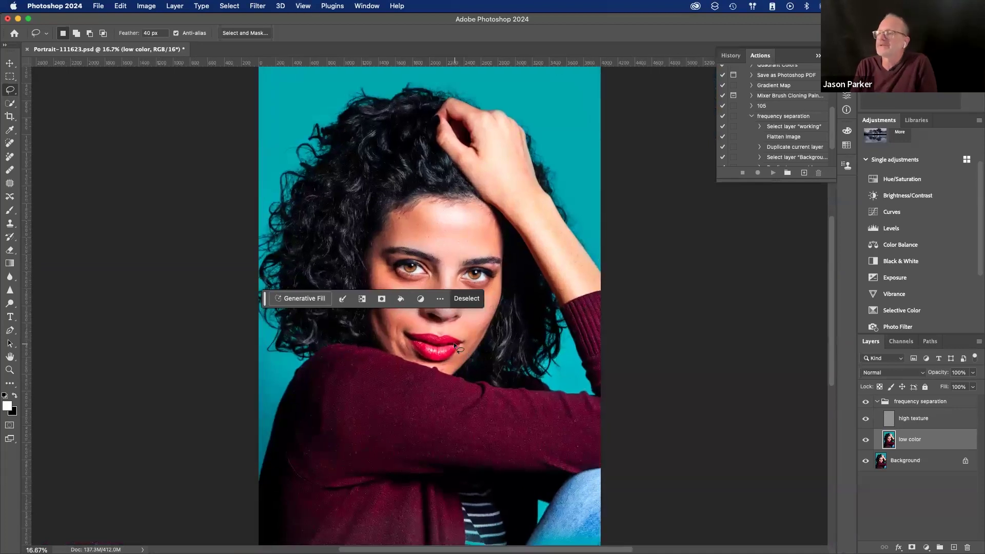
{"action": "scroll", "coordinate": [277, 308], "scroll_direction": "up", "scroll_amount": 3}
{"action": "scroll", "coordinate": [277, 308], "scroll_direction": "right", "scroll_amount": 3}
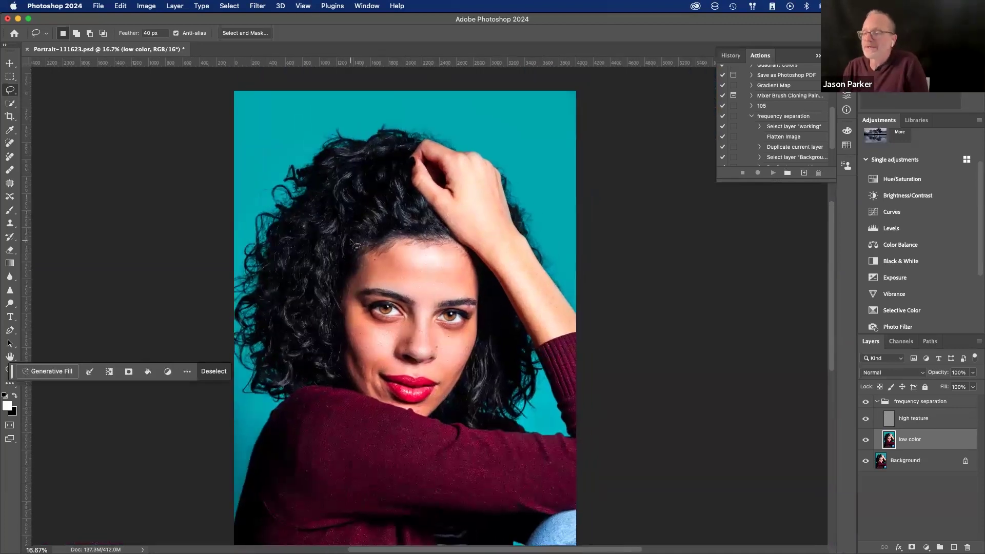
{"action": "left_click", "coordinate": [905, 464]}
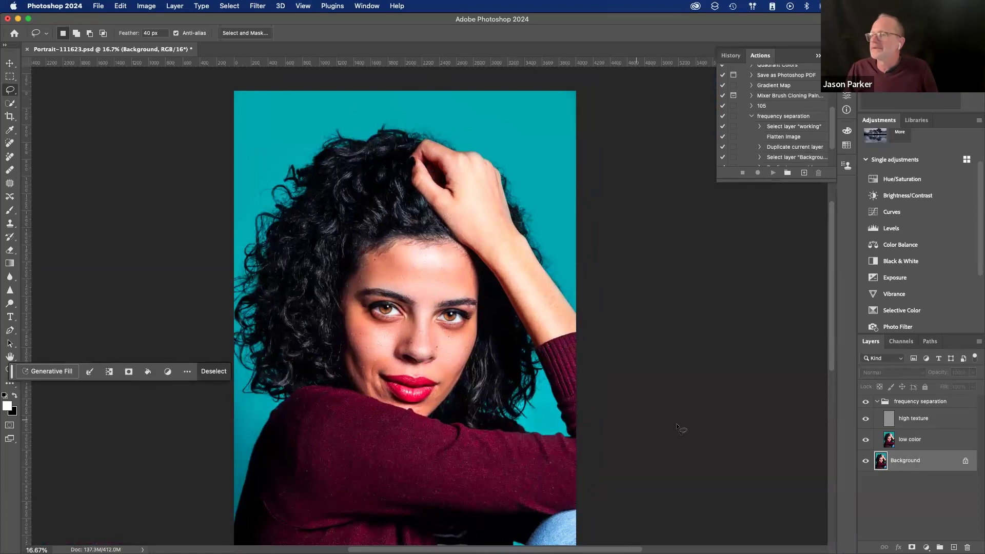
{"action": "key", "text": "m"}
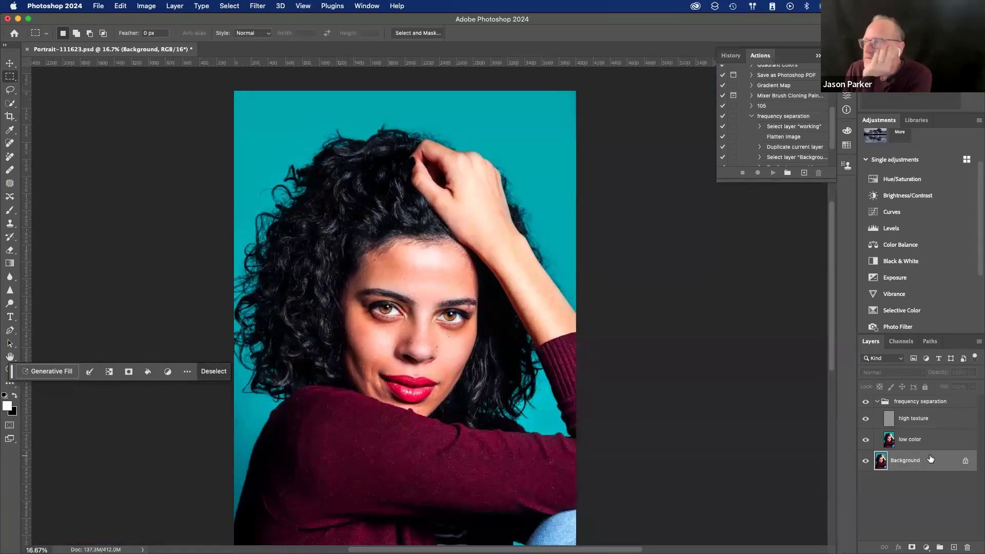
{"action": "left_click", "coordinate": [10, 62]}
{"action": "key", "text": "cmd+s"}
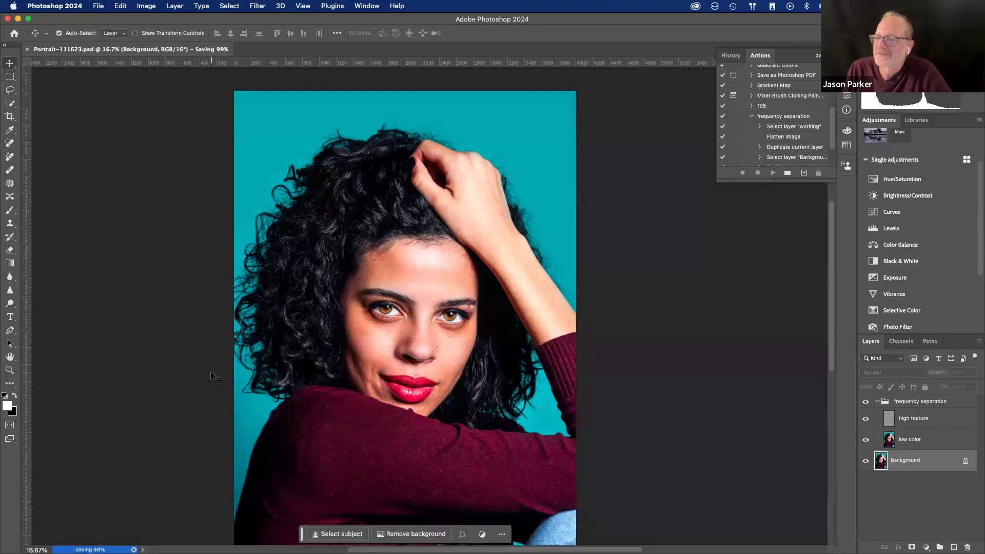
- Try selecting the woman with Select Subject and clear the selection
{"action": "left_click", "coordinate": [337, 533]}
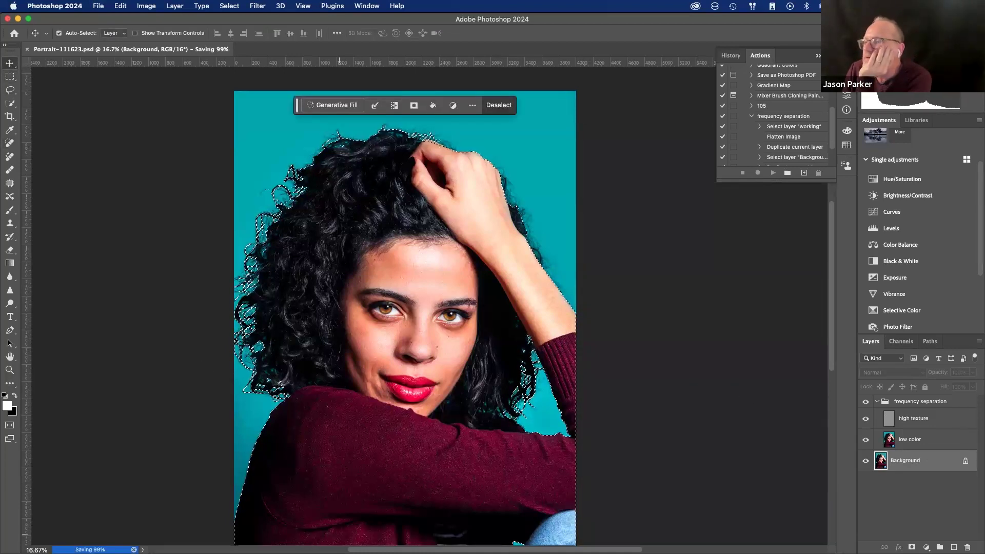
{"action": "left_click", "coordinate": [418, 212]}
{"action": "key", "text": "Return"}
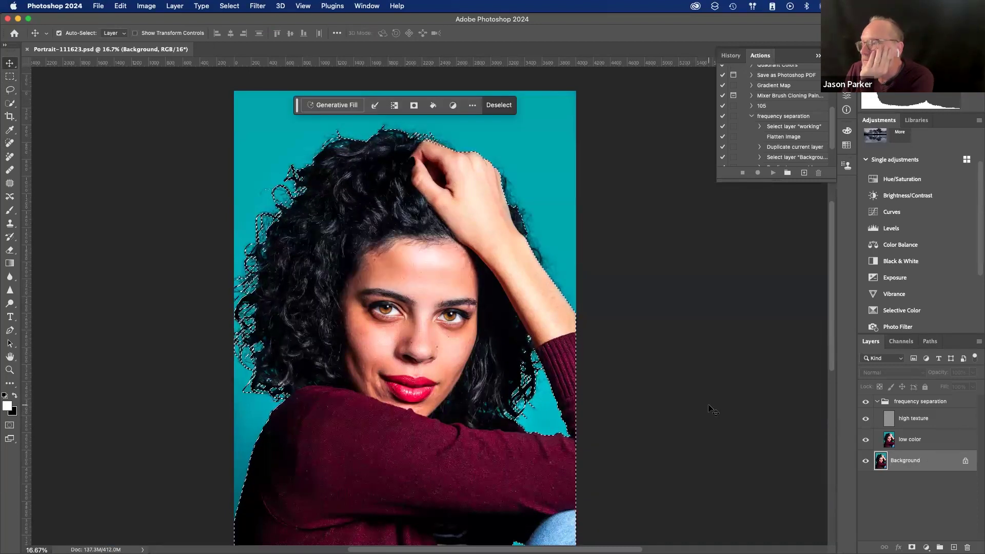
{"action": "key", "text": "super+d"}
- Flatten the image to a single layer and remove the teal background behind the woman
{"action": "right_click", "coordinate": [906, 460]}
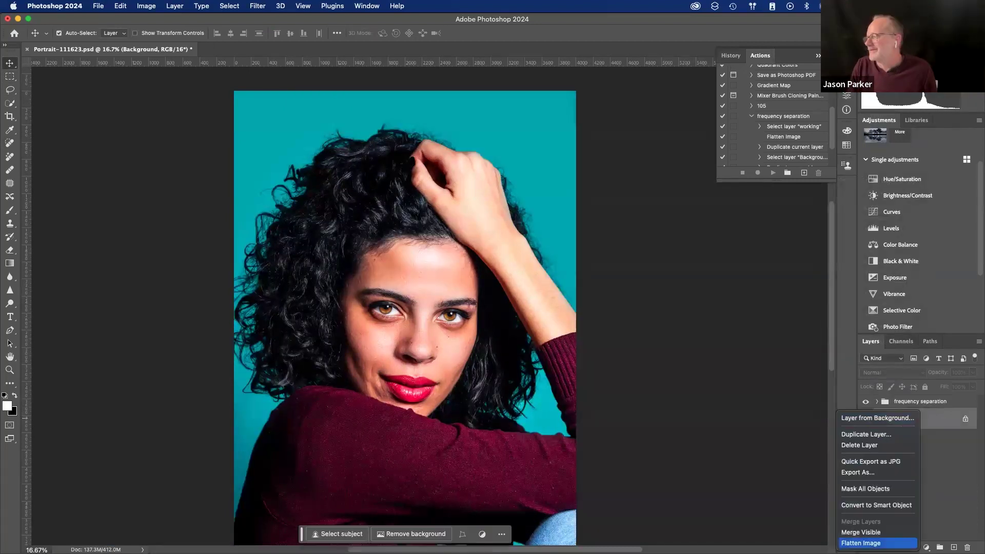
{"action": "left_click", "coordinate": [884, 536]}
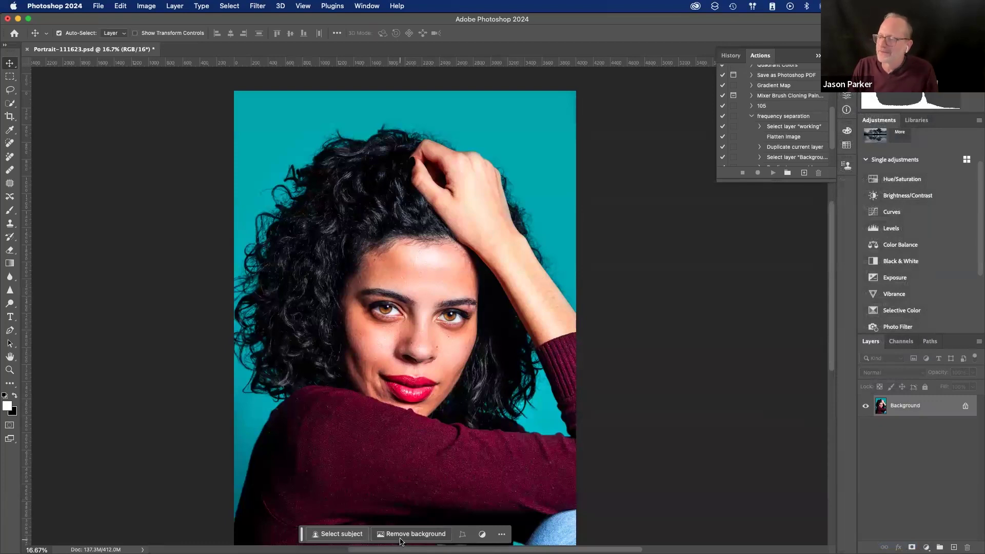
{"action": "left_click", "coordinate": [420, 534]}
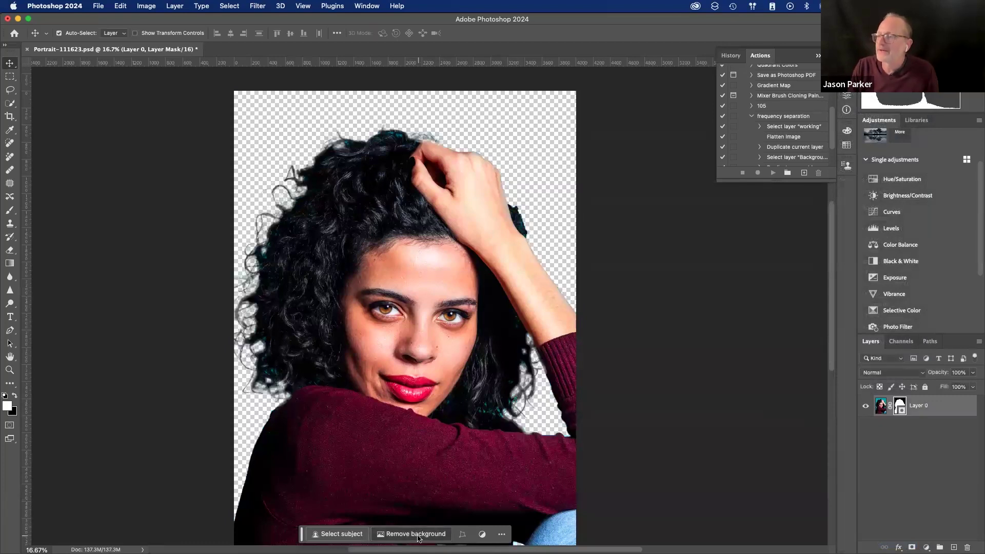
- Create a new layer beneath the cut-out woman and run Generative Fill on the whole canvas without a prompt, choosing the landscape variation
{"action": "key", "text": "super+shift+alt+n"}
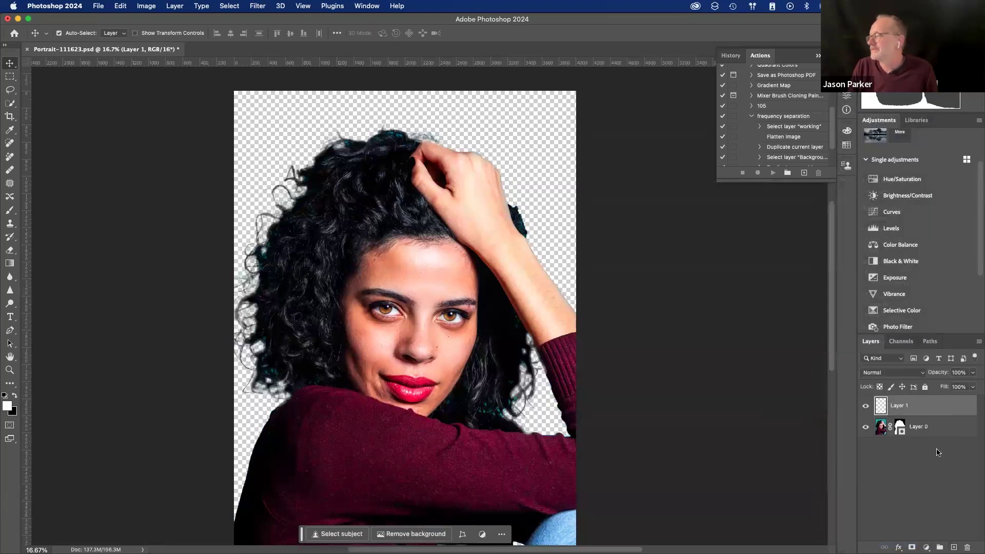
{"action": "left_click_drag", "start_coordinate": [923, 410], "coordinate": [915, 437]}
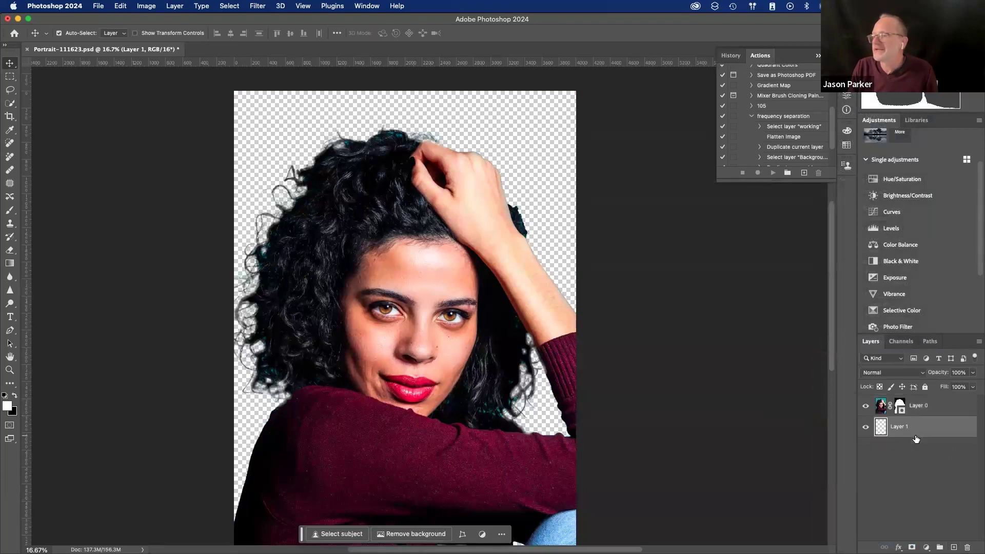
{"action": "key", "text": "super+a"}
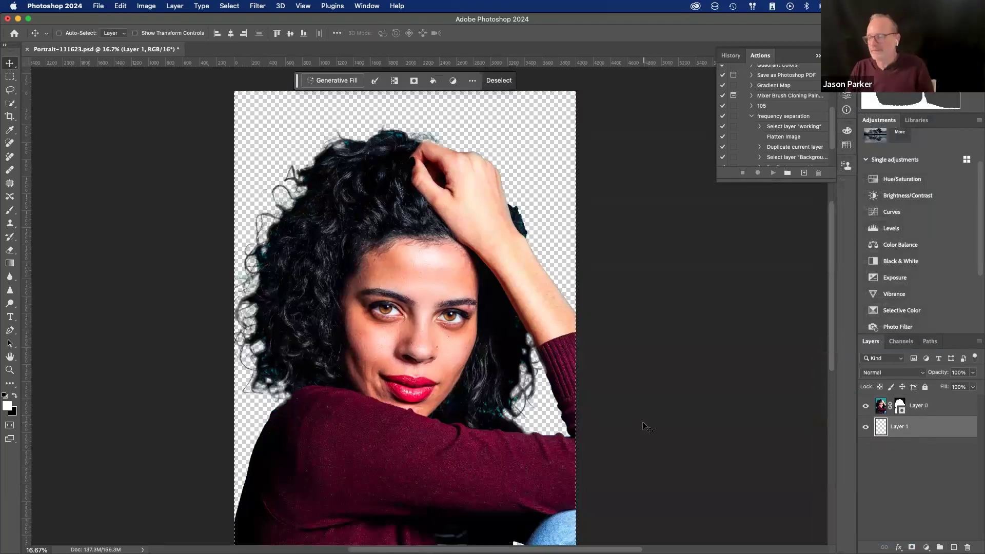
{"action": "left_click", "coordinate": [335, 81]}
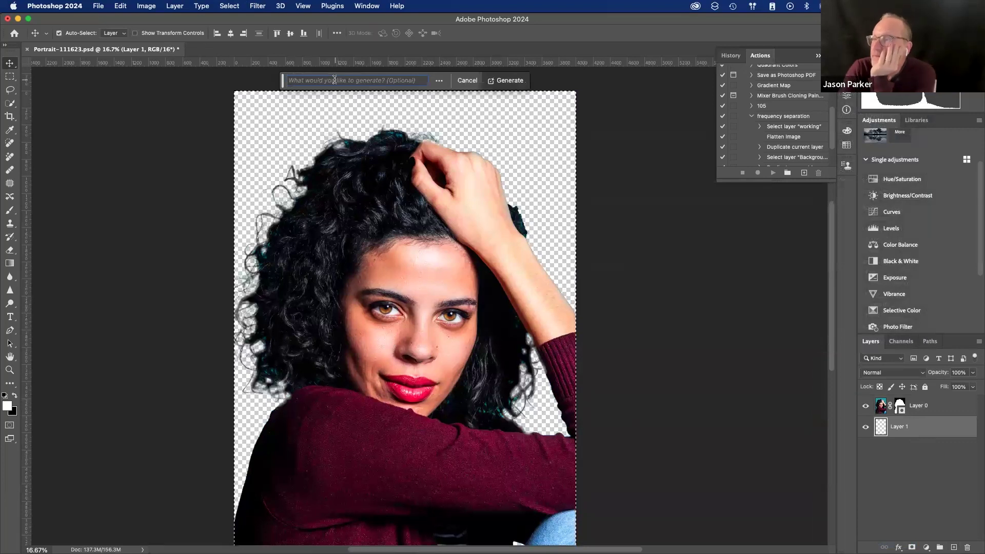
{"action": "left_click", "coordinate": [503, 81]}
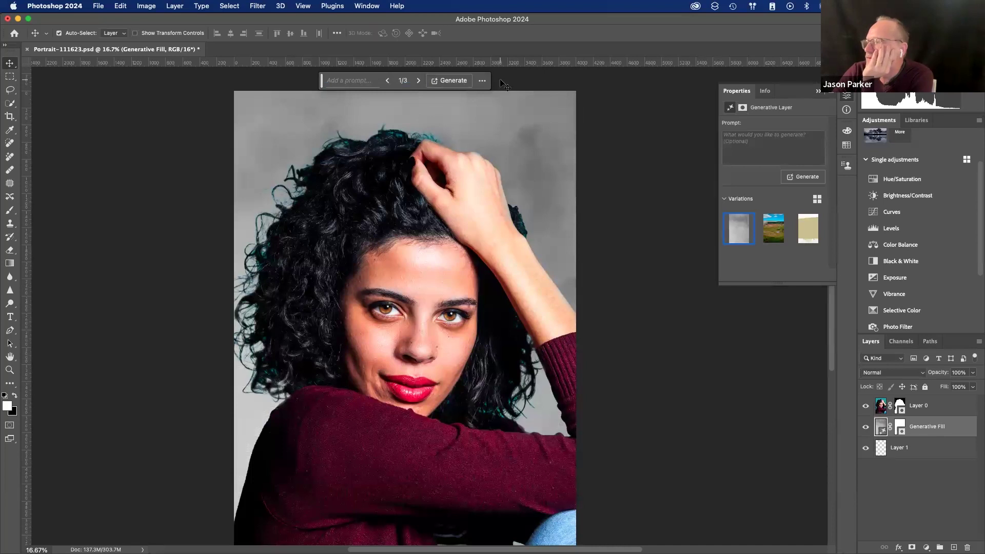
{"action": "left_click", "coordinate": [770, 231]}
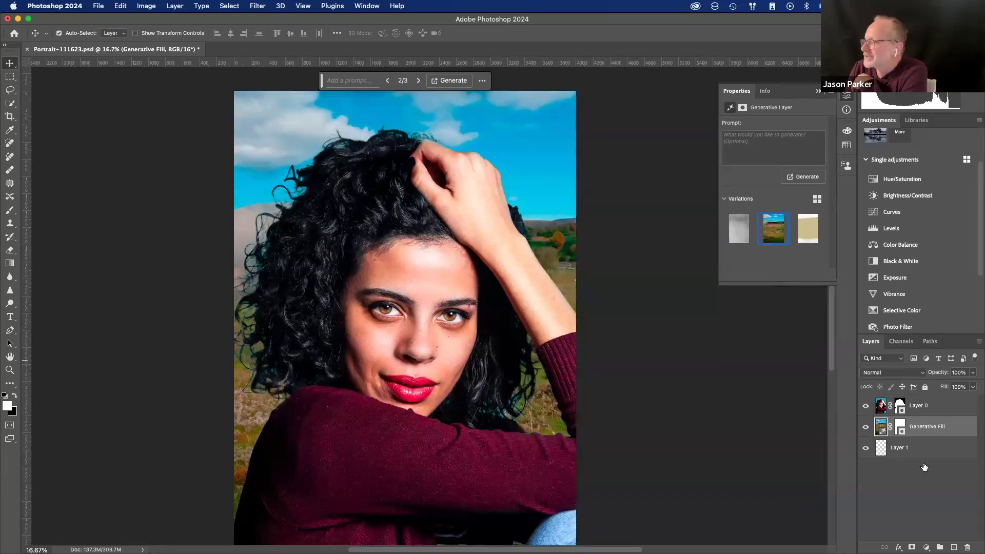
{"action": "left_click", "coordinate": [256, 5]}
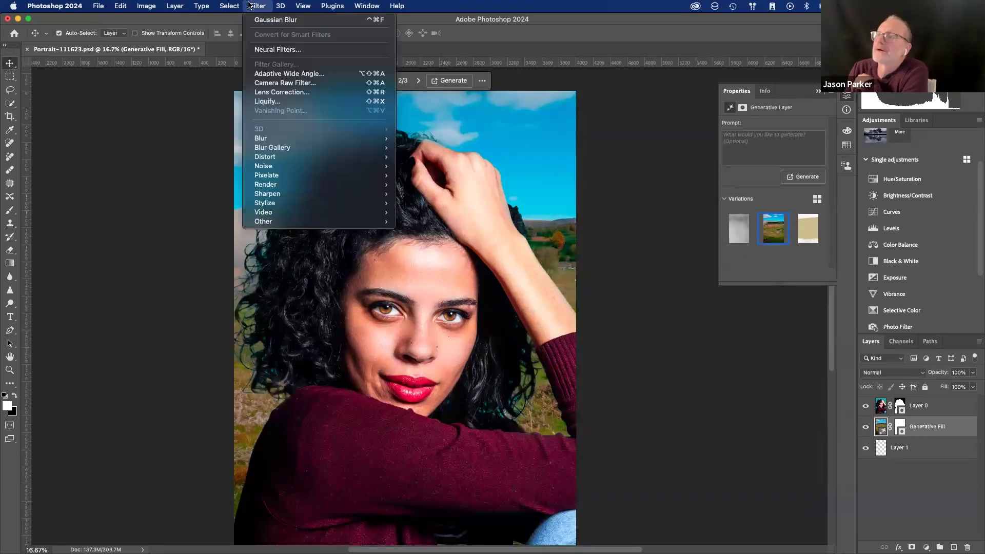
{"action": "left_click", "coordinate": [255, 20]}
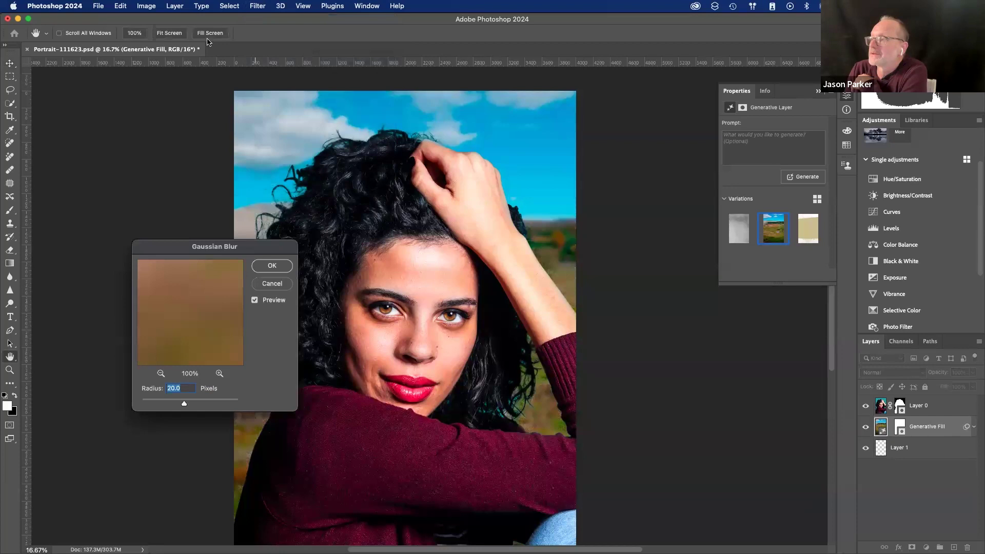
{"action": "key", "text": "Escape"}
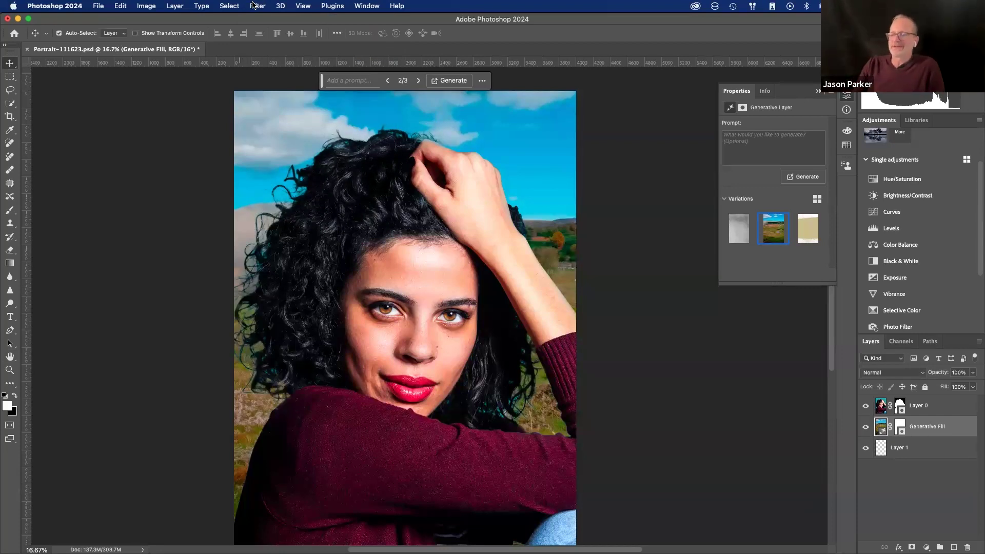
- Apply a Gaussian Blur with a 2-pixel radius to the generated landscape background
{"action": "left_click", "coordinate": [254, 6]}
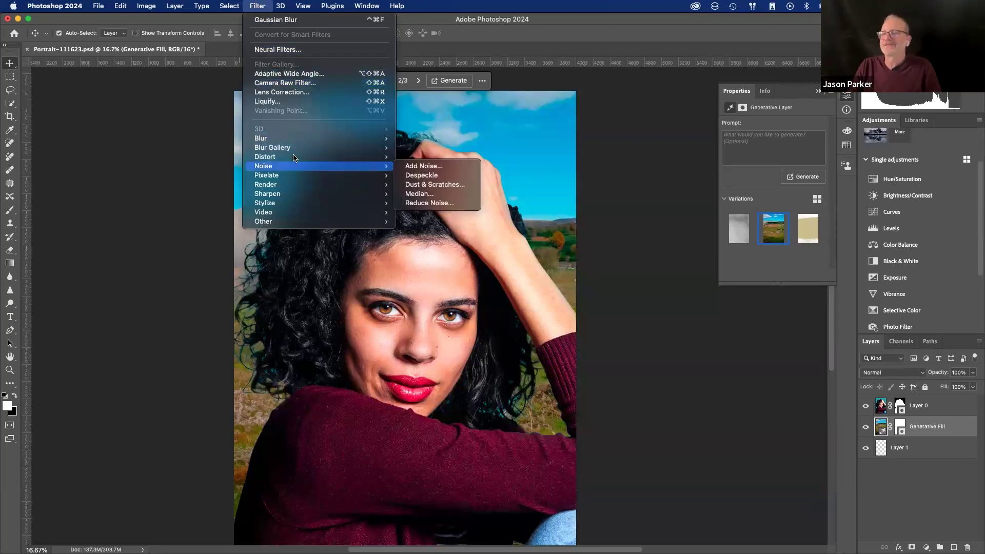
{"action": "mouse_move", "coordinate": [282, 139]}
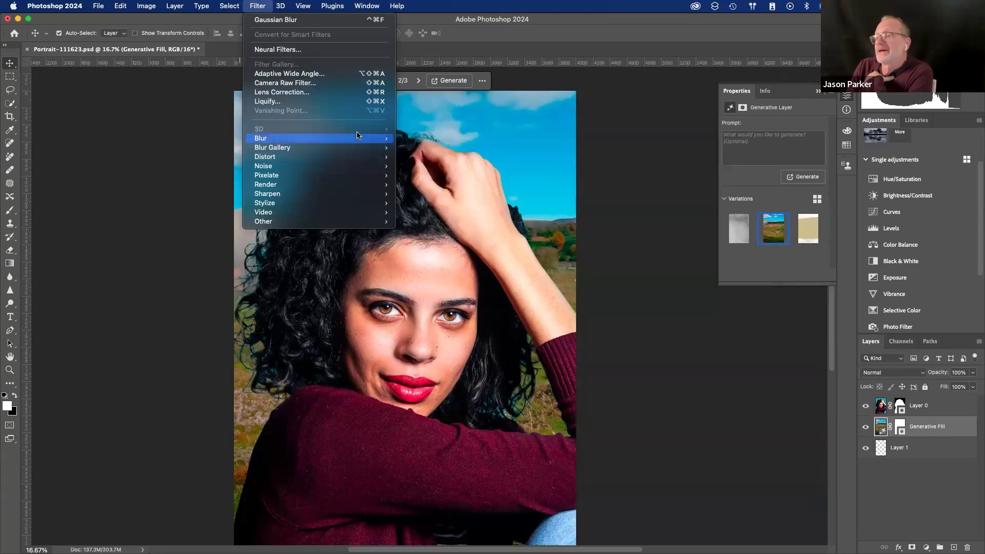
{"action": "left_click", "coordinate": [424, 176]}
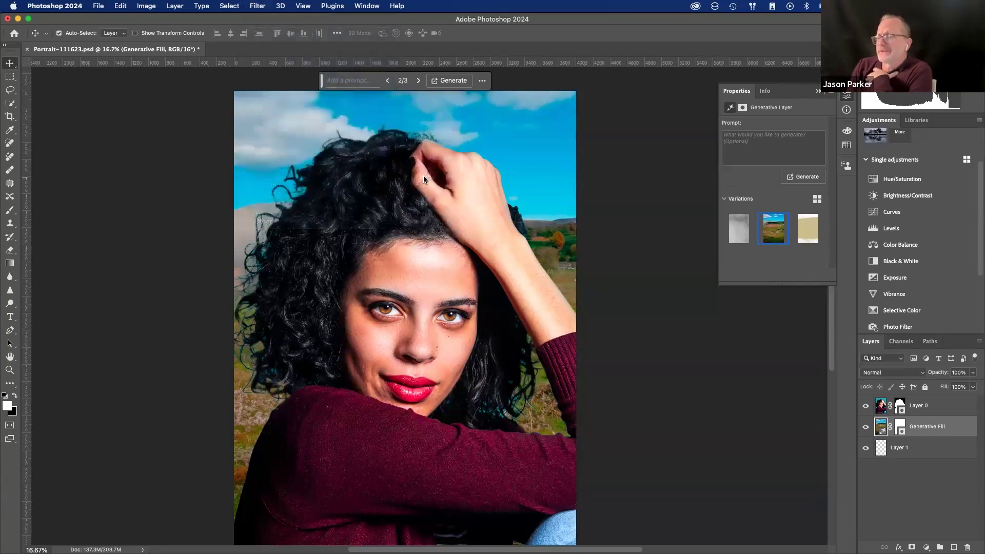
{"action": "type", "text": "2"}
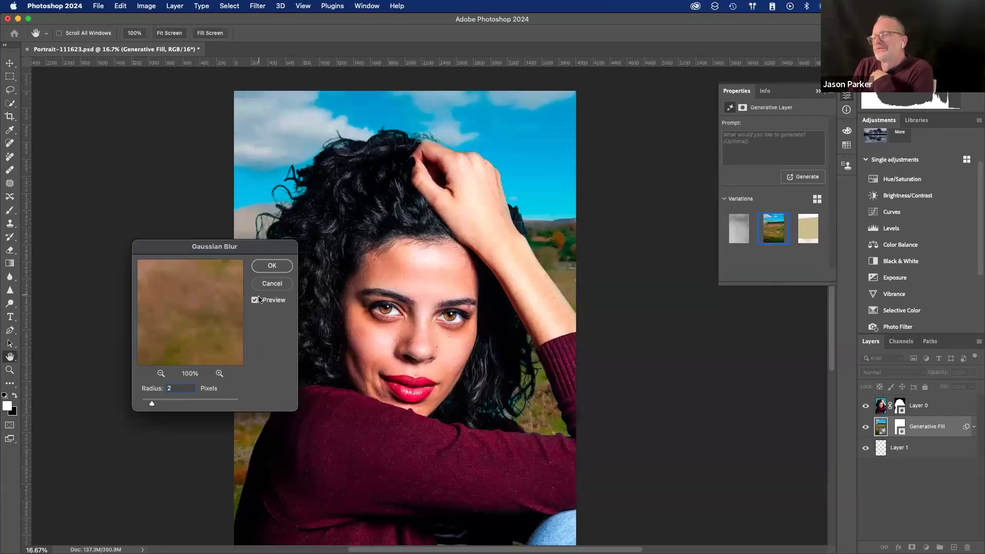
{"action": "left_click", "coordinate": [272, 265]}
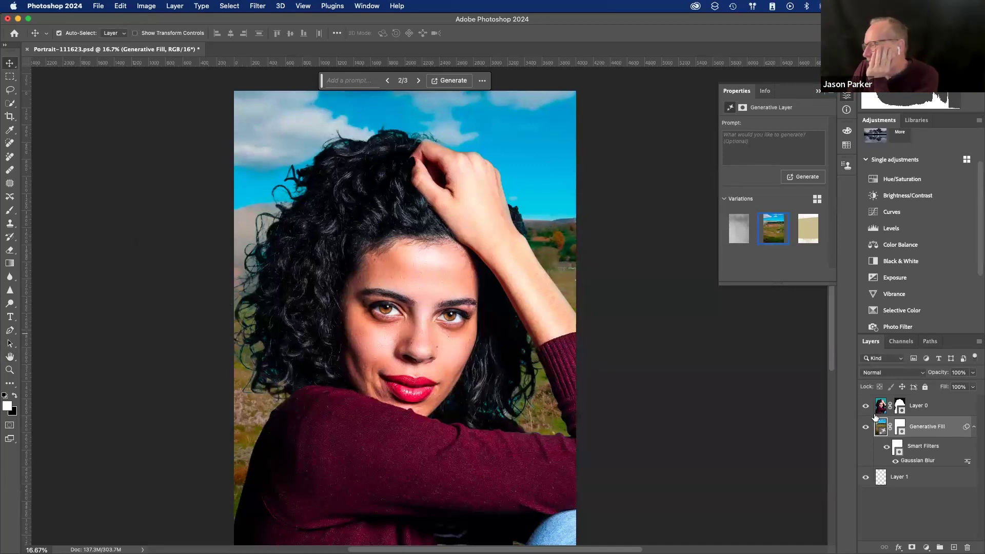
- Hide the Generative Fill layer and fill the empty layer at the bottom of the stack with a solid teal color
{"action": "left_click", "coordinate": [865, 428]}
{"action": "left_click", "coordinate": [881, 479]}
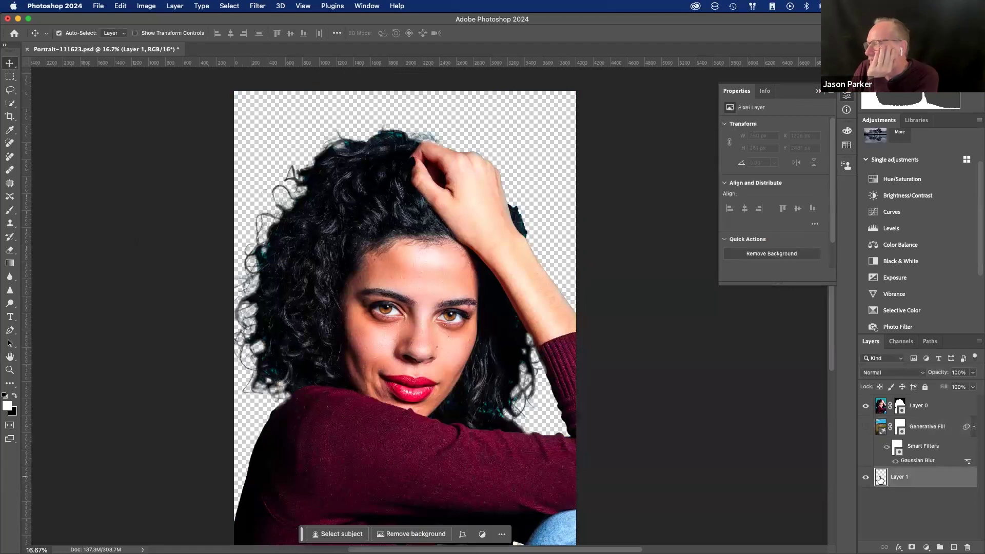
{"action": "left_click", "coordinate": [120, 6]}
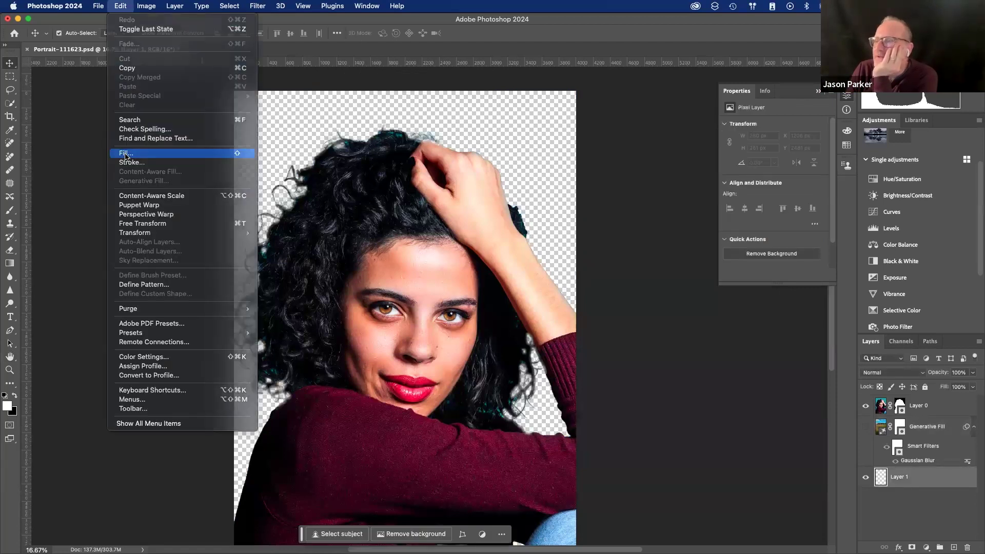
{"action": "left_click", "coordinate": [149, 154]}
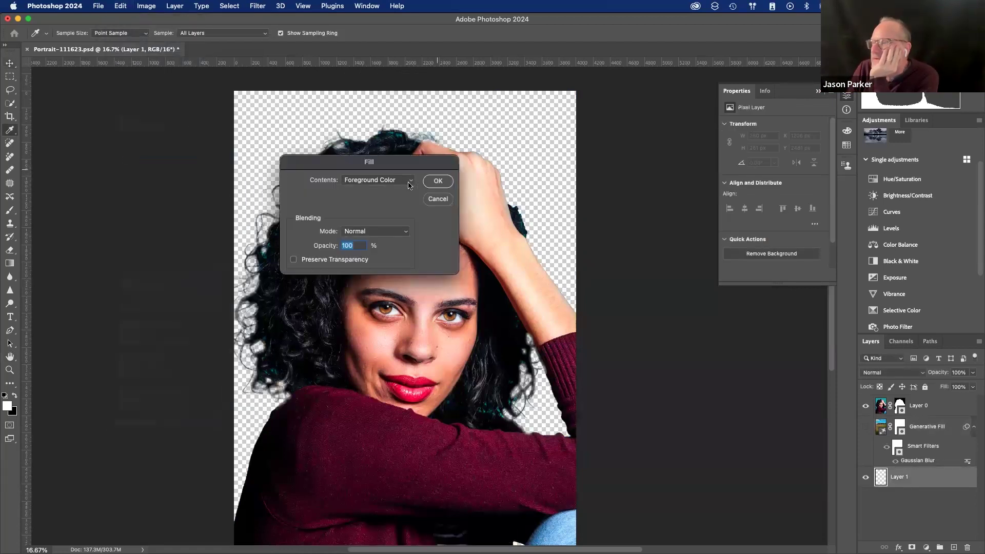
{"action": "left_click", "coordinate": [383, 181]}
{"action": "left_click", "coordinate": [382, 203]}
{"action": "left_click", "coordinate": [342, 159]}
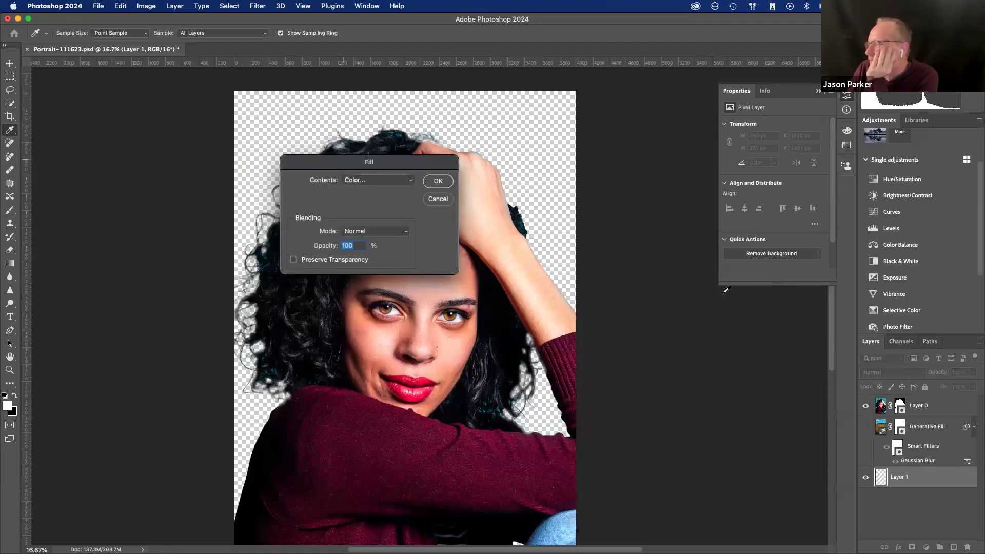
{"action": "left_click", "coordinate": [436, 181]}
{"action": "key", "text": "v"}
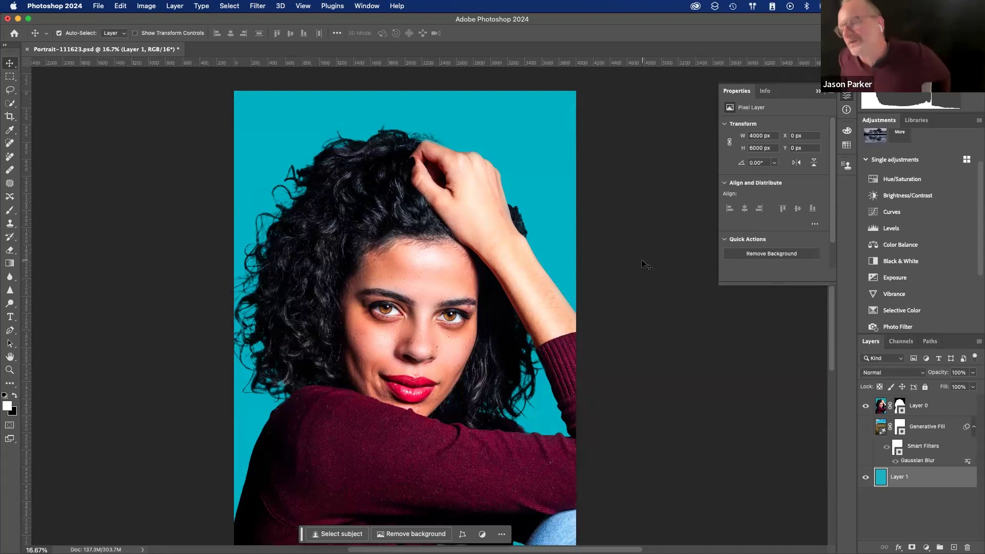
- Flatten the portrait and its teal background into a single layer
{"action": "key", "text": "super"}
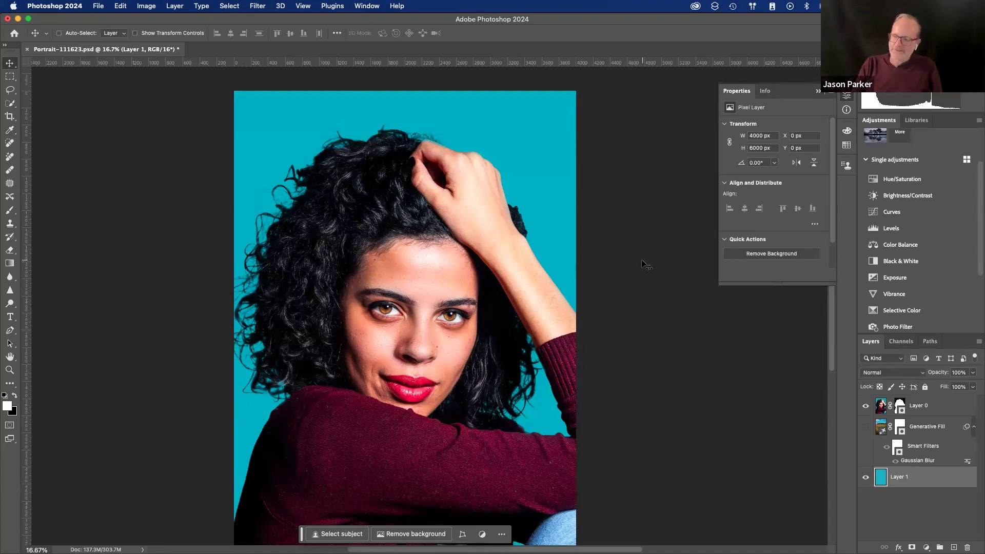
{"action": "key", "text": "super+equal"}
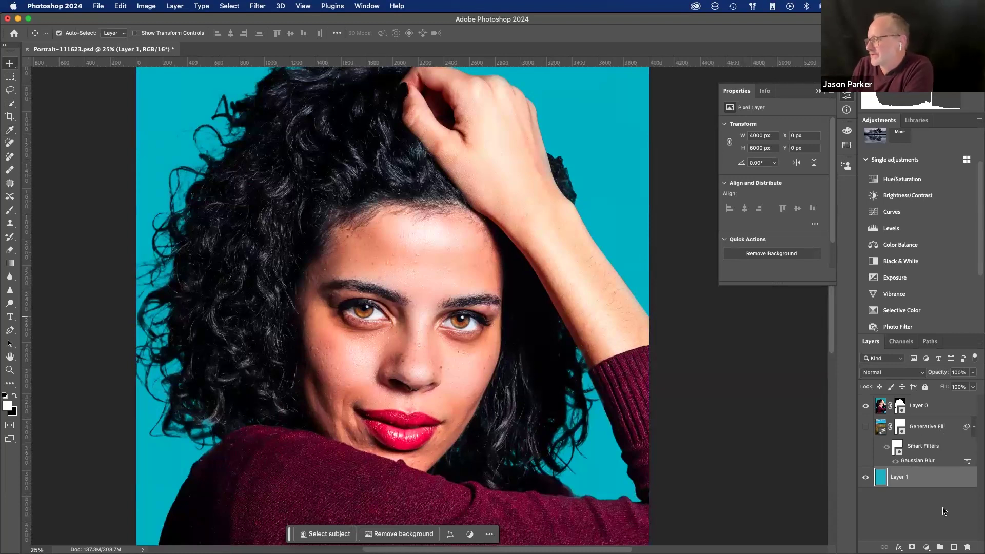
{"action": "right_click", "coordinate": [919, 482]}
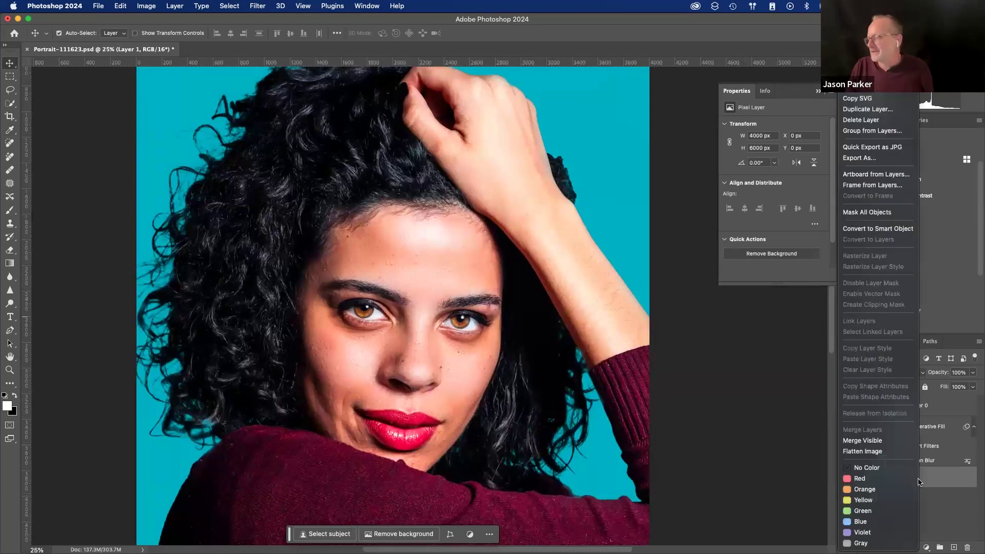
{"action": "left_click", "coordinate": [863, 450]}
- Open Neural Filters and enable Skin Smoothing on the woman's face with Blur 75 and Smoothness +23
{"action": "left_click", "coordinate": [264, 6]}
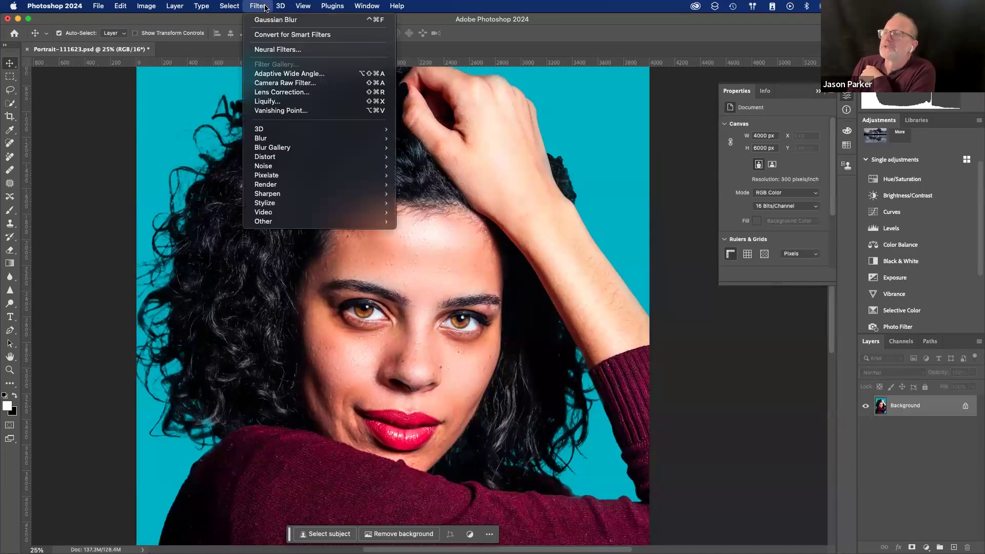
{"action": "left_click", "coordinate": [284, 50]}
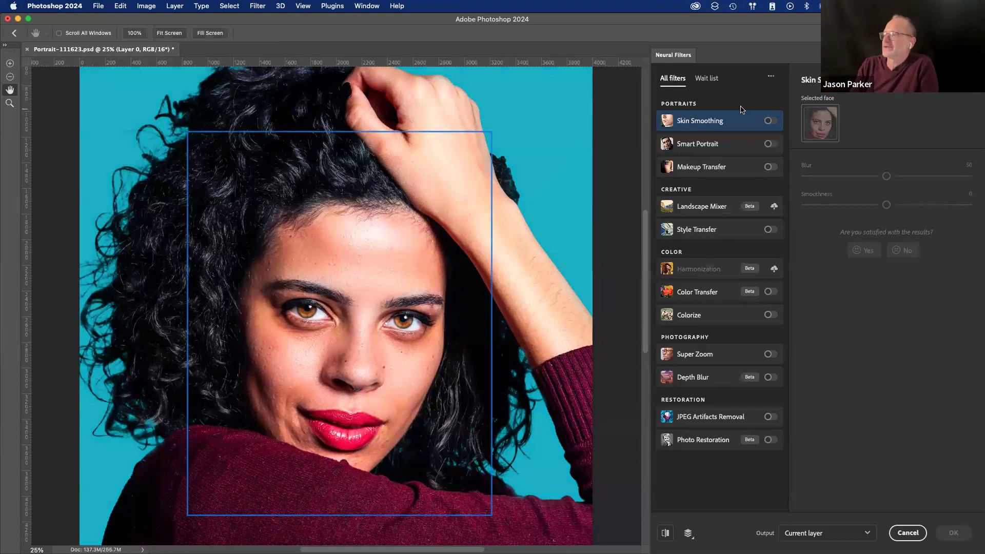
{"action": "left_click", "coordinate": [770, 121]}
{"action": "left_click", "coordinate": [771, 122]}
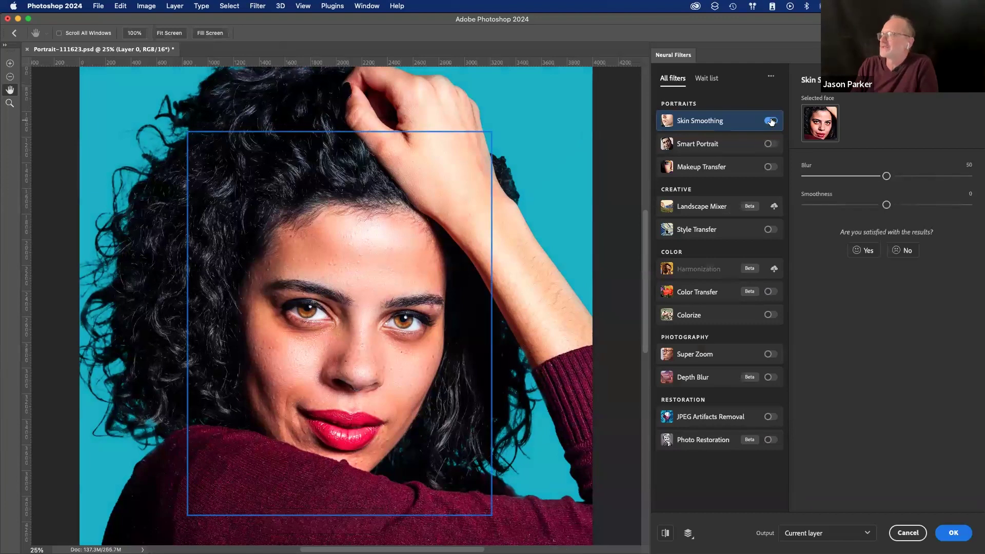
{"action": "left_click", "coordinate": [768, 120]}
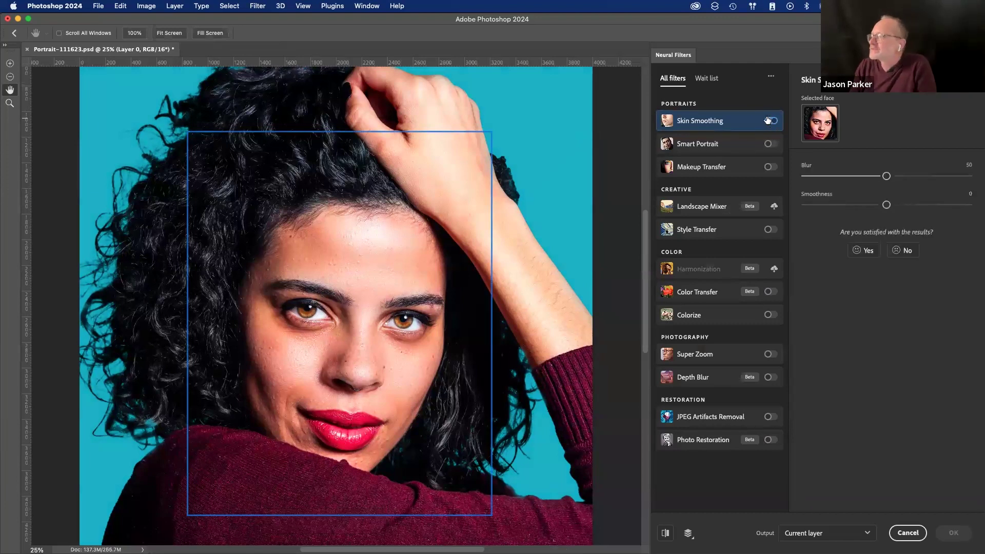
{"action": "left_click", "coordinate": [931, 177]}
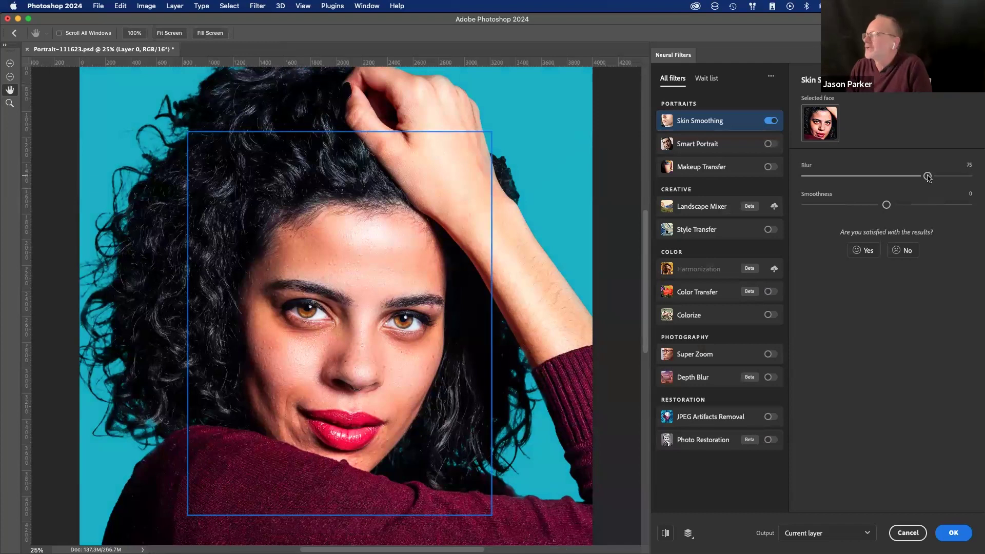
{"action": "left_click", "coordinate": [927, 205]}
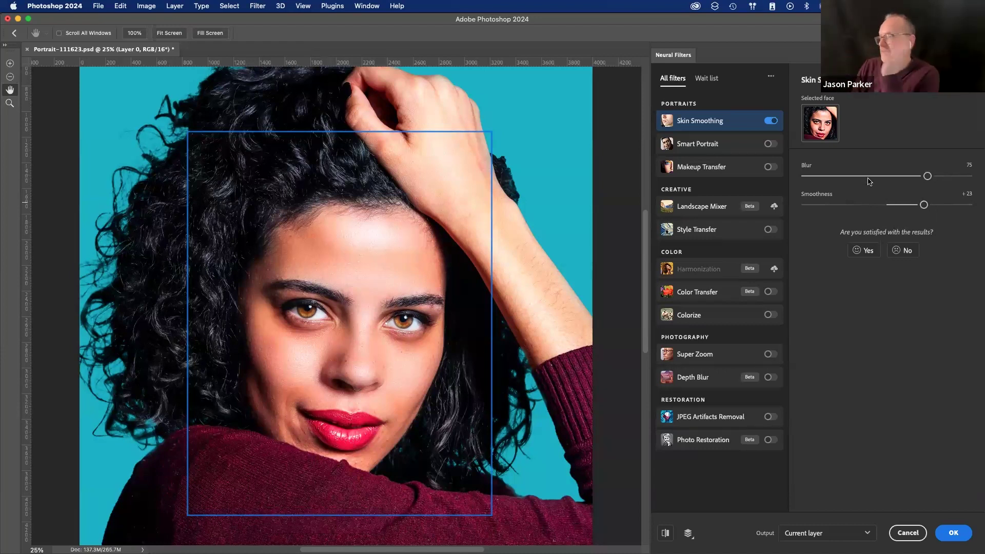
- Enable Smart Portrait and try Happiness +30 and Hair thickness +30, resetting each to 0
{"action": "left_click", "coordinate": [770, 144]}
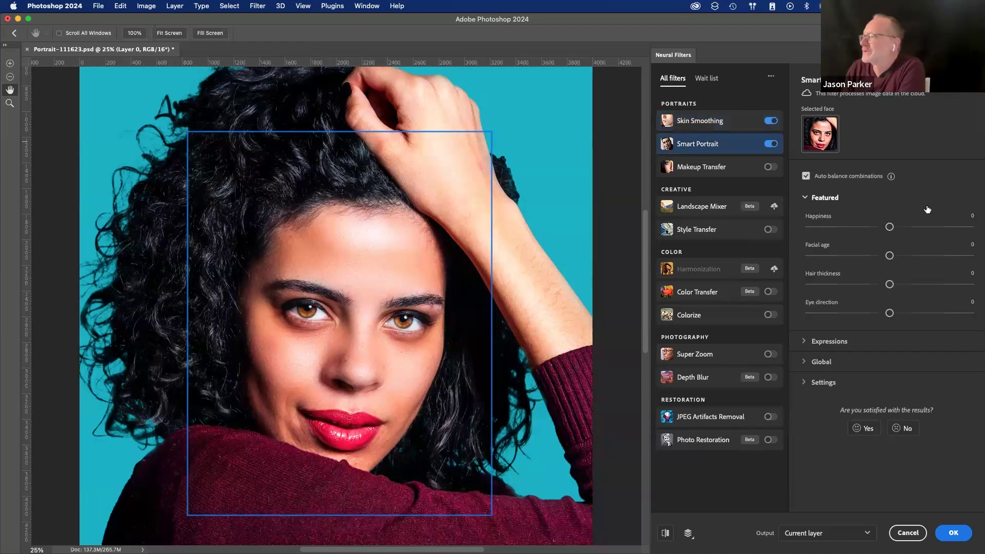
{"action": "left_click", "coordinate": [941, 227]}
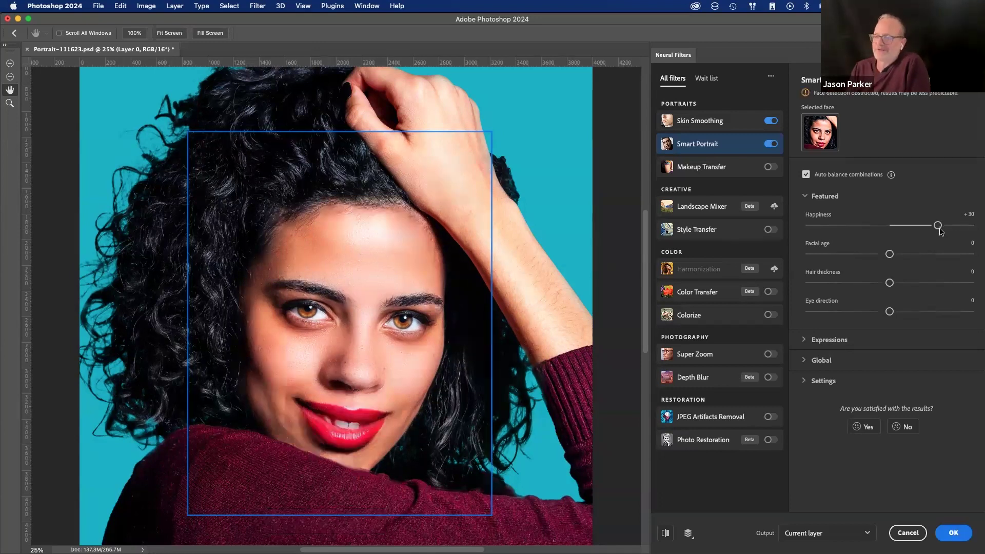
{"action": "left_click_drag", "start_coordinate": [940, 229], "coordinate": [889, 230]}
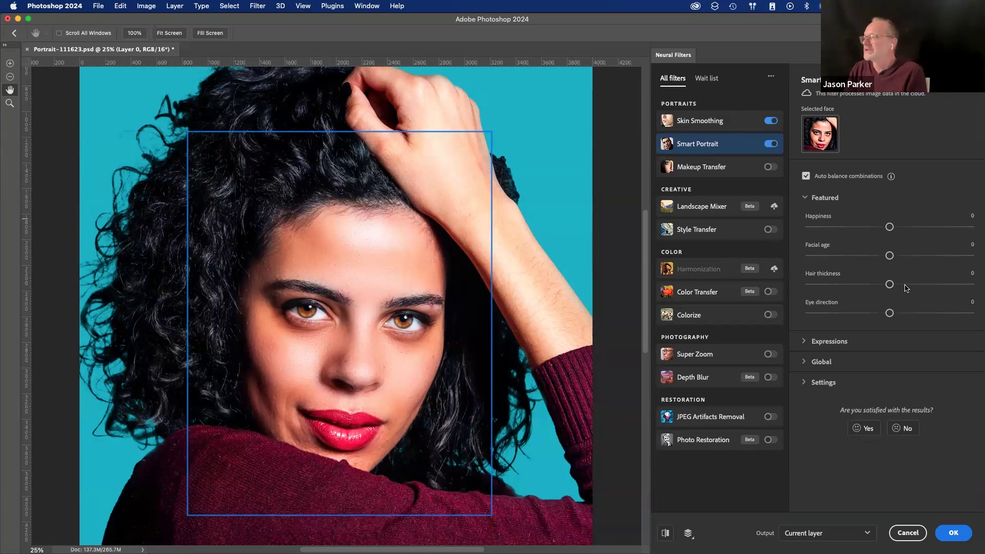
{"action": "left_click", "coordinate": [937, 284]}
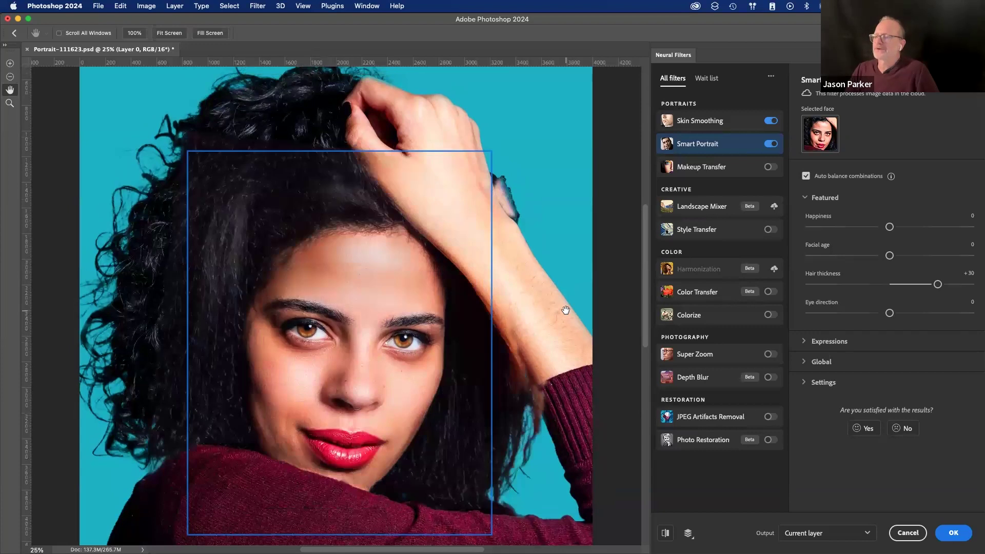
{"action": "left_click", "coordinate": [971, 273]}
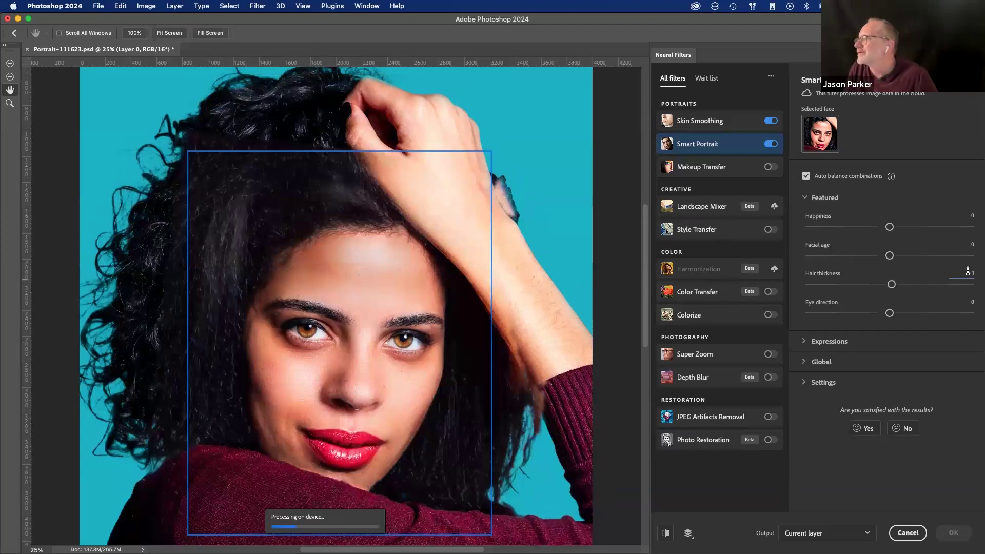
- Try Smart Portrait's Eye direction at +23 and +46, and reset it to 0
{"action": "left_click", "coordinate": [928, 314]}
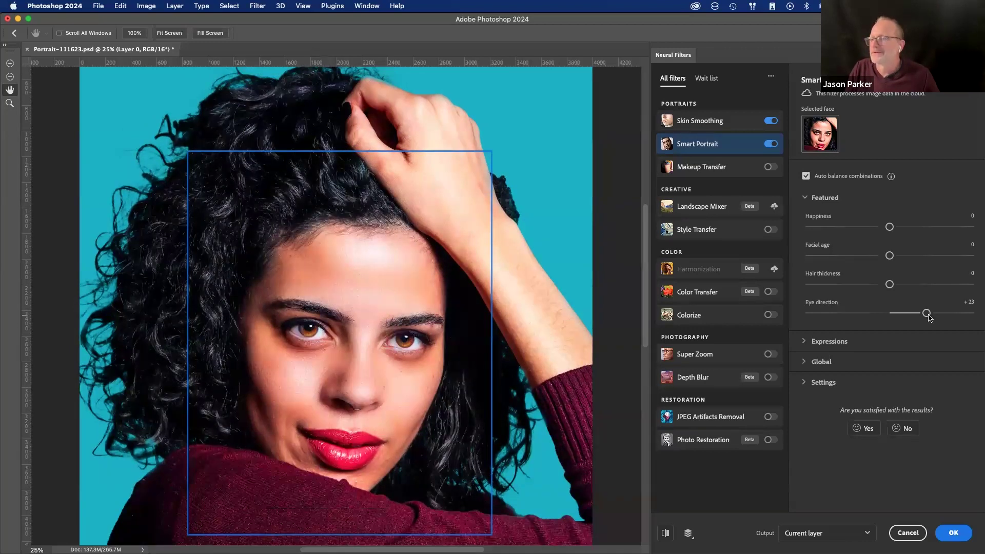
{"action": "left_click_drag", "start_coordinate": [928, 314], "coordinate": [965, 314]}
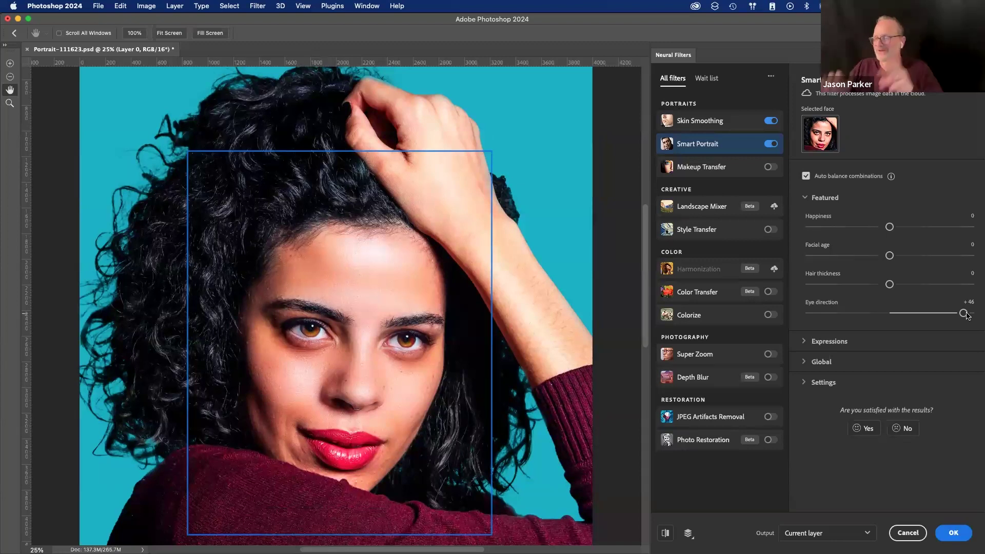
{"action": "left_click", "coordinate": [969, 303]}
{"action": "type", "text": "0"}
{"action": "key", "text": "Return"}
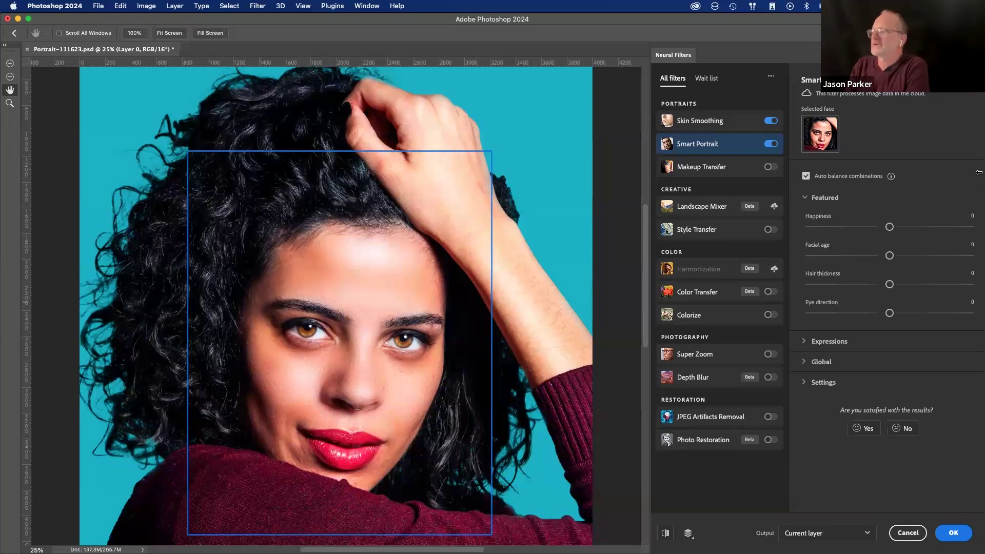
- Try a Surprise expression of +31 on the face and reset it to 0
{"action": "left_click", "coordinate": [804, 342]}
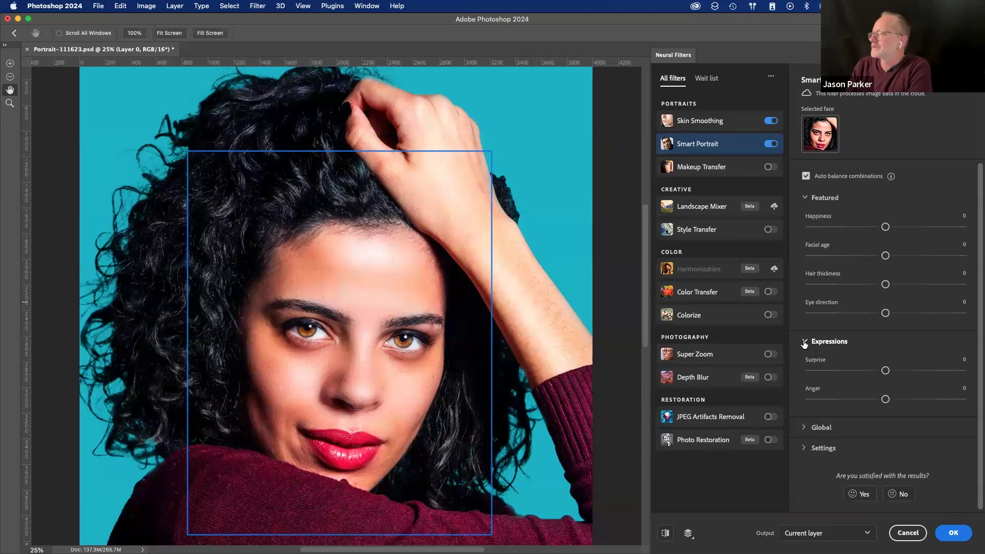
{"action": "left_click", "coordinate": [934, 370]}
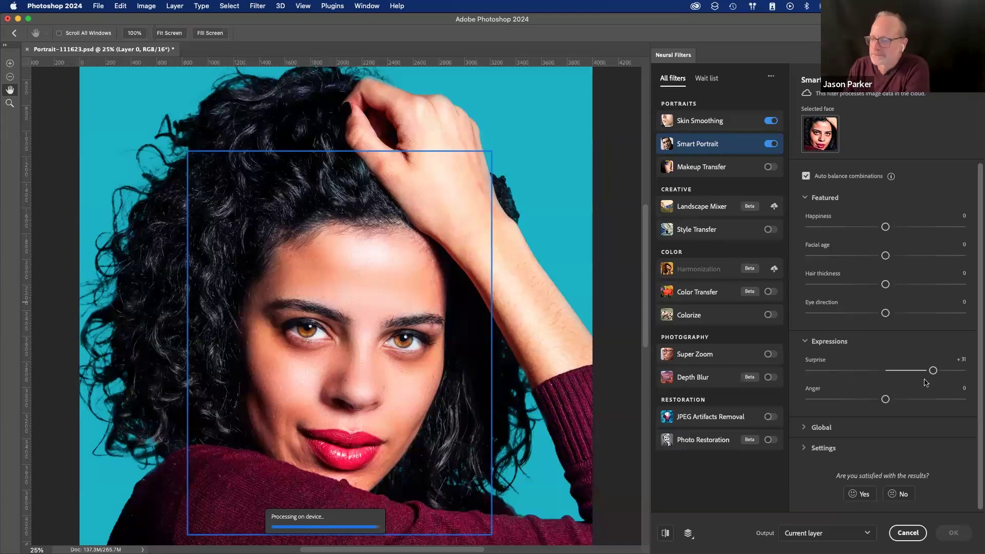
{"action": "left_click", "coordinate": [885, 371]}
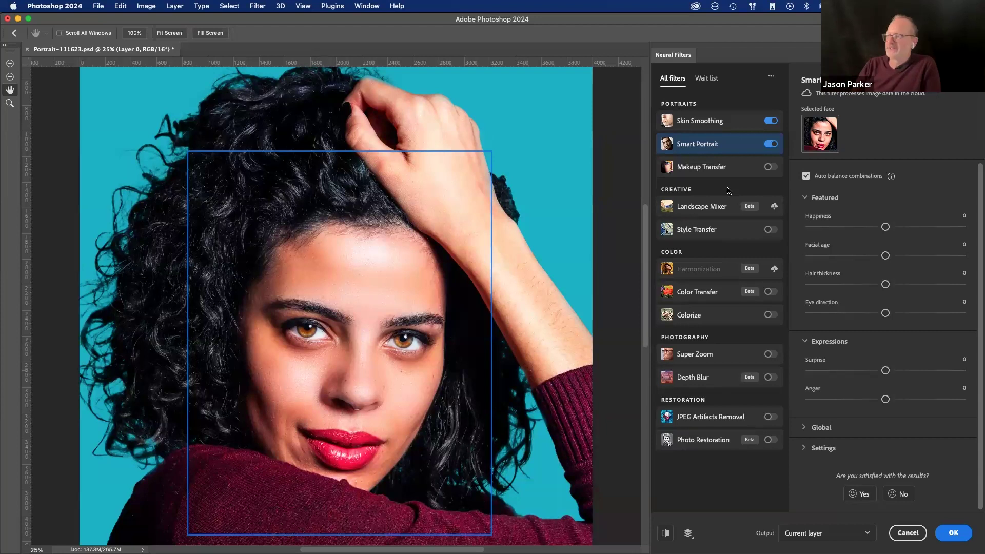
- Try the Colorize neural filter with the Retro purple yellow profile and switch the filter off again
{"action": "left_click", "coordinate": [772, 315]}
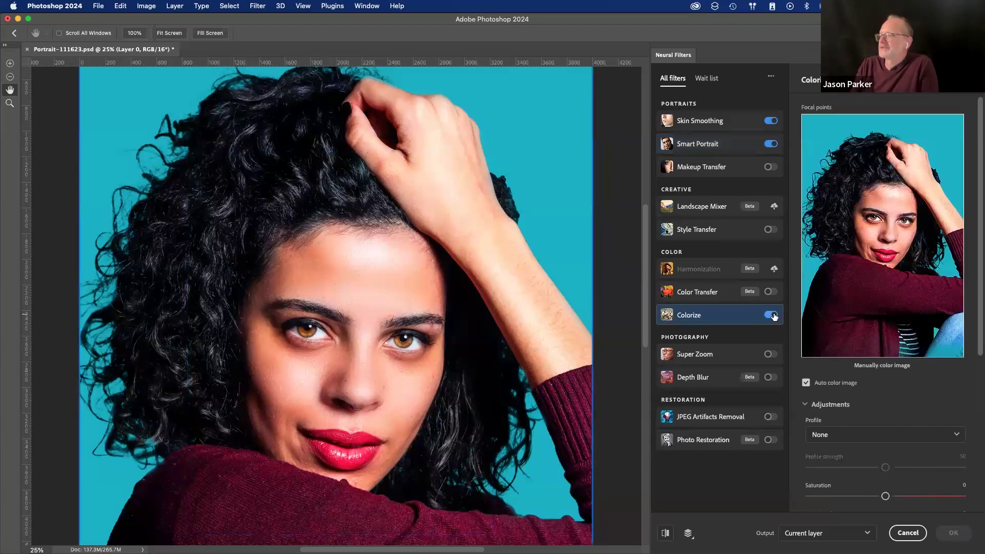
{"action": "scroll", "coordinate": [821, 362], "scroll_direction": "down", "scroll_amount": 5}
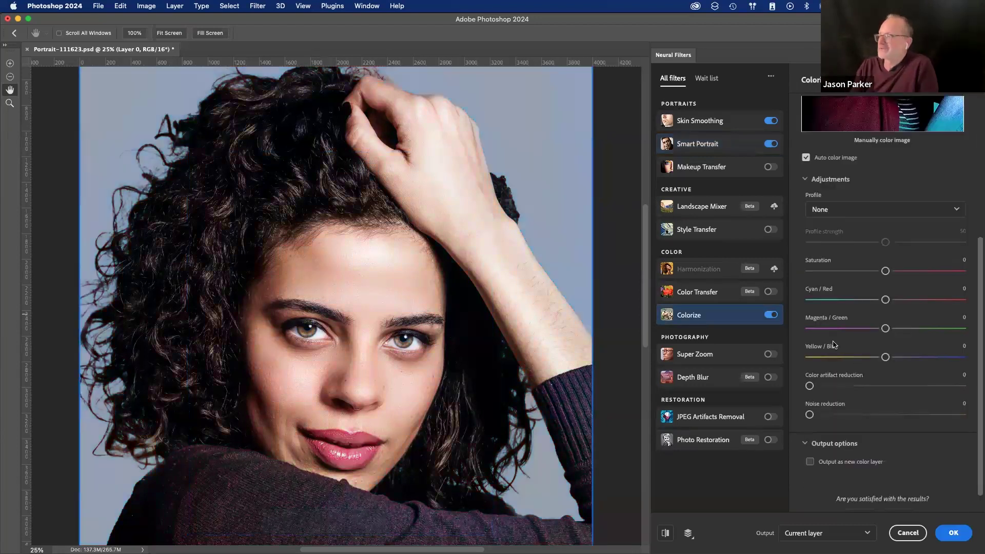
{"action": "left_click", "coordinate": [860, 209]}
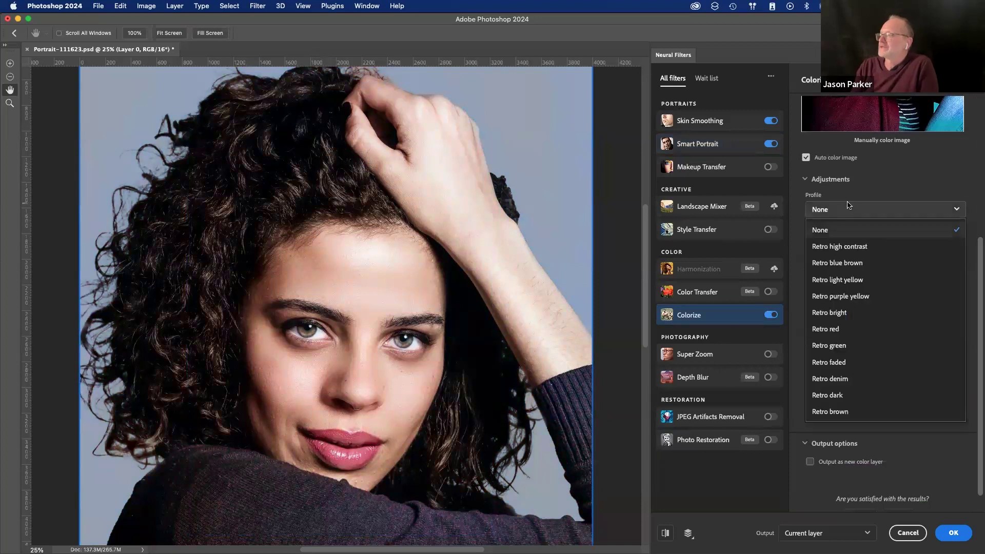
{"action": "left_click", "coordinate": [854, 298]}
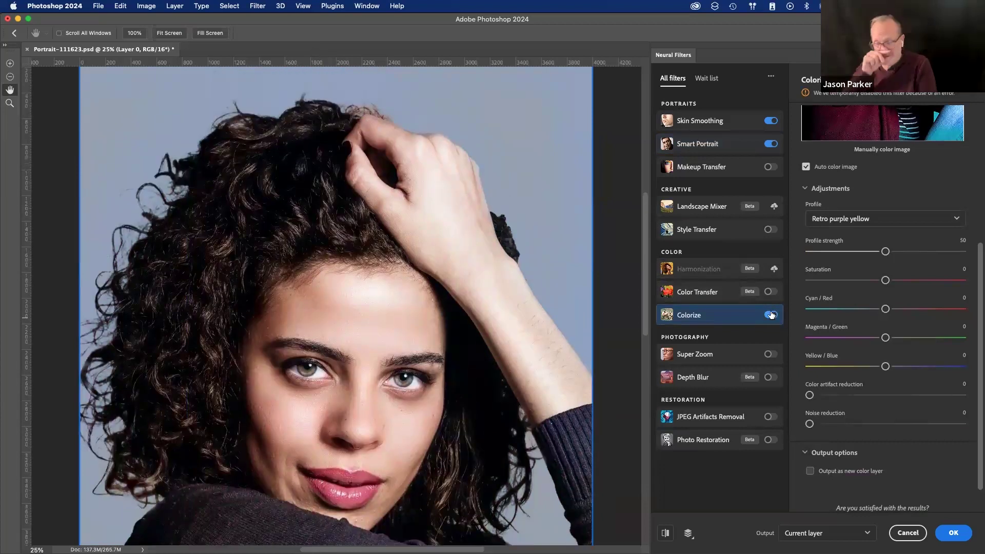
{"action": "left_click", "coordinate": [771, 315]}
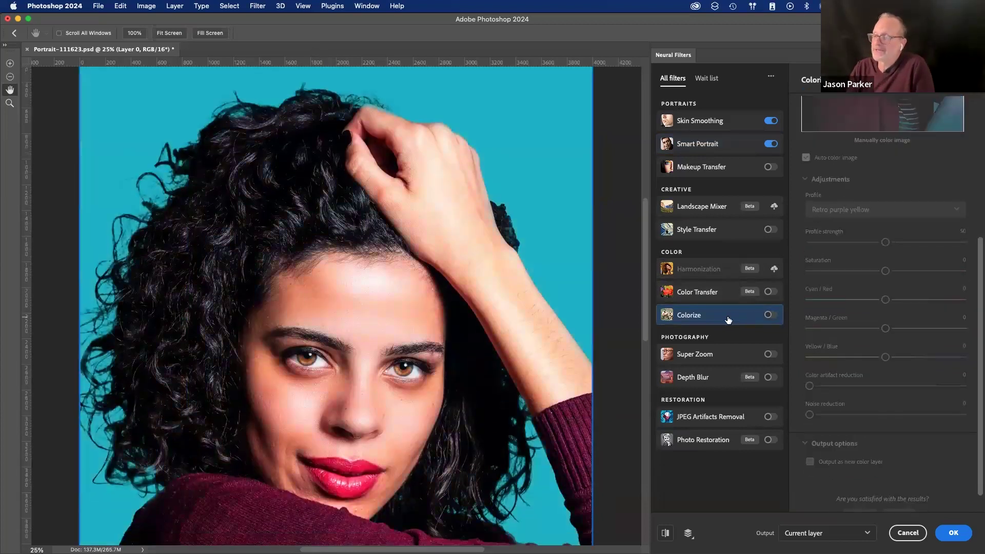
- Preview what Super Zoom and Depth Blur do, leaving both neural filters switched off
{"action": "mouse_move", "coordinate": [752, 354]}
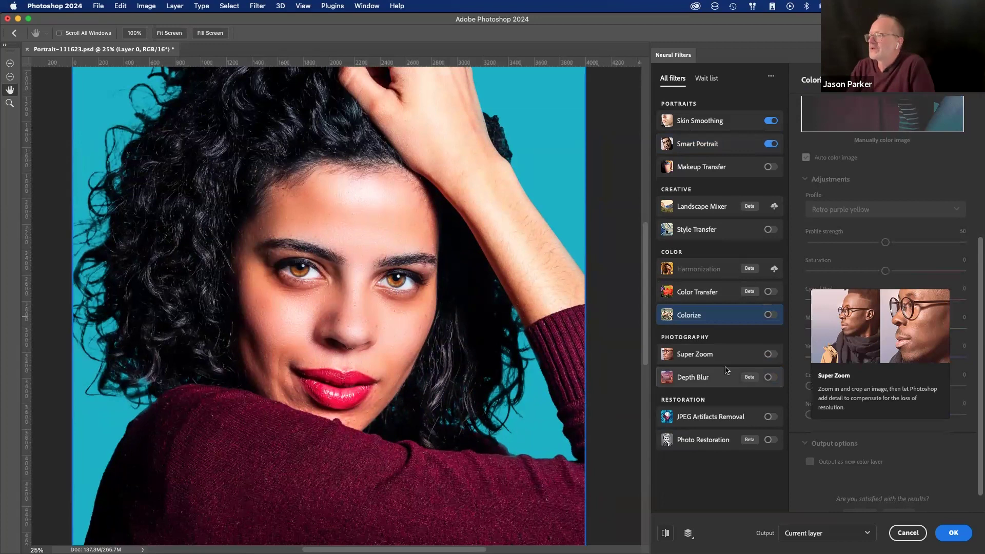
{"action": "left_click", "coordinate": [769, 378]}
{"action": "left_click", "coordinate": [772, 378]}
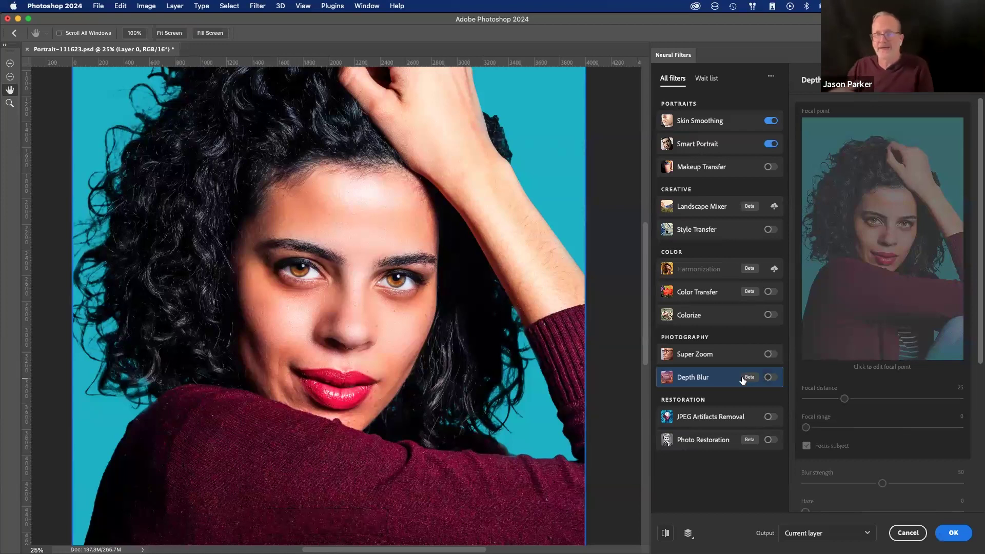
{"action": "mouse_move", "coordinate": [743, 380]}
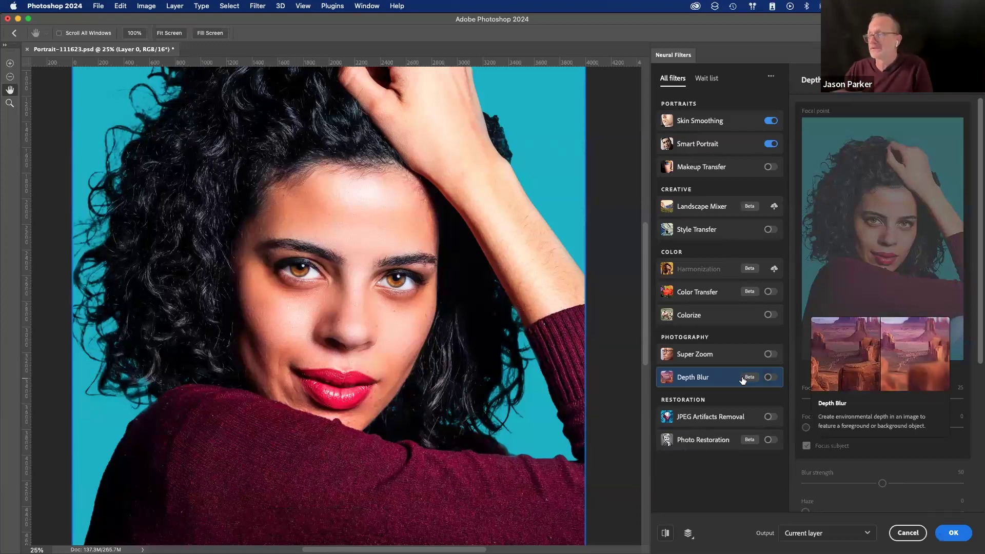
{"action": "mouse_move", "coordinate": [752, 422]}
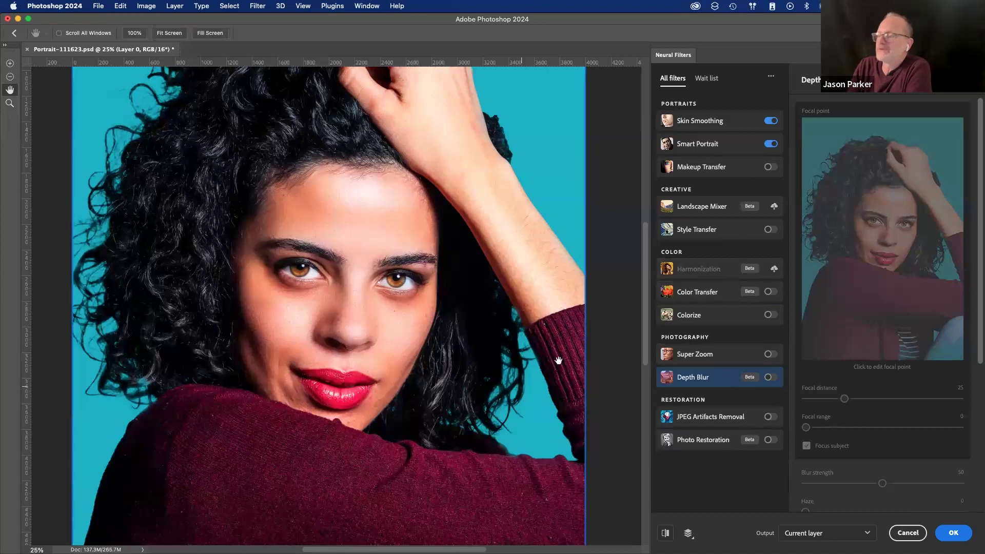
- Set the neural filter output to New layer masked and apply the filters
{"action": "left_click", "coordinate": [835, 533]}
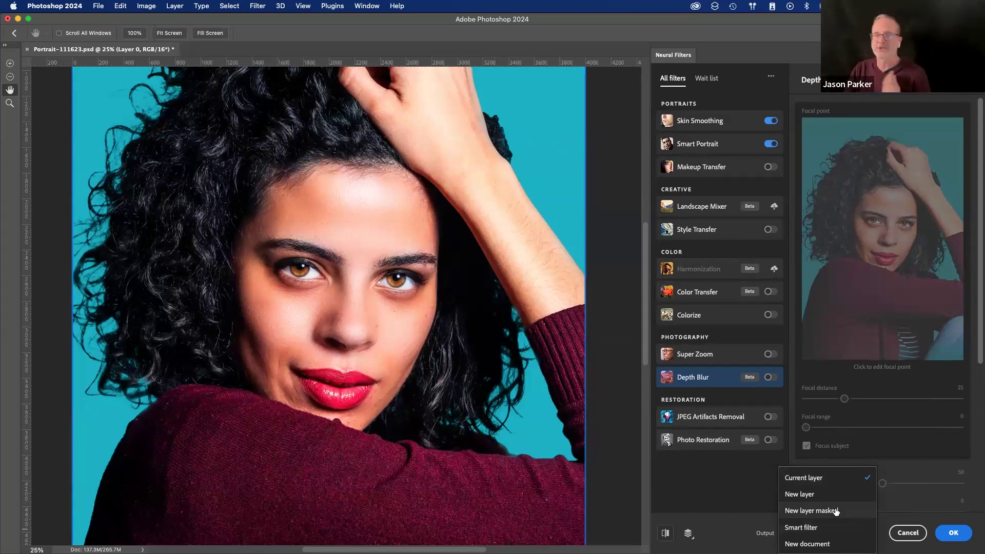
{"action": "left_click", "coordinate": [836, 511]}
{"action": "left_click", "coordinate": [947, 534]}
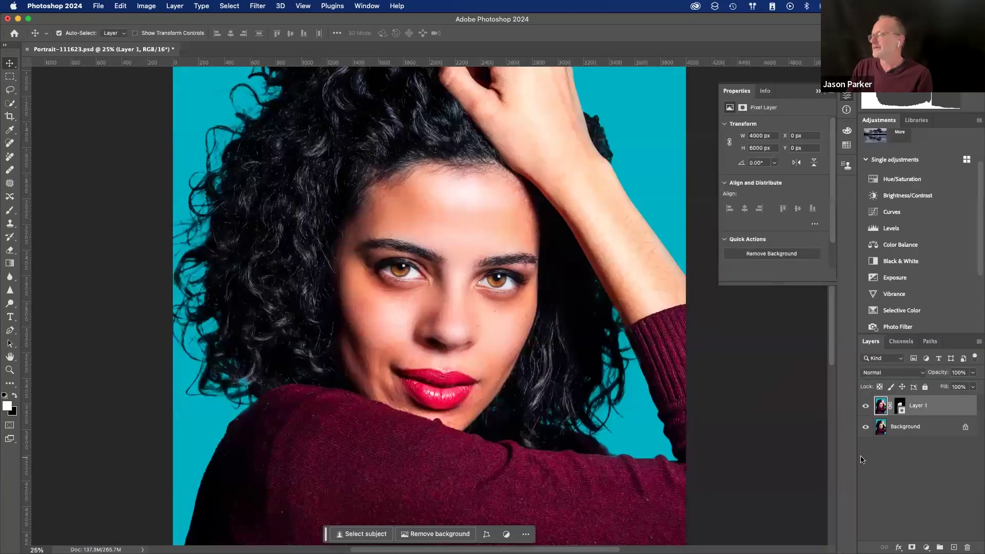
- Compare the woman's skin with and without the smoothing by toggling the visibility of Layer 1
{"action": "left_click", "coordinate": [866, 406]}
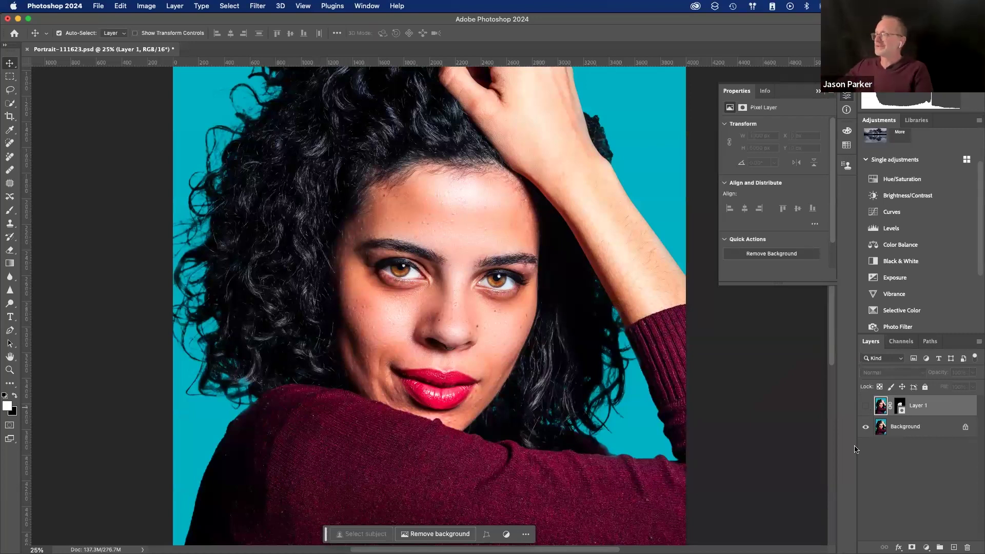
{"action": "left_click", "coordinate": [867, 406]}
{"action": "left_click", "coordinate": [867, 406]}
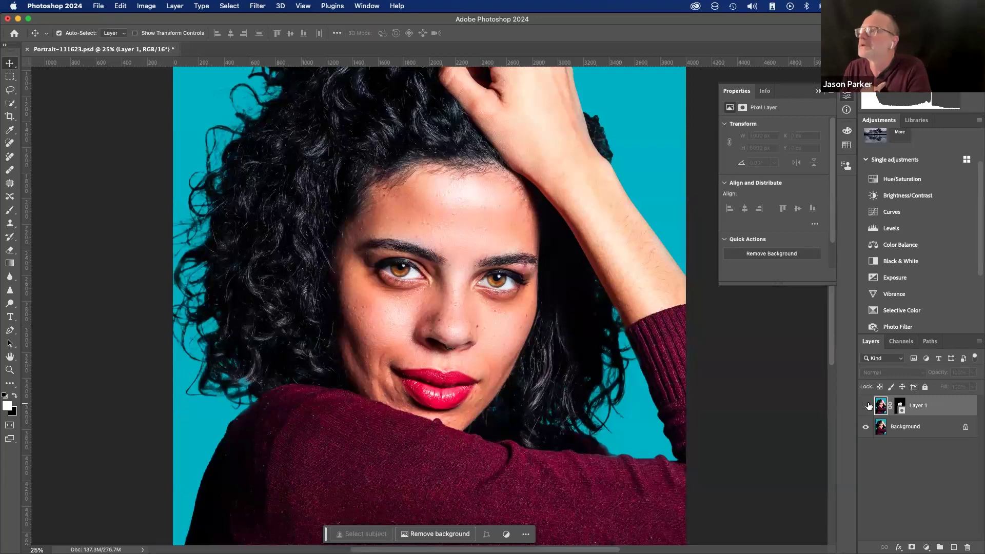
{"action": "left_click", "coordinate": [867, 407]}
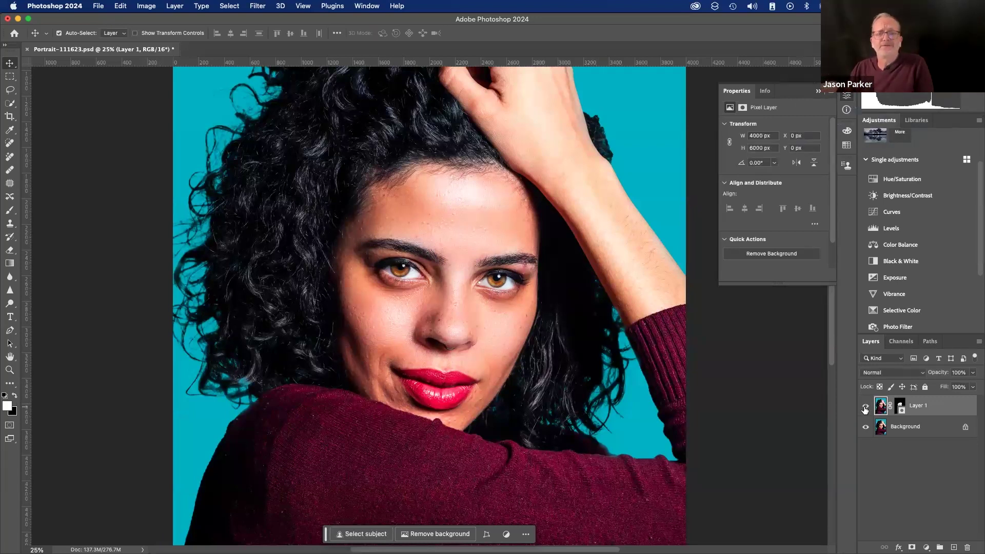
{"action": "left_click", "coordinate": [866, 408]}
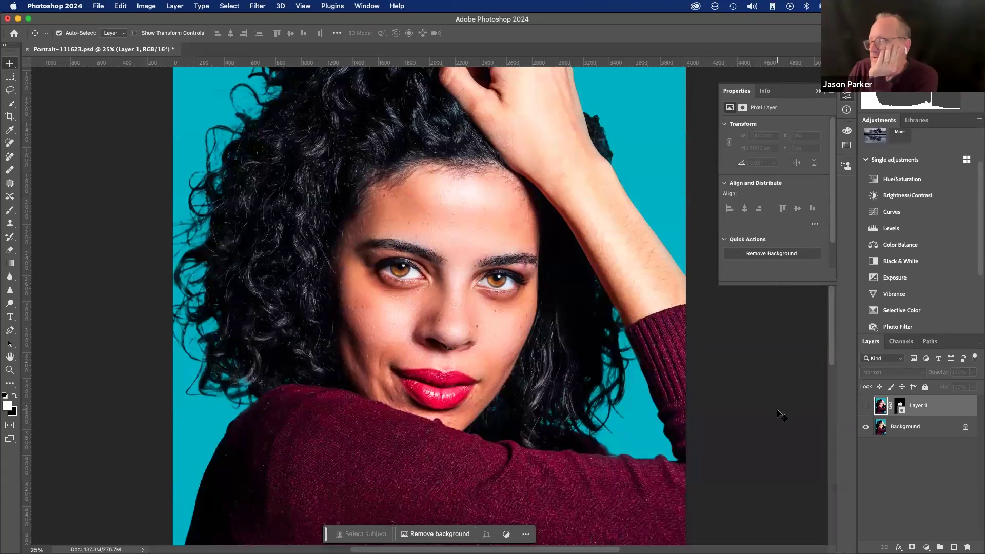
- Duplicate the Background layer beneath the hidden Layer 1
{"action": "left_click", "coordinate": [903, 430]}
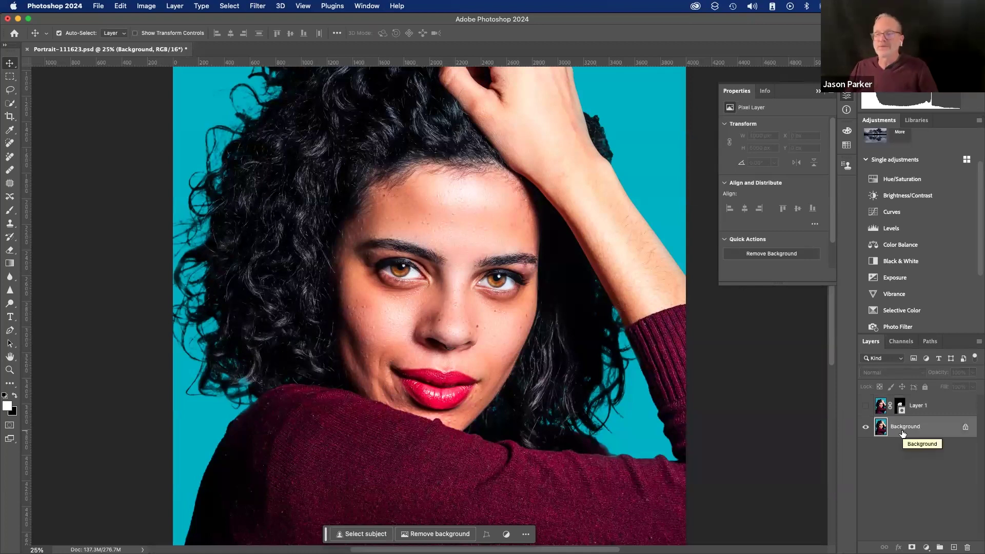
{"action": "left_click", "coordinate": [258, 6]}
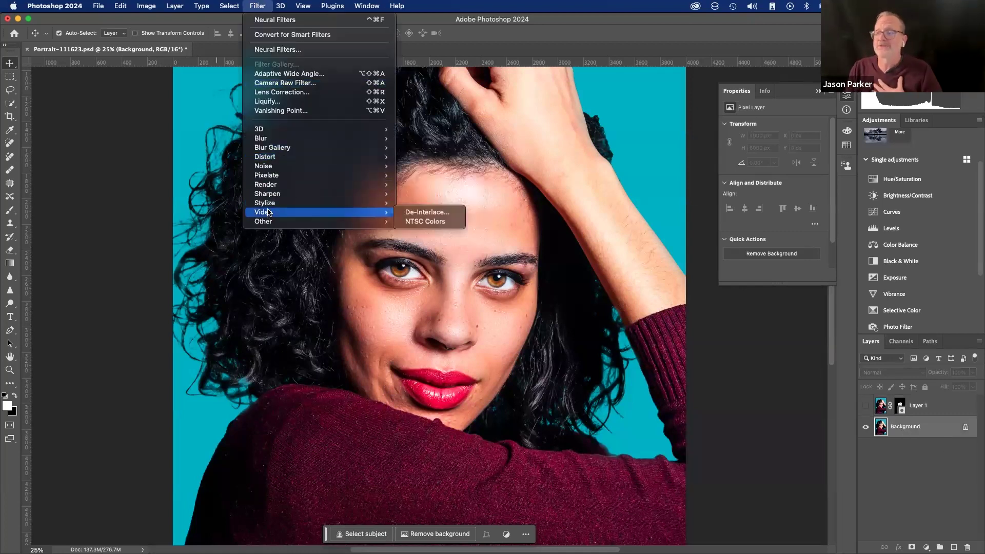
{"action": "key", "text": "Escape"}
{"action": "left_click_drag", "start_coordinate": [923, 430], "coordinate": [954, 547]}
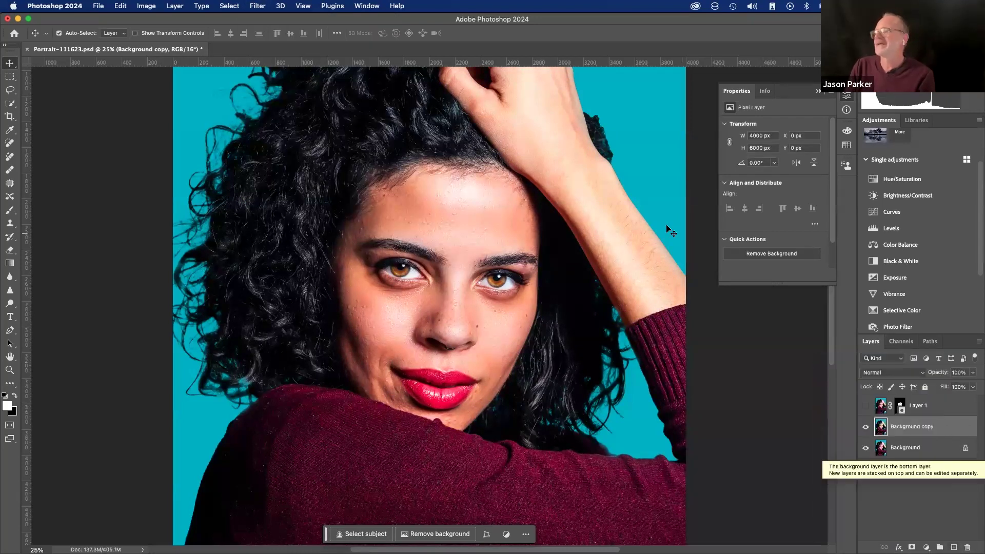
- Apply a High Pass filter with a 2.0 pixel radius to Background copy and set the layer's blend mode to Overlay
{"action": "left_click", "coordinate": [257, 5]}
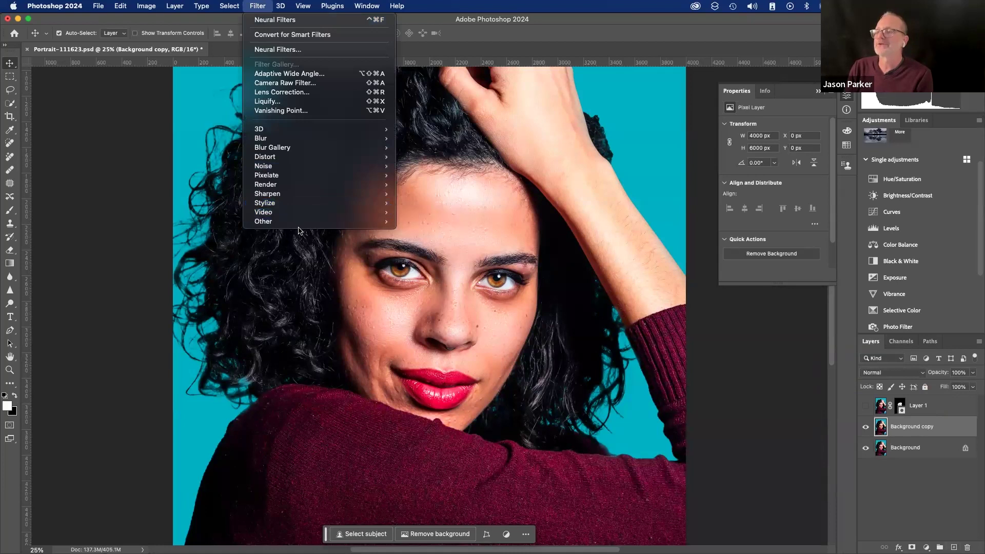
{"action": "mouse_move", "coordinate": [302, 221]}
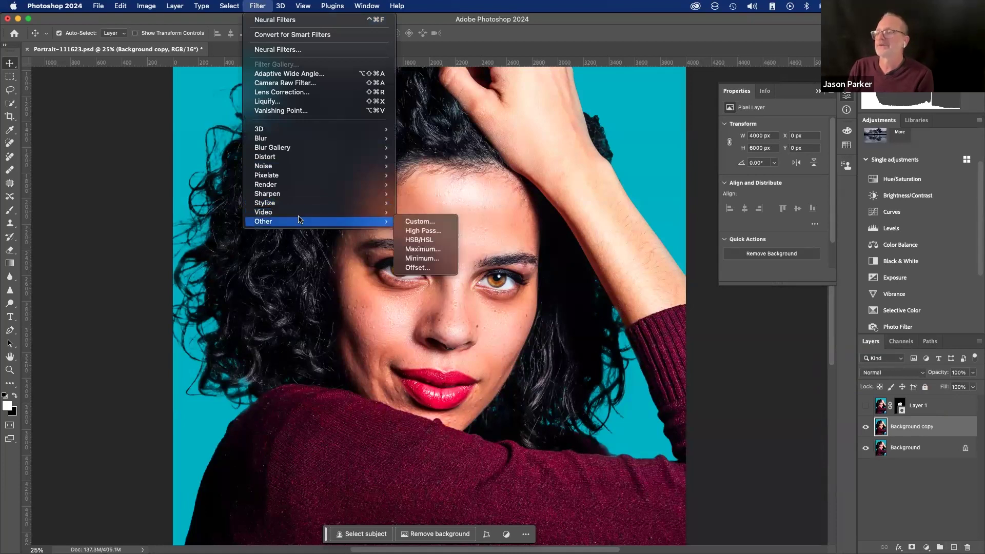
{"action": "left_click", "coordinate": [420, 232]}
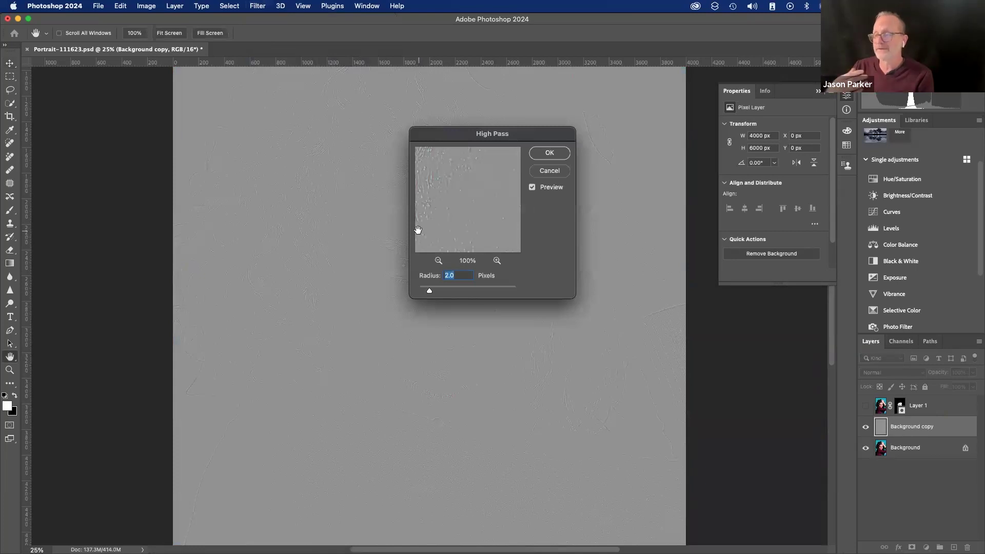
{"action": "left_click_drag", "start_coordinate": [468, 139], "coordinate": [440, 288]}
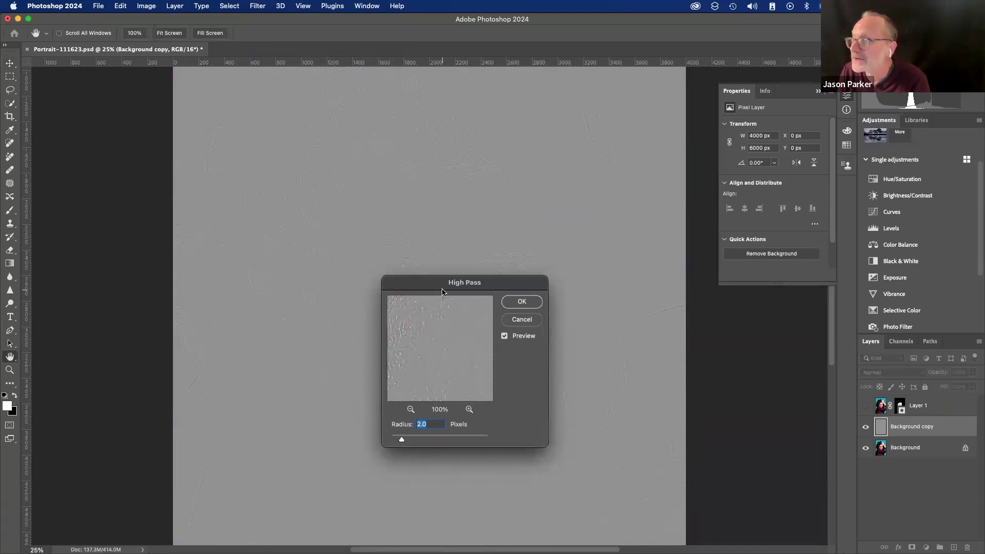
{"action": "left_click_drag", "start_coordinate": [421, 285], "coordinate": [514, 289]}
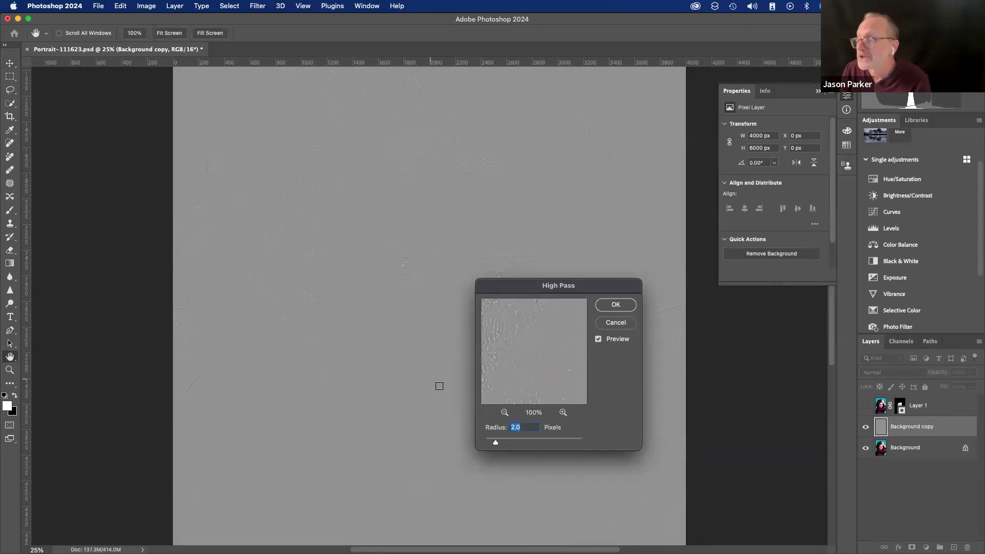
{"action": "left_click", "coordinate": [613, 307]}
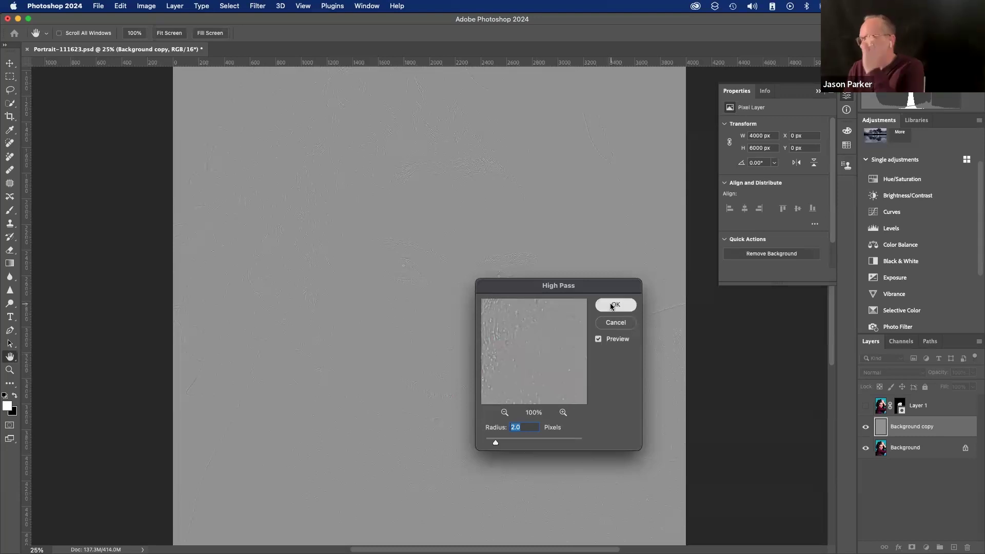
{"action": "left_click", "coordinate": [883, 373]}
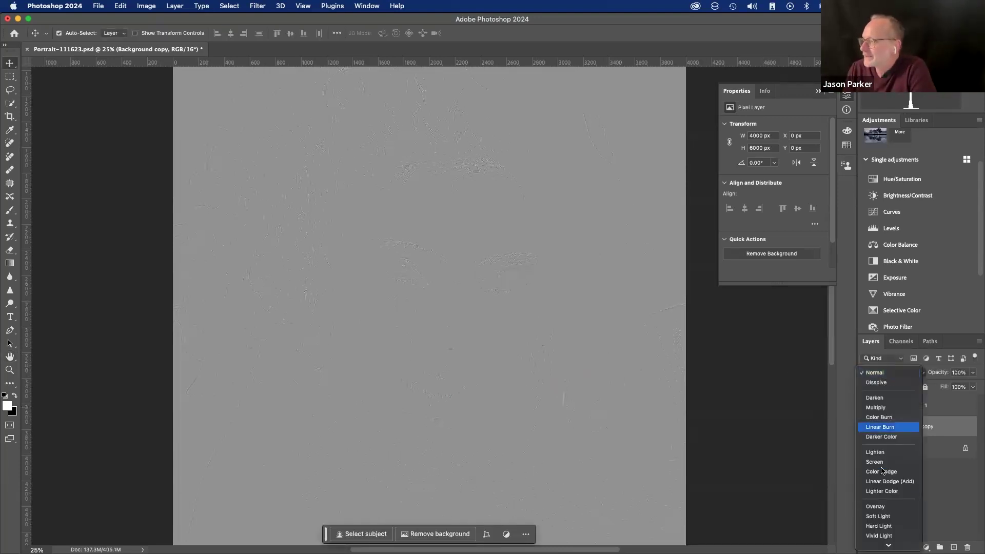
{"action": "left_click", "coordinate": [877, 506]}
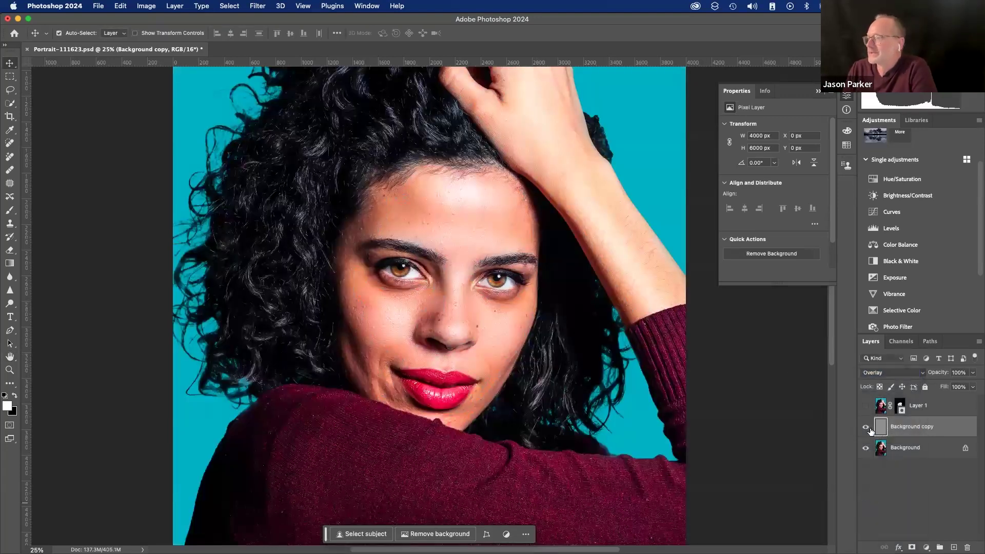
- Compare the face at 50% zoom with and without the High Pass sharpening by toggling the visibility of Background copy
{"action": "key", "text": "super"}
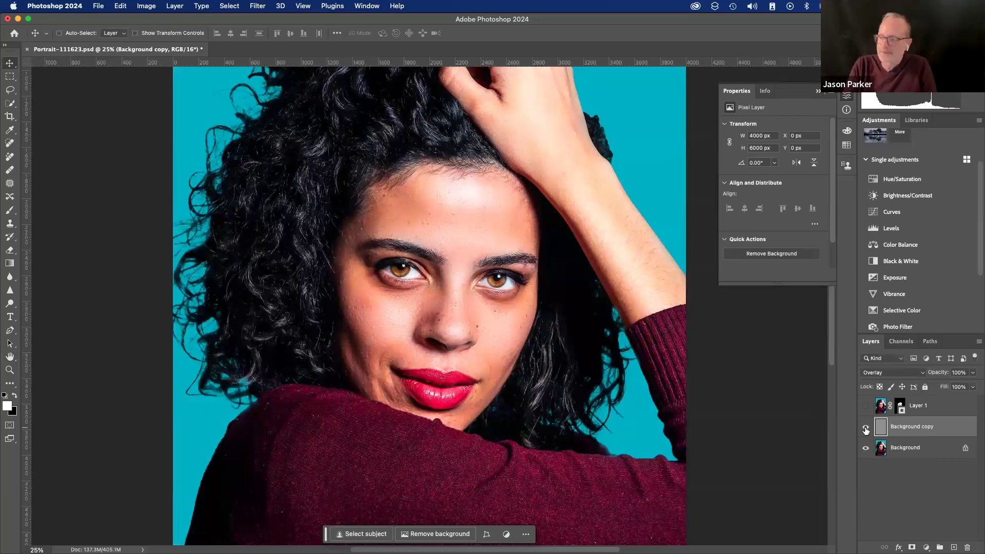
{"action": "key", "text": "super+0"}
{"action": "key", "text": "super+plus"}
{"action": "key", "text": "super+plus"}
{"action": "key", "text": "super+plus"}
{"action": "left_click", "coordinate": [867, 434]}
{"action": "left_click", "coordinate": [866, 433]}
{"action": "left_click", "coordinate": [867, 432]}
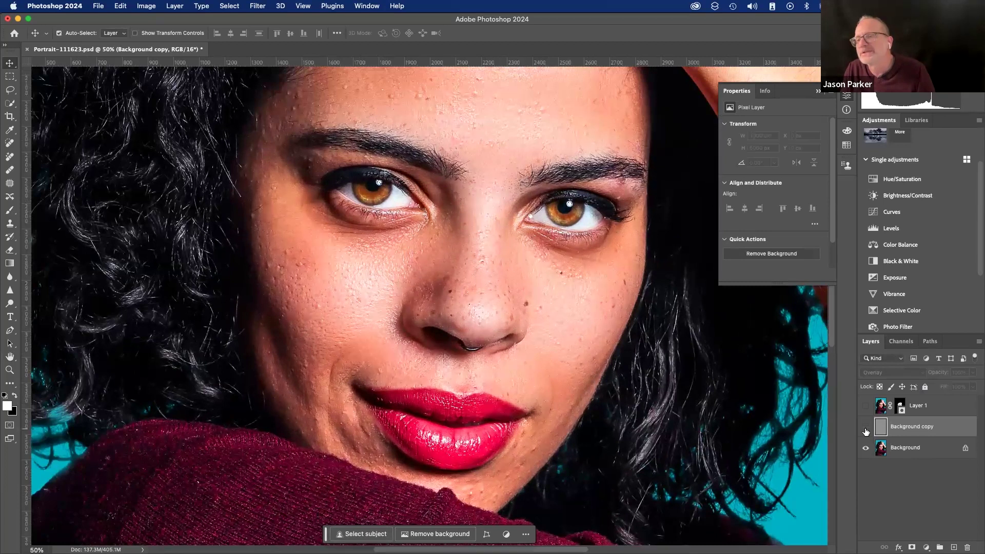
{"action": "left_click", "coordinate": [866, 432]}
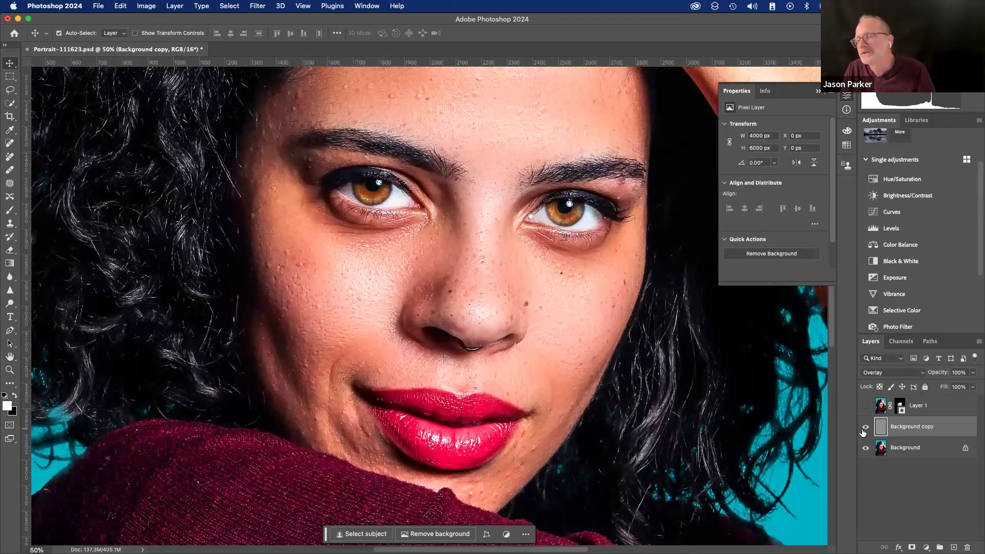
{"action": "key", "text": "super"}
{"action": "key", "text": "super+minus"}
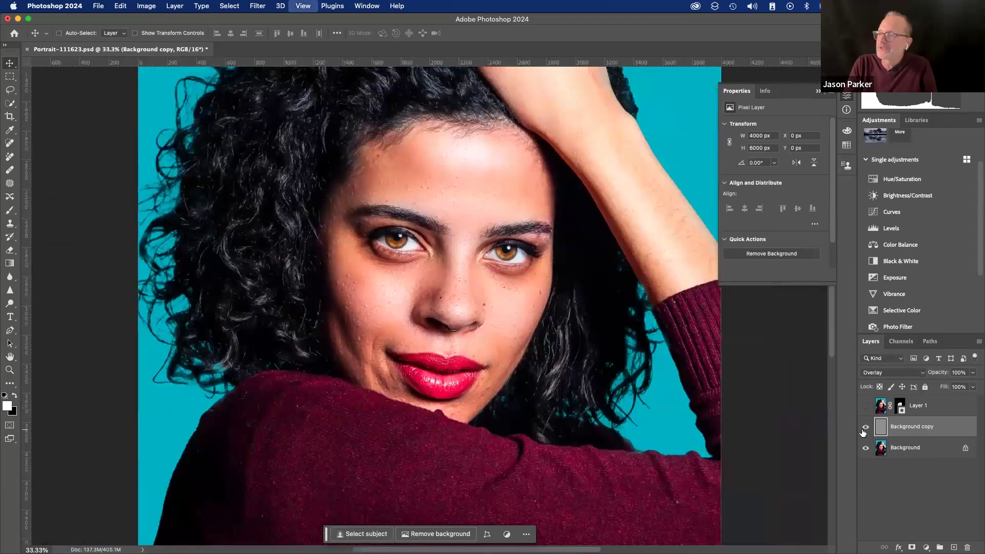
- Set Background copy's opacity to 50% and give the layer a mask inverted to black
{"action": "left_click", "coordinate": [959, 372]}
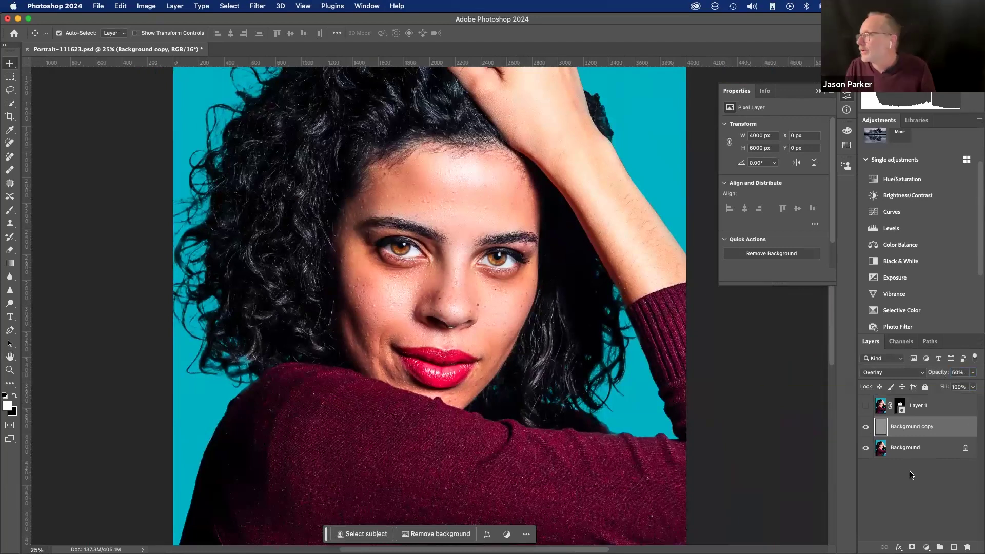
{"action": "left_click", "coordinate": [905, 448]}
{"action": "left_click", "coordinate": [906, 429]}
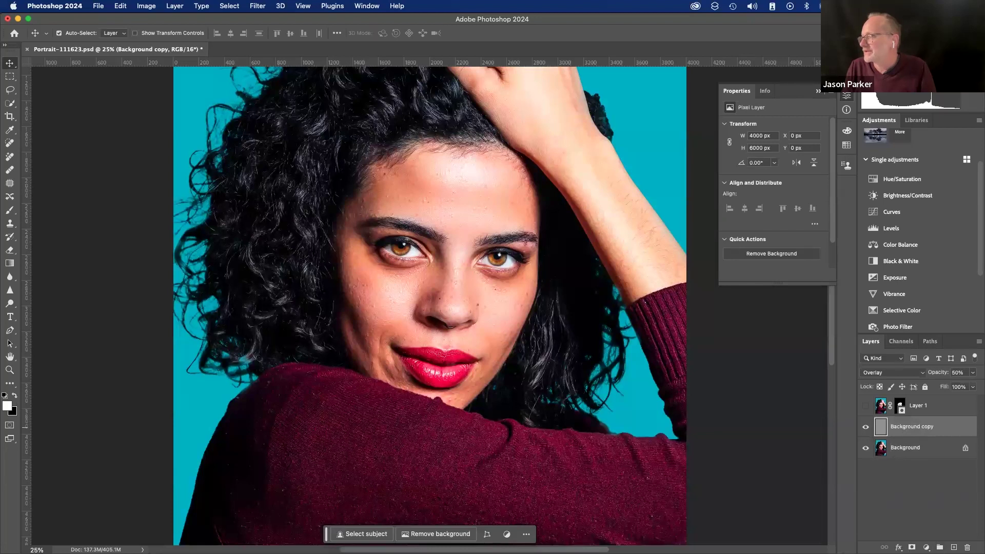
{"action": "left_click", "coordinate": [912, 548]}
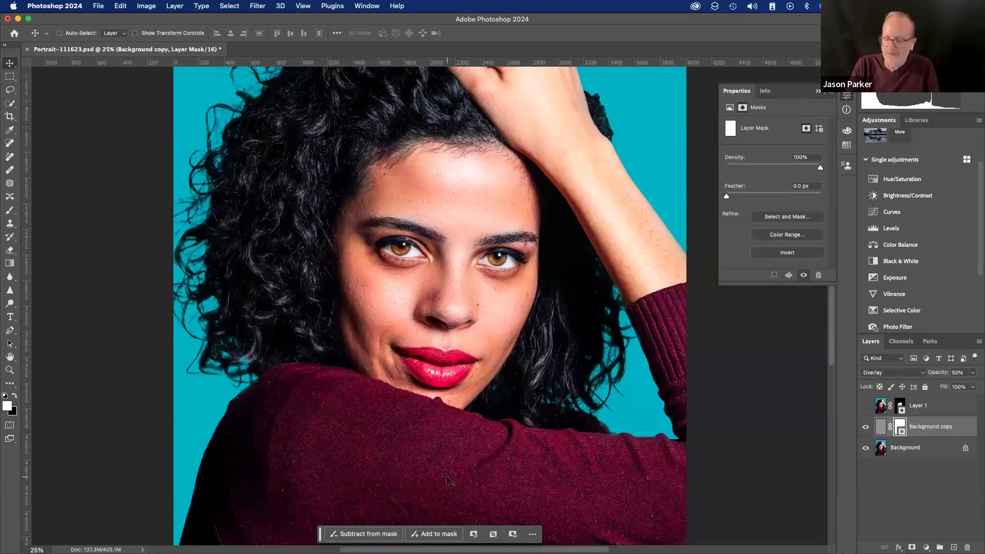
{"action": "key", "text": "super+i"}
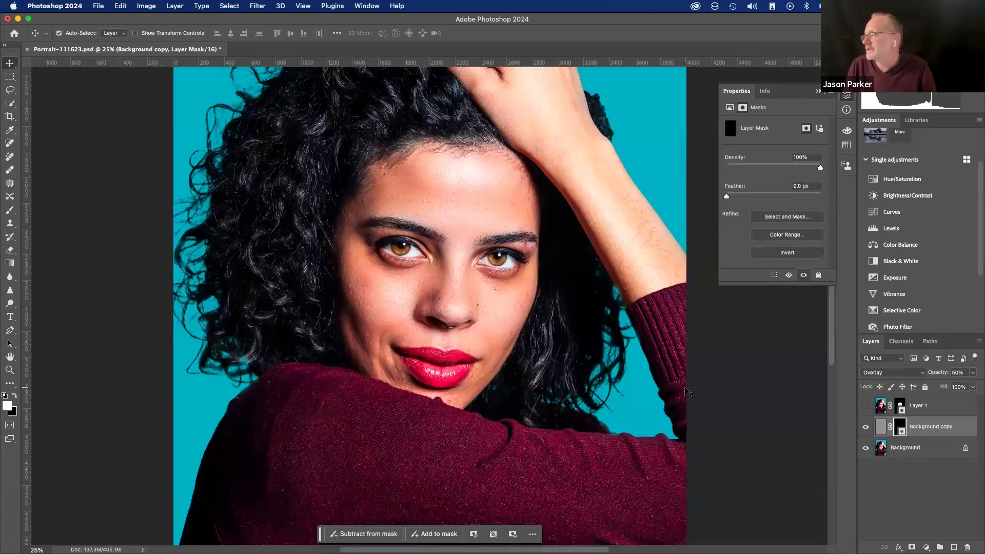
- With the mask overlay shown, paint white on the mask over the eyes, eyebrows, nose, lips and chin using a 200 px brush
{"action": "key", "text": "b"}
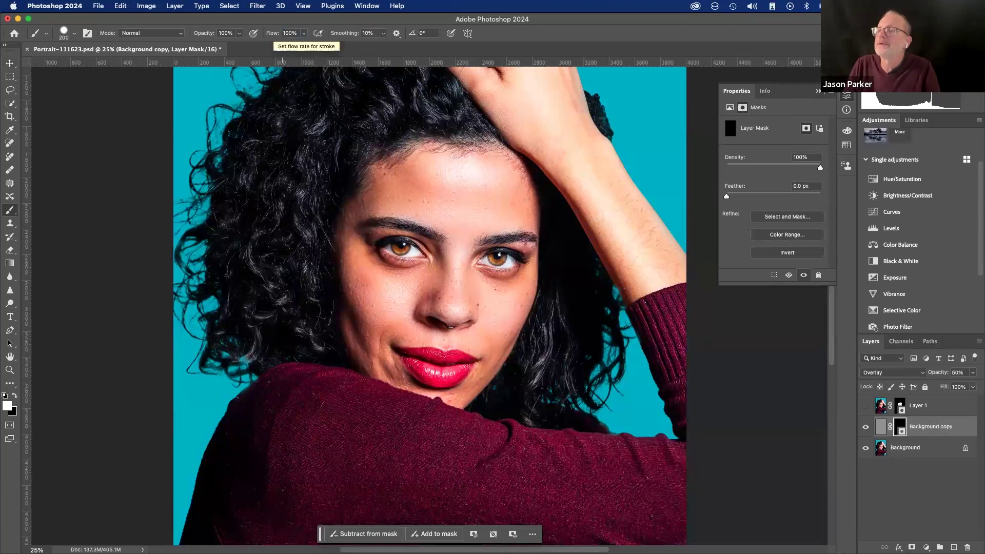
{"action": "key", "text": "backslash"}
{"action": "mouse_move", "coordinate": [412, 254]}
{"action": "left_mouse_down"}
{"action": "mouse_move", "coordinate": [425, 236]}
{"action": "mouse_move", "coordinate": [489, 242]}
{"action": "mouse_move", "coordinate": [486, 251]}
{"action": "mouse_move", "coordinate": [532, 244]}
{"action": "mouse_move", "coordinate": [490, 251]}
{"action": "mouse_move", "coordinate": [450, 350]}
{"action": "mouse_move", "coordinate": [466, 368]}
{"action": "mouse_move", "coordinate": [441, 351]}
{"action": "mouse_move", "coordinate": [397, 345]}
{"action": "mouse_move", "coordinate": [405, 372]}
{"action": "mouse_move", "coordinate": [433, 382]}
{"action": "mouse_move", "coordinate": [479, 365]}
{"action": "mouse_move", "coordinate": [475, 399]}
{"action": "mouse_move", "coordinate": [459, 408]}
{"action": "mouse_move", "coordinate": [483, 394]}
{"action": "mouse_move", "coordinate": [498, 366]}
{"action": "left_mouse_up"}
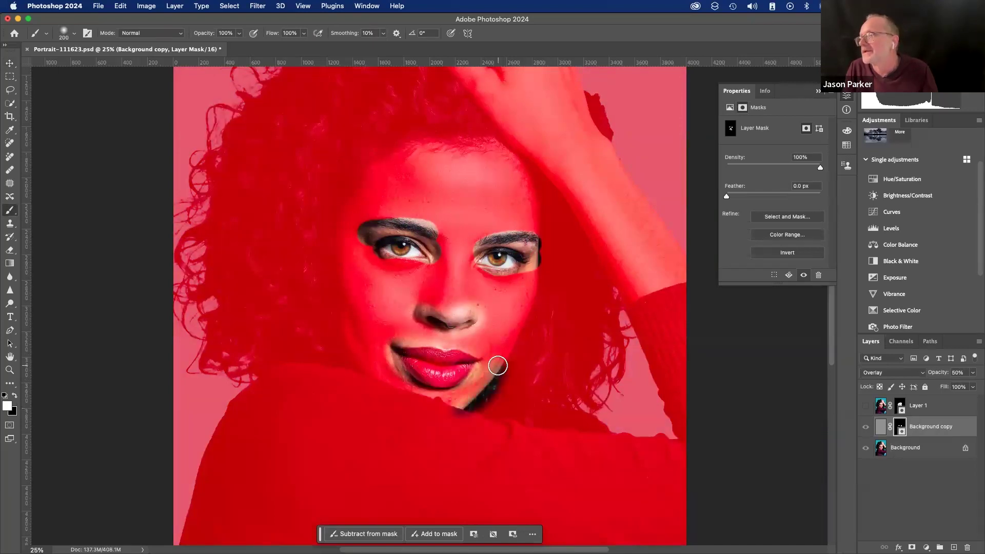
- Enlarge the brush to 600 px, paint the mask white over the curls beside the forehead, and hide the mask overlay
{"action": "key", "text": "bracketright"}
{"action": "key", "text": "bracketright"}
{"action": "key", "text": "bracketright"}
{"action": "key", "text": "bracketright"}
{"action": "key", "text": "bracketright"}
{"action": "left_click", "coordinate": [328, 147]}
{"action": "mouse_move", "coordinate": [302, 201]}
{"action": "left_mouse_down"}
{"action": "mouse_move", "coordinate": [288, 288]}
{"action": "mouse_move", "coordinate": [277, 213]}
{"action": "mouse_move", "coordinate": [285, 165]}
{"action": "mouse_move", "coordinate": [300, 137]}
{"action": "mouse_move", "coordinate": [376, 91]}
{"action": "left_mouse_up"}
{"action": "key", "text": "backslash"}
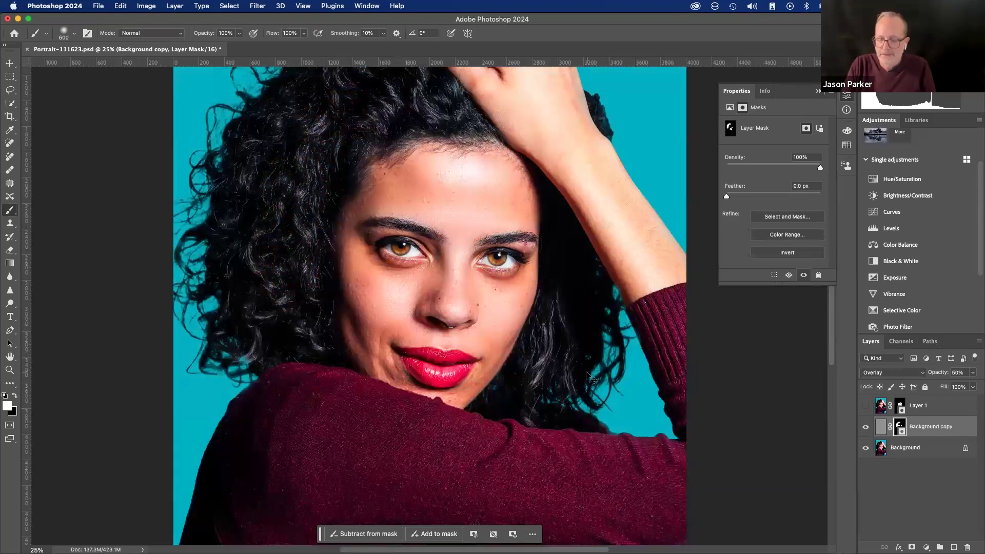
- Paint more white on the mask around the eyes and compare the portrait with and without Background copy
{"action": "key", "text": "super+equal"}
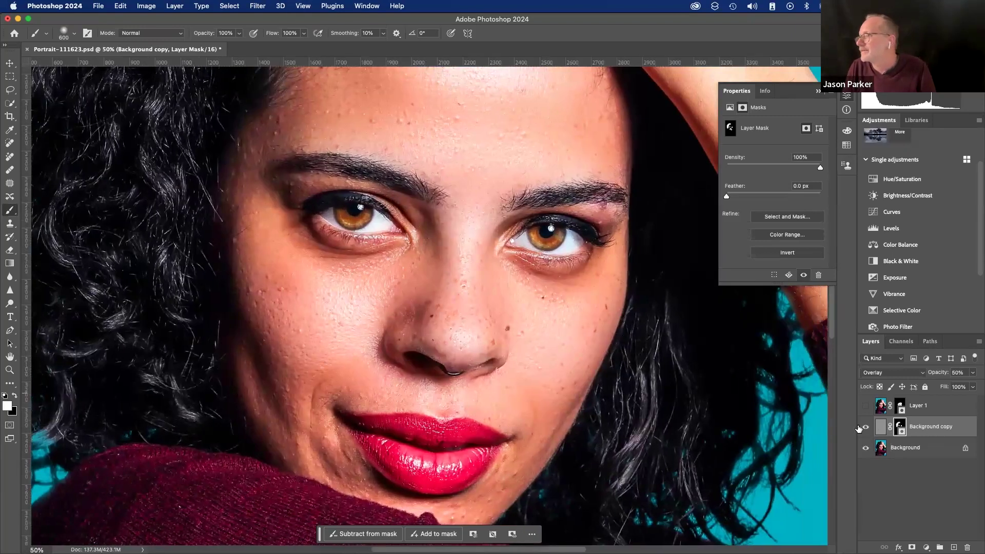
{"action": "key", "text": "backslash"}
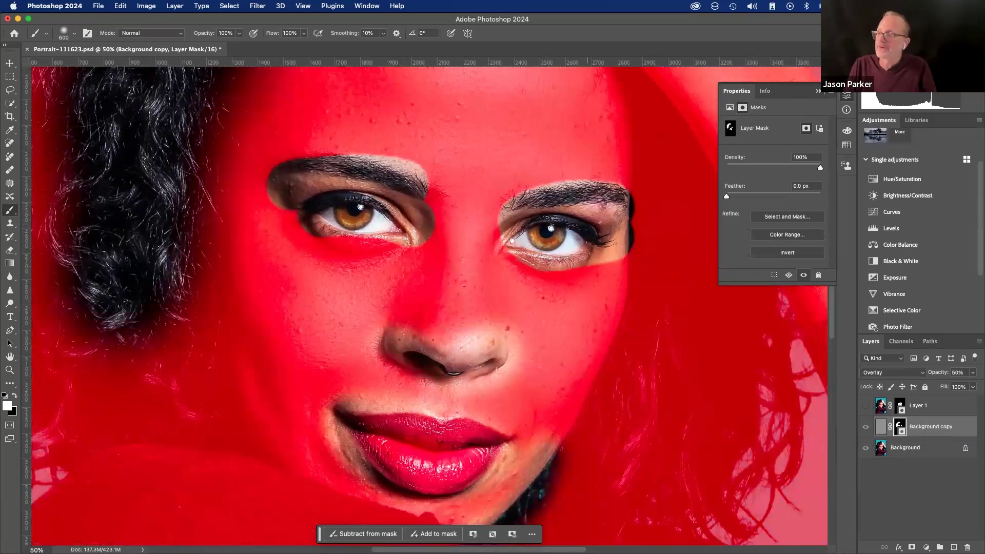
{"action": "mouse_move", "coordinate": [318, 215]}
{"action": "left_mouse_down"}
{"action": "mouse_move", "coordinate": [514, 154]}
{"action": "mouse_move", "coordinate": [421, 164]}
{"action": "mouse_move", "coordinate": [447, 256]}
{"action": "left_mouse_up"}
{"action": "key", "text": "backslash"}
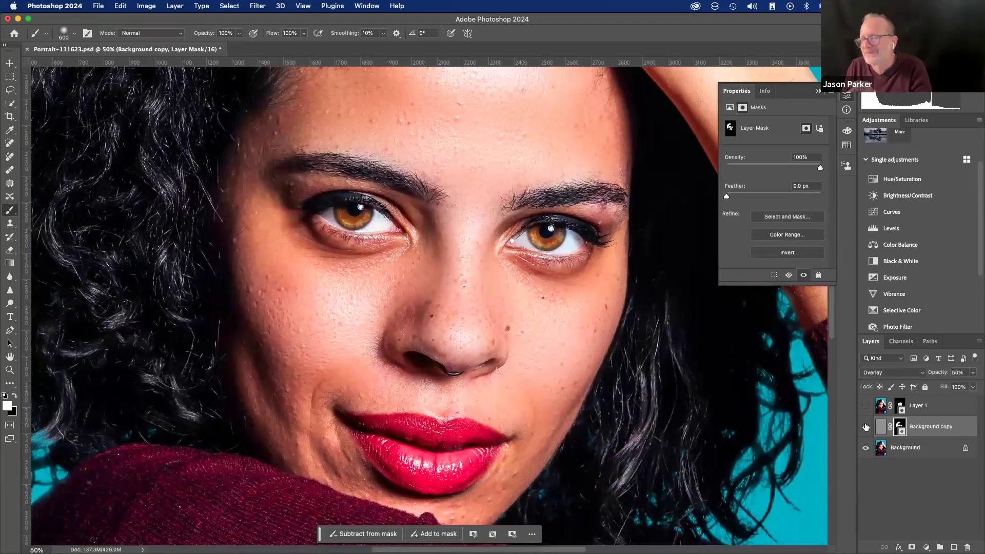
{"action": "key", "text": "super+0"}
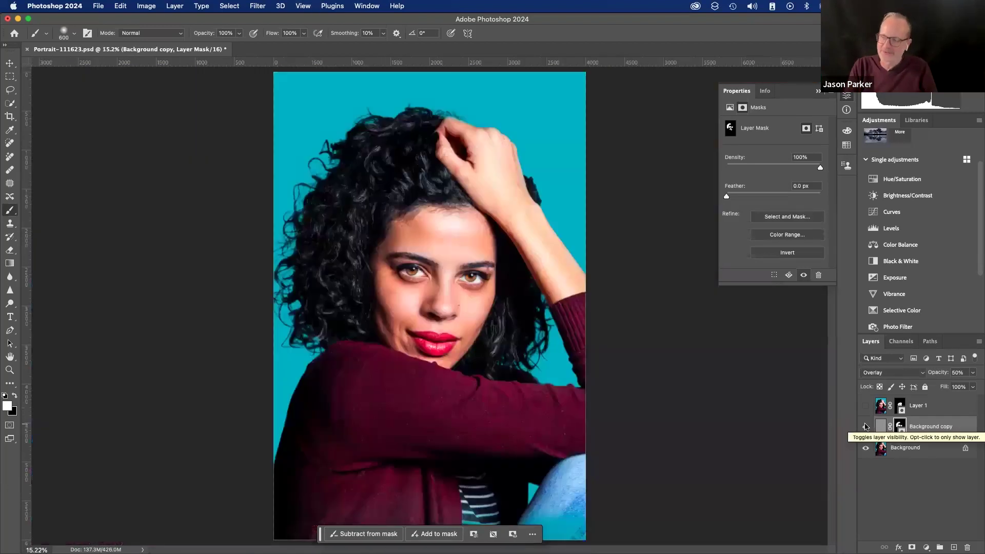
{"action": "key", "text": "super+equal"}
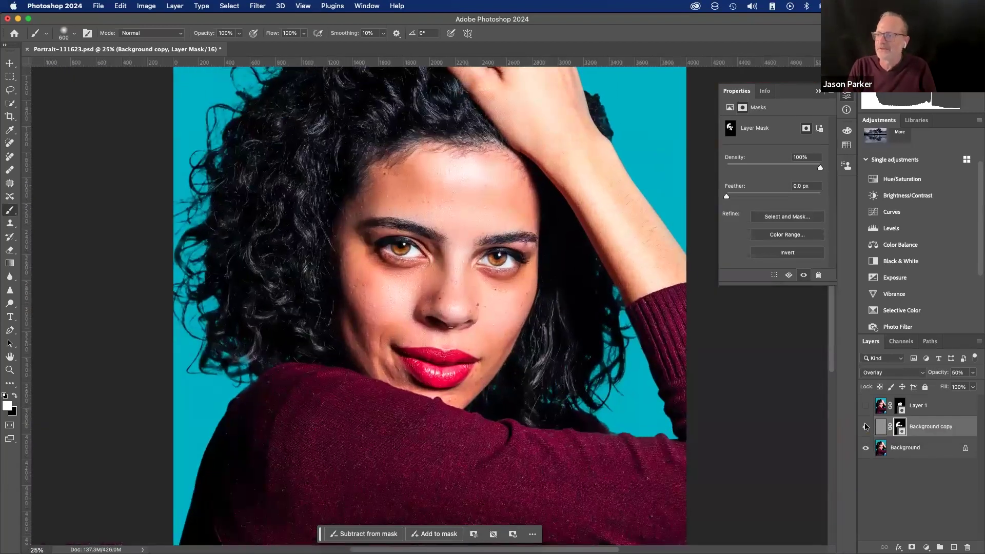